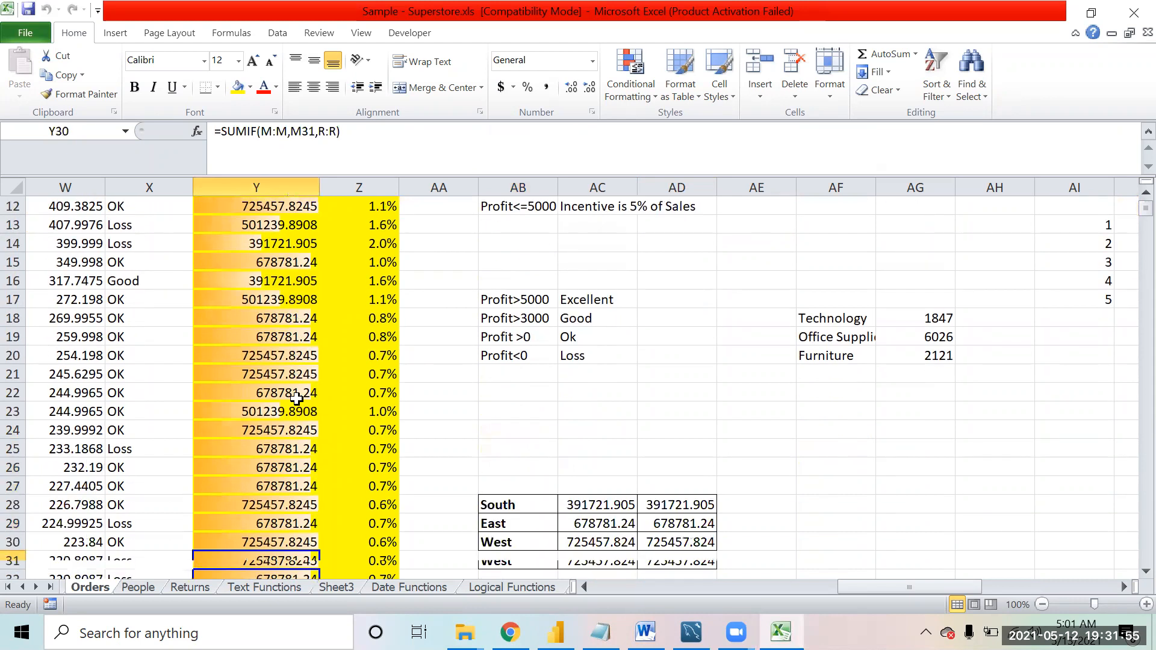
- Look over the Orders sheet's side notes and calculated columns, ending at the Sub-Category header in P1
key(Up)
key(Up)
key(Up)
key(Up)
key(Up)
key(Up)
key(Up)
key(Up)
key(Up)
key(Up)
key(Up)
key(Right)
key(Right)
key(Right)
key(Right)
key(Right)
key(Right)
key(Right)
key(Right)
key(Right)
key(Up)
key(Up)
key(Up)
key(Up)
key(Up)
key(Up)
key(Up)
key(Up)
key(Up)
key(Up)
key(Up)
key(Up)
key(Up)
key(Up)
key(Up)
key(Up)
key(Up)
key(Up)
key(Up)
key(Left)
key(Left)
key(Left)
key(Left)
key(Left)
key(Left)
key(Left)
key(Left)
key(Left)
key(Left)
key(Left)
key(Left)
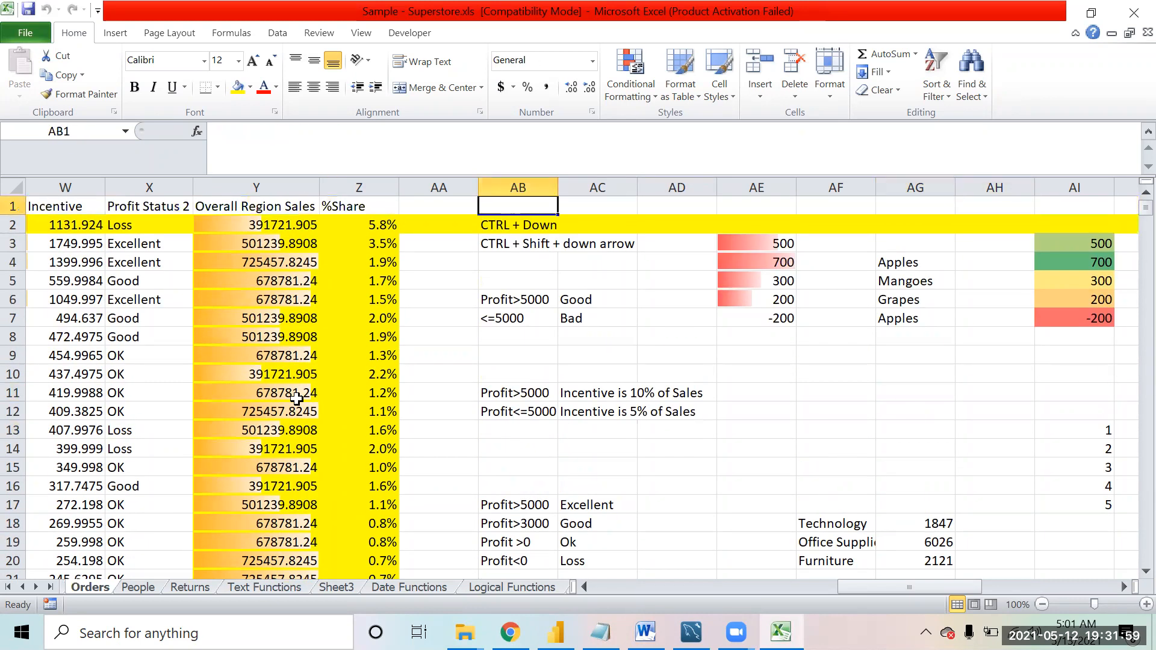
key(Left)
key(Left)
key(Left)
key(Left)
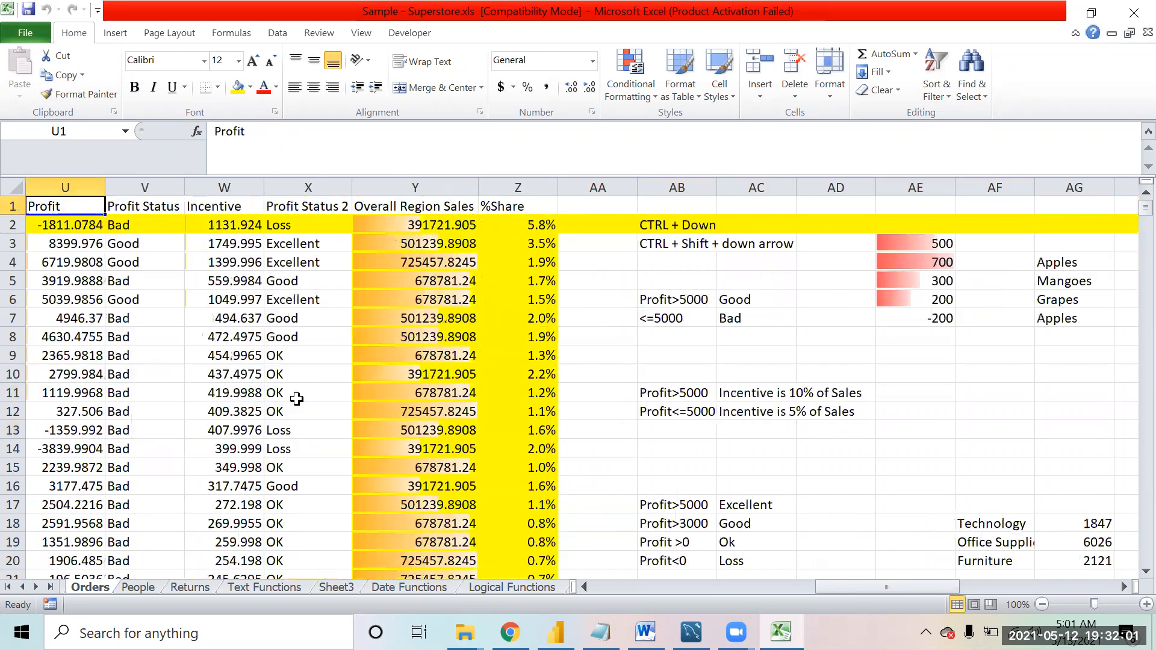
key(Left)
key(Left)
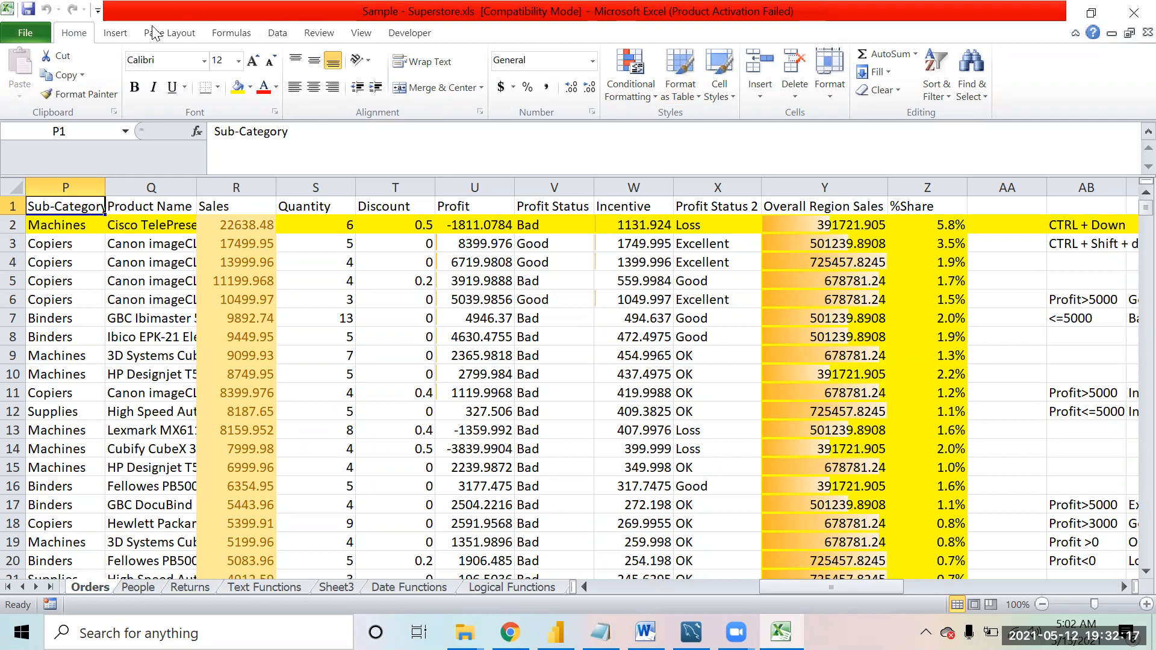
- Check which calculation mode the workbook uses among the available calculation options
click(230, 35)
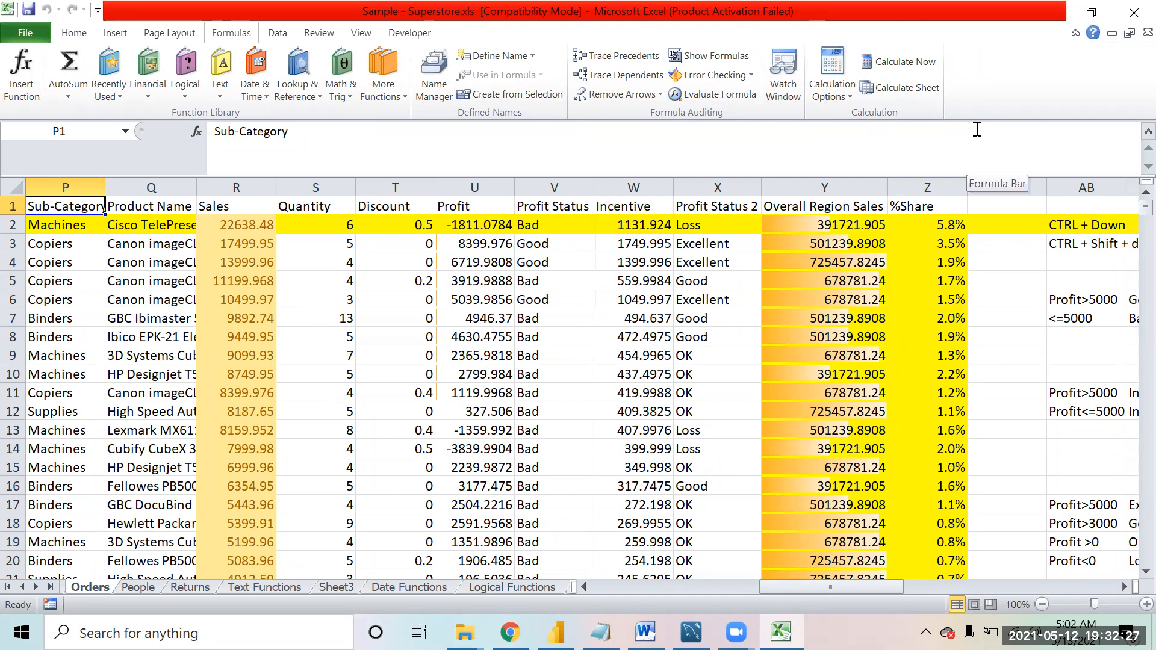
click(853, 96)
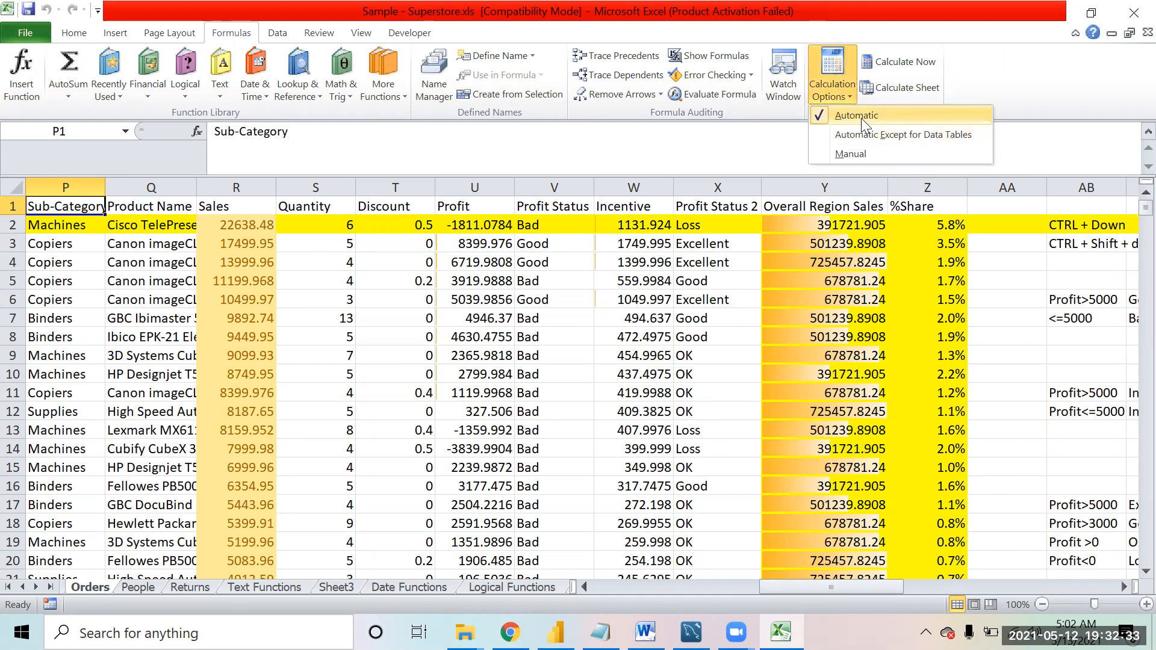
click(679, 293)
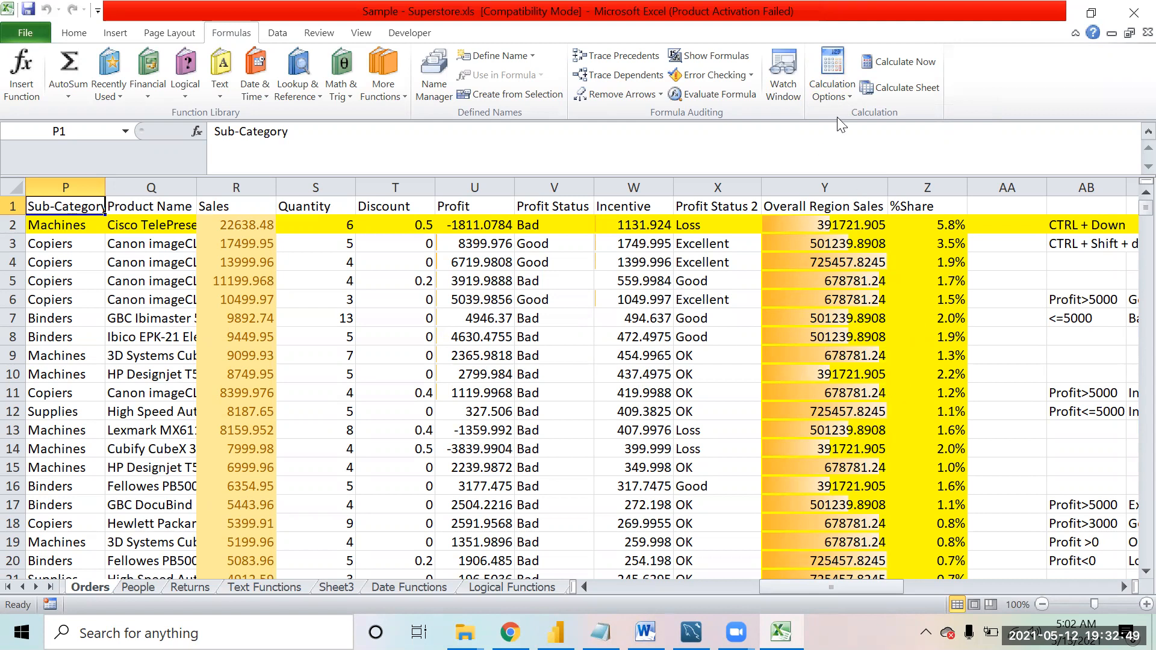
click(845, 95)
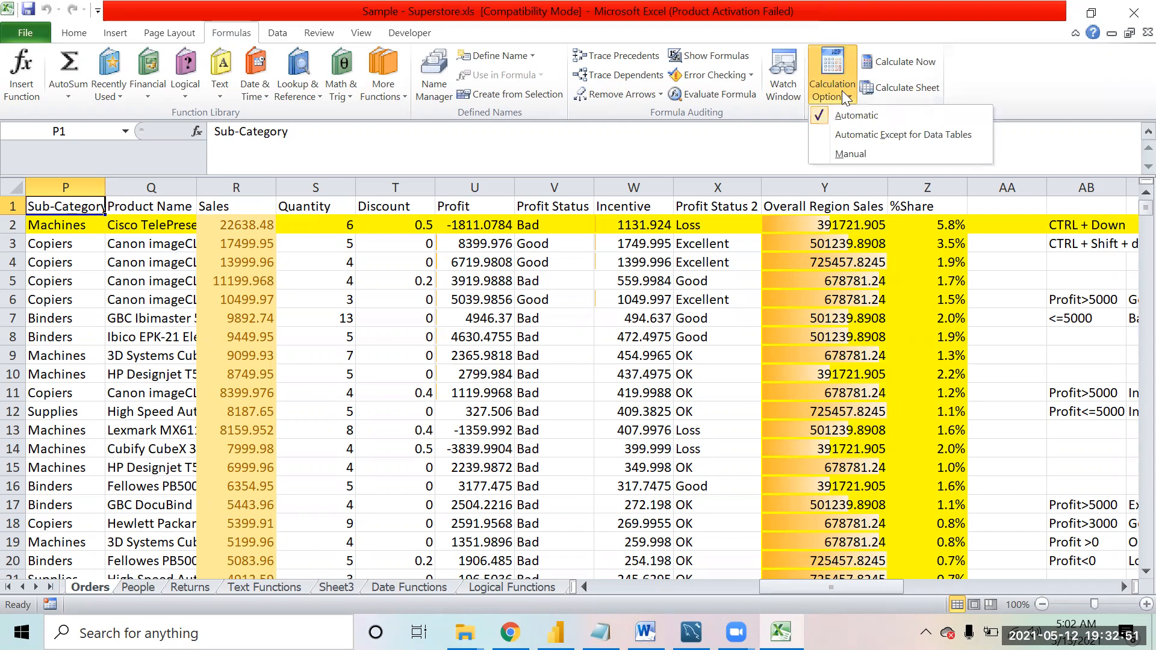
click(814, 321)
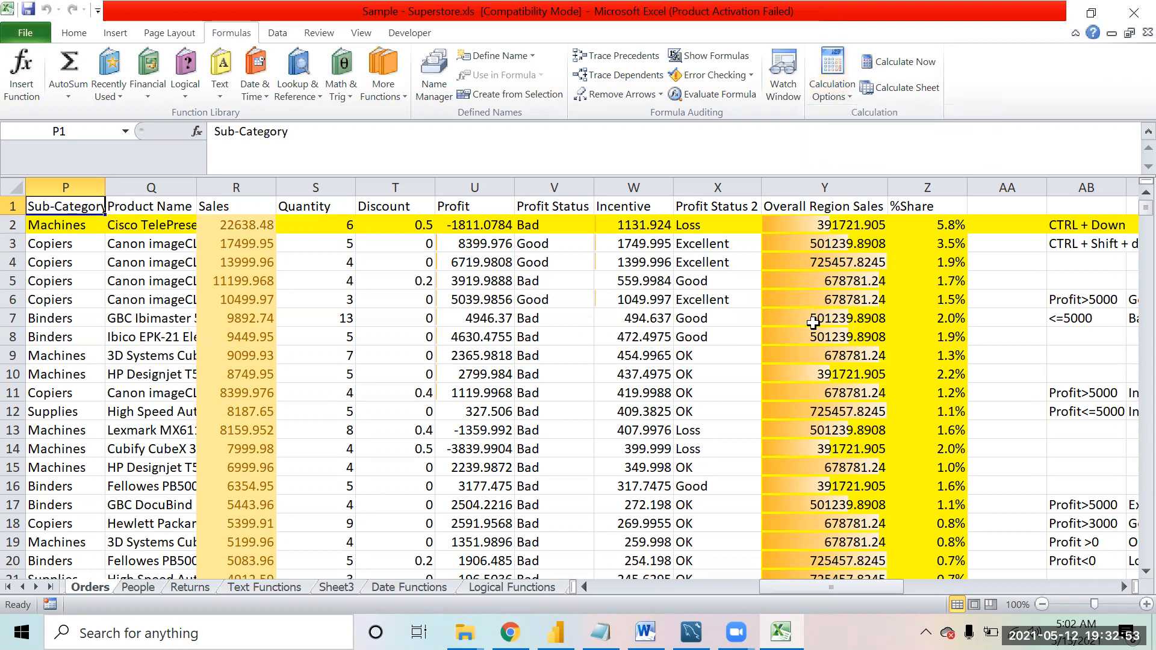
- Examine the Profit Status 2 formulas around row 14 and the neighbouring columns and side notes on the Orders sheet
click(639, 323)
click(684, 452)
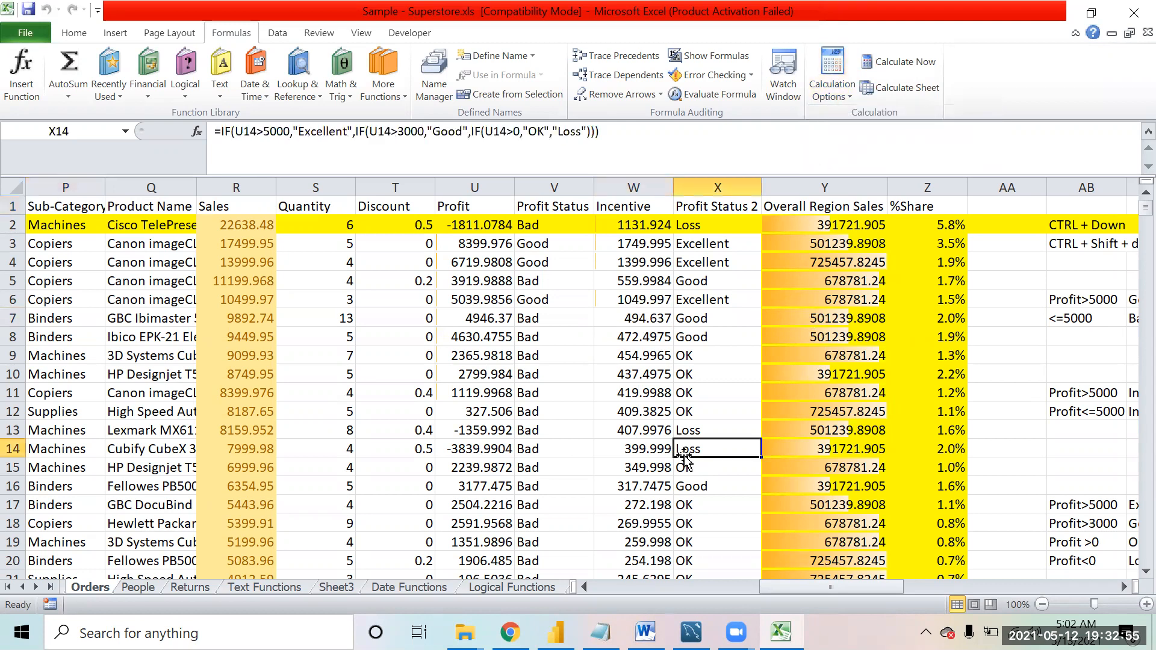
key(Down)
key(Down)
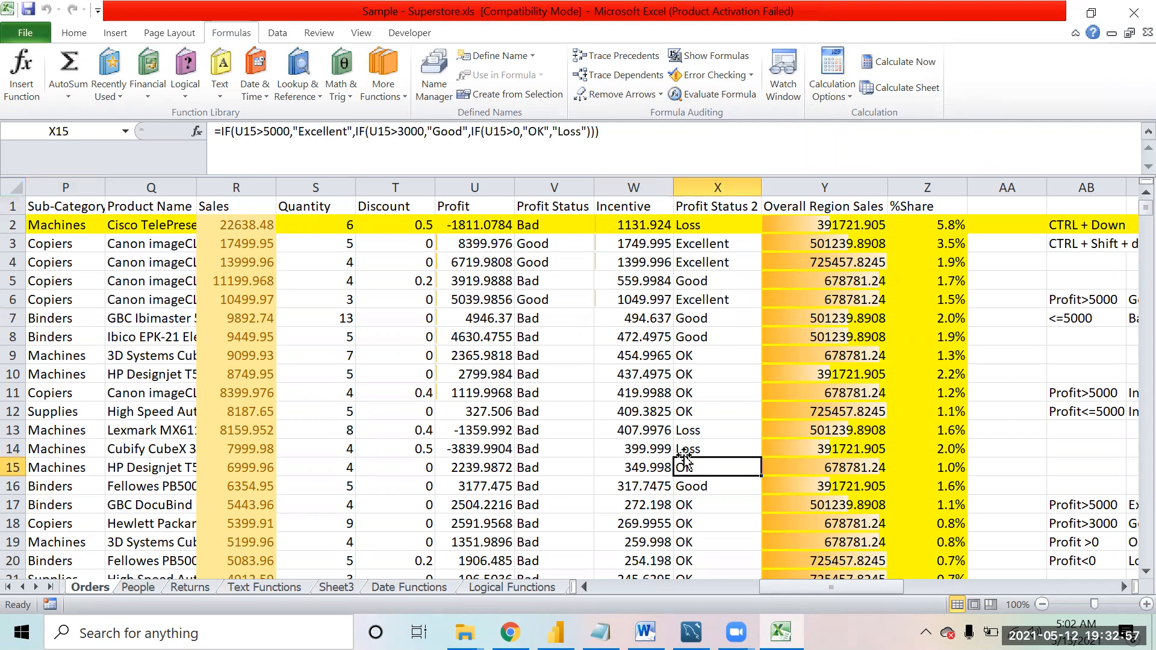
key(Left)
key(Left)
key(Left)
key(Left)
key(Left)
key(Left)
key(Right)
key(Right)
key(Right)
key(Right)
key(Right)
key(Right)
key(Right)
key(Right)
key(Right)
key(Right)
key(Right)
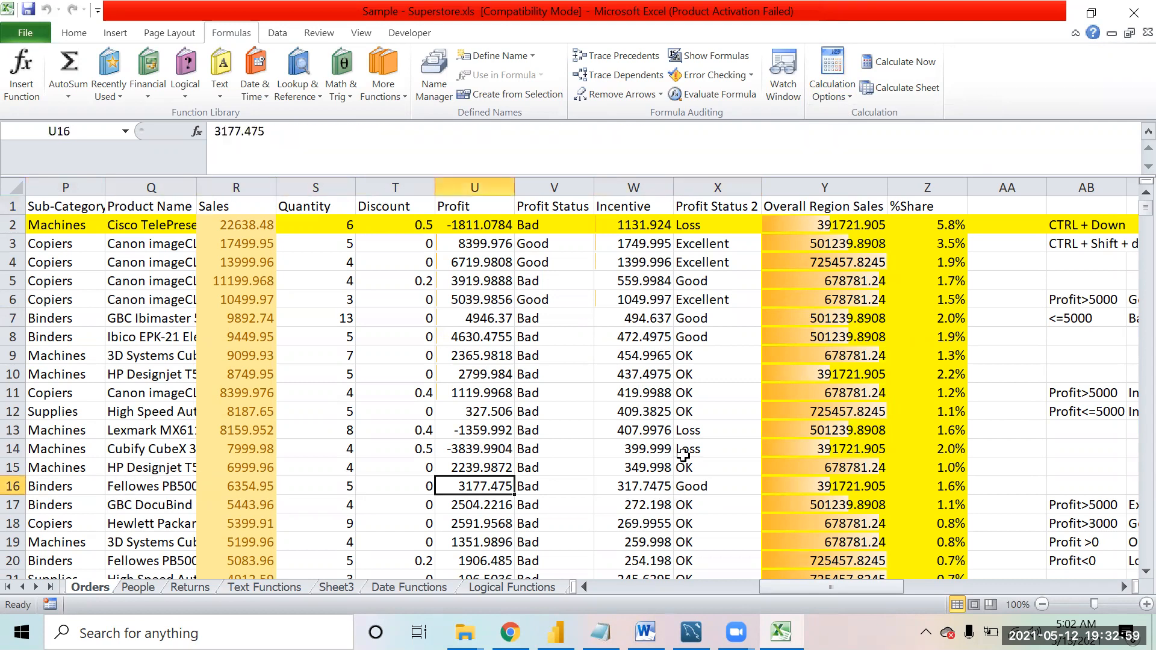
key(Right)
key(Right)
key(Right)
key(Right)
key(Right)
key(Right)
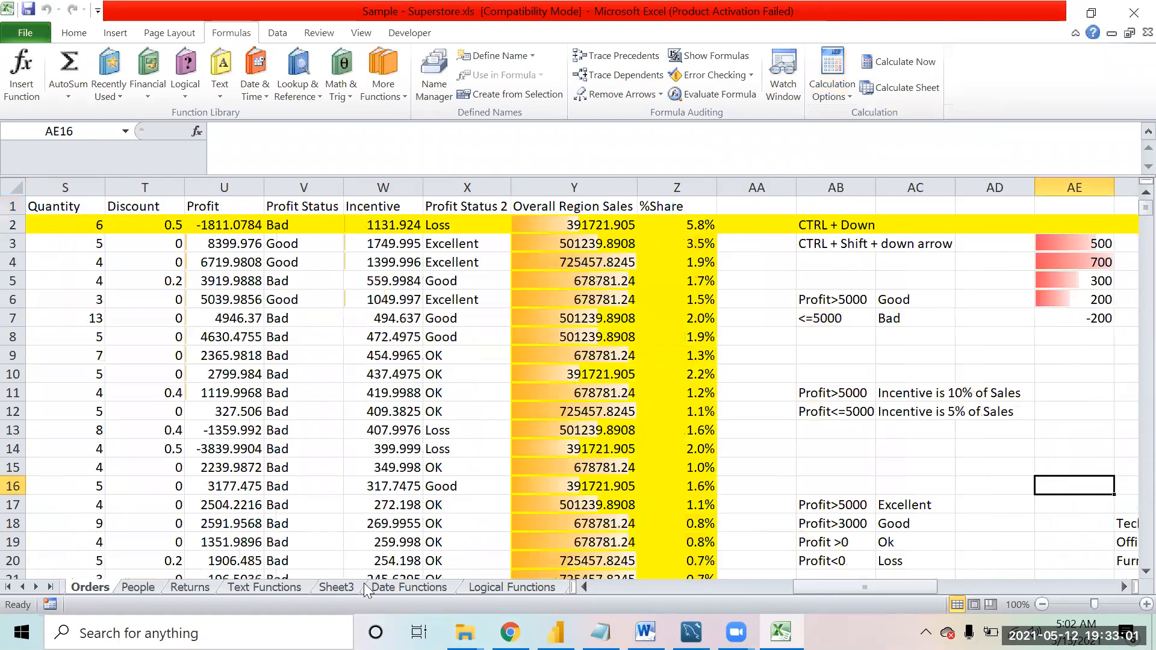
key(Up)
key(Up)
key(Up)
key(Up)
key(Up)
key(Up)
key(Up)
key(Up)
key(Left)
key(Left)
key(Left)
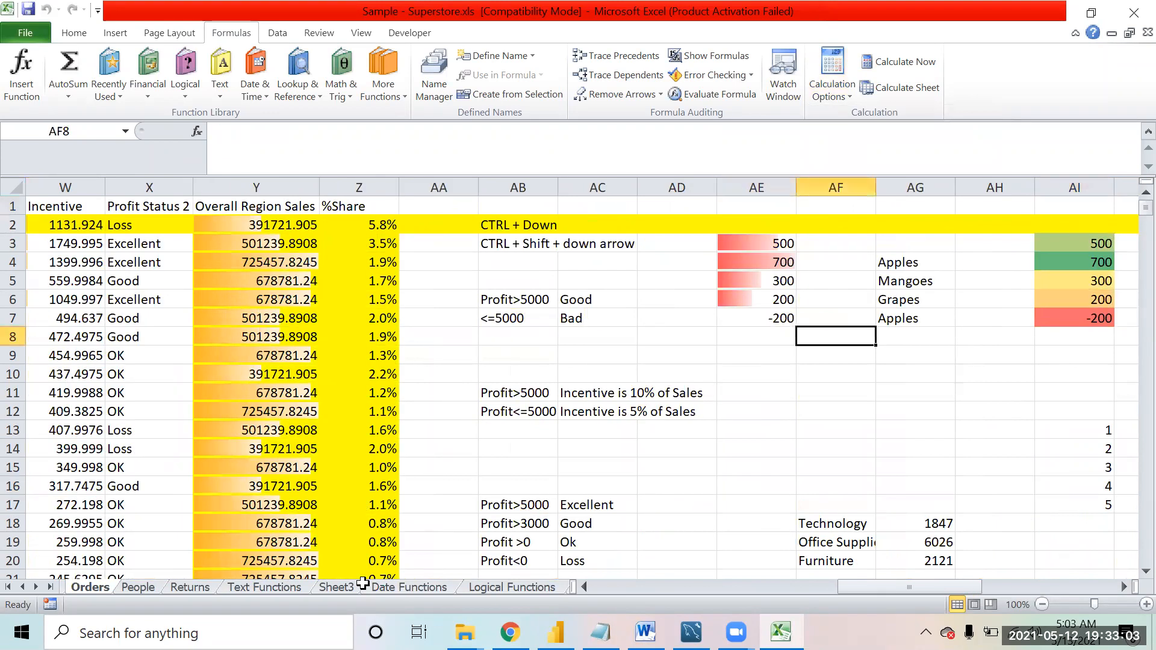
- Look over the small 1-to-5 grid and category summary on the Orders sheet, ending at empty cell AK22 below the grid
key(Right)
key(Right)
key(Right)
key(Right)
key(Right)
key(Right)
key(Right)
key(Right)
key(Right)
key(Right)
key(Right)
key(Right)
key(Right)
key(Right)
key(Down)
key(Down)
key(Down)
key(Down)
key(Down)
key(Down)
key(Down)
key(Down)
key(Down)
key(Down)
key(Down)
key(Down)
key(Down)
key(Down)
key(Down)
key(Down)
key(Down)
key(Down)
key(Down)
key(Down)
key(Down)
key(Down)
key(Down)
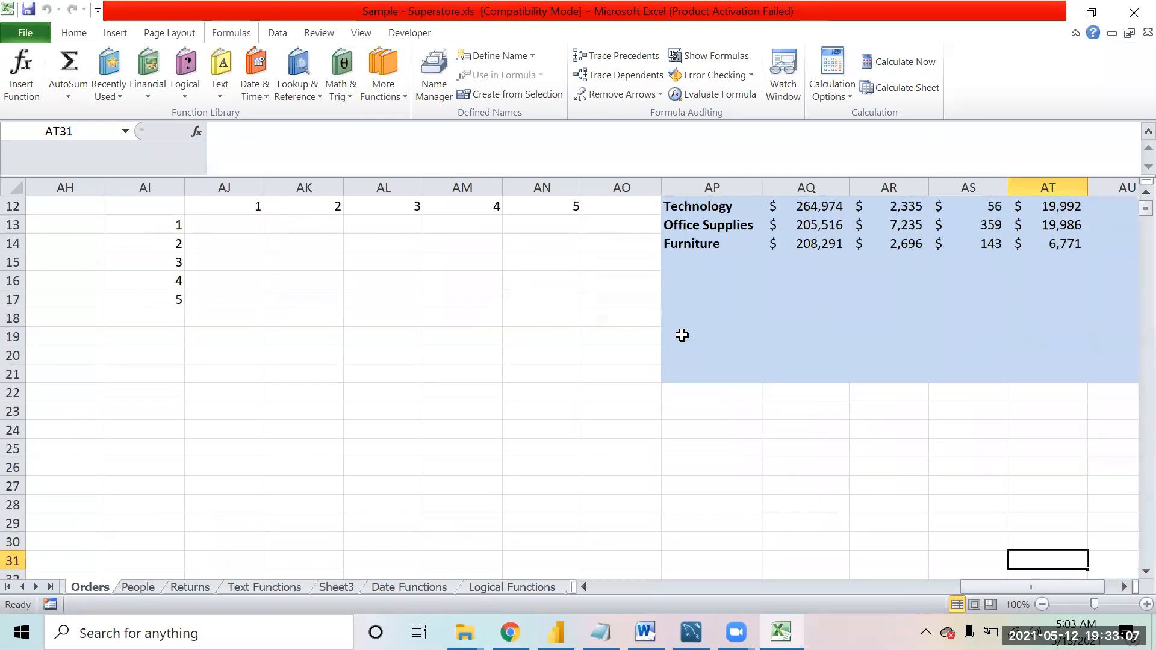
key(Left)
key(Left)
key(Left)
key(Left)
key(Left)
key(Left)
key(Left)
key(Left)
key(Left)
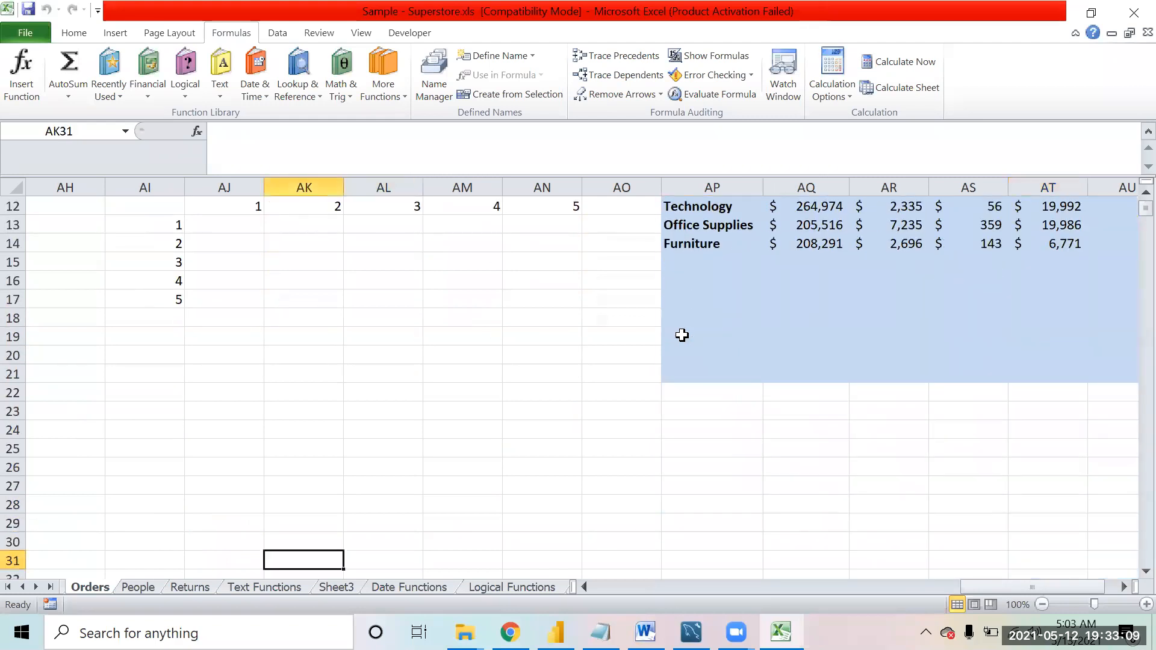
key(Right)
key(Right)
key(Left)
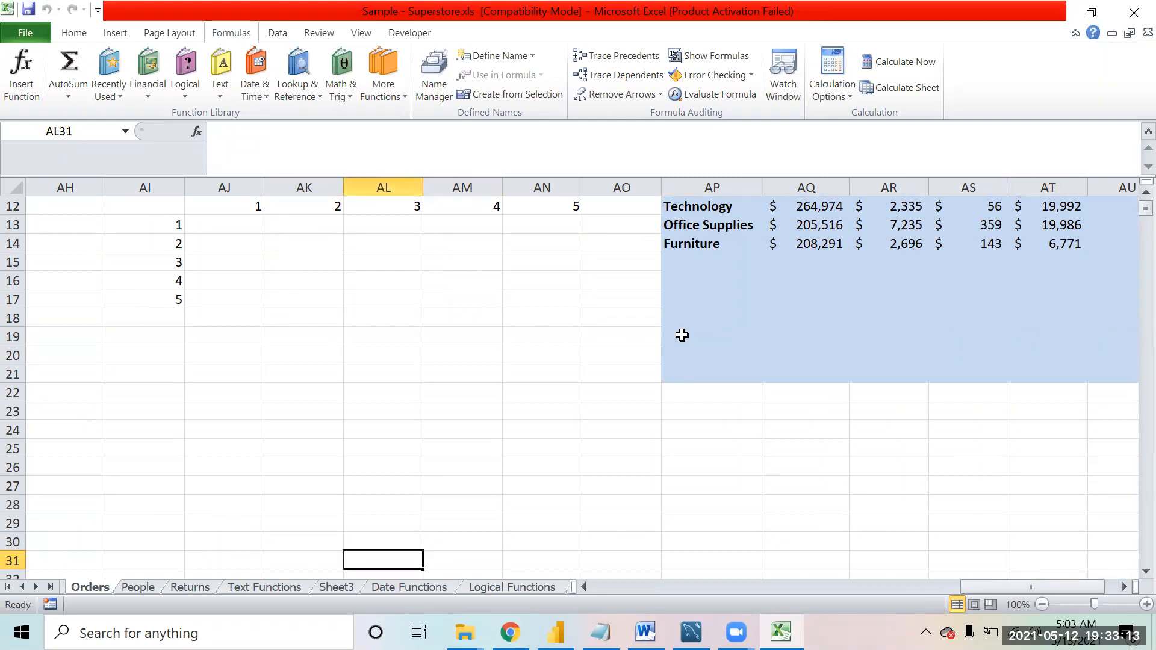
key(Up)
key(Up)
key(Up)
key(Up)
key(Up)
key(Up)
key(Up)
key(Up)
key(Up)
key(Left)
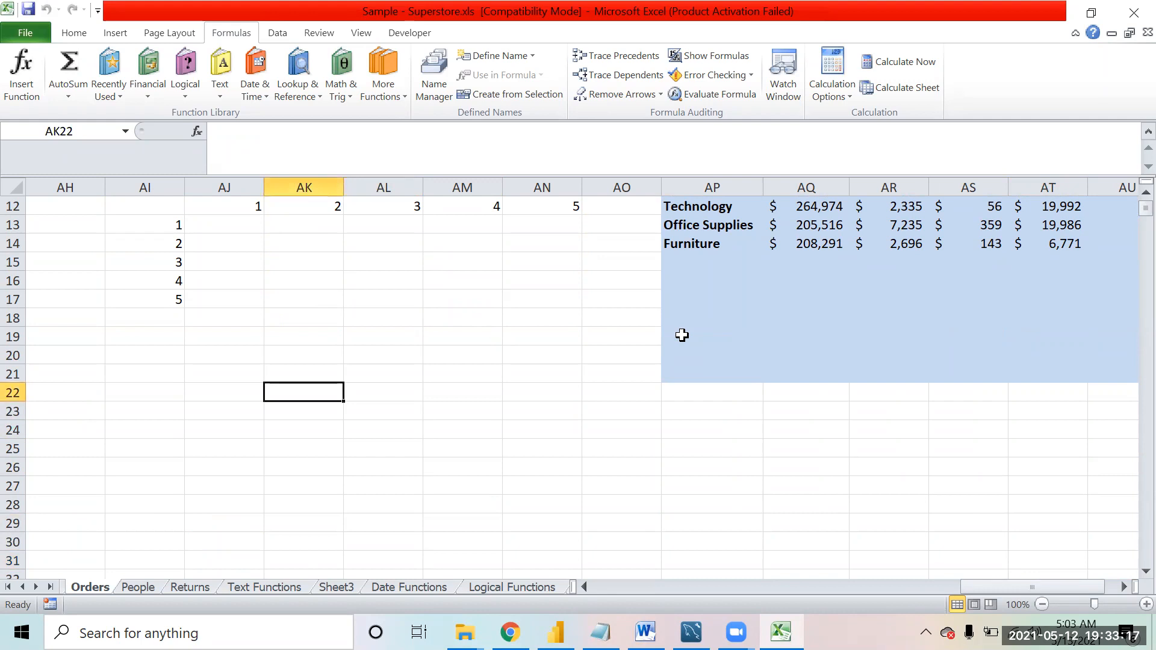
- Look over the data tools and the Orders sheet's side notes from column AK back to AB, ending at empty cell AG25
click(523, 467)
click(274, 500)
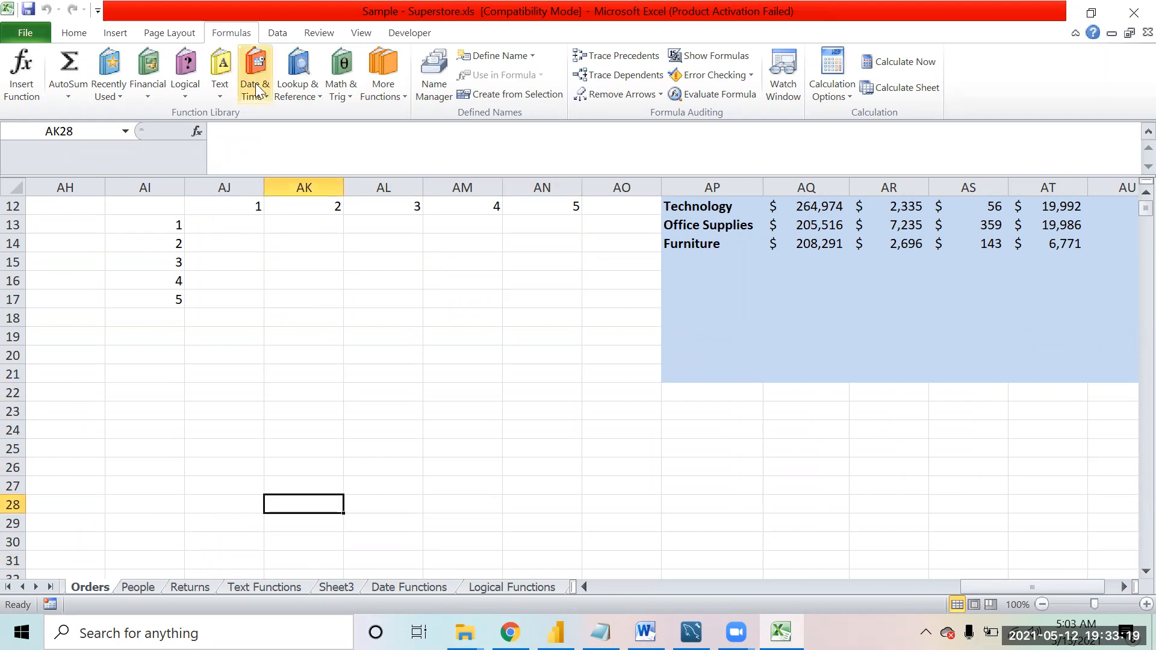
click(277, 33)
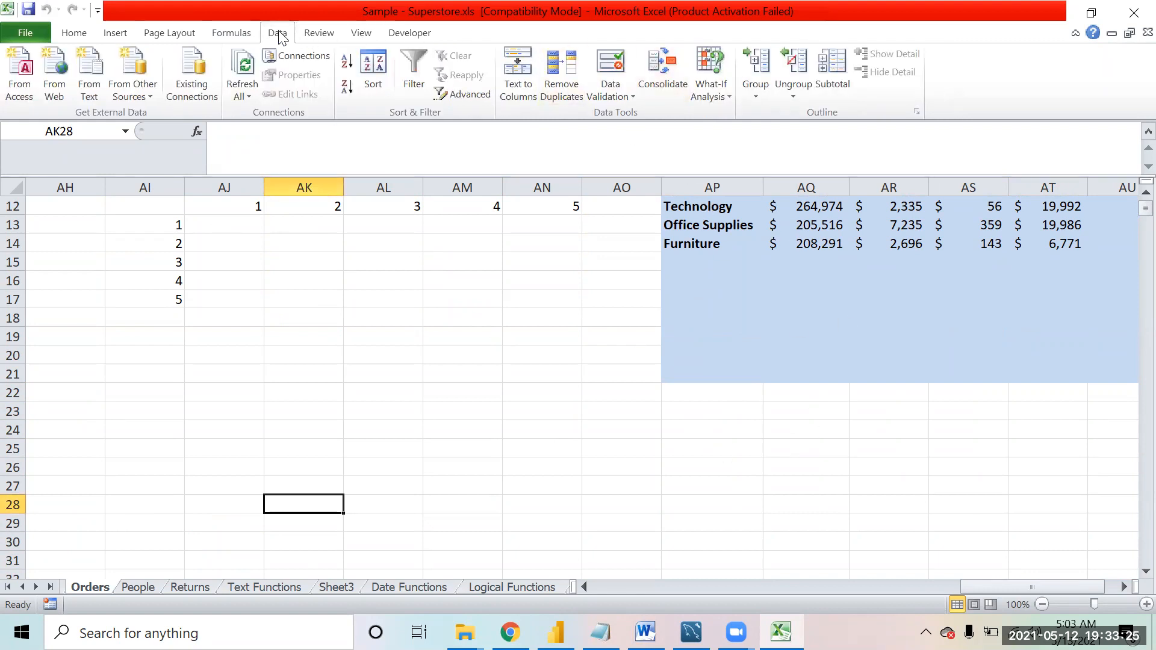
click(506, 358)
key(Left)
key(Left)
key(Left)
key(Left)
key(Left)
key(Left)
key(Left)
key(Left)
key(Left)
key(Left)
key(Left)
key(Left)
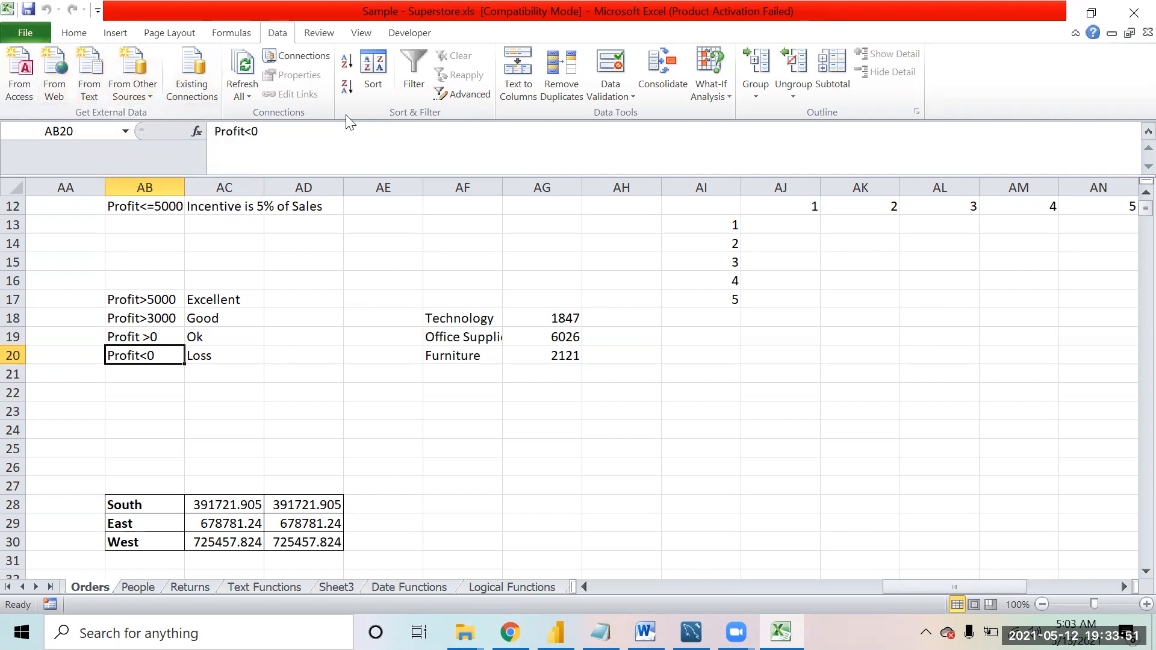
click(555, 446)
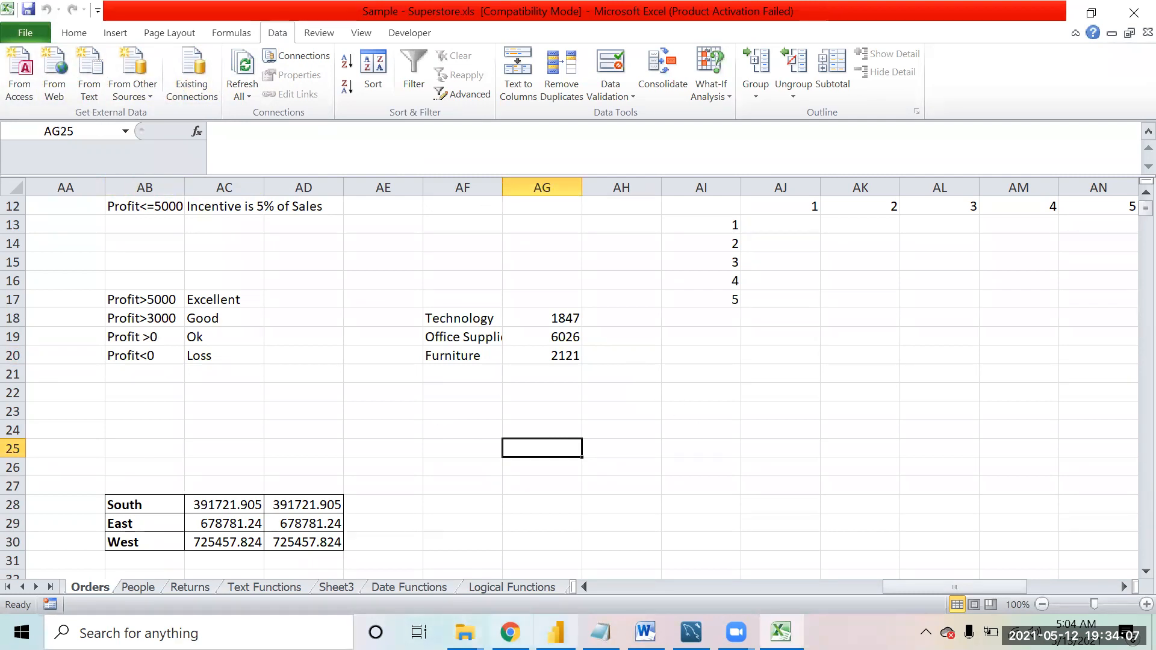
- Switch to Notepad and open a new blank note, leaving the existing class notes aside
click(600, 632)
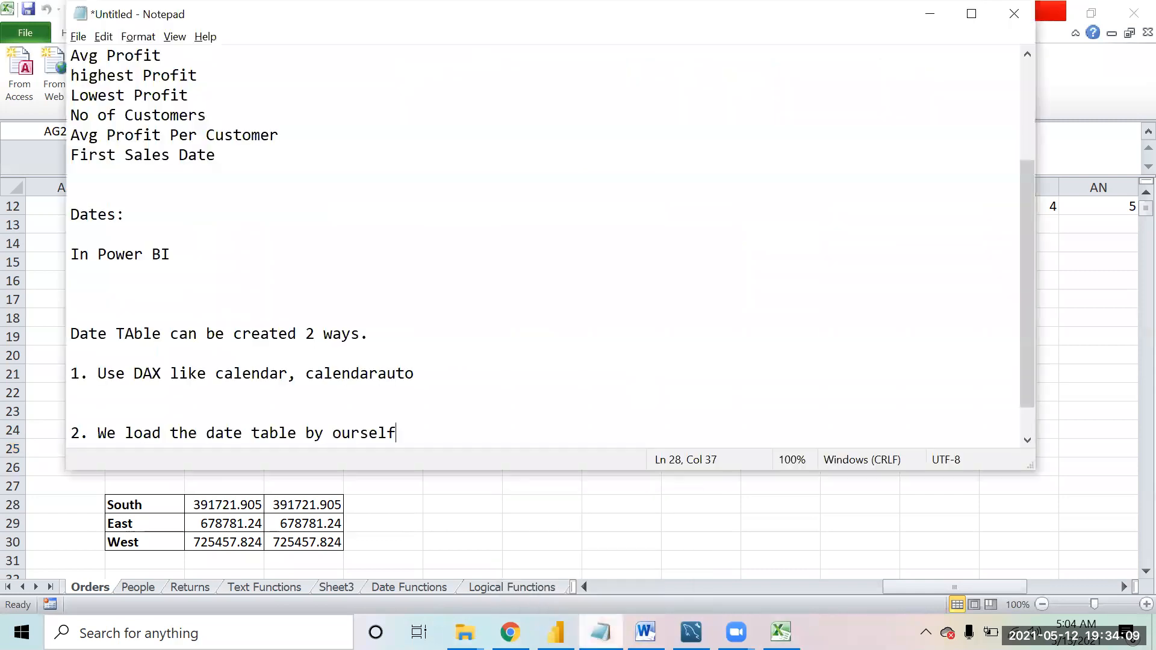
click(600, 632)
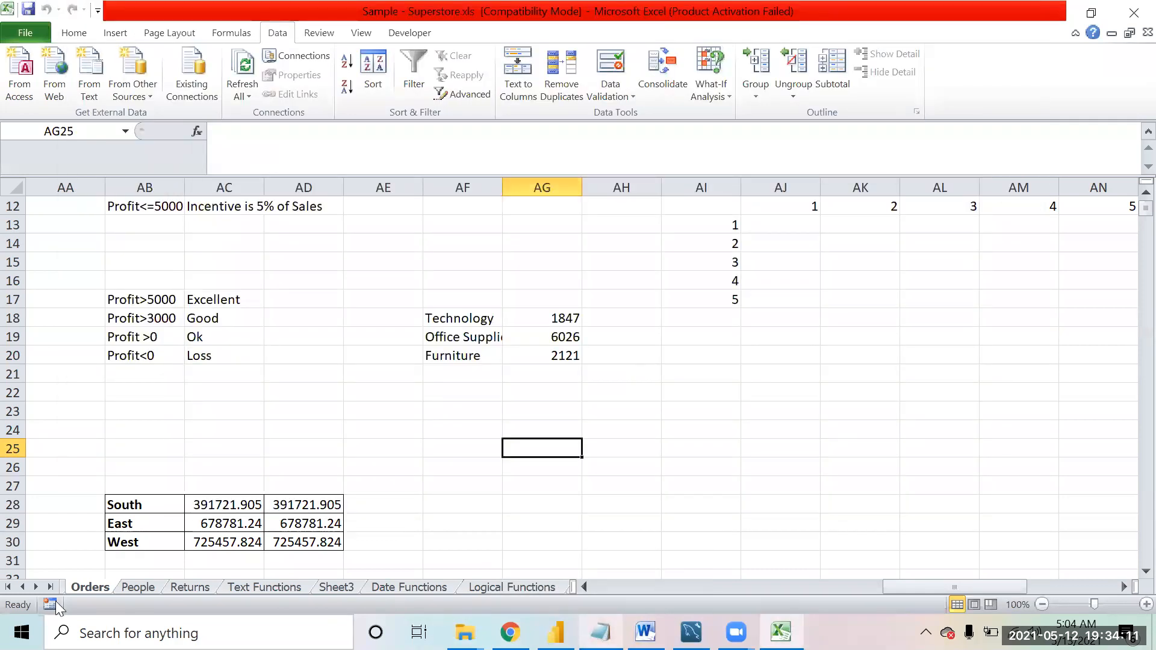
key(super)
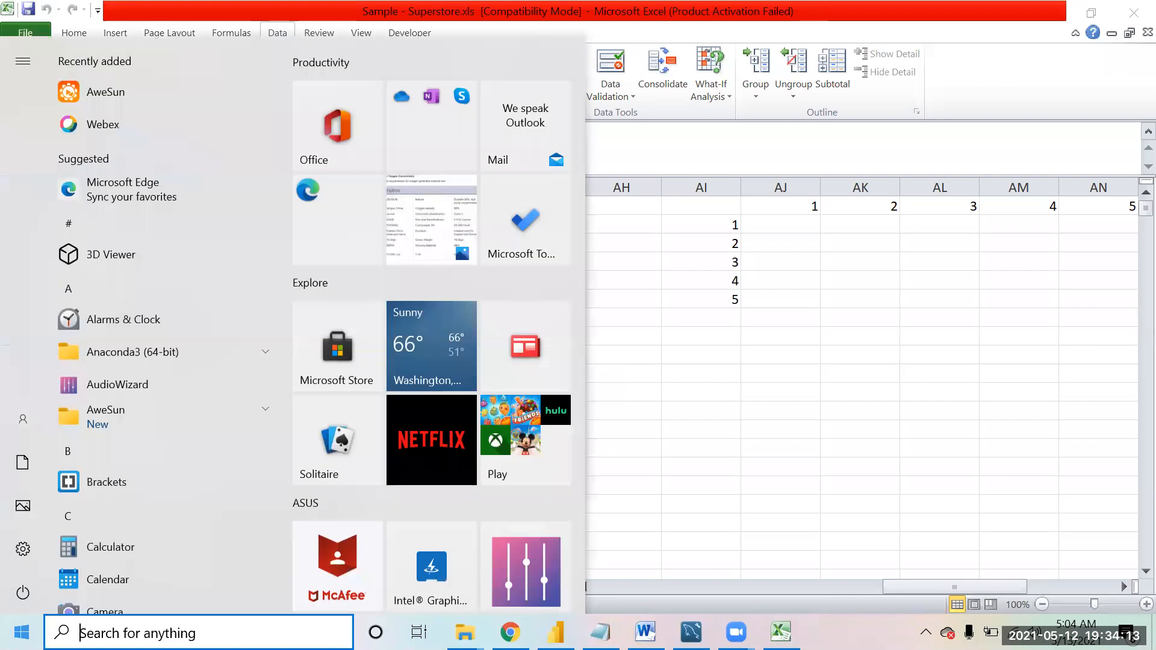
text(not)
key(Return)
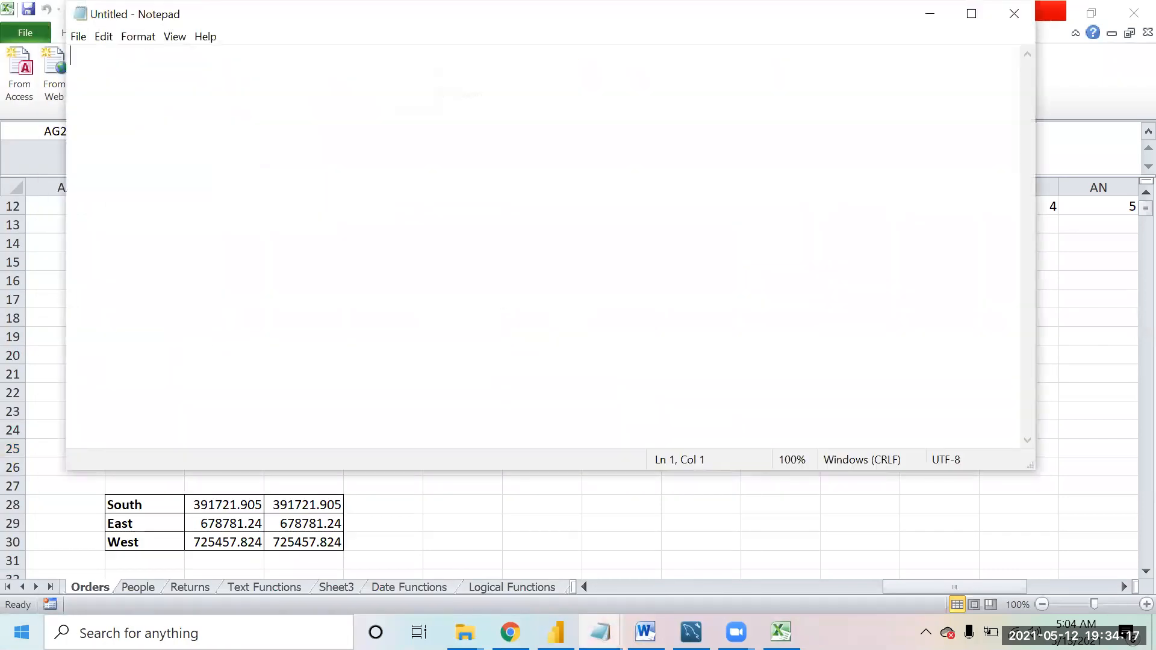
- Enter the comma-separated header line Employees,Name,Age in the blank note
text(Employees,)
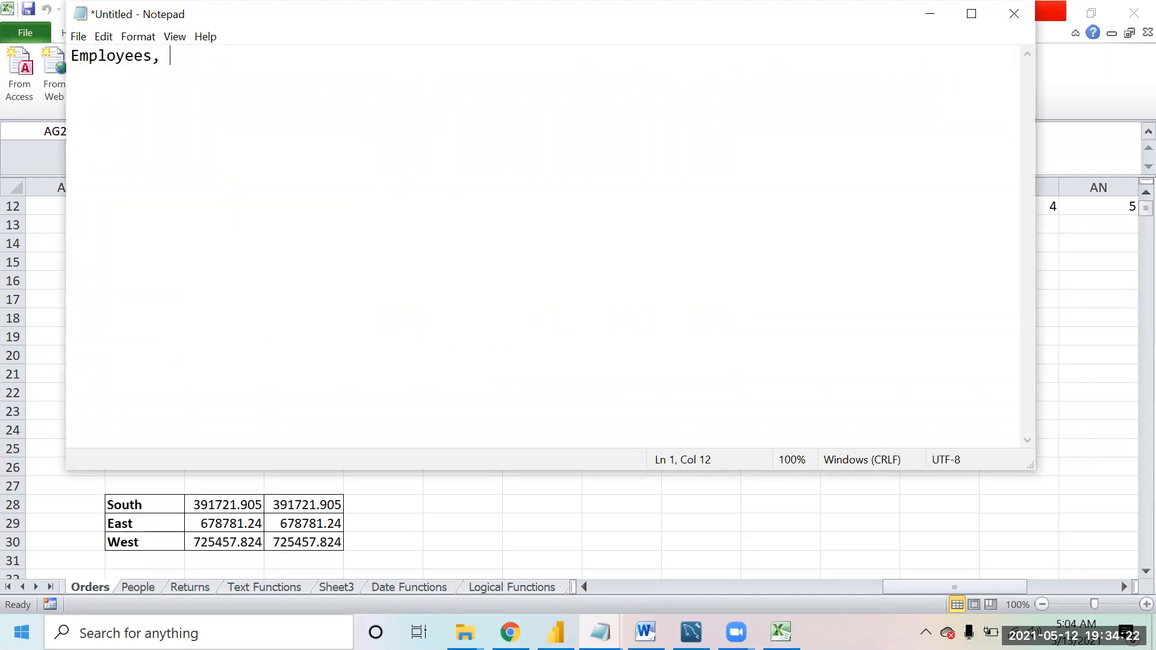
key(BackSpace)
text(,Name, Age)
- Correct the header line to read EmployeeID,Name,Age and leave an empty second line below it
text(Harry)
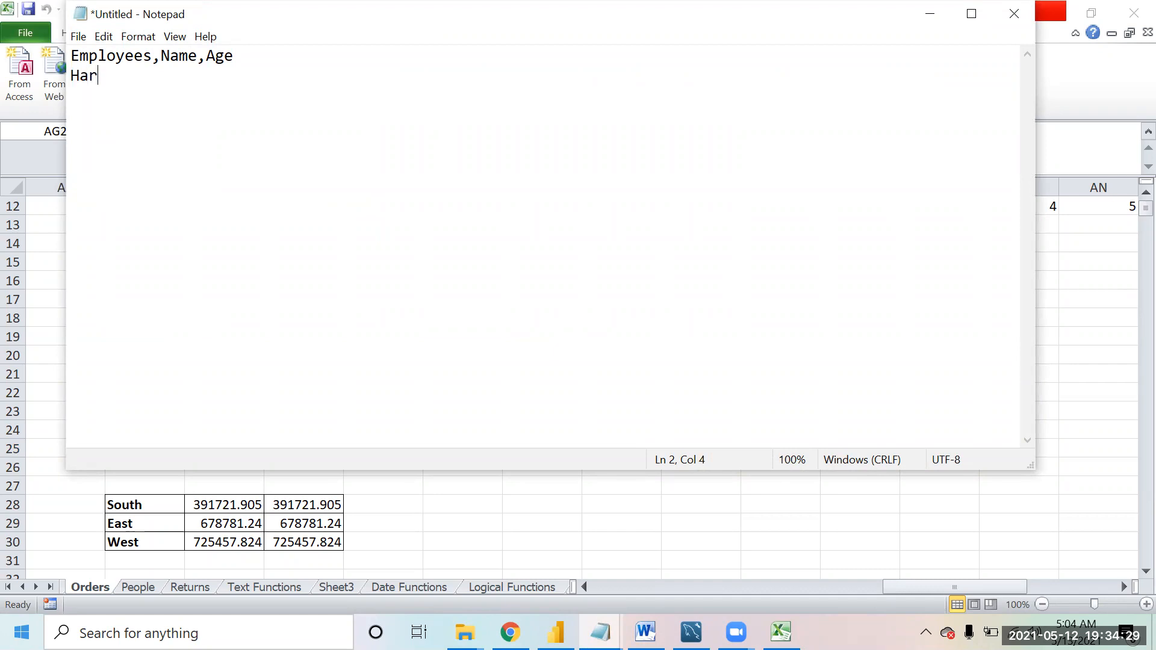
key(BackSpace)
key(BackSpace)
key(BackSpace)
key(BackSpace)
key(BackSpace)
key(BackSpace)
click(80, 56)
key(Delete)
text(ID,Name,Age )
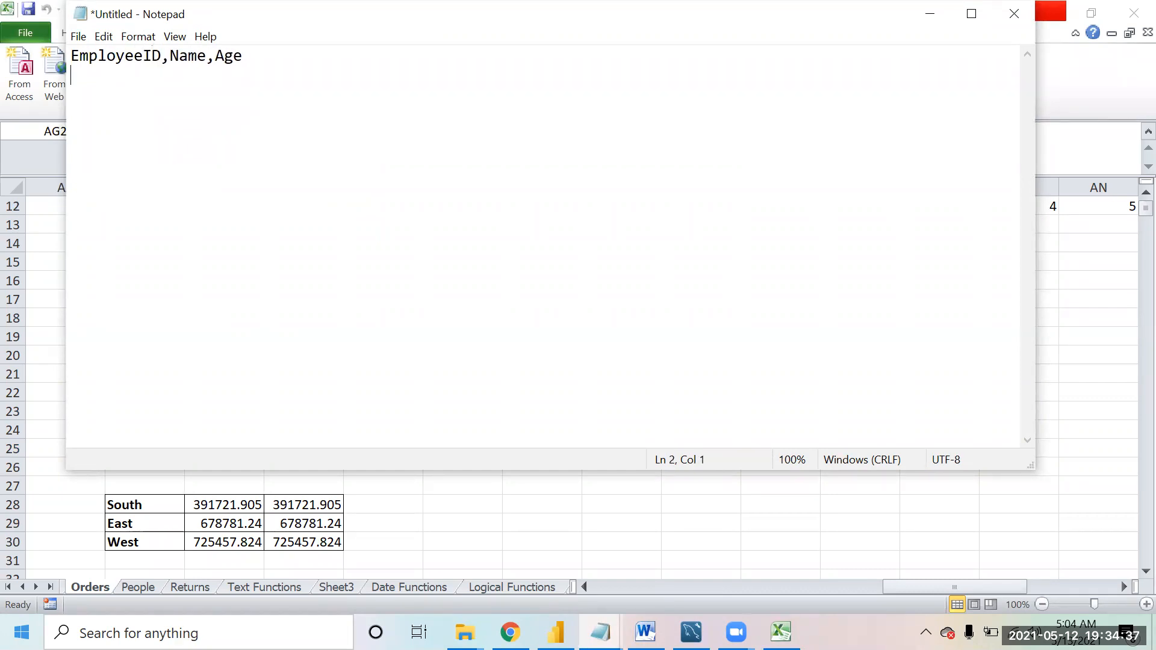
- Add three comma-separated employee records with IDs 1 to 3, a first name each, and ages 21, 22 and 24
text(1,HArry,21)
key(Return)
text(2,)
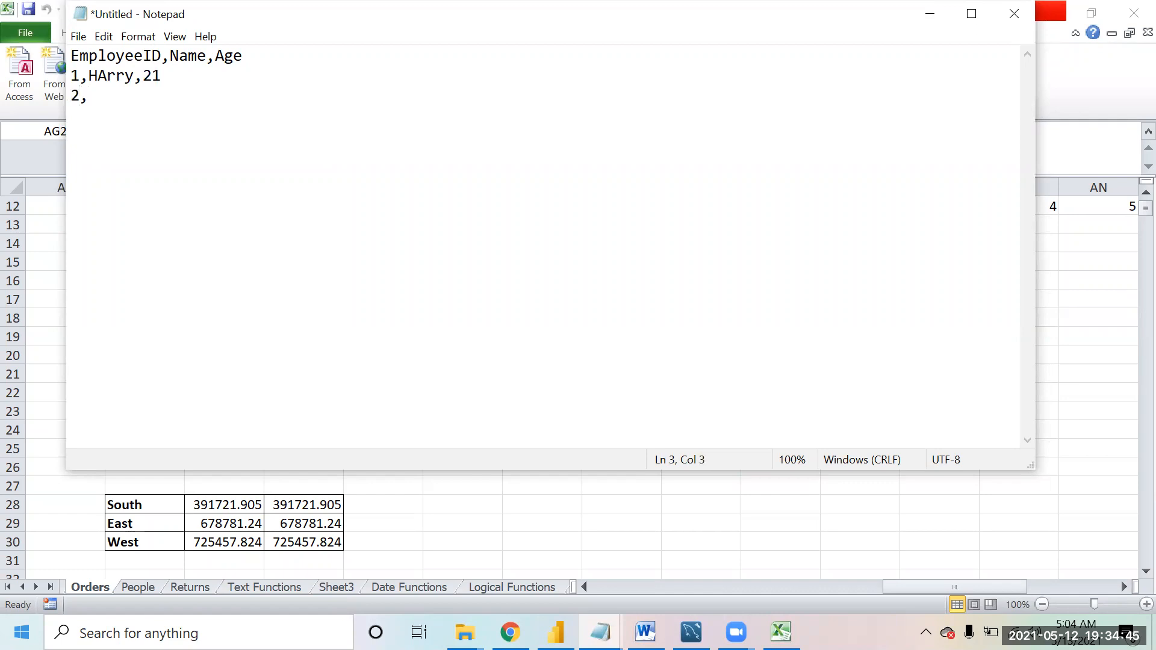
text(Sam,)
text(22)
text(3)
text(,Eric)
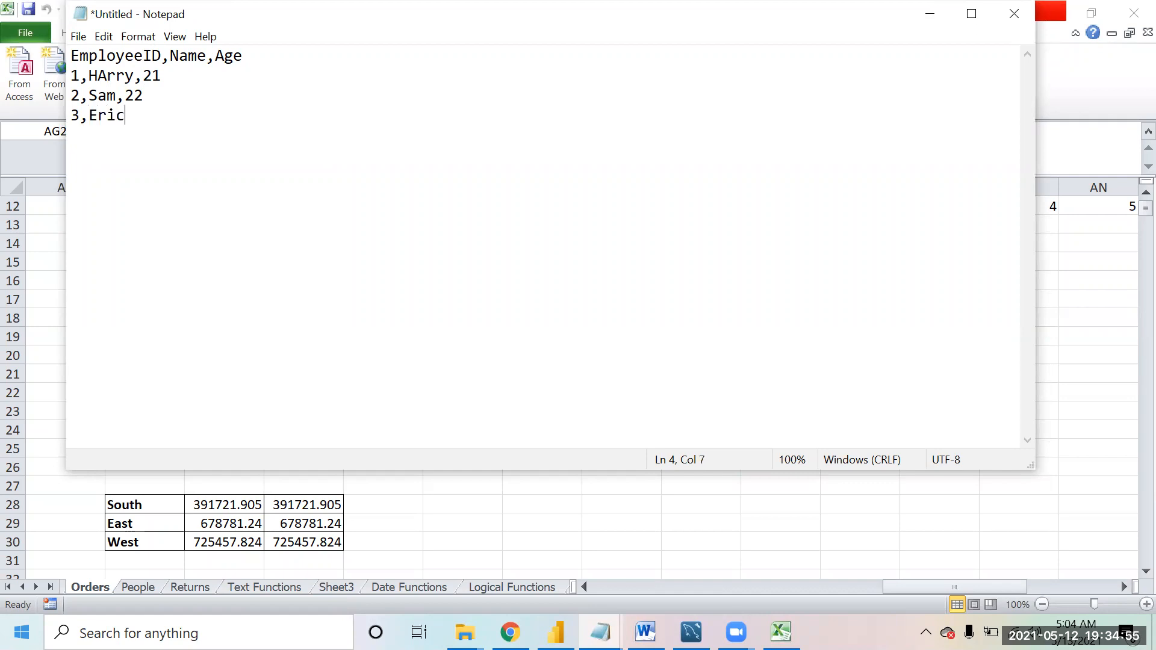
text(,2r)
key(BackSpace)
text(4)
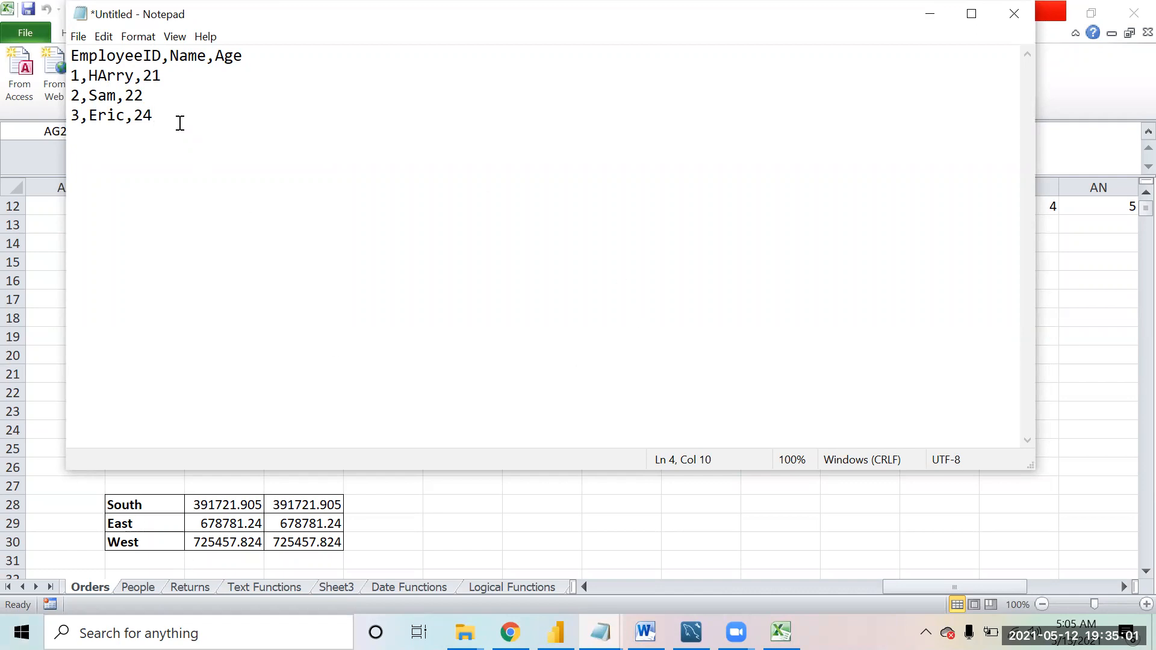
shift+click(75, 74)
shift+click(71, 55)
click(289, 213)
- Save the note as the text file Emp in the May Batch folder under Intuites and close it
click(78, 36)
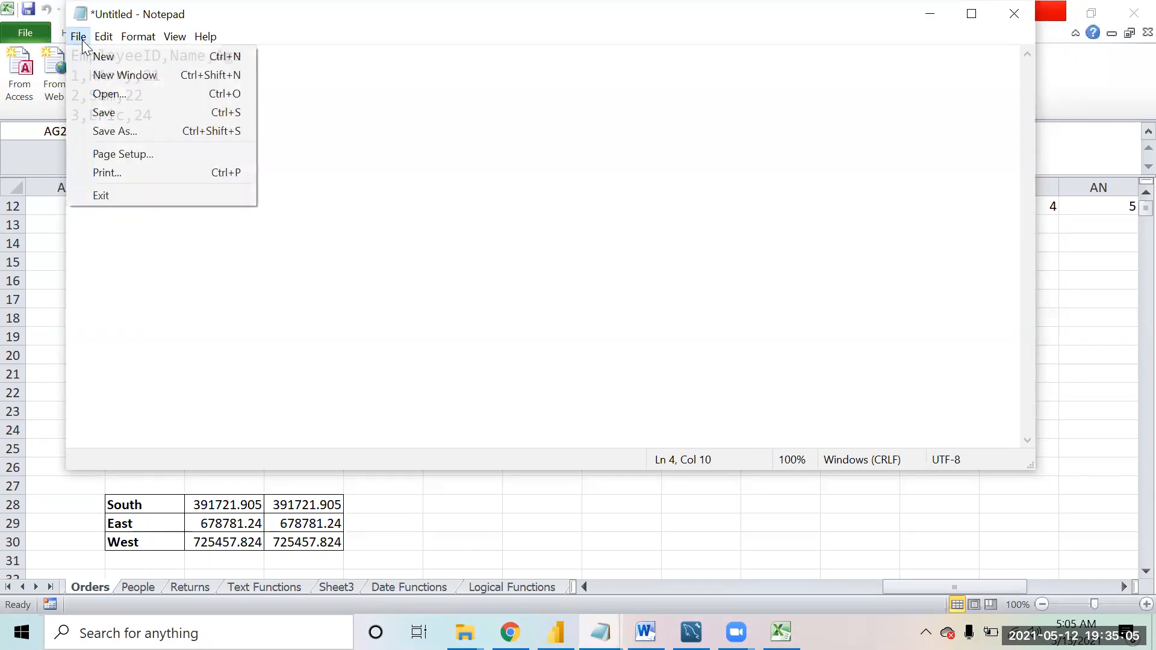
click(123, 114)
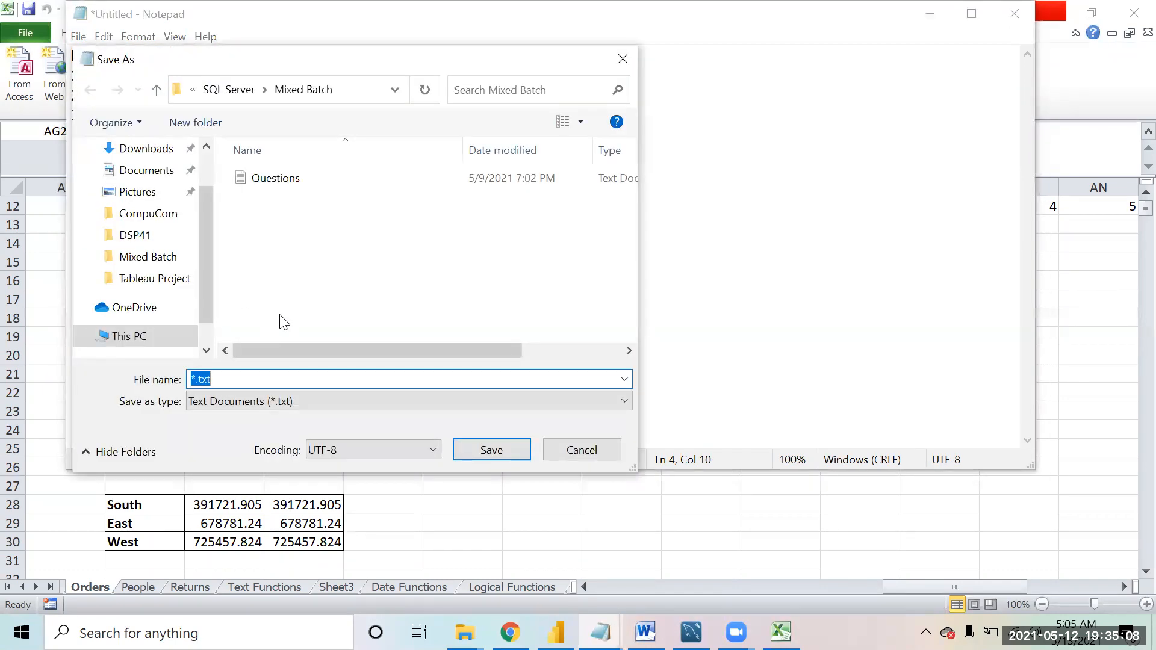
click(174, 278)
click(223, 90)
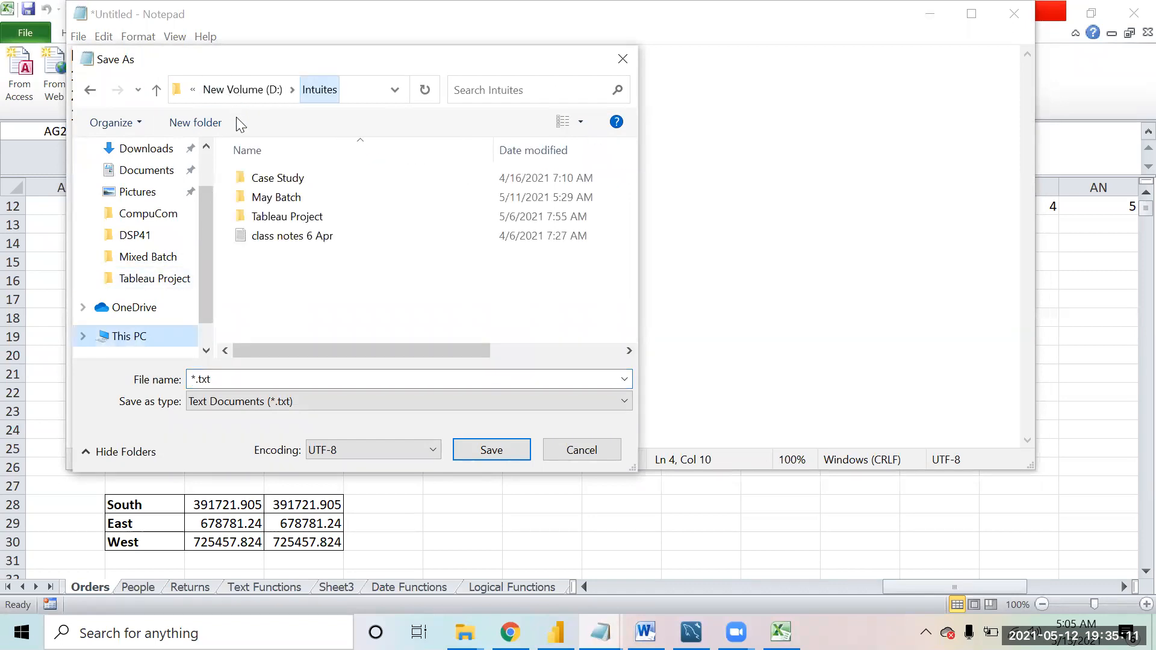
double_click(263, 197)
click(302, 377)
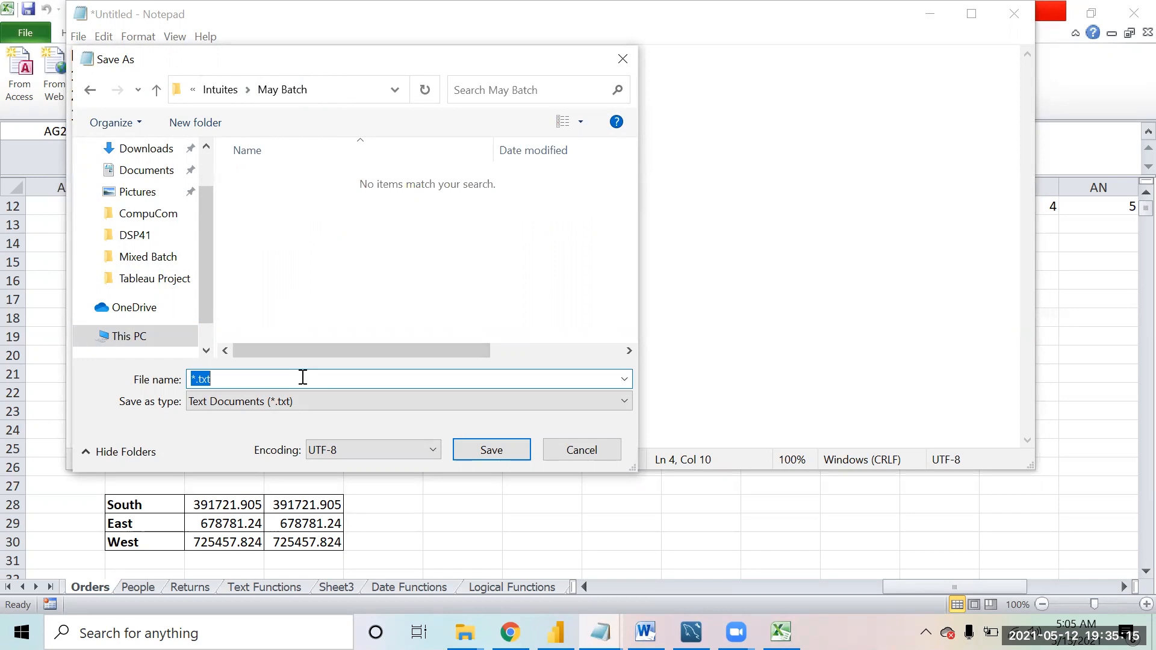
text(Emp)
key(Return)
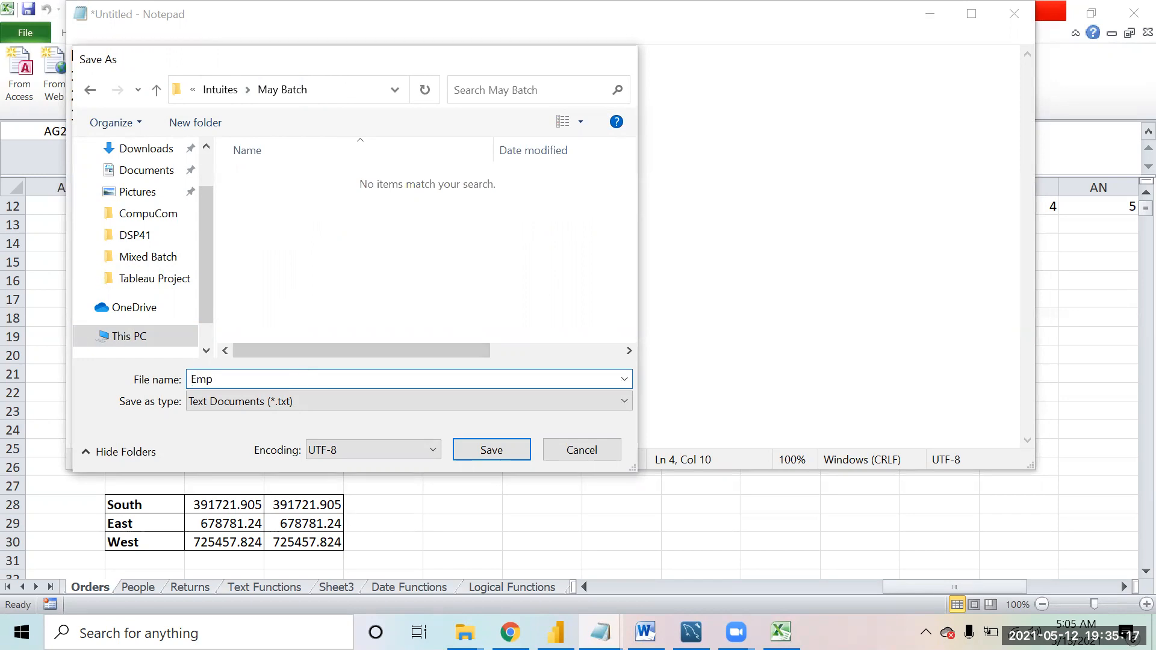
click(1025, 15)
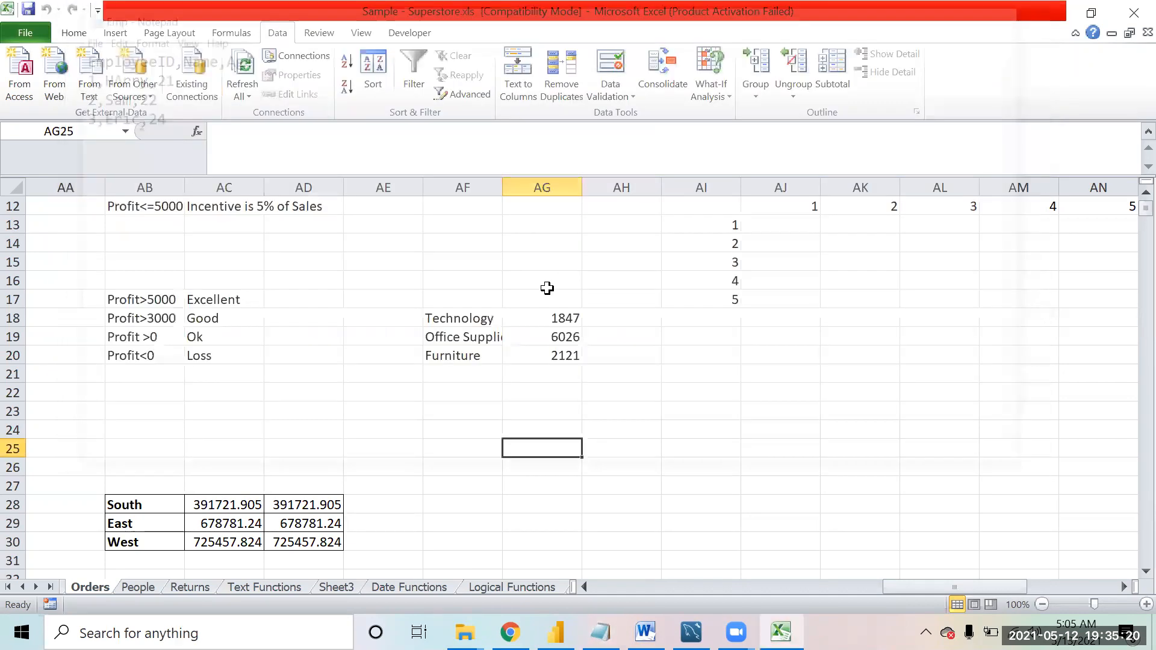
- Widen the sheet tab area in the Superstore workbook and add a new blank worksheet after Sheet4
click(422, 586)
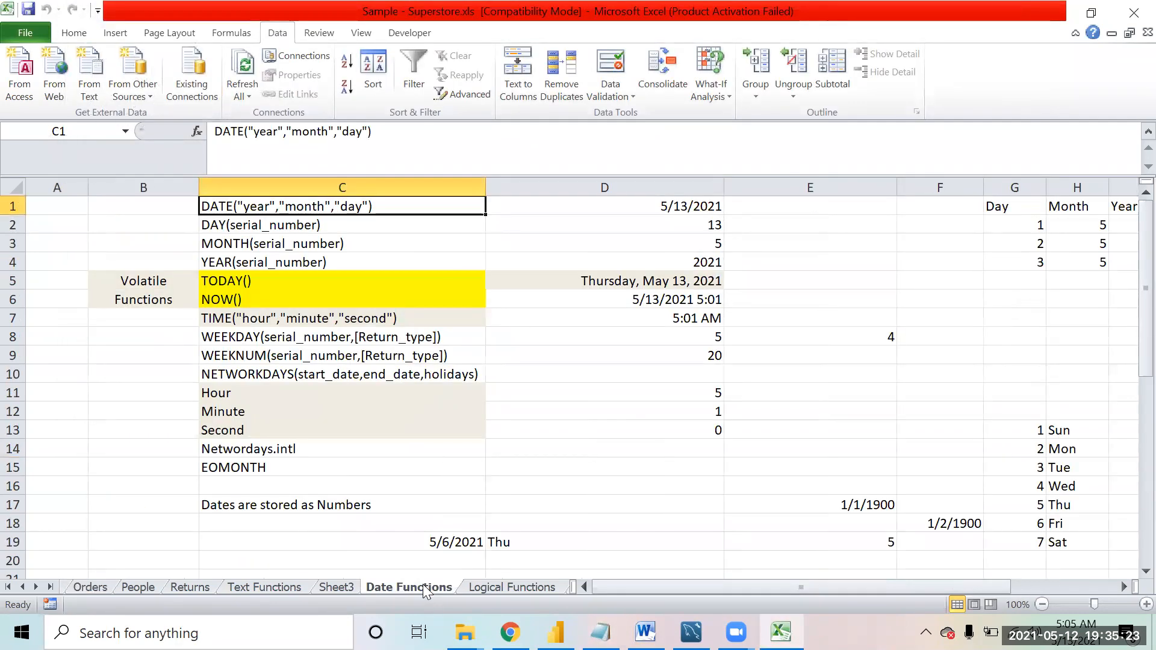
drag(577, 583, 760, 560)
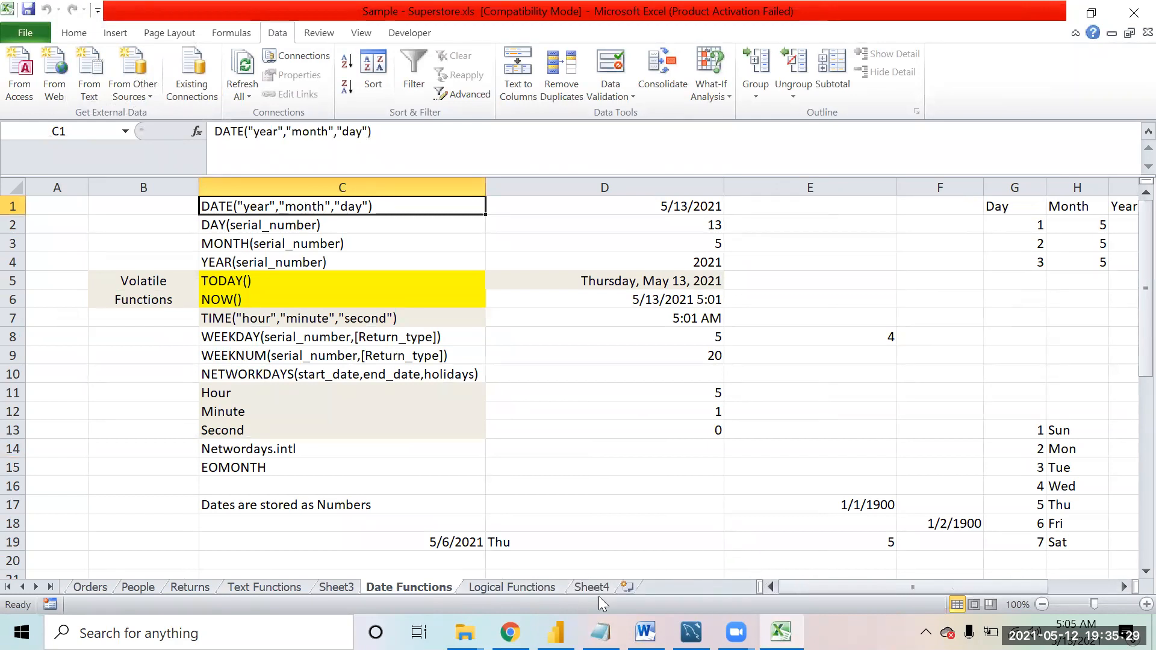
click(634, 589)
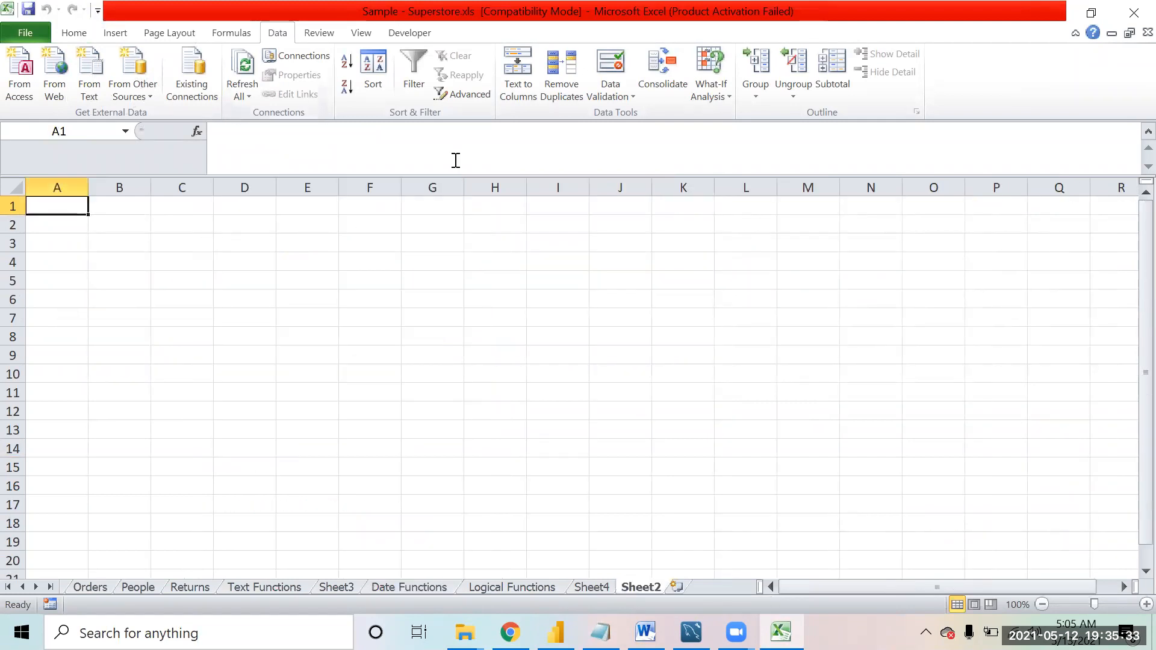
- Start importing the text file Emp from the May Batch folder into the new worksheet
click(99, 88)
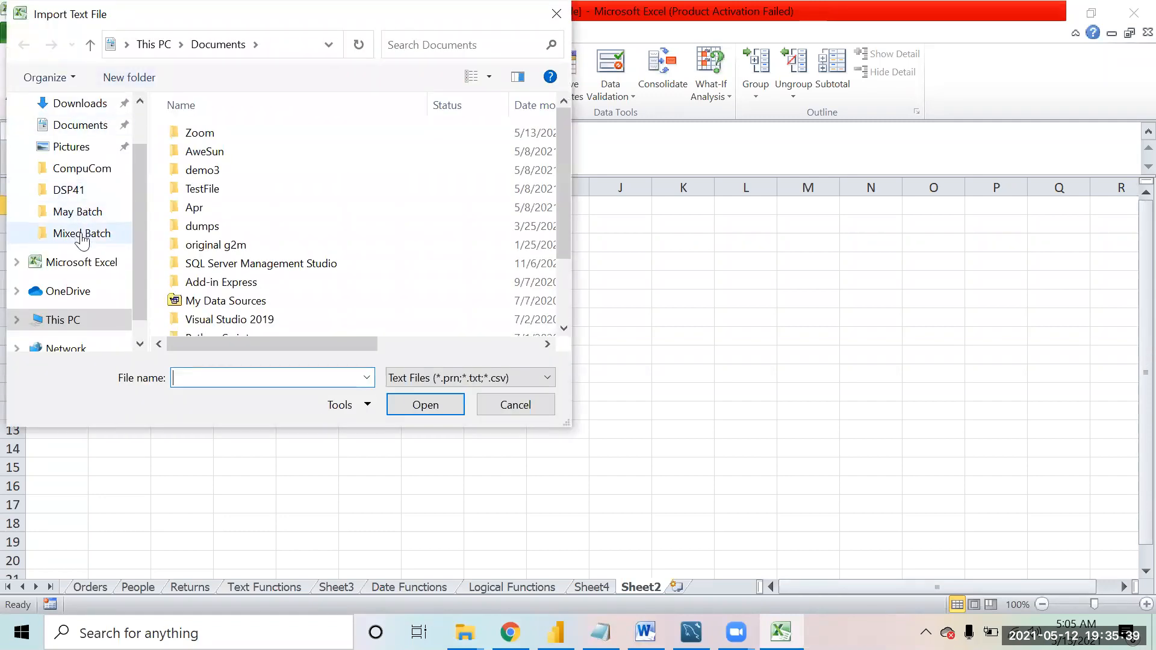
click(81, 219)
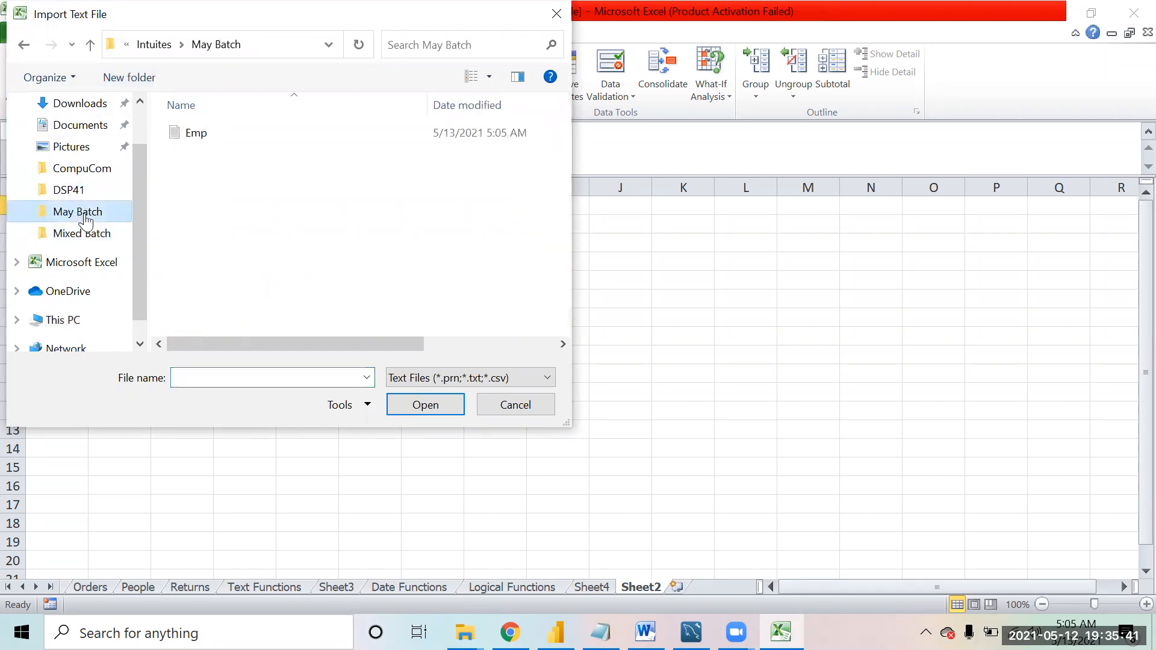
click(192, 136)
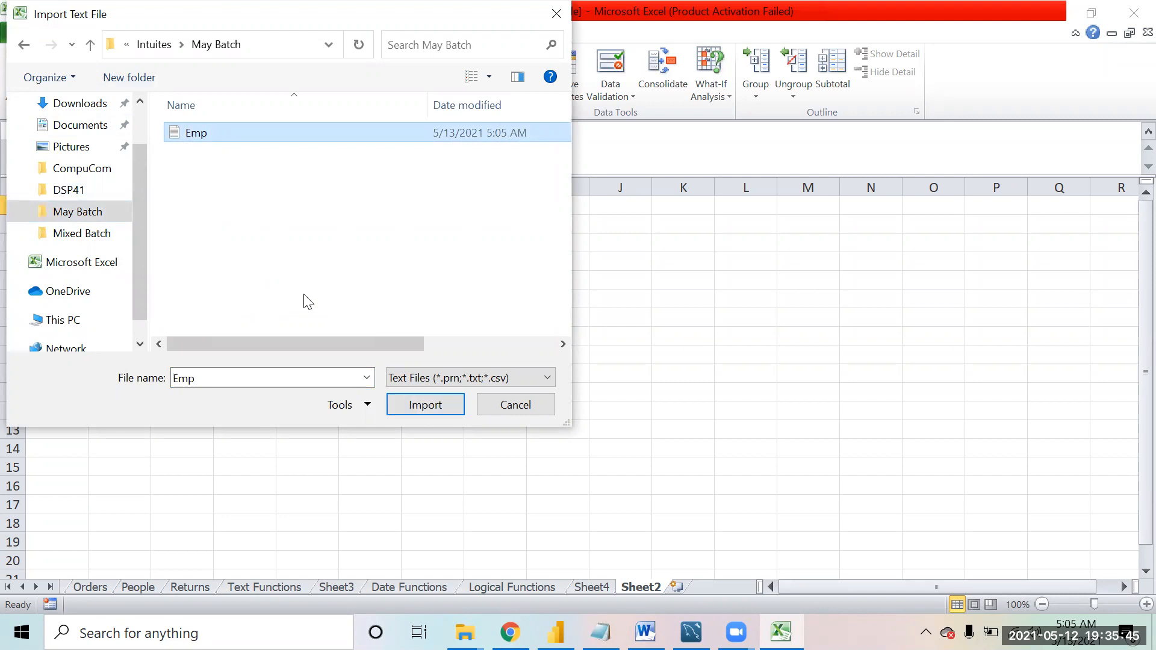
click(415, 404)
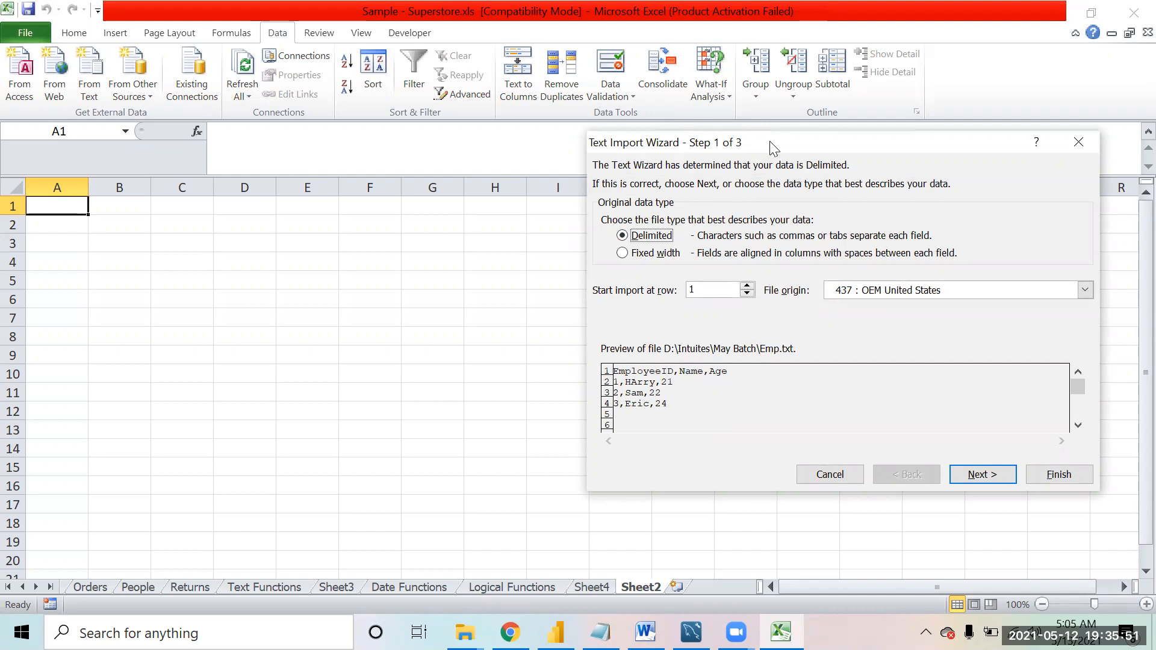
drag(770, 141, 626, 133)
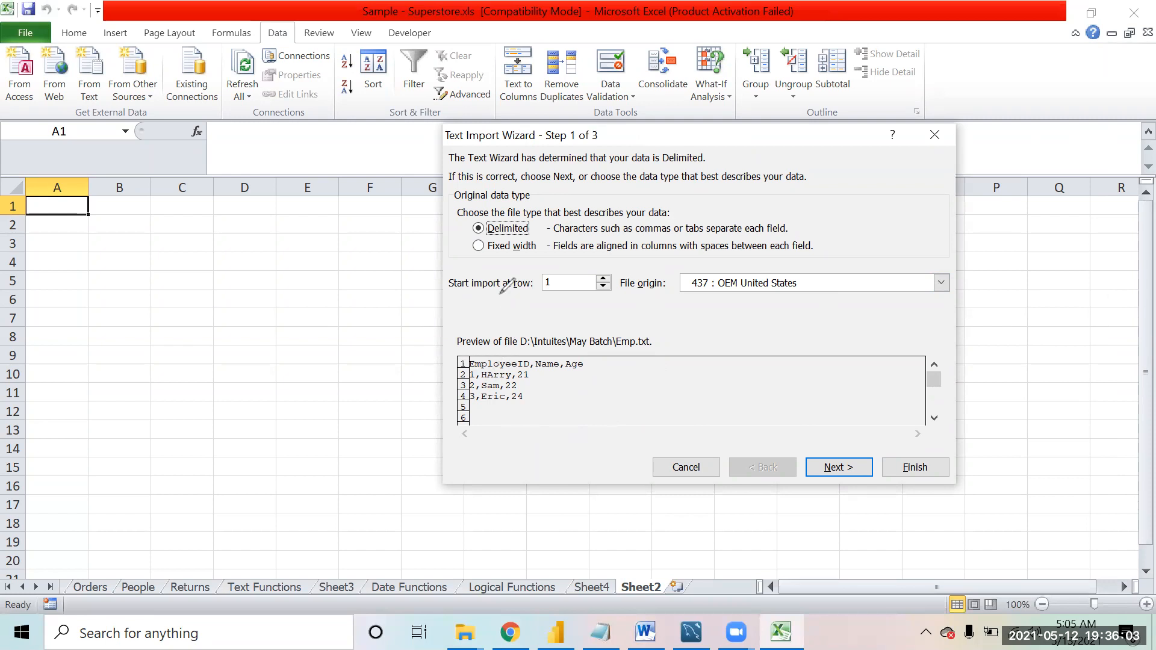
mouse_move(464, 223)
mouse_down()
mouse_move(467, 239)
mouse_move(517, 237)
mouse_move(536, 204)
mouse_move(472, 201)
mouse_move(467, 215)
mouse_up()
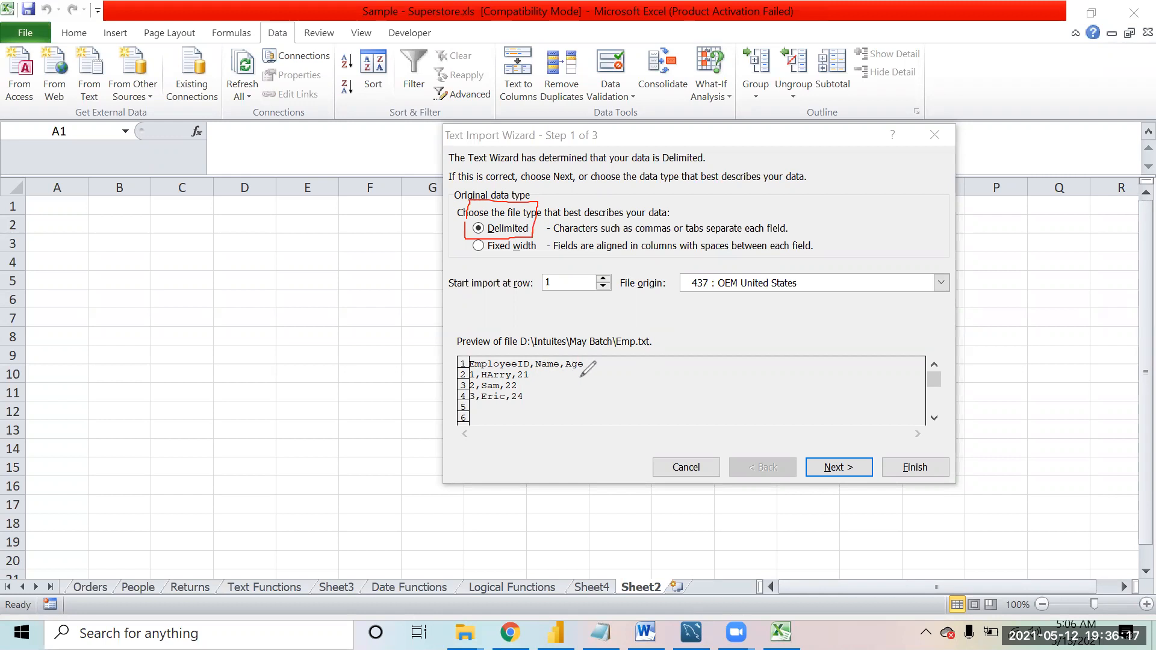
mouse_move(537, 358)
mouse_down()
mouse_move(523, 373)
mouse_move(532, 359)
mouse_move(513, 361)
mouse_up()
drag(500, 343, 505, 363)
drag(544, 332, 544, 363)
mouse_move(536, 356)
mouse_down()
mouse_move(579, 361)
mouse_move(572, 377)
mouse_move(638, 321)
mouse_up()
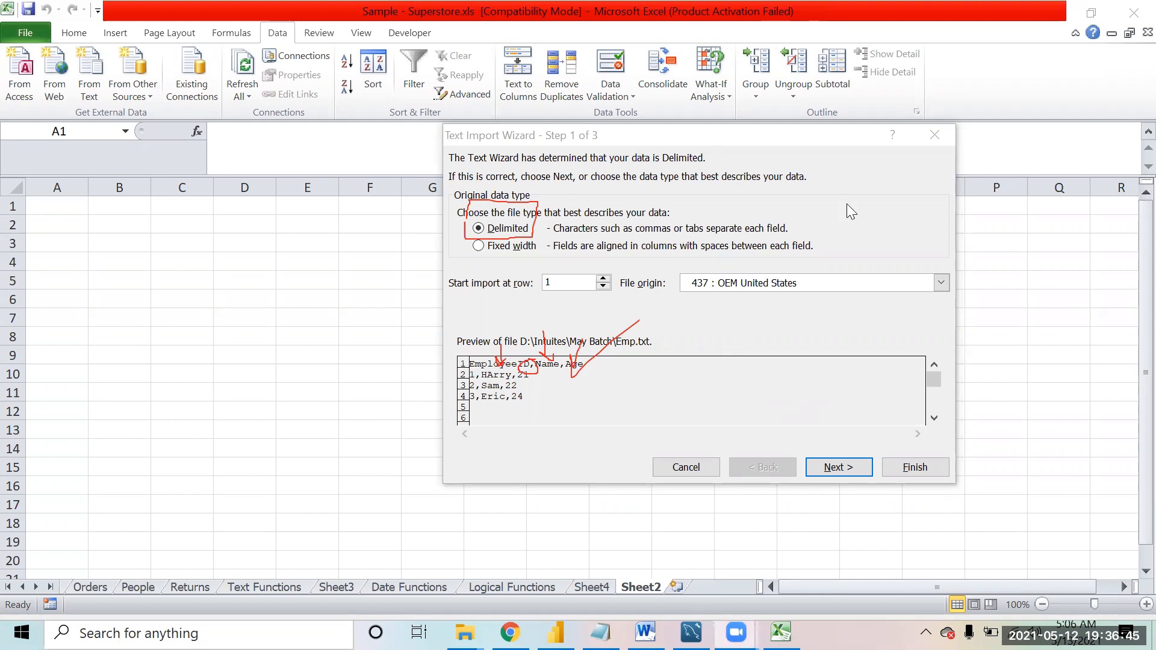
- Import the delimited text with comma instead of tab as delimiter, General column format, and cell A1 of the existing worksheet as destination
click(859, 469)
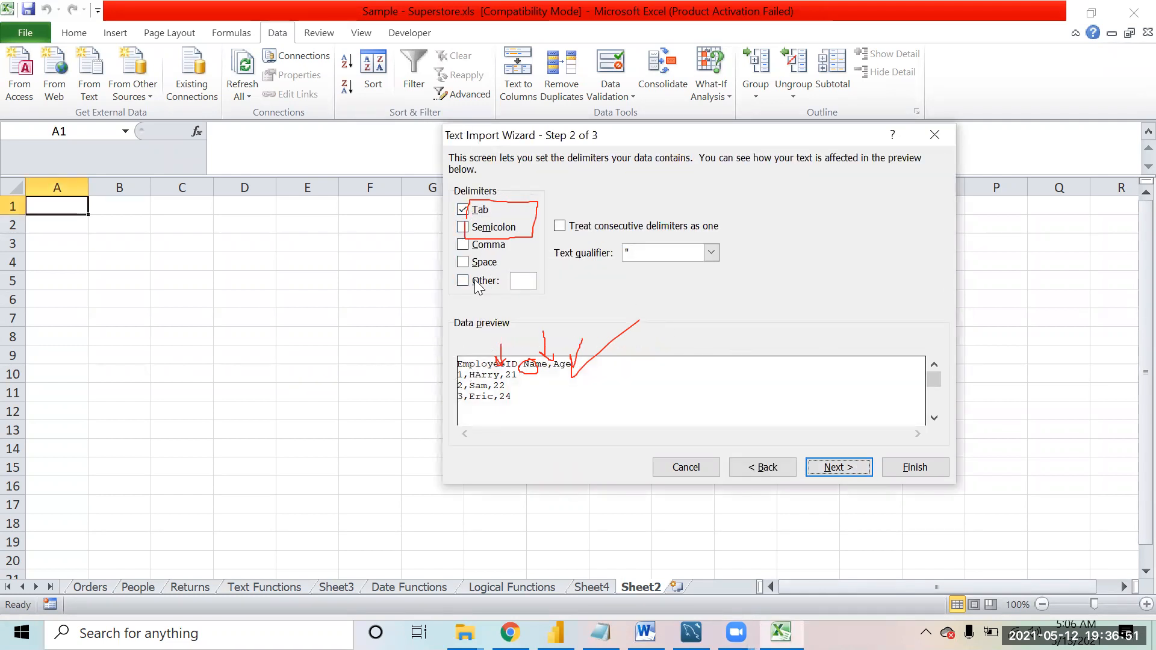
click(462, 209)
click(463, 245)
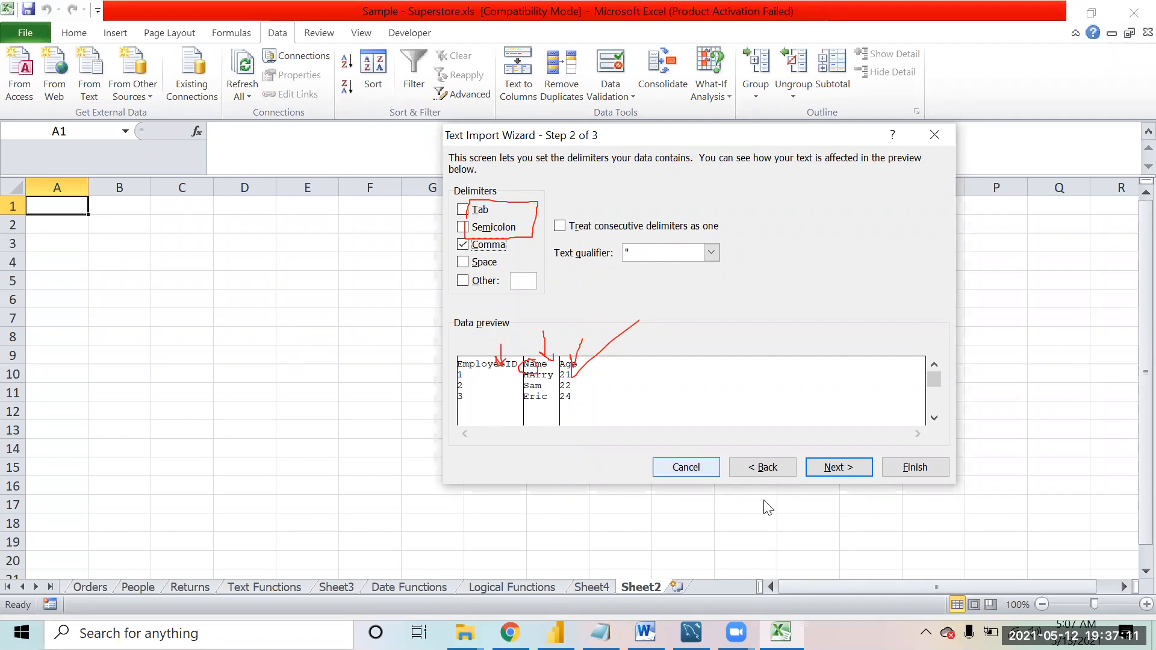
click(843, 473)
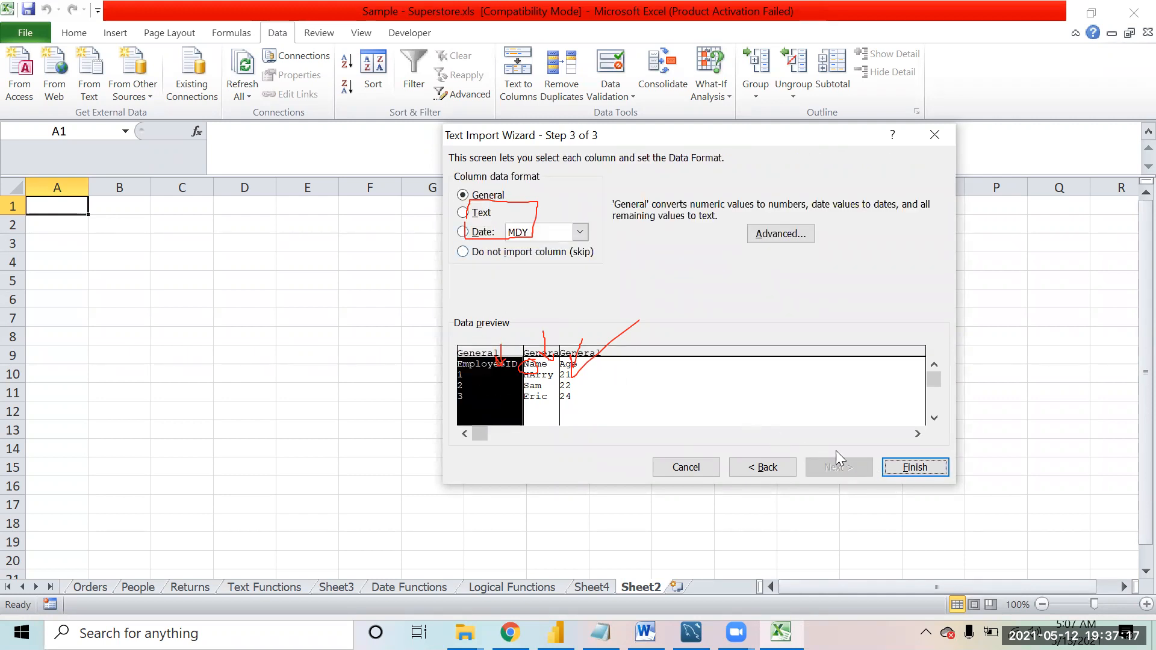
click(895, 467)
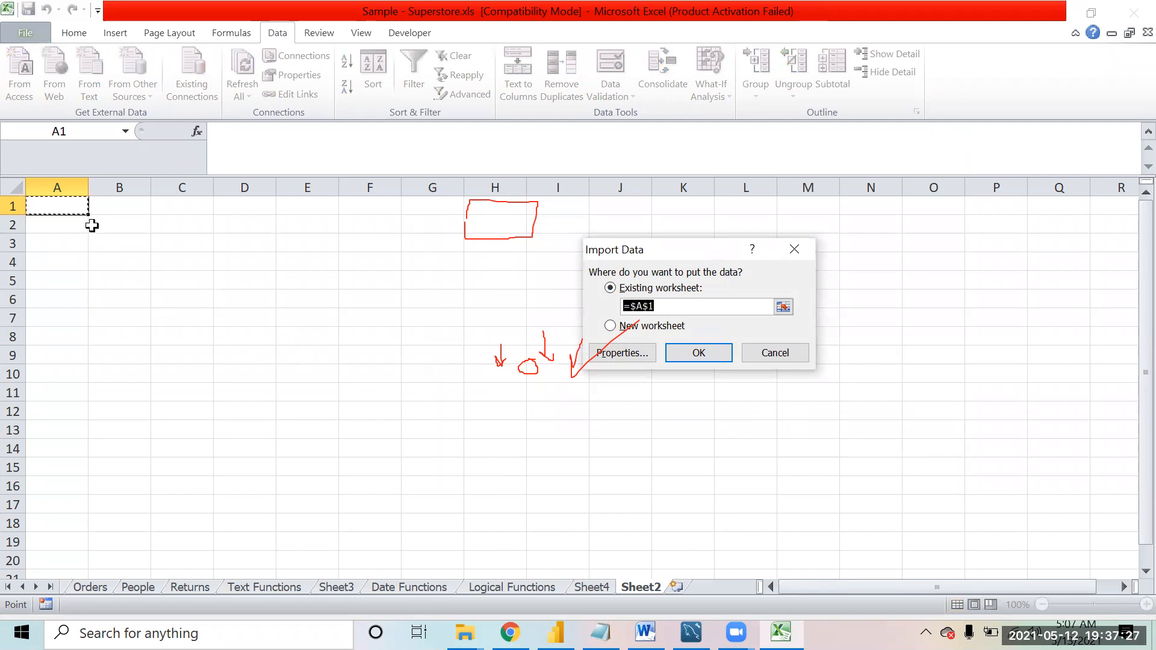
click(698, 354)
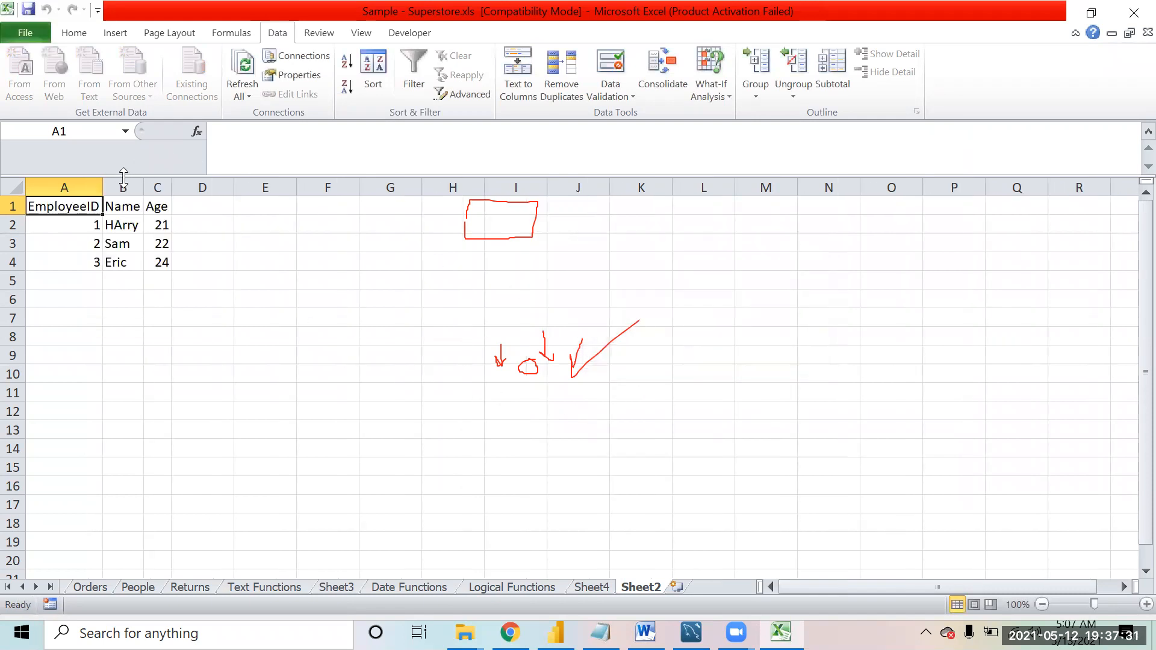
- Widen columns A to C of the imported employee data and select the range A1:C4
drag(171, 184, 124, 186)
click(377, 242)
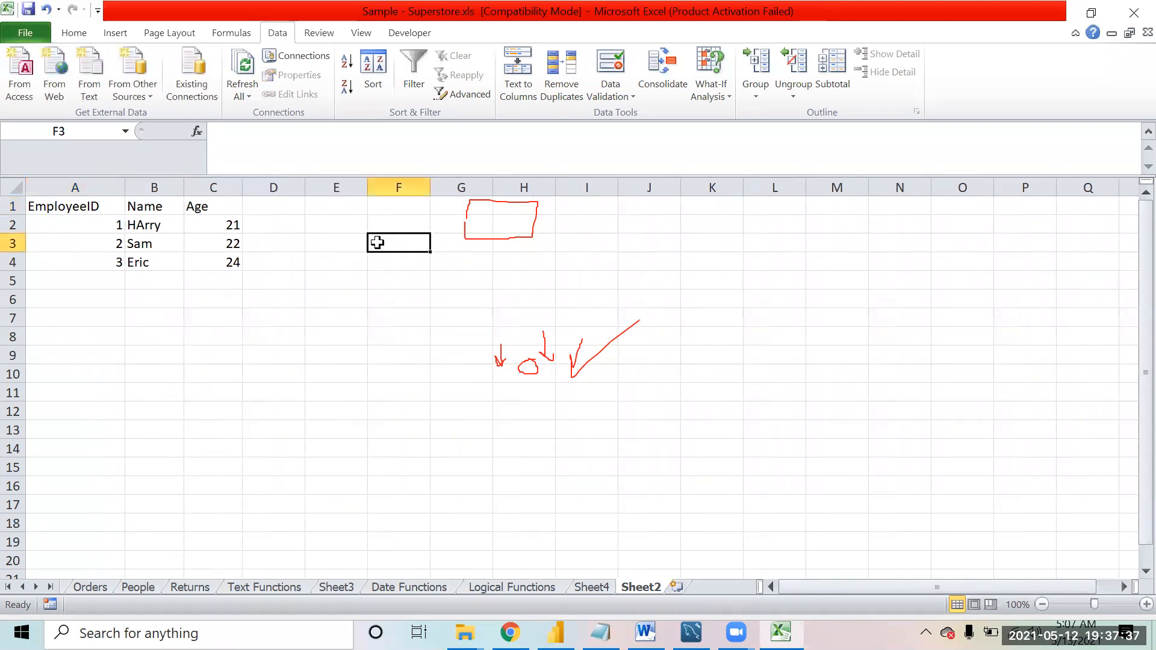
click(168, 287)
click(133, 257)
drag(60, 201, 215, 259)
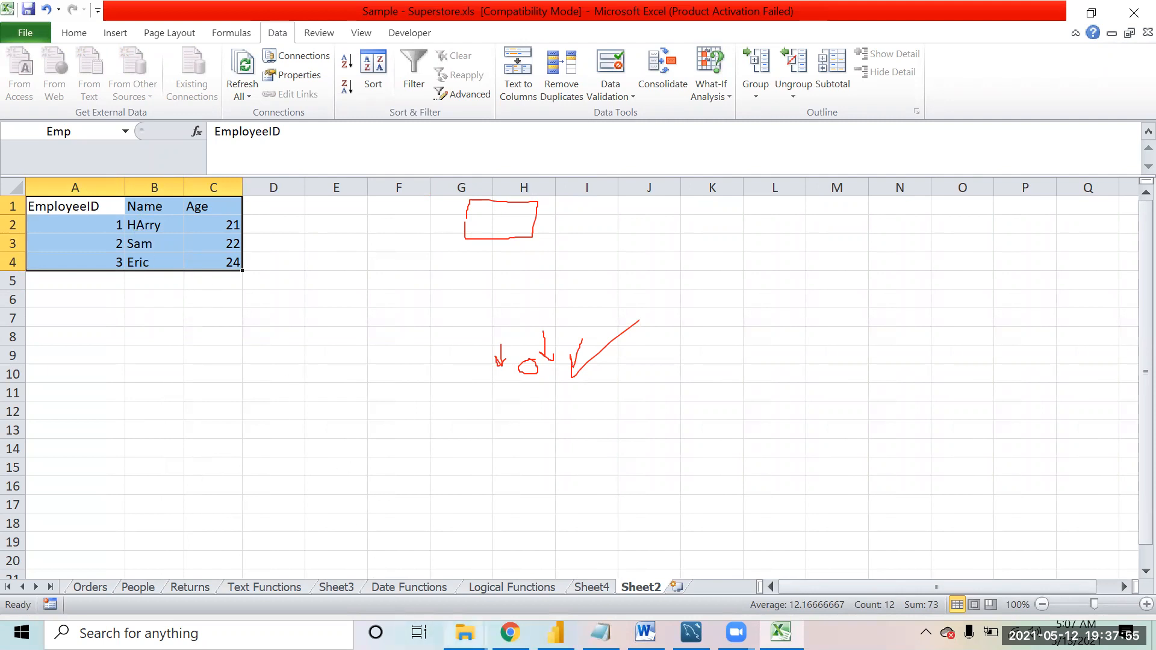
mouse_move(465, 632)
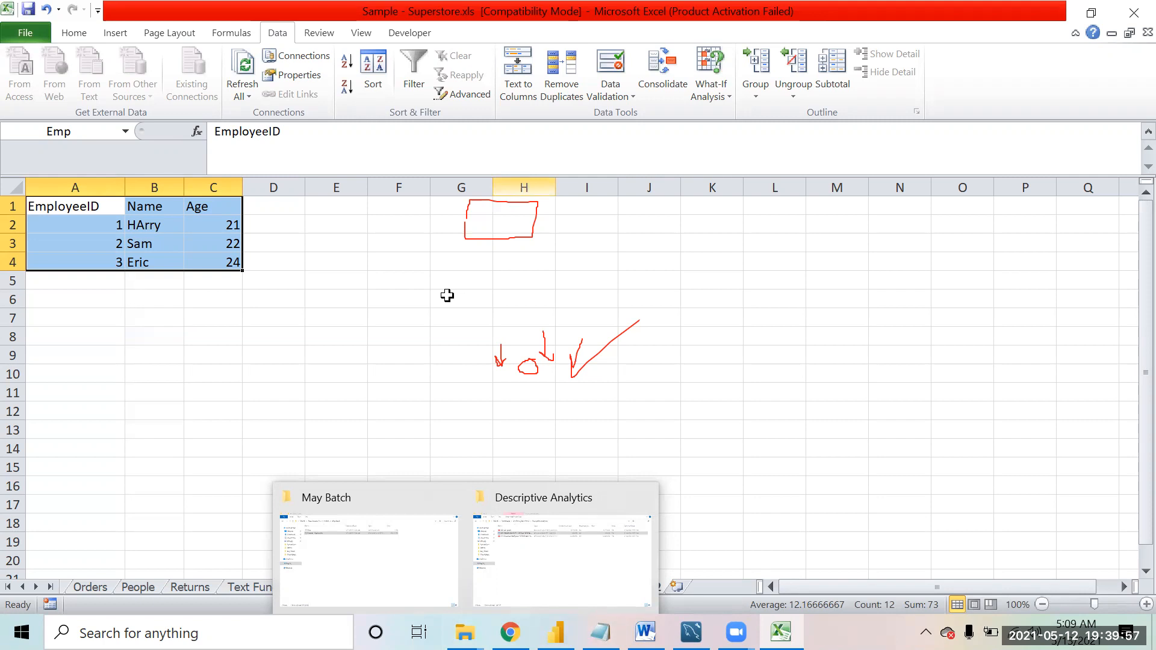
key(Escape)
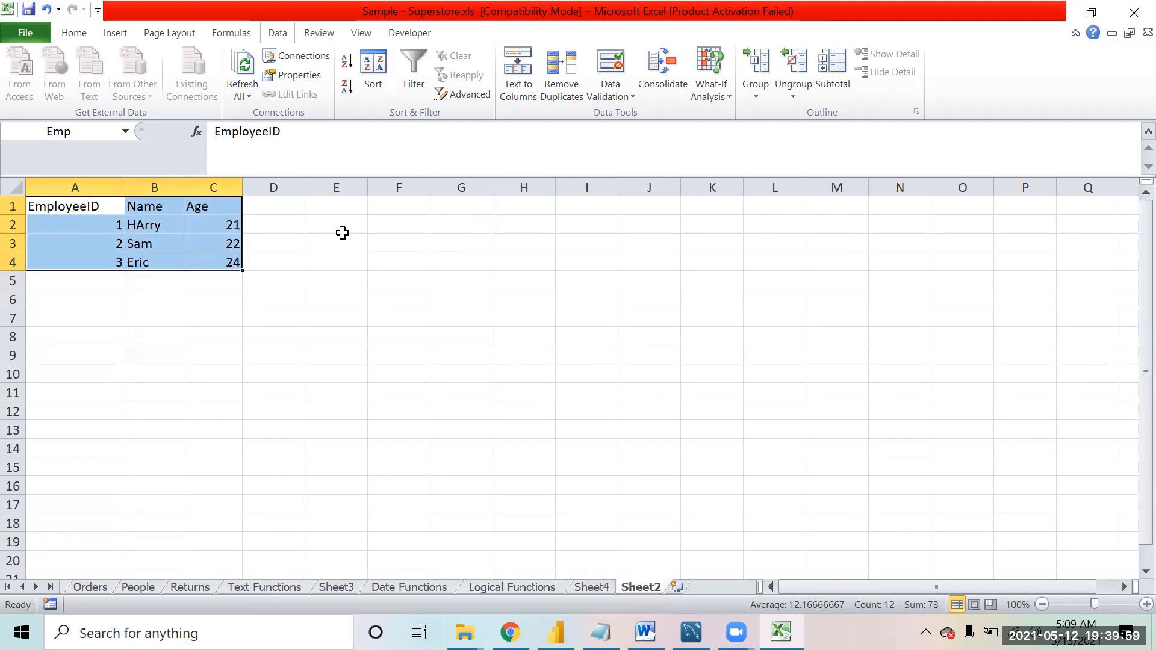
click(342, 231)
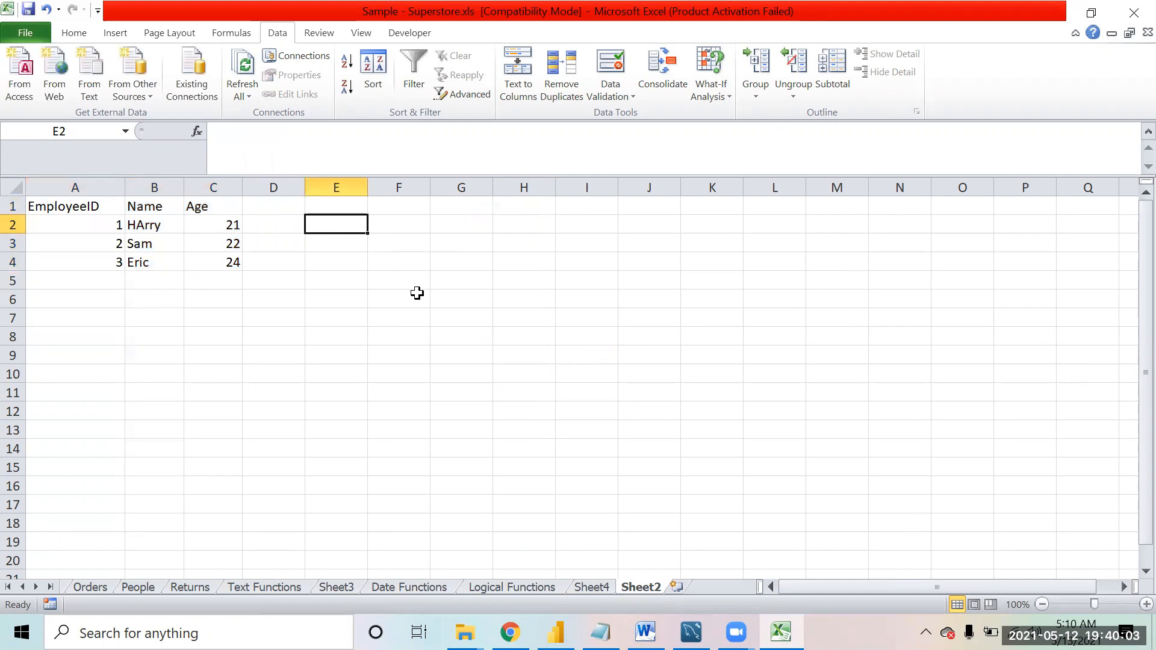
click(146, 323)
click(158, 245)
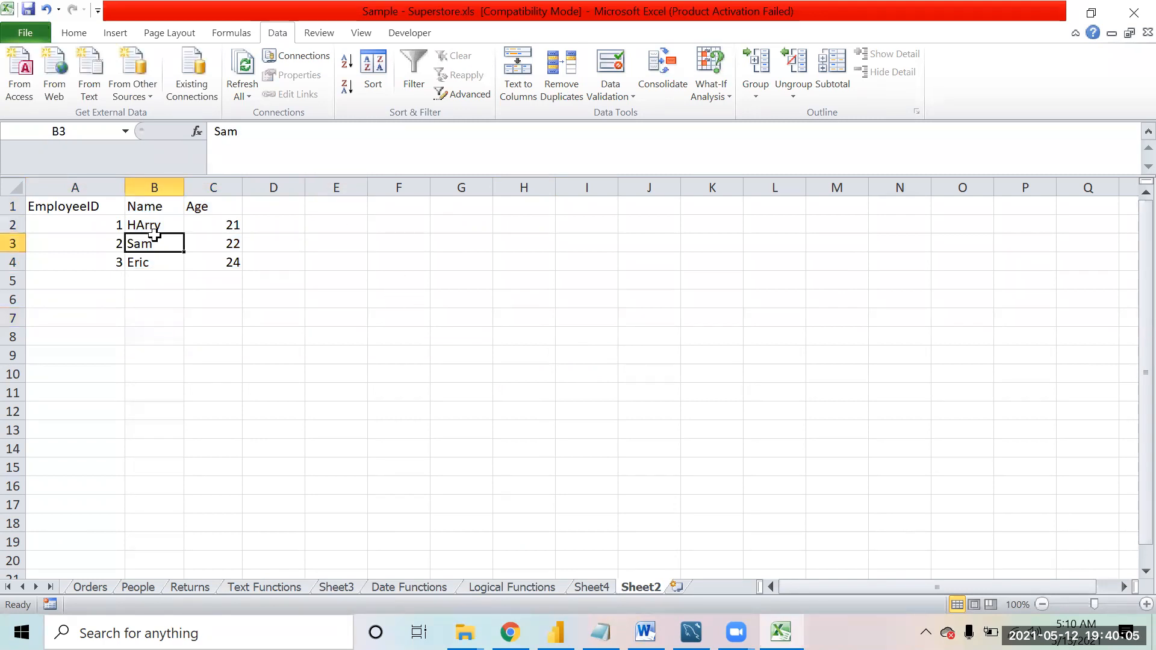
drag(92, 203, 217, 264)
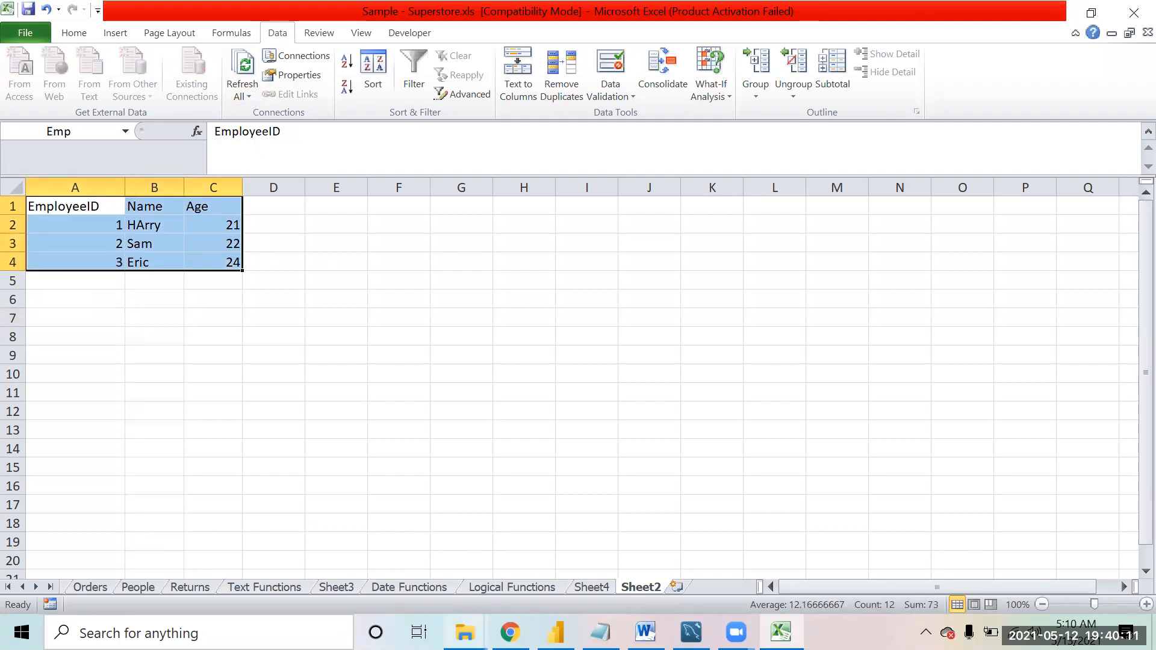
- Open the Emp text file from the May Batch folder and append a comma-separated record with ID 4, a first name and age 25
mouse_move(464, 632)
click(400, 568)
double_click(181, 117)
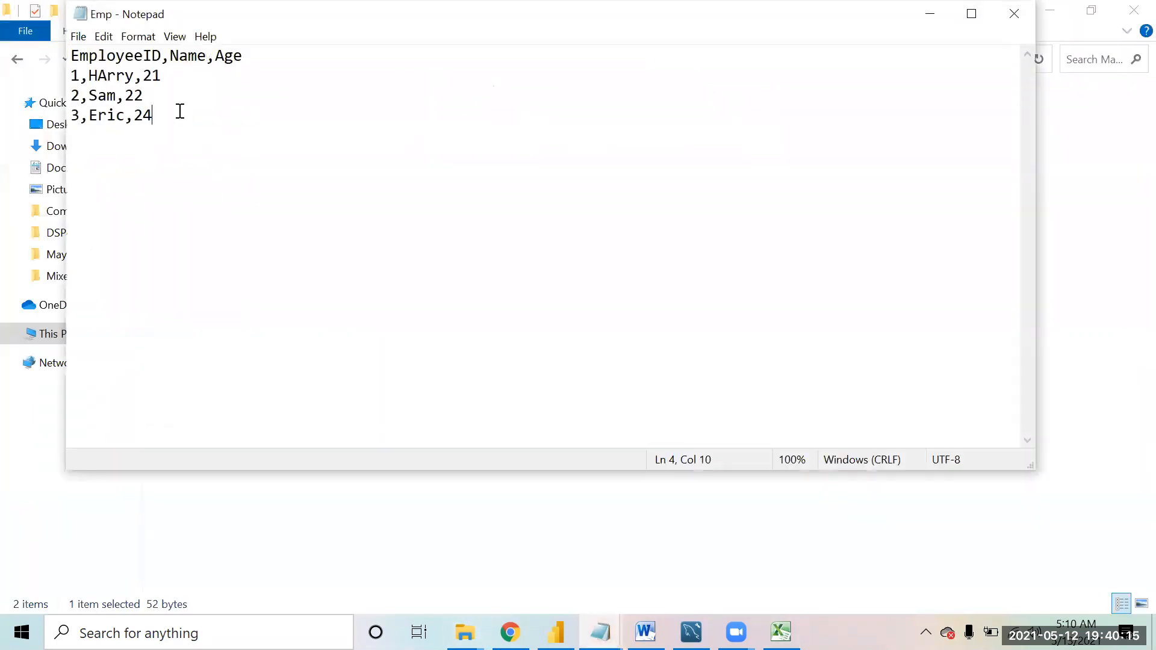
key(Return)
text(4,)
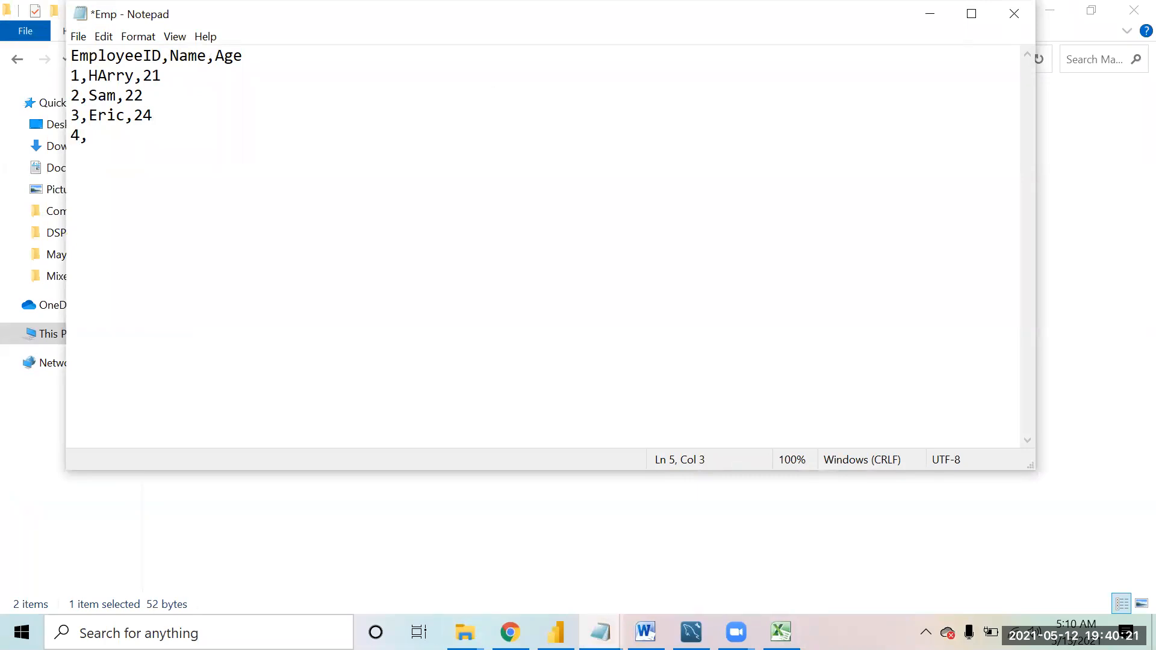
text(Tom,25)
- Save the edited Emp text file and close it
click(79, 36)
click(109, 111)
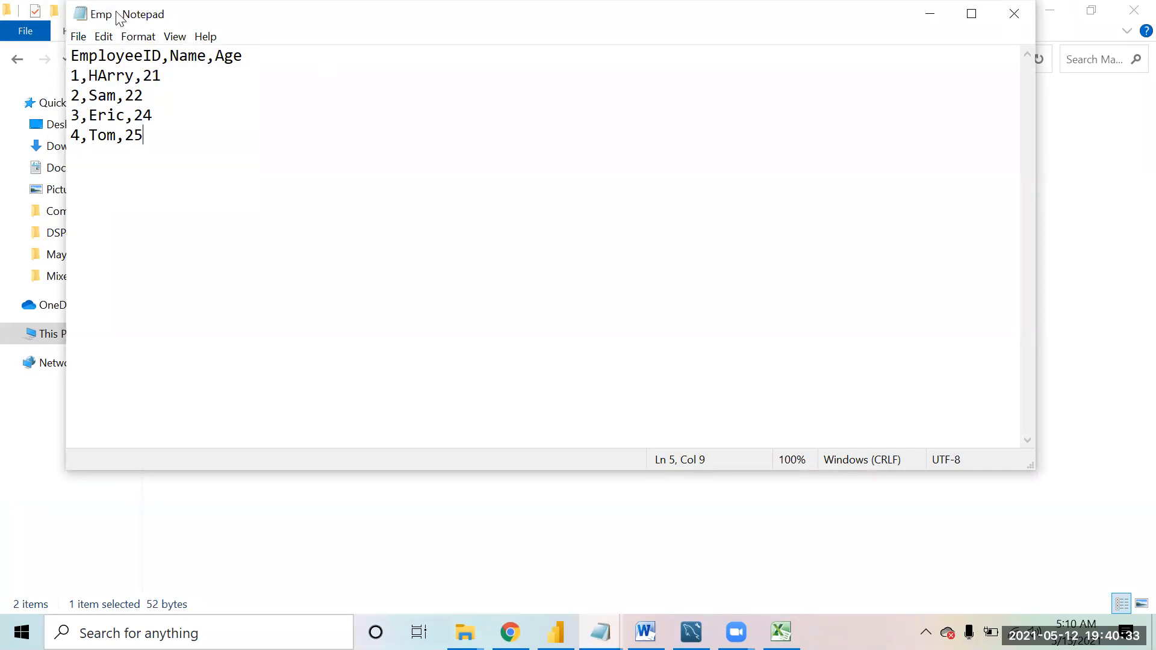
key(alt+F4)
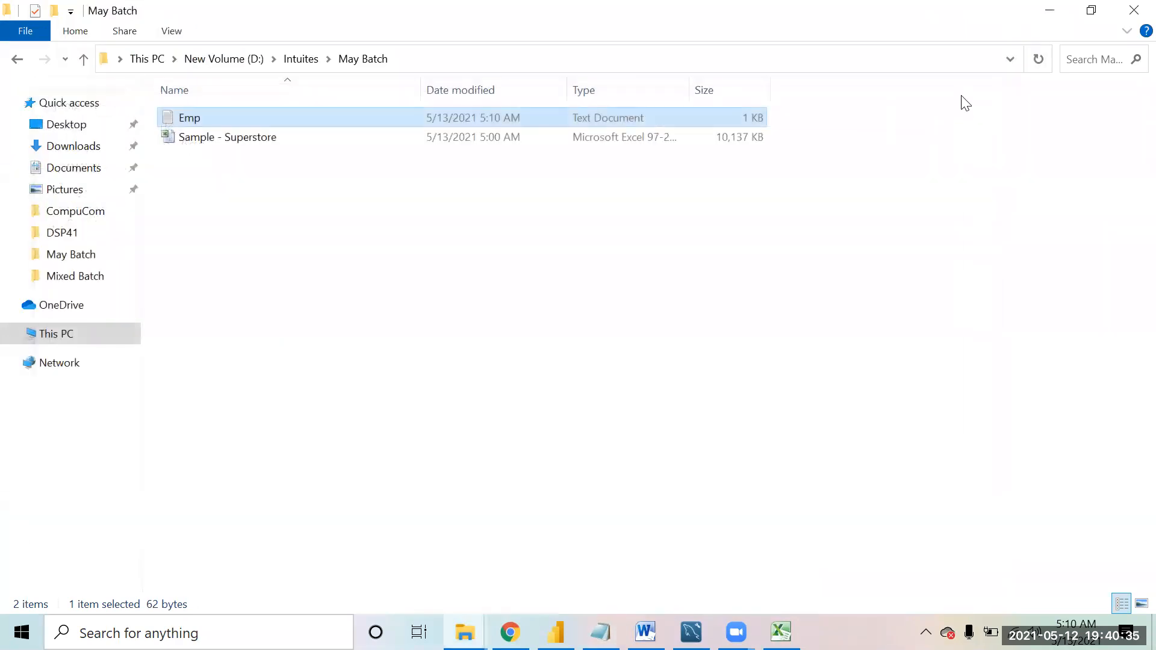
- Switch back to the Superstore workbook in Excel and refresh the imported data on Sheet2 from the text file Emp
click(781, 632)
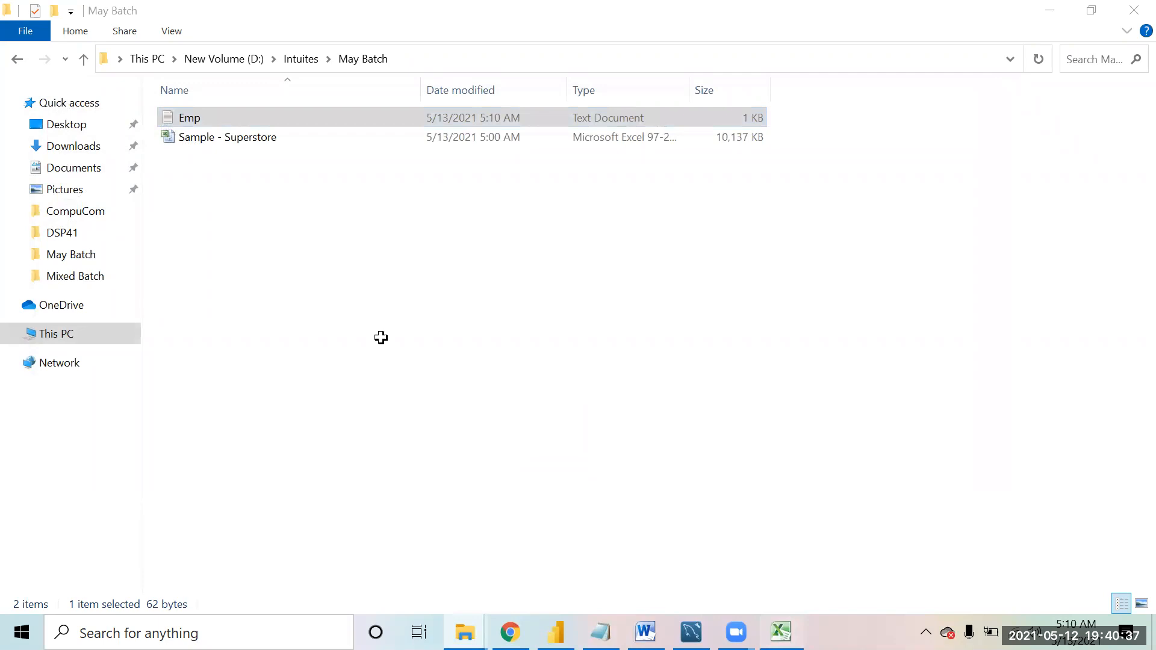
click(230, 241)
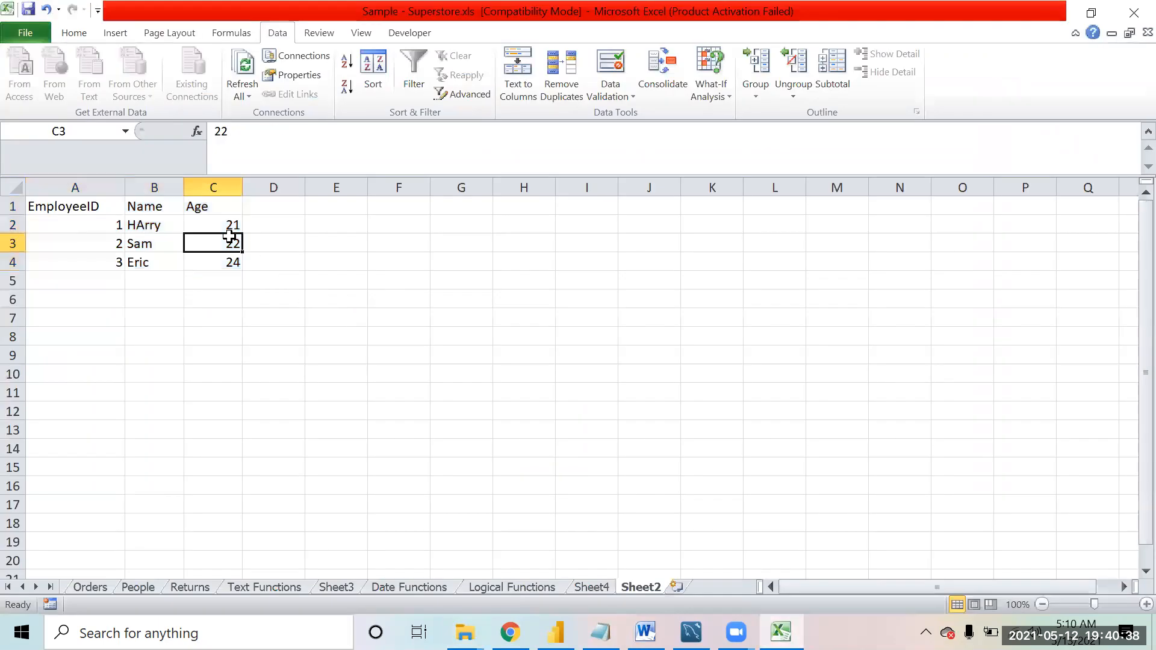
click(241, 97)
click(265, 134)
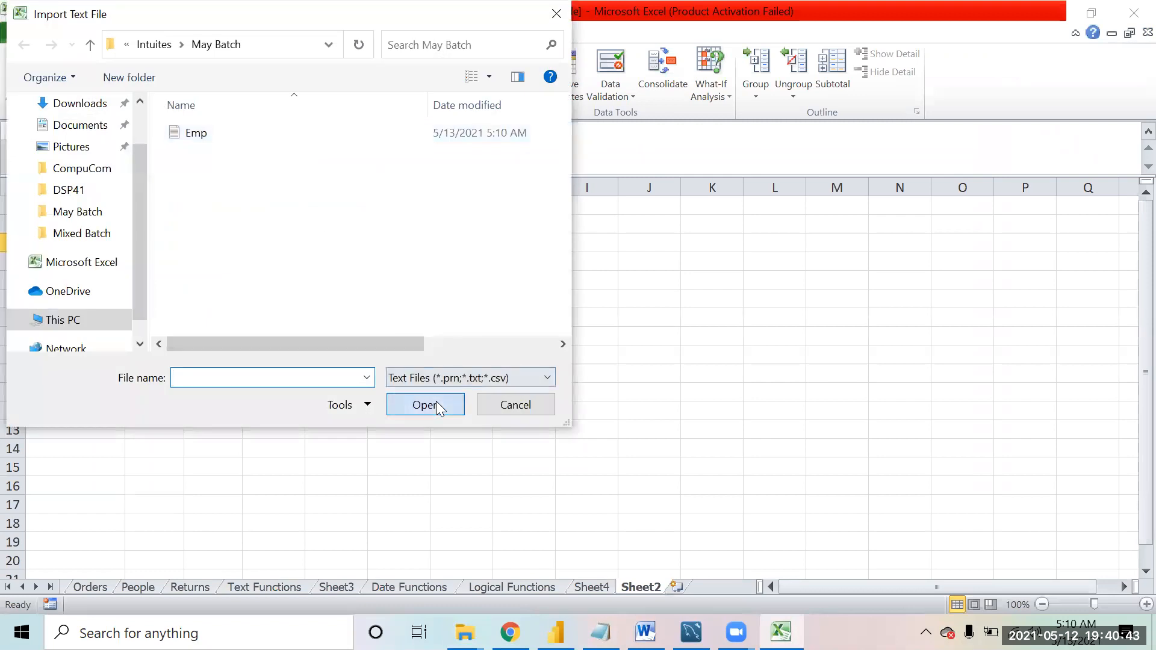
click(212, 132)
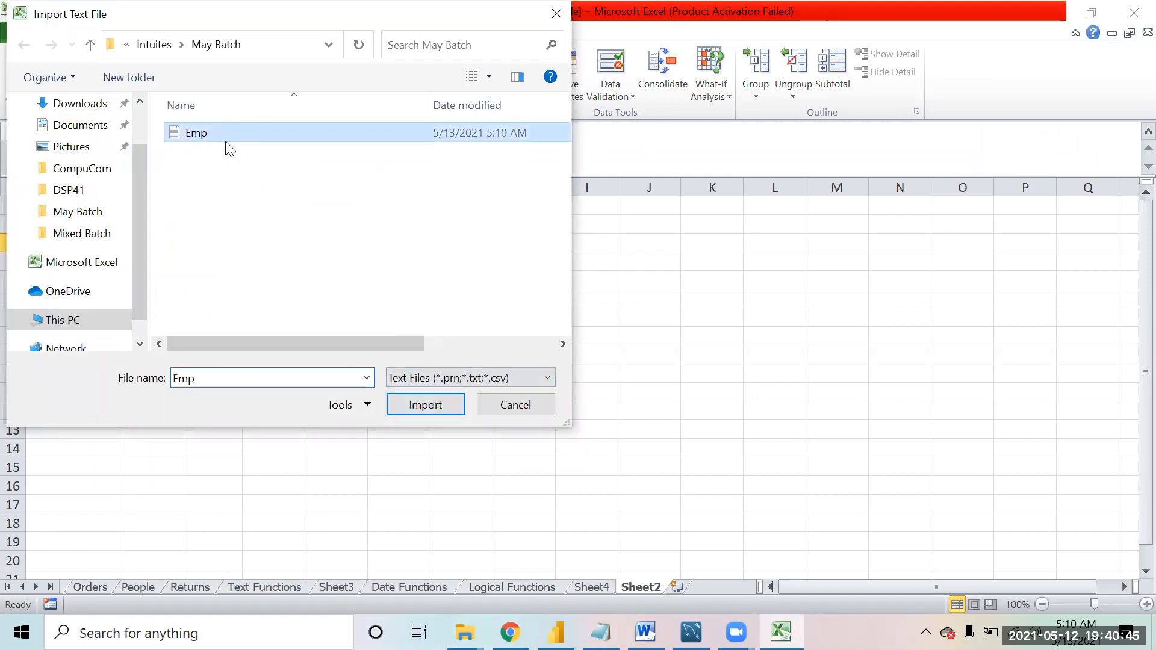
click(436, 405)
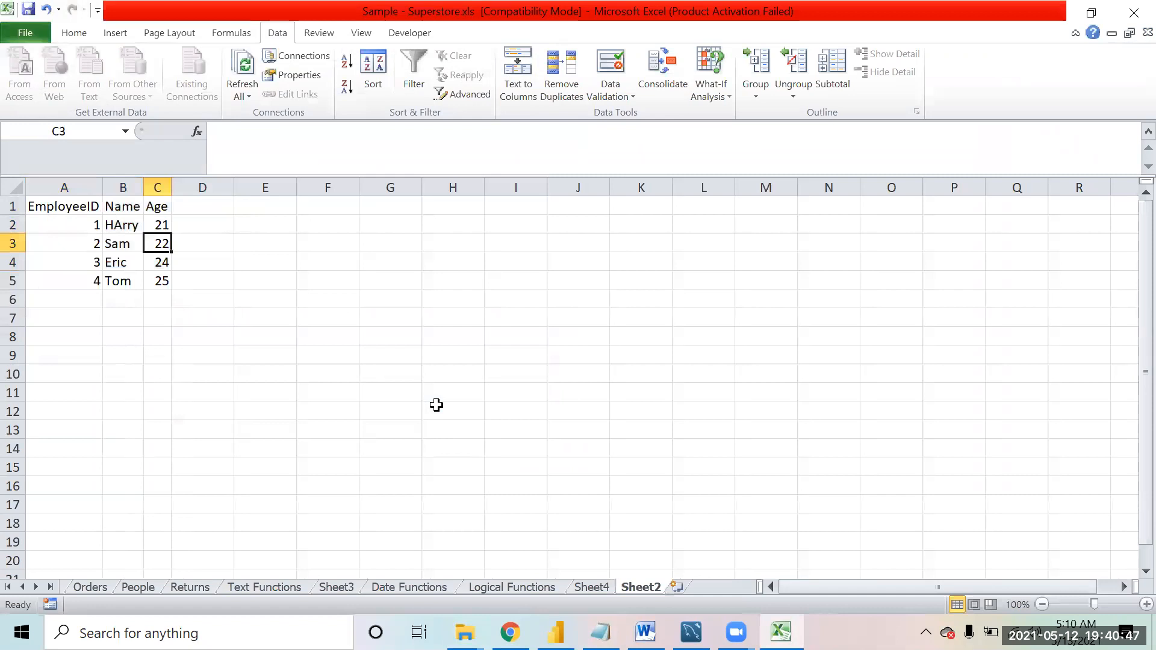
- Select the refreshed employee table in A1:C5 to examine its records
click(79, 242)
drag(62, 206, 139, 284)
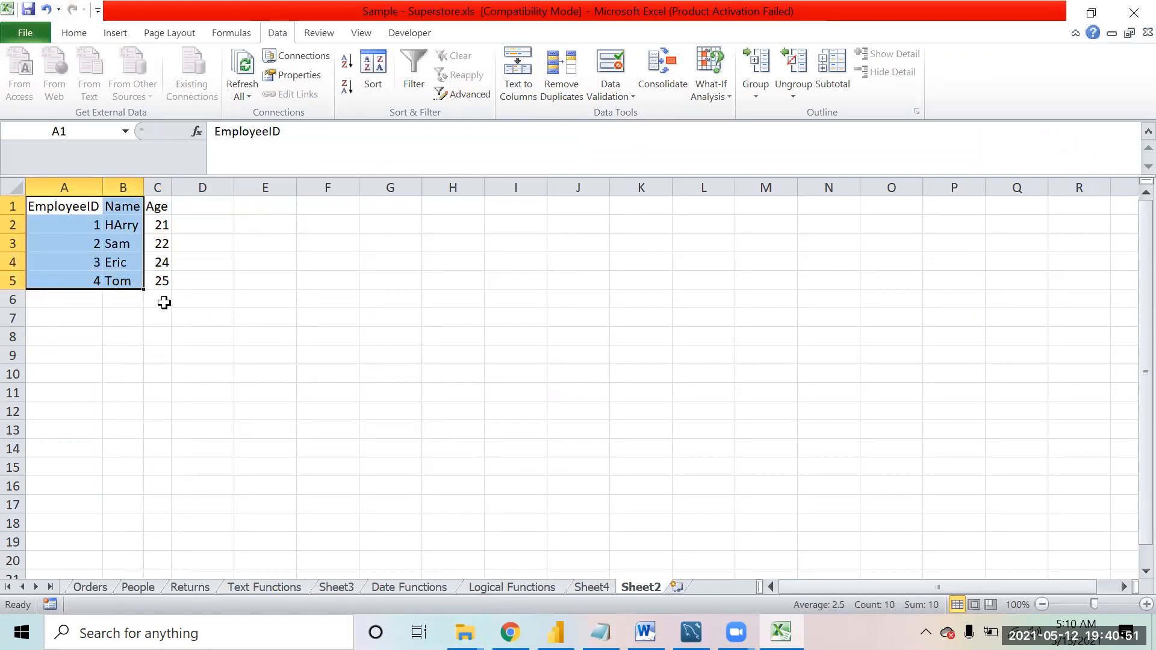
click(164, 302)
drag(89, 207, 171, 278)
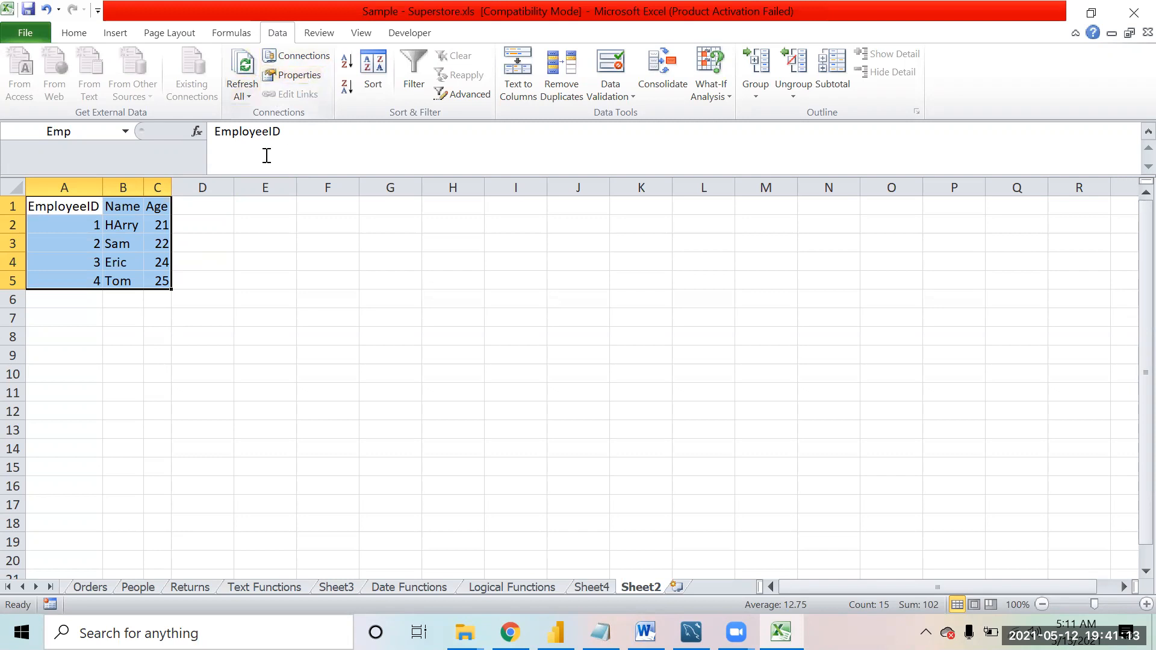
- Remove the Emp connection from the workbook connections so the data is separated from its text file
click(244, 241)
click(71, 222)
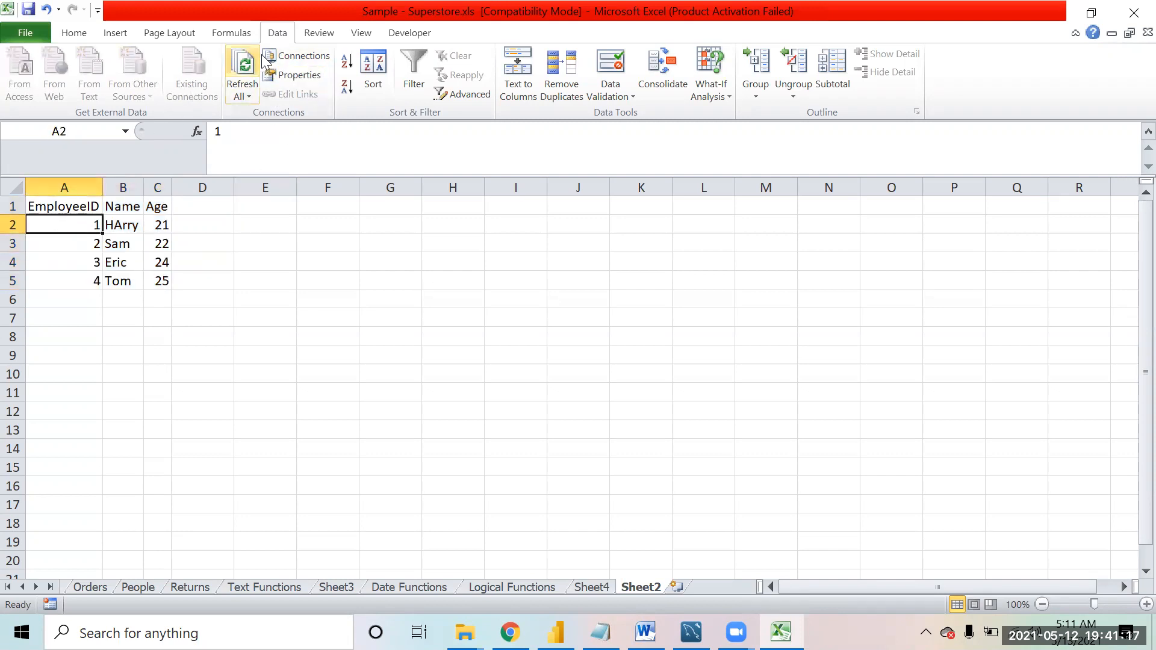
click(288, 59)
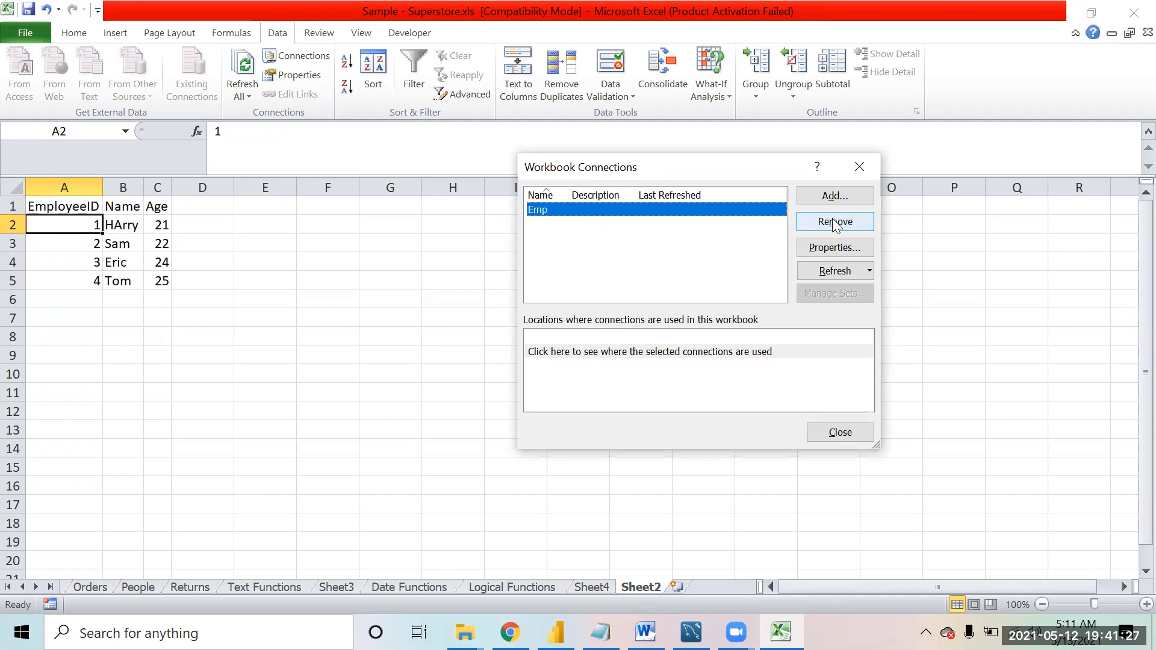
click(855, 224)
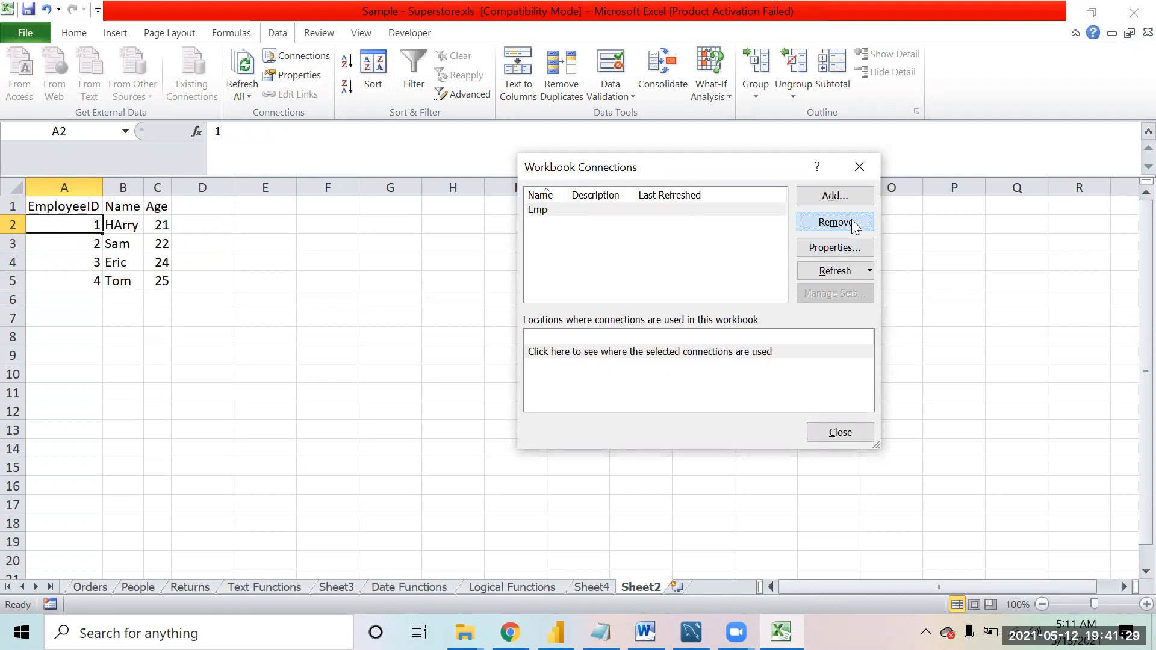
click(545, 351)
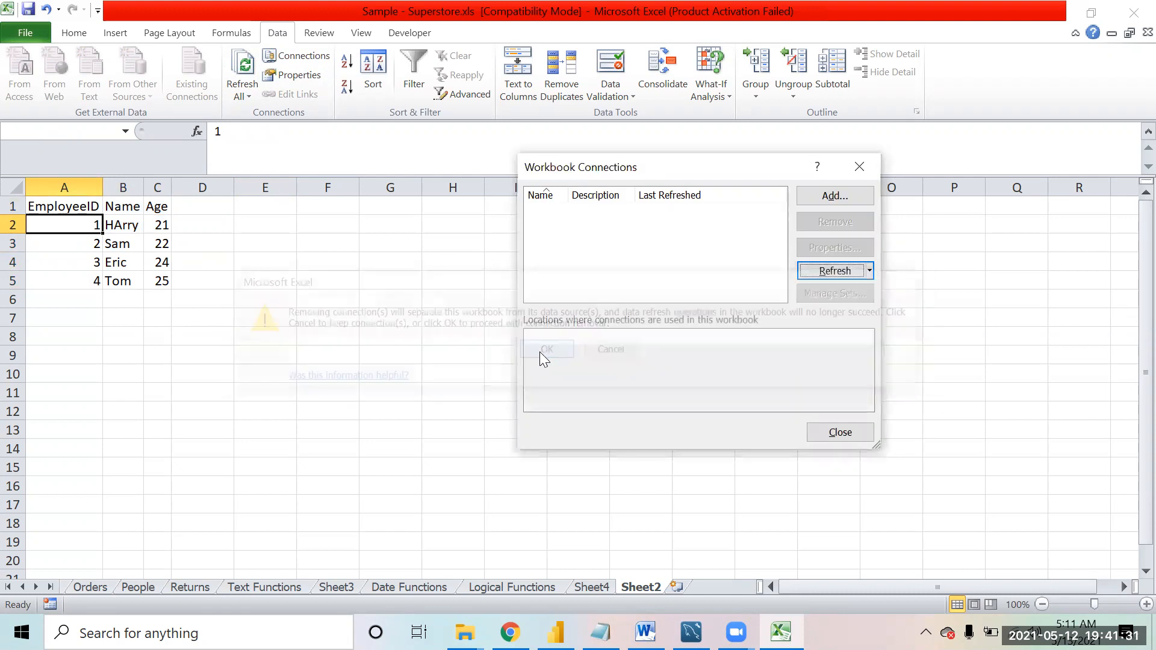
click(840, 432)
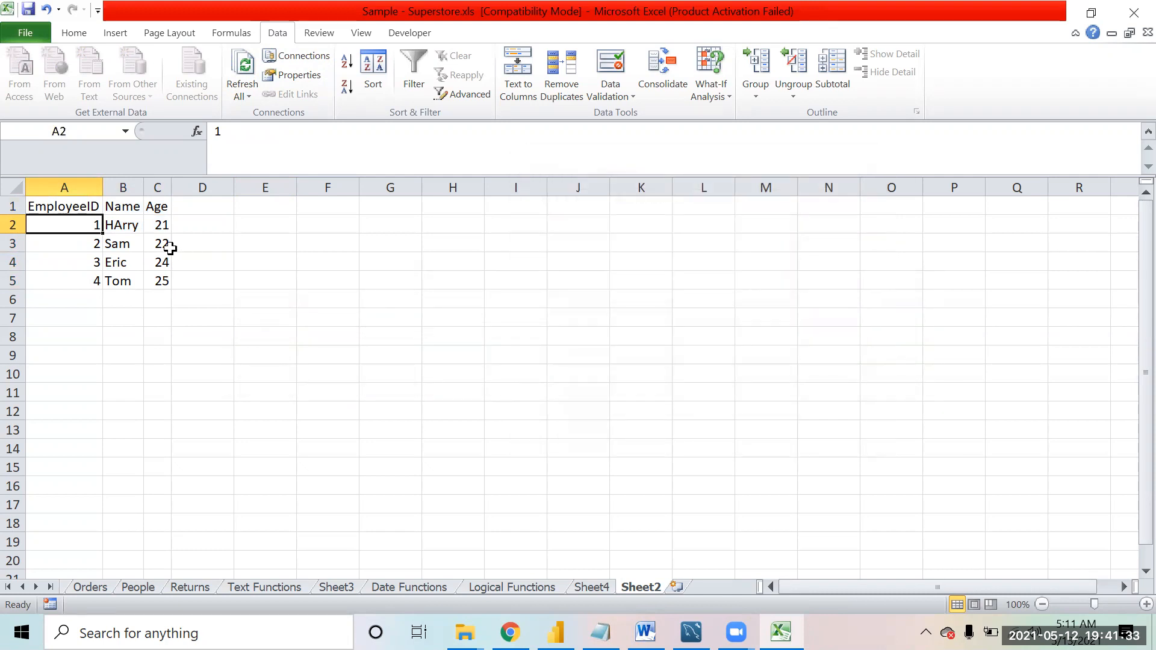
- Check the list of workbook connections for any remaining link to the employee data
click(170, 248)
click(121, 242)
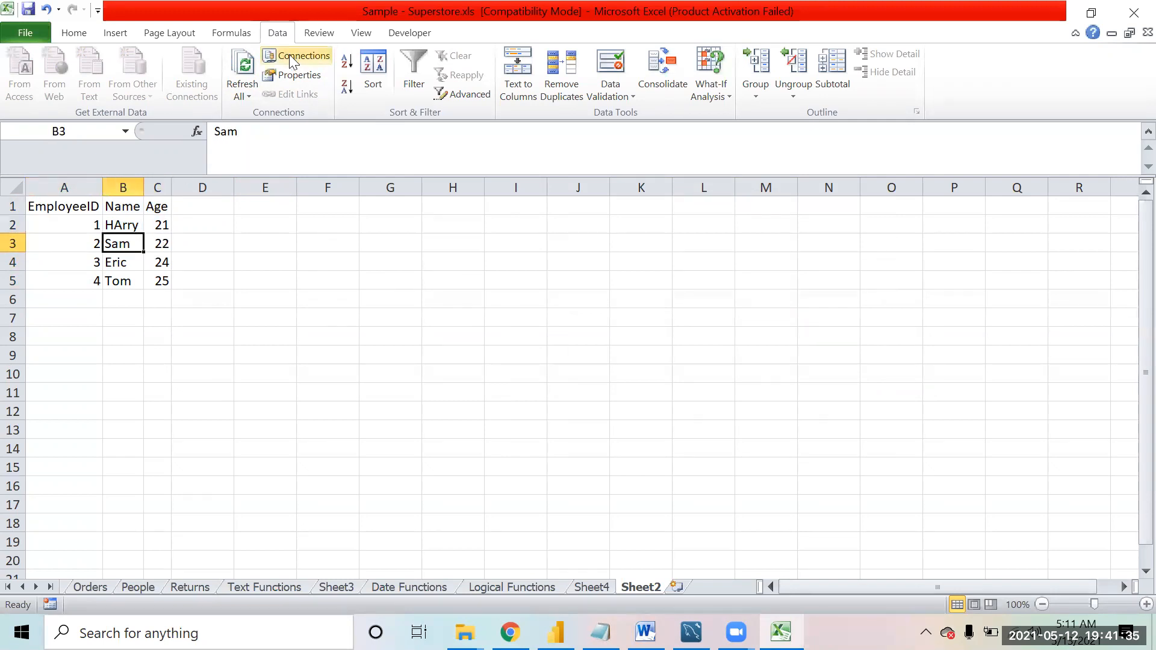
click(294, 59)
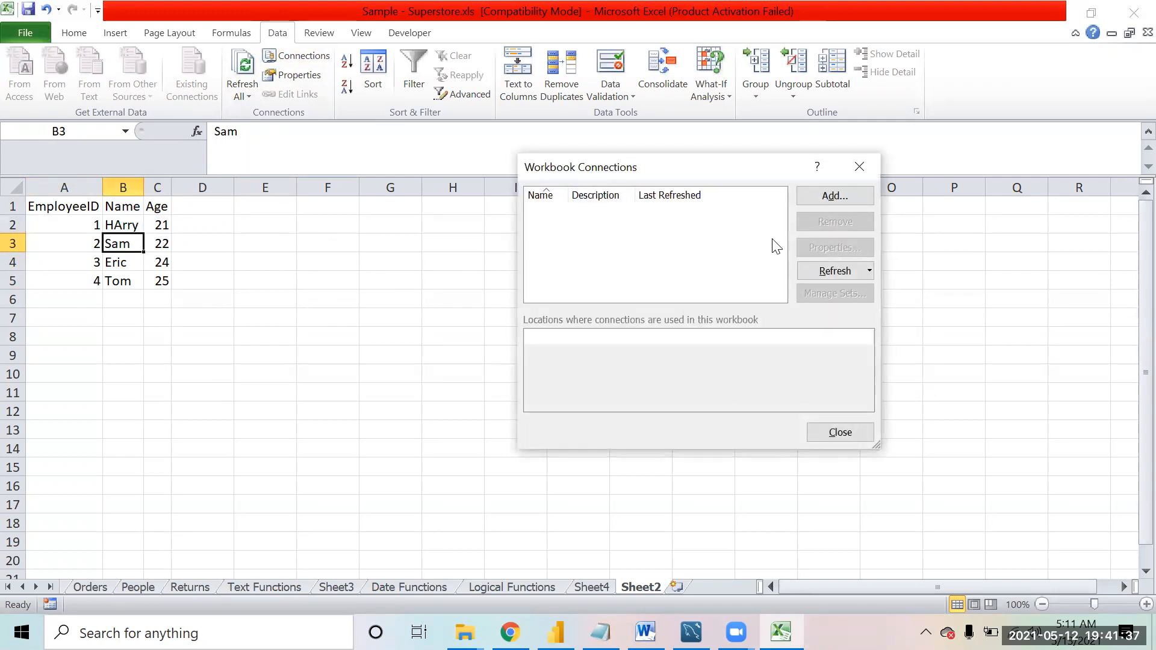
click(849, 433)
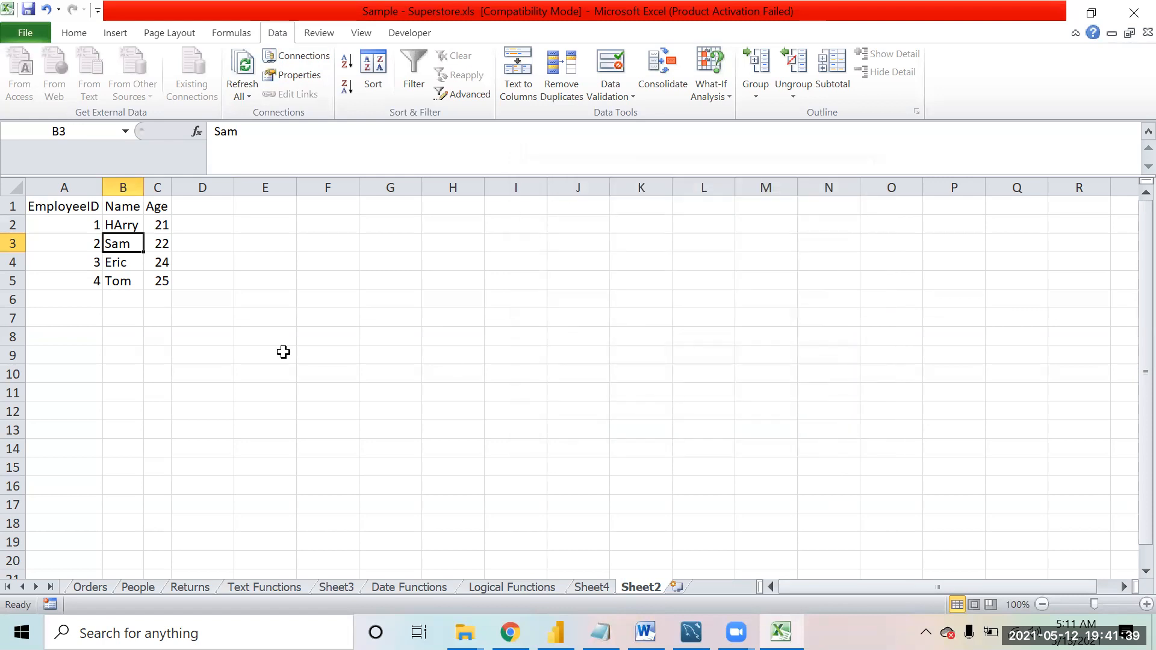
- Try to refresh all external data with a cell of the employee table selected
click(284, 352)
click(94, 263)
click(201, 274)
click(137, 259)
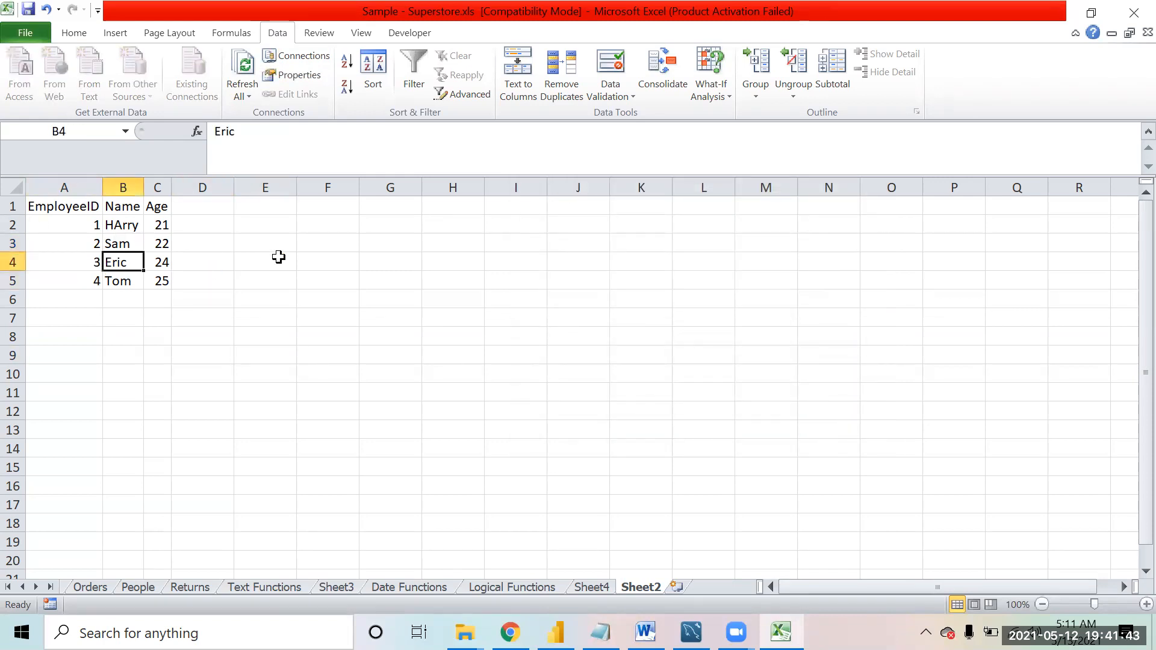
click(243, 91)
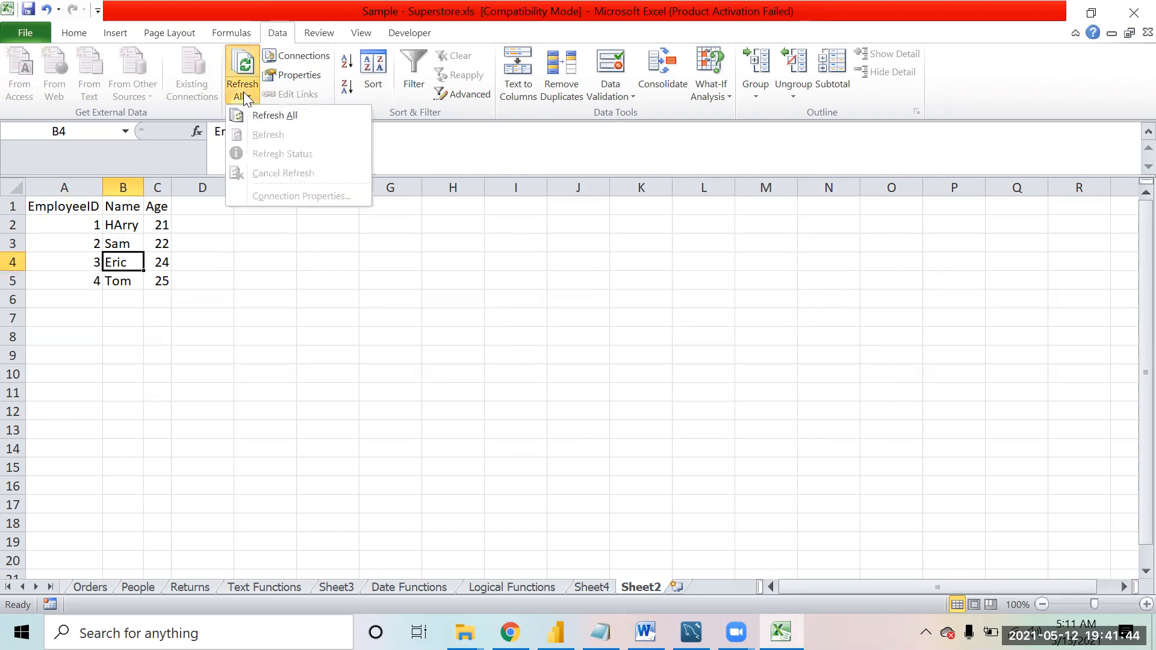
click(267, 115)
click(310, 280)
click(77, 245)
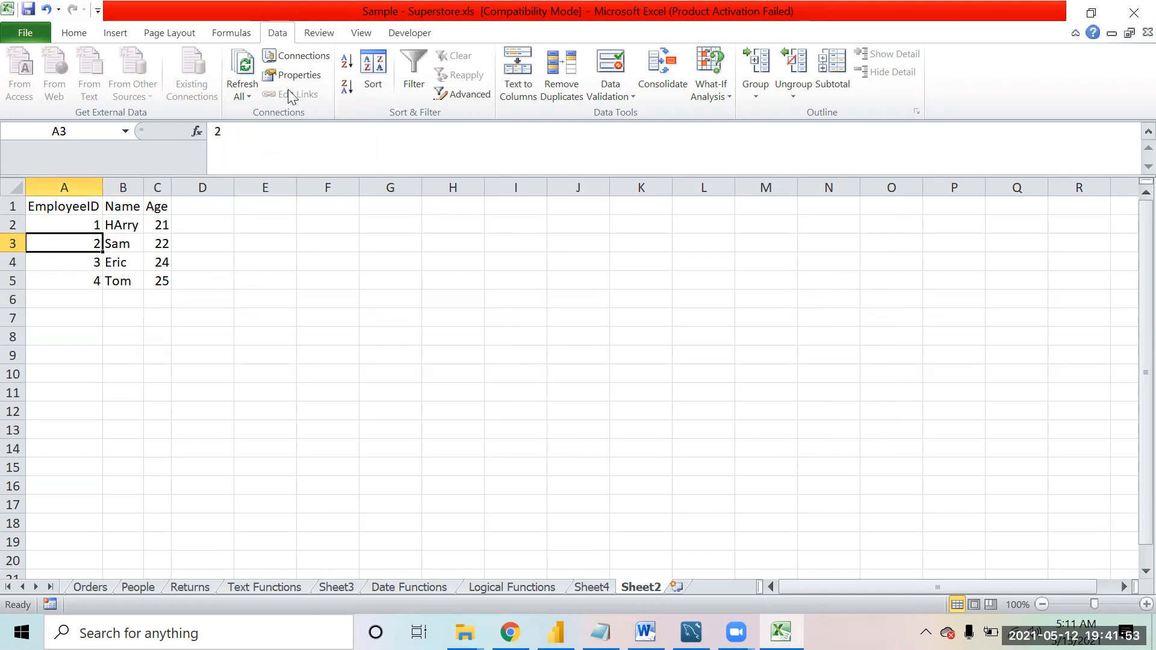
- View the refresh options and the external data range properties of the employee table without changing them
click(254, 87)
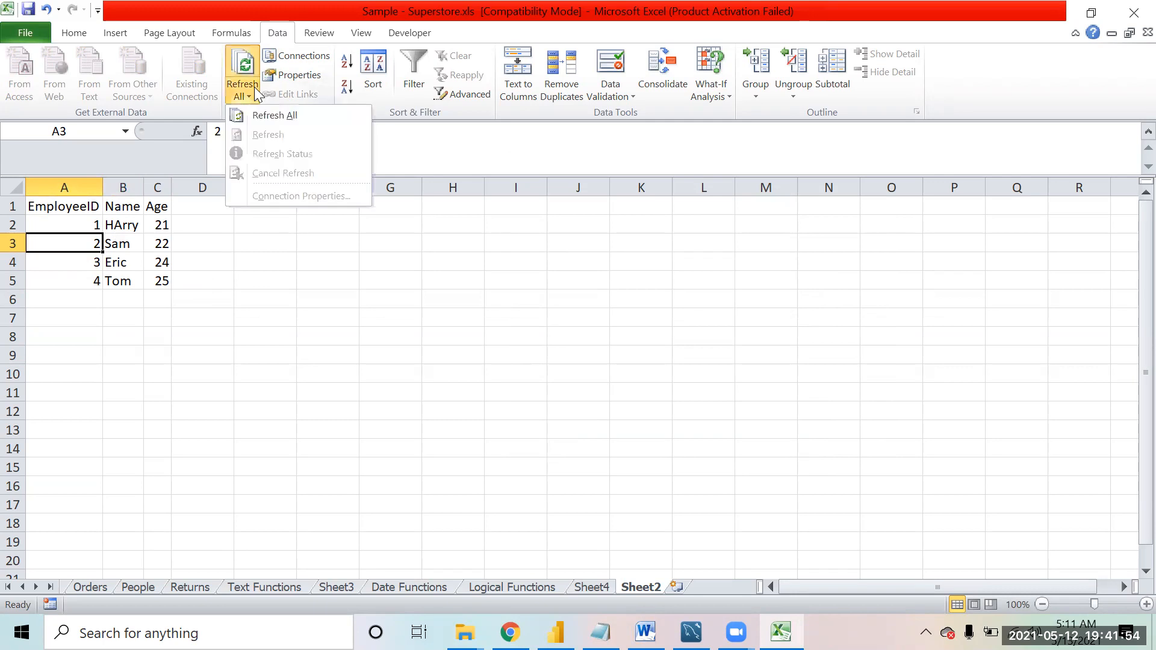
click(299, 80)
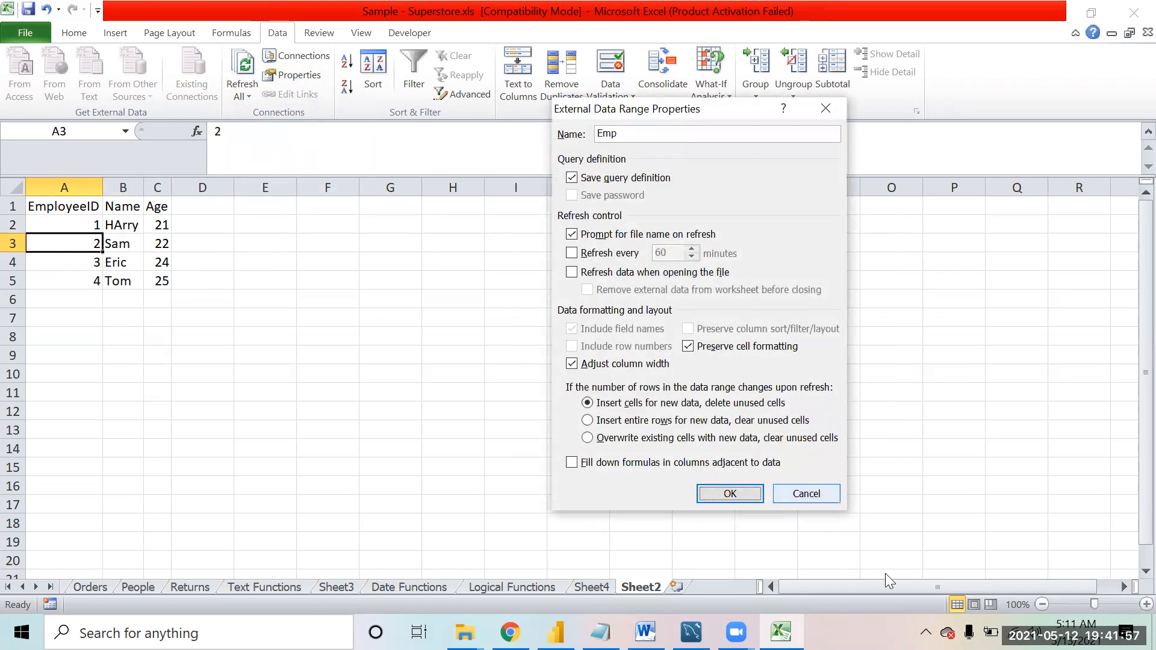
click(806, 493)
click(386, 329)
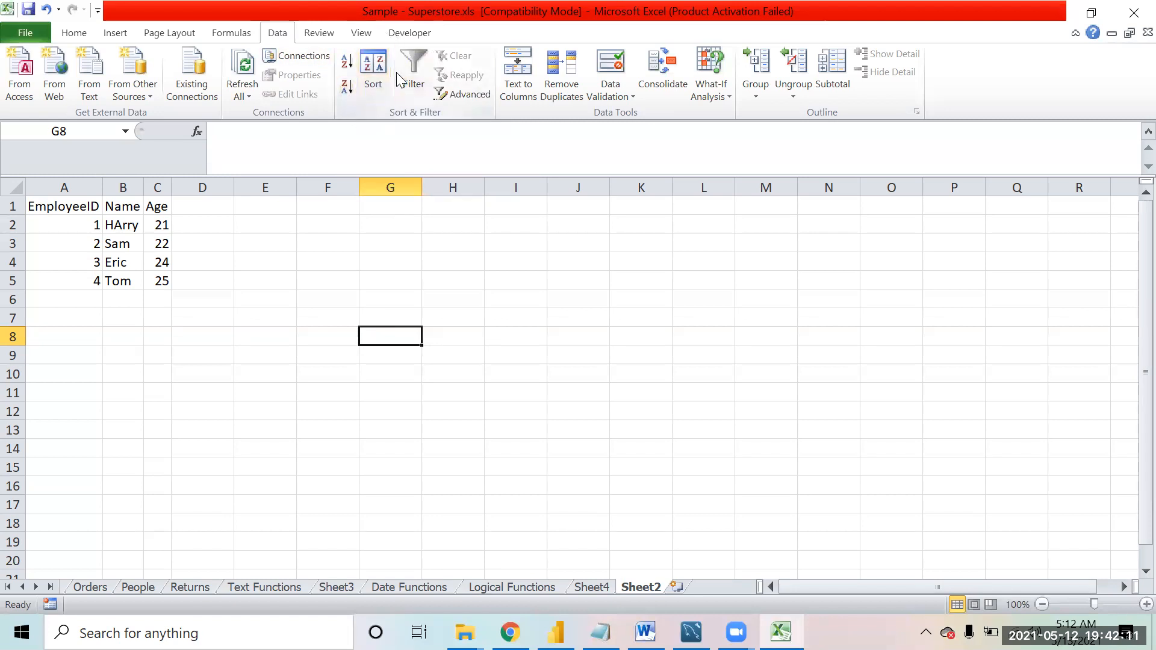
click(550, 223)
click(135, 293)
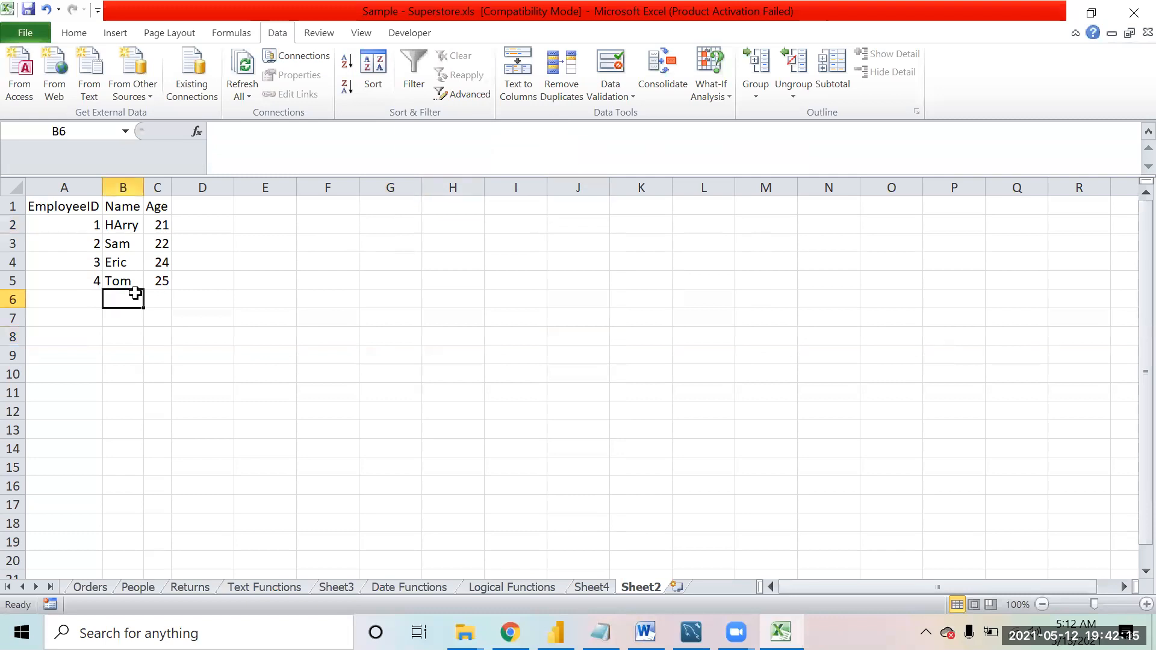
click(97, 258)
key(Up)
key(Up)
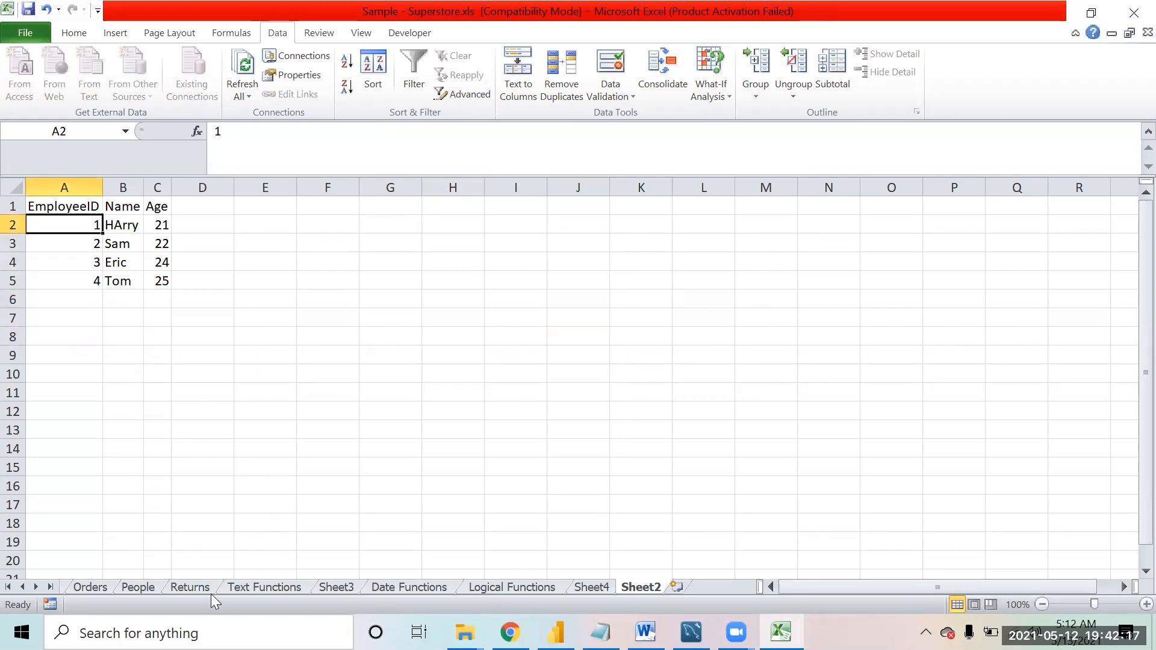
- Switch to the Orders sheet and select cell AB27 above the South, East and West rows
click(90, 587)
click(170, 480)
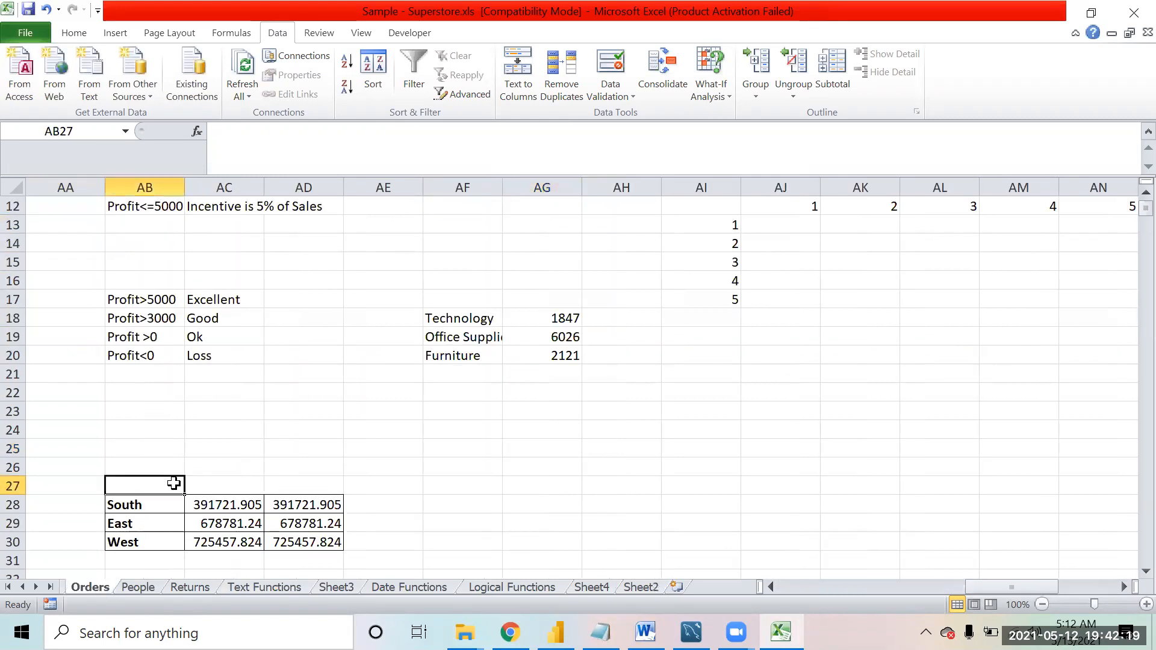
- Turn on filtering for the Orders headers and filter the State column to show only Arkansas
key(Left)
key(Left)
key(Home)
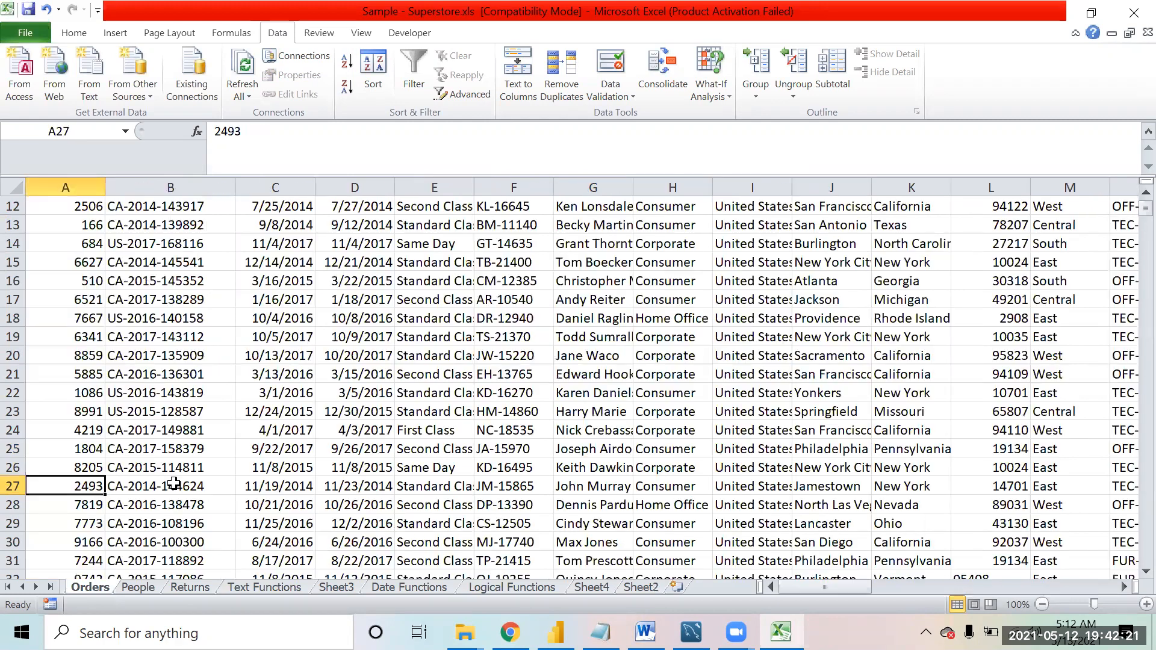
key(ctrl+Home)
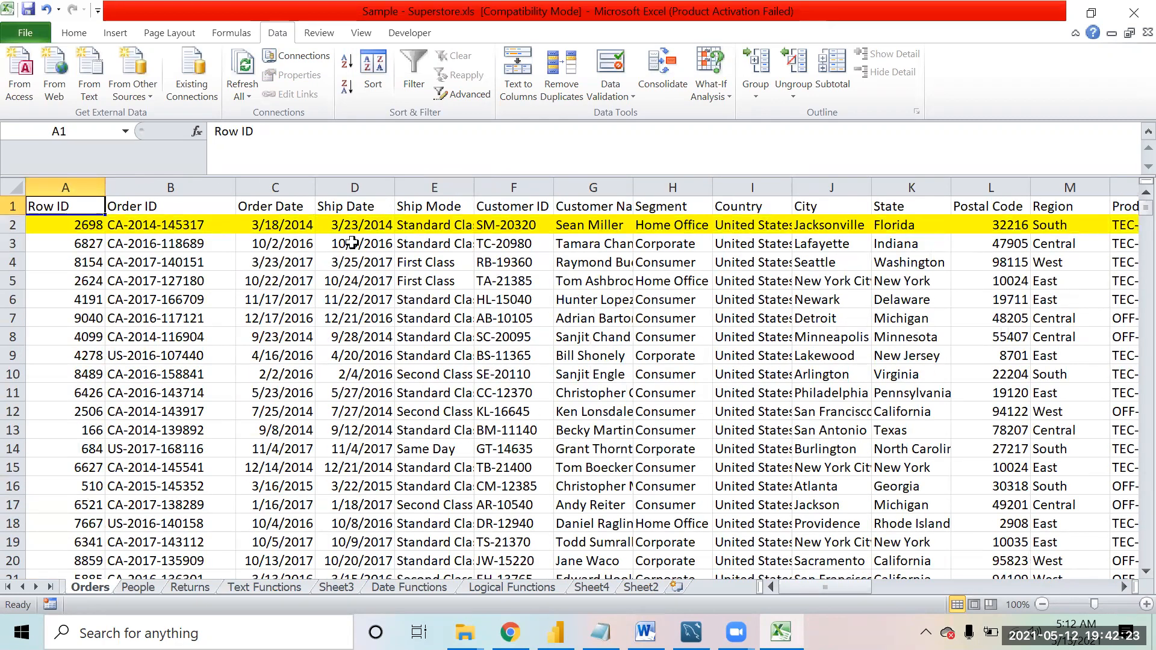
click(412, 77)
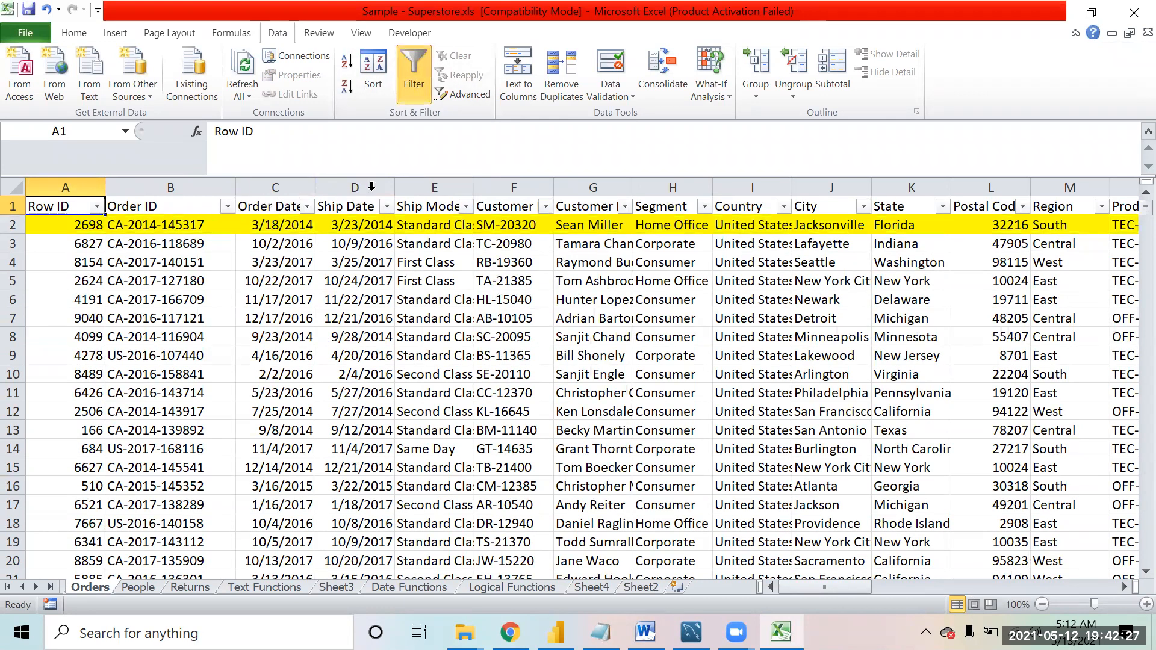
click(942, 207)
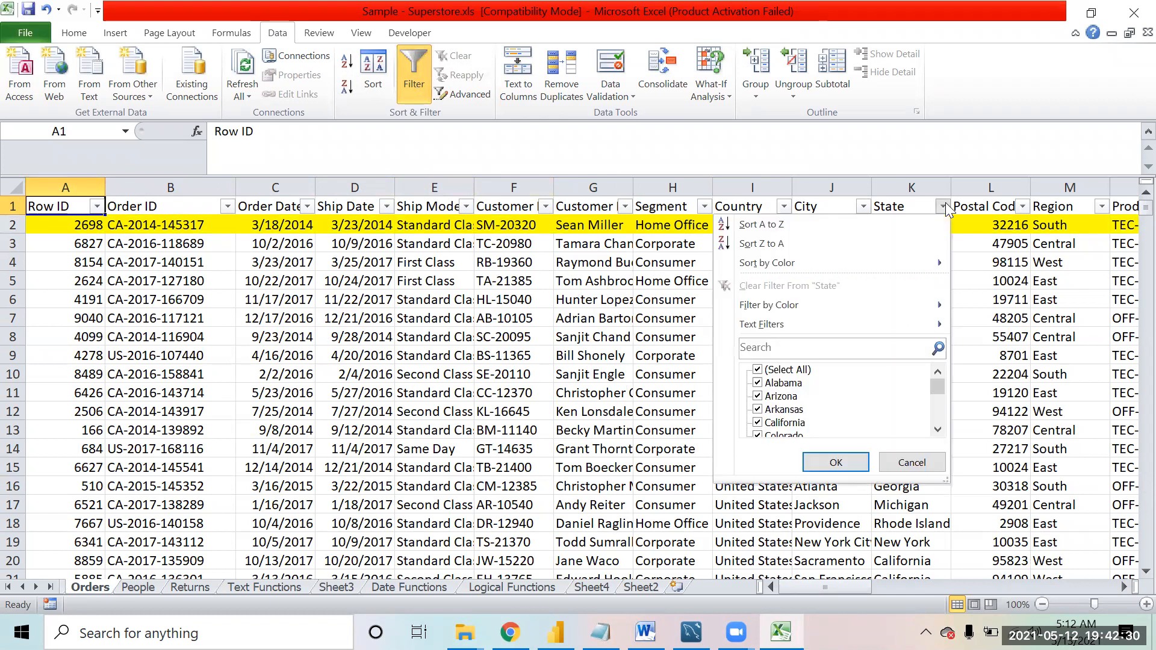
click(790, 371)
click(775, 410)
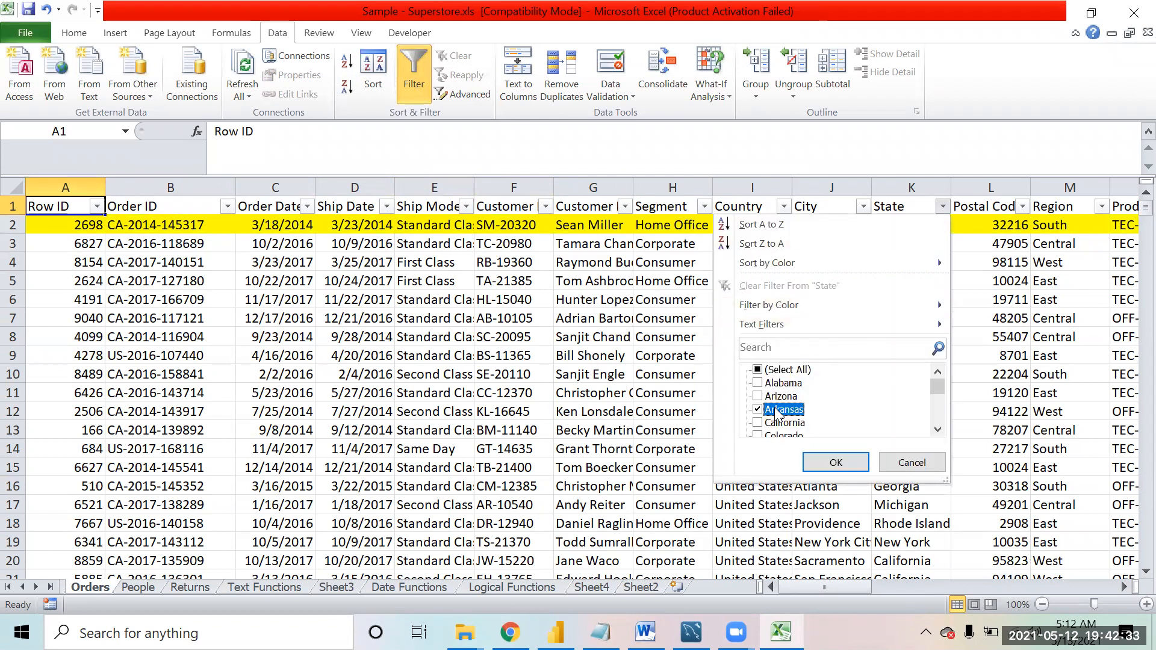
click(834, 459)
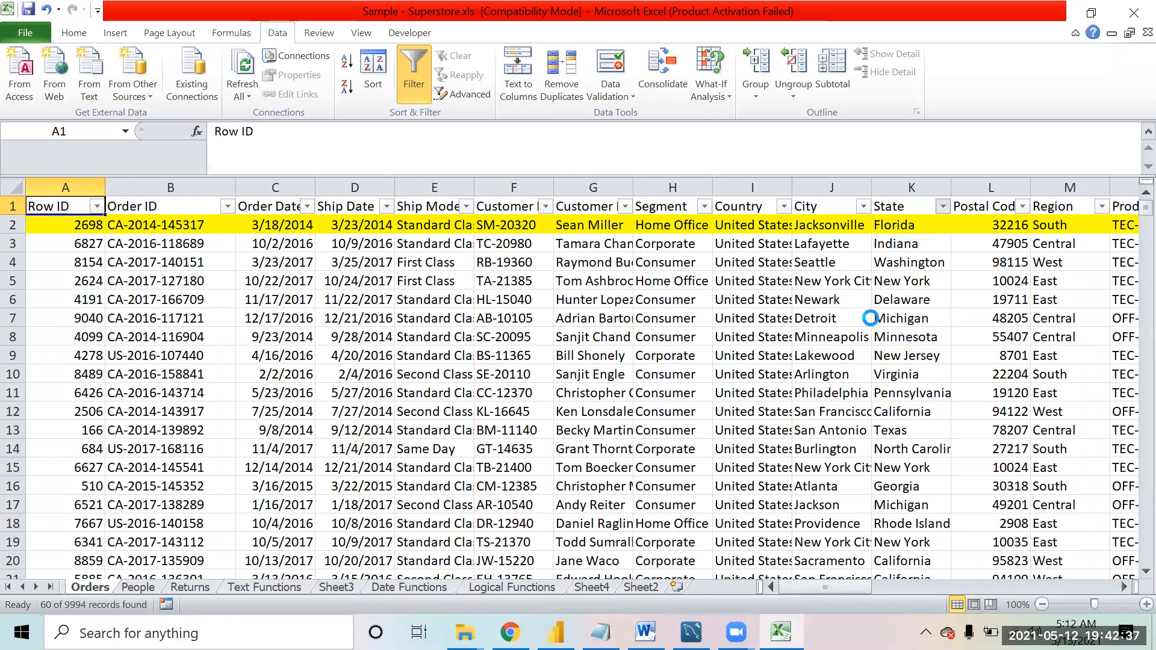
- Look through the filtered Orders rows along the State column, ending back at its header
click(839, 218)
key(Down)
key(Down)
key(Right)
key(Up)
key(Up)
key(Up)
key(Down)
key(Down)
key(Down)
key(Down)
key(Down)
key(Down)
key(Down)
key(Down)
key(Down)
key(Down)
key(Down)
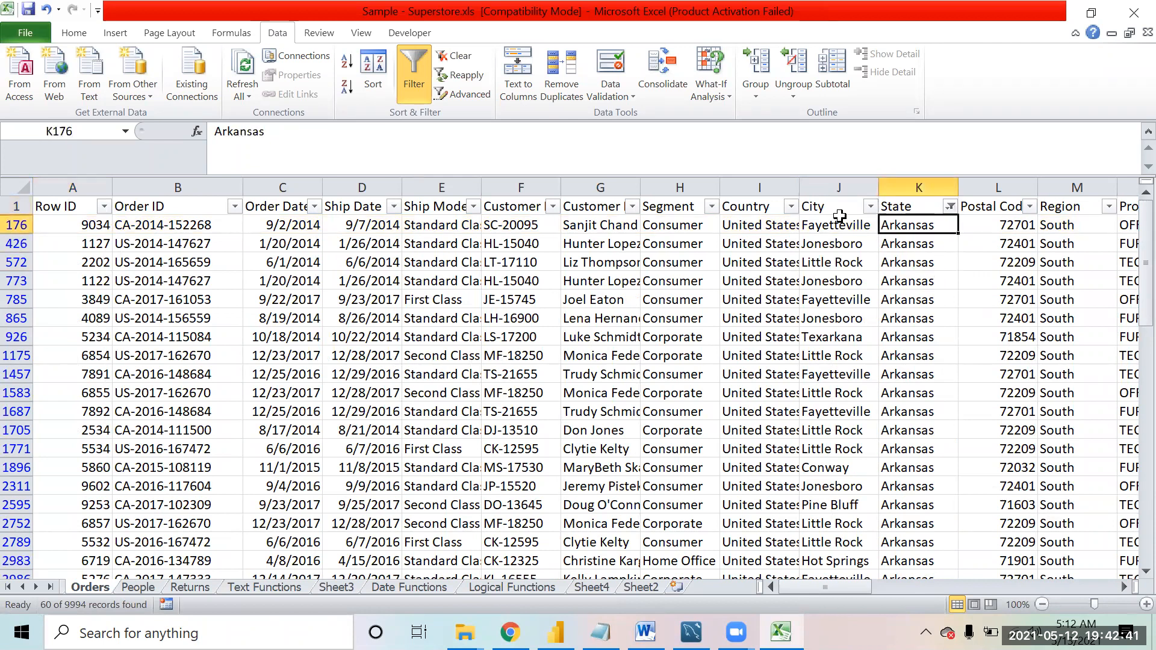
key(ctrl+Up)
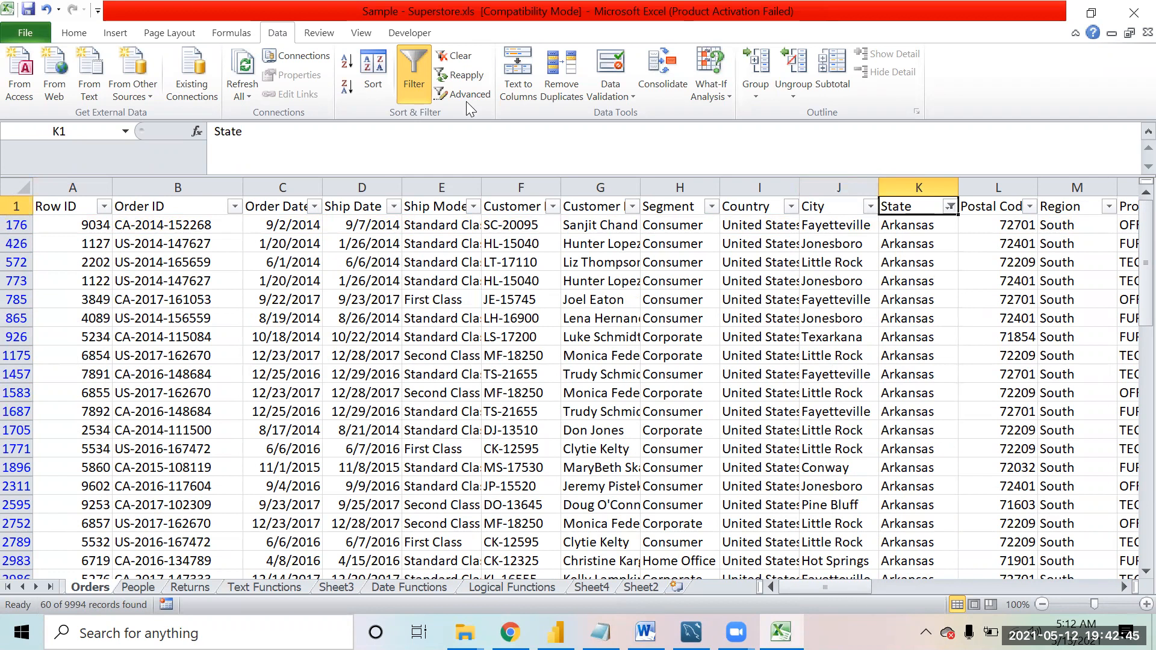
- Clear the State filter, turn off filtering on the Orders headers and select the Ship Date header
click(456, 58)
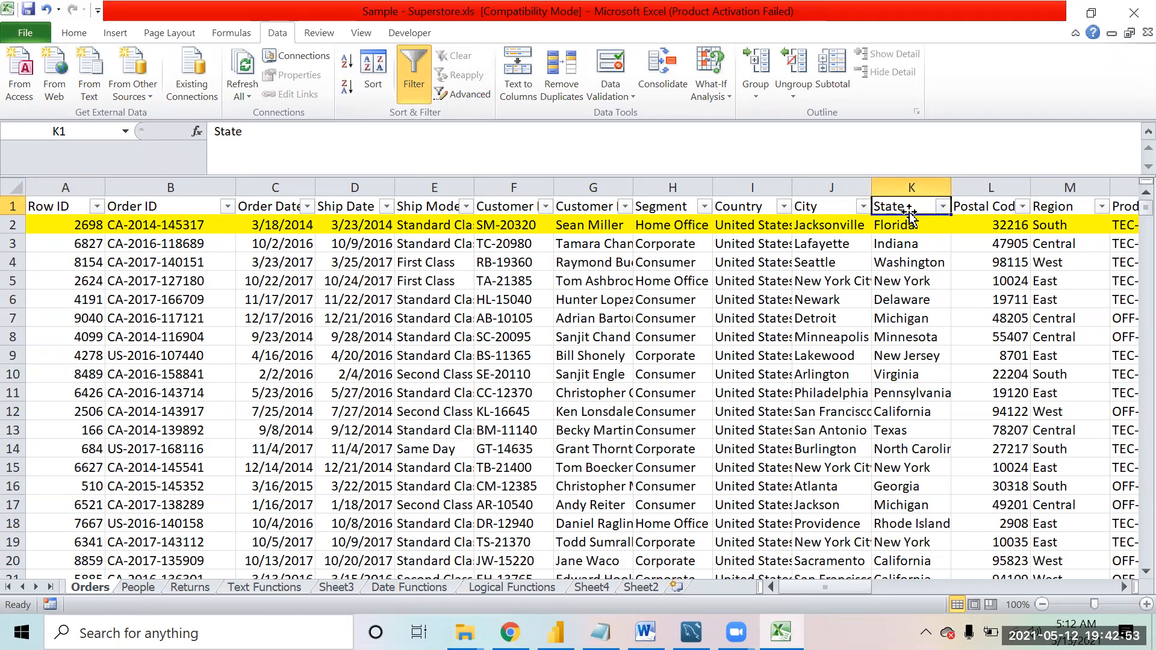
click(418, 78)
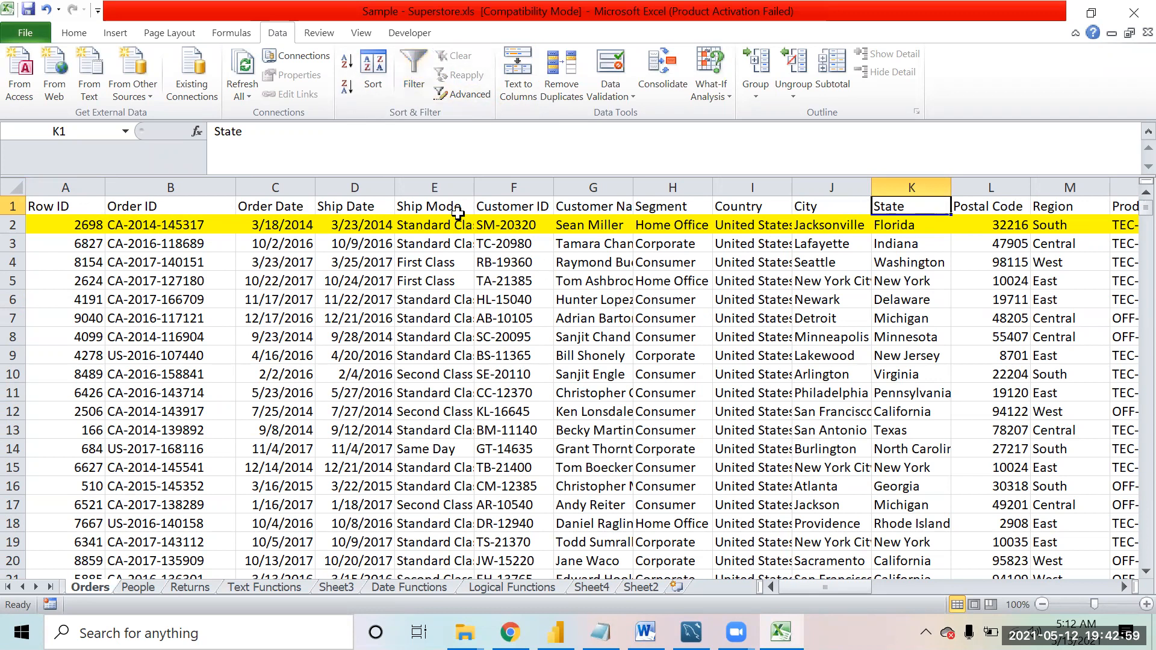
click(388, 209)
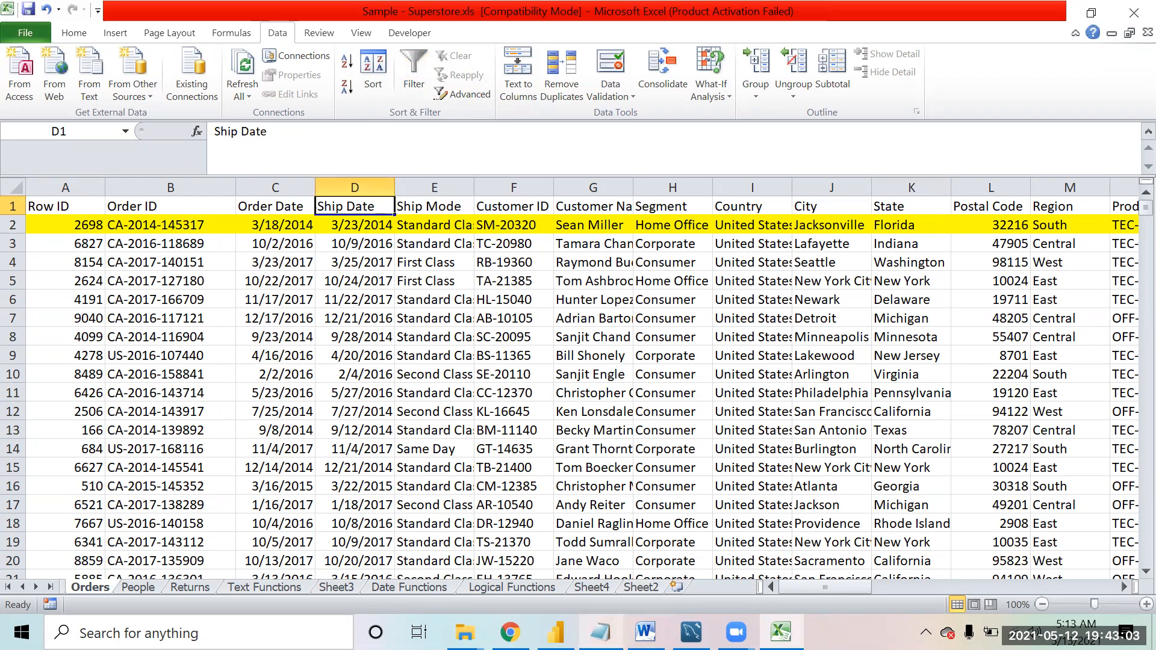
- Switch to Notepad and add the line "CTRL + SHIFT +L" several lines below the date table notes
click(600, 632)
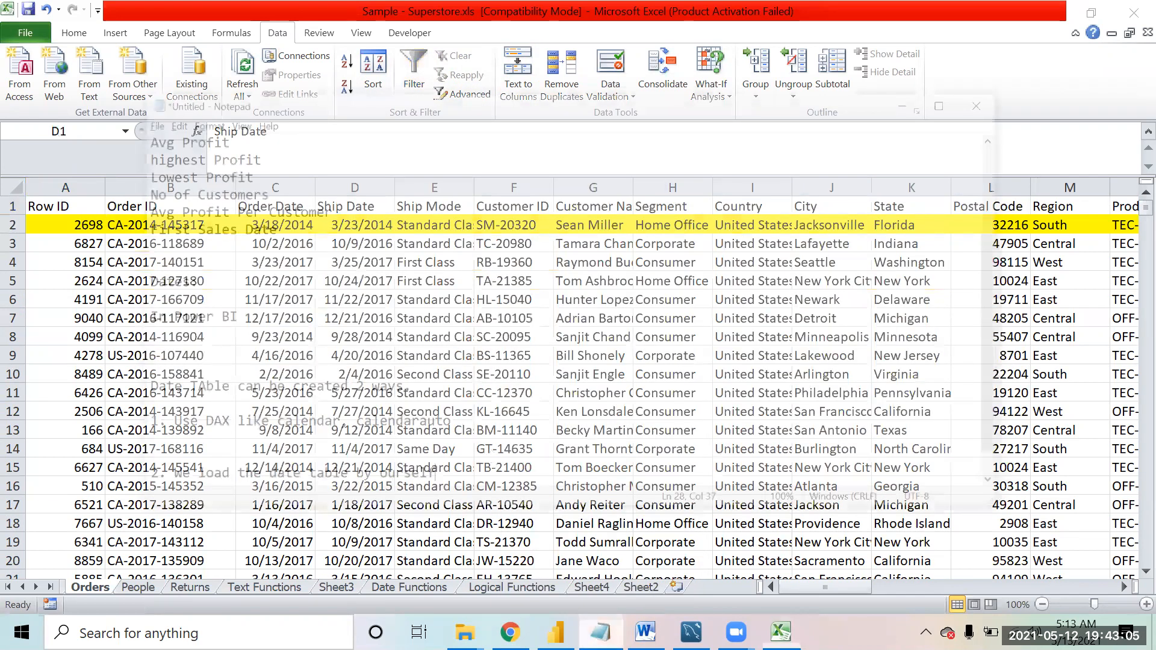
key(Return)
key(Return)
key(Return)
key(Return)
key(Return)
key(Return)
key(Return)
key(Return)
text(CT)
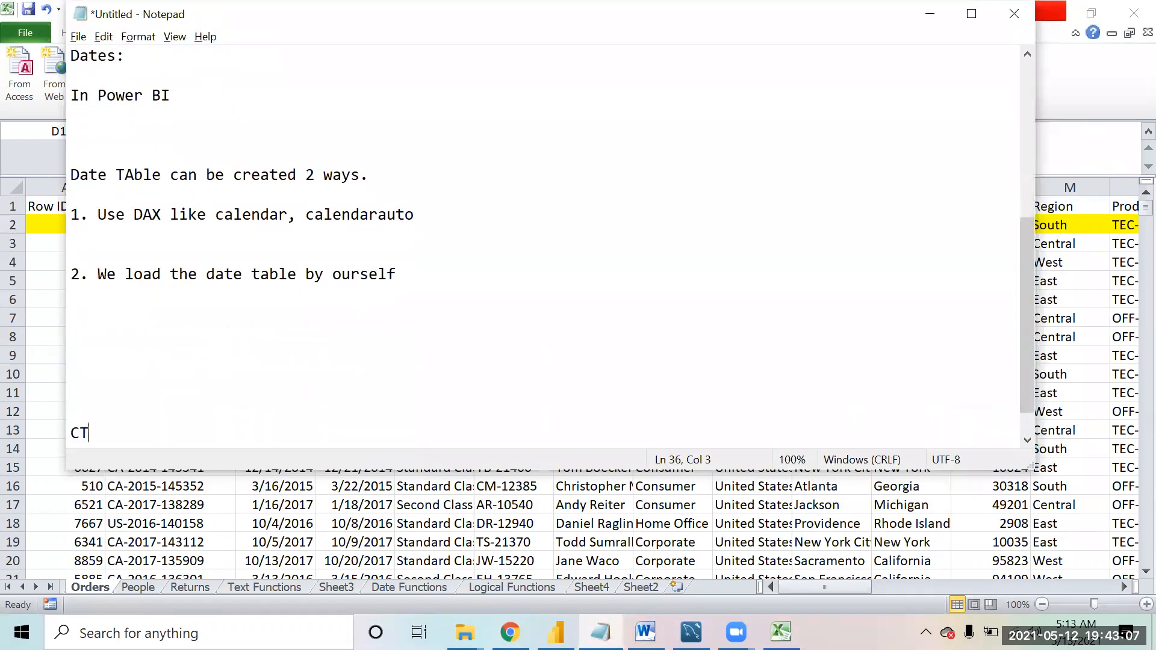
text(RL + SHIFT +L)
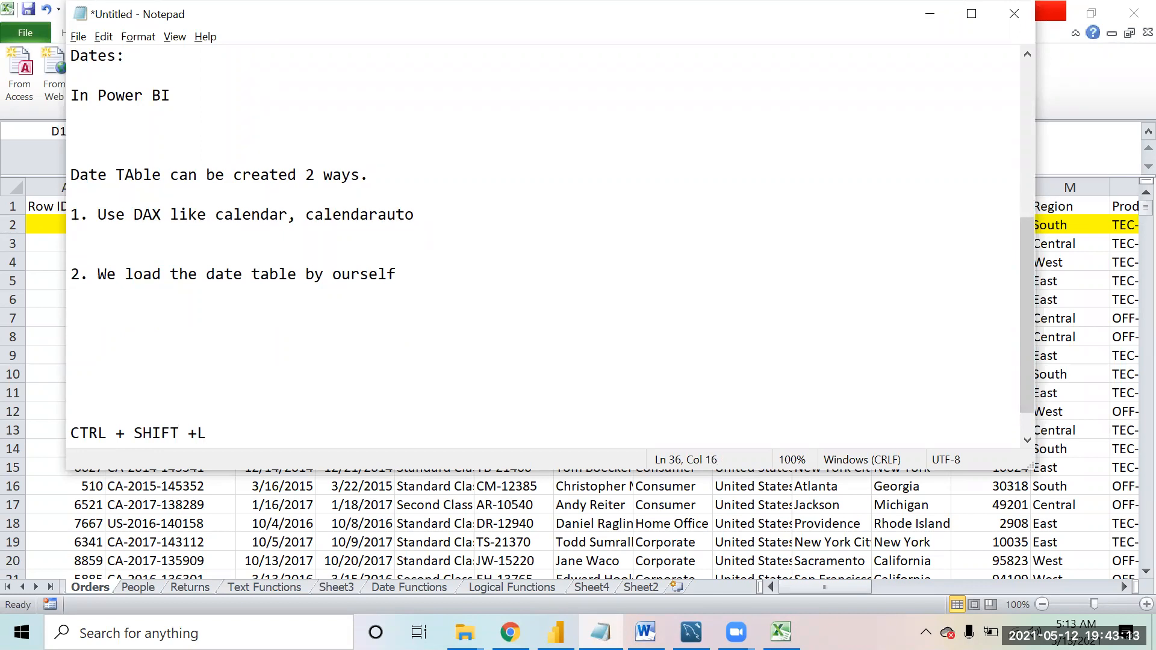
- Return to the Superstore workbook in Excel and toggle the Orders header filters on and off again
click(1080, 430)
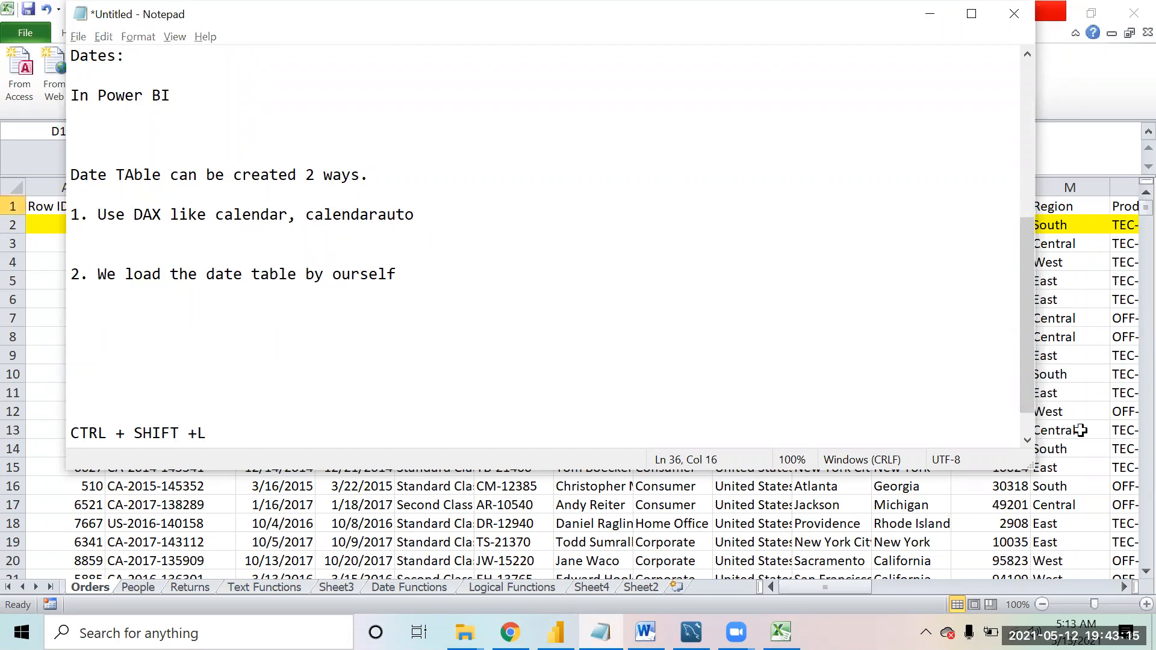
key(ctrl+shift+l)
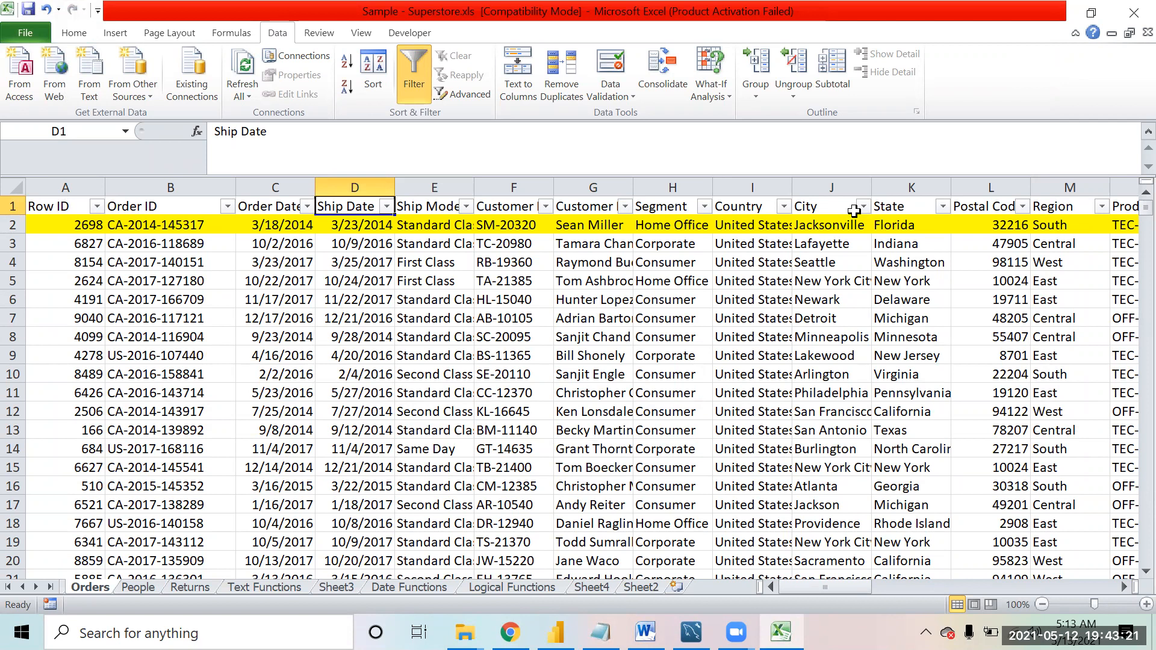
key(ctrl+shift+l)
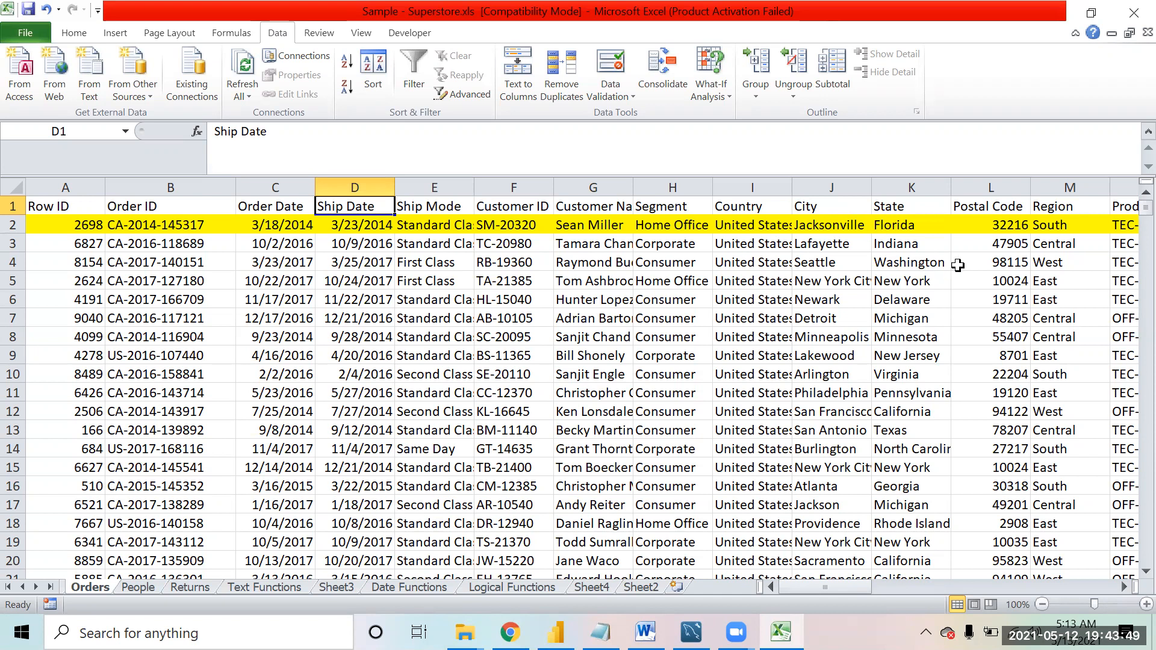
- Copy the Orders range E1:K17, from the Ship Mode column through the State column
click(932, 220)
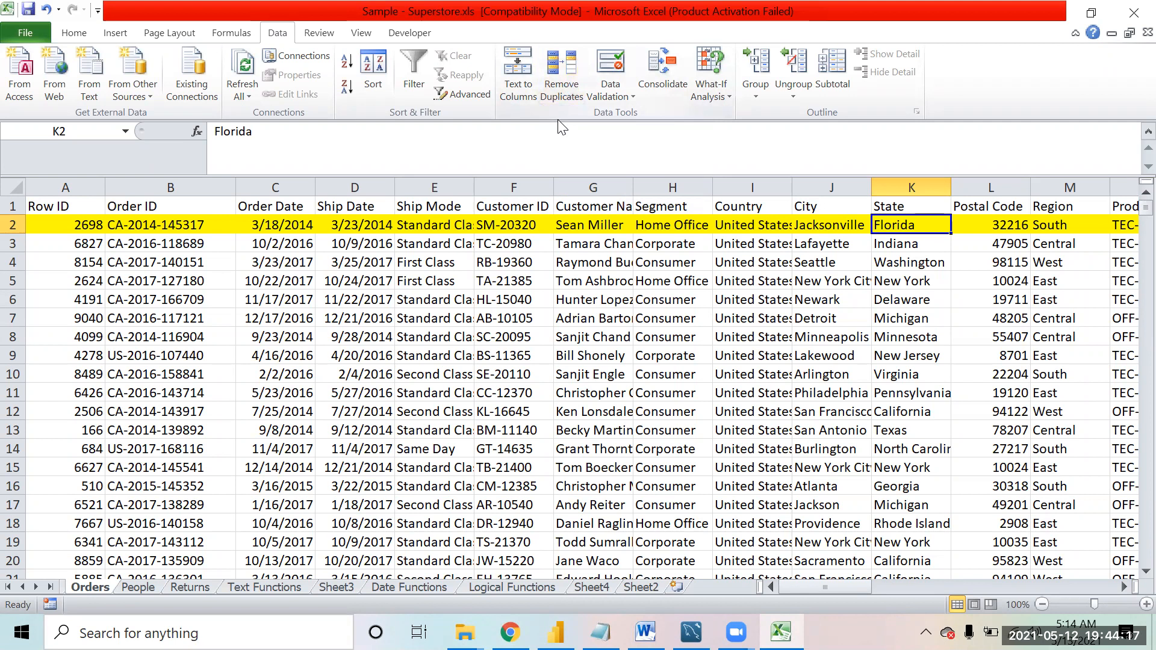
click(435, 302)
key(Up)
key(Up)
key(Up)
key(Up)
key(Up)
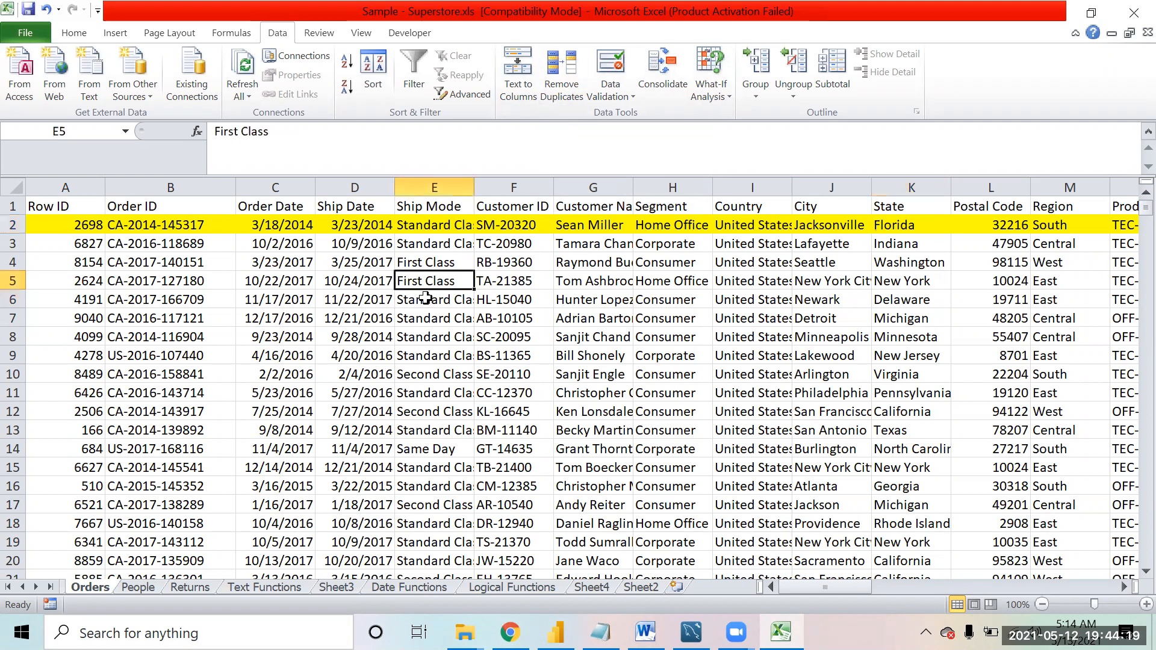
key(shift+Down)
key(shift+Down)
key(shift+Down)
key(shift+Down)
key(shift+Down)
key(shift+Down)
key(shift+Down)
key(shift+Down)
key(shift+Down)
key(shift+Down)
key(shift+Down)
key(shift+Down)
key(shift+Down)
key(shift+Down)
key(shift+Down)
key(shift+Down)
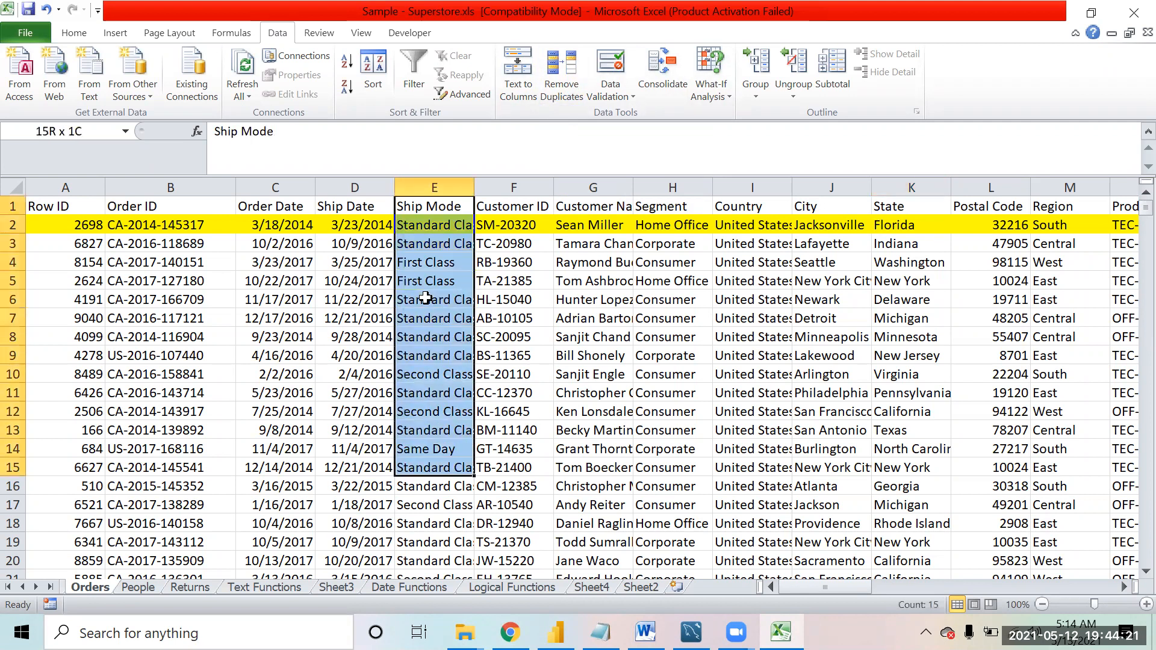
key(shift+Right)
key(shift+Right)
key(shift+Right)
key(shift+Right)
key(shift+Right)
key(shift+Right)
key(ctrl+c)
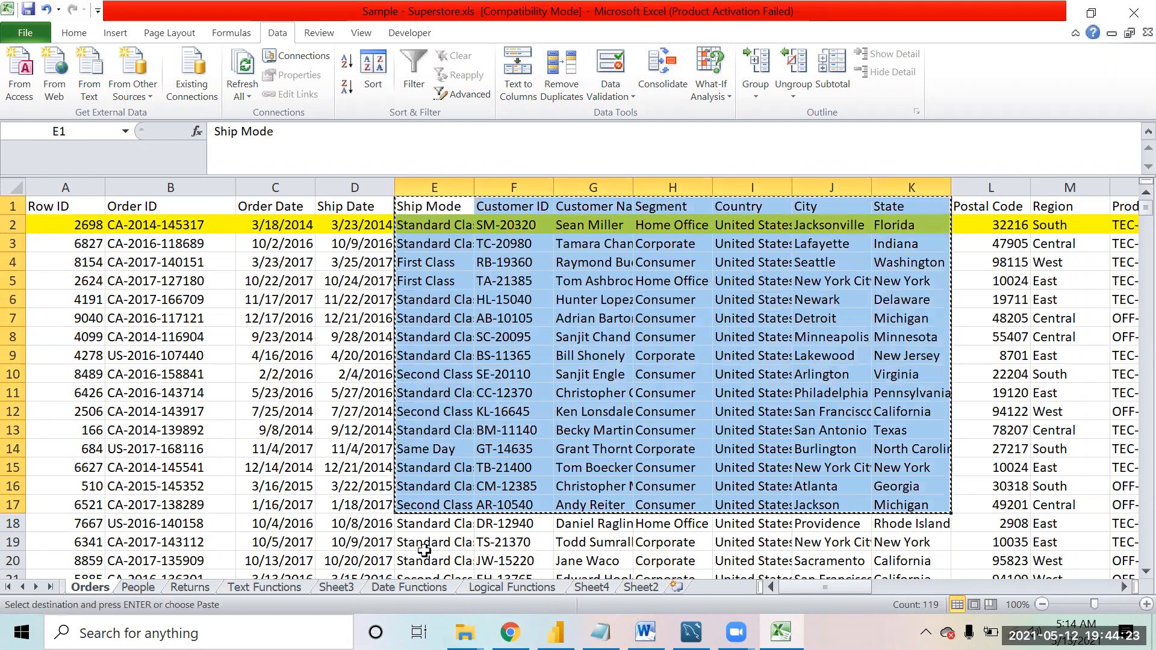
- Paste the copied order data at H1 of Sheet2 and autofit its column widths
click(651, 587)
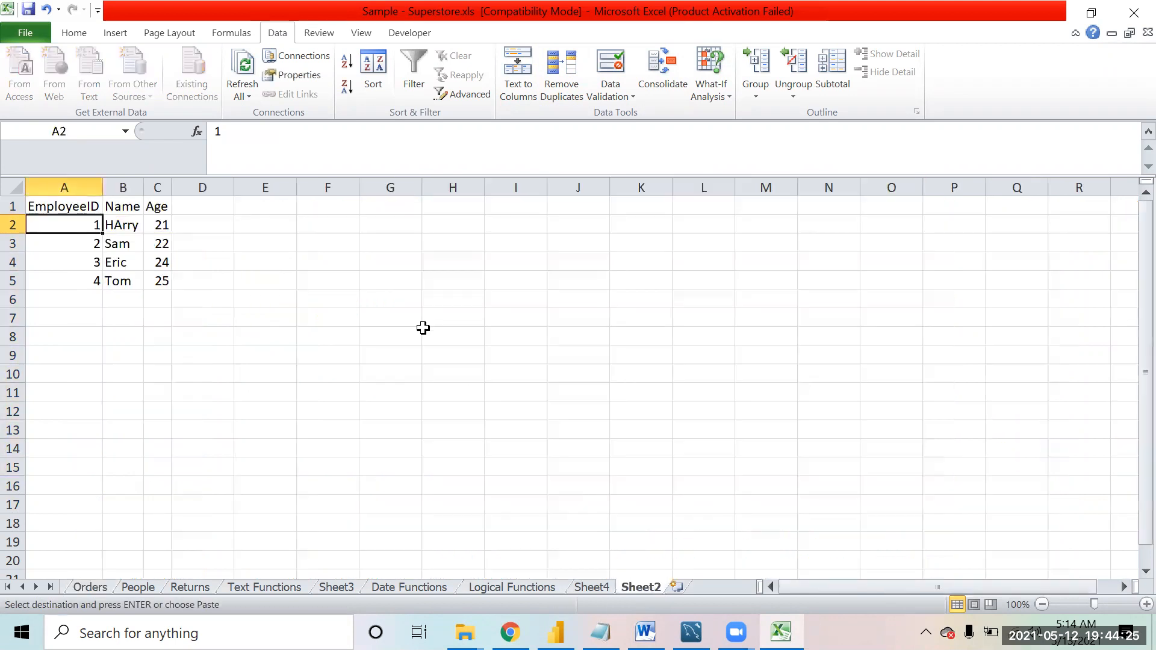
click(435, 204)
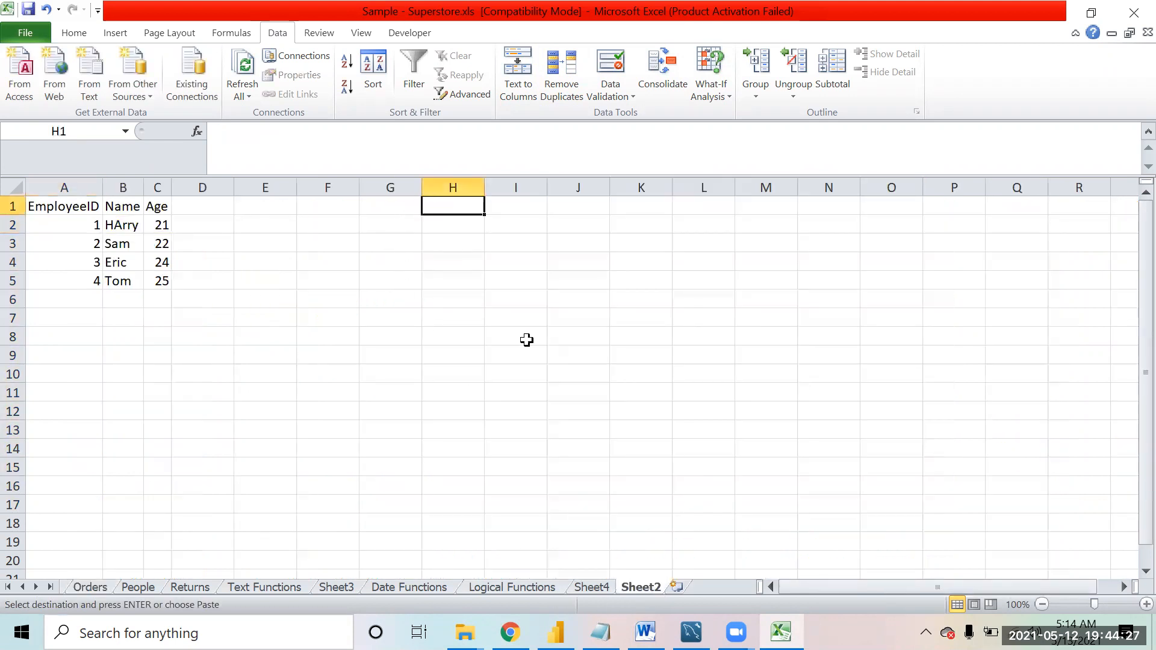
key(ctrl+v)
click(452, 201)
key(ctrl+a)
key(alt+o)
key(c)
key(a)
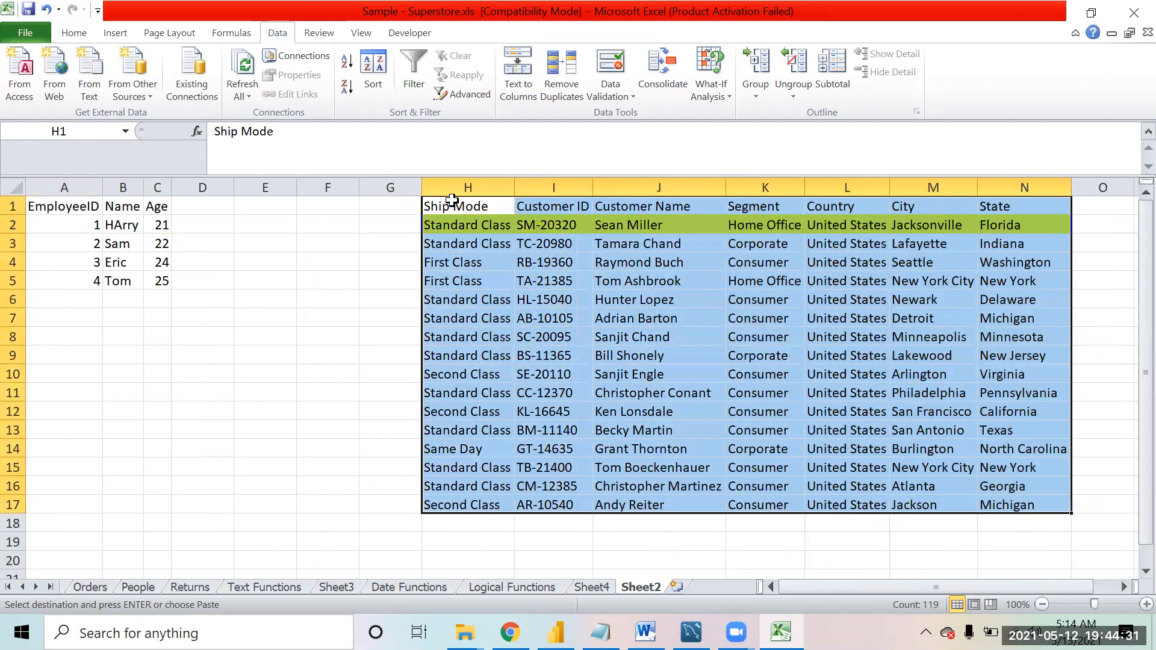
key(Down)
key(ctrl+z)
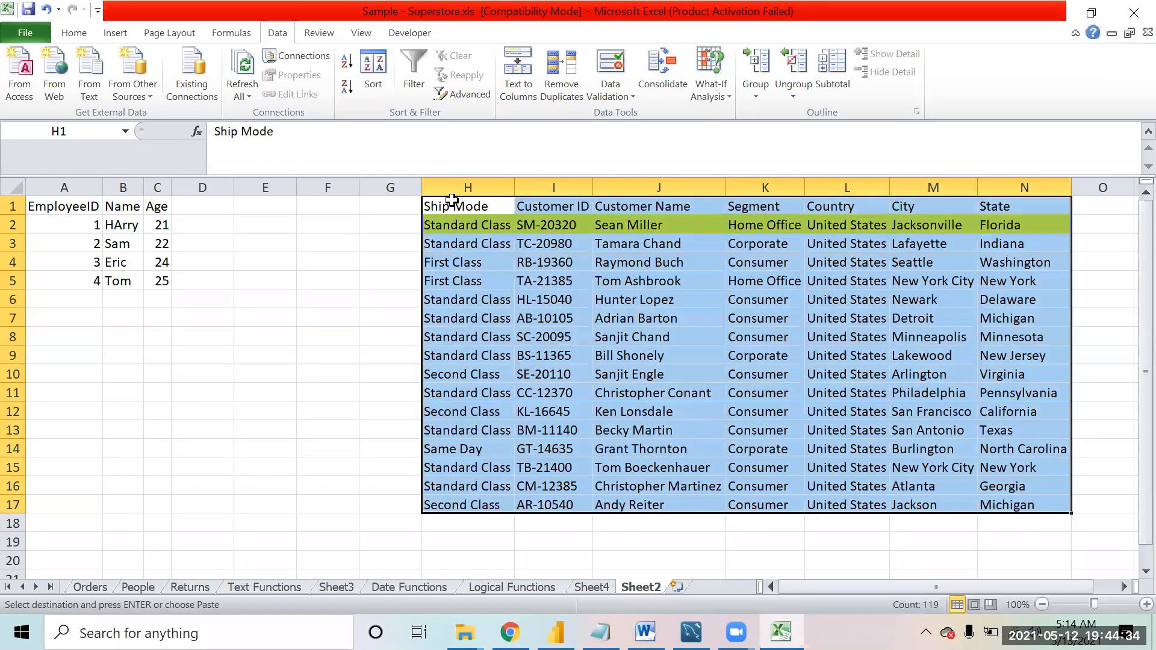
- Remove duplicates from the pasted table on Sheet2, comparing only the Ship Mode column and treating the first row as headers
click(565, 88)
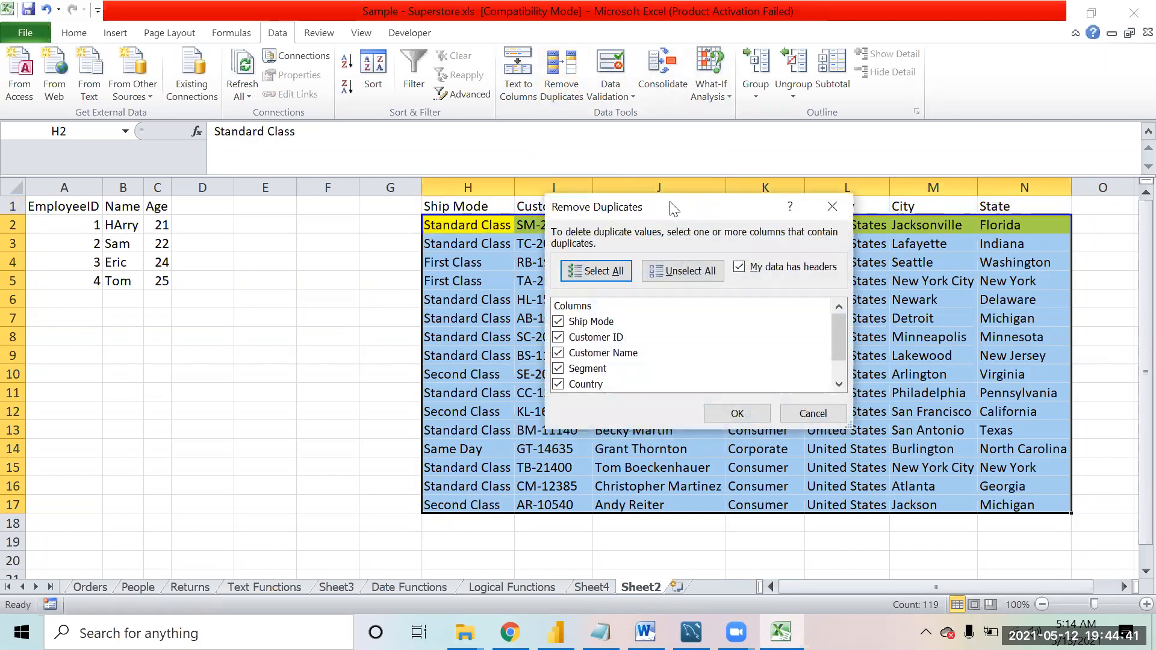
drag(676, 202, 202, 78)
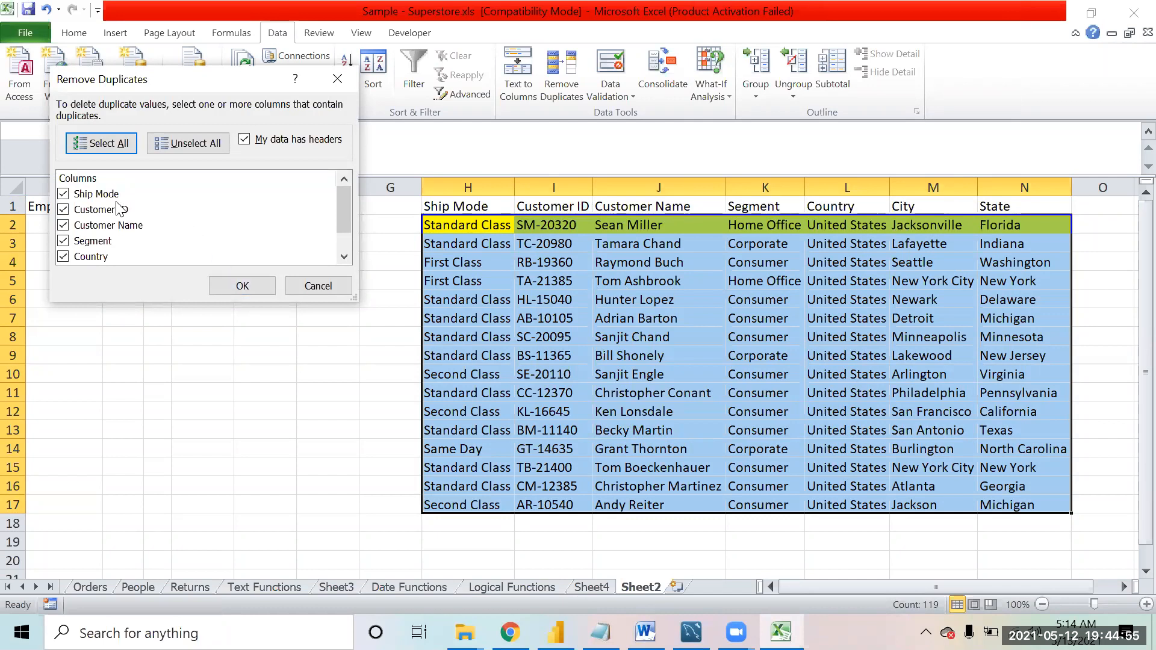
click(183, 142)
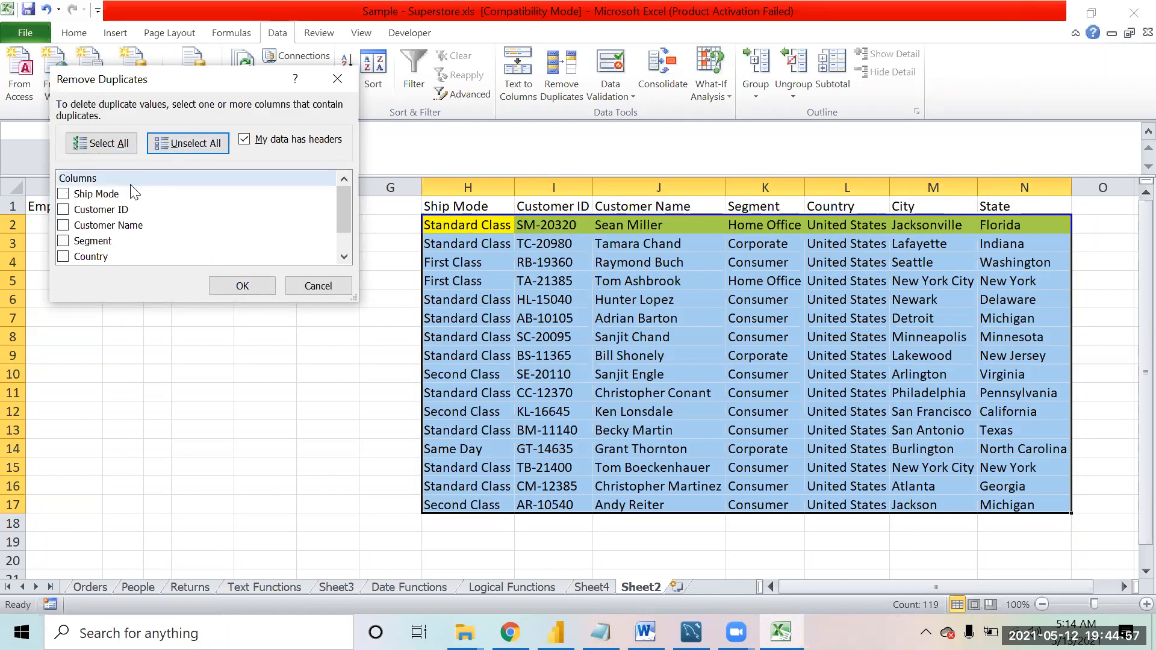
click(68, 195)
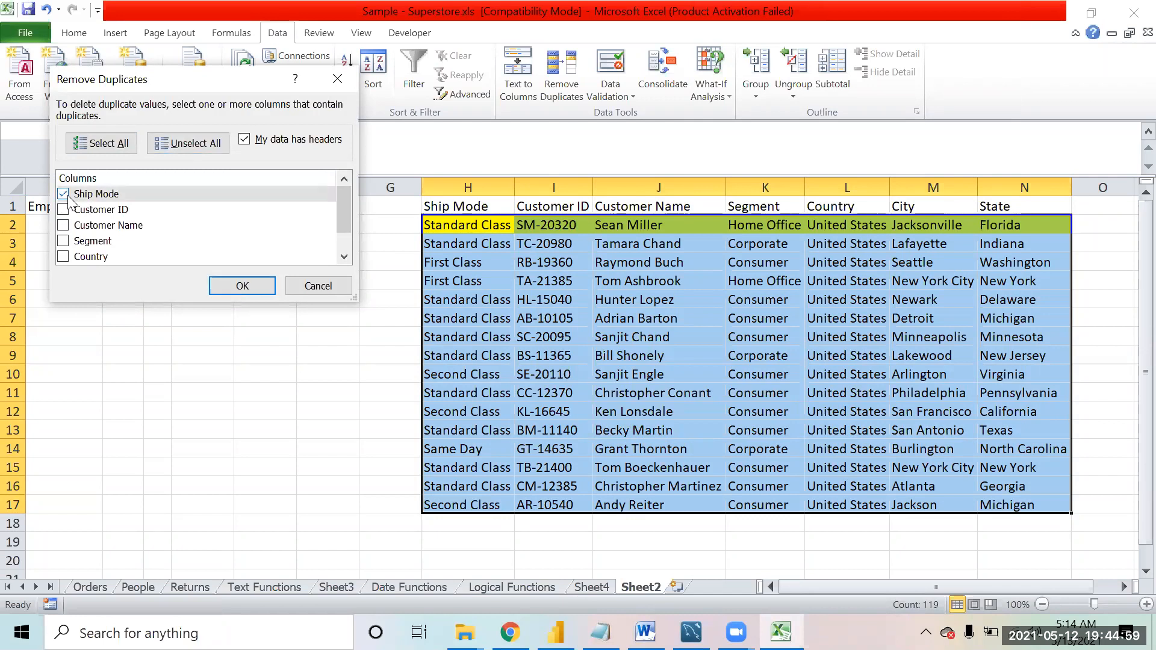
click(242, 285)
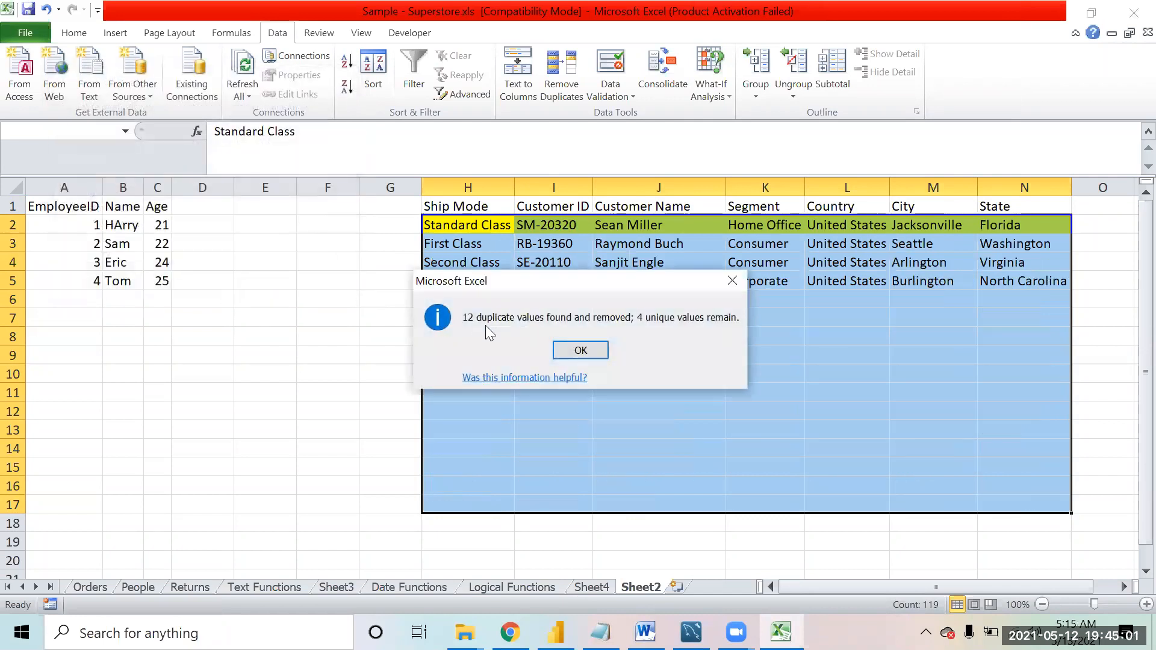
click(579, 351)
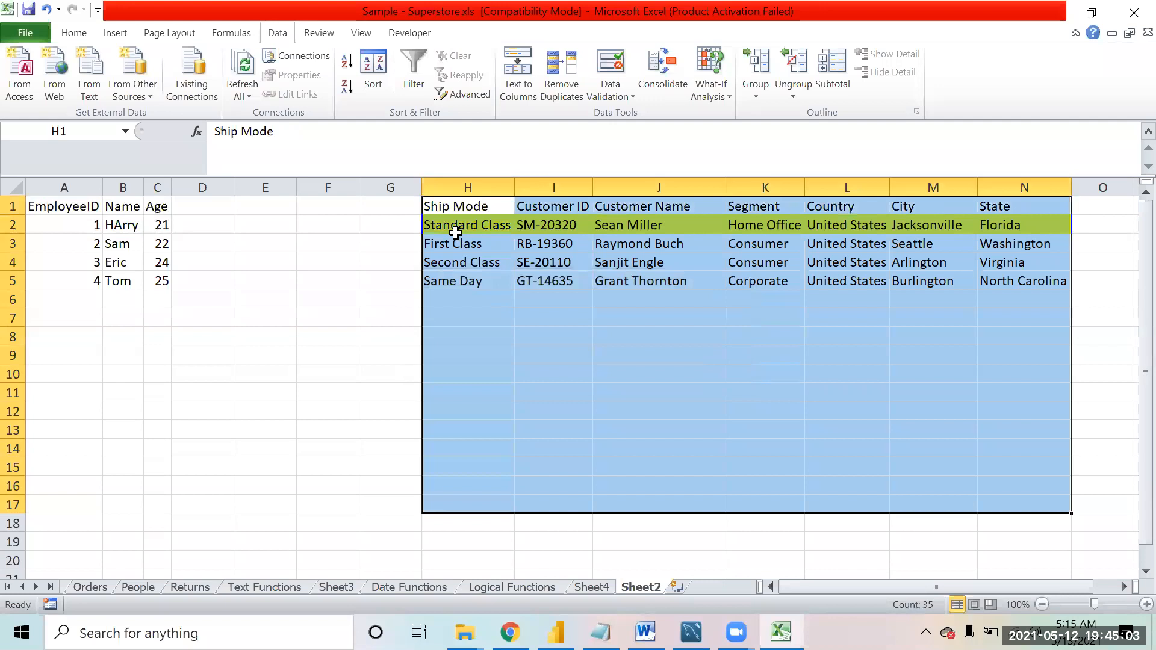
- Examine the remaining rows of the deduplicated table, selecting the whole data block and the Standard Class row alone
click(456, 243)
click(455, 233)
key(shift+Down)
key(shift+Down)
key(shift+Down)
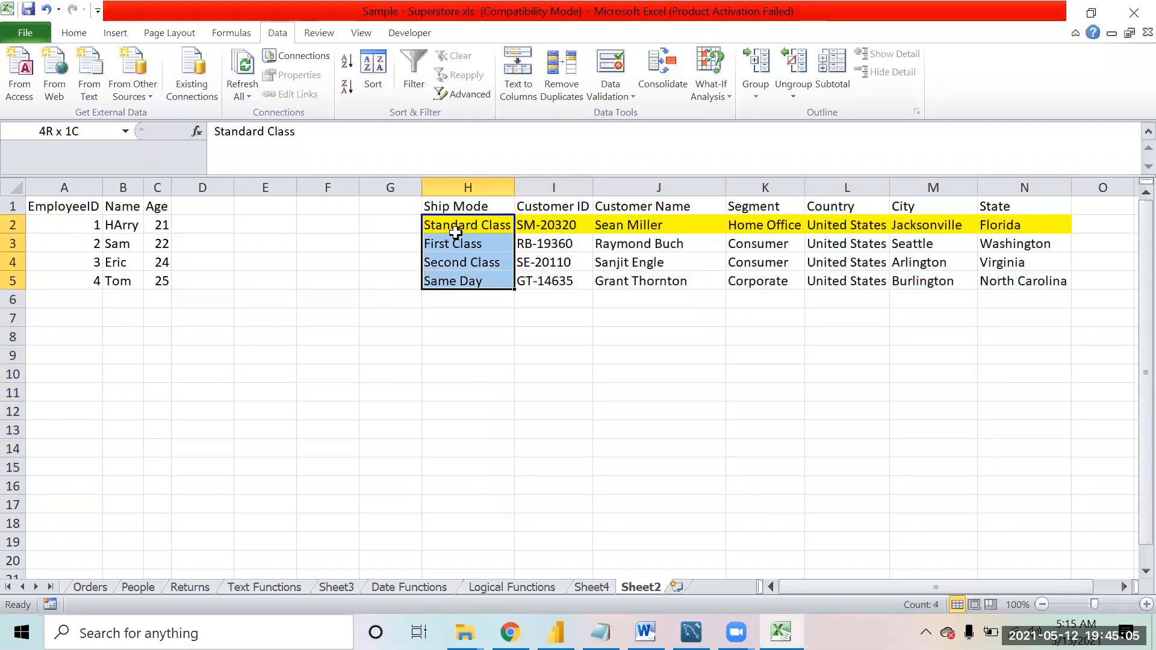
key(shift+Right)
key(shift+Right)
key(shift+Right)
key(shift+Right)
key(shift+Right)
key(shift+Right)
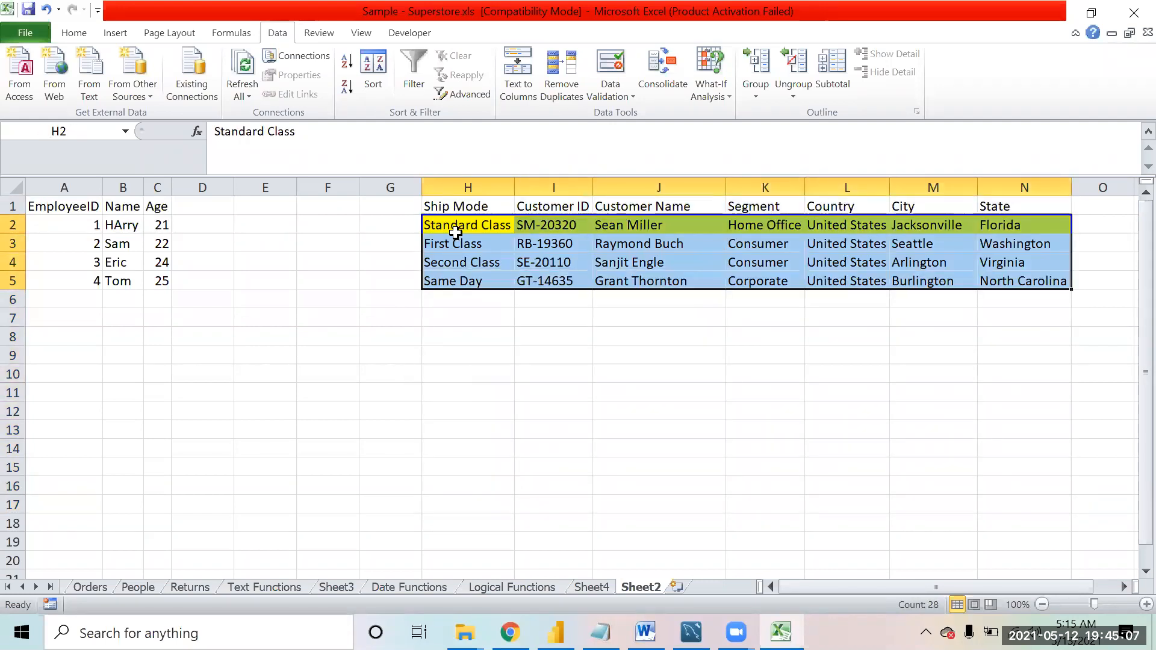
click(455, 232)
key(shift+Right)
key(shift+Right)
key(shift+Right)
key(shift+Right)
key(shift+Right)
key(shift+Right)
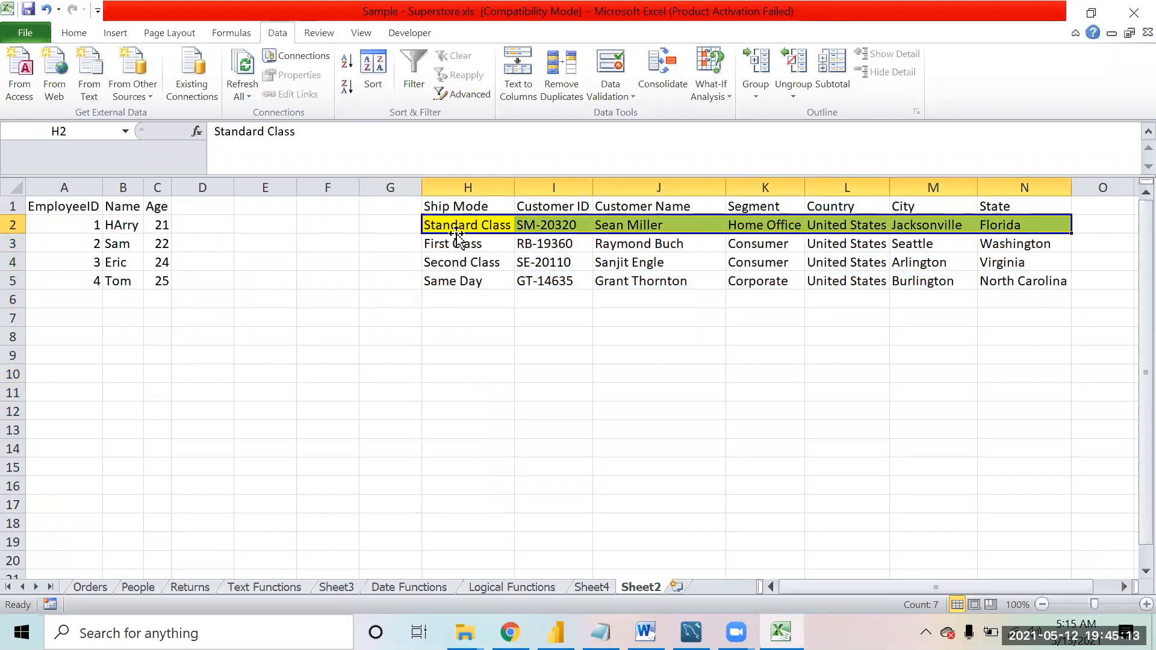
key(Down)
key(Down)
key(Down)
key(Down)
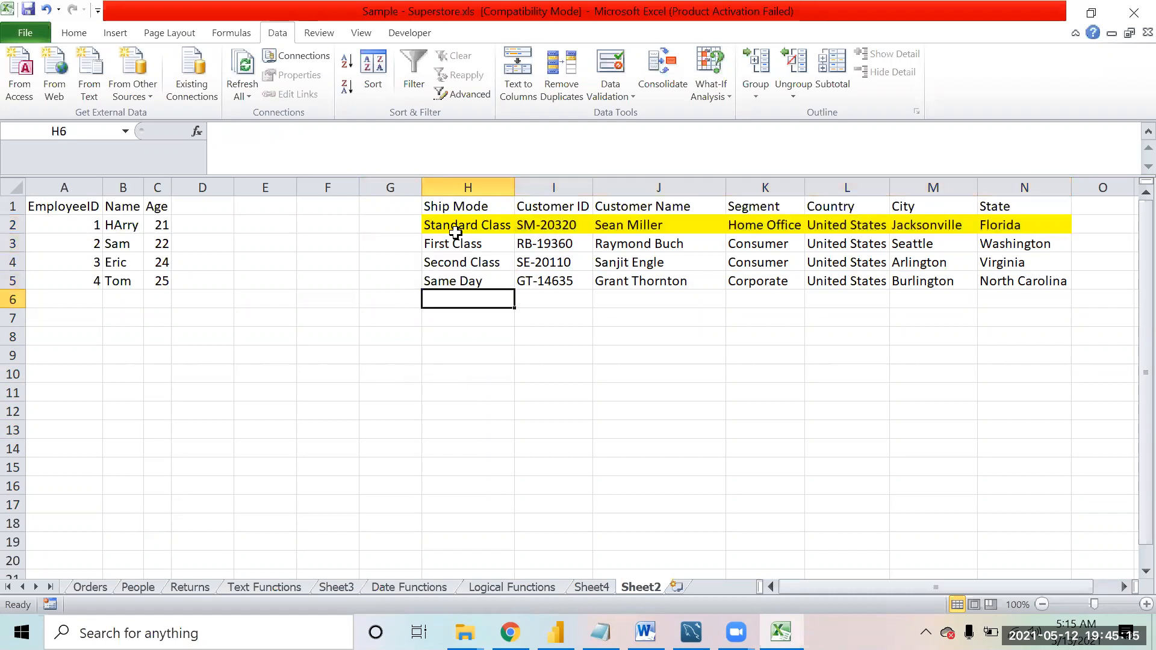
key(Up)
key(Up)
key(Up)
key(Up)
key(Up)
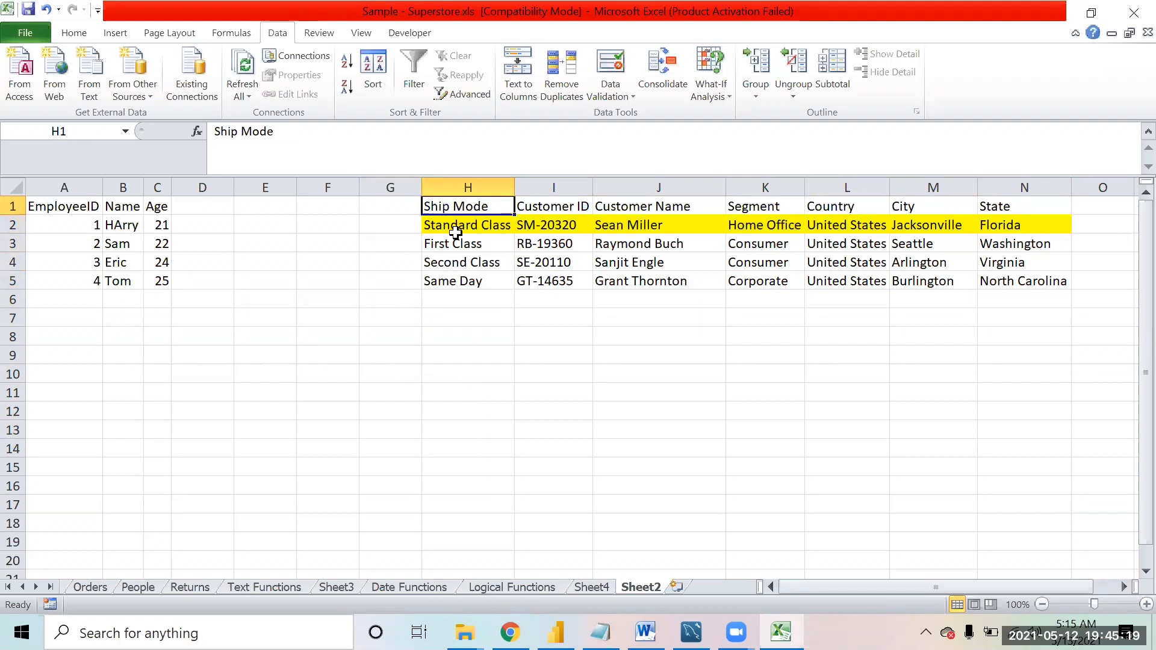
key(Down)
key(Down)
key(Down)
key(Up)
key(Up)
key(Up)
key(Right)
key(Right)
key(Right)
key(Right)
key(Right)
key(Right)
key(Right)
key(Right)
key(Left)
key(Left)
key(Left)
key(Left)
key(Left)
key(Left)
key(Left)
key(Left)
key(Left)
key(Left)
key(Left)
- Undo the duplicate removal on the pasted order table in Sheet2
key(Right)
key(Right)
key(Right)
key(shift+Down)
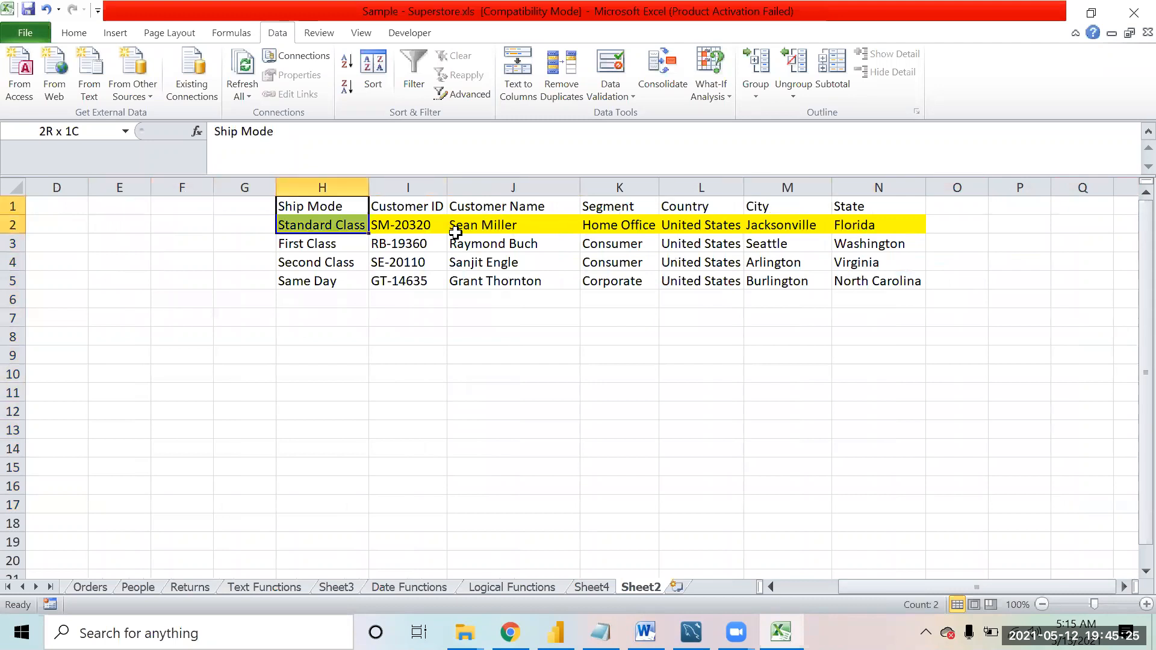
key(shift+Down)
key(shift+Down)
key(shift+Down)
key(ctrl+z)
- Remove duplicates from the Ship Mode column H1:H17 alone, continuing with the current selection and treating the first row as headers
key(ctrl+c)
key(shift+Left)
key(shift+Left)
key(shift+Left)
key(shift+Left)
key(shift+Left)
key(shift+Left)
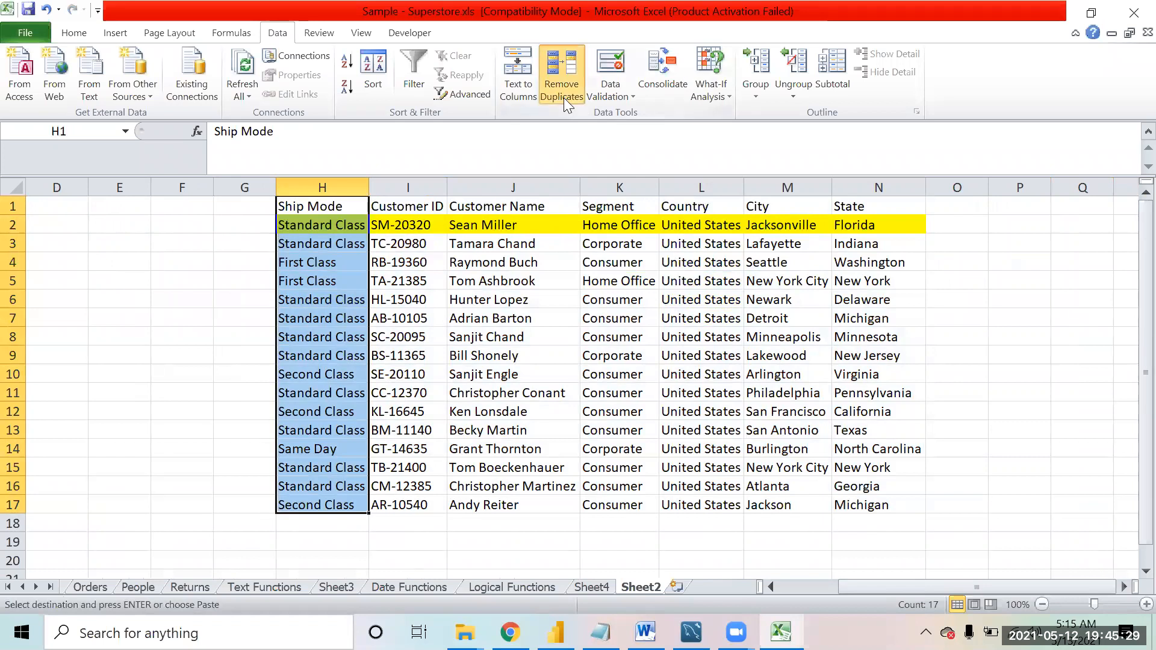
click(564, 98)
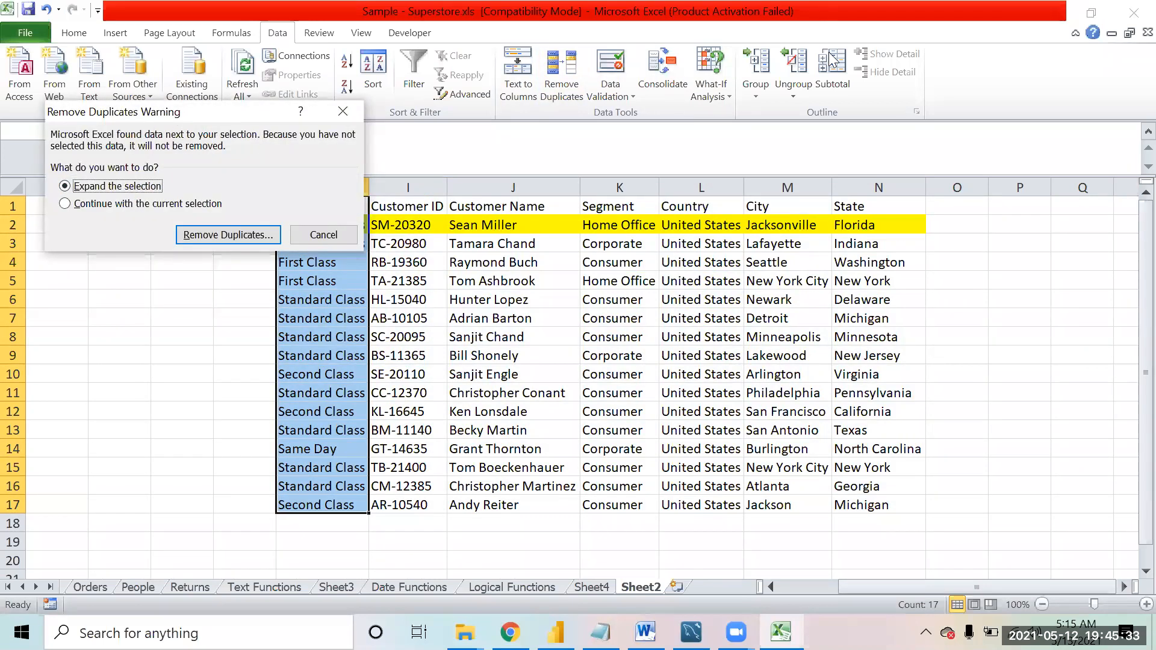
drag(174, 112, 829, 52)
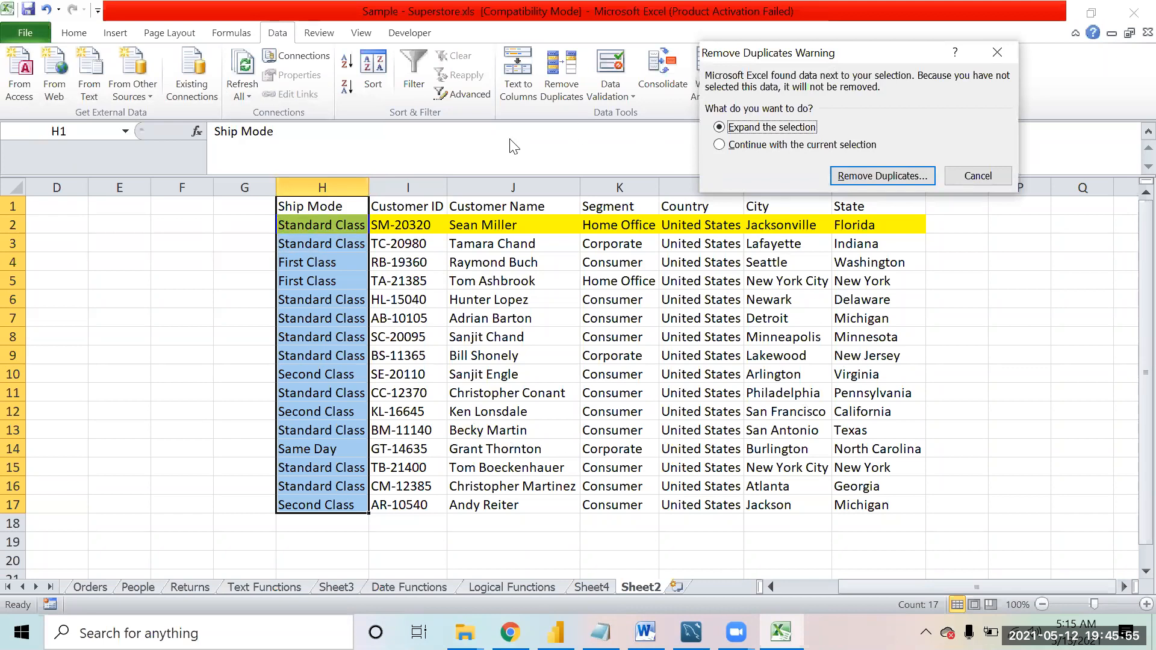
click(721, 148)
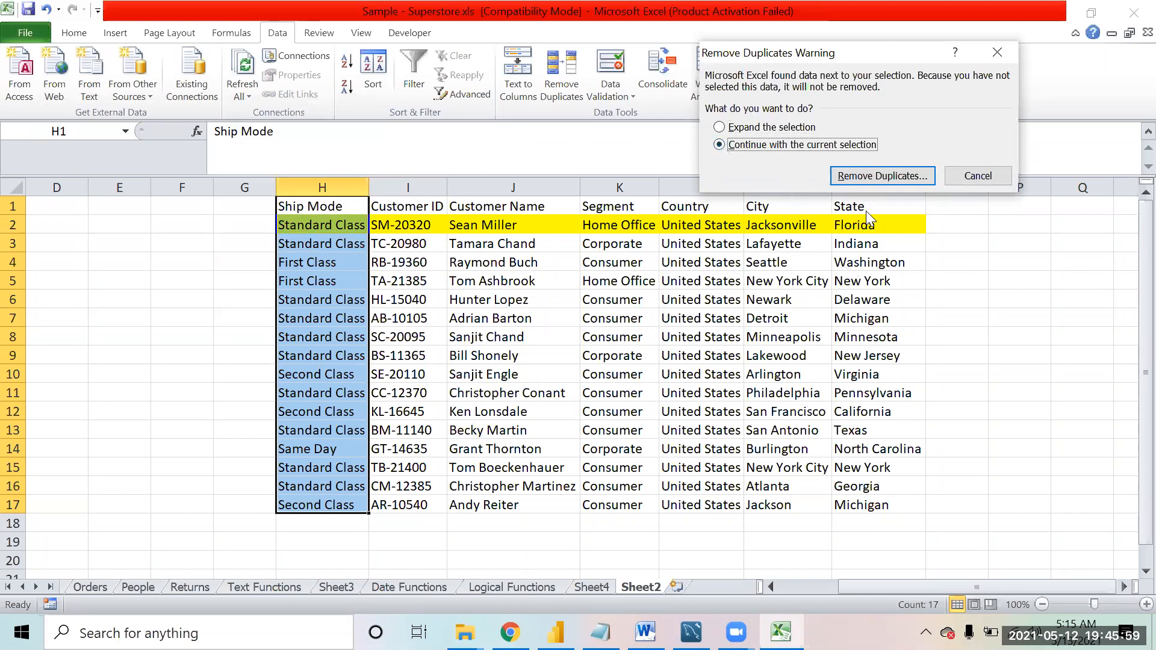
click(907, 180)
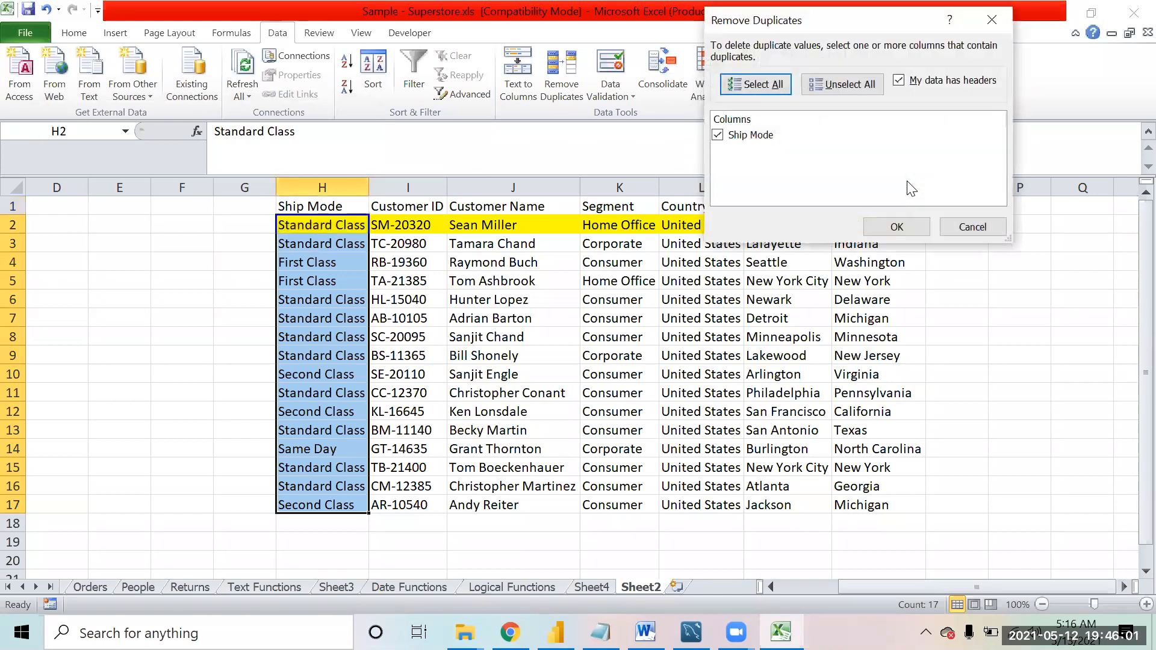
click(907, 225)
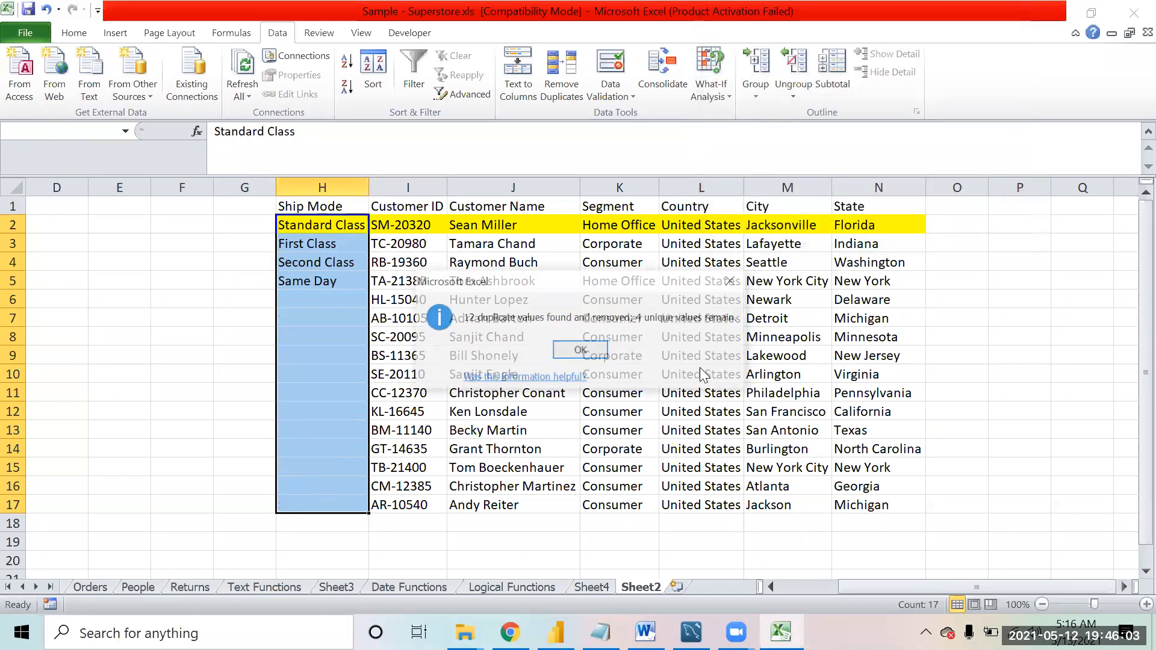
click(580, 350)
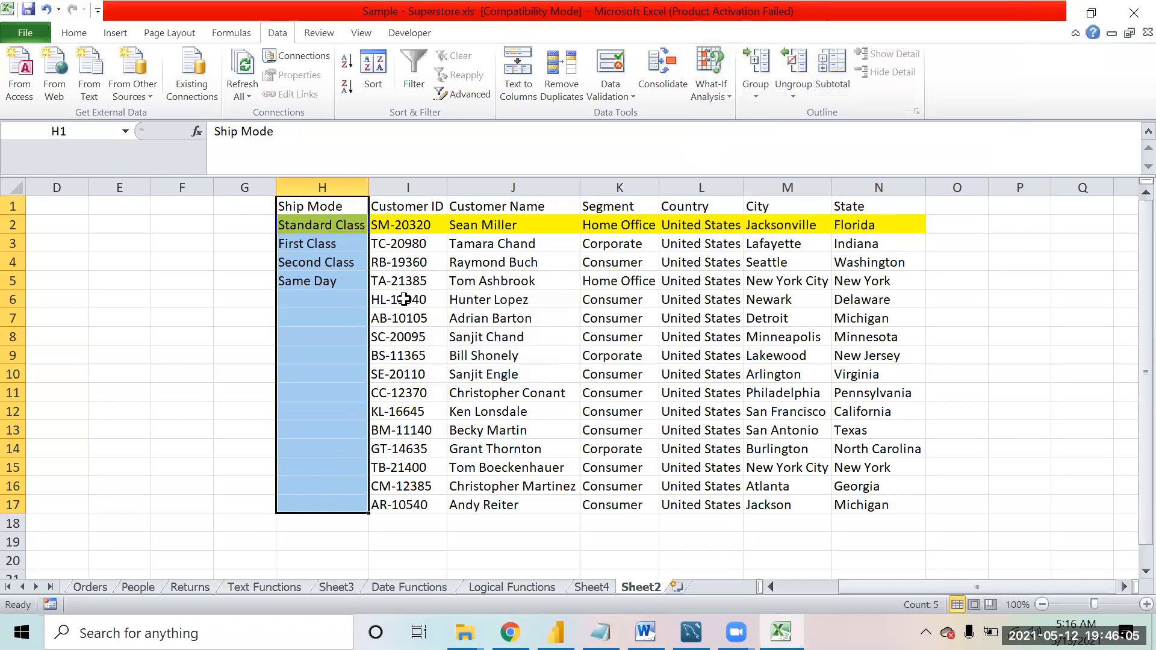
- Examine how the shortened Ship Mode column lines up with the other columns of the order table
click(338, 316)
drag(326, 209, 854, 513)
click(601, 370)
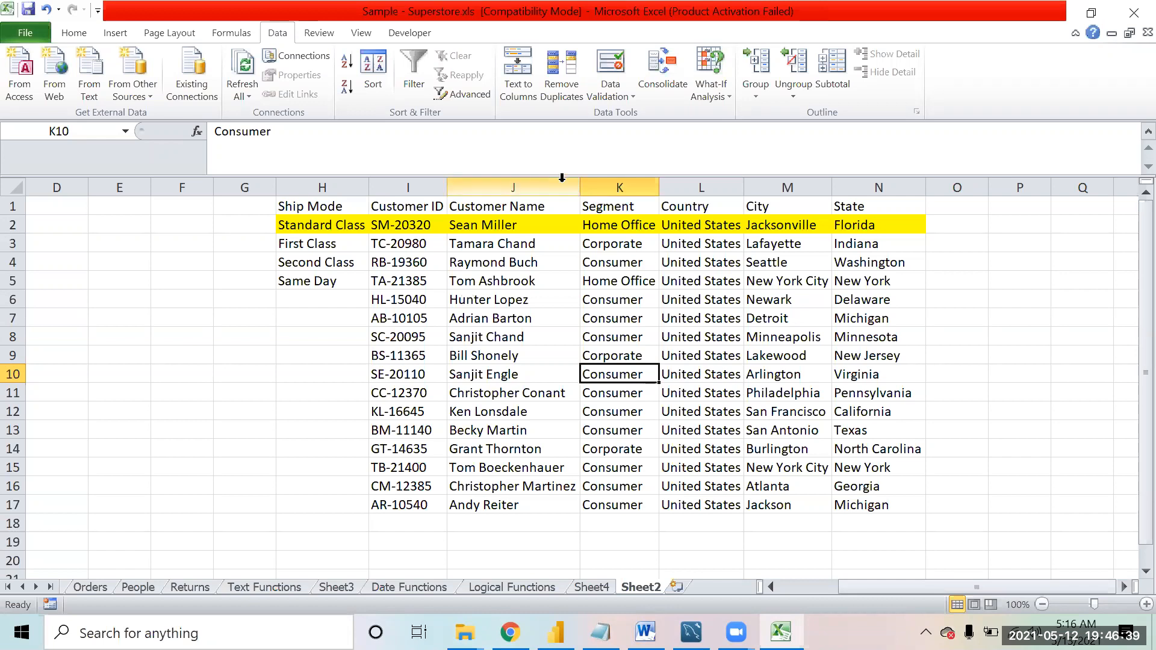
click(475, 263)
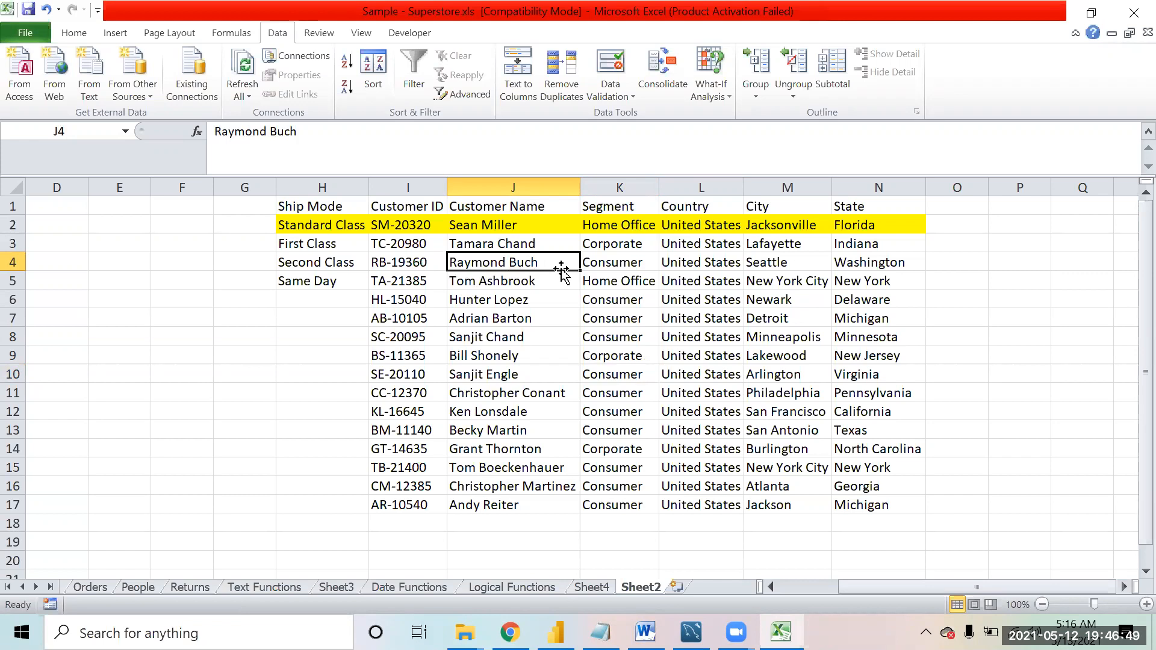
click(666, 339)
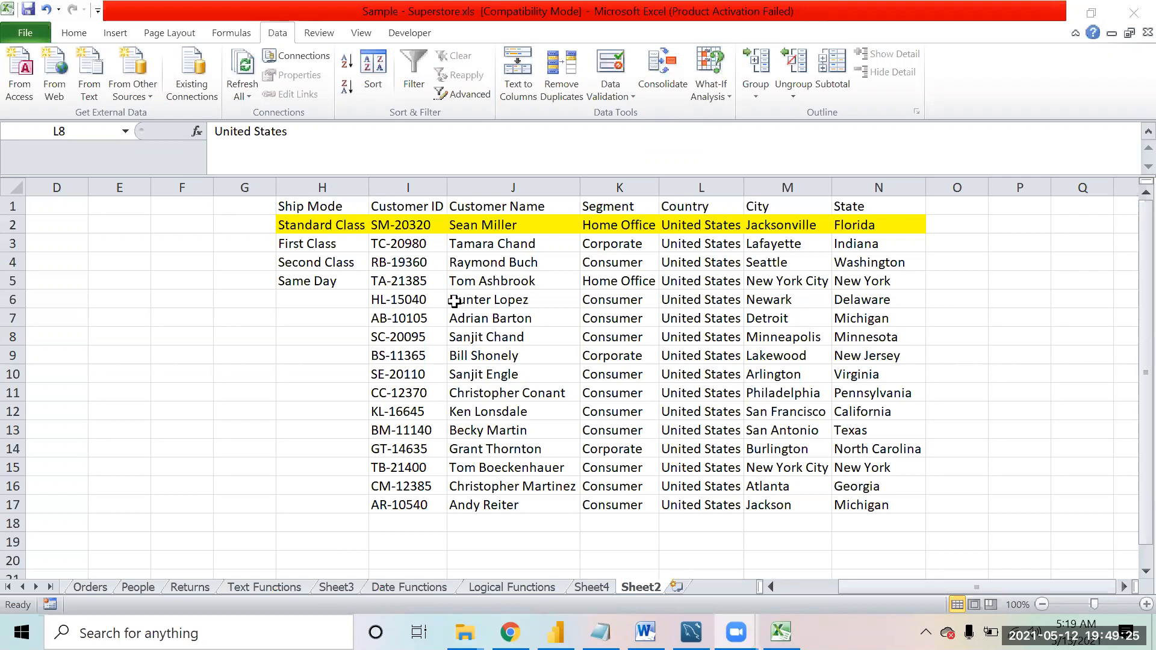
- Enter the label "Remove Duplicates" in cell A17 of Sheet2
key(Left)
key(Left)
key(Left)
key(Left)
key(Left)
key(Left)
key(Left)
key(Left)
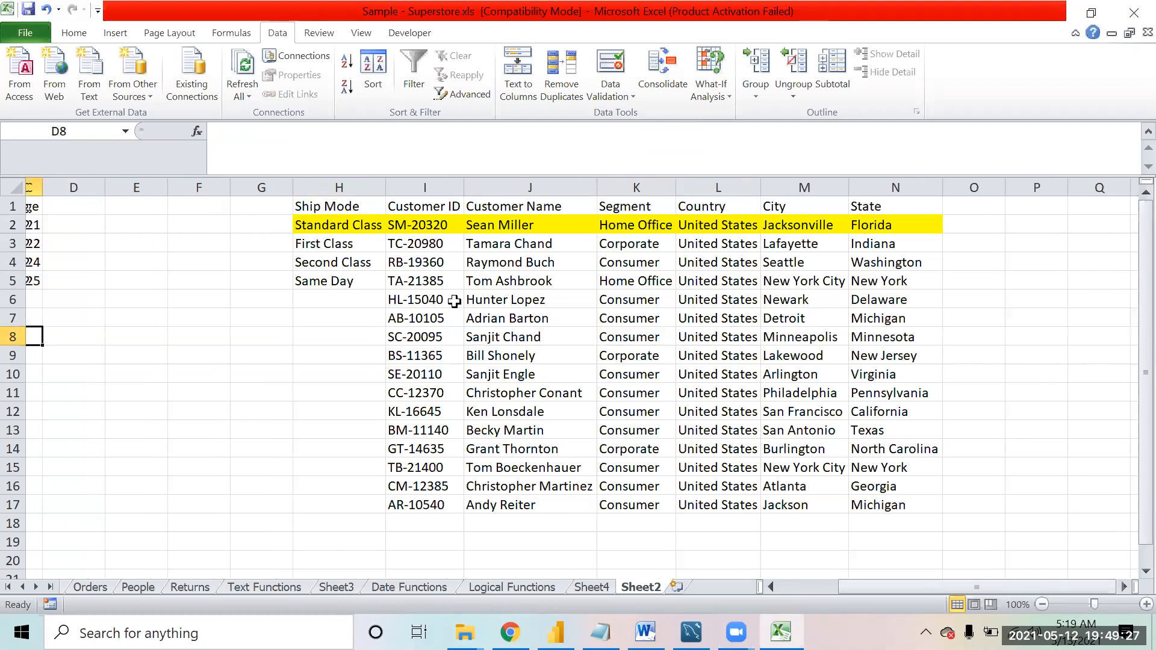
key(Left)
key(Left)
key(Left)
key(Up)
key(Up)
key(Up)
key(Up)
key(Down)
key(Down)
key(Down)
key(Down)
key(Down)
key(Down)
key(Down)
key(Down)
key(Down)
key(Down)
key(Down)
key(Down)
key(Down)
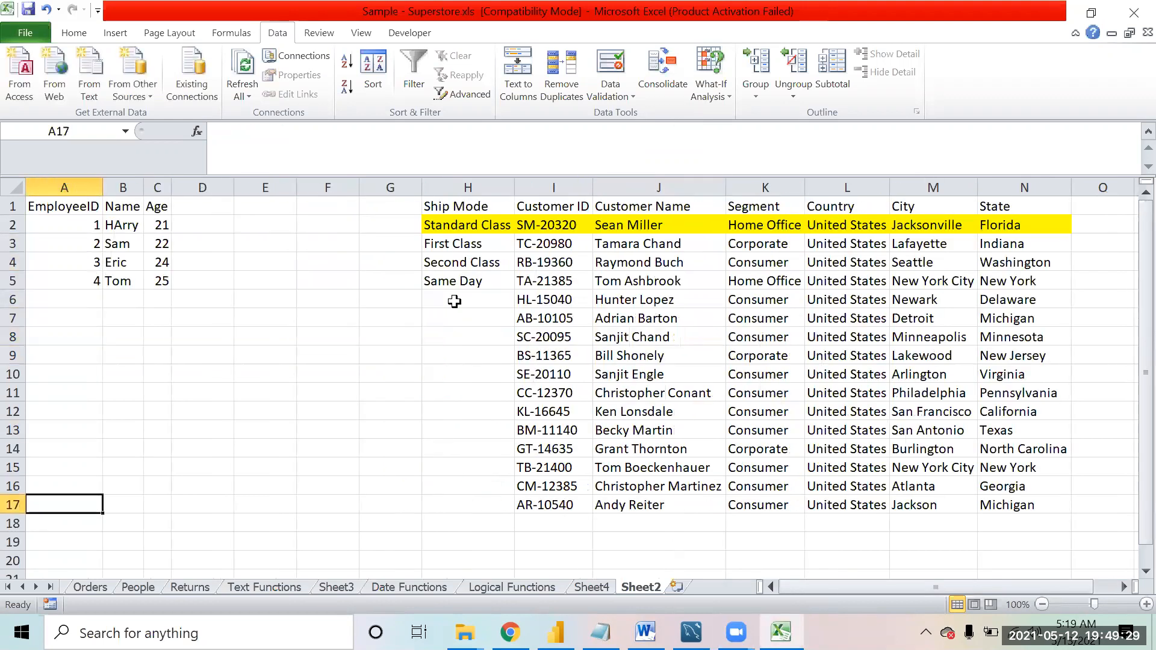
text(Remove Duplicates)
key(Return)
- Enter the shortcut note "ALT + A +M" in cell A19, below the Remove Duplicates label
key(Down)
text(ALT + A =M)
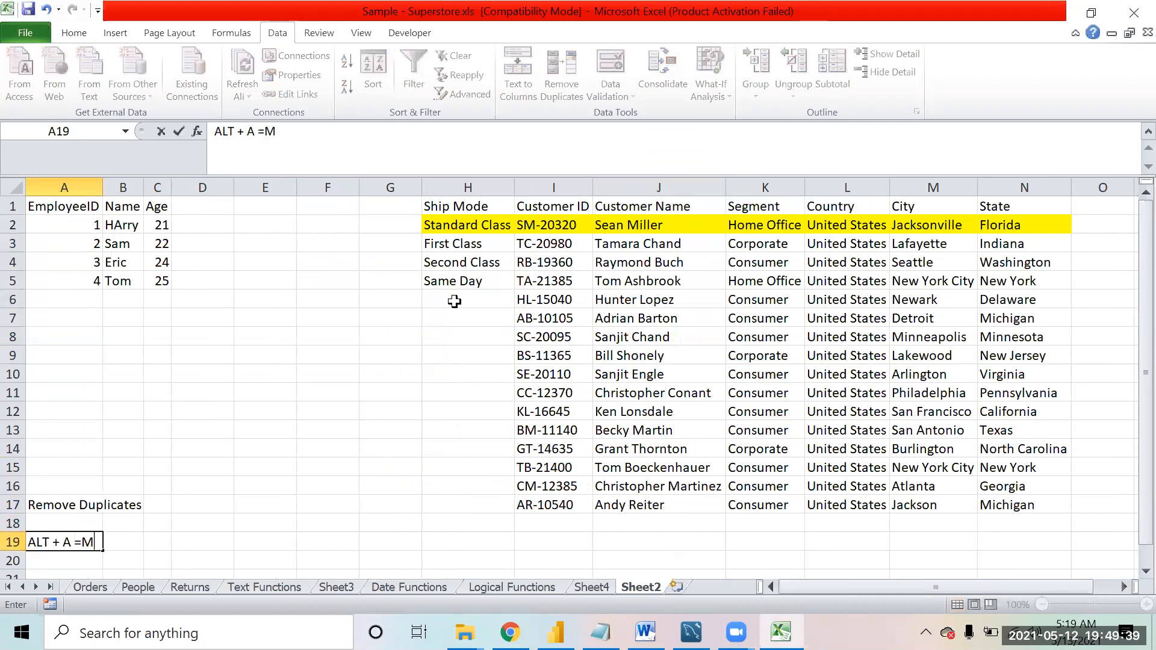
key(BackSpace)
key(BackSpace)
text(+M)
key(Return)
- View the Remove Duplicates options for the block from Customer ID to State (I1:N17) and close them without applying
key(Up)
key(Up)
key(Up)
key(Up)
key(Up)
key(Up)
key(Up)
key(Up)
key(Up)
key(Up)
key(Up)
key(Up)
key(Up)
key(Up)
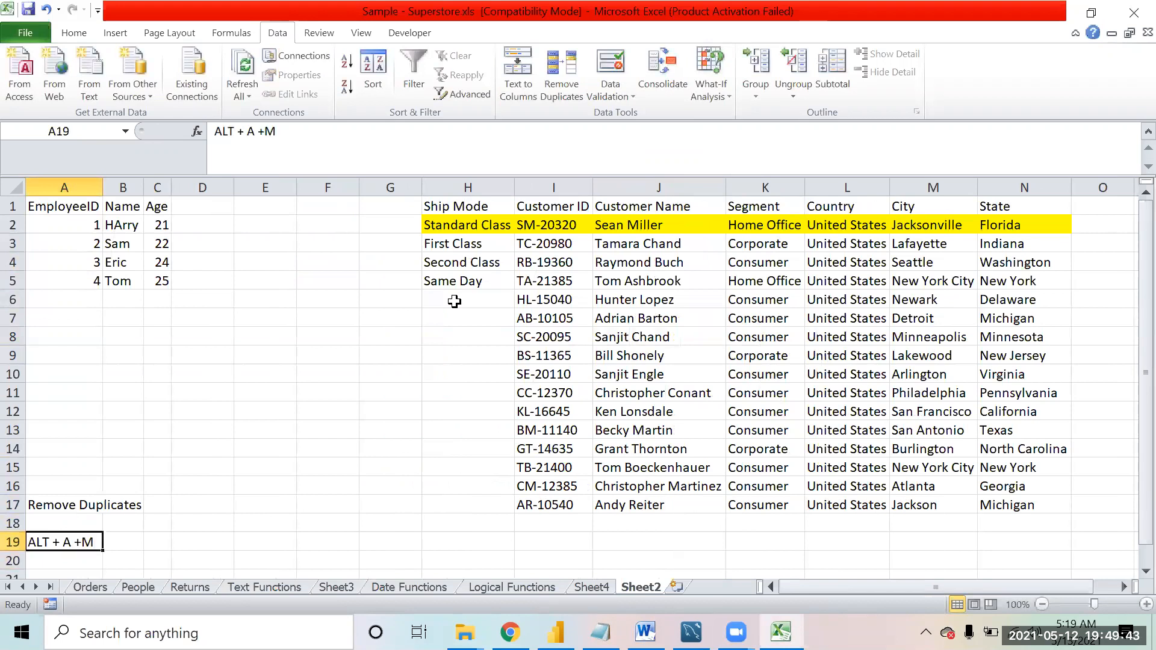
key(Right)
click(454, 301)
key(Up)
key(Right)
key(Left)
key(Left)
key(Up)
key(Up)
key(Right)
key(Right)
key(Up)
key(Up)
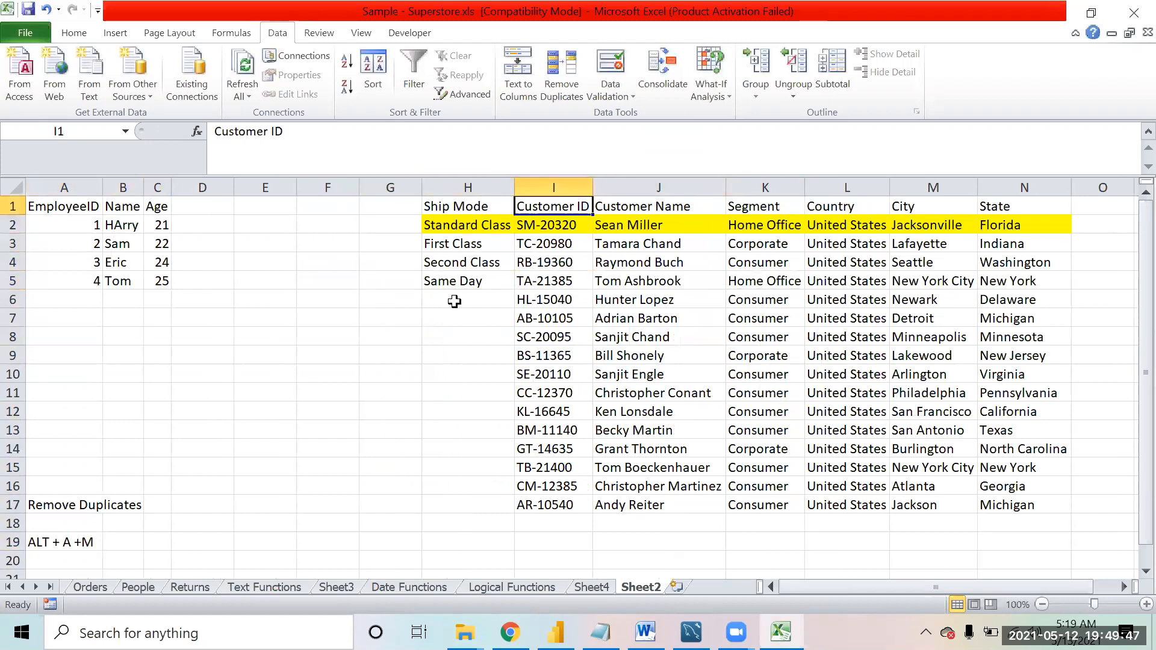
key(ctrl+shift+Right)
key(ctrl+shift+Down)
key(alt+a)
key(m)
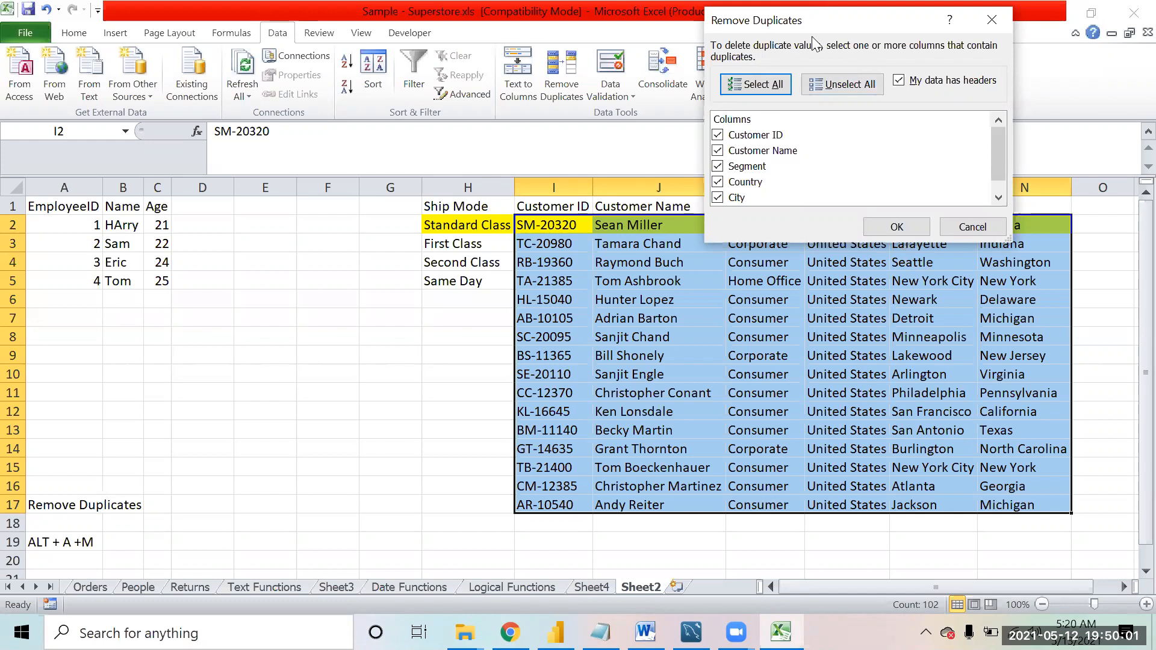
click(1001, 222)
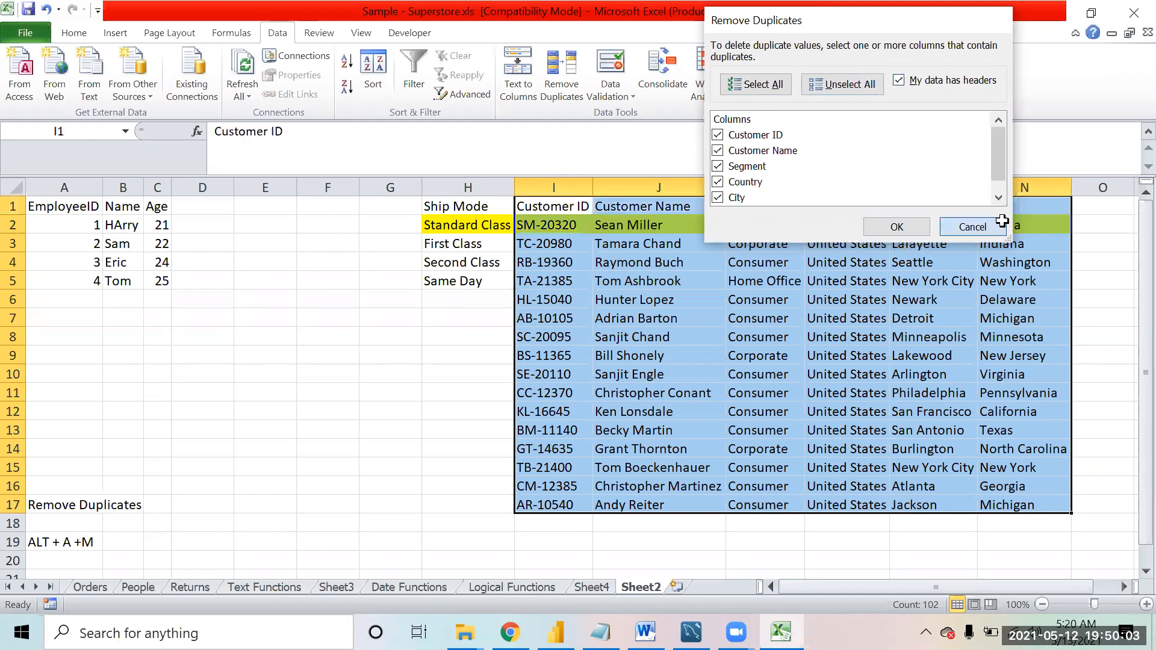
click(622, 319)
key(Right)
key(Right)
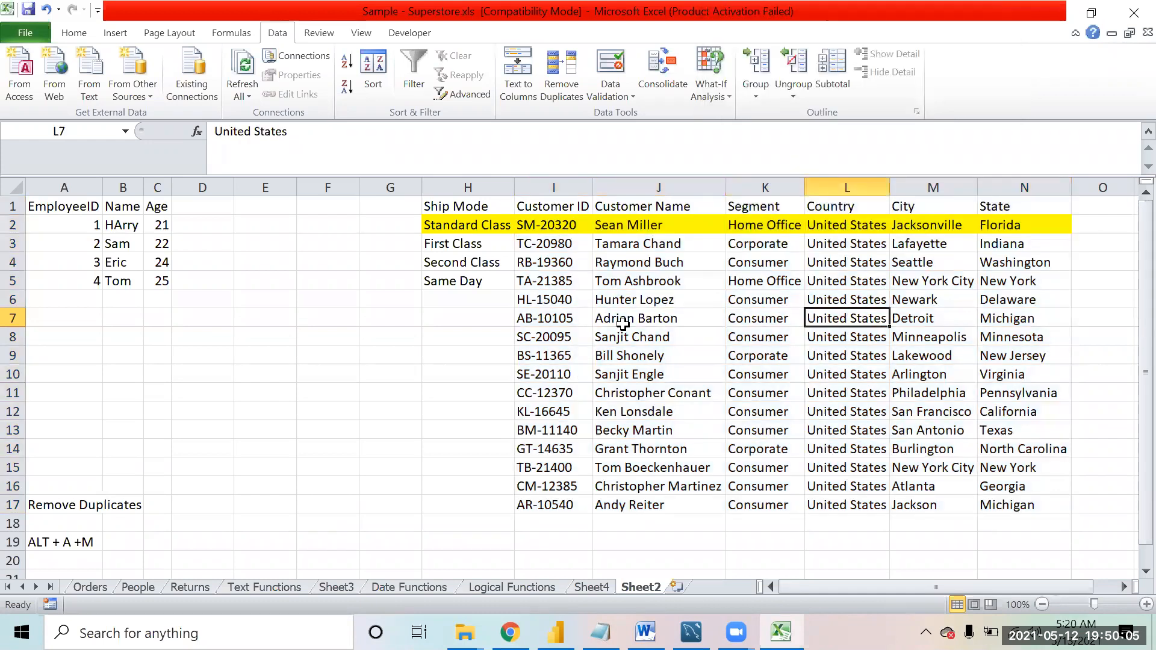
- Enter a bold "Data Validation" heading in cell I23, below the customer table, and fit column I to its width
key(Right)
key(Right)
key(Right)
key(Right)
key(Right)
key(Right)
key(Right)
key(Down)
key(Down)
key(Down)
key(Down)
key(Down)
key(Down)
key(Down)
key(Down)
key(Down)
key(Down)
key(Down)
key(Down)
key(Down)
key(Left)
key(Left)
key(Left)
key(Left)
key(Left)
key(Left)
key(Left)
key(Left)
key(Left)
key(Left)
key(Down)
key(Down)
key(Down)
key(Down)
key(Down)
key(Down)
key(Down)
key(Down)
key(Down)
key(Down)
key(Down)
key(Down)
key(Down)
key(Down)
key(Down)
key(Up)
key(Up)
key(Up)
key(Up)
key(Up)
key(Up)
key(Up)
key(Up)
key(Up)
key(Up)
key(Up)
key(Up)
text(Data Validatio)
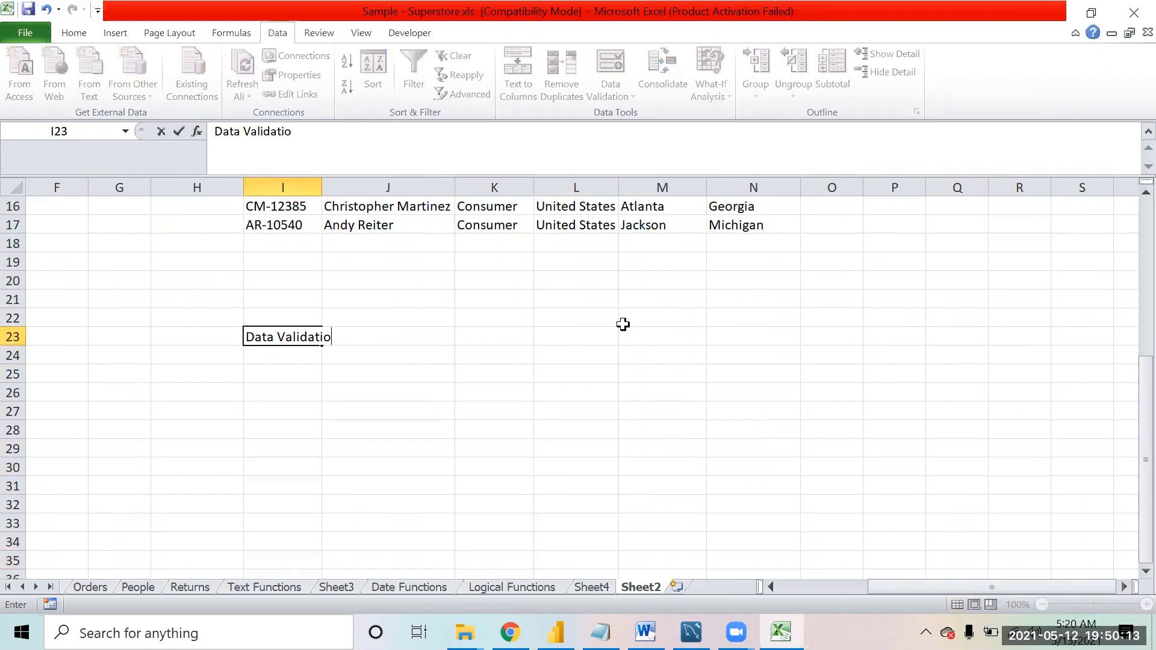
text(n)
key(Return)
key(Up)
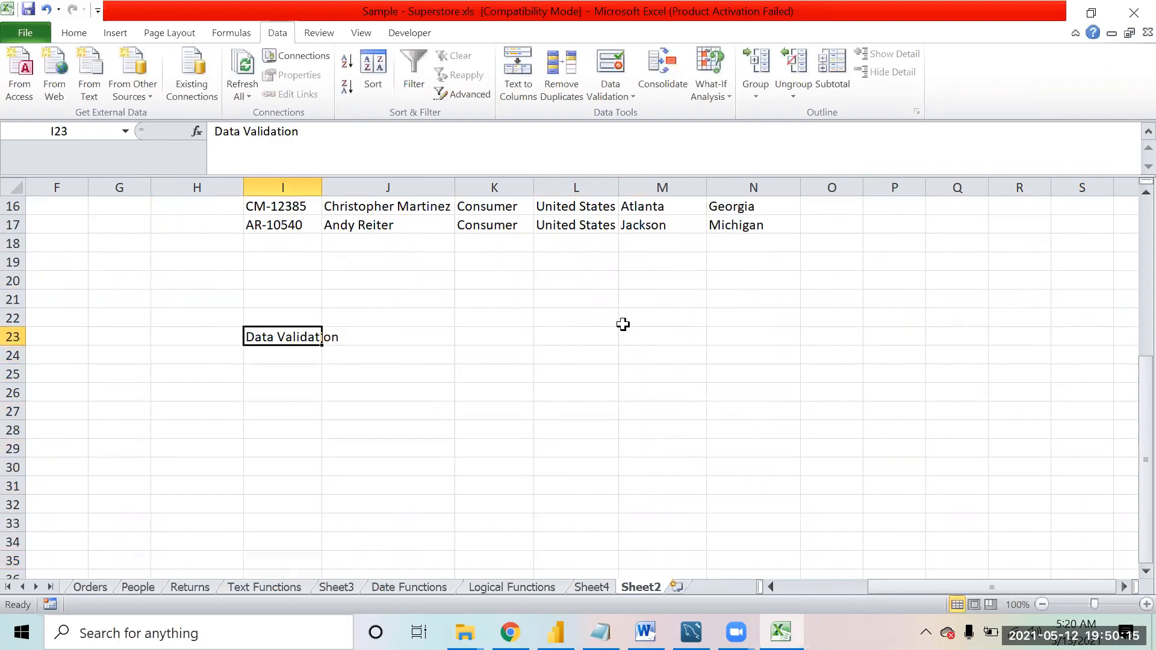
key(ctrl+b)
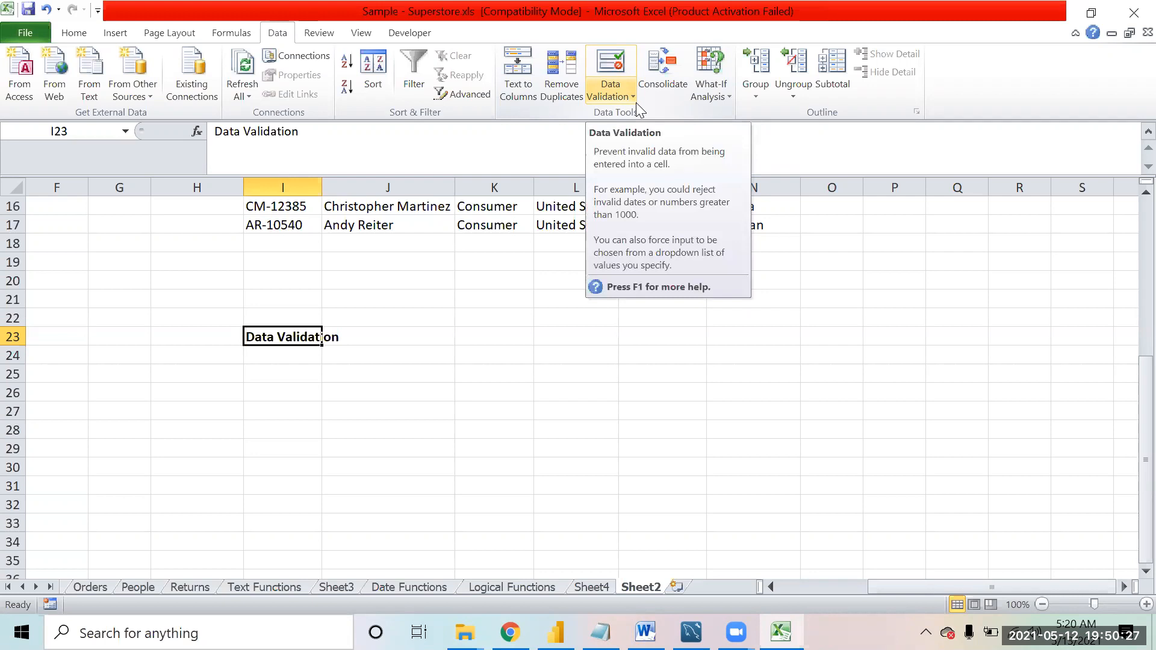
double_click(321, 189)
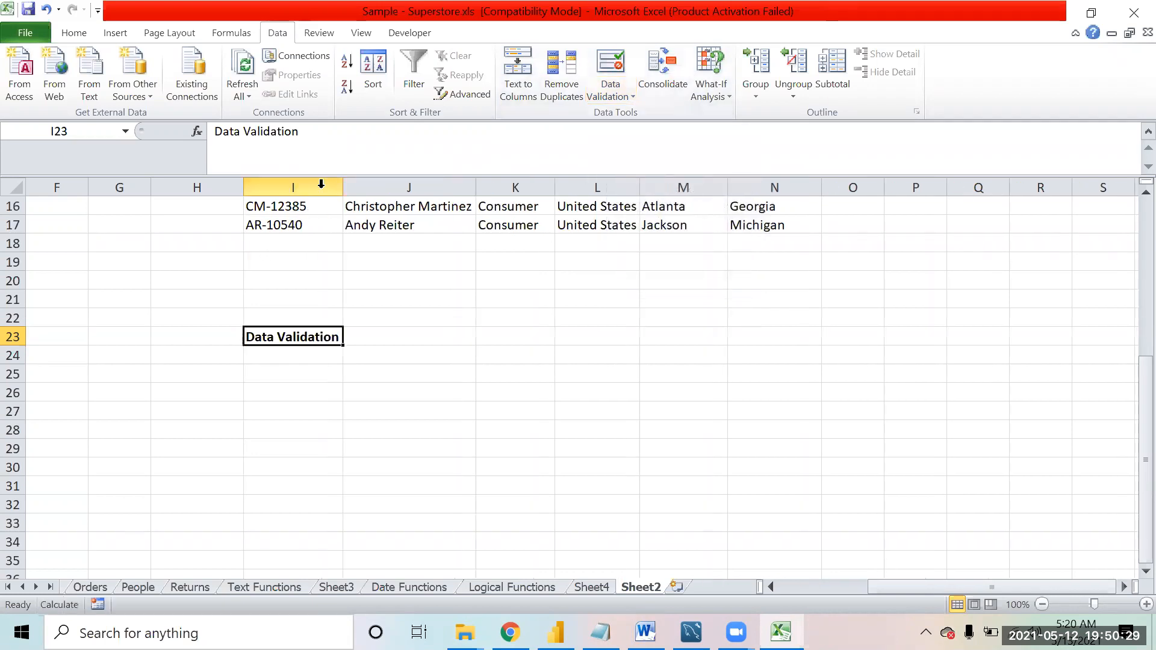
- Enter the column headers Name, Age and Gender in cells I24 to K24, under the Data Validation heading
click(313, 350)
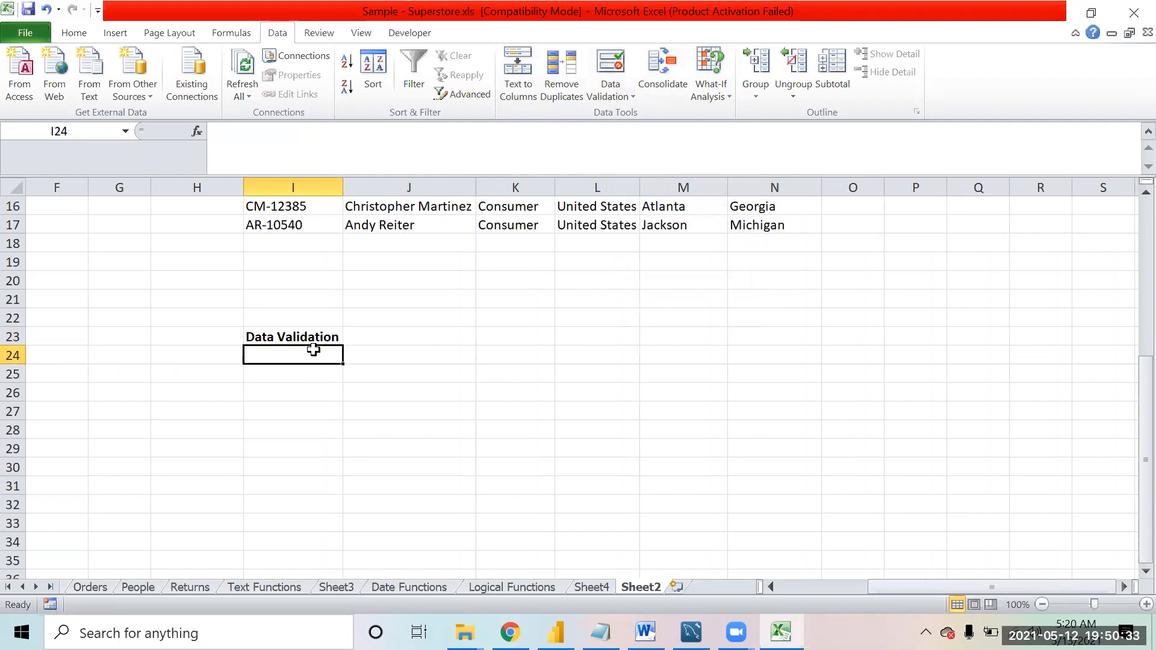
text(Namw)
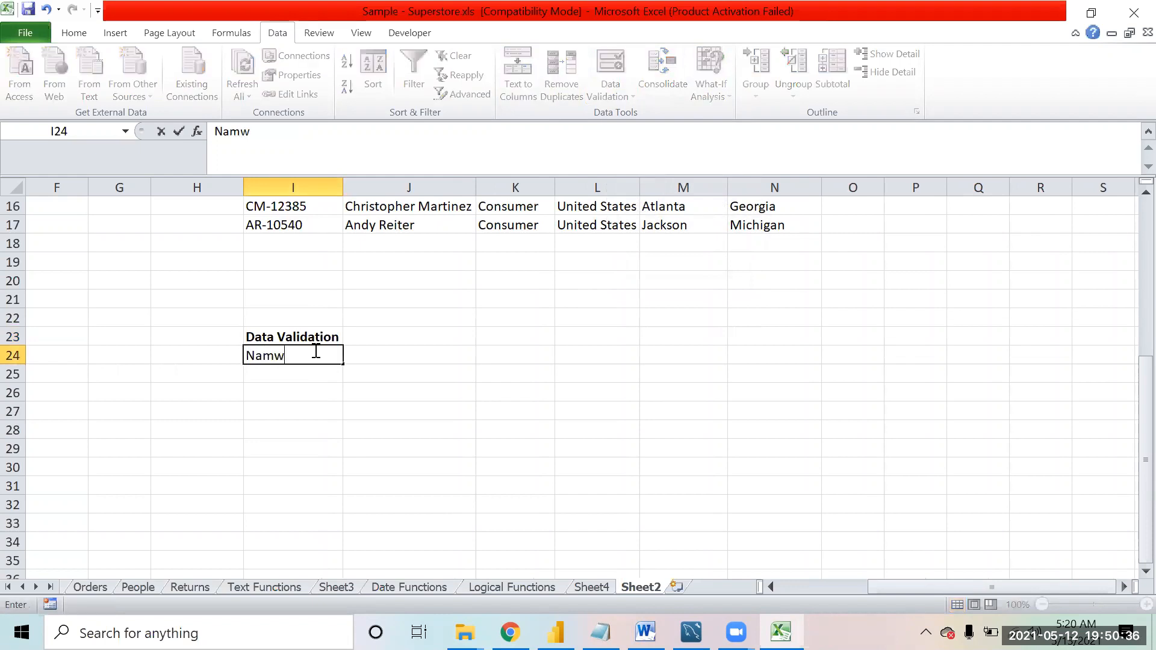
key(BackSpace)
text(e)
key(Return)
key(Up)
key(Right)
text(Age)
key(Return)
key(Up)
key(Right)
text(Gender)
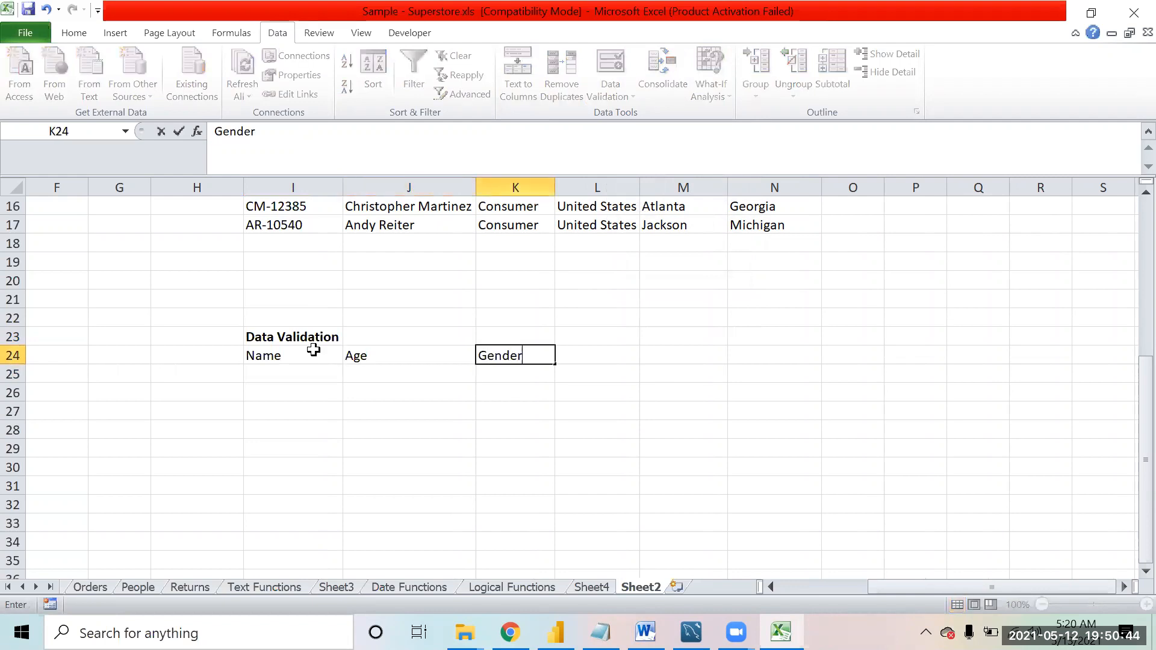
key(Return)
- Enter the first person's name in cell I25, under the Name header
key(Left)
key(Left)
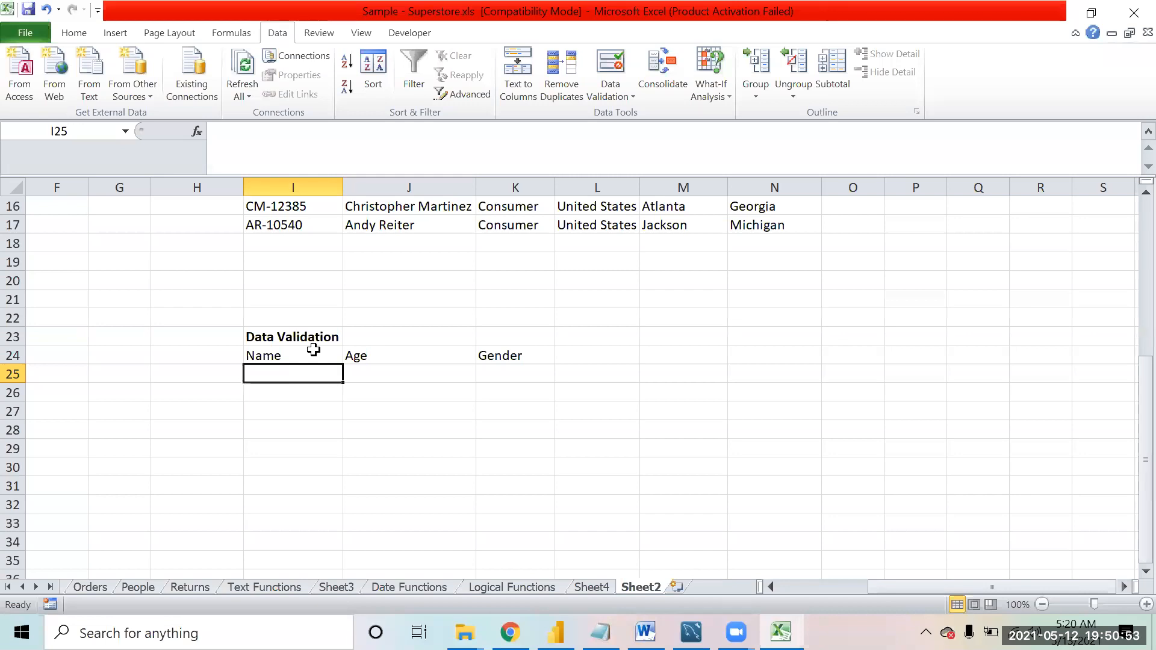
text(Puneer)
key(Return)
key(Up)
text(Puneet)
key(Return)
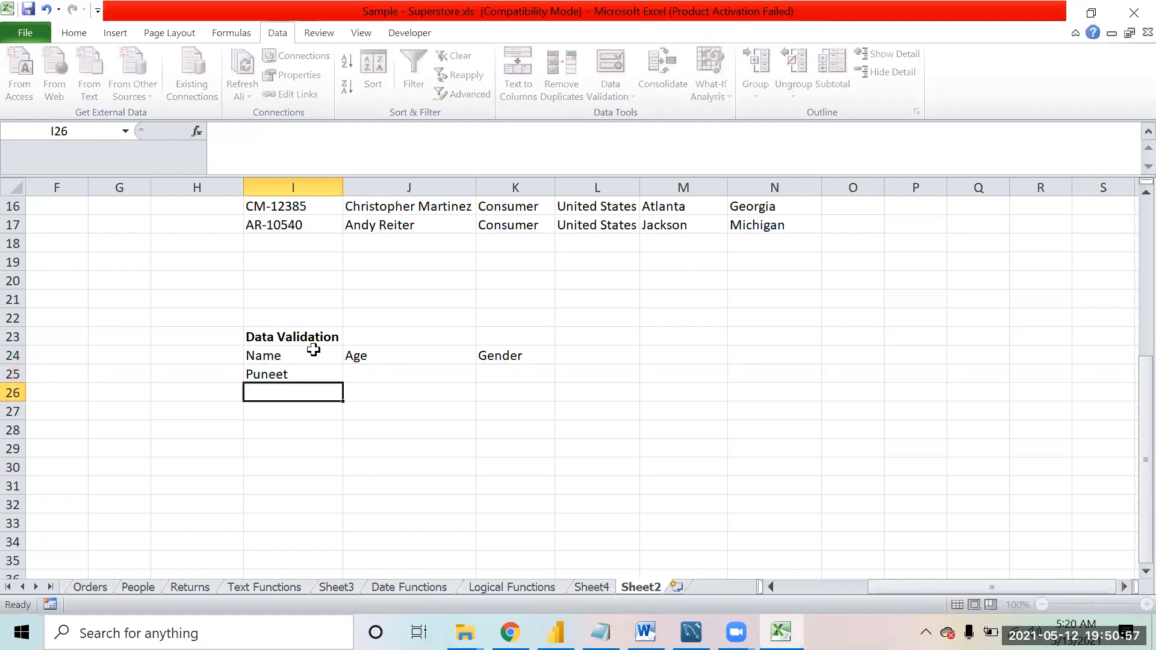
- Fill in the first person's row with 21 as the age and Male as the gender
key(Up)
key(Right)
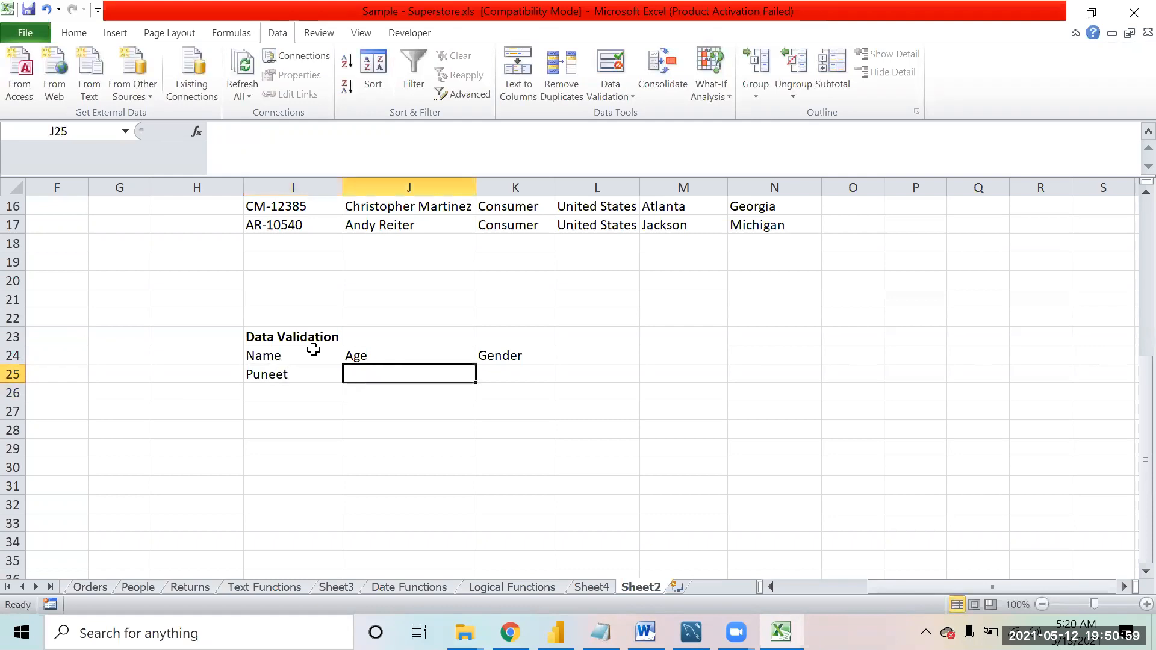
text(21)
key(Return)
key(Up)
key(Right)
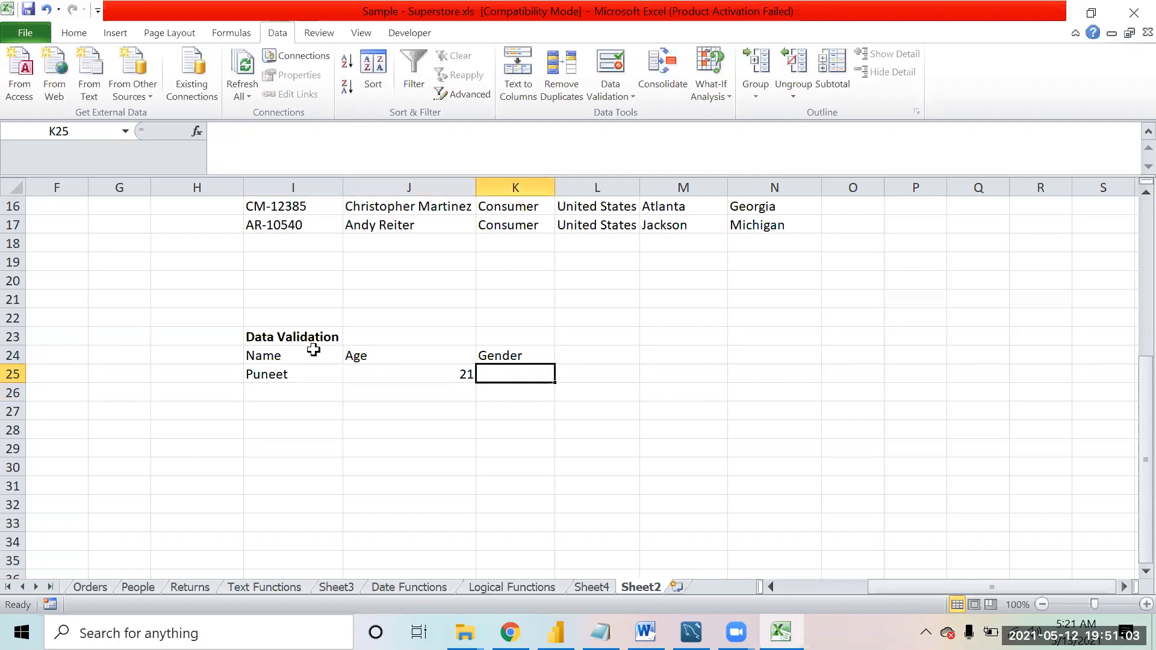
text(Male)
key(Return)
- Enter the second person's name in cell I26
key(Left)
key(Left)
key(Left)
key(Right)
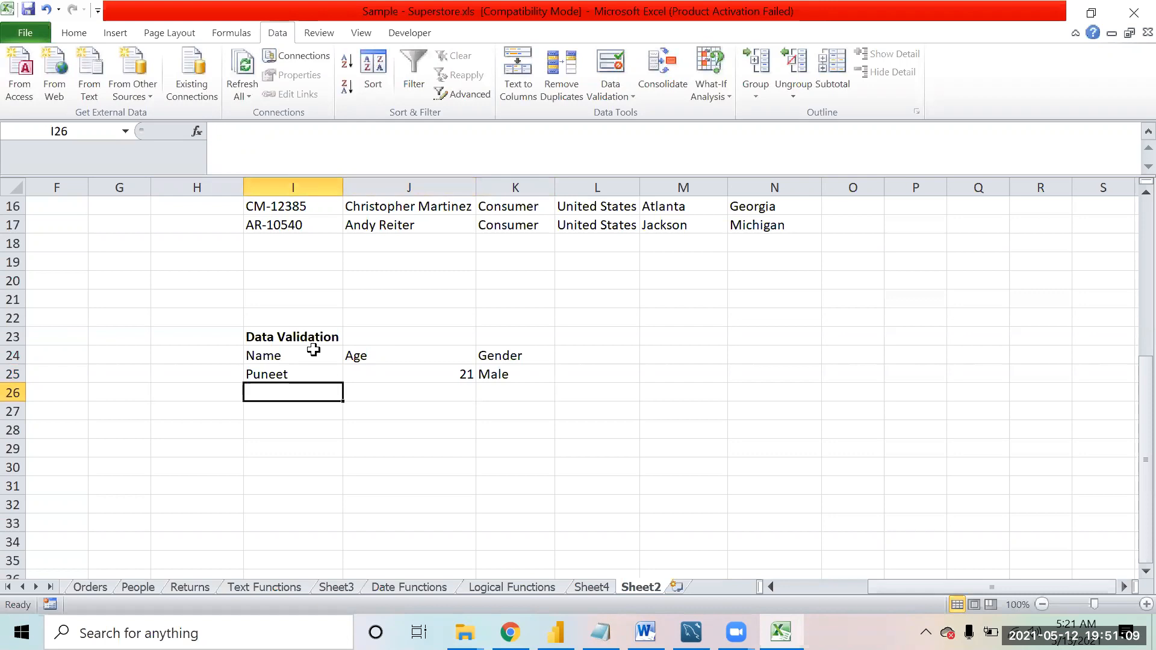
text(Sumit)
key(Return)
- Enter the inconsistent sample values "twentu" for age and "M" for gender in row 26
key(Up)
key(Right)
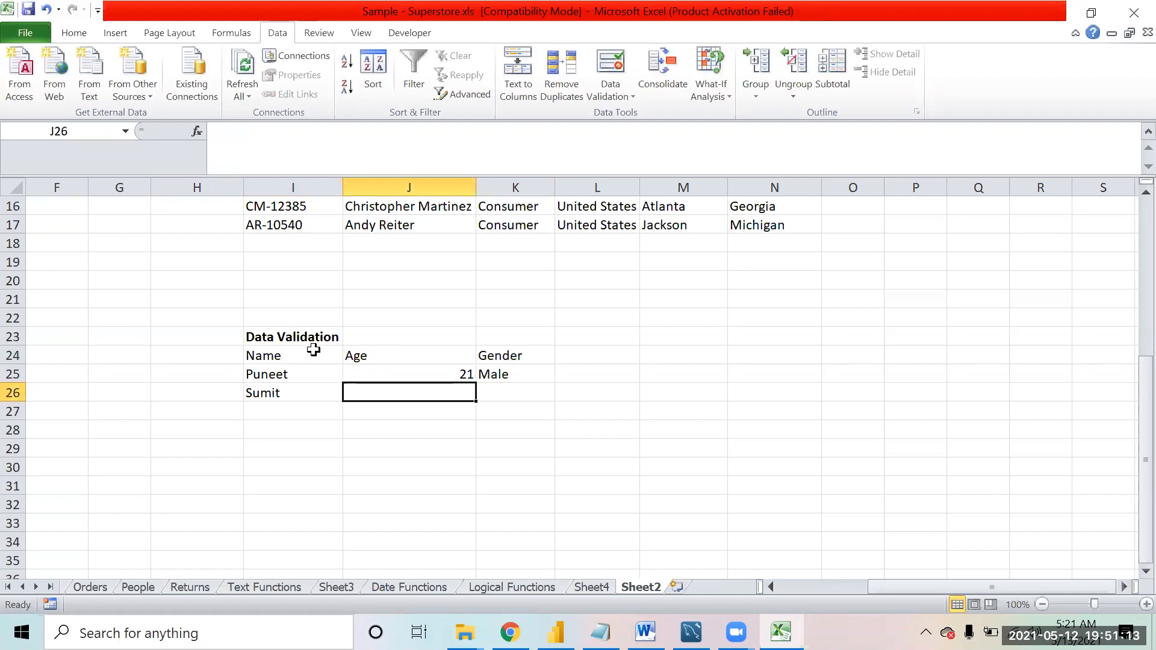
text(twentu)
key(Return)
key(Up)
key(Right)
text(M)
key(BackSpace)
key(Return)
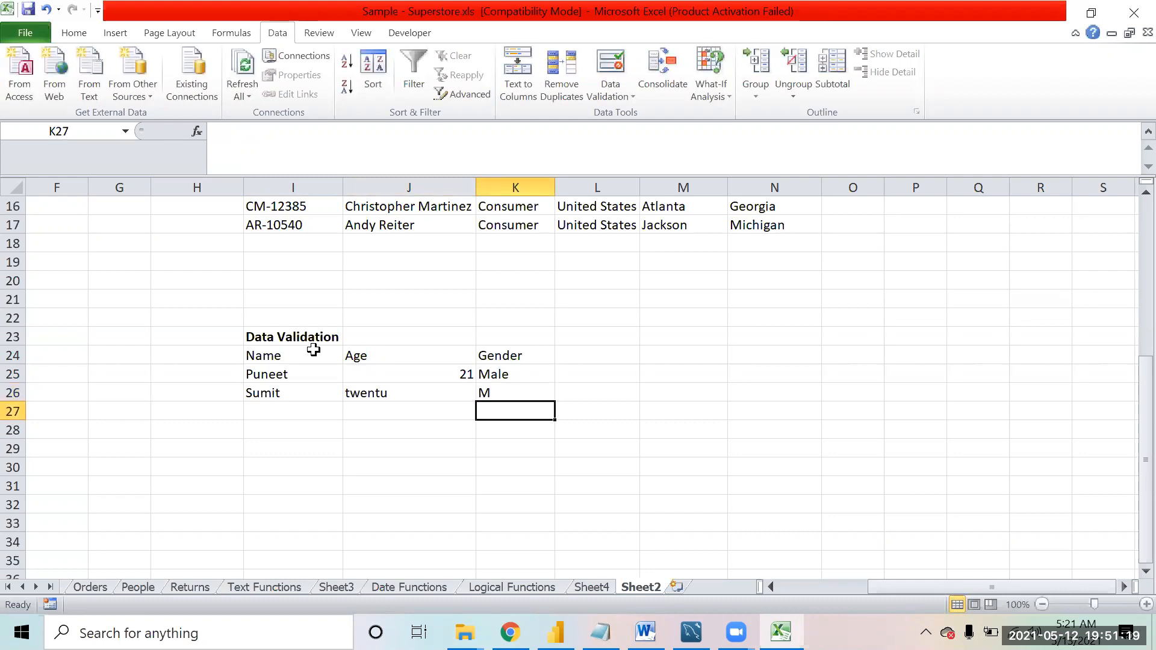
- Enter the third person's name in cell I27
key(Down)
key(Left)
key(Left)
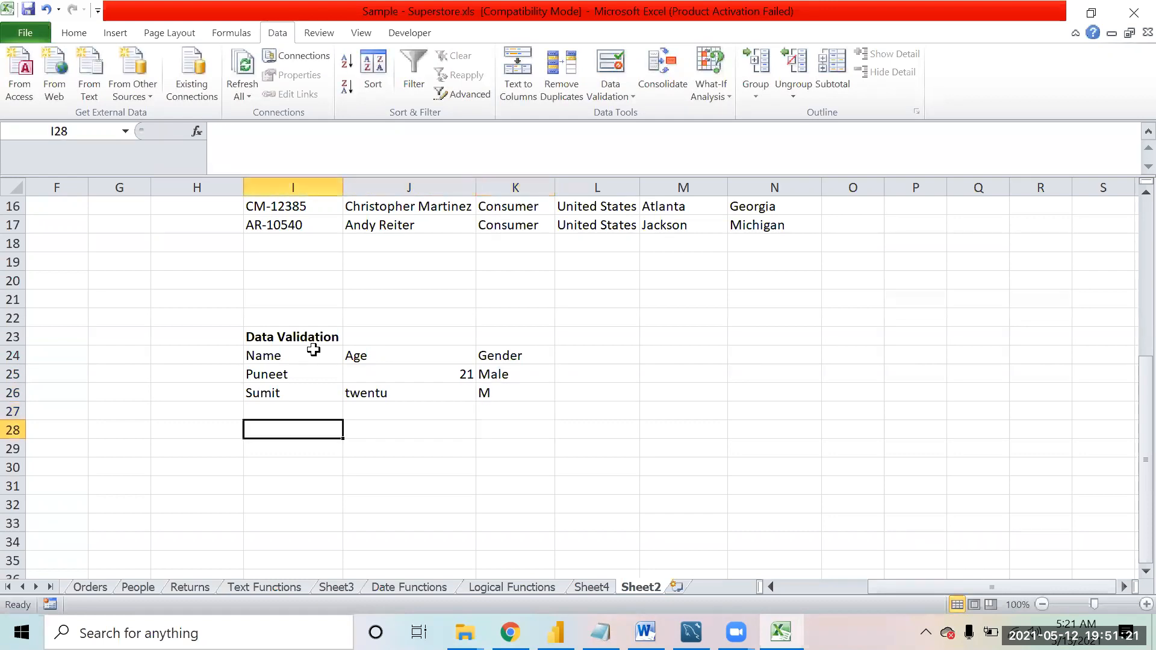
key(Up)
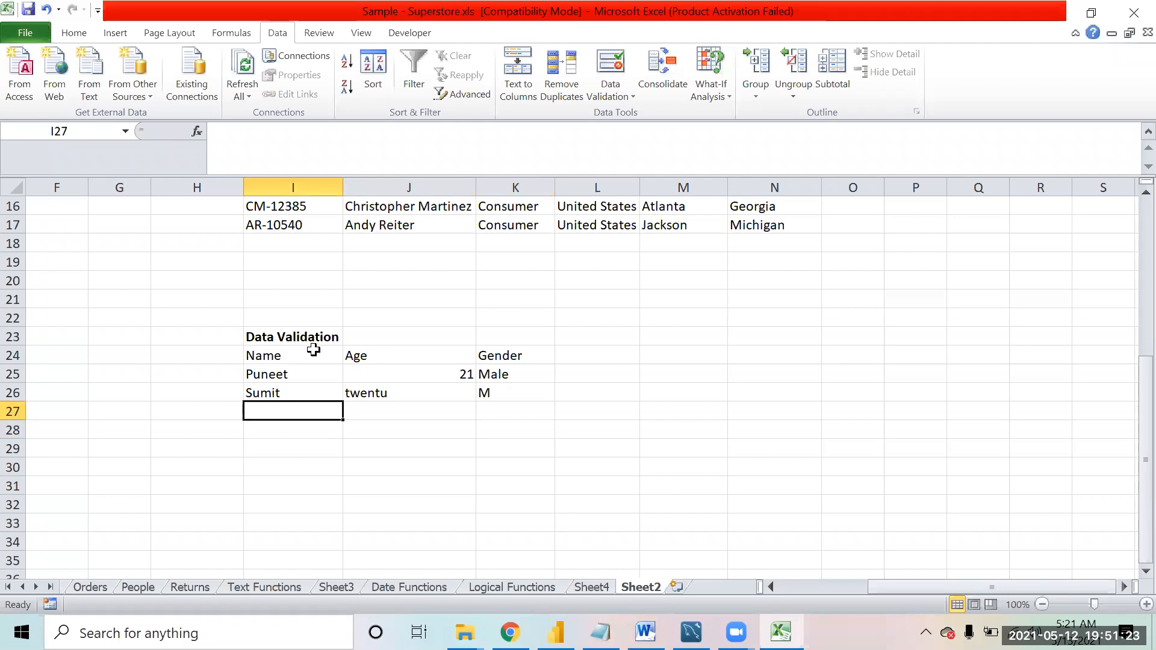
text(Susane)
key(Return)
- Enter age 23 and gender F in row 27, and the alternative spelling Female in cell K28
key(Up)
key(Right)
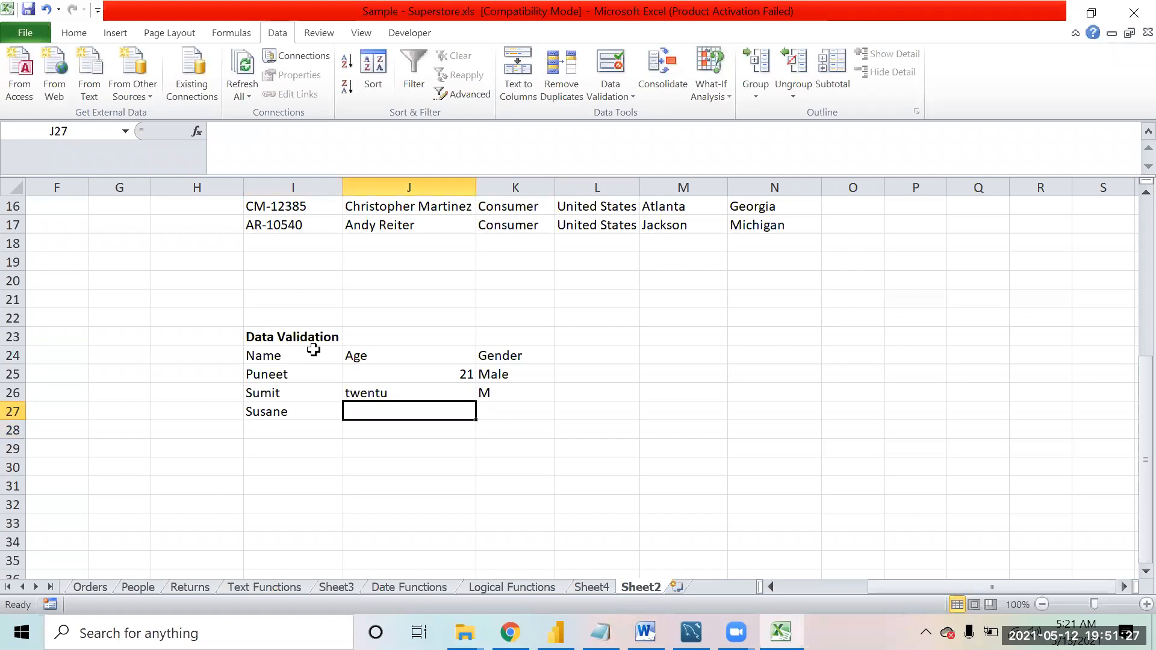
text(23)
key(Return)
key(Up)
key(Right)
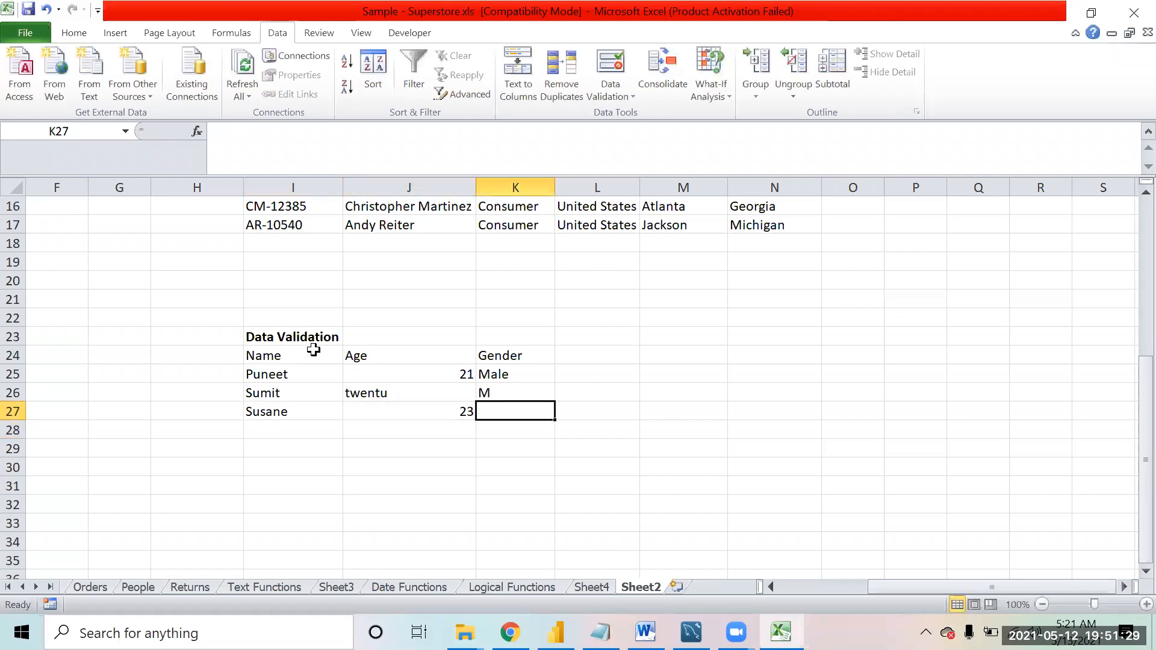
text(F)
key(Return)
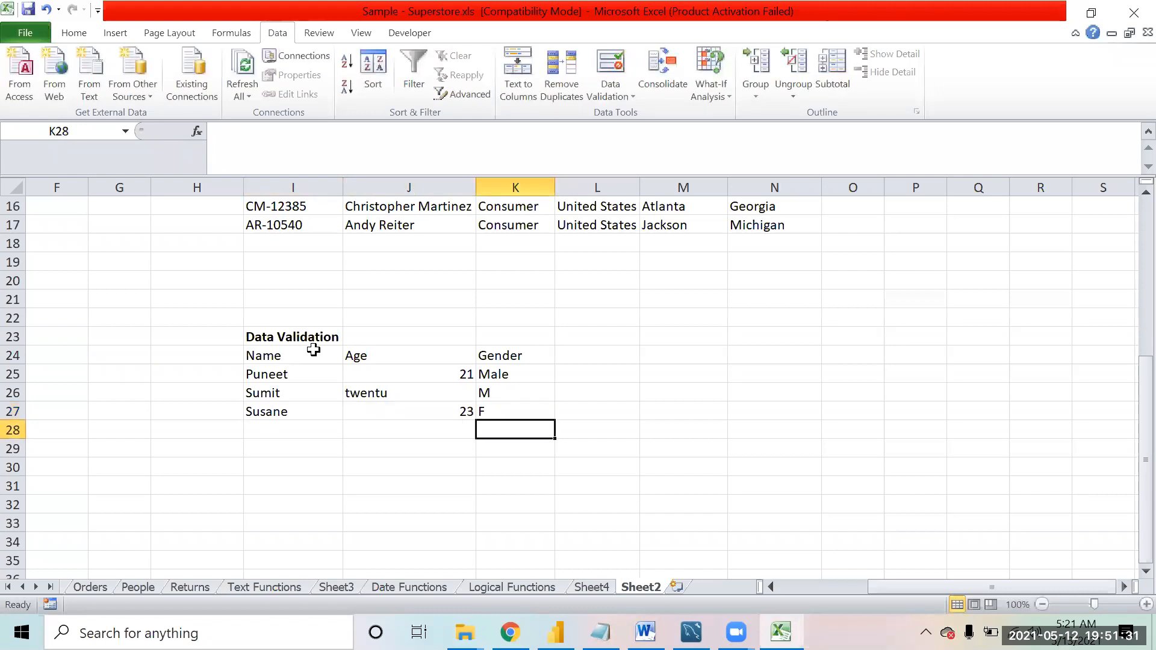
text(Female)
key(Return)
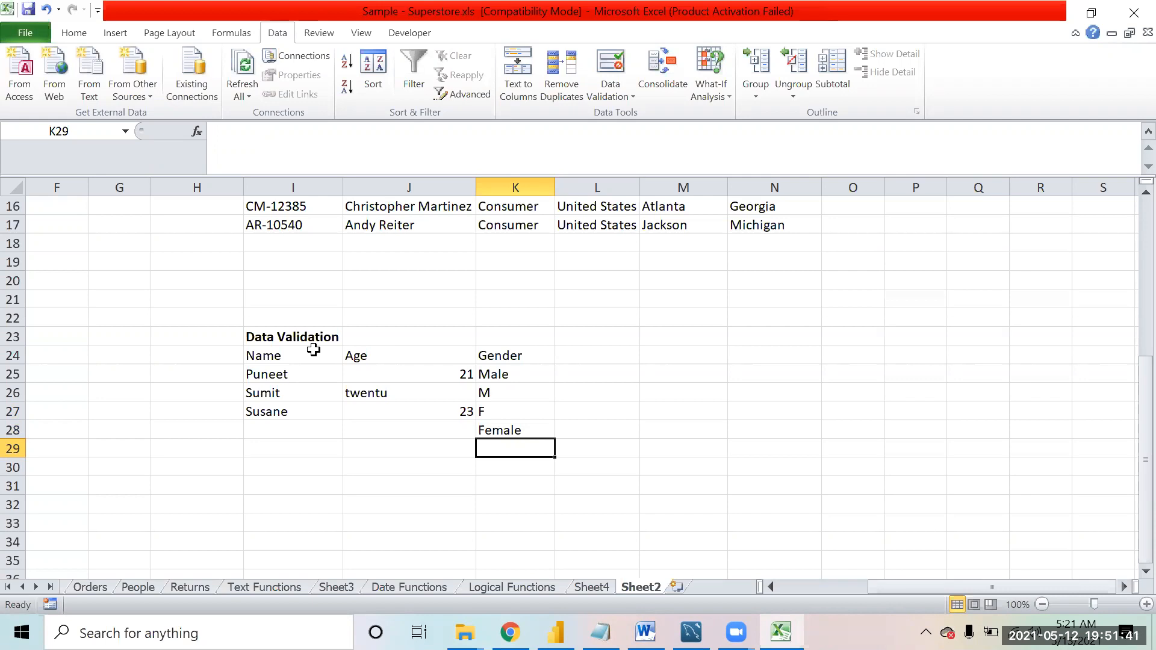
- Clear the sample entries under Age and Gender in the range J25:L36
drag(369, 377, 623, 592)
key(Delete)
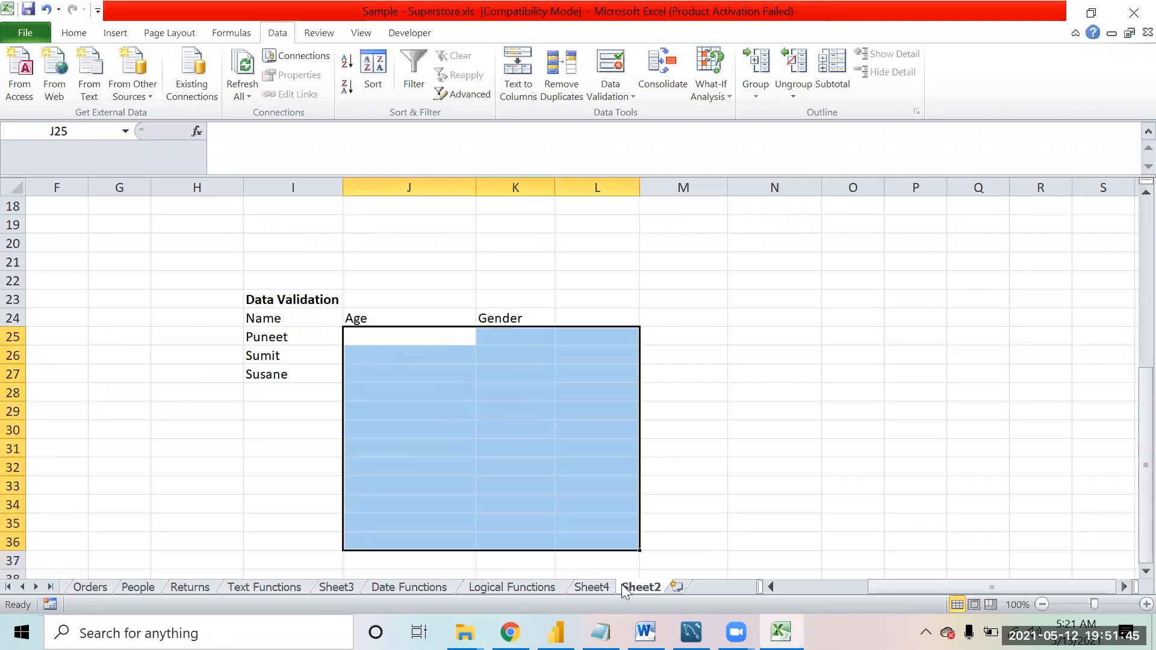
key(Up)
key(Up)
key(Down)
key(Down)
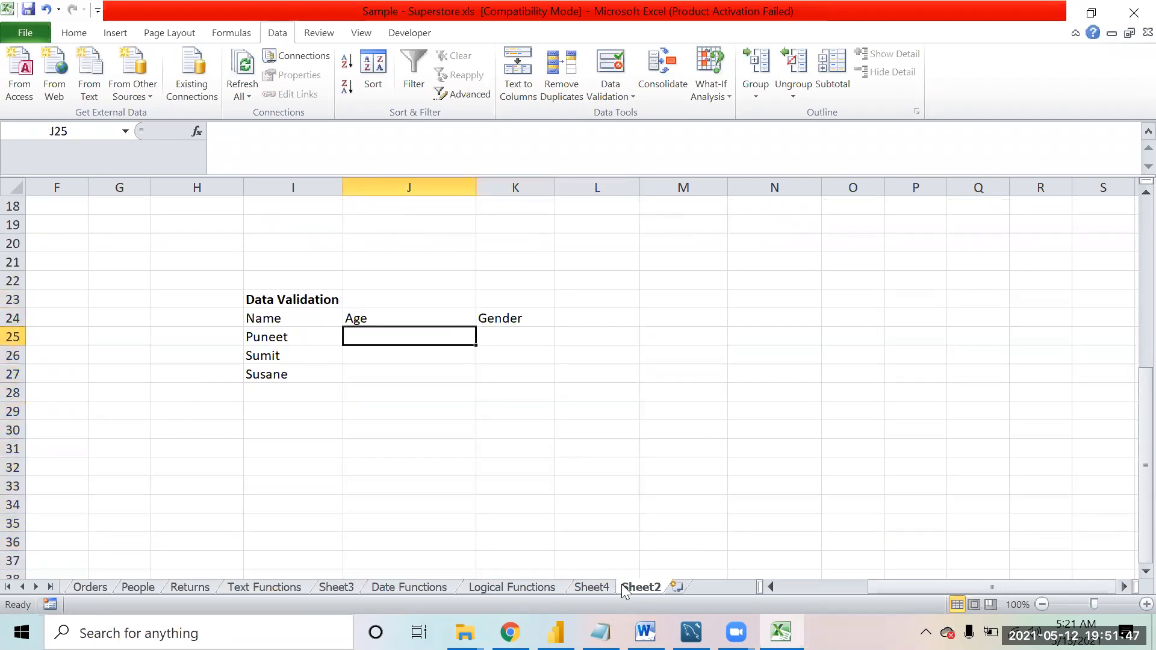
- Examine the empty Age cells J25:J32 and the empty Gender cells from K25 down as candidates for validation
key(shift+Down)
key(shift+Down)
key(shift+Down)
key(shift+Down)
key(shift+Down)
key(shift+Down)
key(shift+Down)
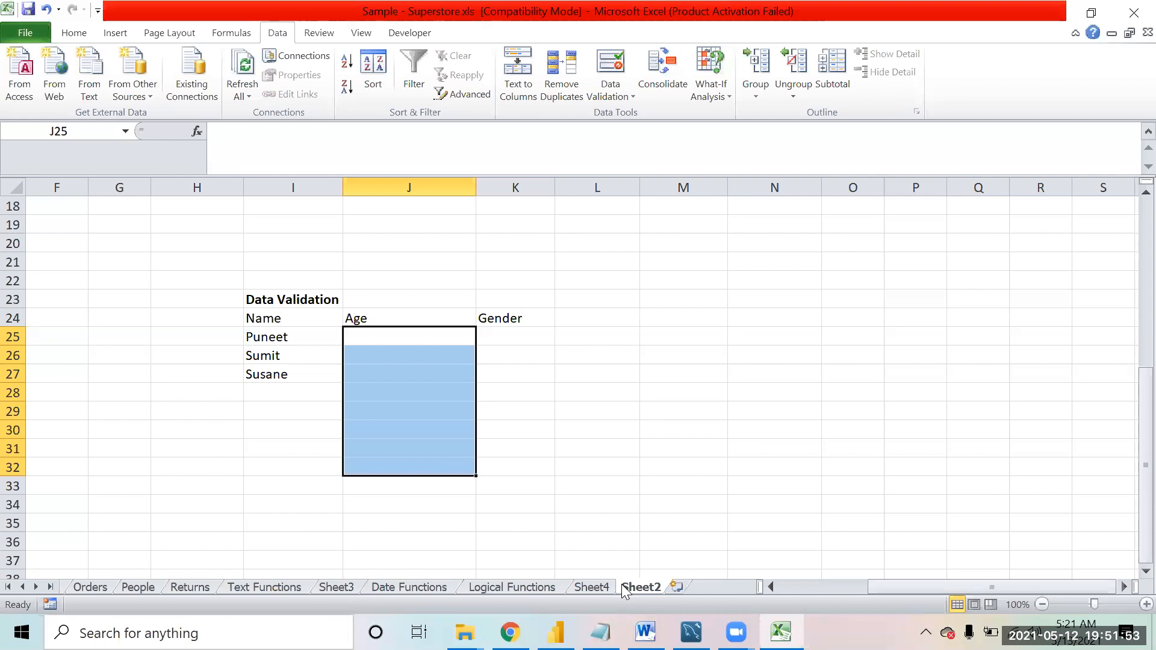
key(Right)
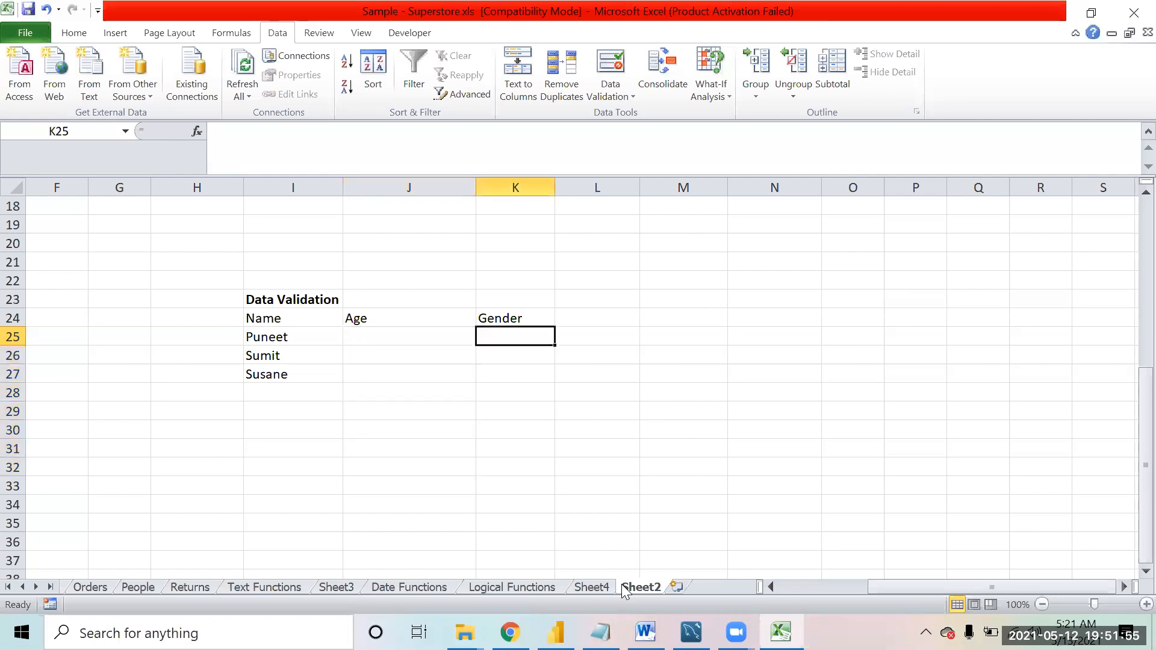
key(shift+Down)
key(shift+Down)
key(shift+Down)
key(shift+Down)
key(shift+Down)
- List the allowed gender values M and F in cells O25 and O26
key(Right)
key(Right)
key(Right)
key(Right)
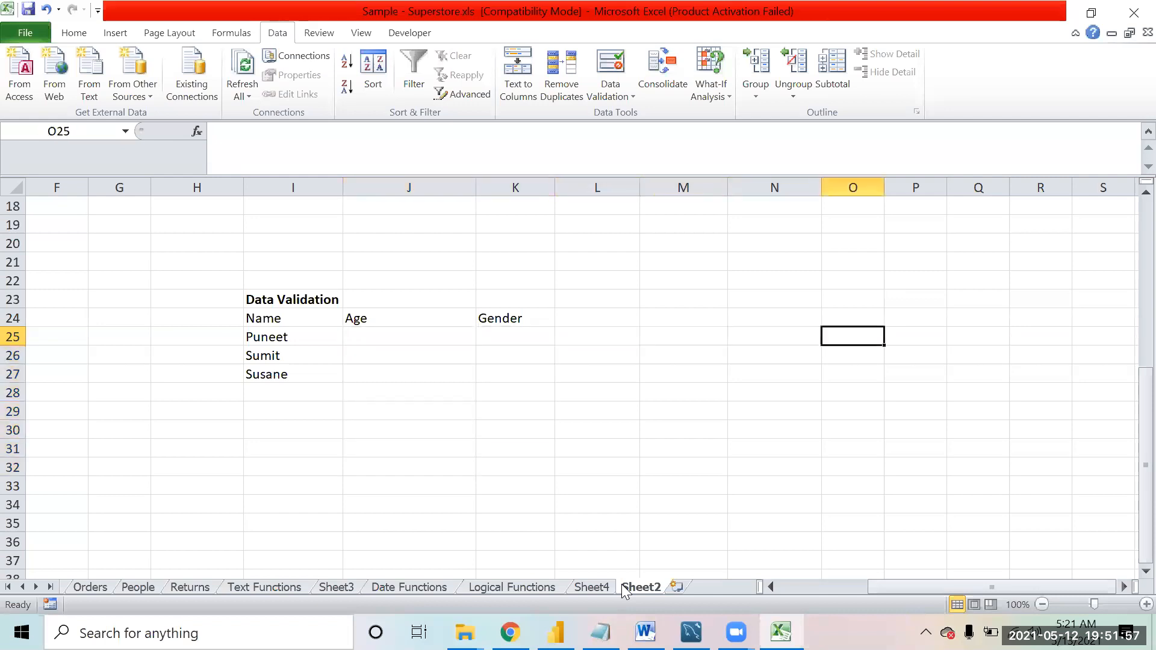
text(M)
key(Return)
text(F)
key(Return)
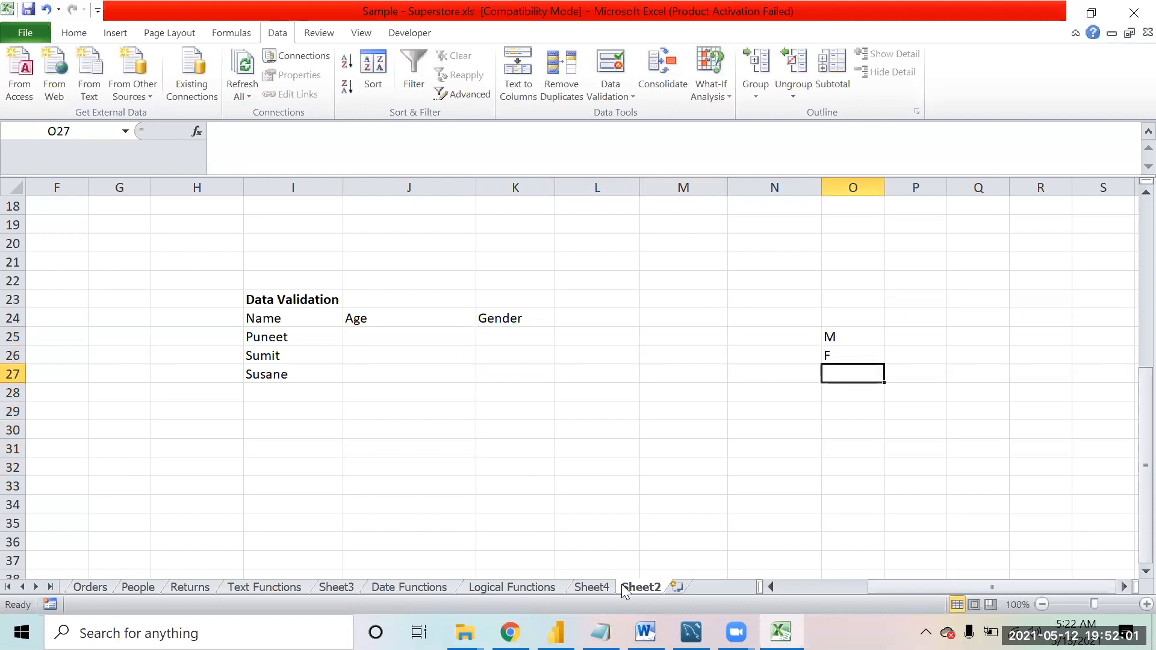
- Examine the allowed gender values in O25 and O26 and the empty cells back to the Age column in row 25
key(Up)
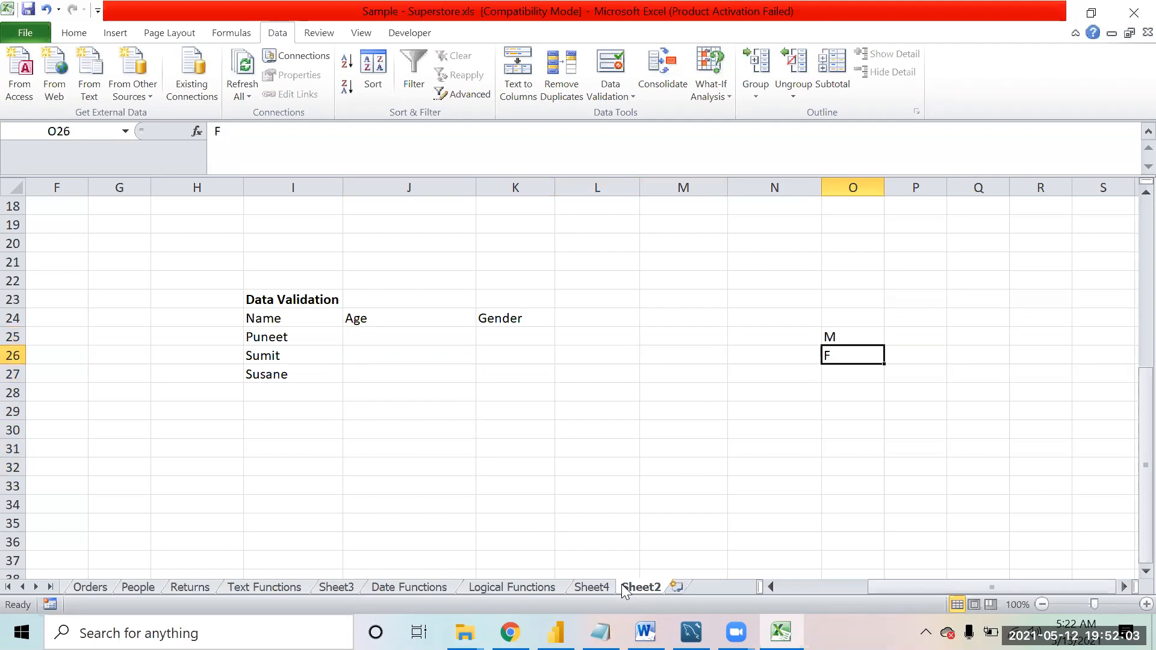
key(Up)
key(Down)
key(Up)
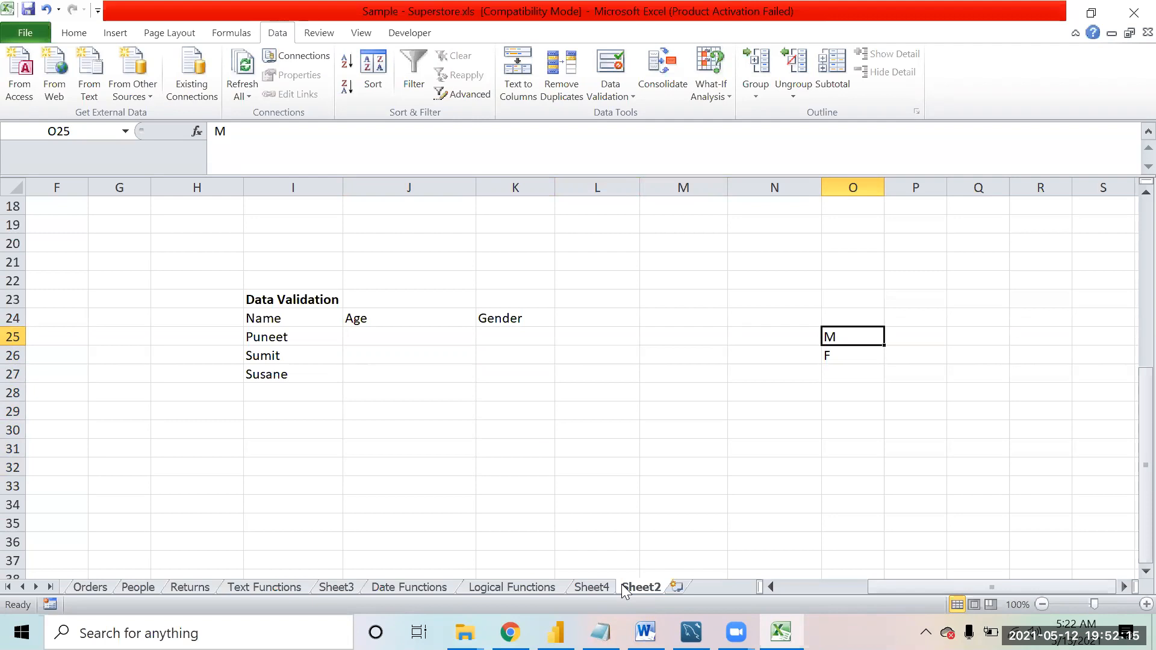
key(Left)
key(Left)
key(Left)
key(Left)
key(Left)
key(Left)
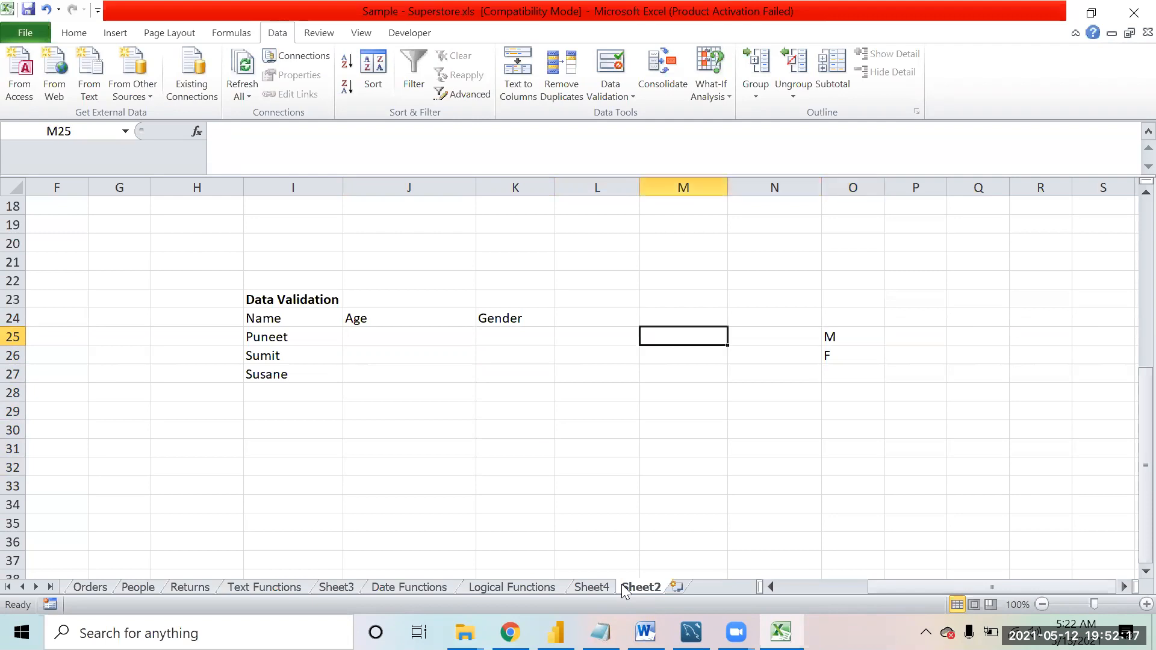
key(Right)
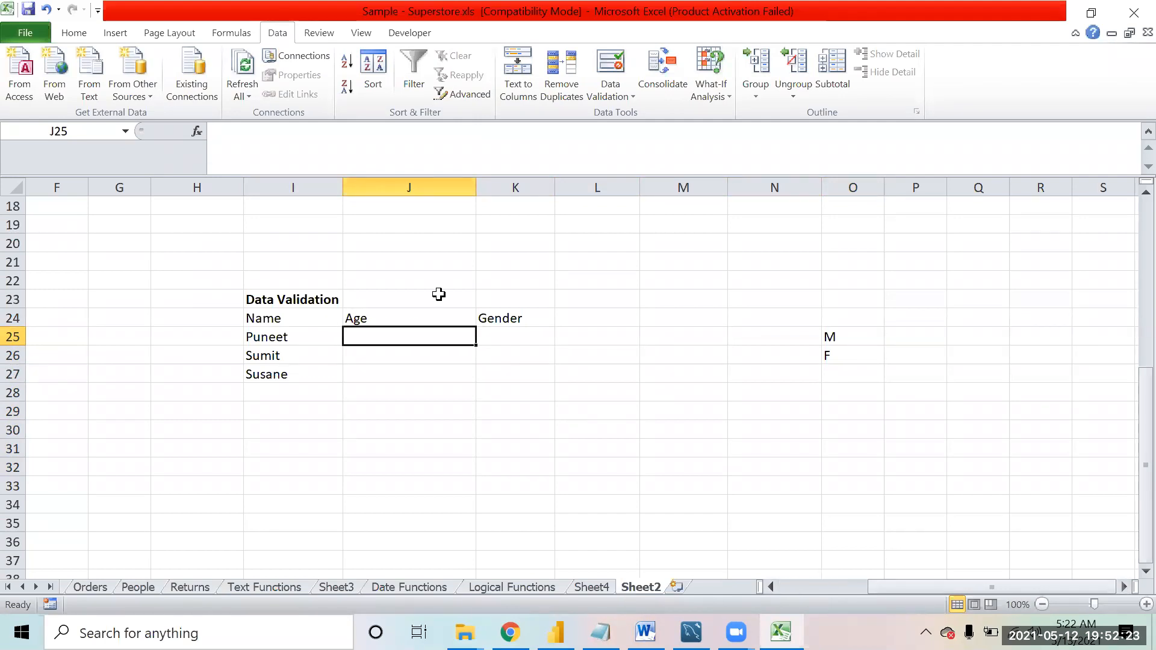
- Restrict the Age cells J25:J35 with data validation to whole numbers greater than 0
click(613, 95)
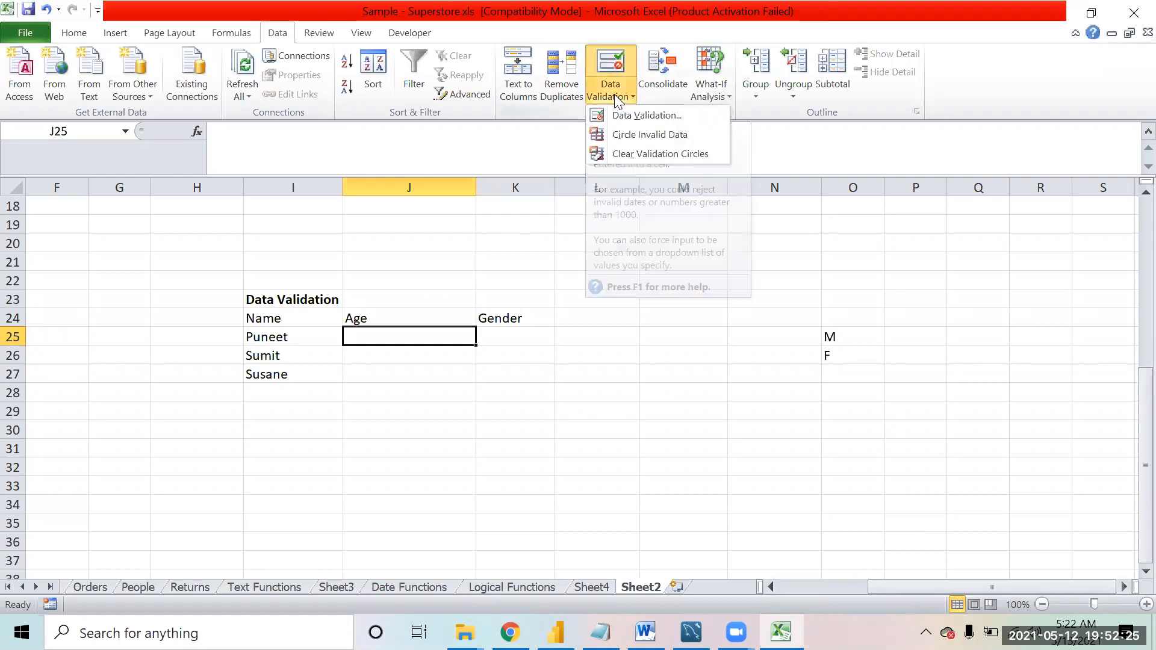
click(443, 340)
key(shift+Down)
key(shift+Down)
key(shift+Down)
key(shift+Down)
key(shift+Down)
key(shift+Down)
key(shift+Down)
key(shift+Down)
key(shift+Down)
key(shift+Down)
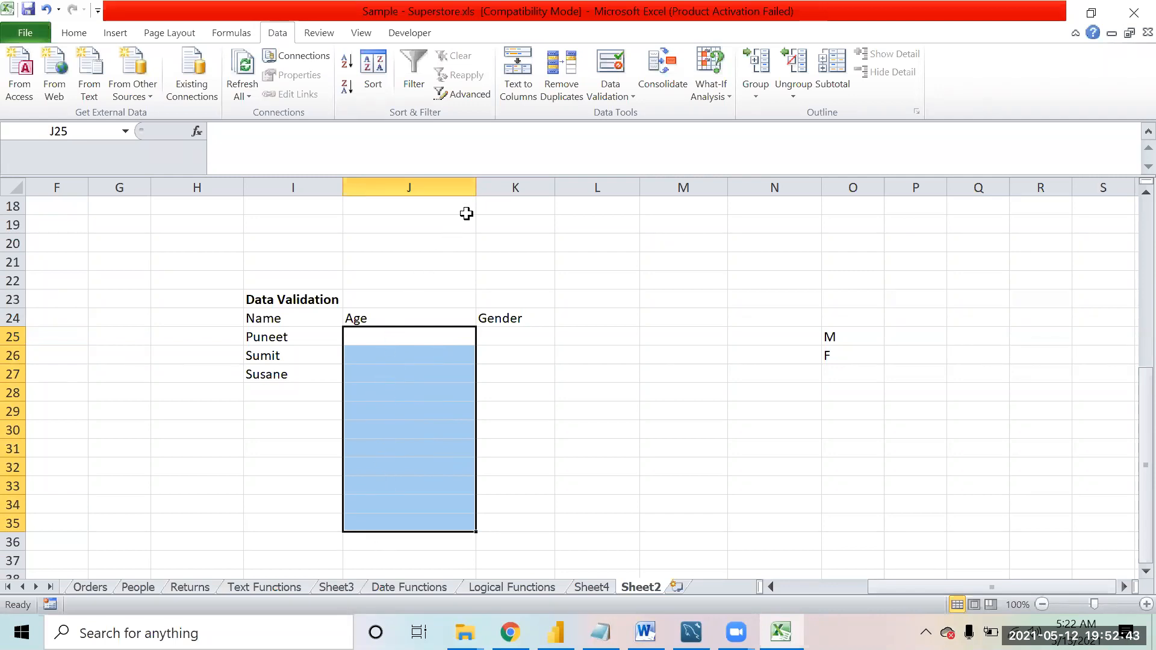
click(627, 95)
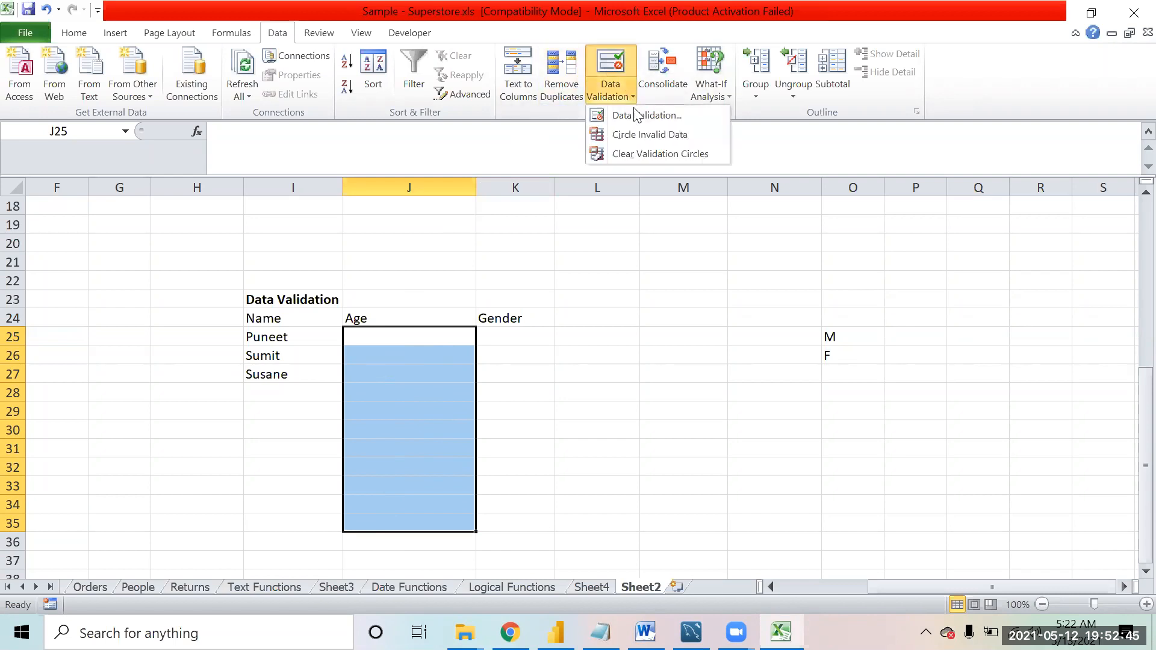
click(637, 115)
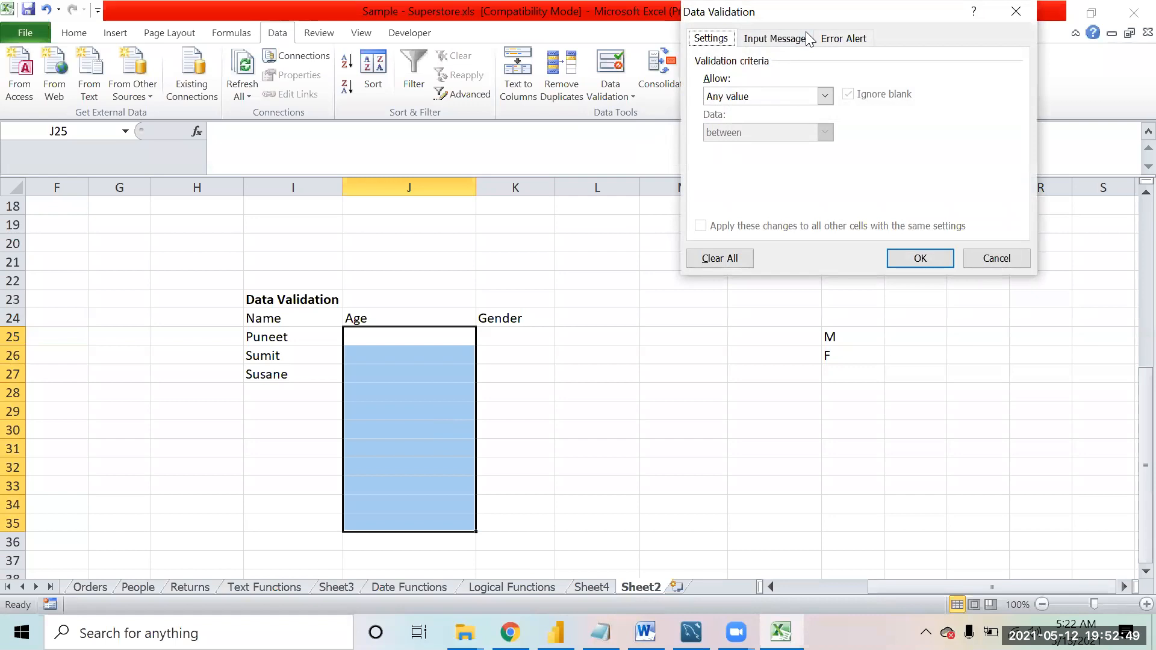
drag(855, 16, 720, 147)
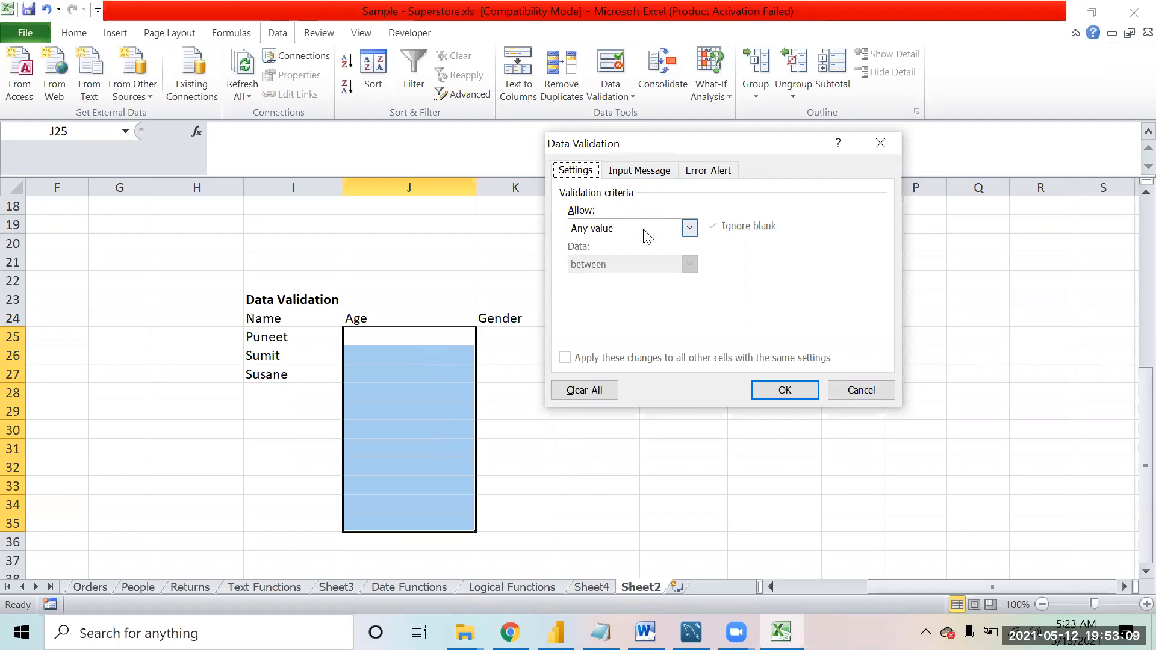
click(691, 235)
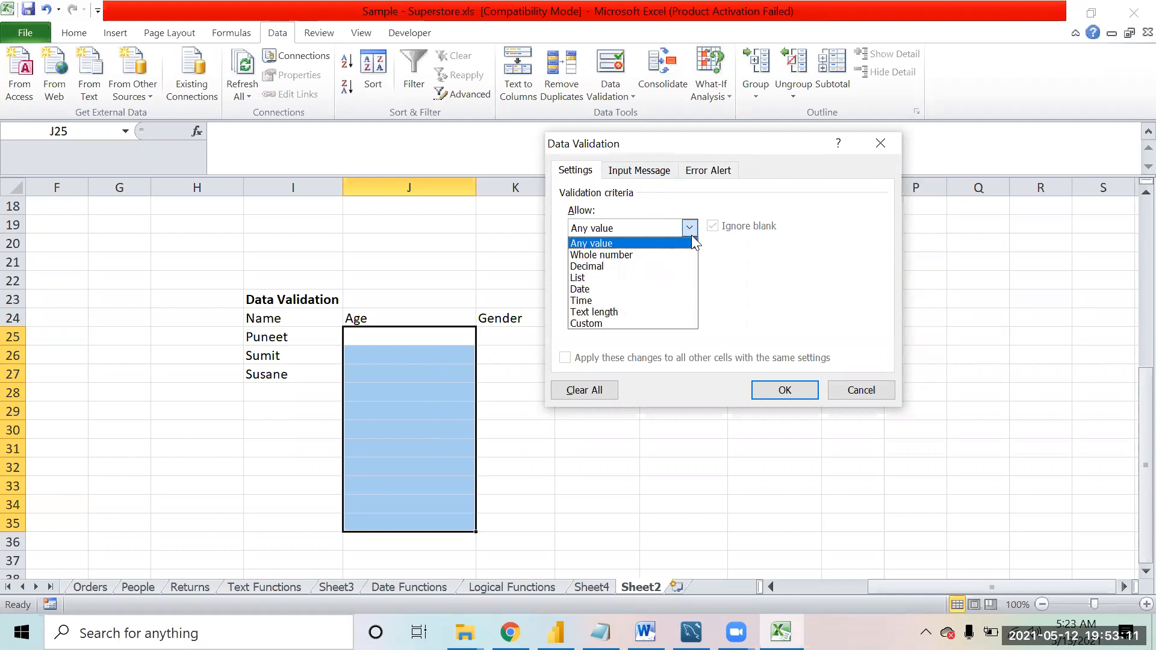
click(652, 256)
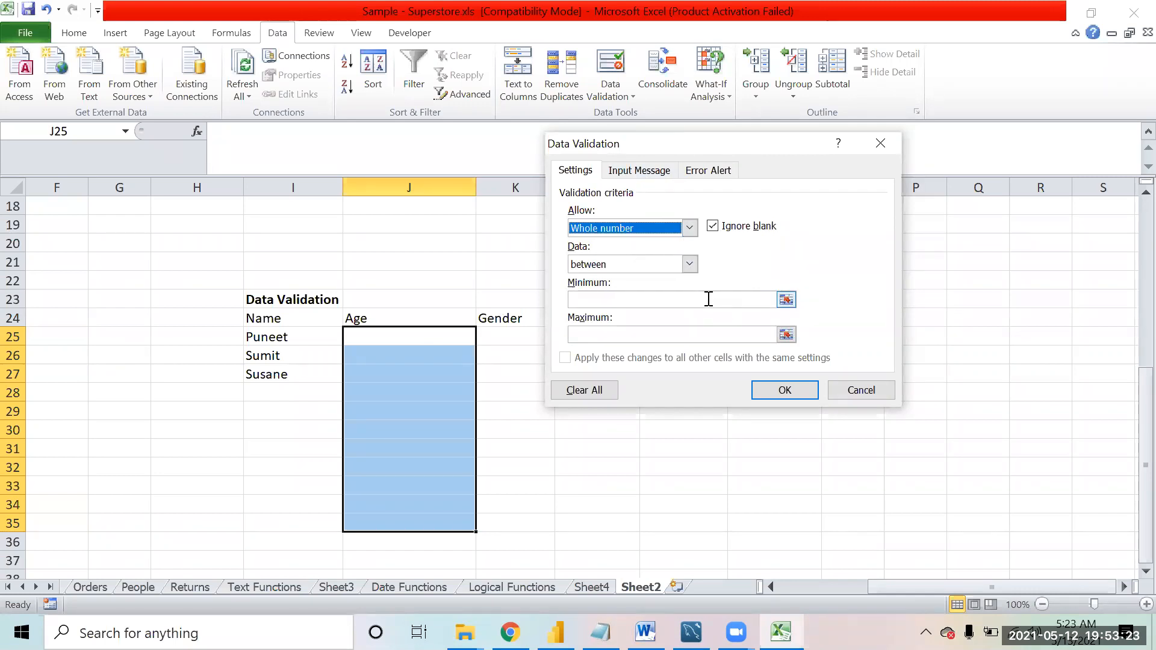
click(690, 264)
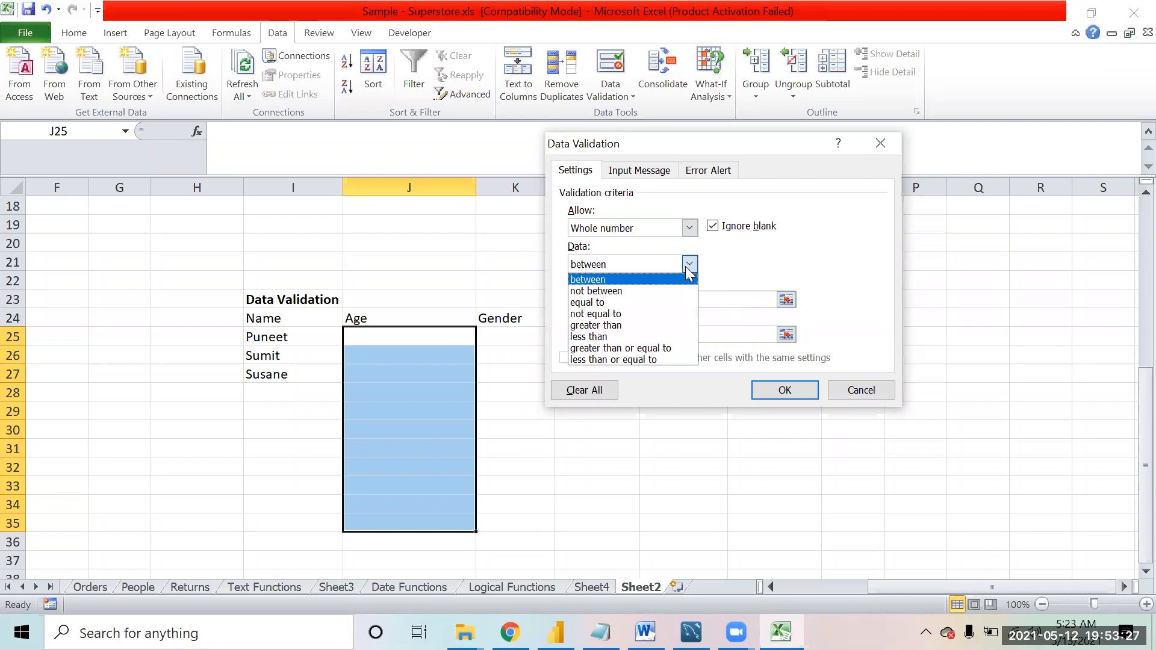
click(640, 324)
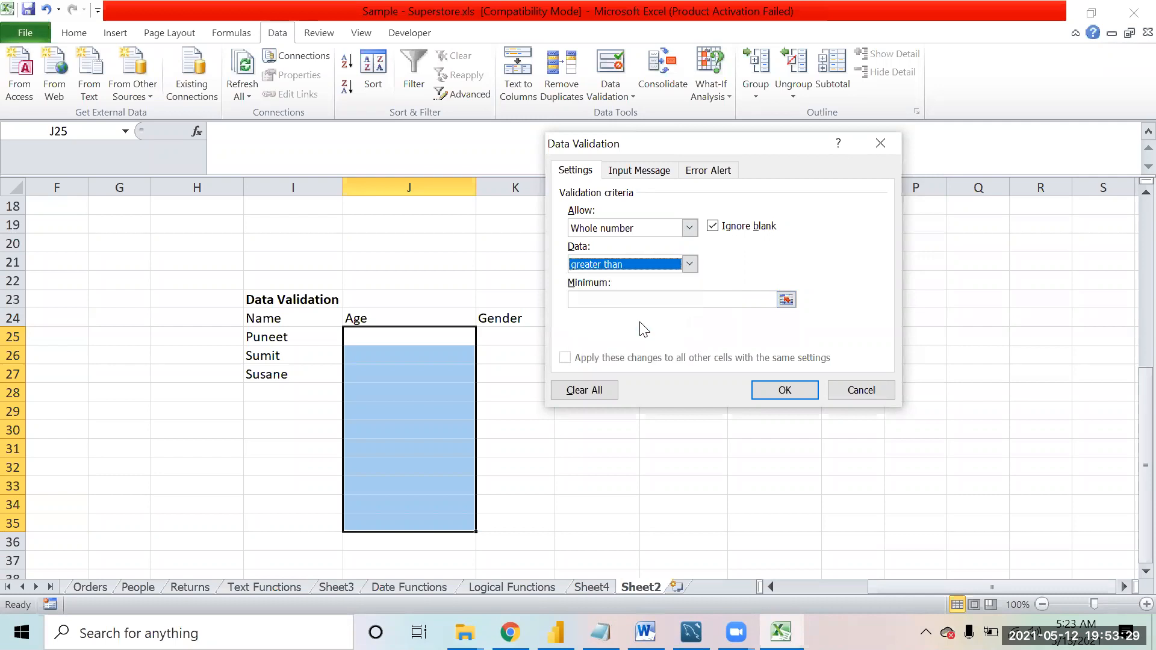
click(614, 301)
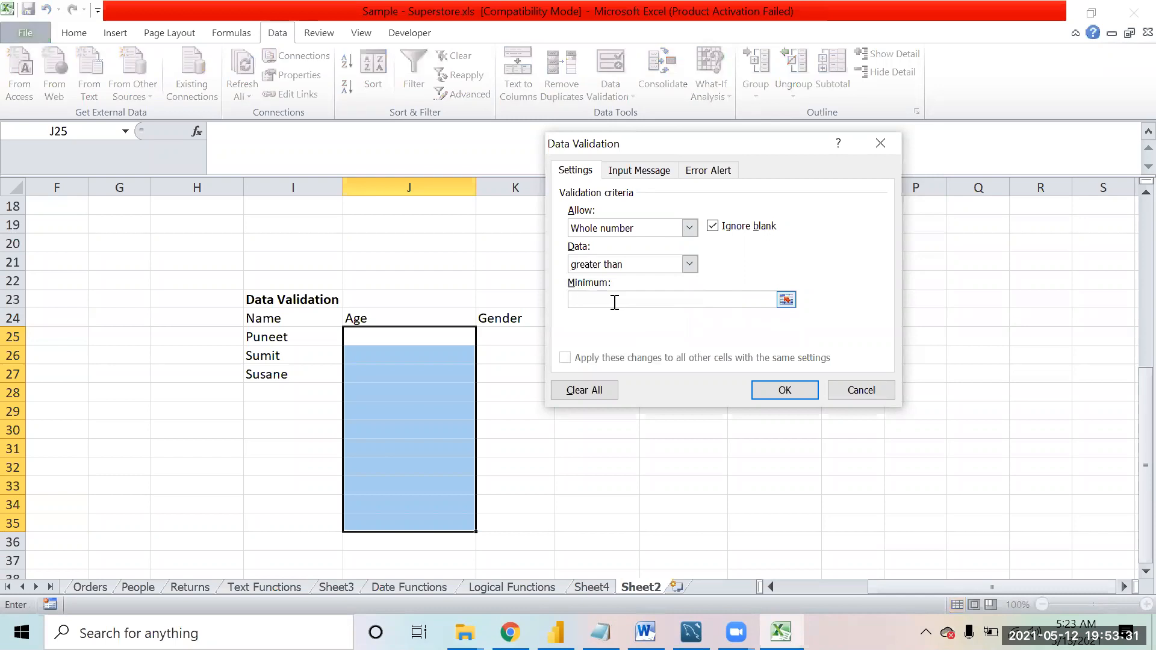
text(0)
click(773, 390)
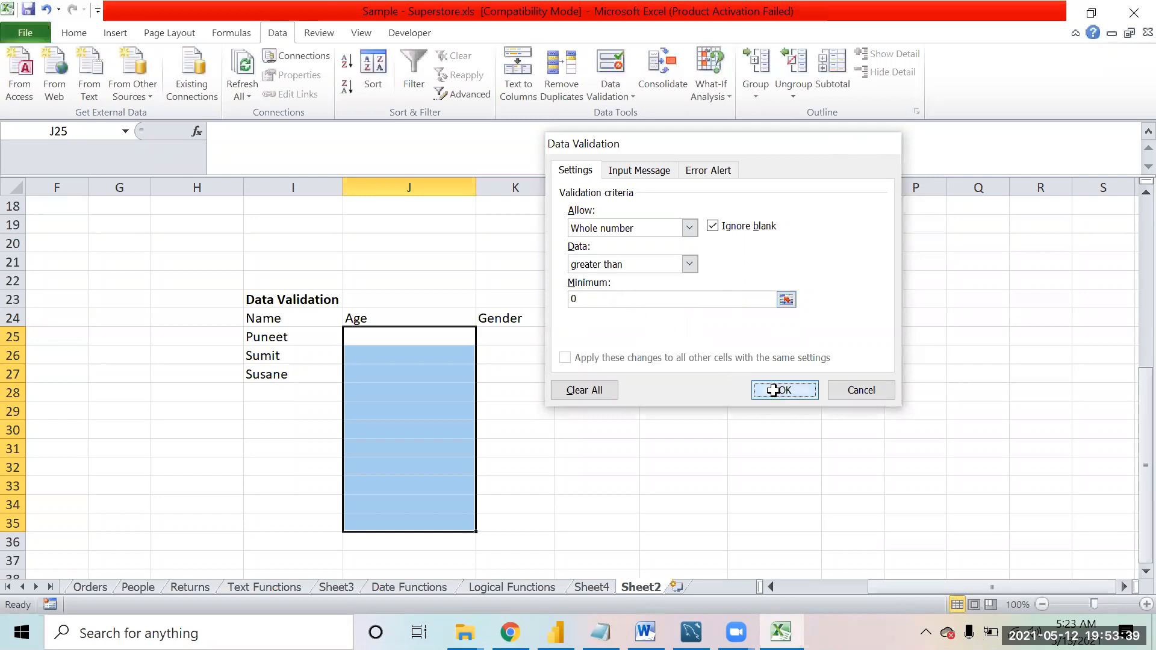
- Enter the valid age 21 in cell J25
click(457, 339)
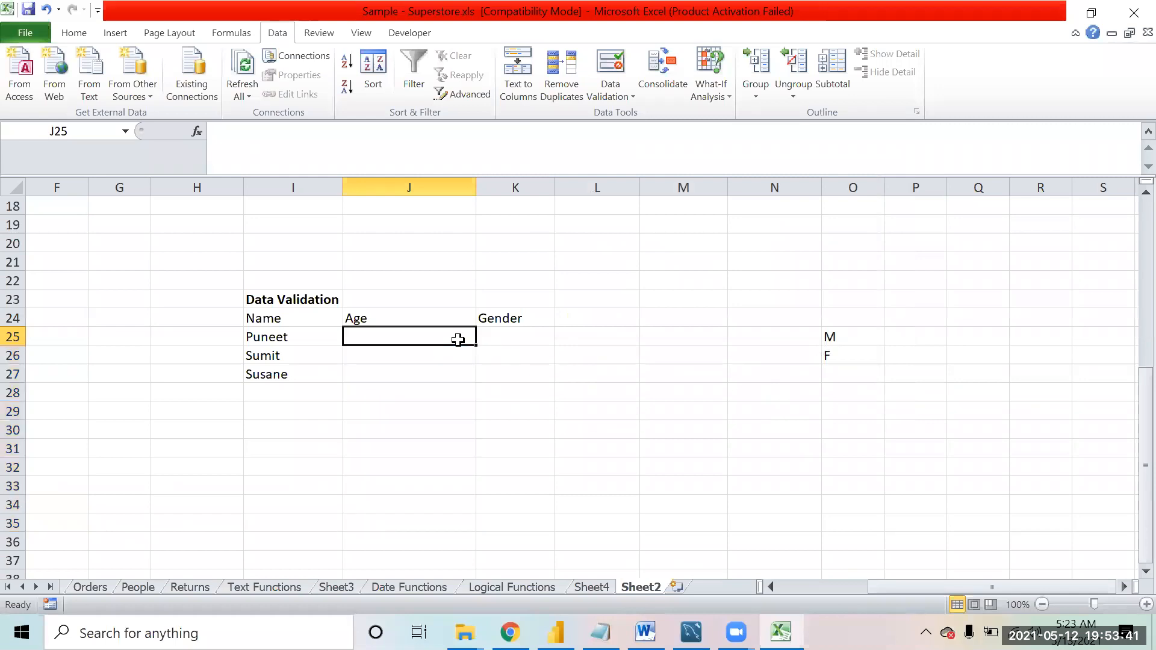
text(21)
key(Return)
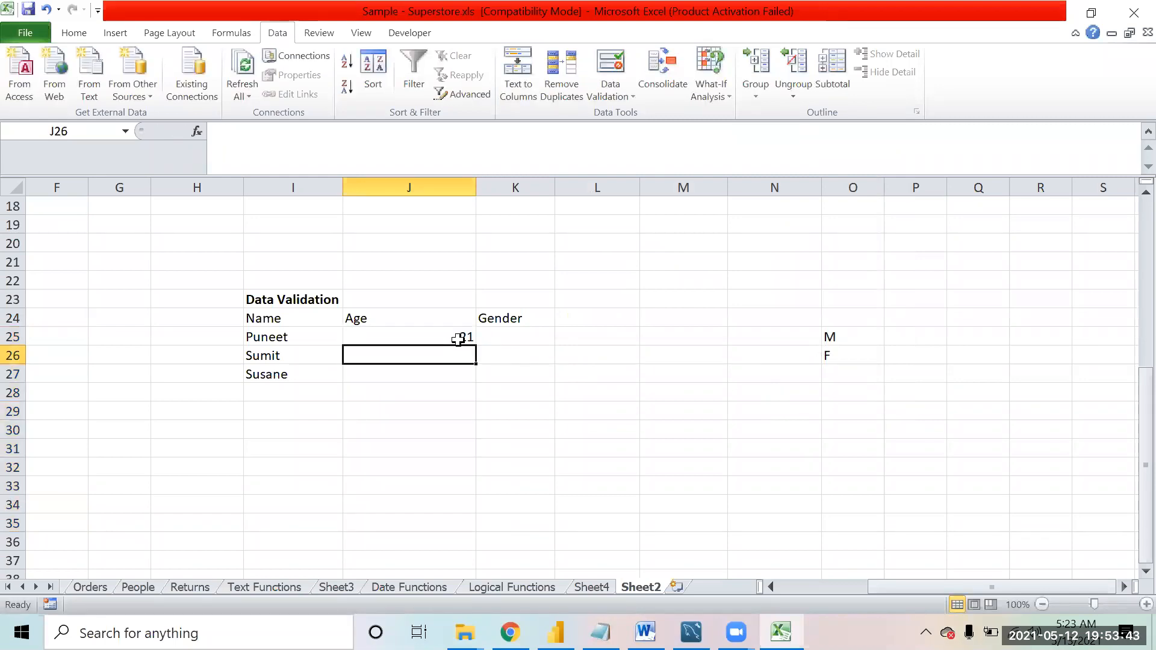
- Test the age rule by trying the text twenty in cell J26, and replace it with 20
text(t)
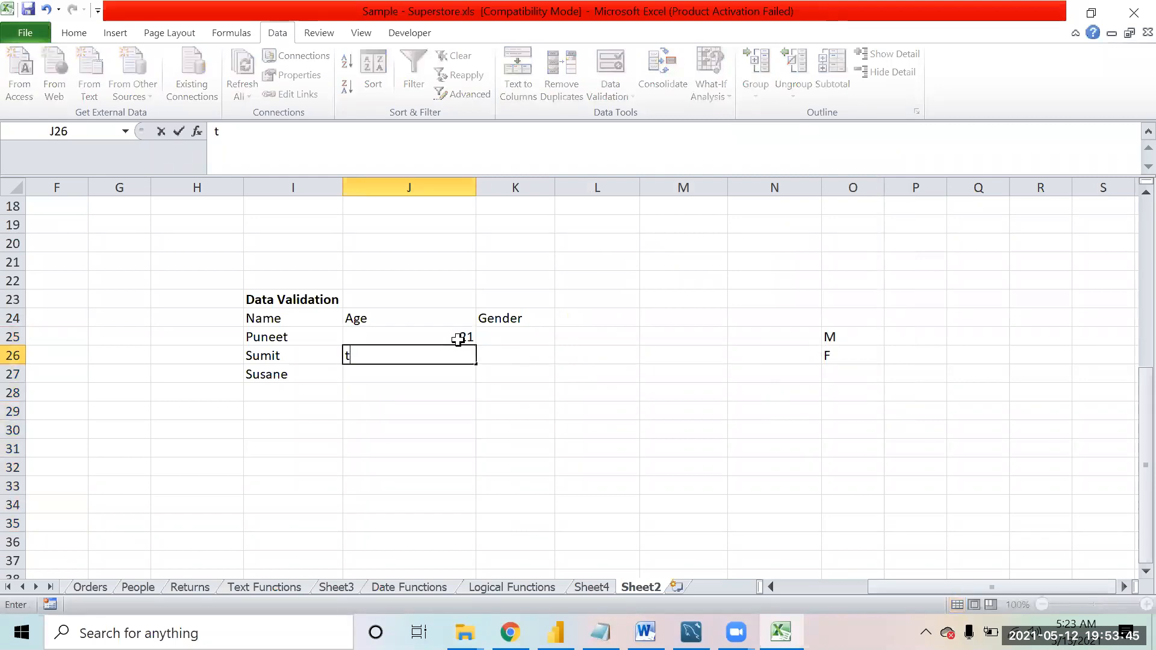
text(wenty)
key(Return)
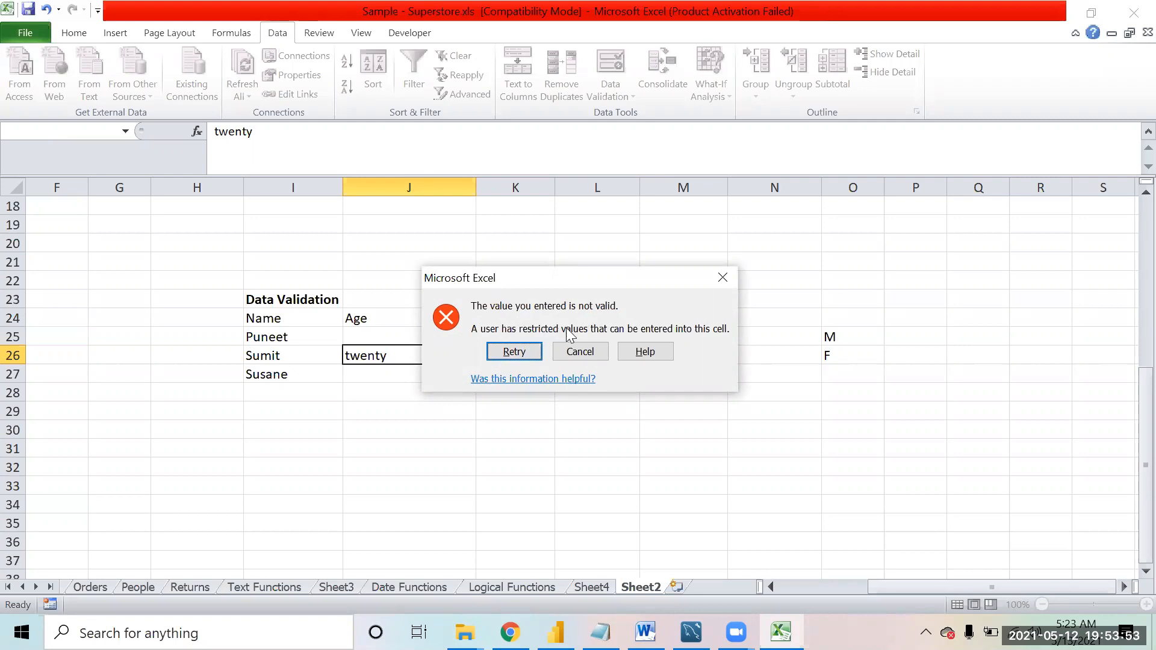
click(513, 352)
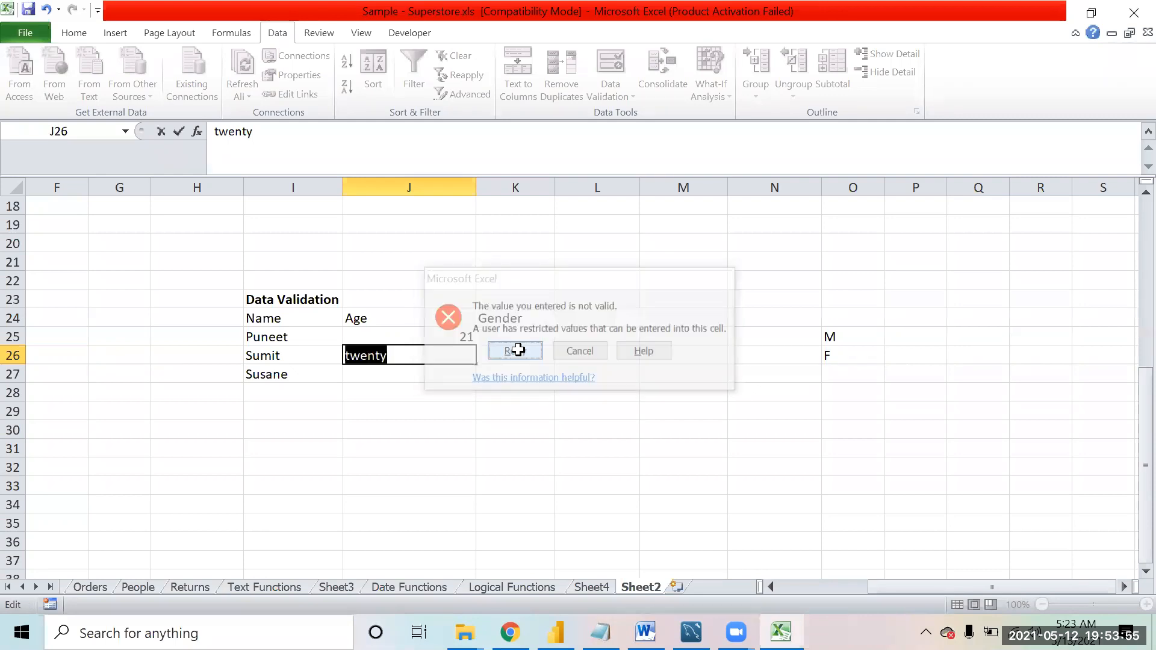
text(20)
key(Return)
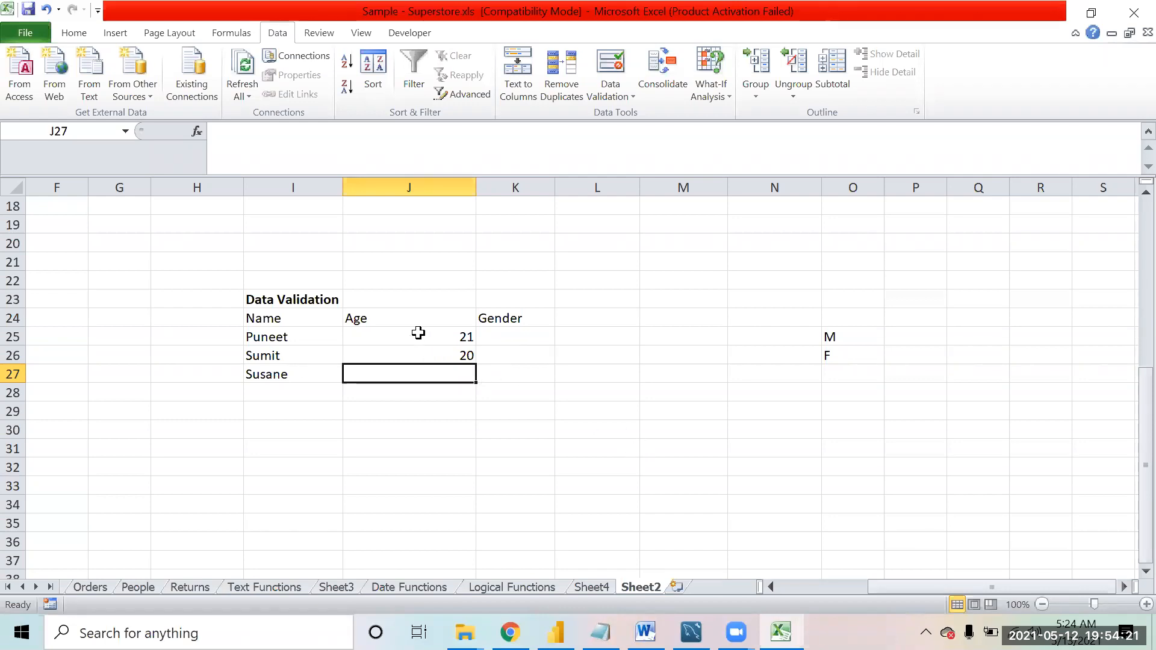
- Test the age rule by trying the letter A in cell J27, and replace it with 22
text(A)
key(Delete)
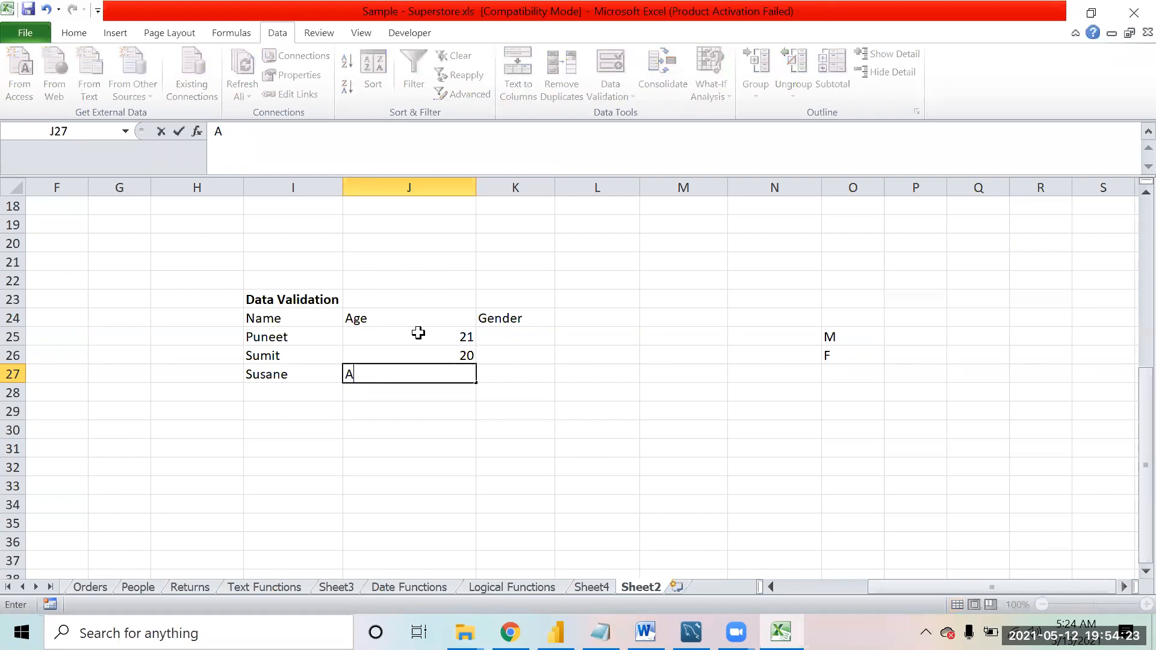
key(Return)
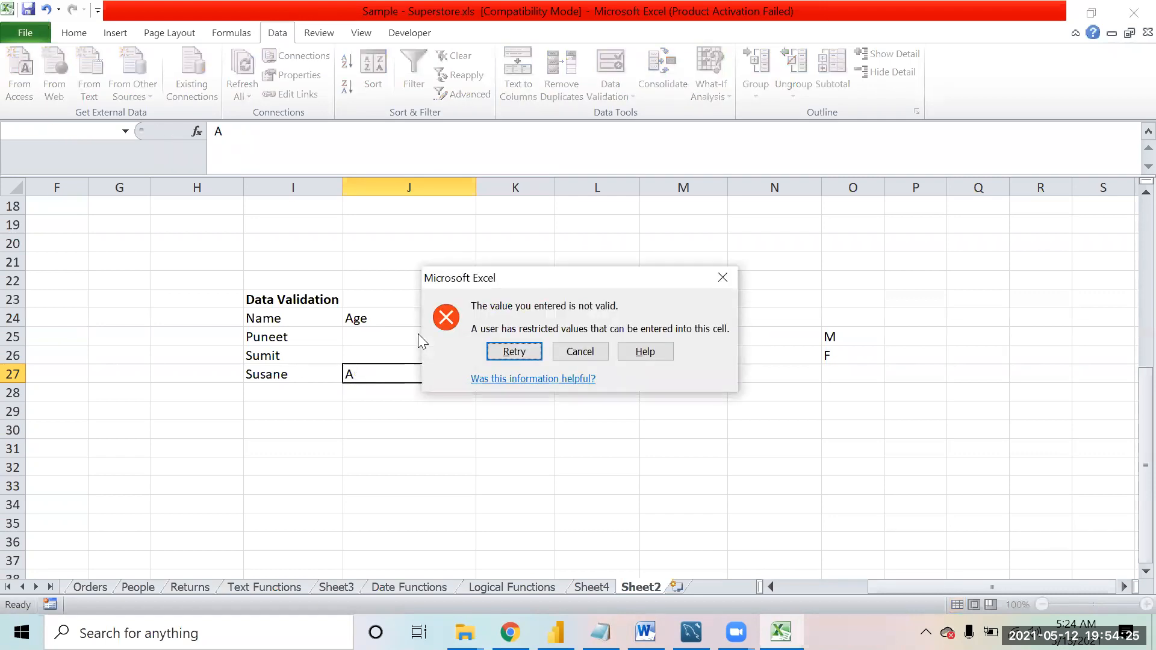
key(Return)
text(22)
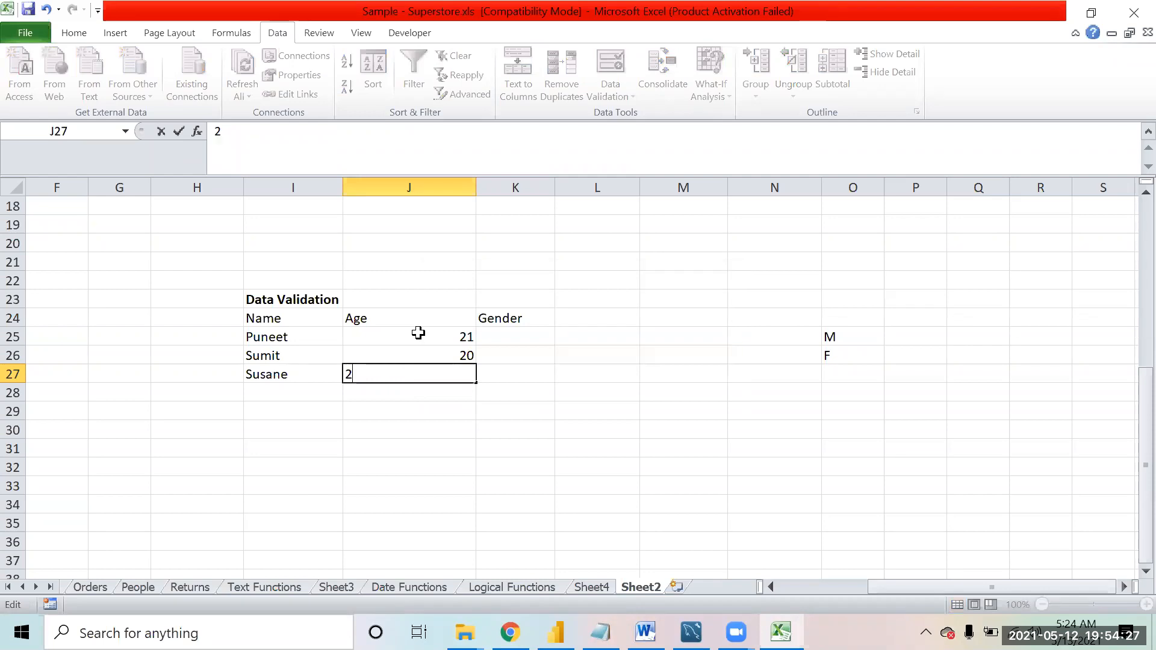
key(Return)
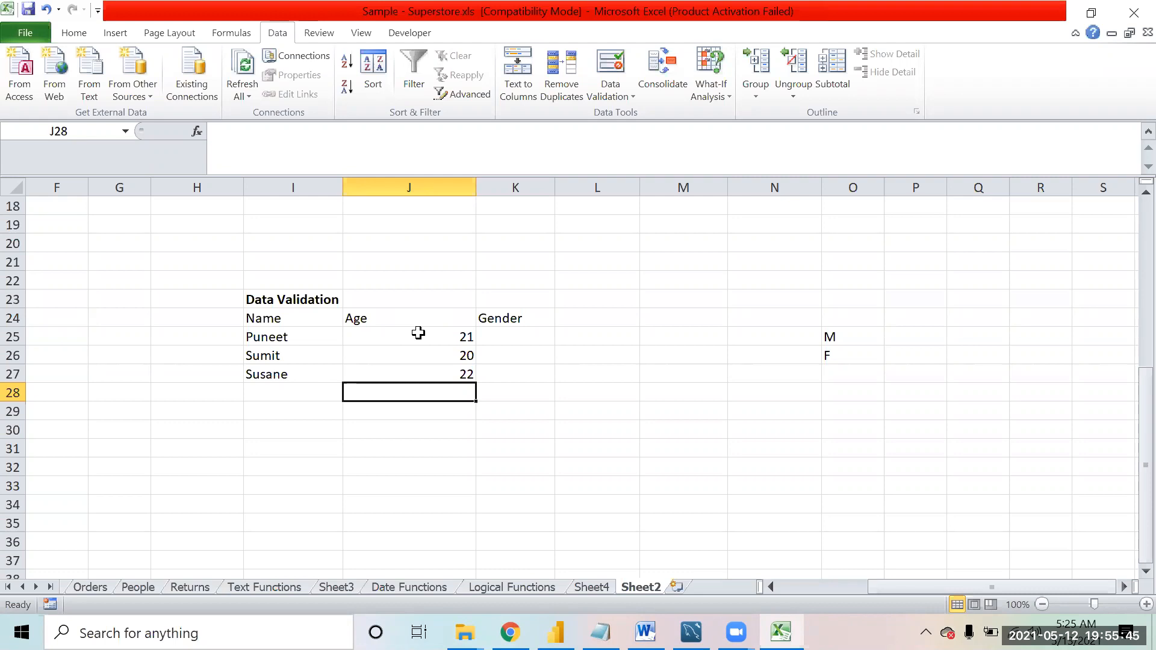
key(Up)
key(Up)
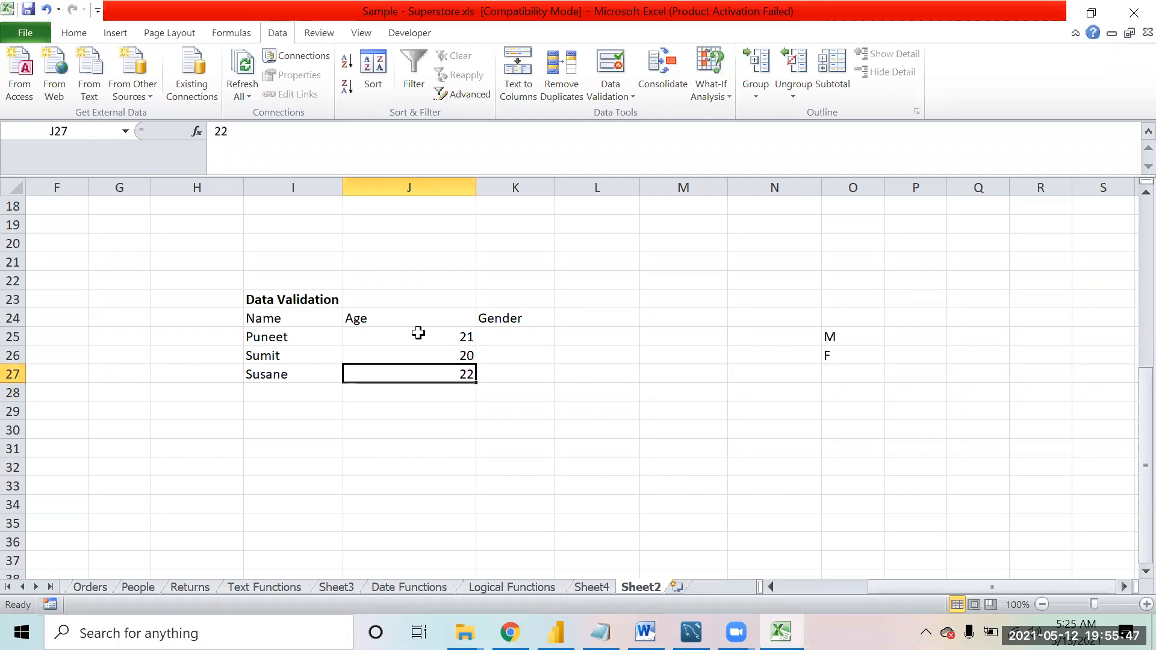
key(Up)
key(Down)
key(Down)
key(Up)
key(Up)
key(Up)
key(Right)
click(621, 96)
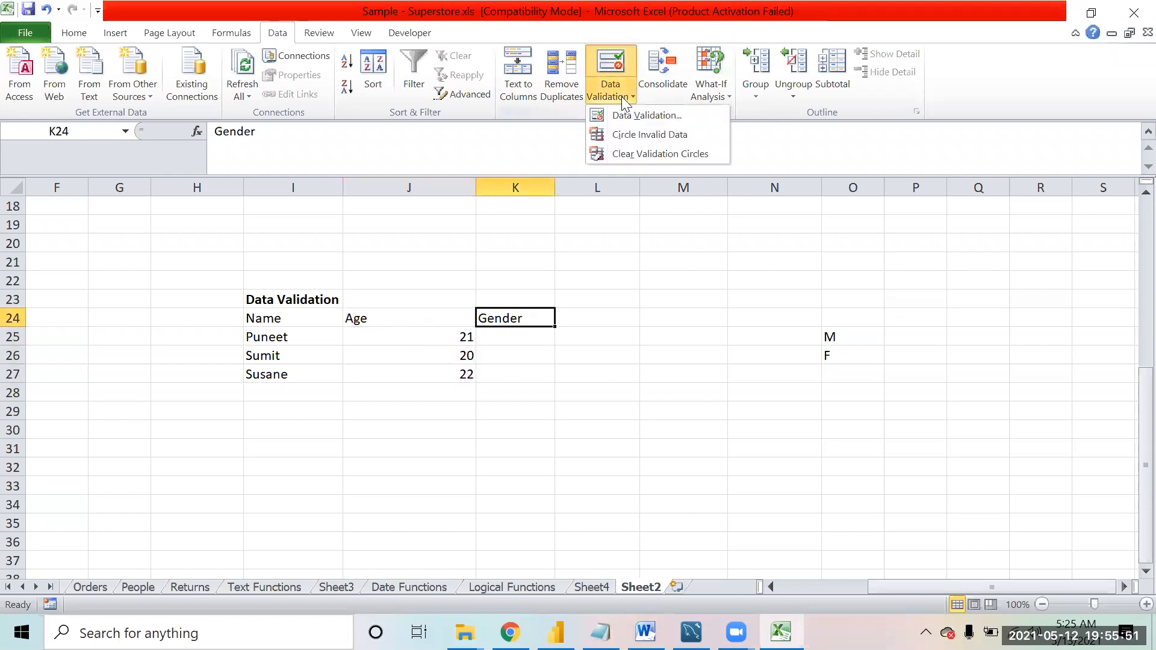
click(629, 109)
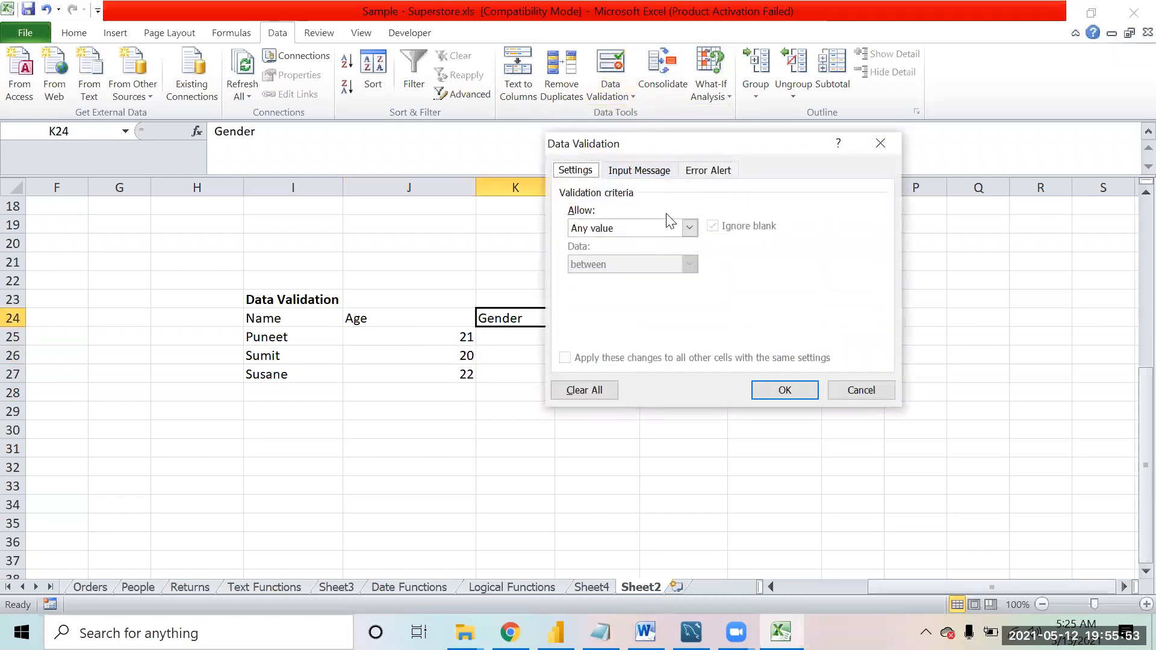
click(688, 228)
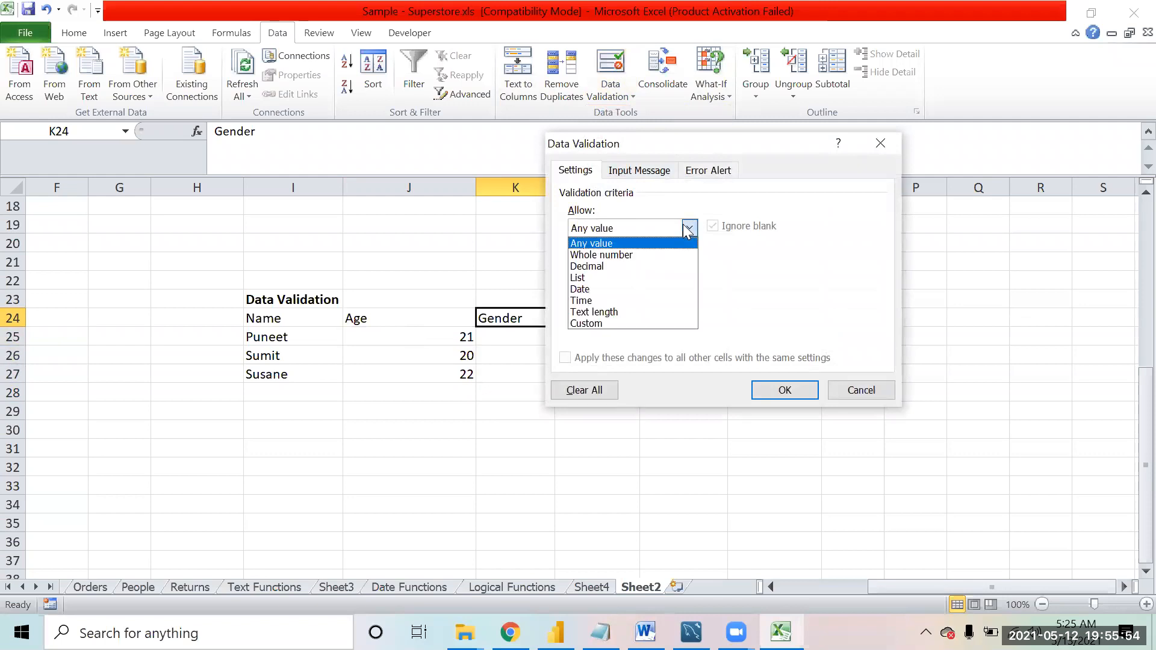
click(595, 277)
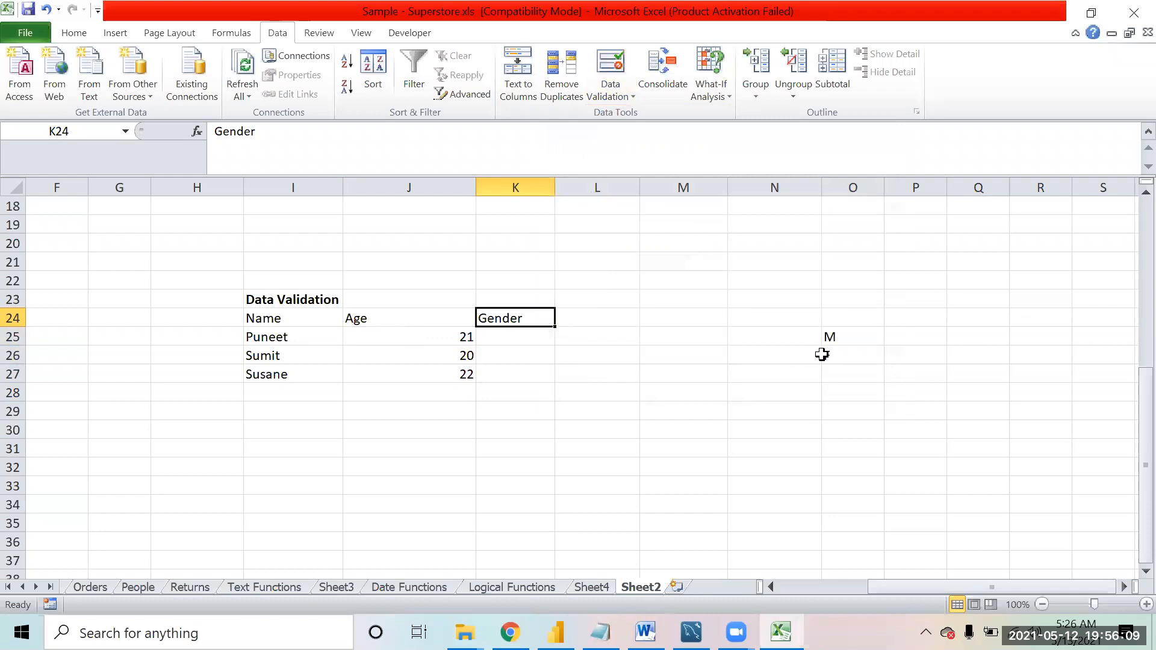
- Examine the gender values in O25:O26 as a list source for the empty Gender cells starting at K25
click(530, 340)
key(shift+Down)
key(shift+Down)
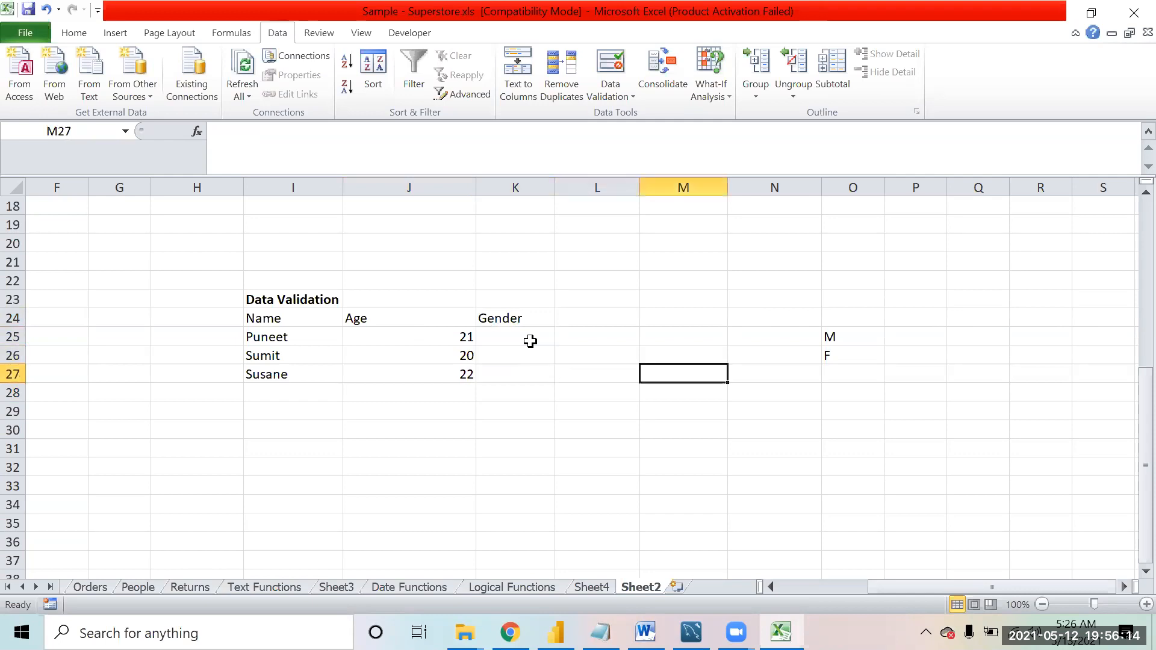
key(Right)
key(Right)
key(Right)
key(Up)
key(Left)
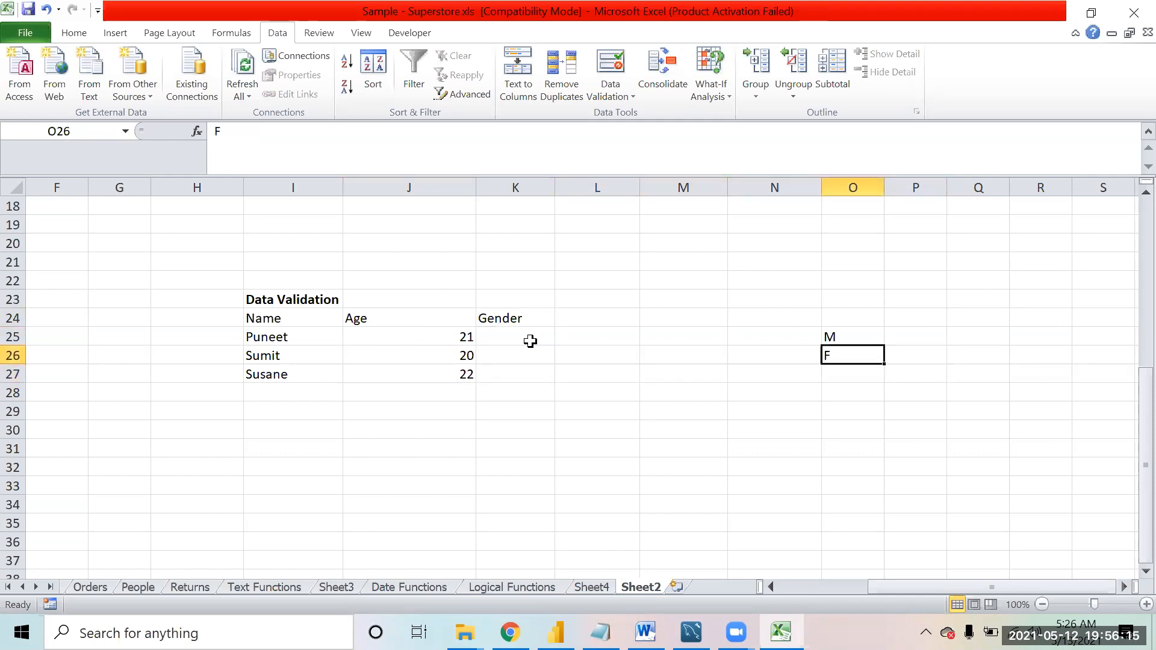
key(shift+Up)
key(Left)
key(Left)
key(Left)
key(Left)
key(Left)
key(Up)
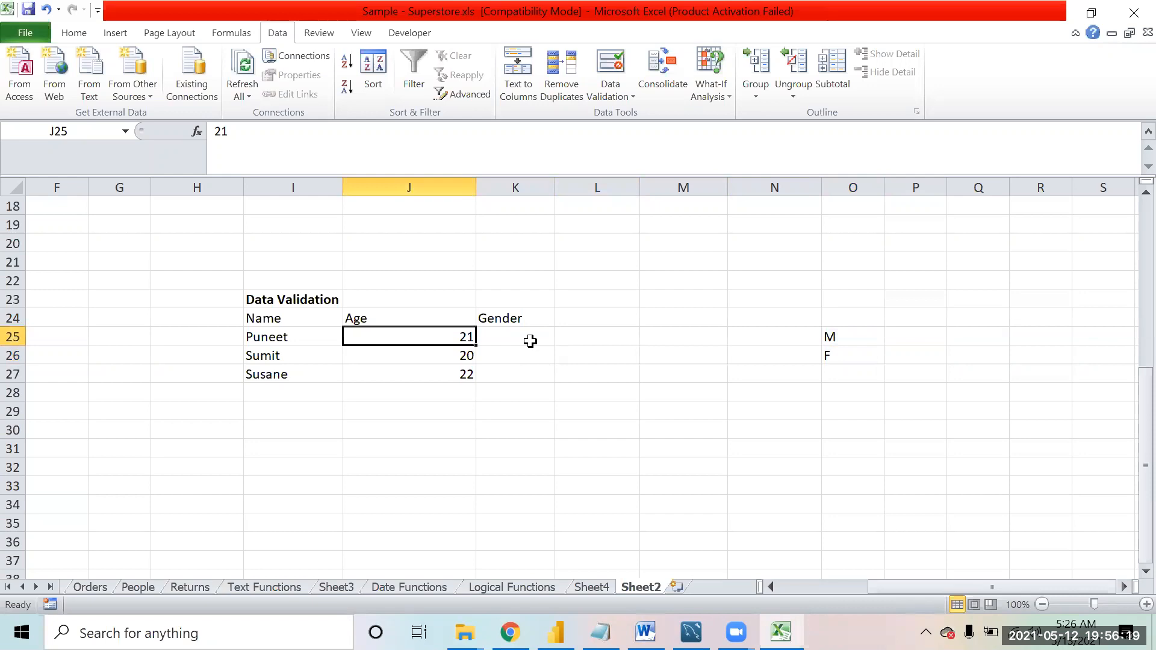
key(Right)
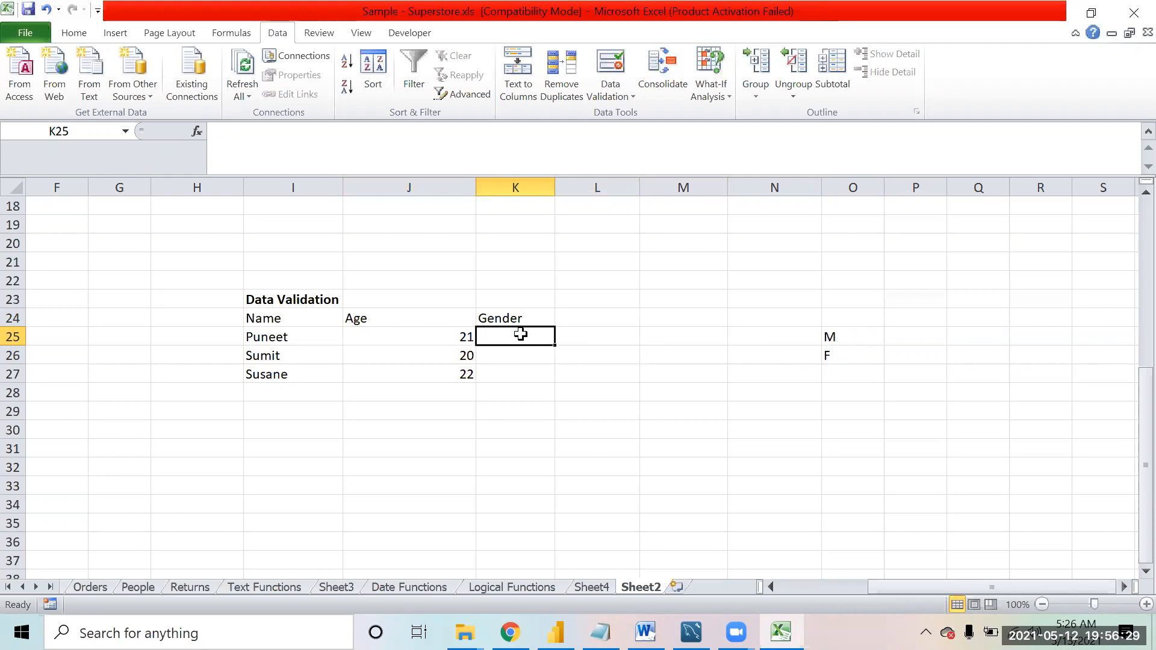
- Start a data validation rule for Gender cells K25:K32 that allows only values from a List
key(shift+Down)
key(shift+Down)
key(shift+Down)
key(shift+Down)
key(shift+Down)
key(shift+Down)
key(shift+Down)
key(shift+Down)
key(shift+Down)
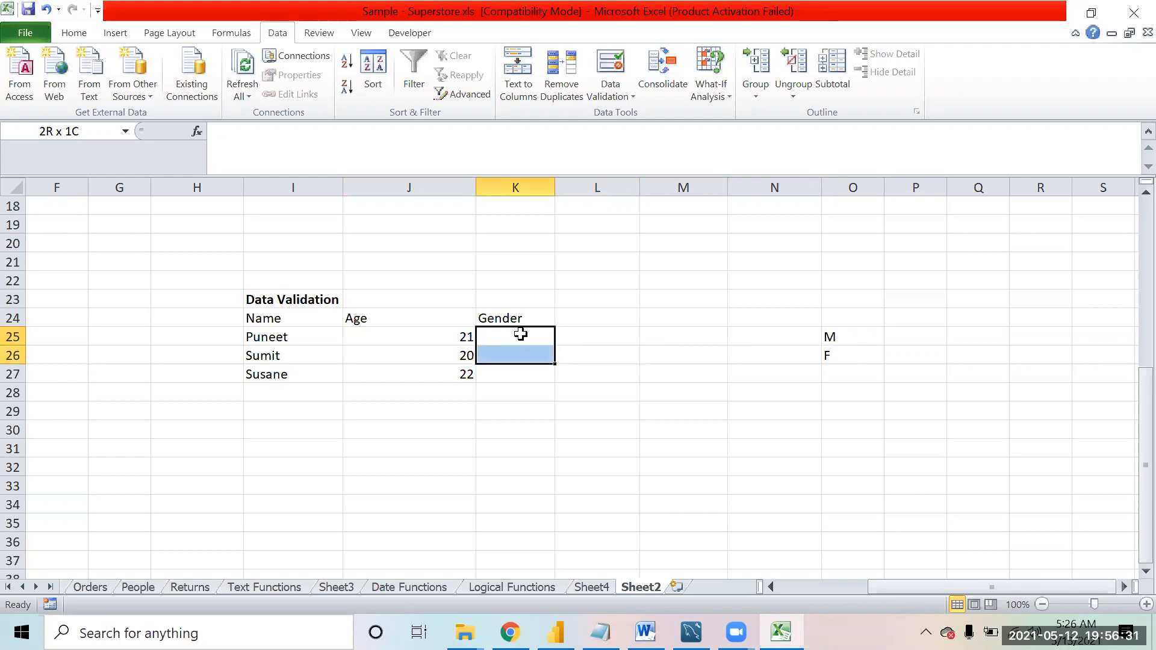
key(shift+Up)
key(shift+Up)
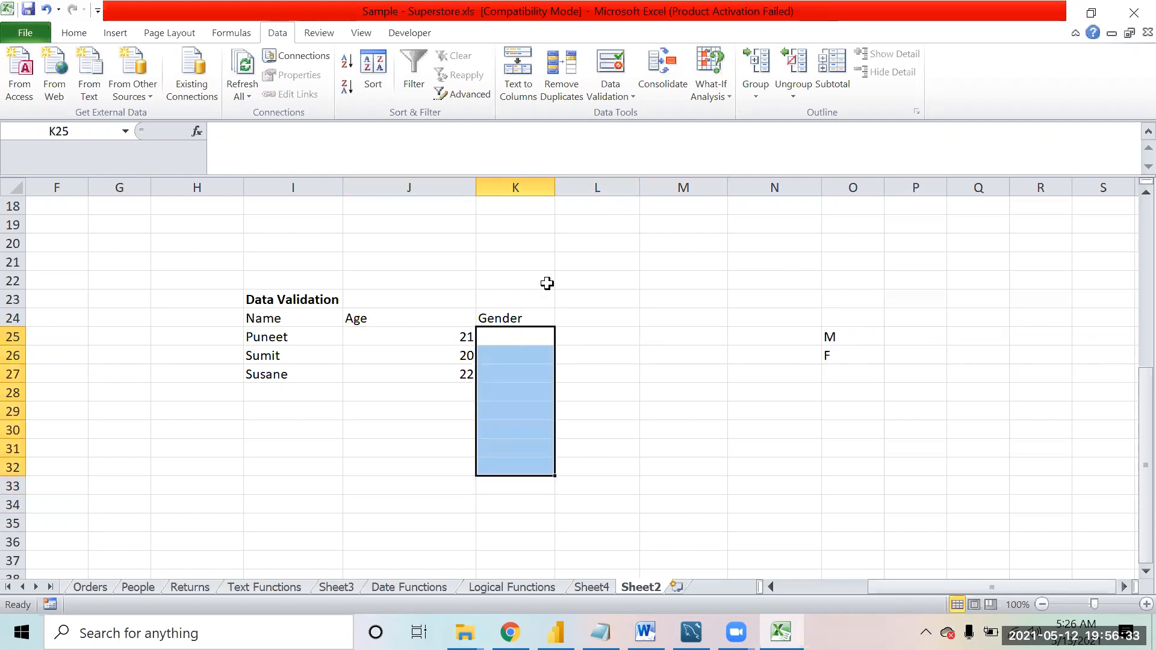
click(611, 92)
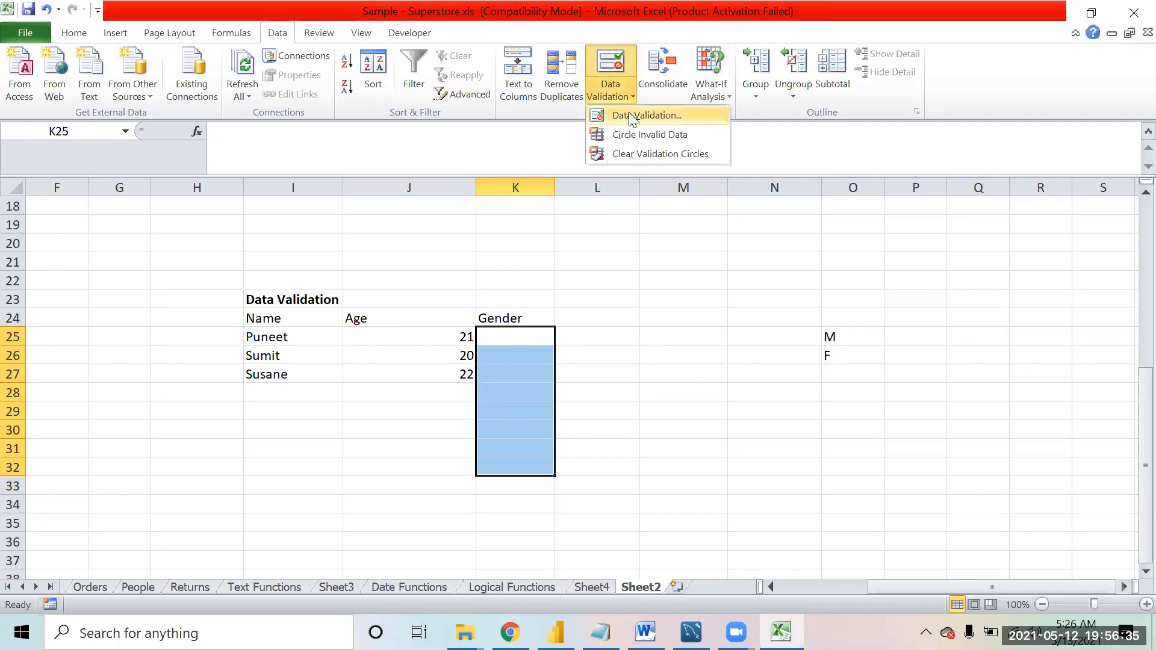
click(629, 112)
click(690, 227)
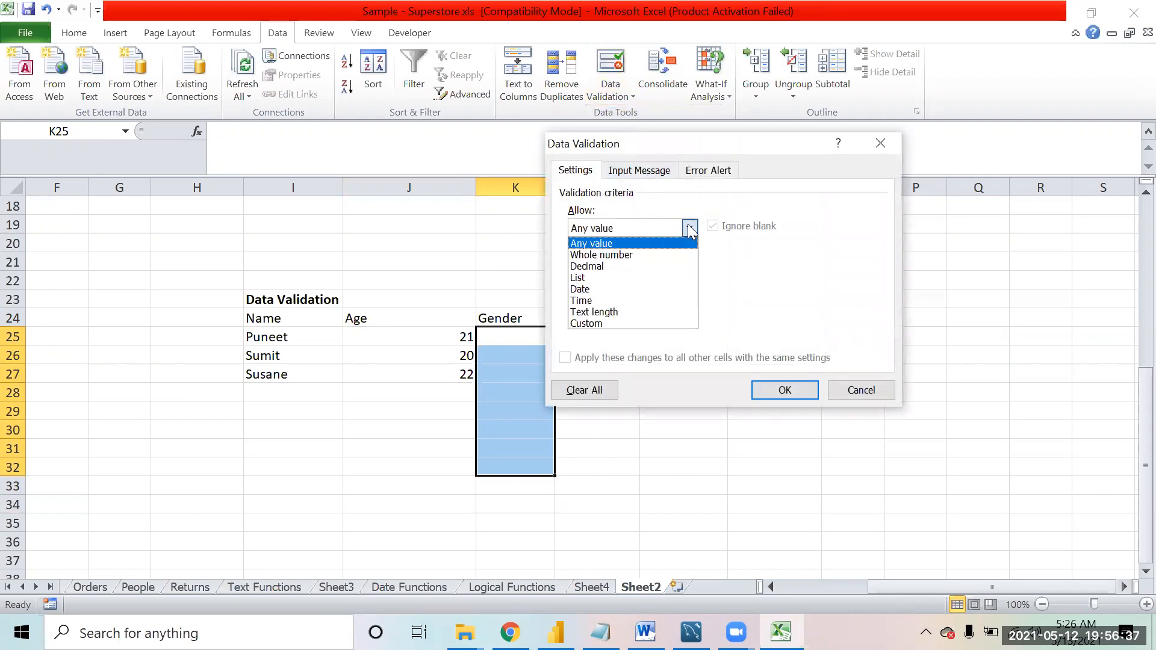
click(605, 274)
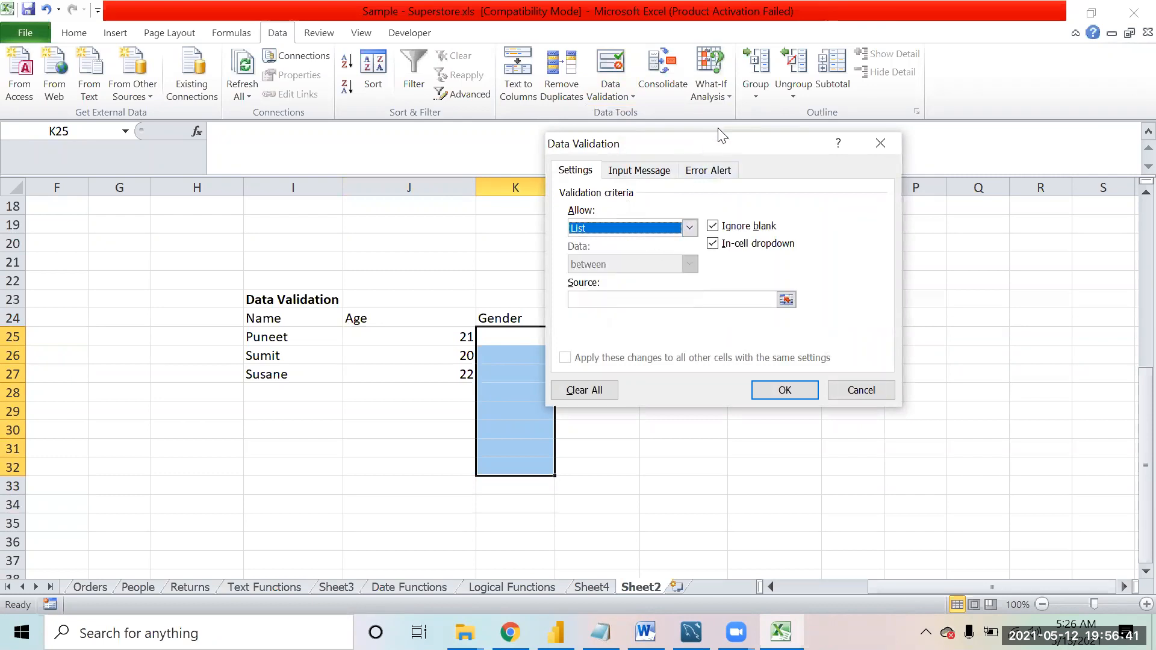
drag(723, 149, 554, 36)
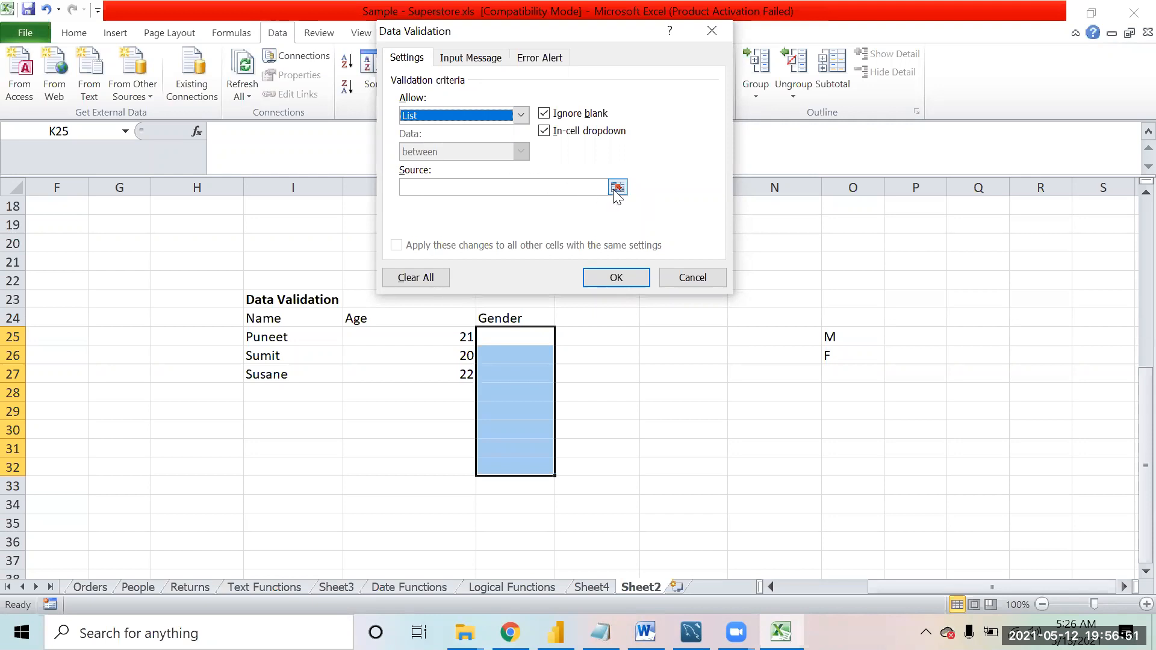
- Set the list source to =$O$25:$O$26 and apply the validation rule
click(616, 188)
click(839, 340)
drag(839, 339, 839, 356)
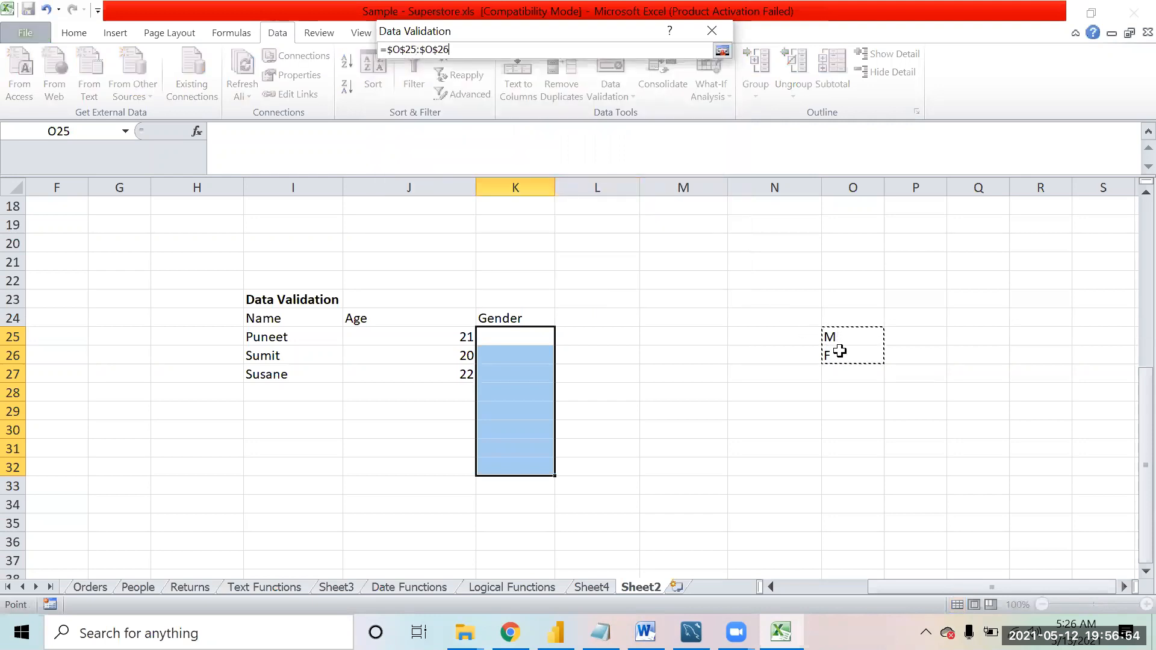
click(721, 53)
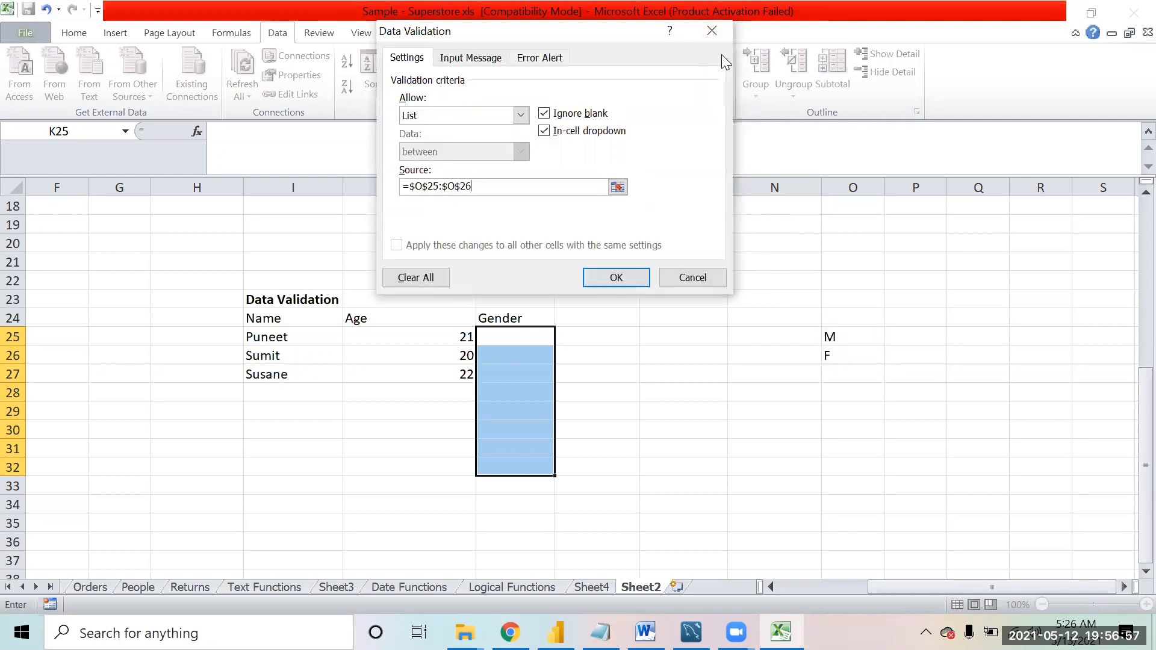
click(616, 277)
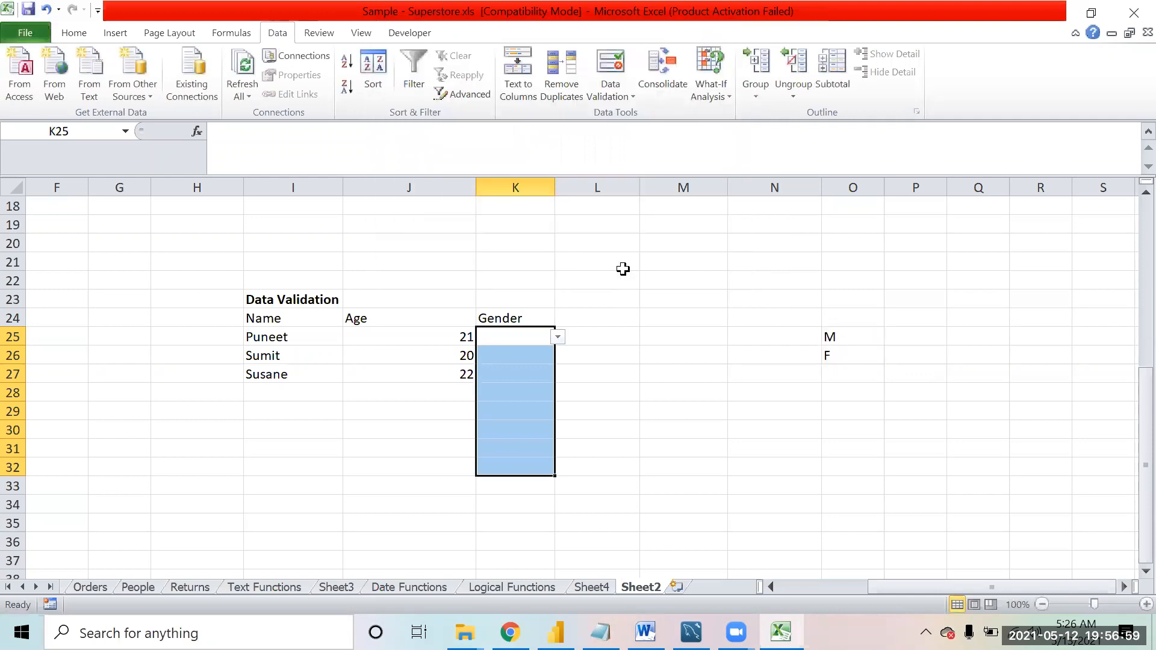
- Choose M from the in-cell list for Gender cell K25
click(626, 350)
click(524, 338)
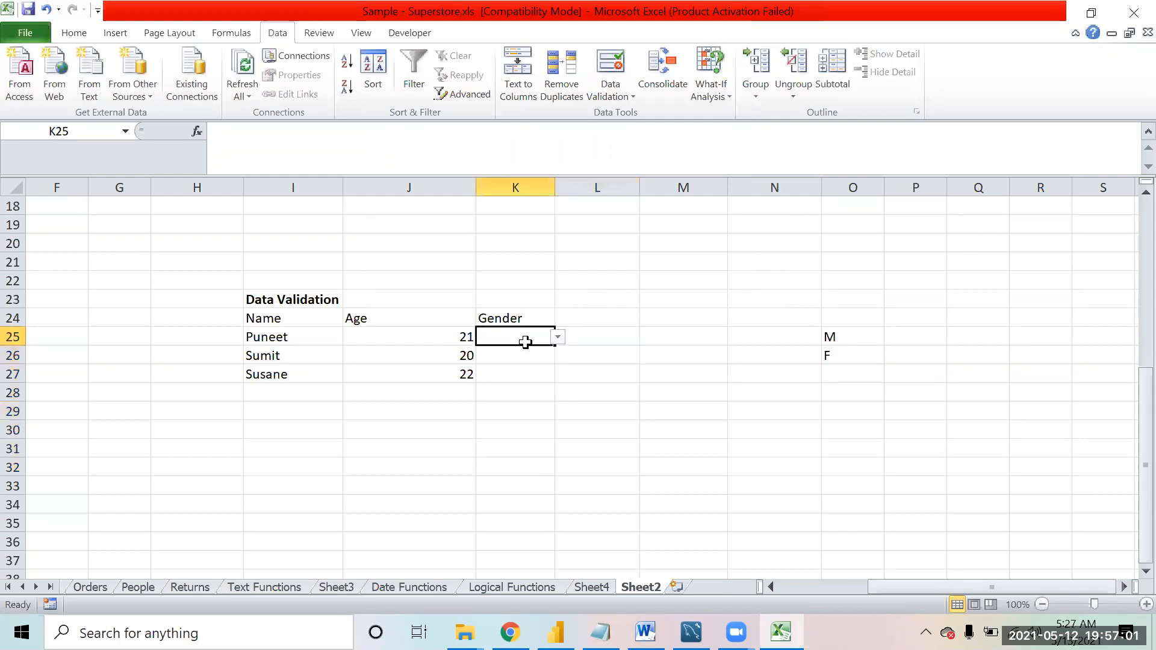
click(564, 336)
click(537, 336)
click(558, 338)
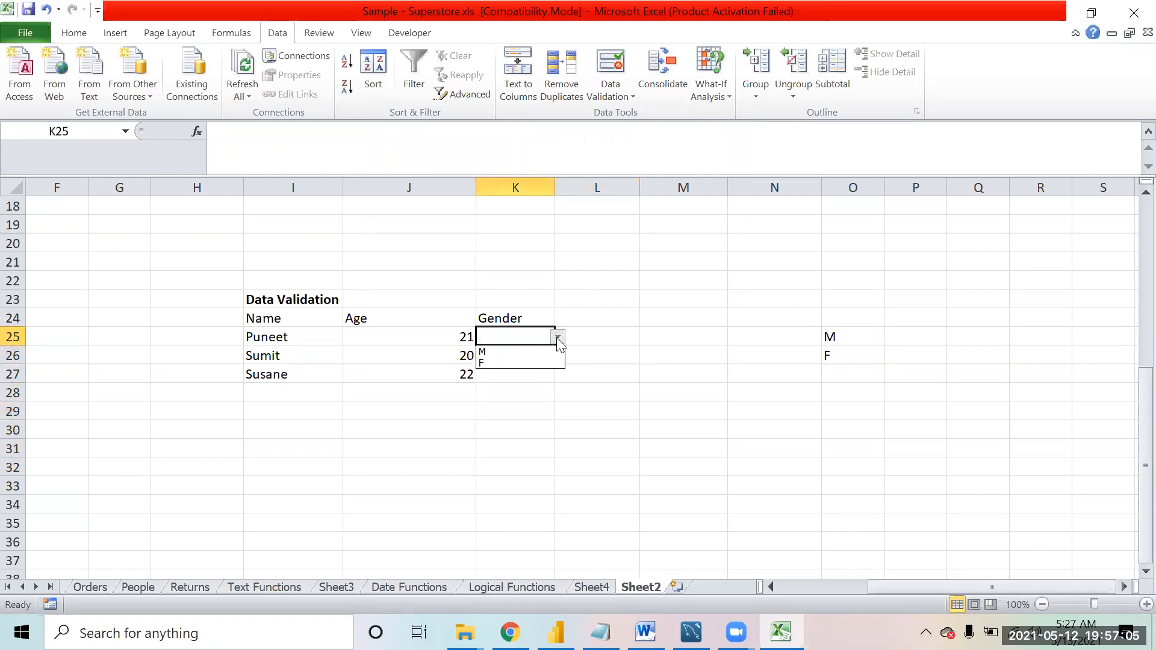
click(519, 351)
- Test the gender rule by trying the text Fema in cell K26, and replace it with F
click(503, 356)
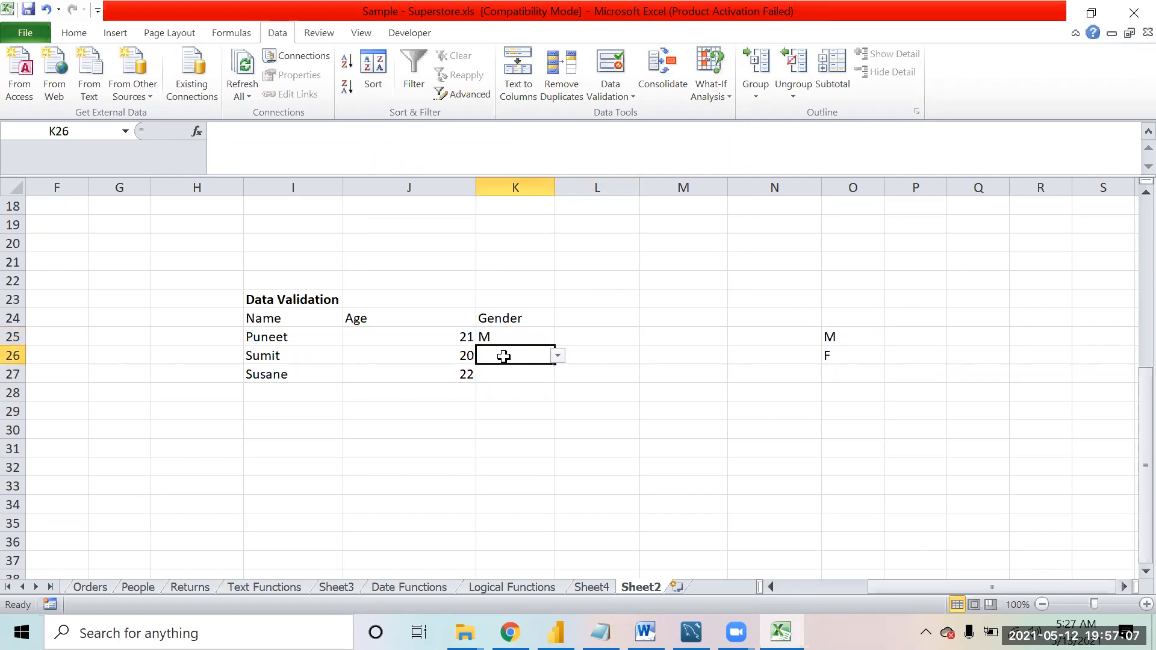
text(Fema)
key(Return)
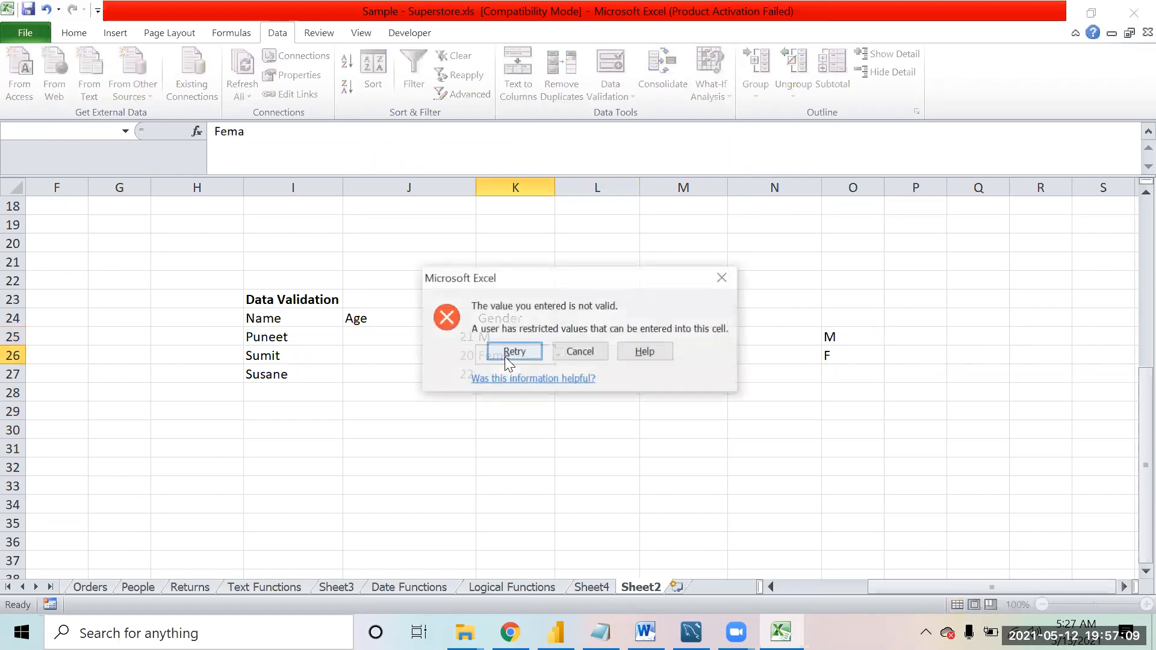
click(505, 353)
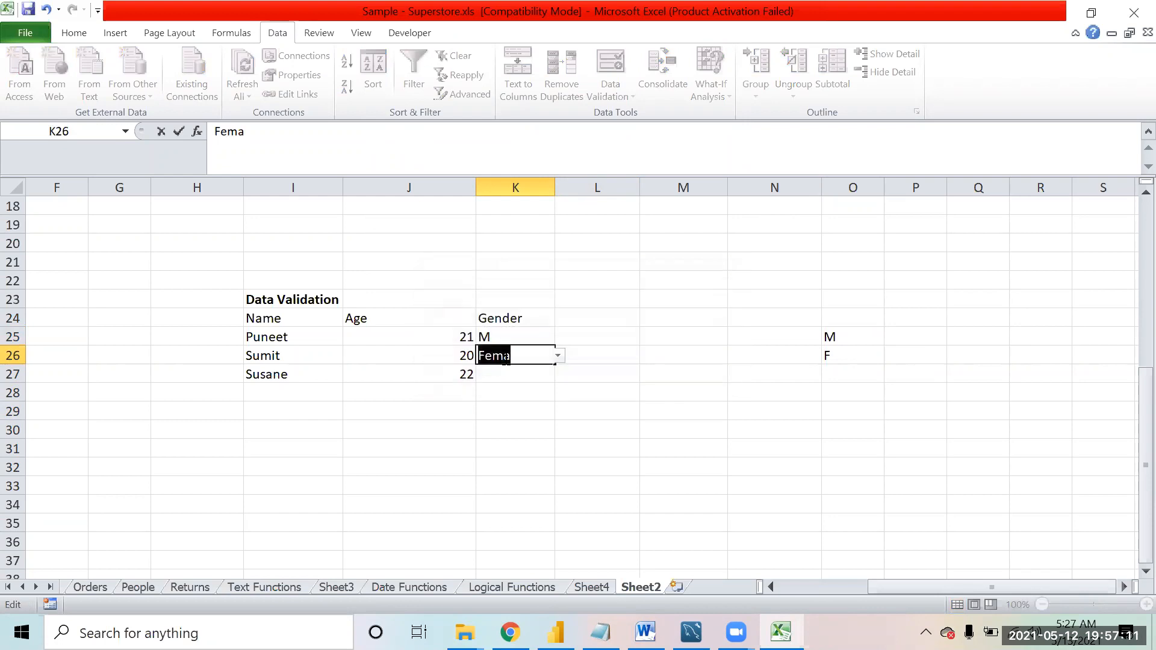
text(F)
key(Return)
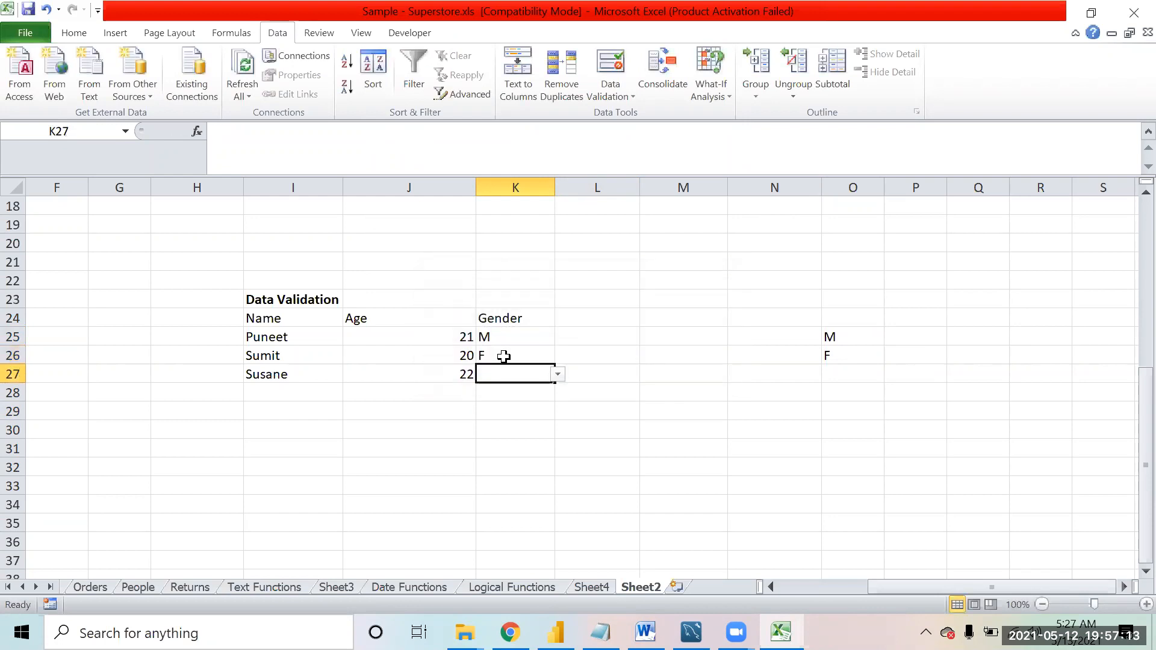
- Discard a typed M in cell K27 and choose F from its in-cell list
text(M)
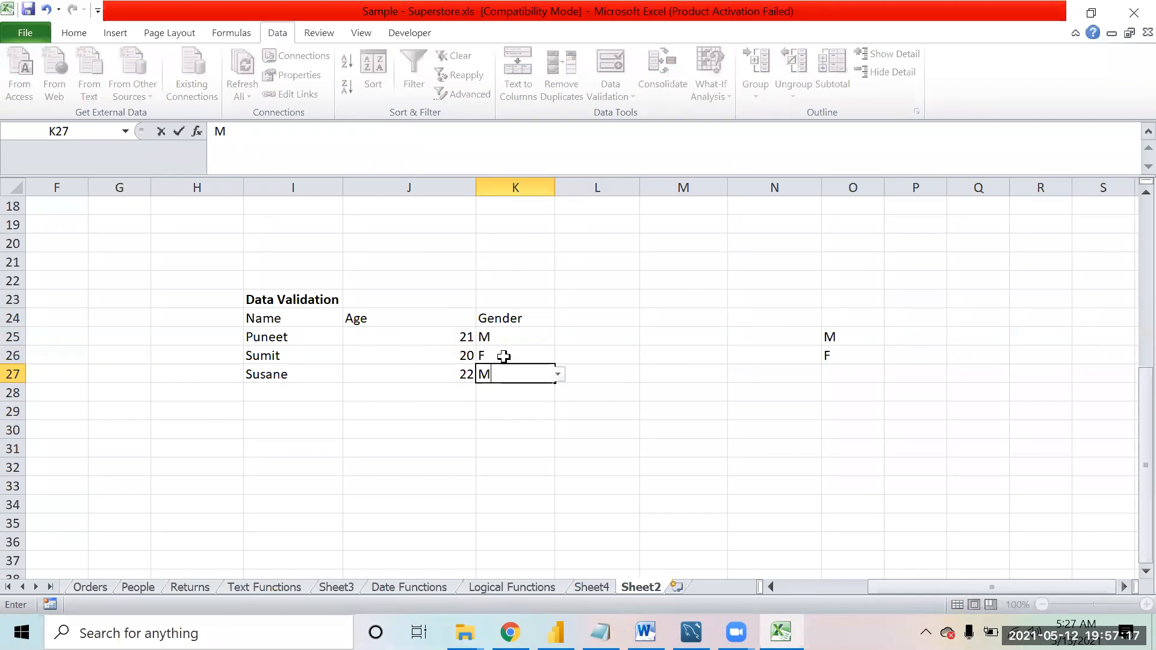
key(Escape)
click(557, 374)
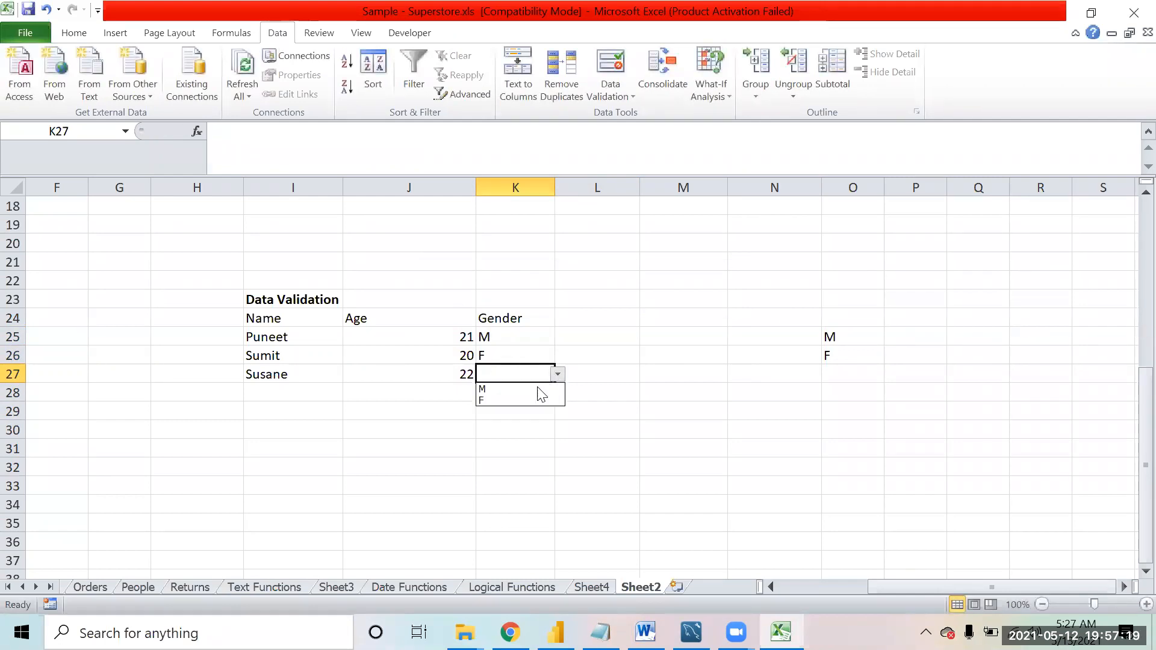
click(526, 399)
click(614, 395)
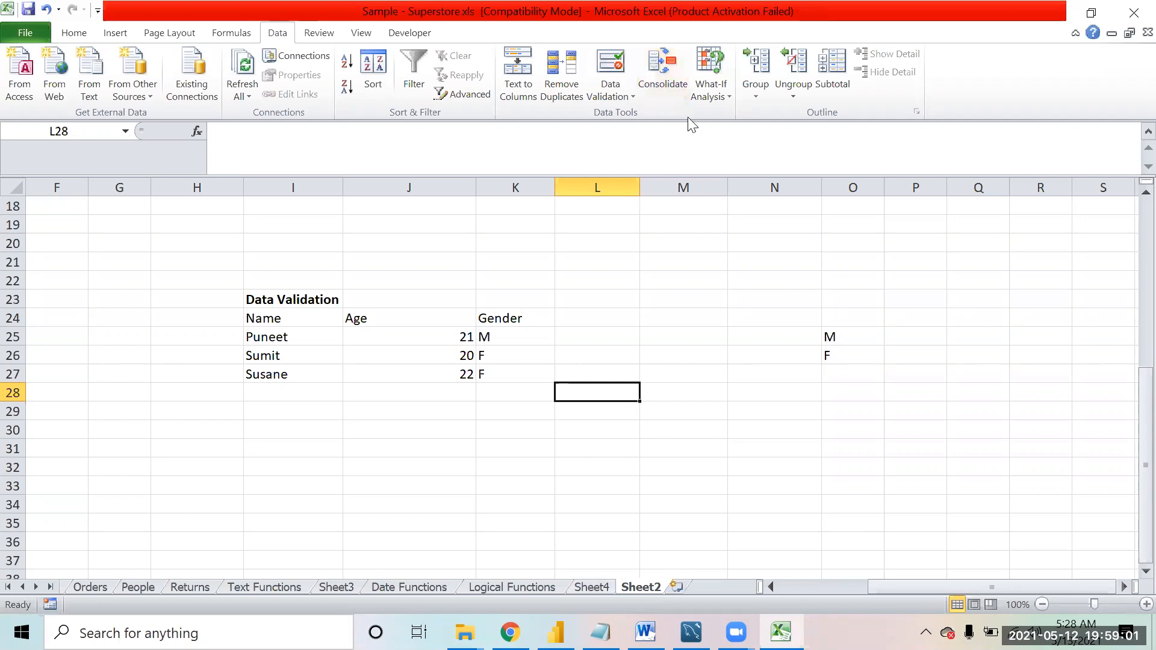
- For Gender cells K25:K27, set the validation input message's title to "Select From Dropdown"
click(524, 305)
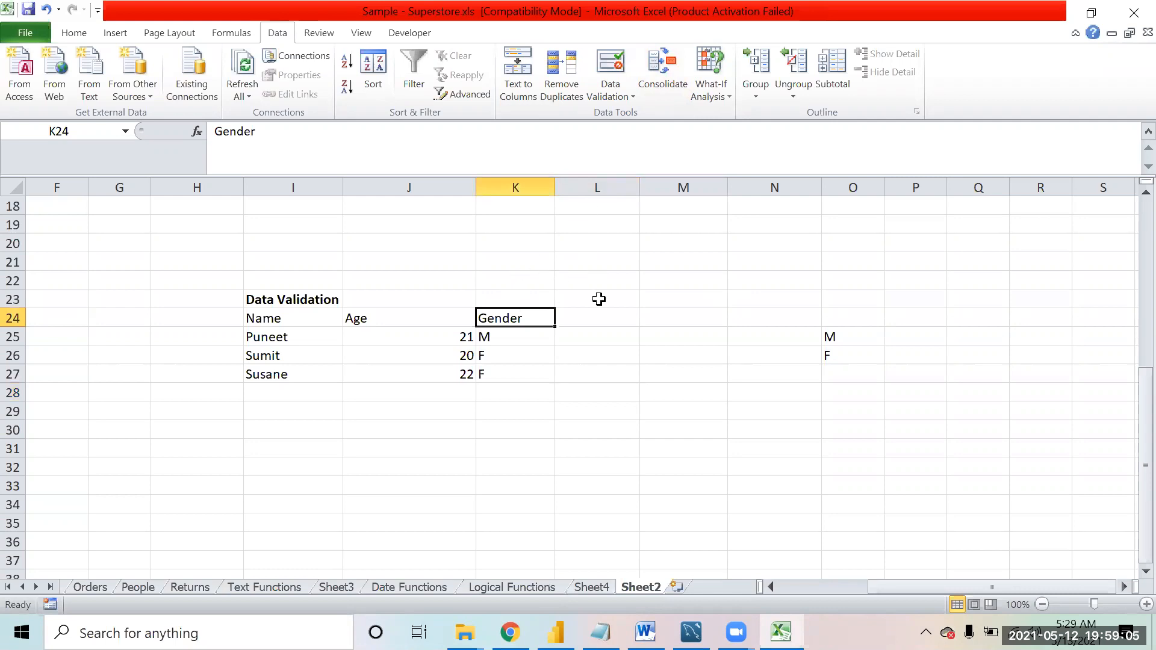
key(shift+Down)
key(Down)
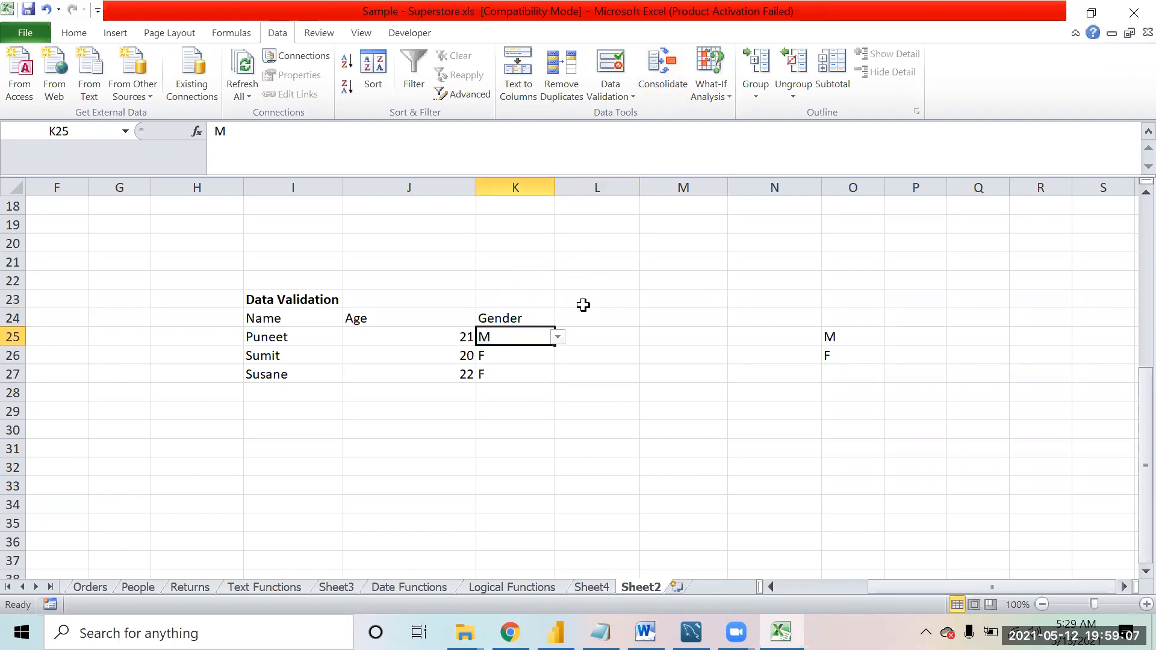
key(shift+Down)
key(shift+Down)
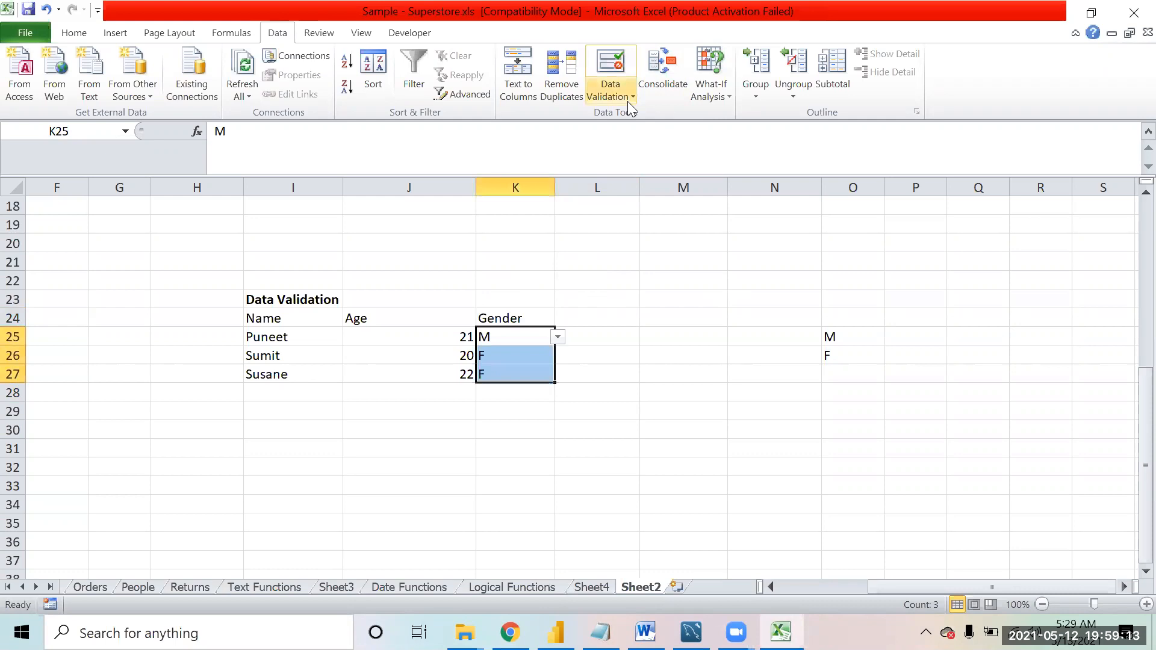
click(613, 95)
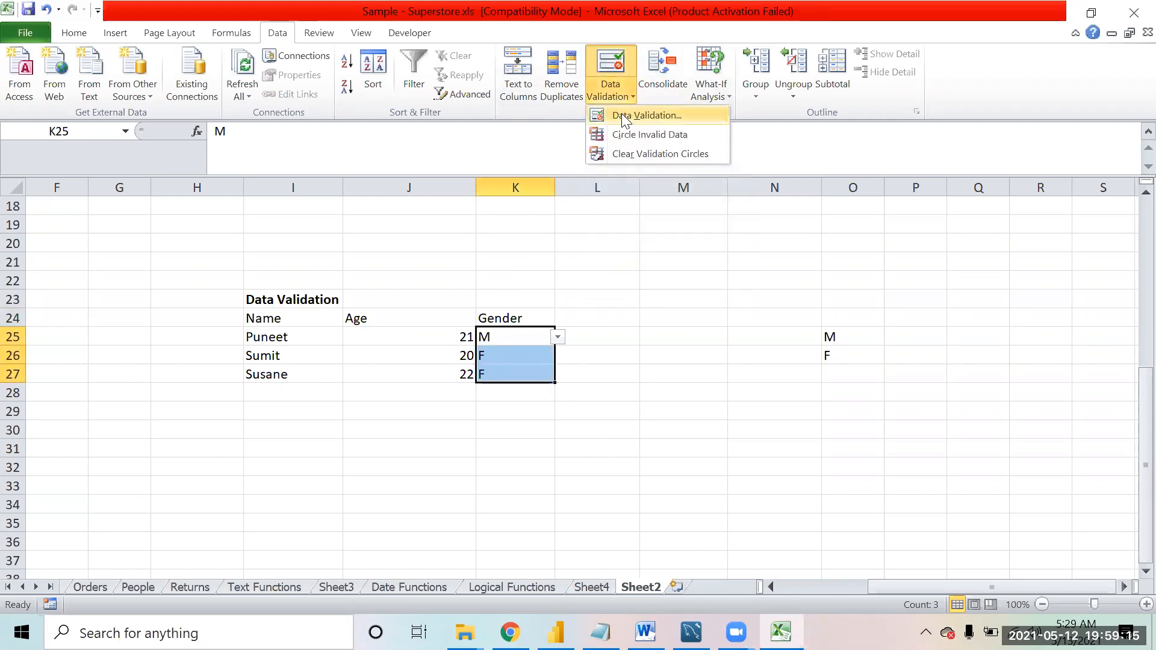
click(621, 114)
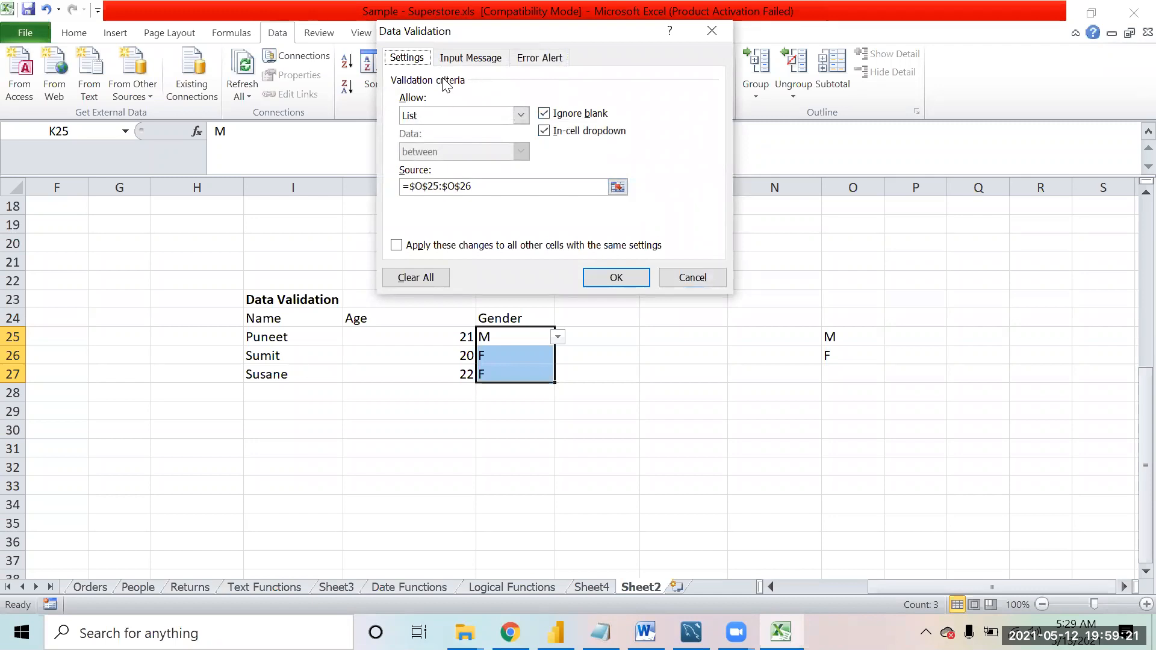
click(494, 32)
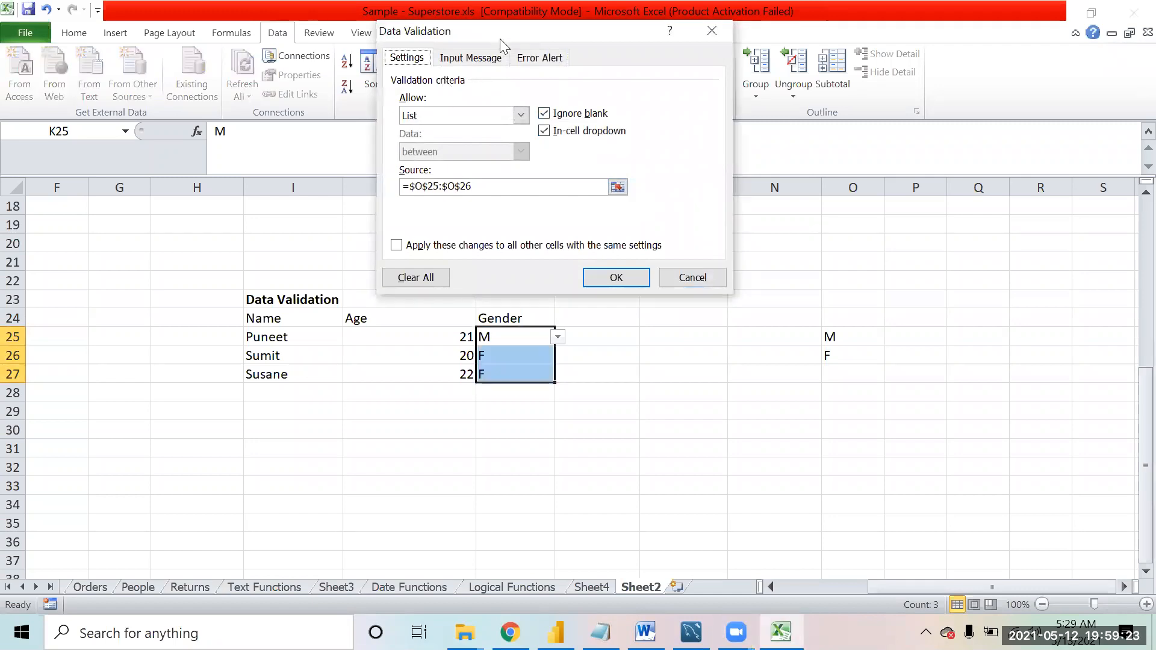
drag(499, 39, 547, 76)
click(522, 96)
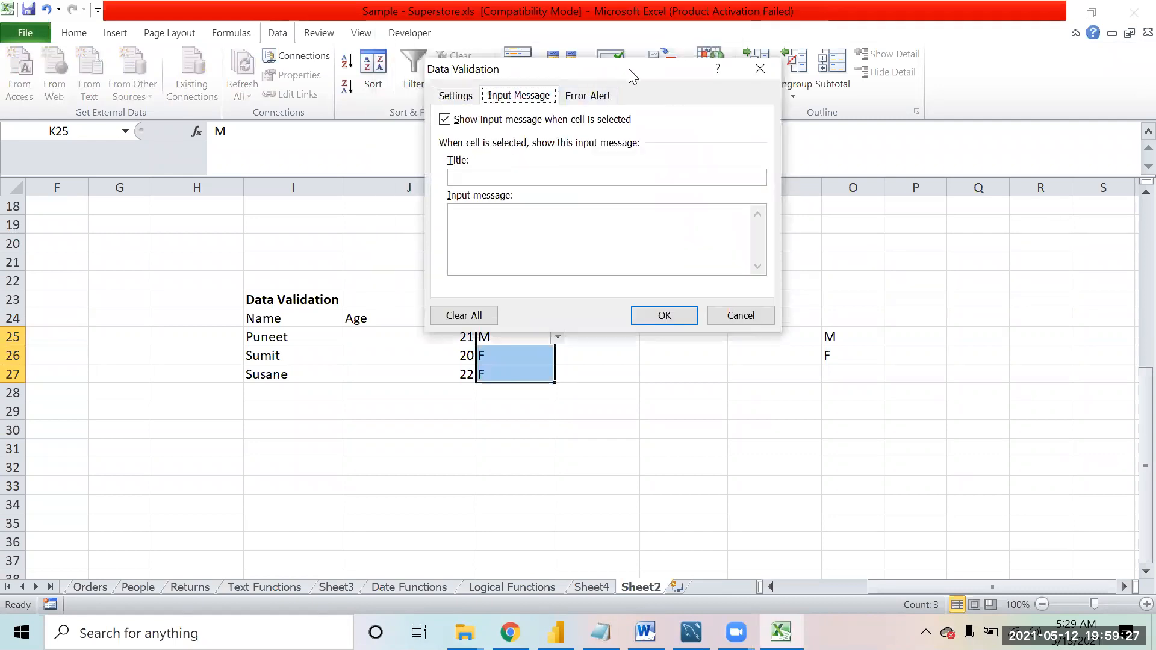
drag(617, 67, 785, 63)
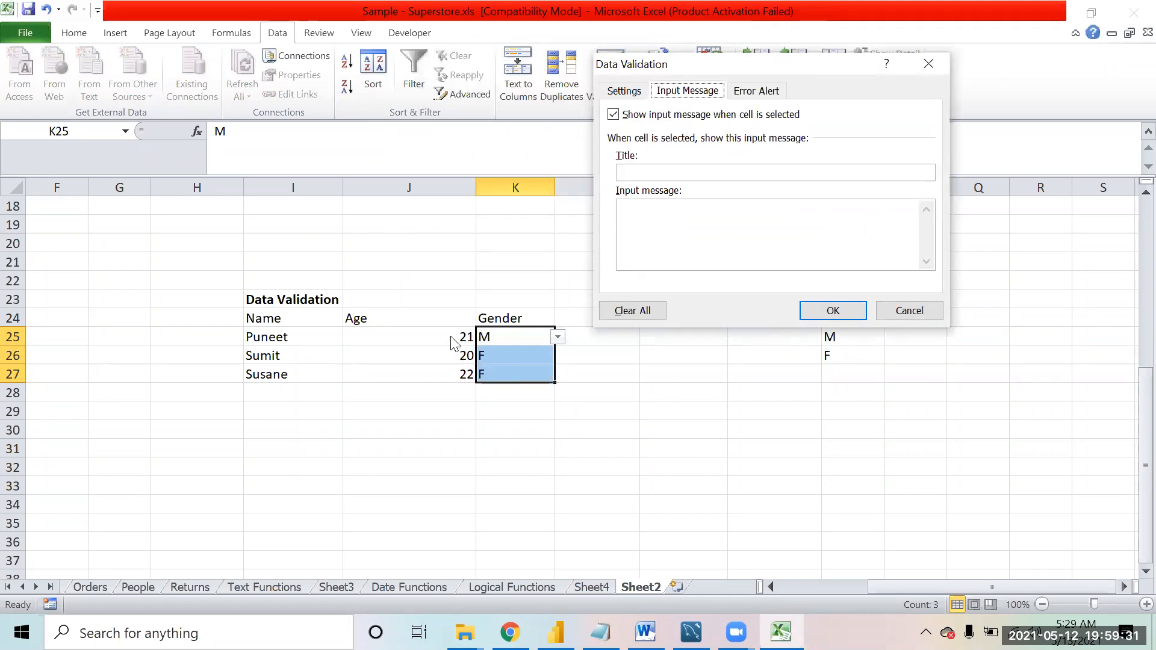
click(661, 174)
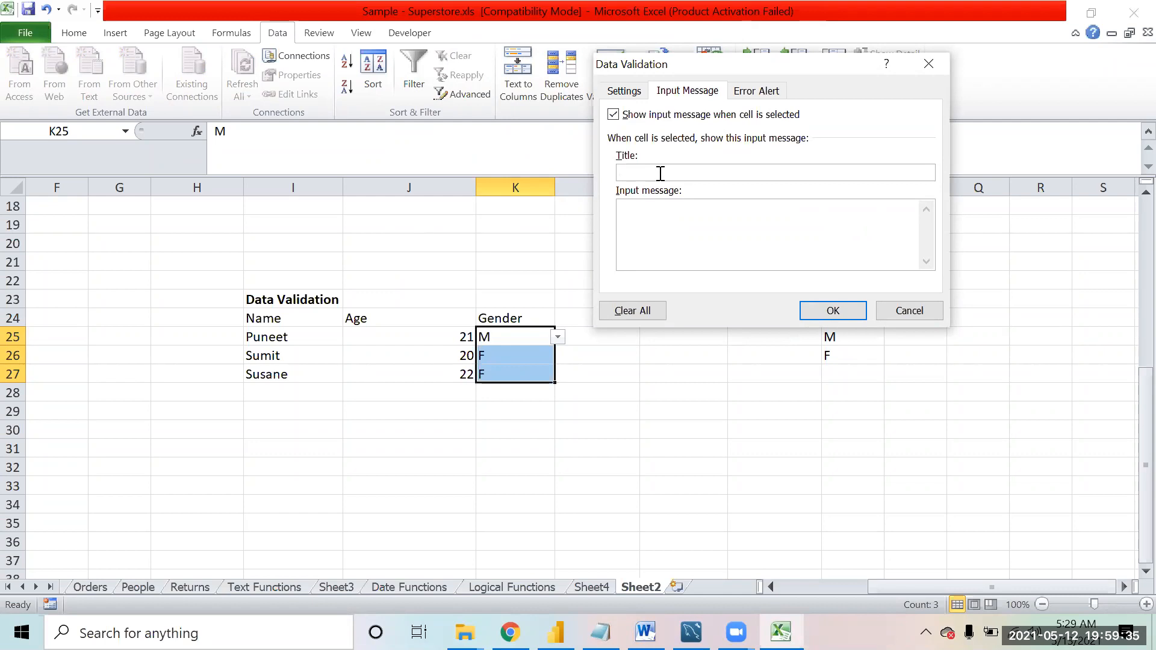
text(Select From Dropdown)
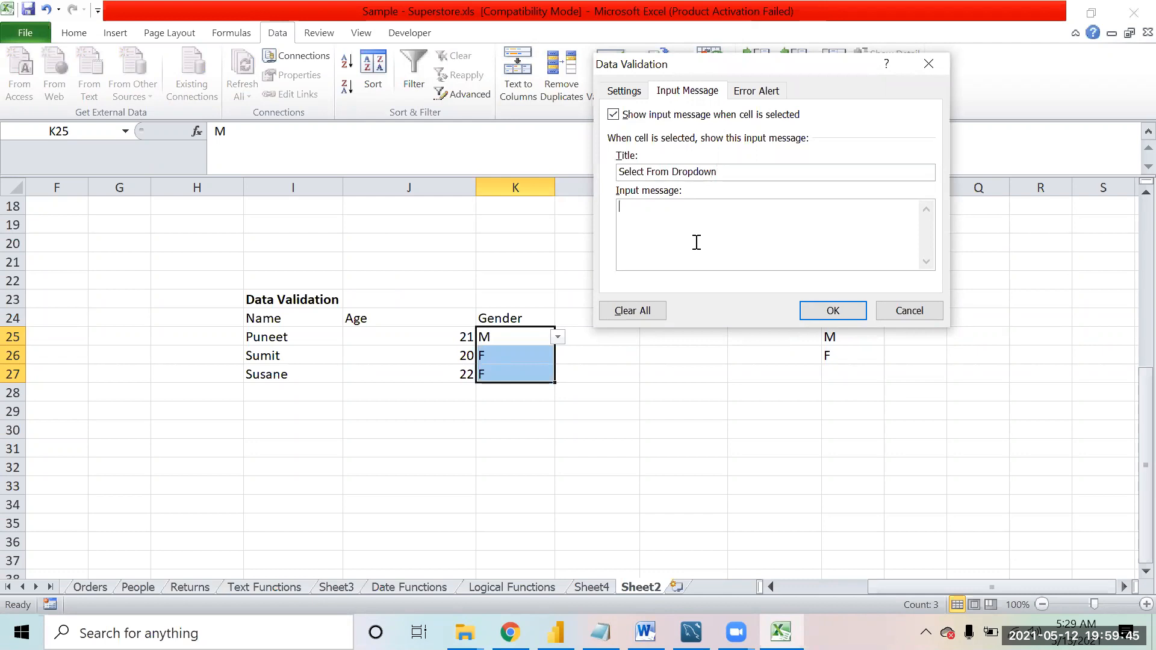
- Set the input message text to "You can enter only M or F" and apply it
text(You ca)
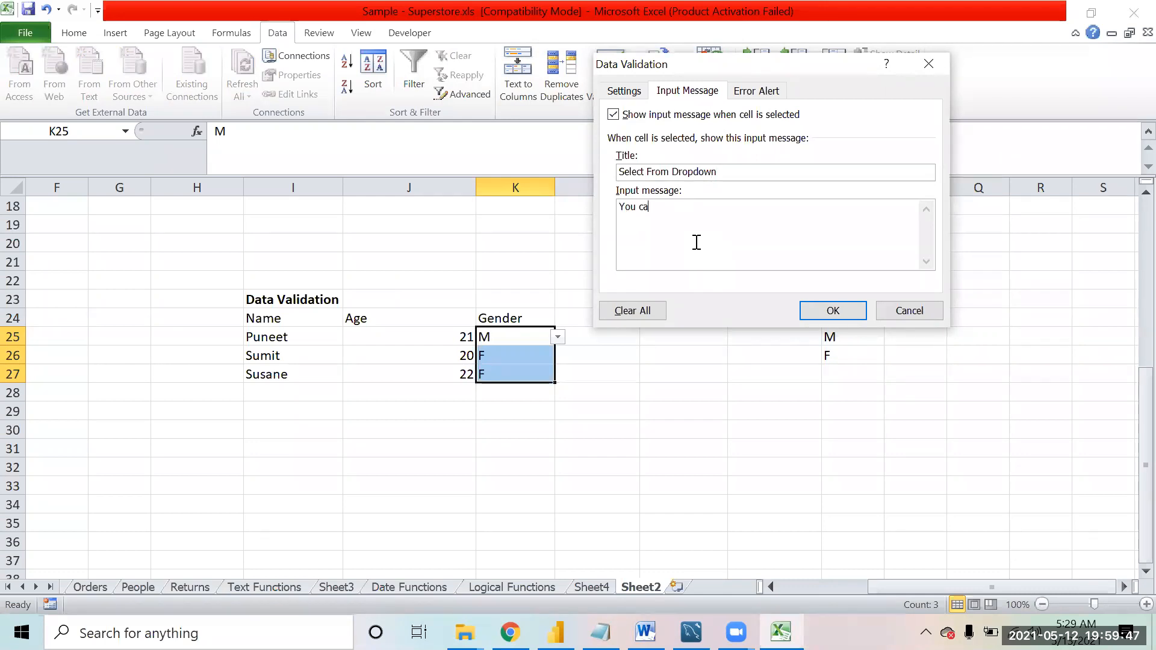
text(n enter only M or F)
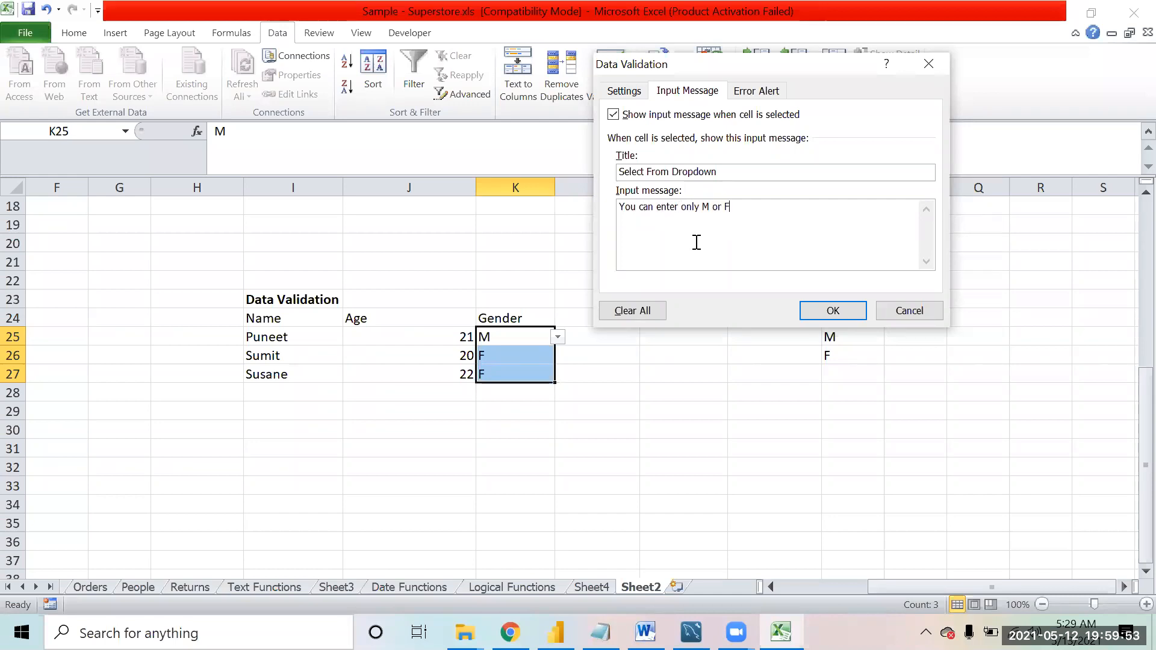
click(846, 316)
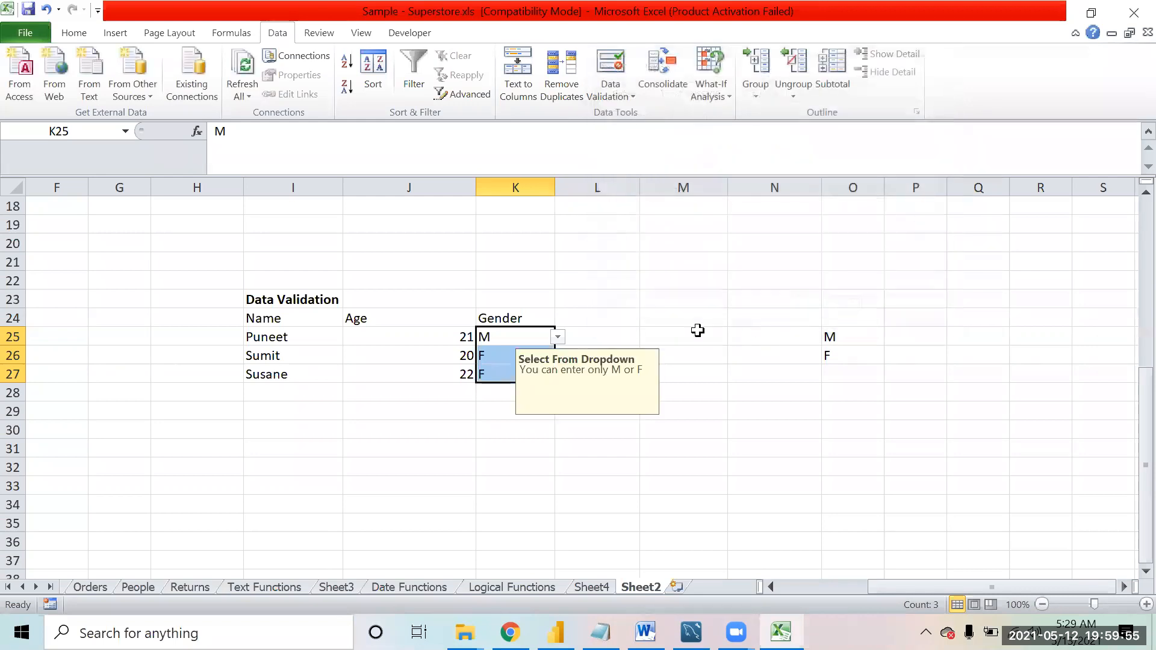
- Check the input message on each Gender cell from K25 to K27, and compare with Age cell J25
click(605, 313)
click(509, 337)
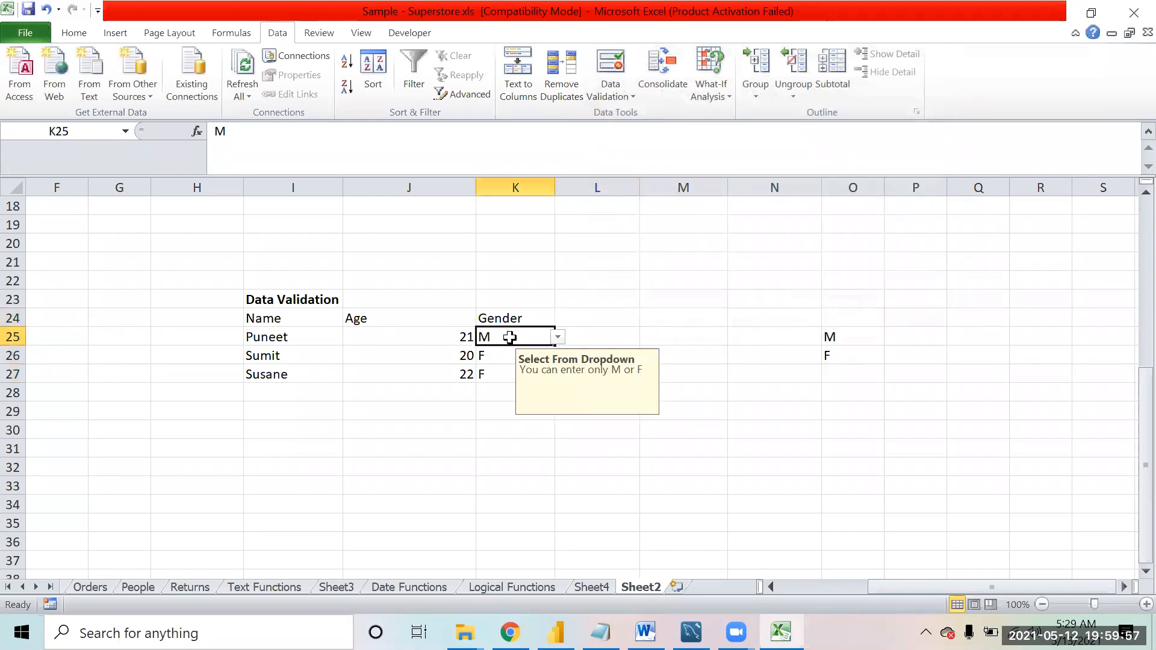
click(509, 355)
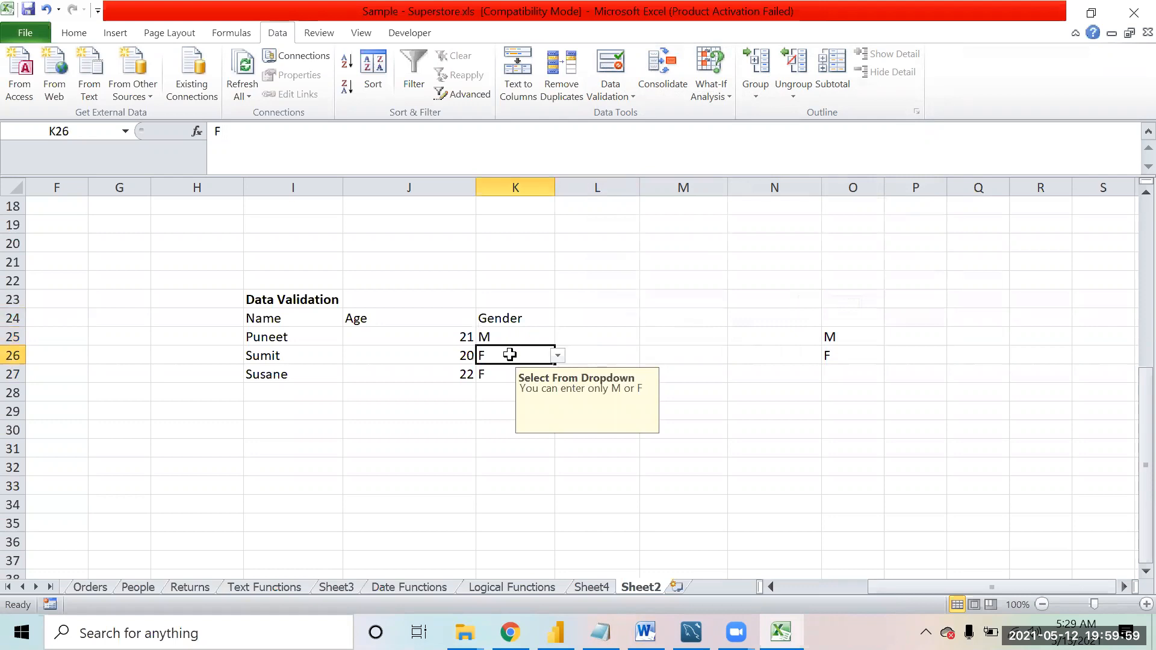
click(497, 373)
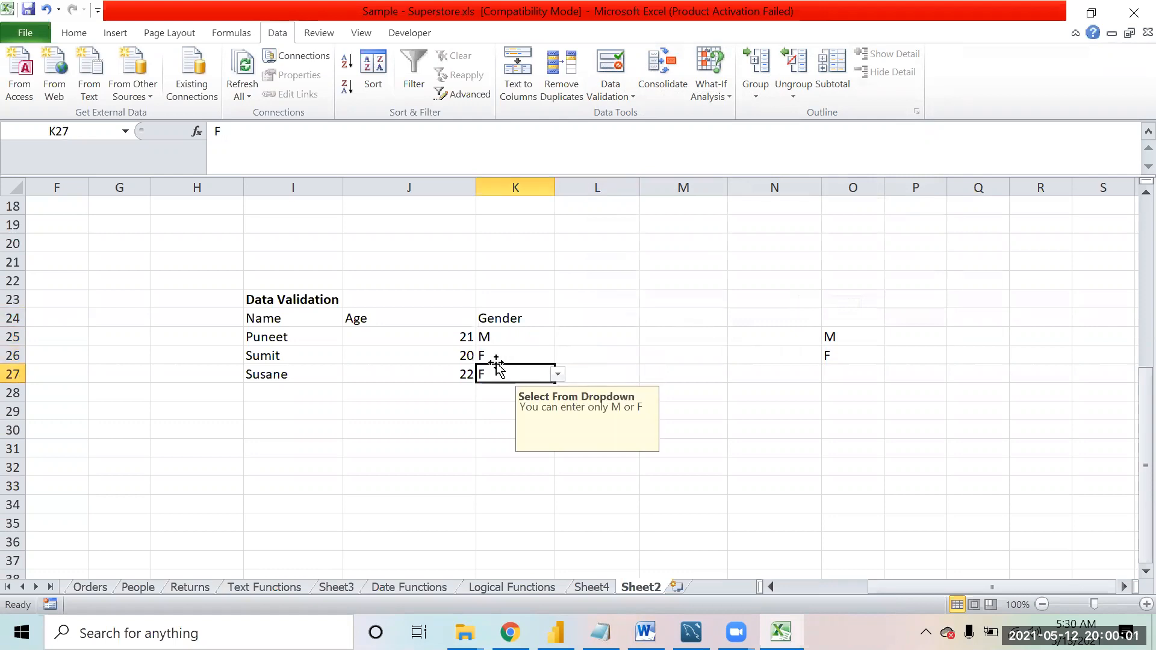
click(423, 343)
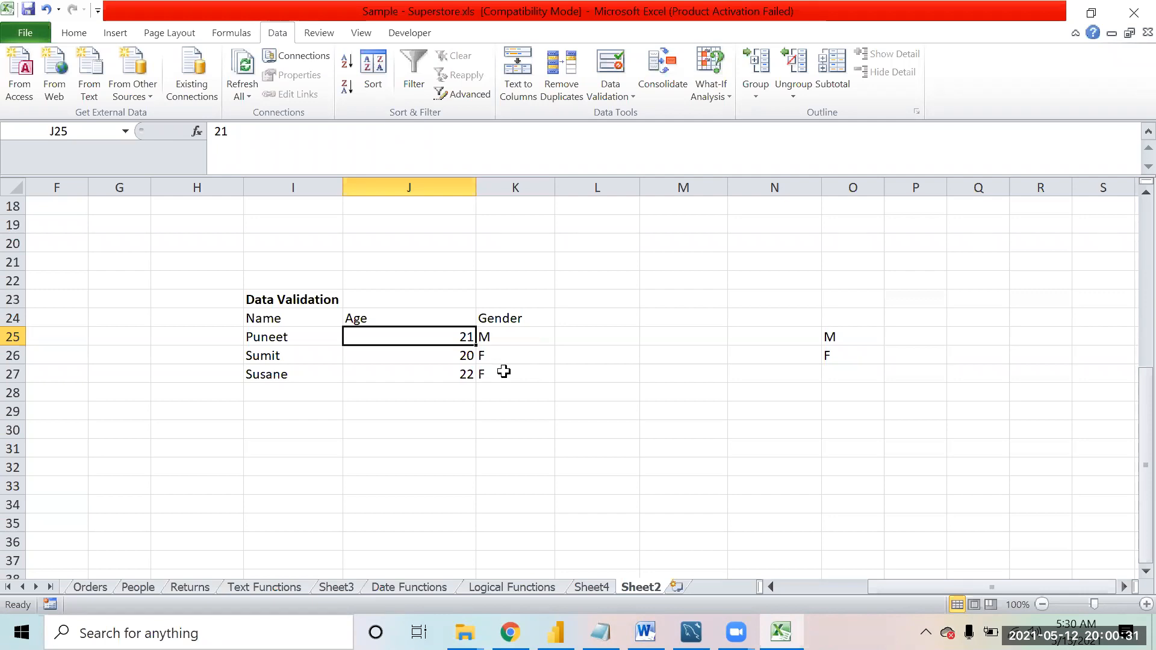
- Open data validation for cells K24:K27, extending the Gender rule to the header cell
key(Up)
key(Right)
key(Right)
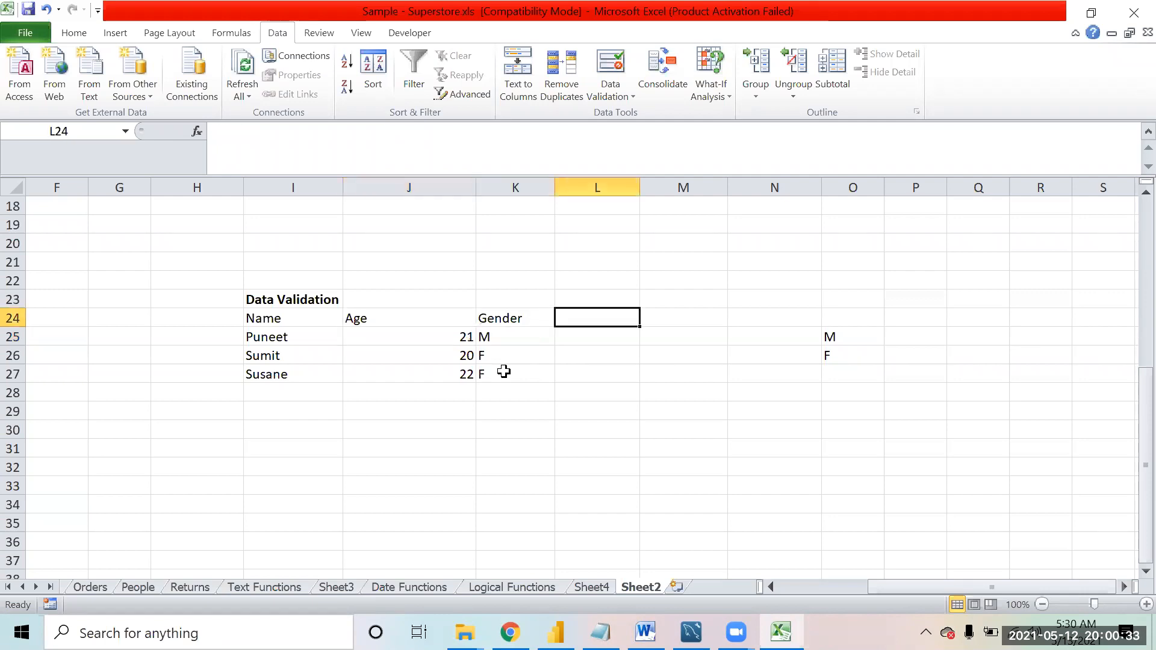
key(Right)
key(Left)
key(Left)
key(Left)
key(Right)
key(shift+Down)
key(shift+Down)
key(shift+Down)
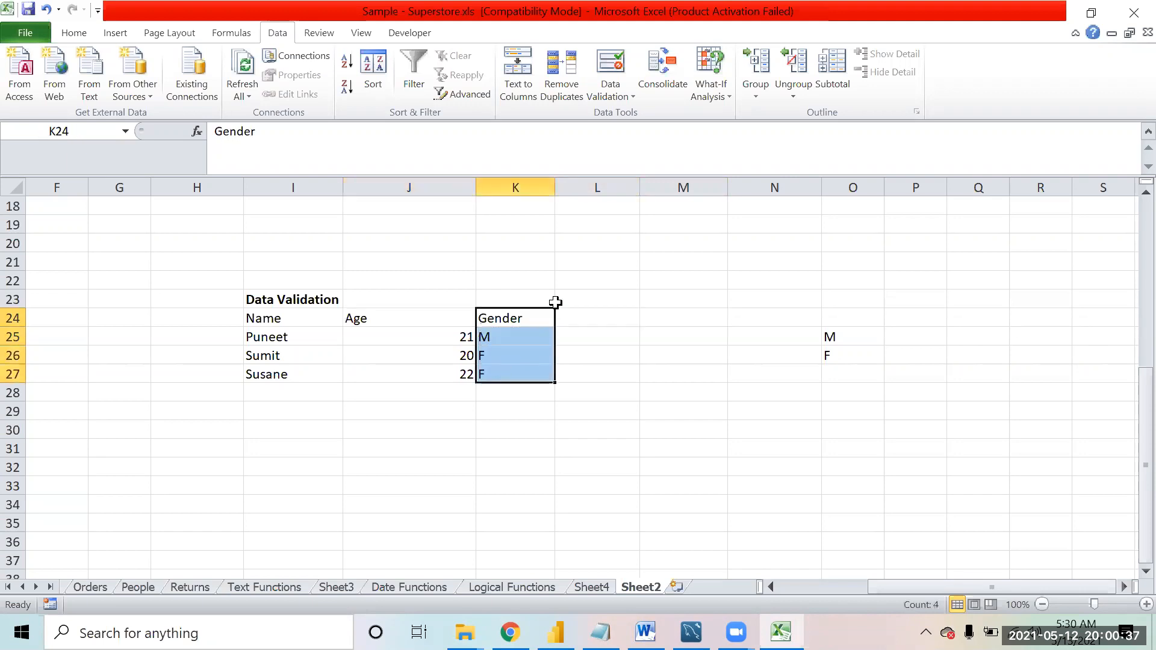
click(611, 92)
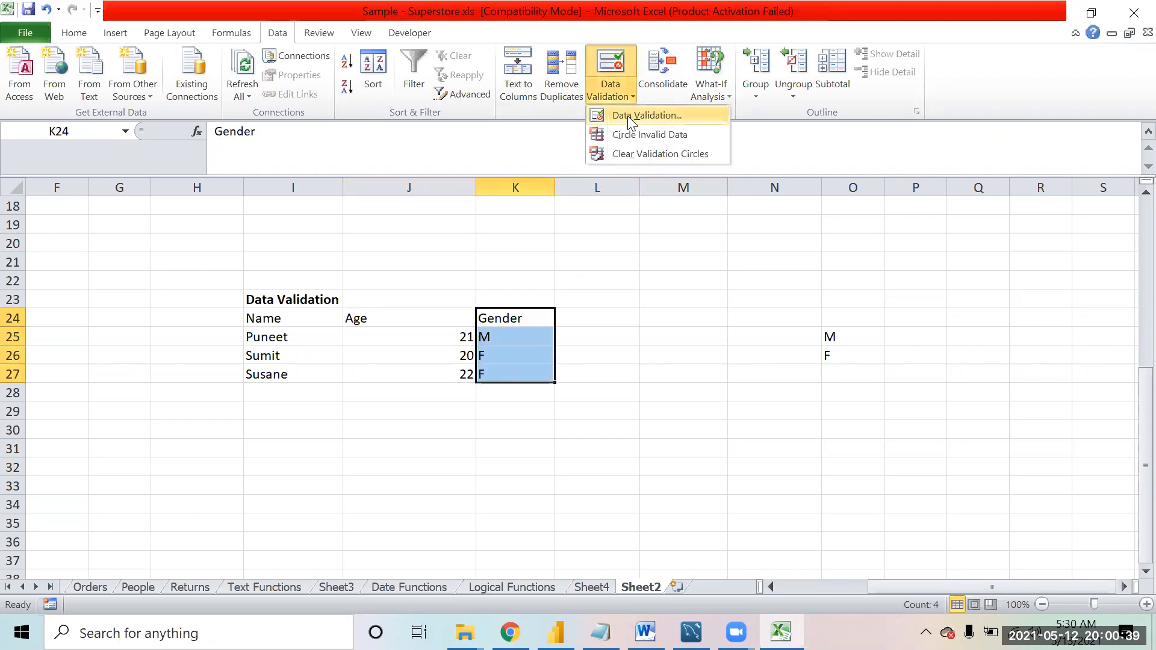
click(627, 116)
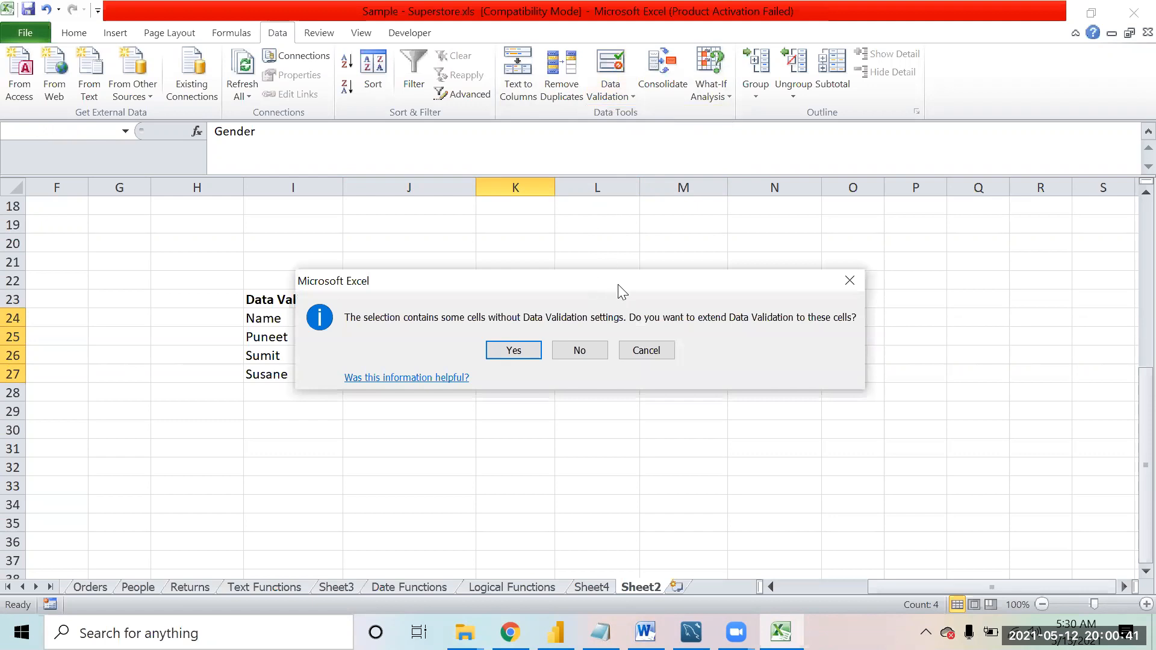
click(517, 348)
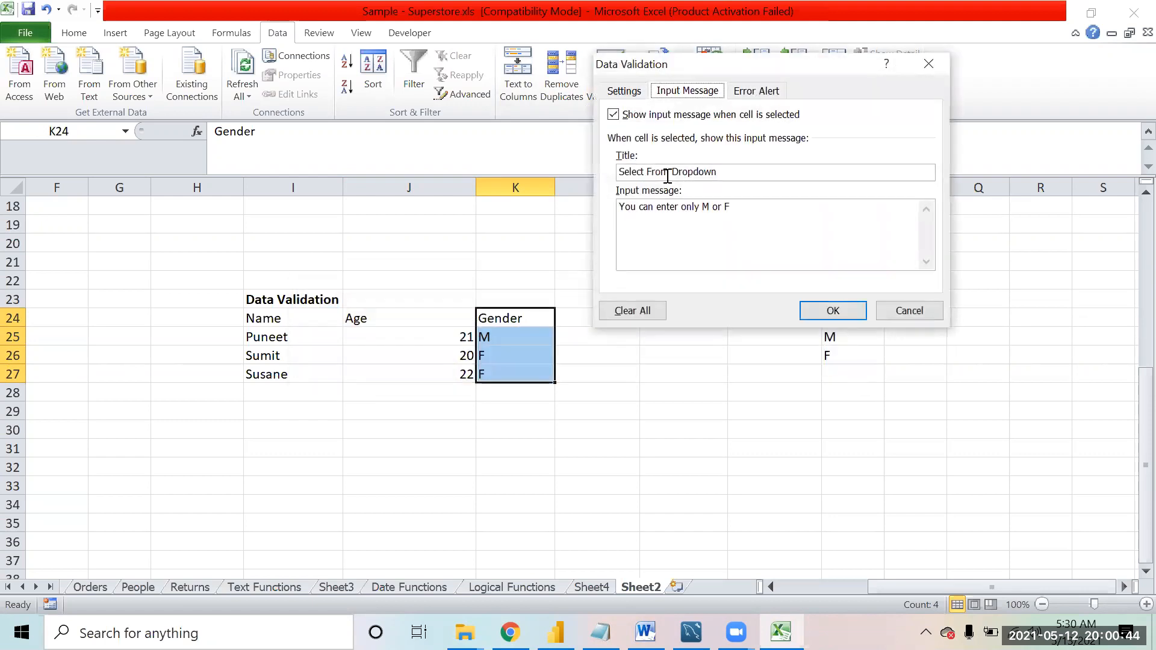
- In the validation's error alert settings, try the Warning and Information styles and set the style back to Stop
click(750, 93)
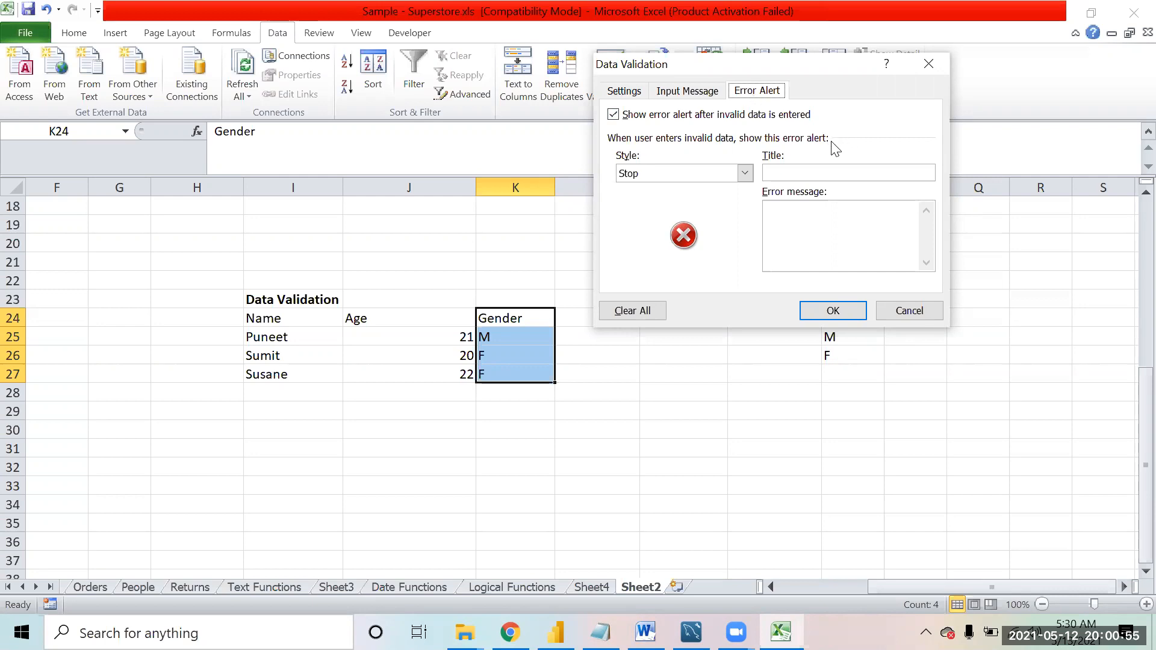
click(744, 175)
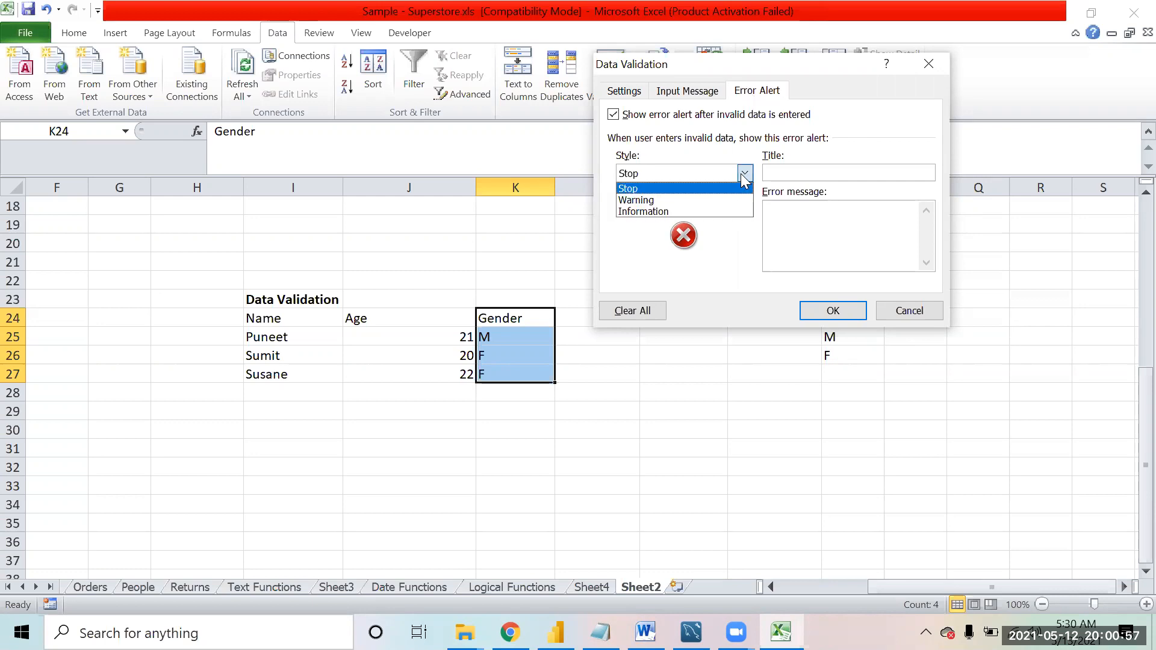
click(716, 200)
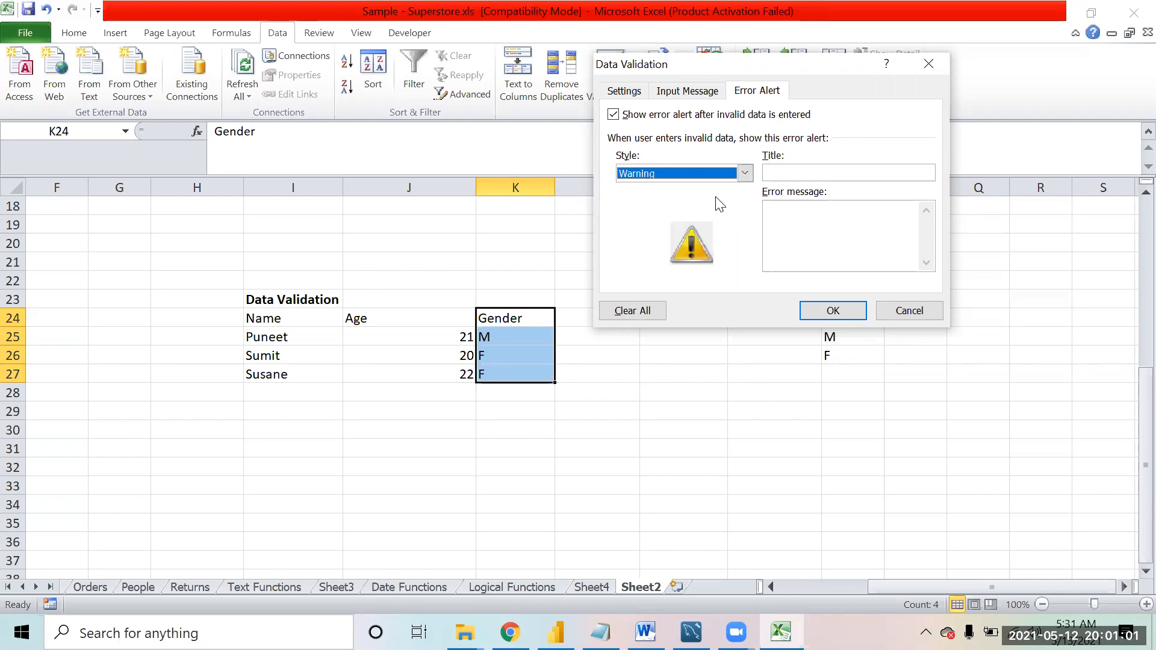
click(745, 173)
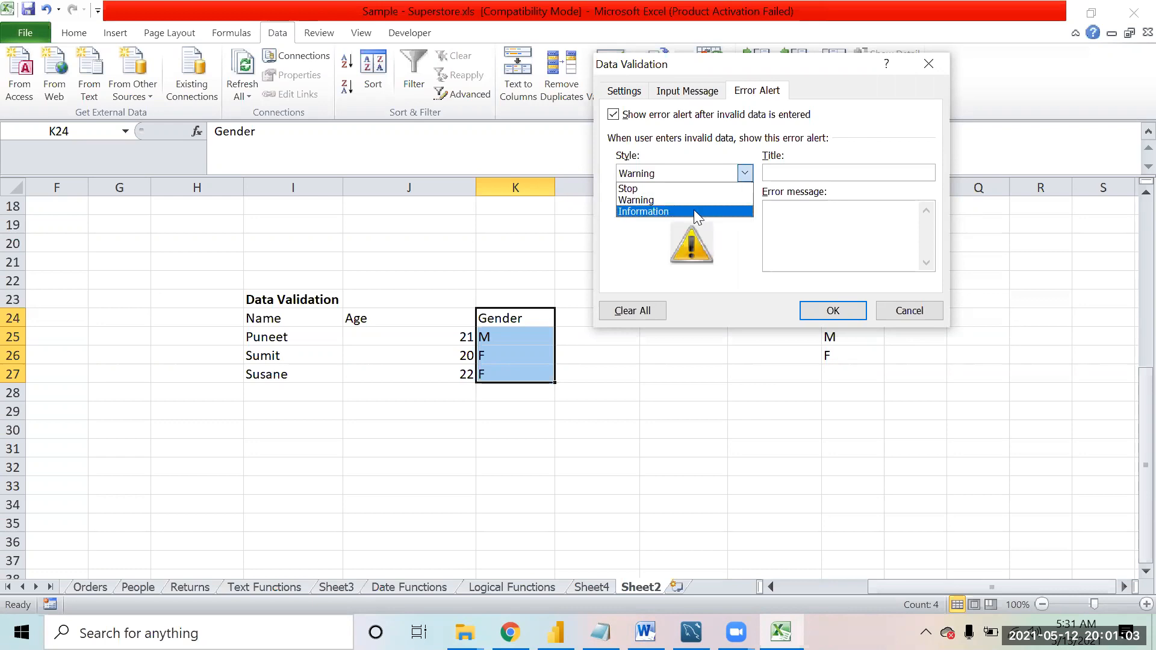
click(693, 211)
click(744, 173)
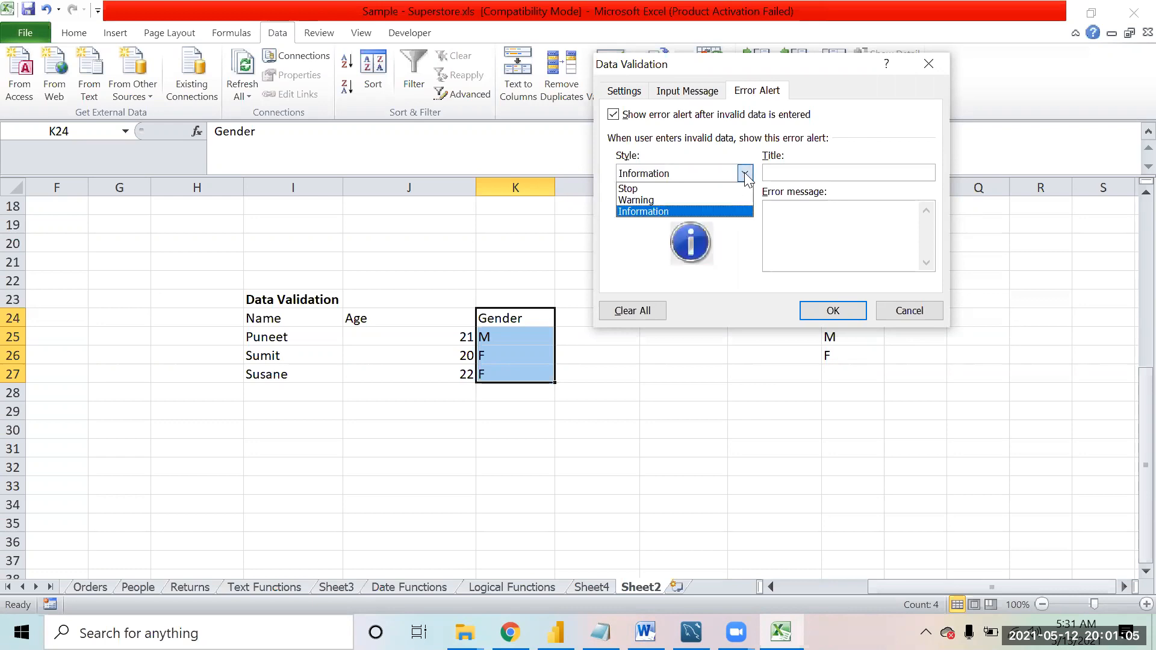
click(695, 191)
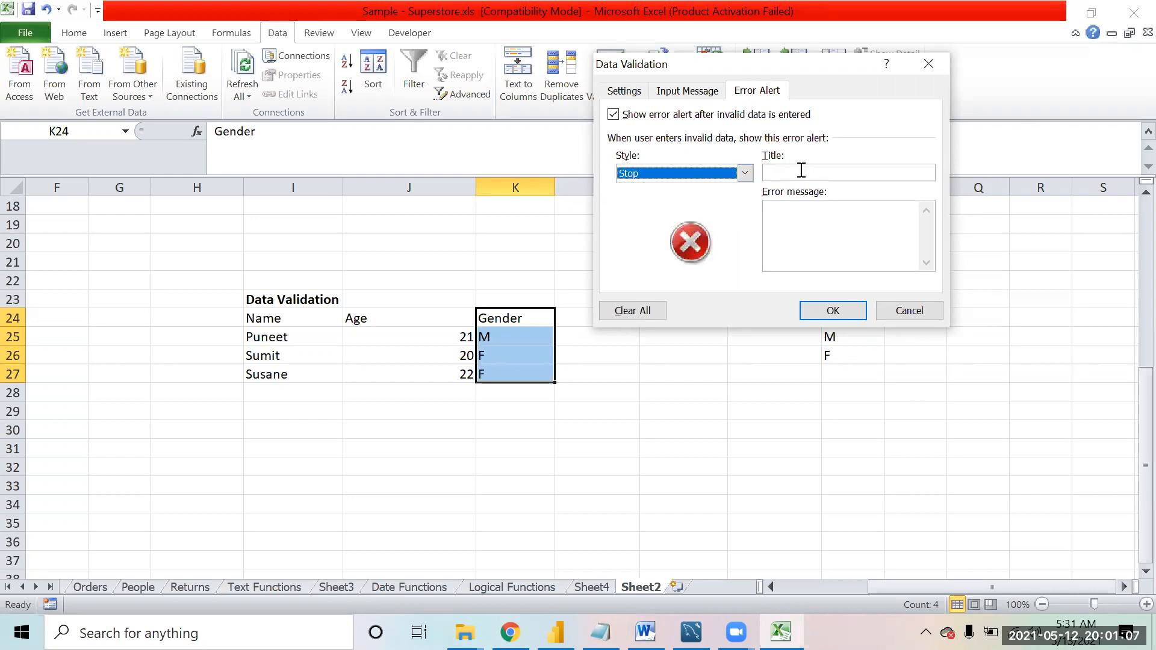
- Set the error alert's title to "Wrong Value" and its message to "Please check it is M or F", and apply it
text(W)
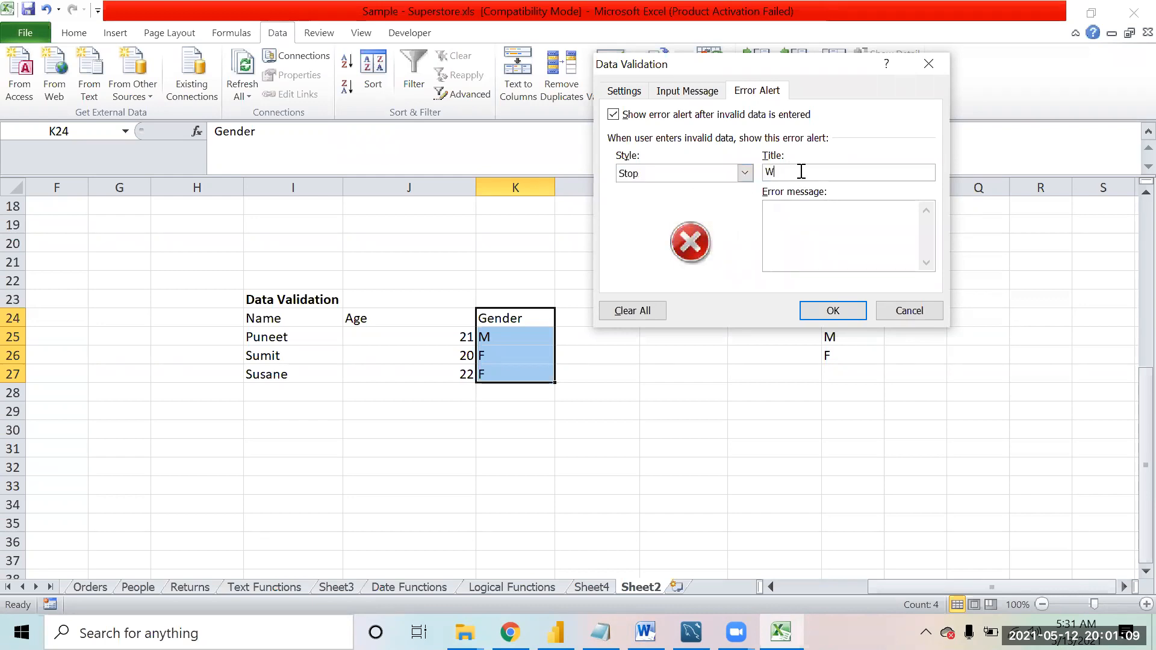
text(rong ValueCh)
key(BackSpace)
key(BackSpace)
text(Plea)
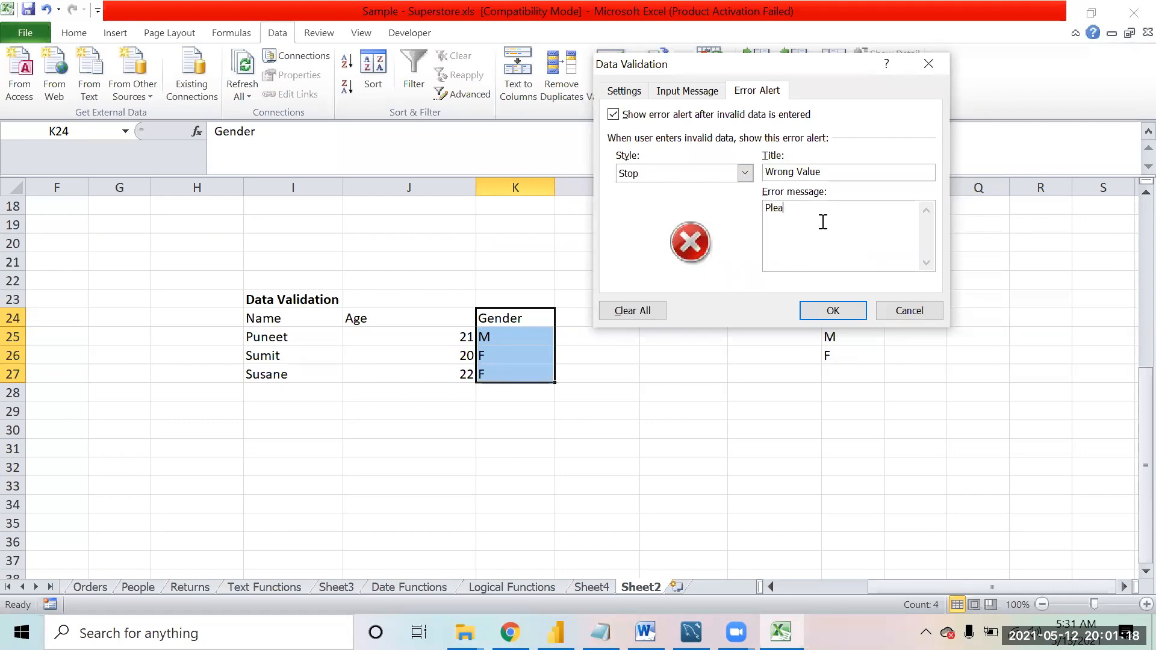
key(BackSpace)
text(ase check it is M or F)
click(855, 312)
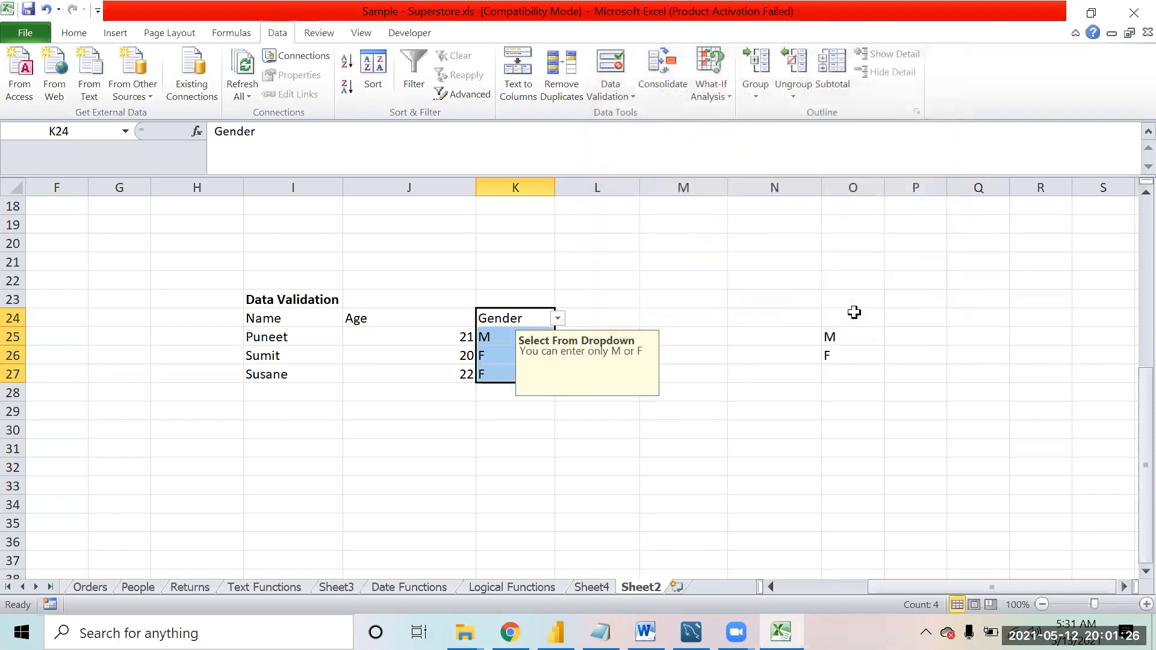
- Test the error alert by entering Male in Gender cell K25, and retry with M
click(504, 335)
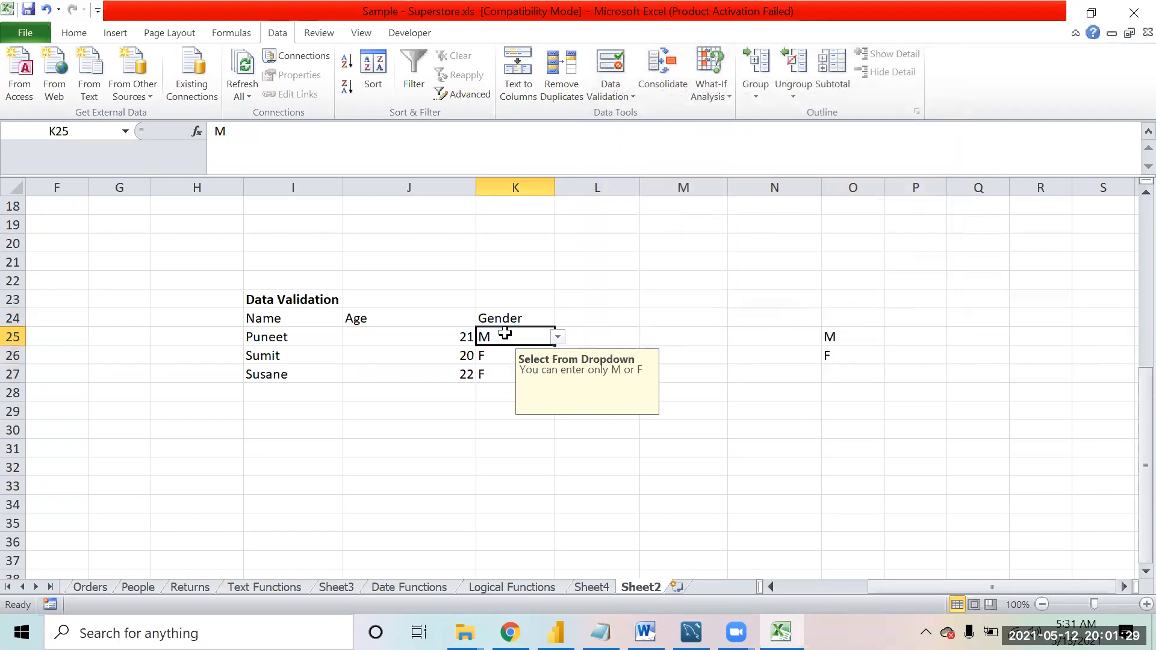
text(Male)
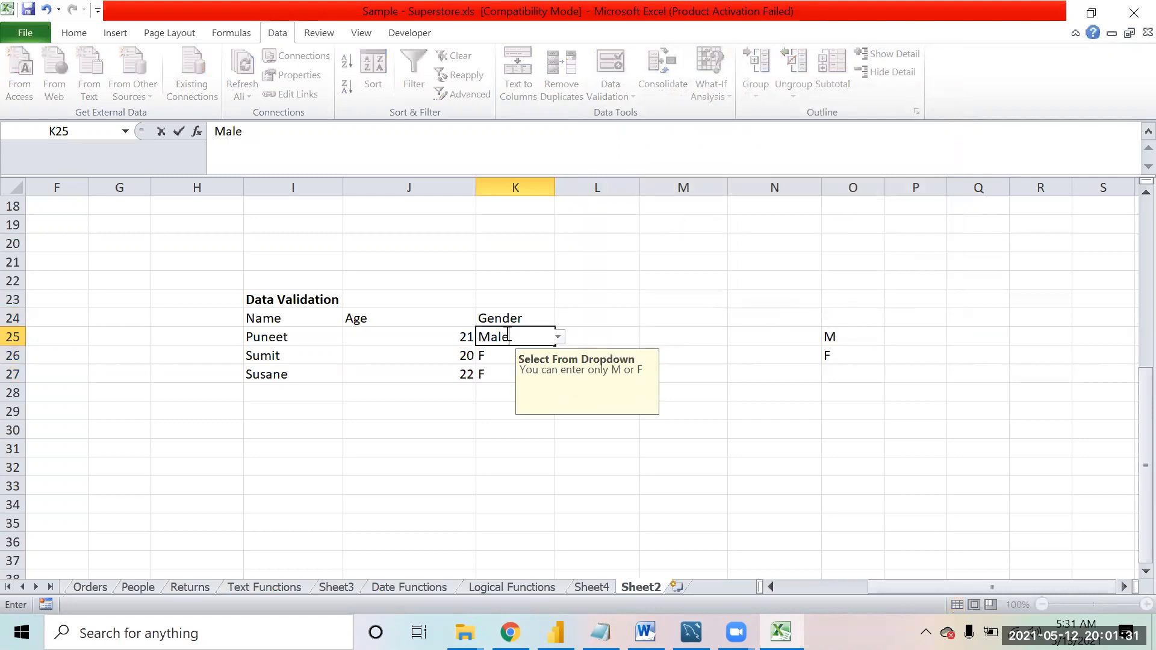
key(Return)
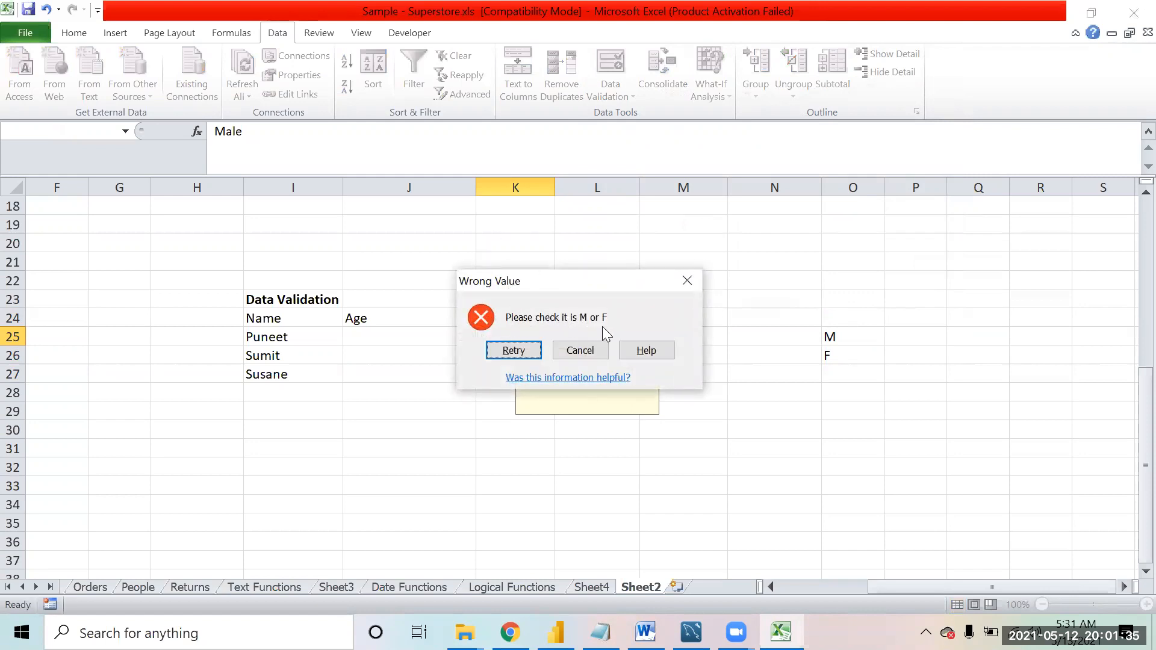
click(514, 350)
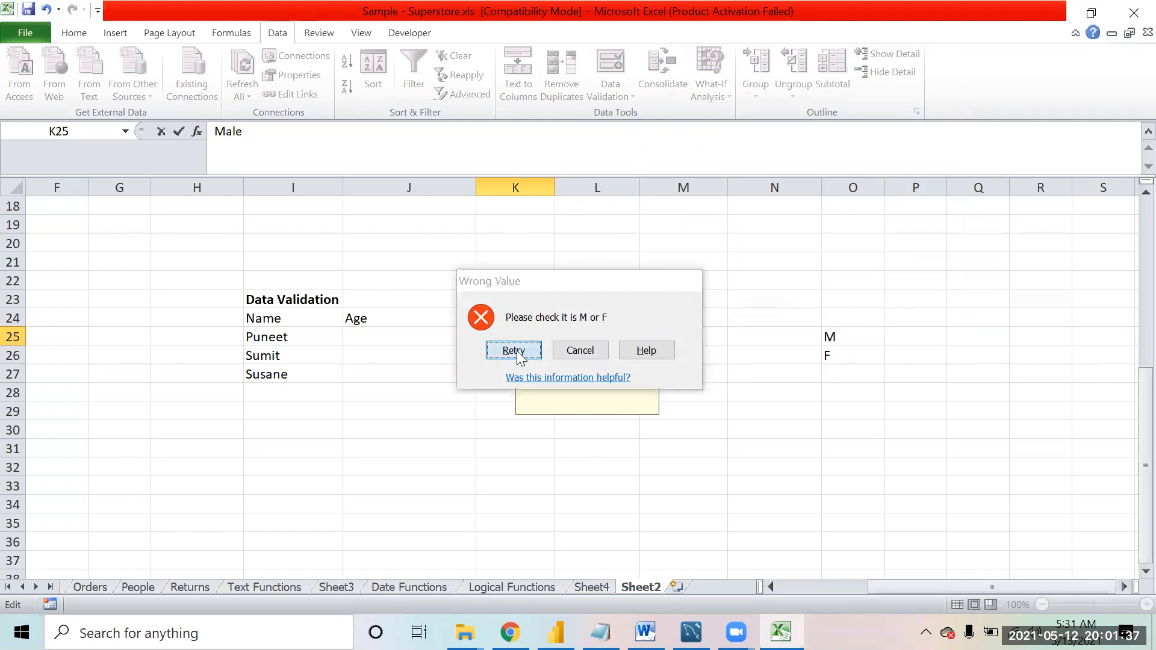
text(M)
key(Return)
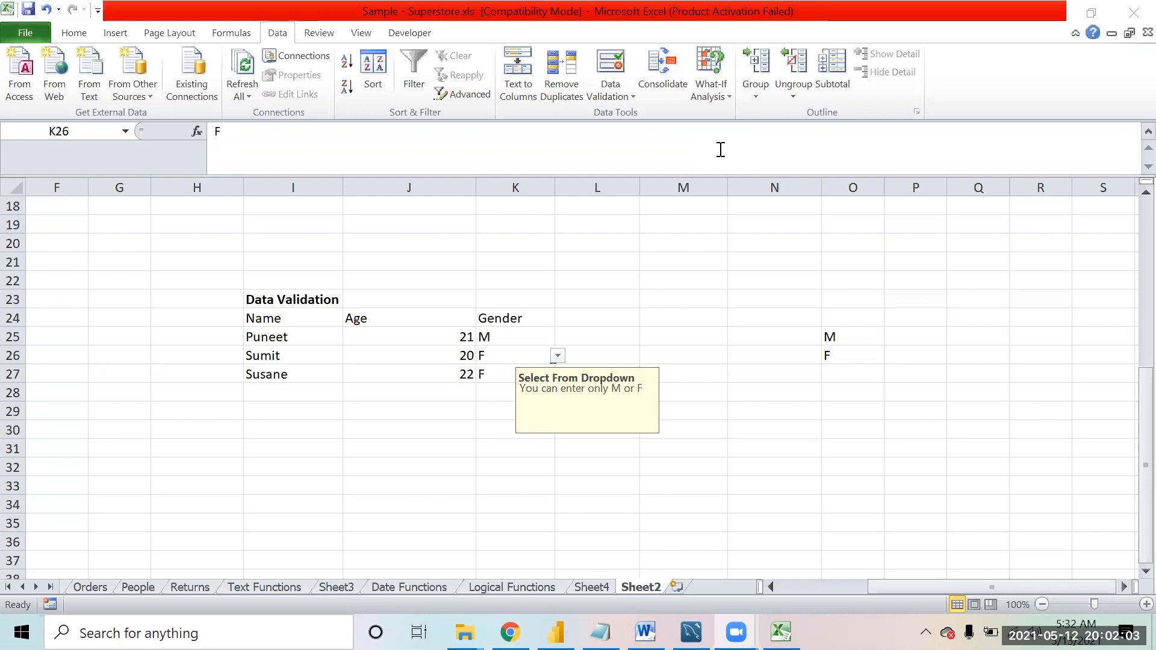
- Add the column header SSN in cell L24, beside Gender
click(293, 313)
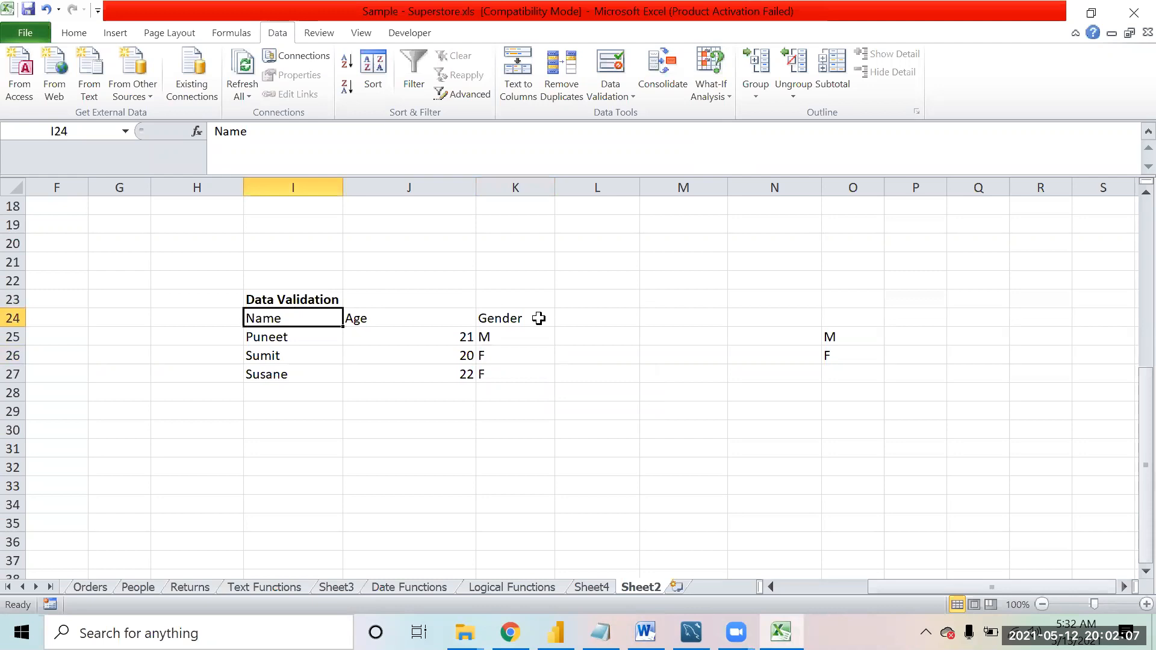
click(593, 320)
text(SSN)
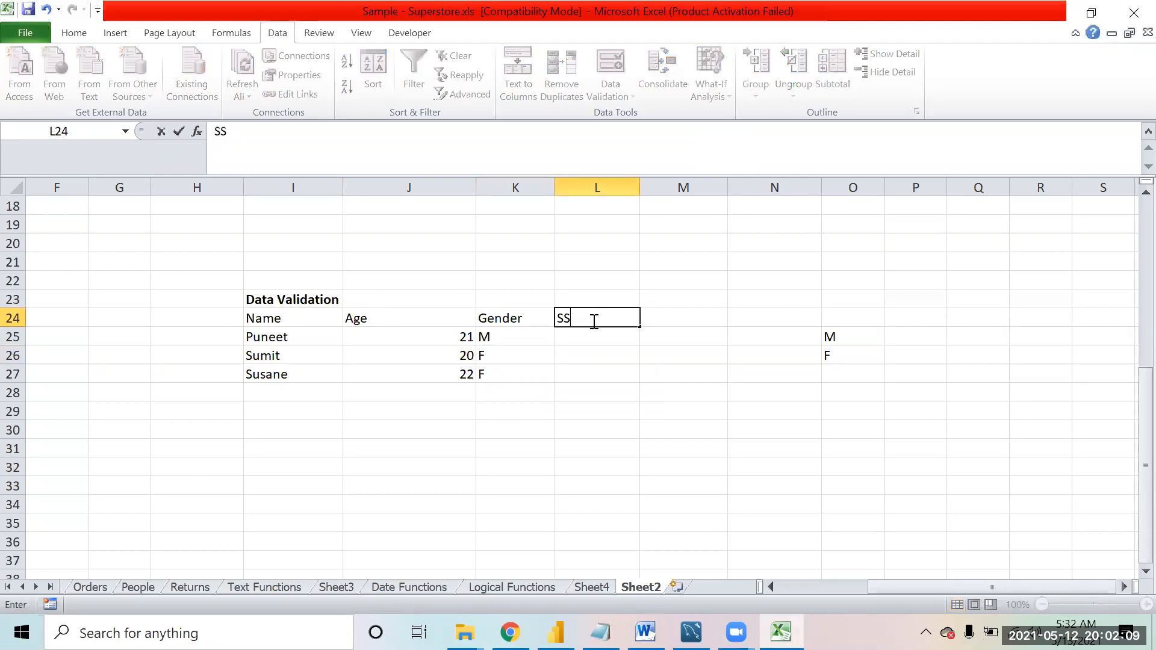
key(Return)
click(593, 320)
key(Return)
key(shift+Down)
key(shift+Down)
key(shift+Down)
key(shift+Down)
key(shift+Down)
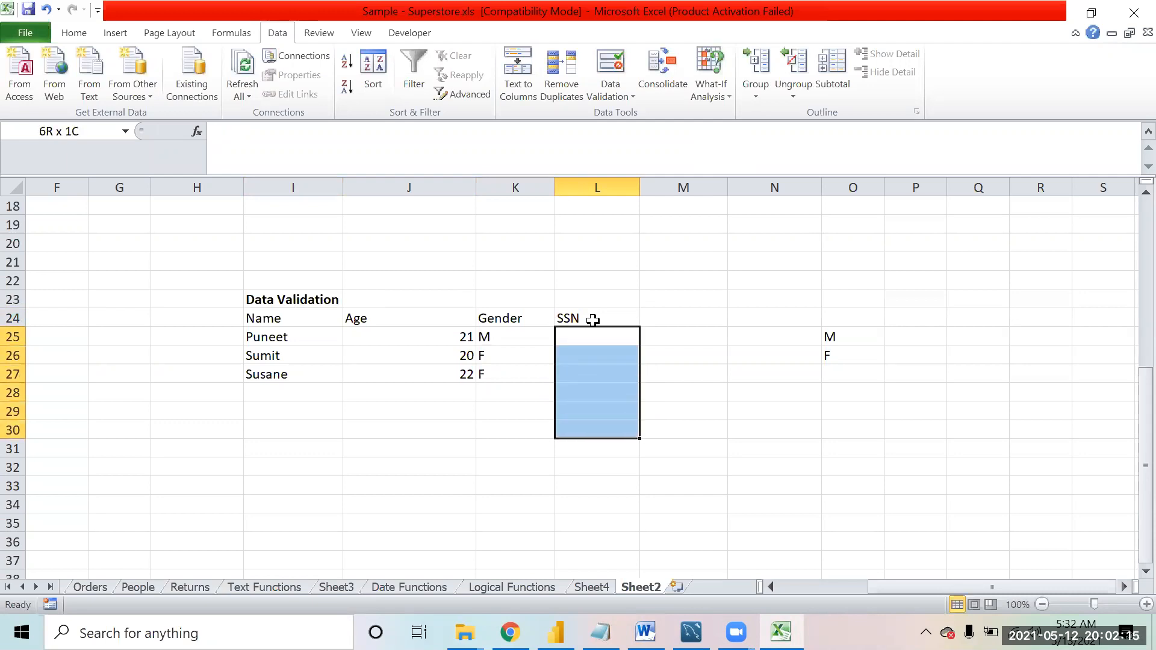
key(shift+Up)
key(shift+Up)
key(shift+Up)
key(shift+Up)
key(shift+Up)
key(Down)
key(Down)
key(Up)
key(Up)
key(shift+Down)
key(shift+Down)
key(shift+Down)
key(shift+Down)
key(shift+Down)
key(shift+Down)
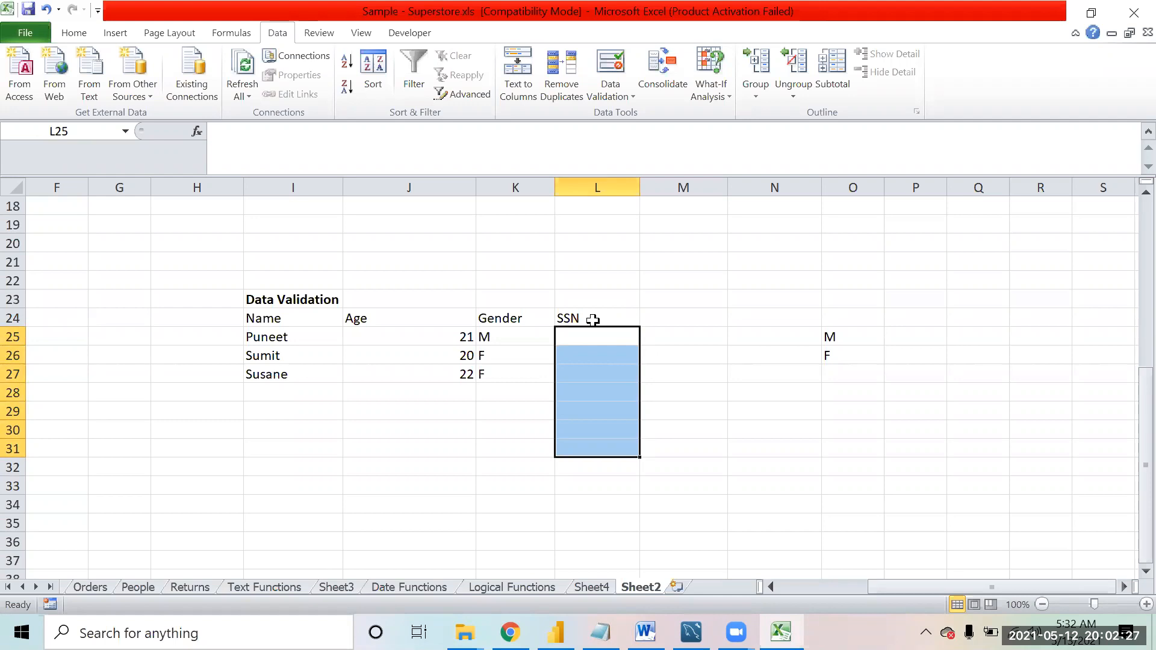
click(608, 95)
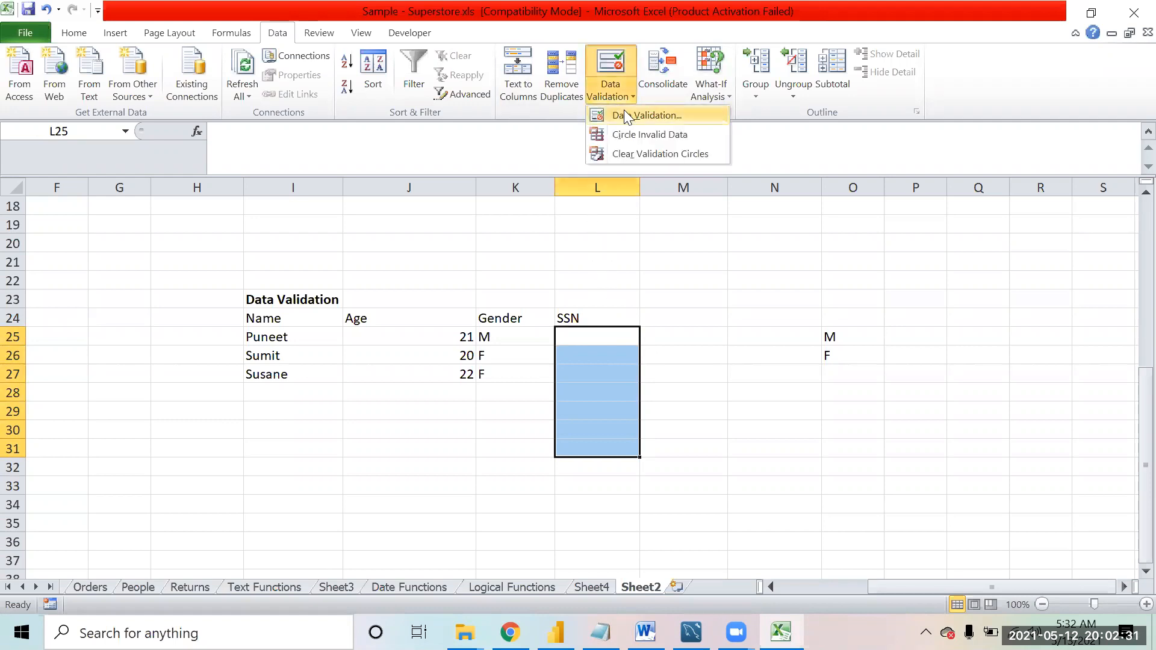
click(624, 115)
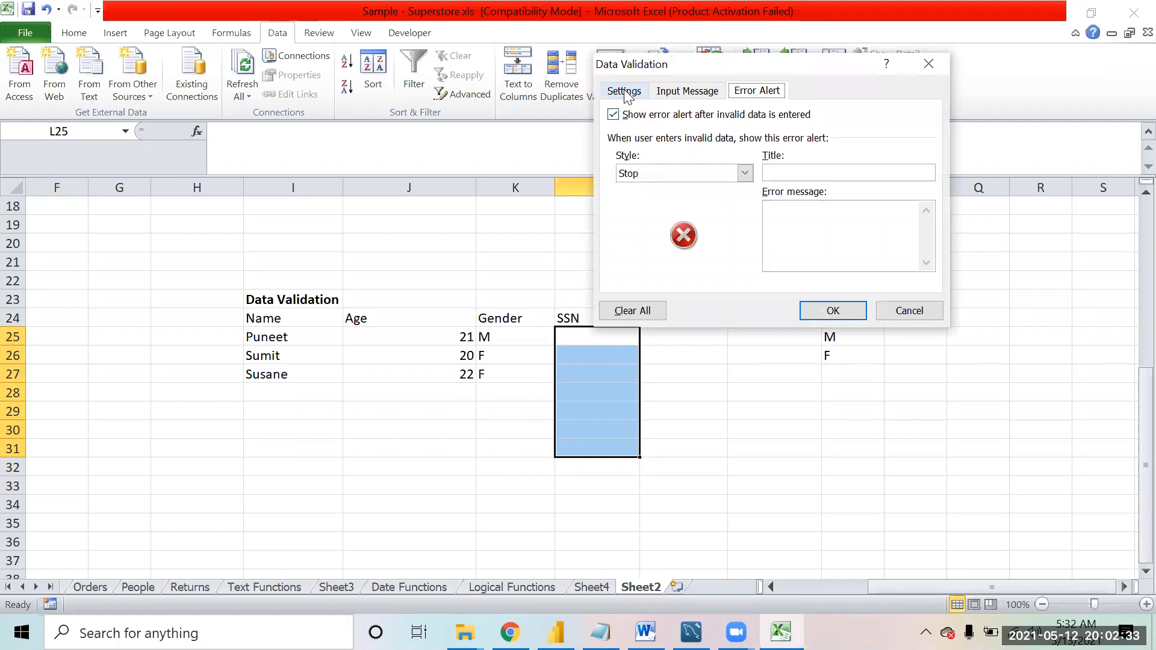
click(625, 94)
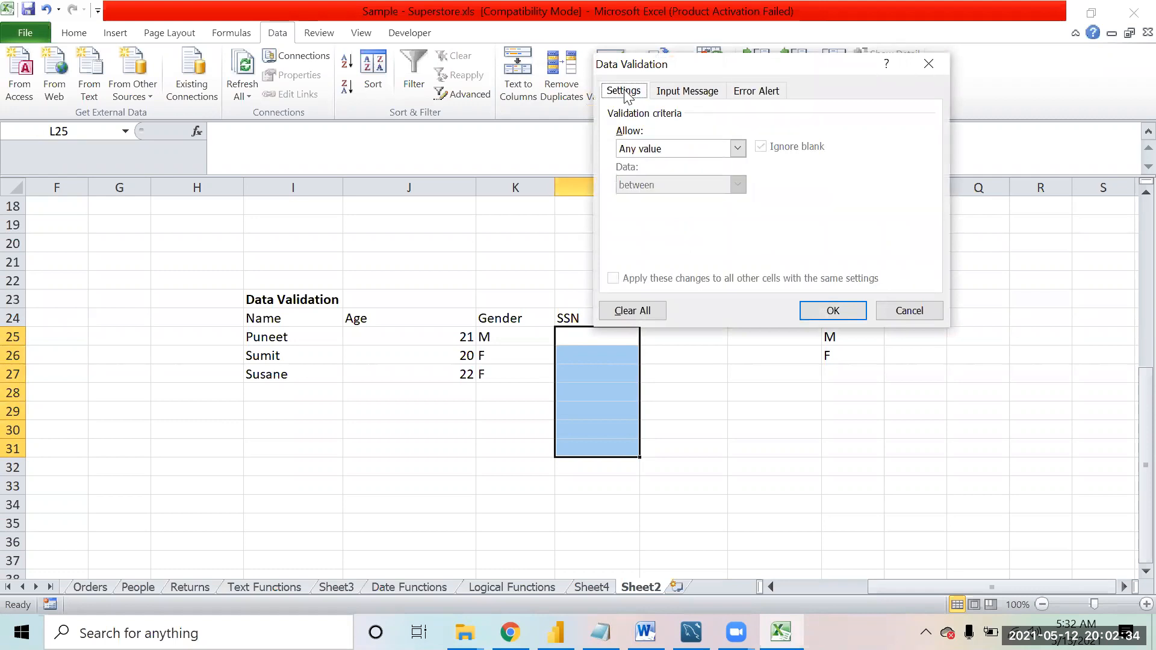
click(738, 148)
click(673, 240)
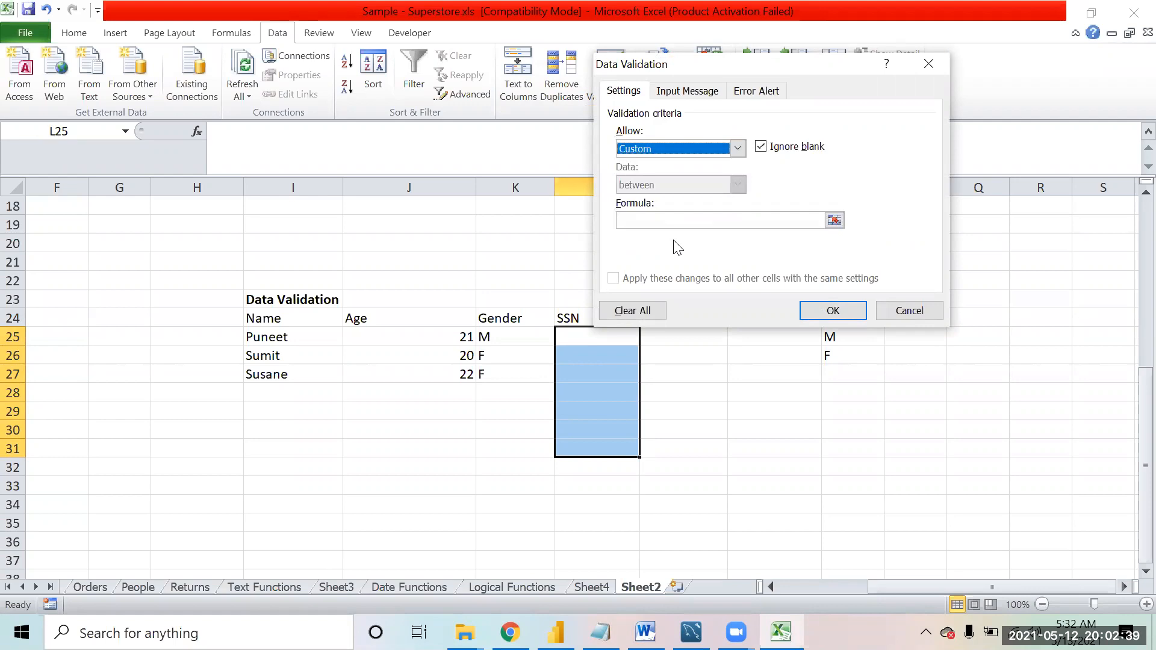
click(641, 223)
click(641, 223)
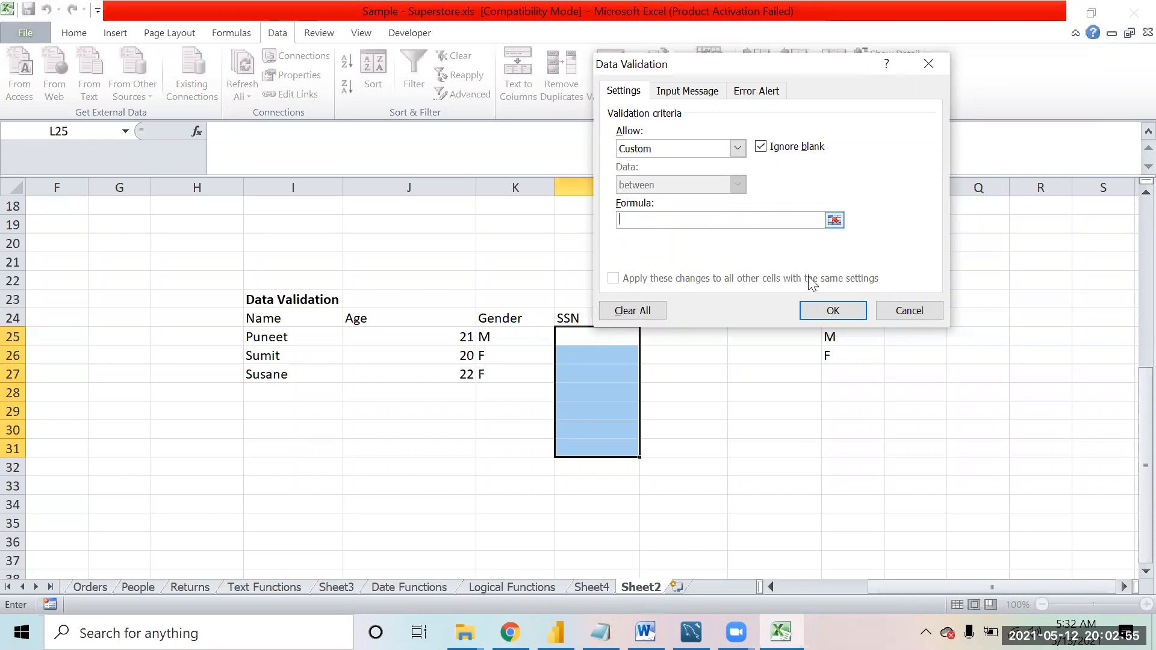
click(908, 310)
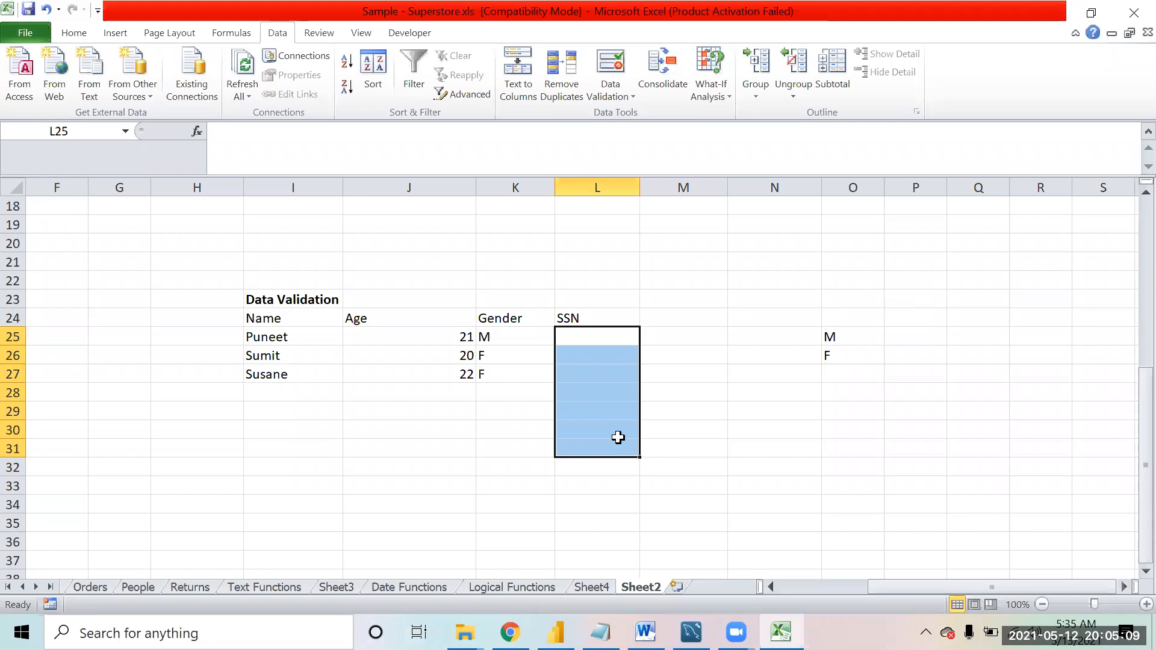
- Enter a sample SSN value for the first person in cell L25
key(Up)
key(Down)
key(Up)
key(Up)
key(Down)
key(Down)
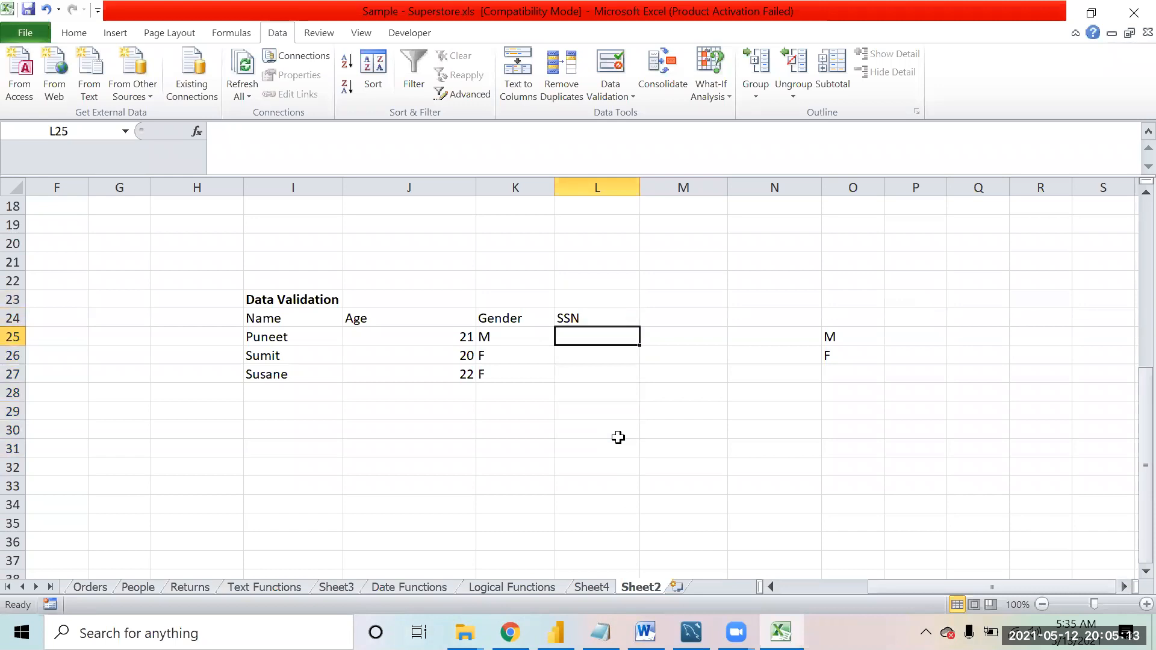
text(S1)
key(Return)
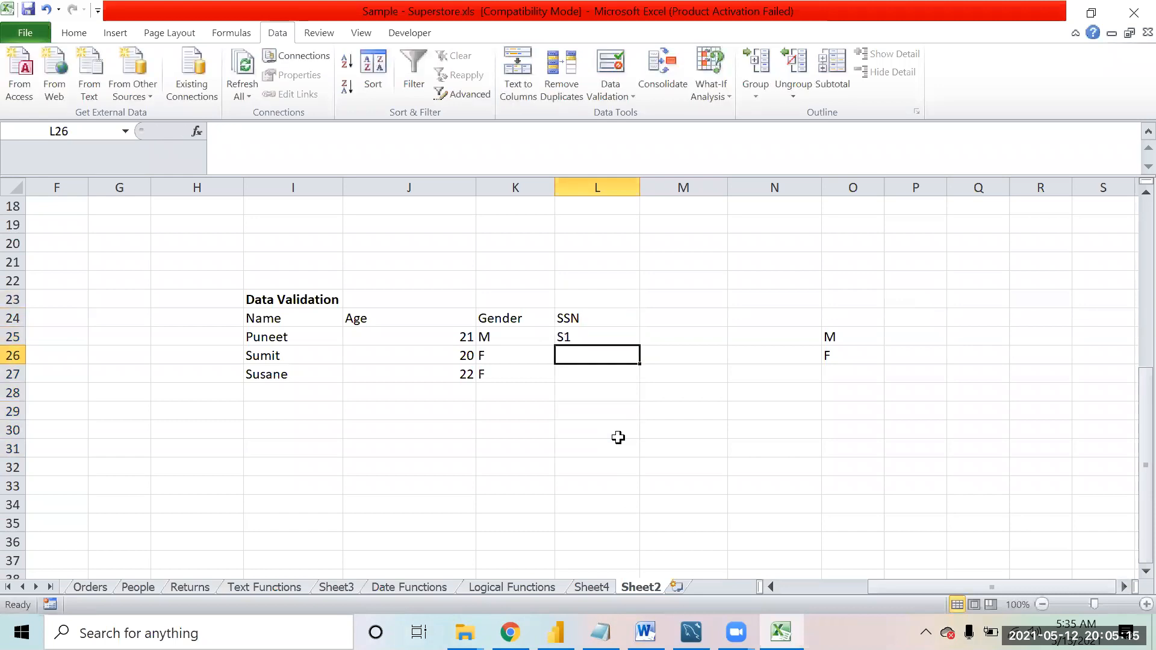
- Fill the SSN column with S2 in cell L26 and the duplicate entry S1 in cell L27
text(S2)
key(Return)
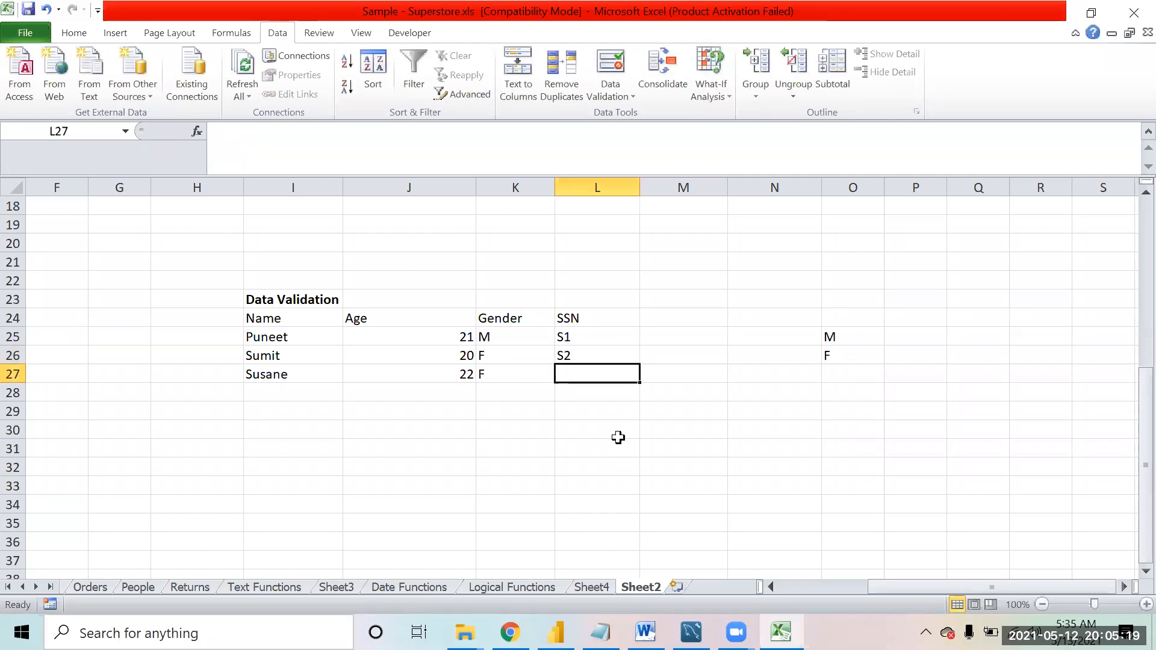
text(S1)
key(Return)
- Highlight the SSN cells L25:L32 with a yellow fill
key(Up)
key(Down)
key(Down)
key(Up)
key(Up)
key(Down)
key(Up)
key(Up)
key(Up)
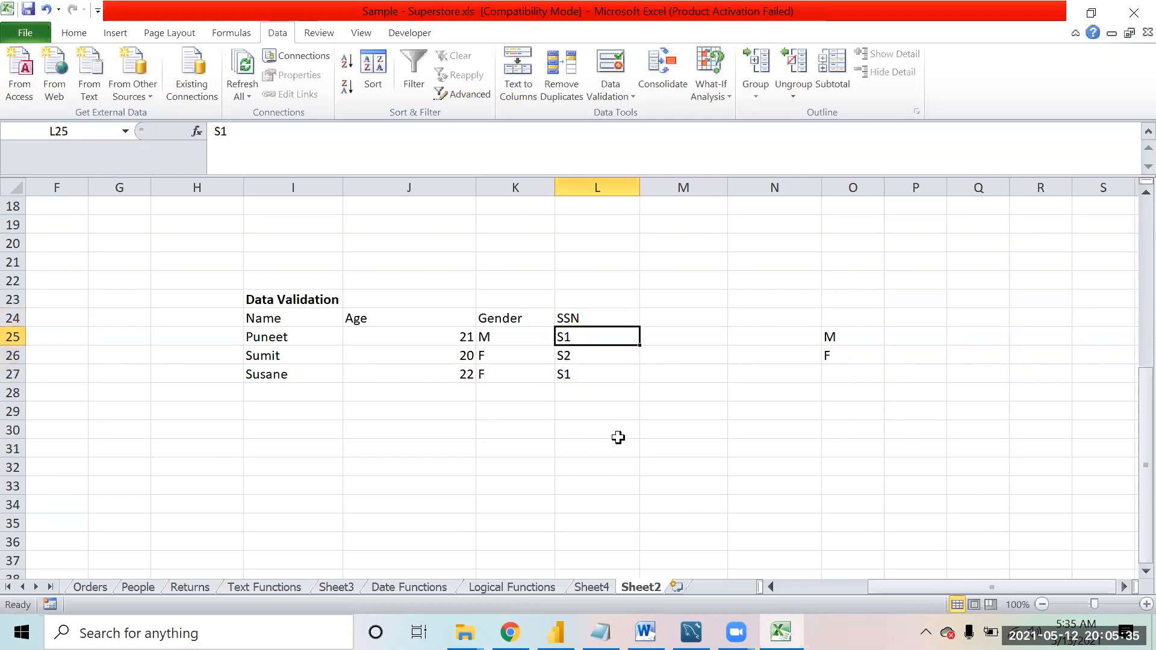
key(shift+Down)
key(shift+Down)
key(shift+Down)
key(shift+Down)
key(shift+Down)
key(shift+Down)
key(shift+Down)
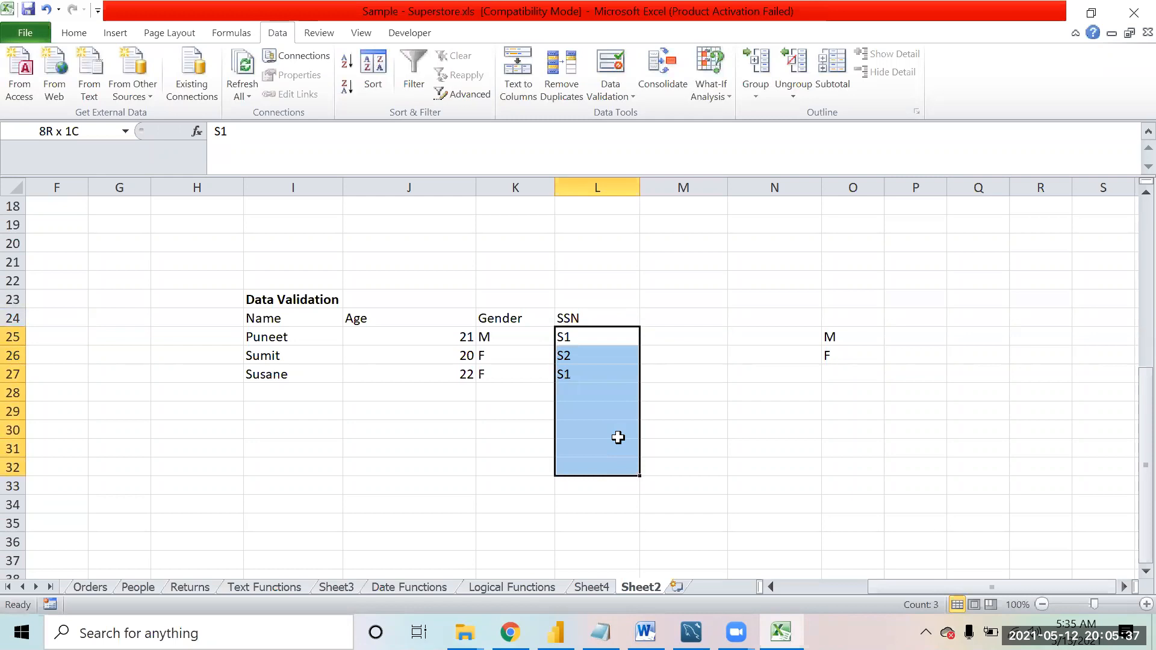
click(74, 33)
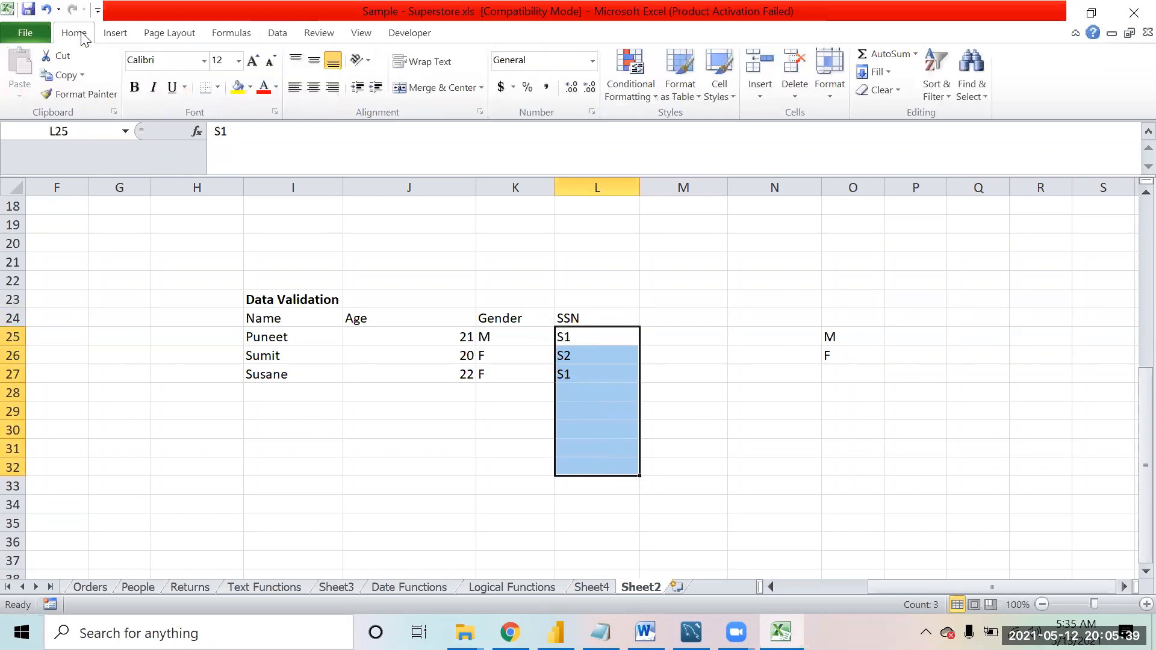
click(237, 88)
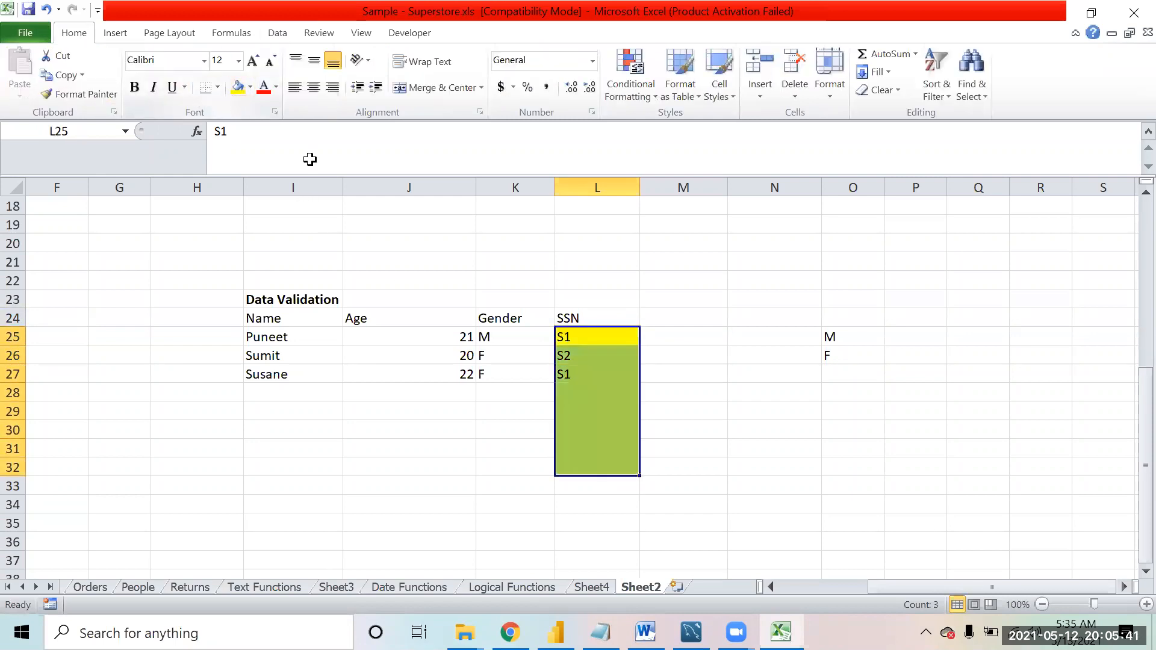
click(715, 328)
click(600, 329)
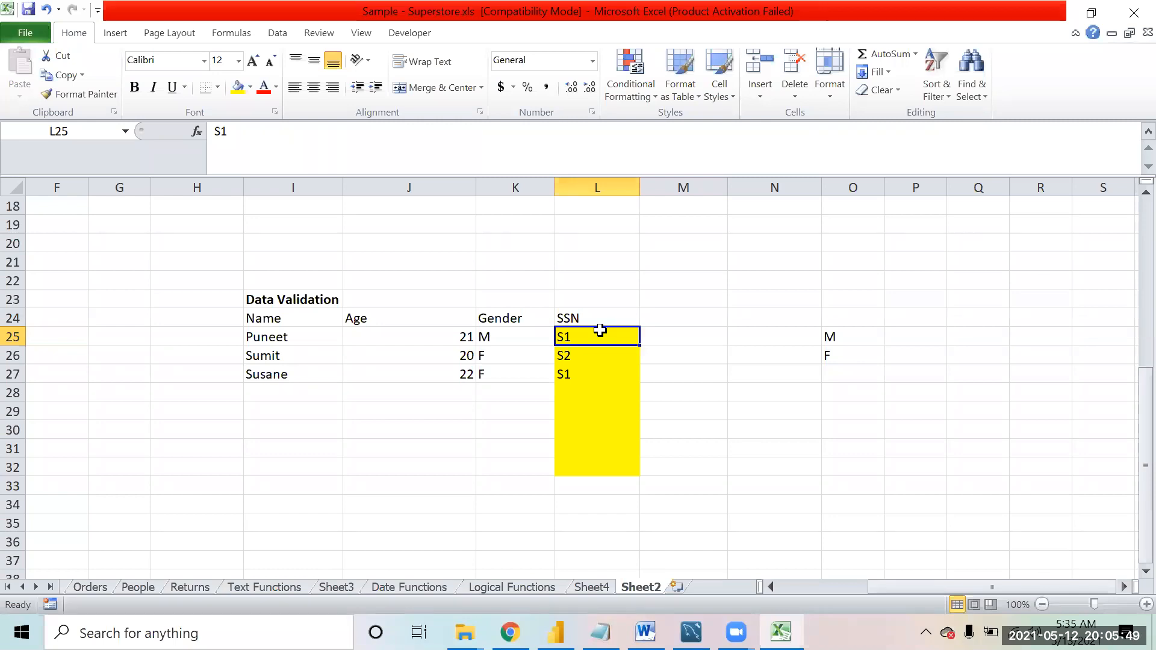
key(shift+Down)
key(shift+Down)
key(shift+Down)
key(shift+Down)
key(shift+Down)
key(Up)
key(Up)
key(Down)
key(Down)
key(shift+Up)
key(Down)
key(Down)
key(Down)
key(Up)
key(Up)
key(Up)
key(shift+Down)
key(Down)
key(Down)
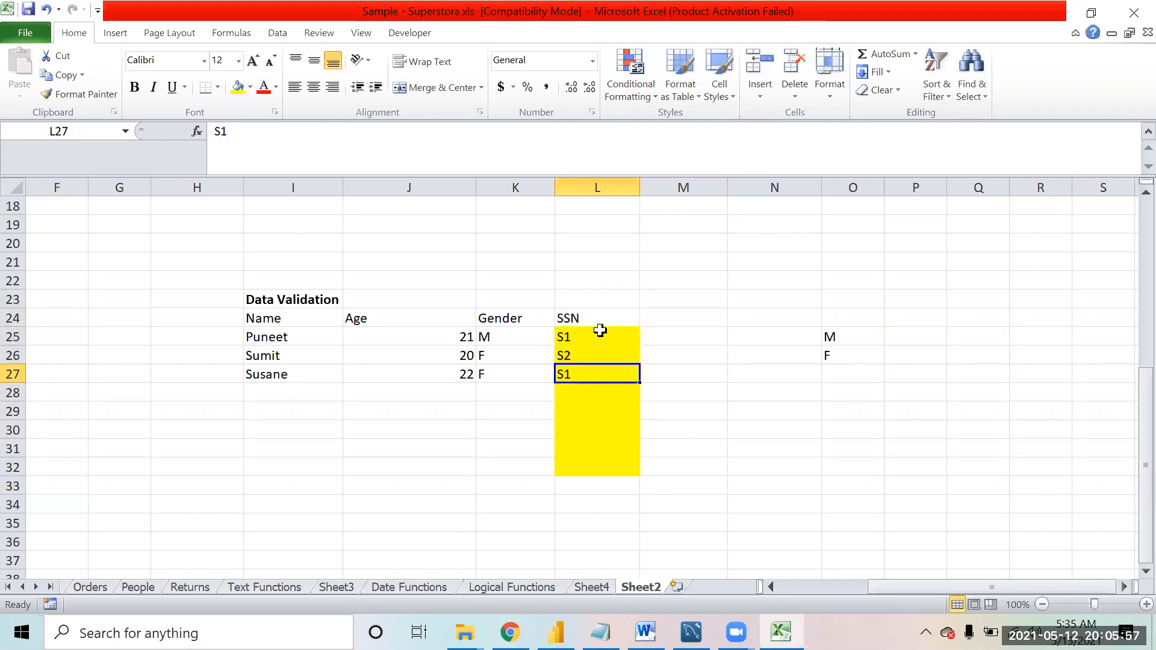
- Clear the contents of the yellow SSN cells L25:L32
click(599, 330)
key(shift+Down)
key(shift+Down)
key(shift+Down)
key(shift+Down)
key(shift+Down)
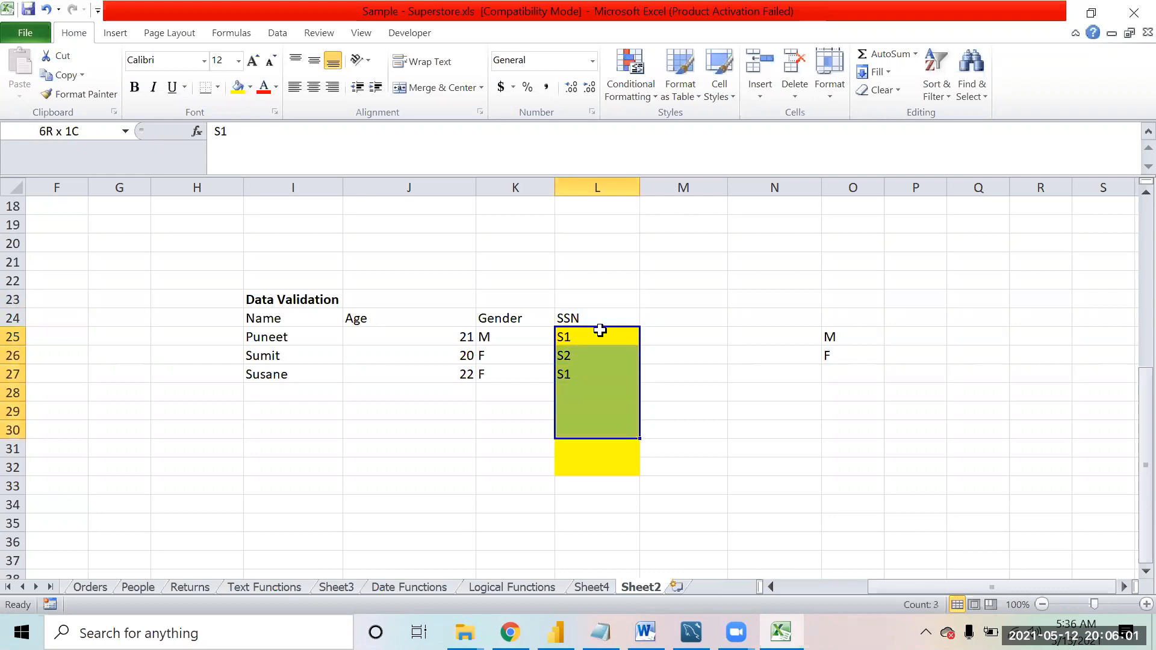
key(shift+Down)
key(shift+Down)
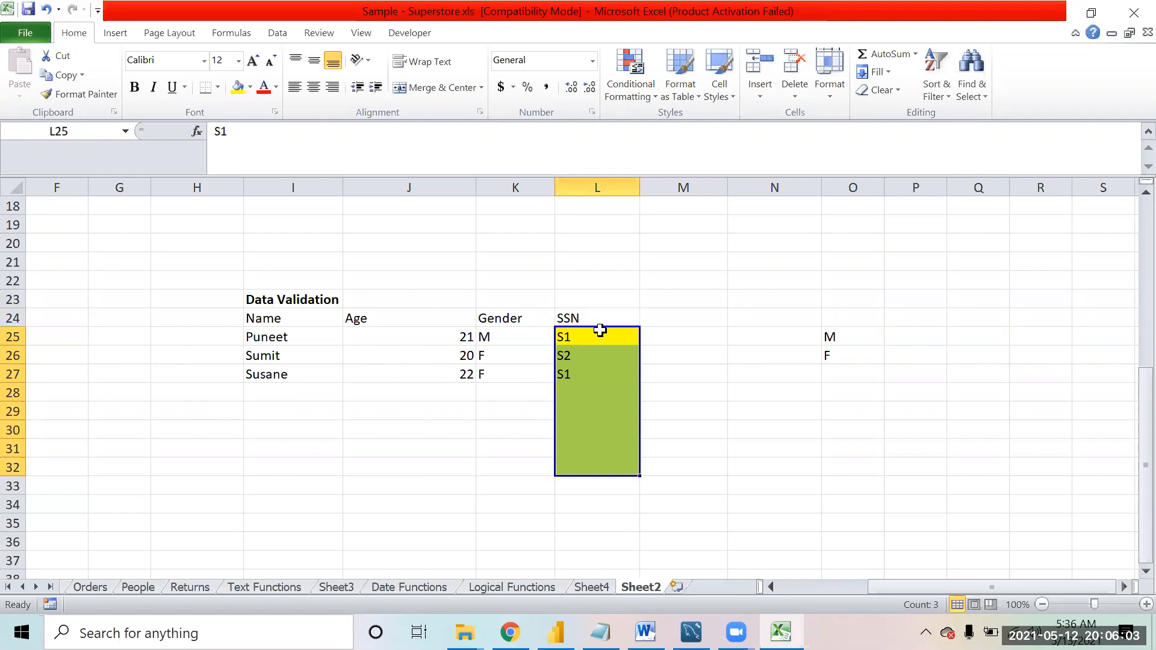
key(Delete)
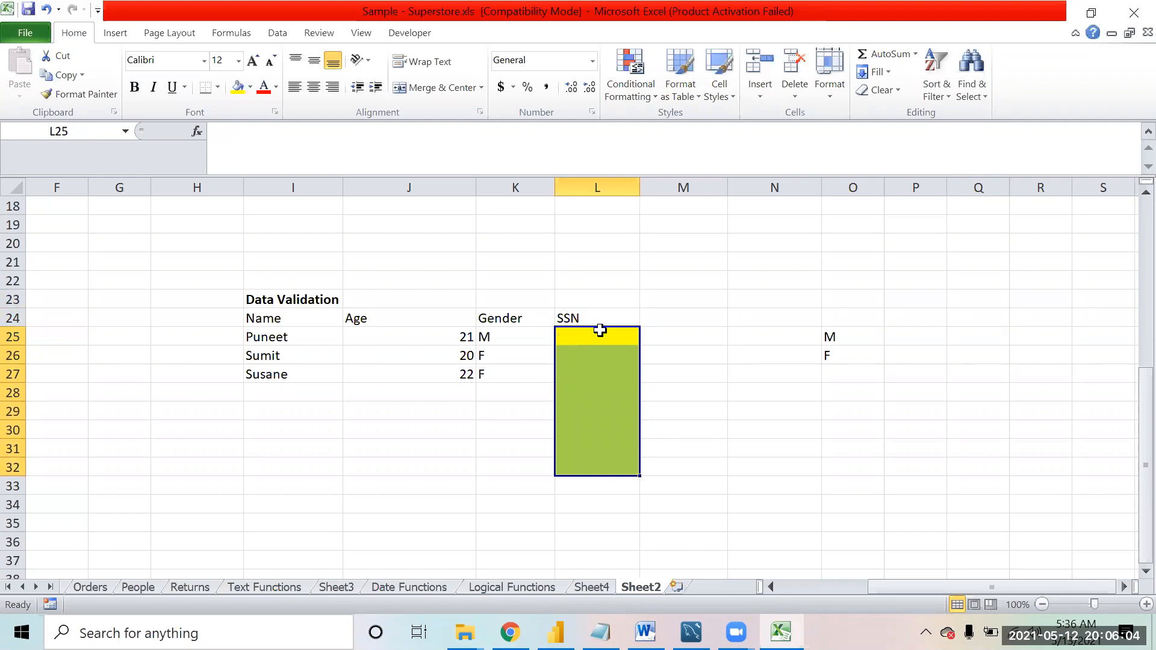
- Set up a Custom data validation rule for L25:L32 and begin its formula with =countif(L25:L32
click(287, 41)
click(626, 95)
click(631, 117)
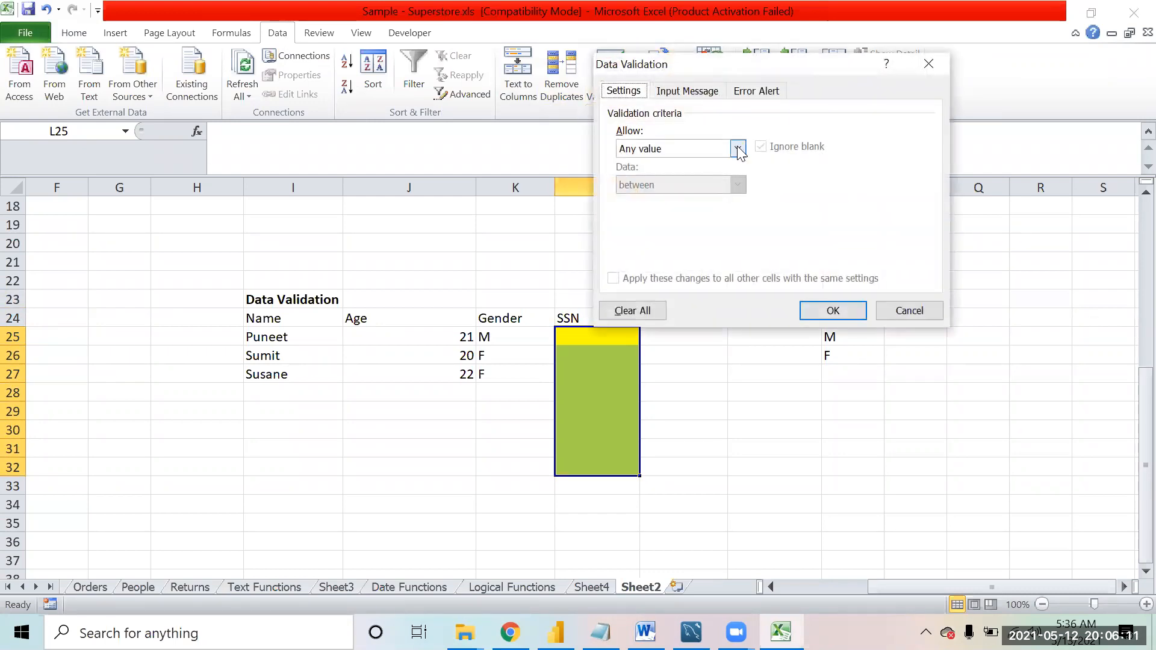
click(736, 148)
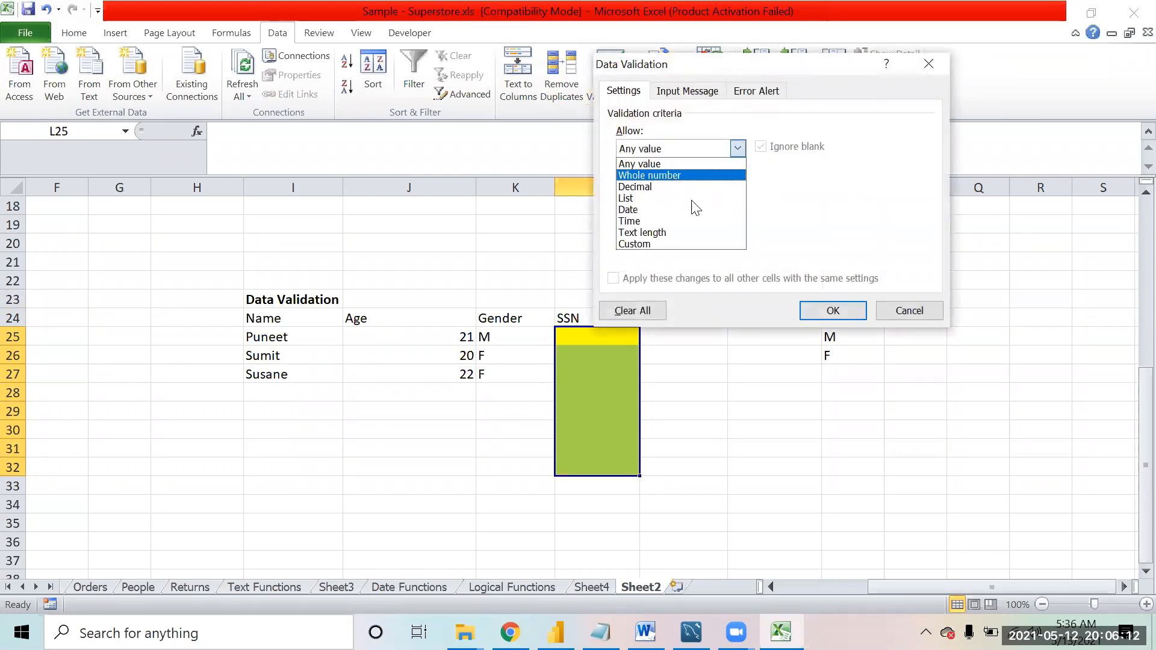
click(653, 243)
click(635, 219)
text(=countif()
click(574, 340)
drag(574, 340, 578, 468)
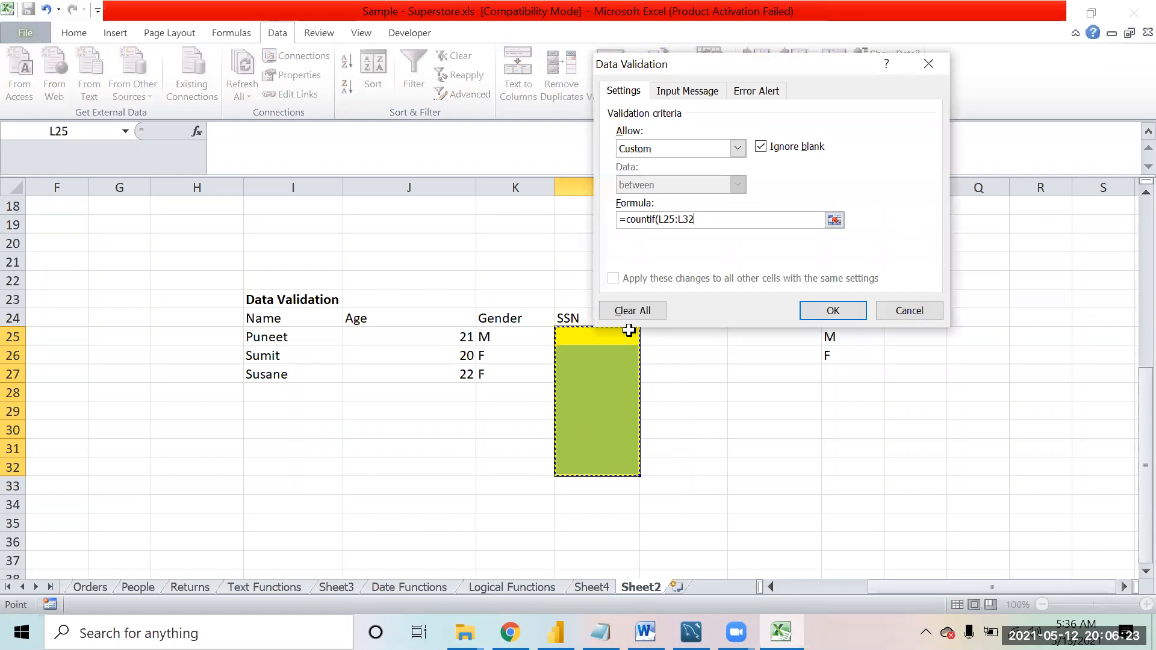
- Make the range references absolute, complete the validation formula as =countif($L$25:$L$32,L25)=1, and apply the rule
drag(697, 219, 659, 219)
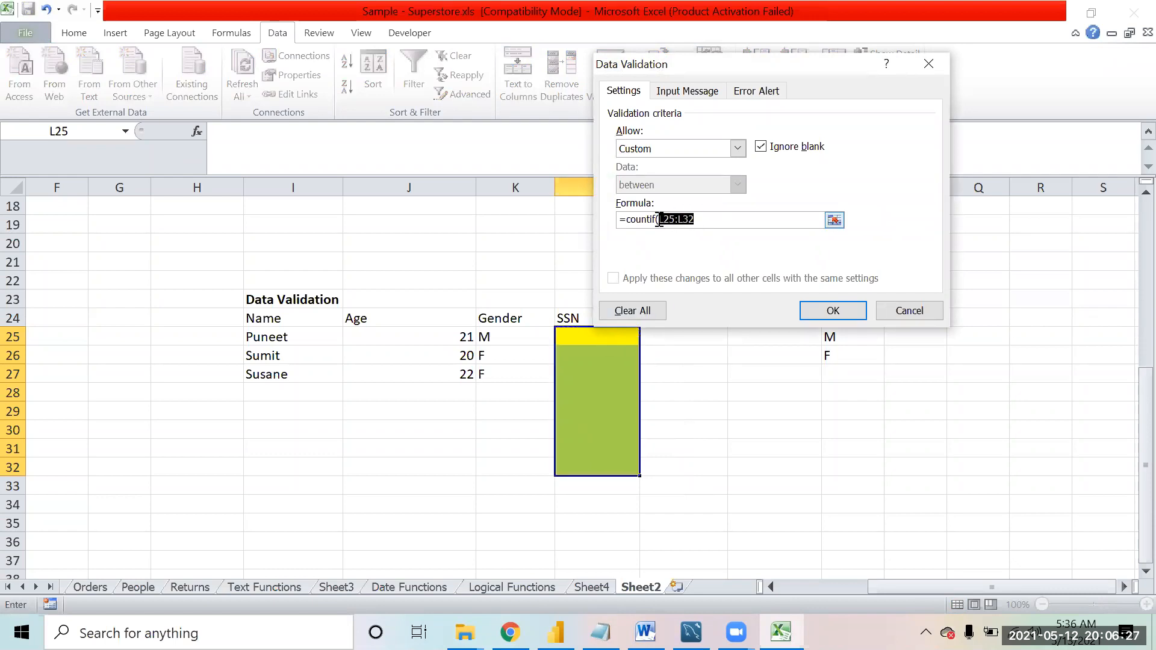
click(659, 219)
text($)
click(672, 219)
text($)
click(691, 220)
text($)
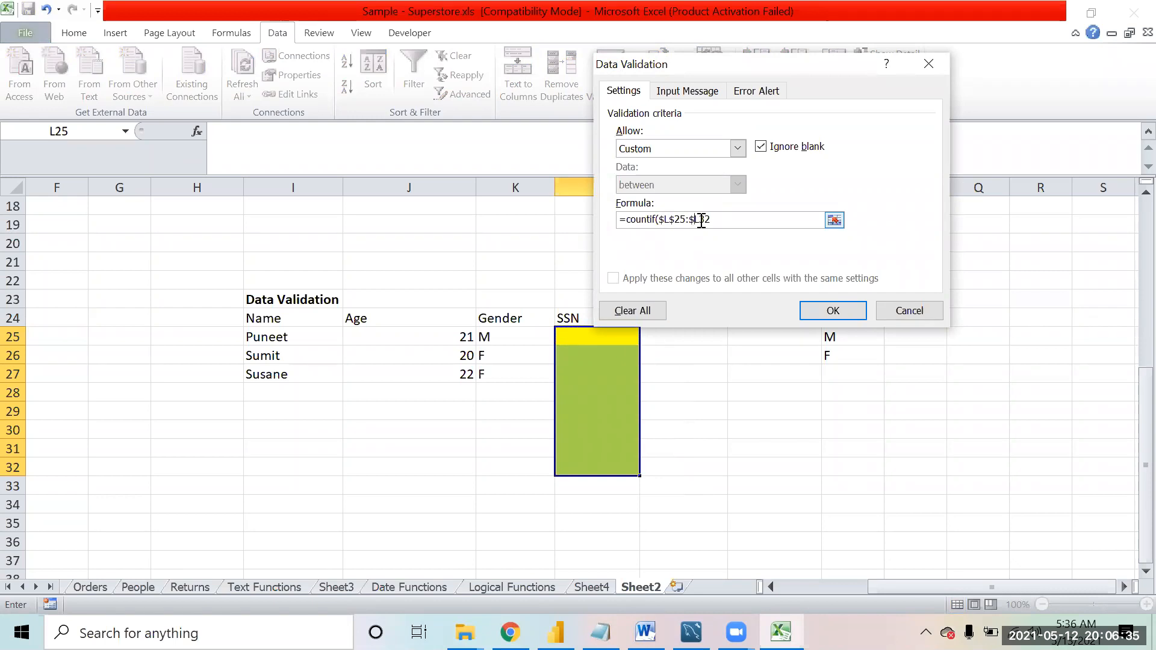
click(701, 219)
text($32,)
click(588, 341)
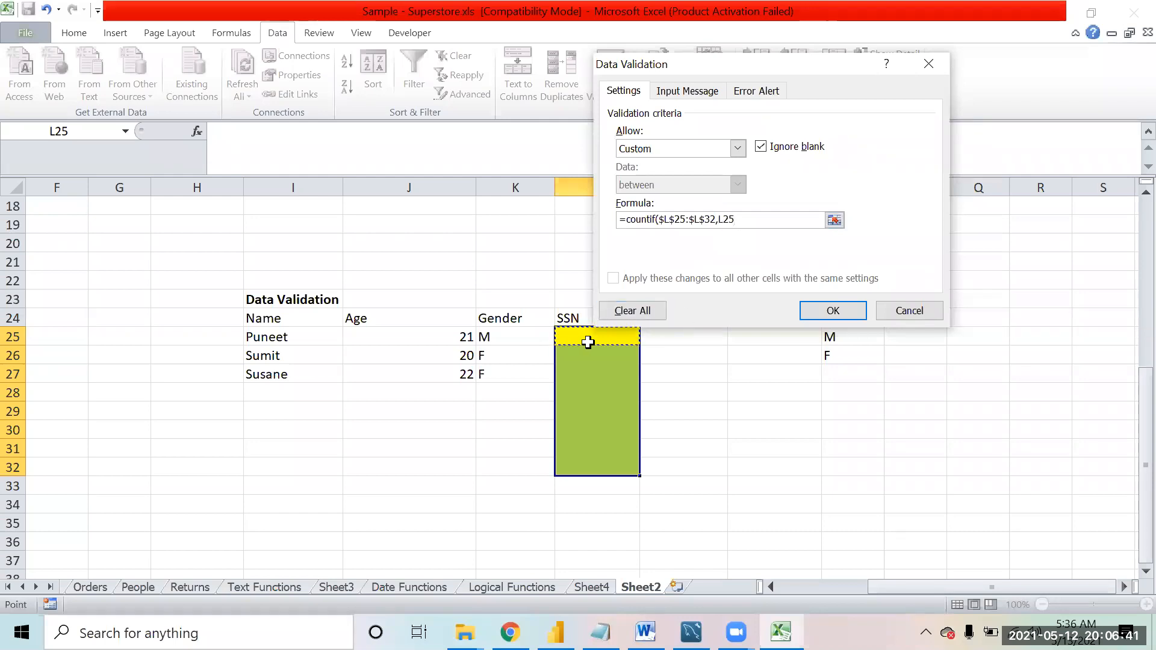
text()=1)
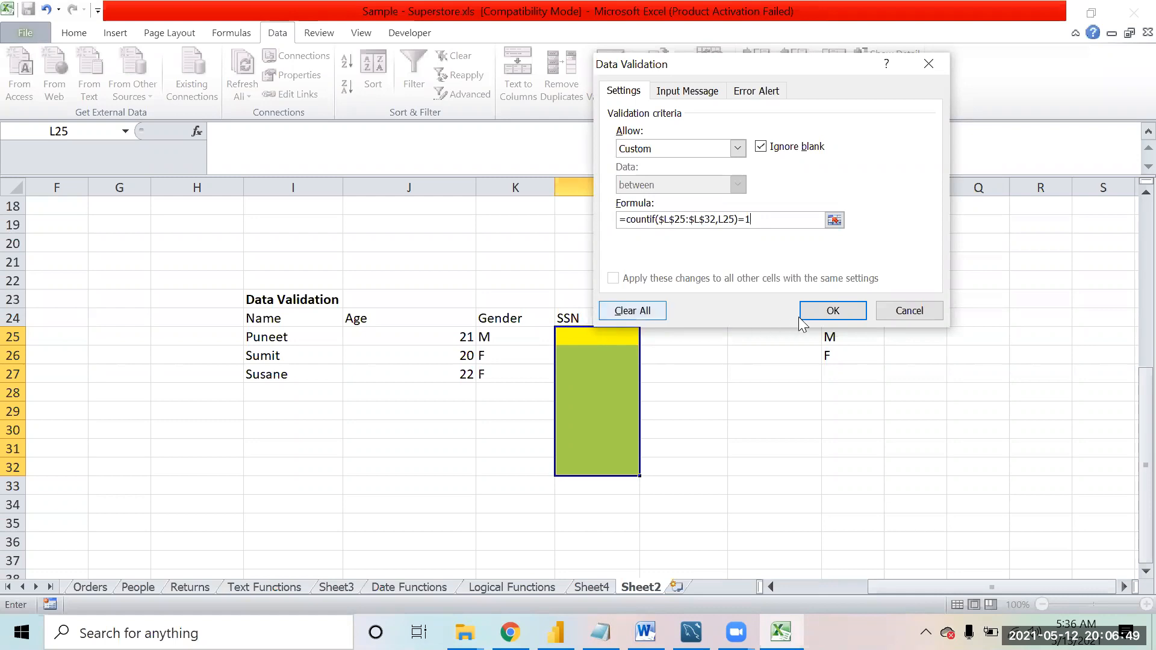
click(832, 311)
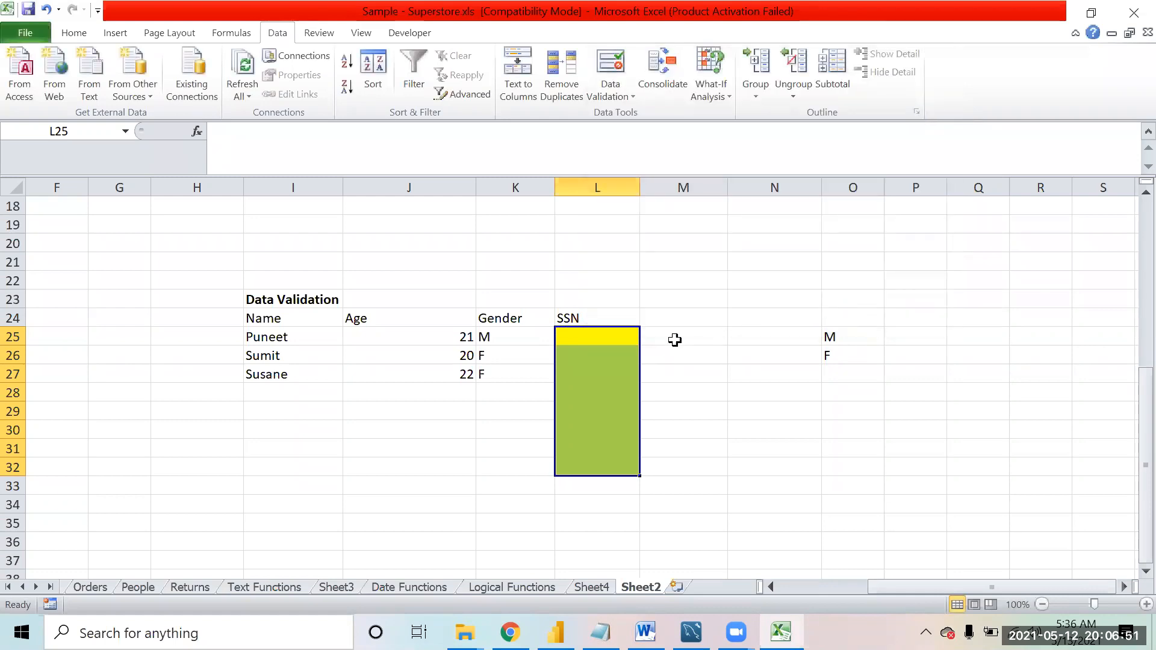
- Enter S1 and S2 in cells L25 and L26, and try the duplicate S1 in L27
click(587, 338)
text(S1)
key(Return)
text(S2)
key(Return)
text(S1)
key(Return)
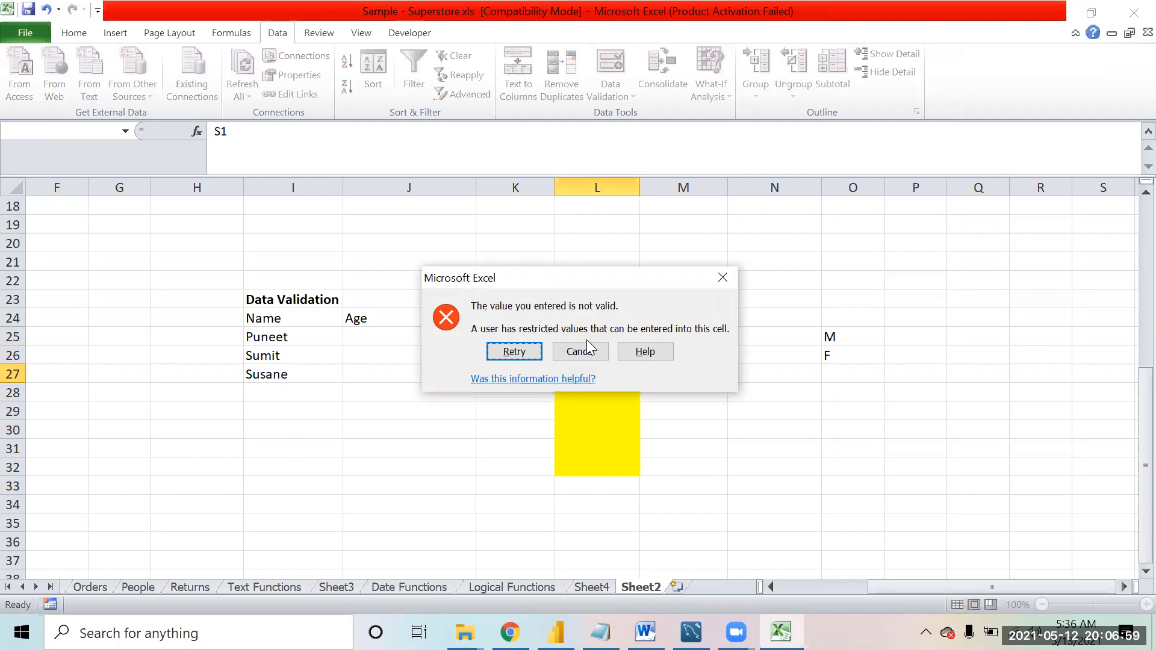
- Retry the entry in cell L27 with the unique value S3
key(Return)
text(S3)
key(Return)
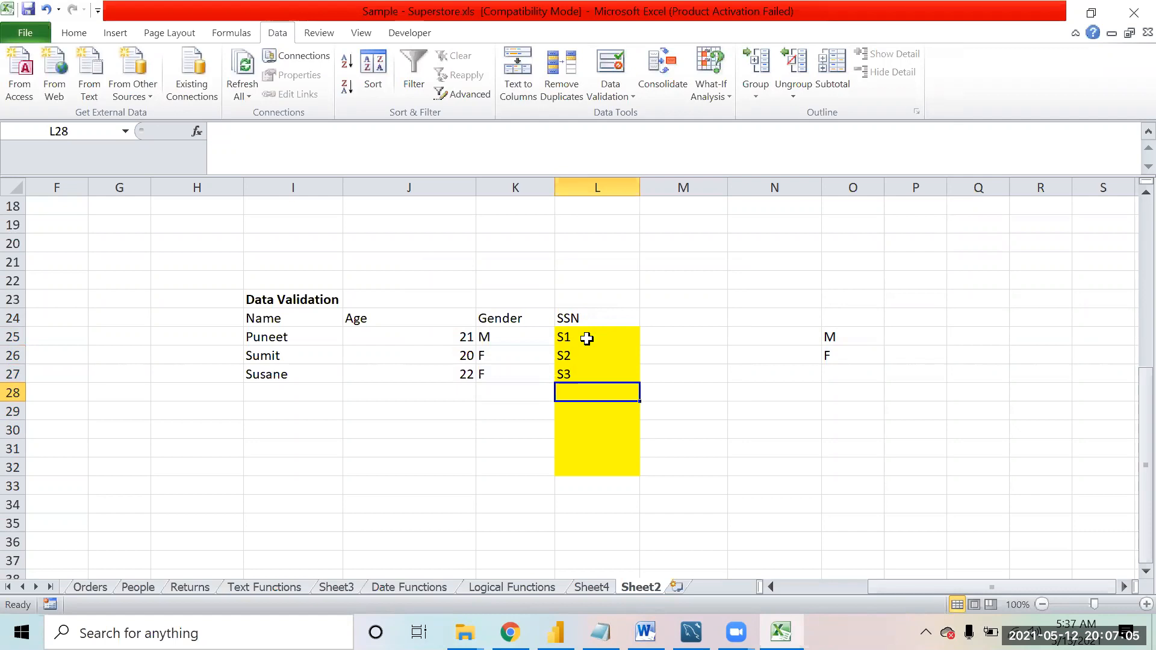
- Check the custom validation formula applied to the empty cell L28
click(606, 94)
click(611, 110)
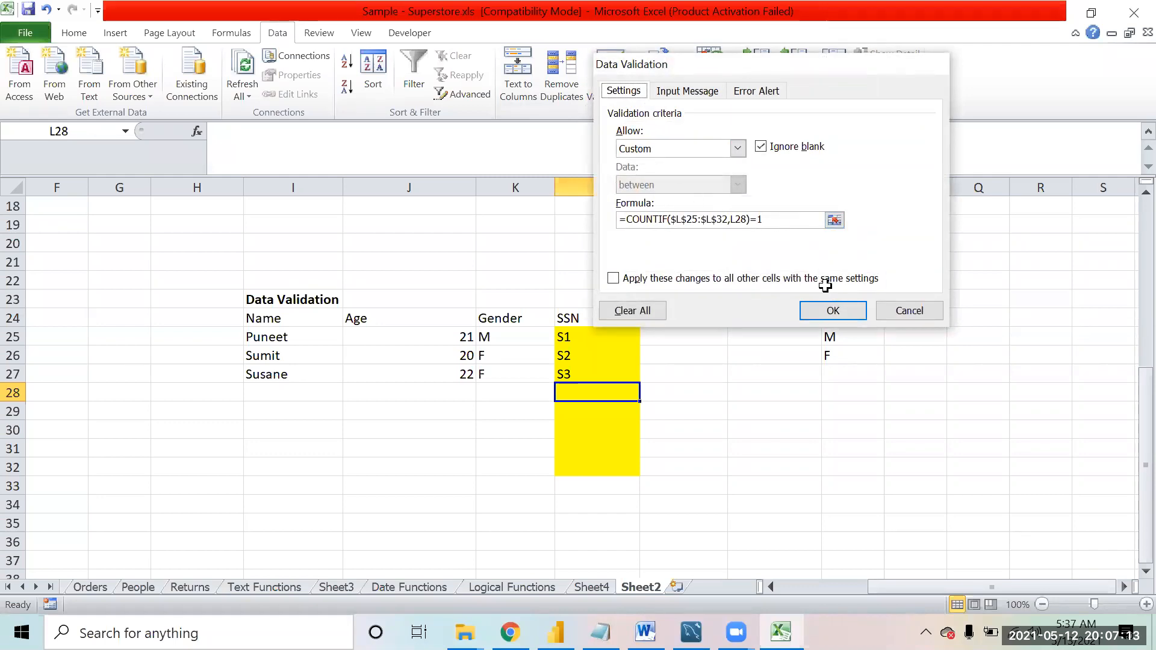
click(830, 308)
- Review the data validation rule of cell L25, including its allowed-type options and COUNTIF formula
click(563, 340)
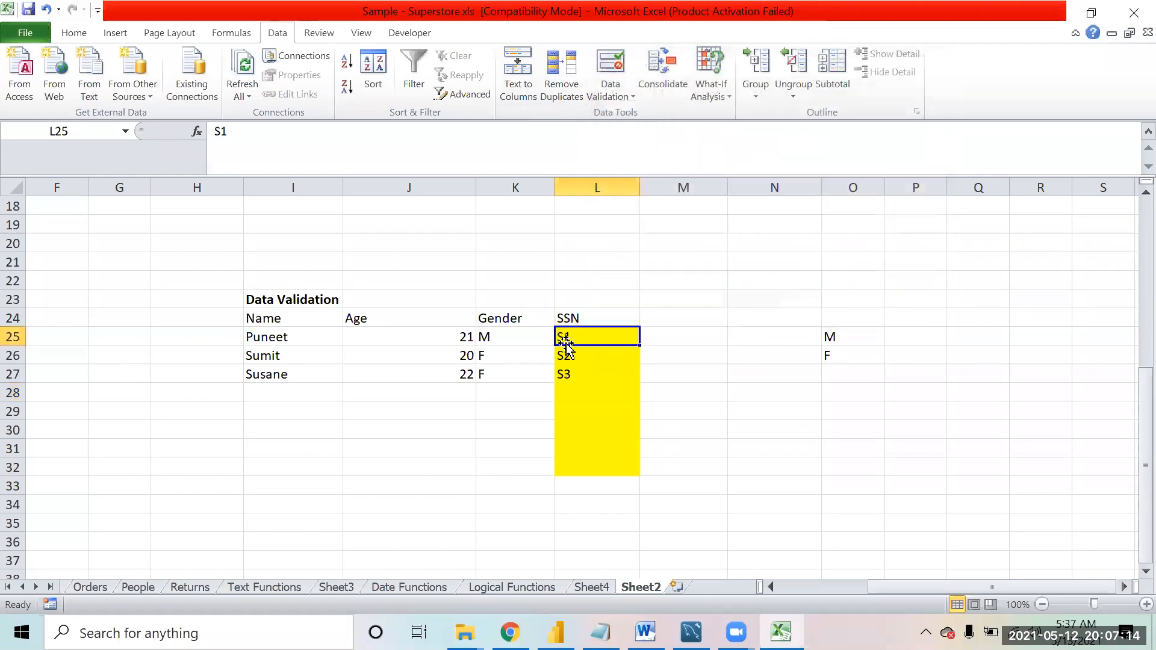
click(605, 93)
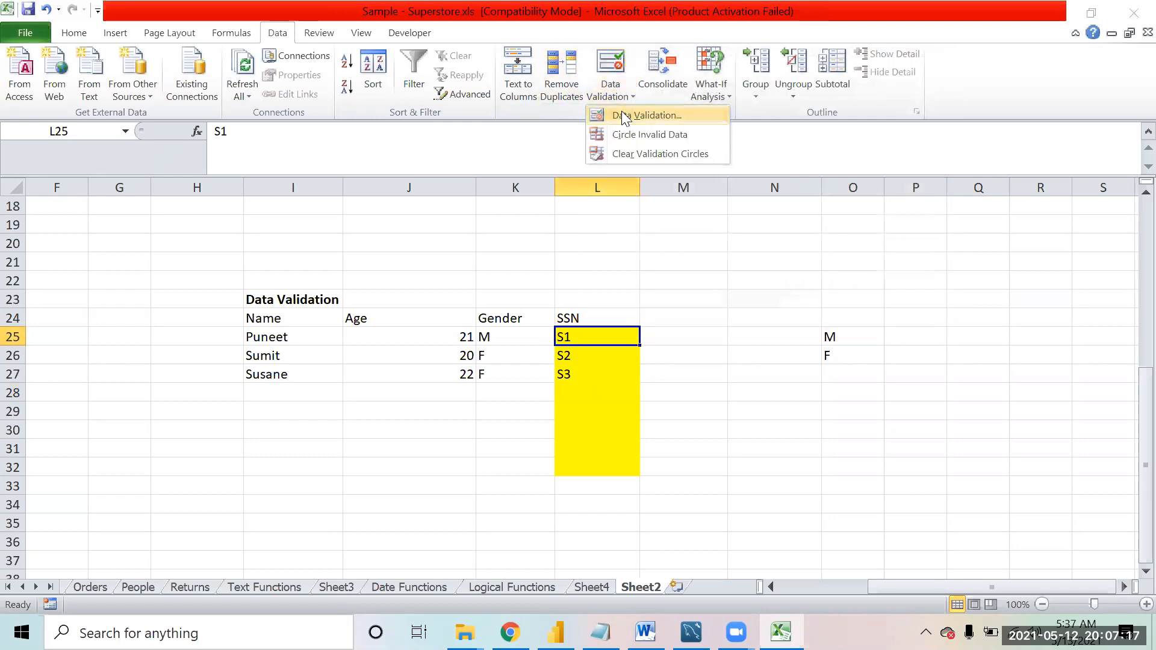
click(621, 114)
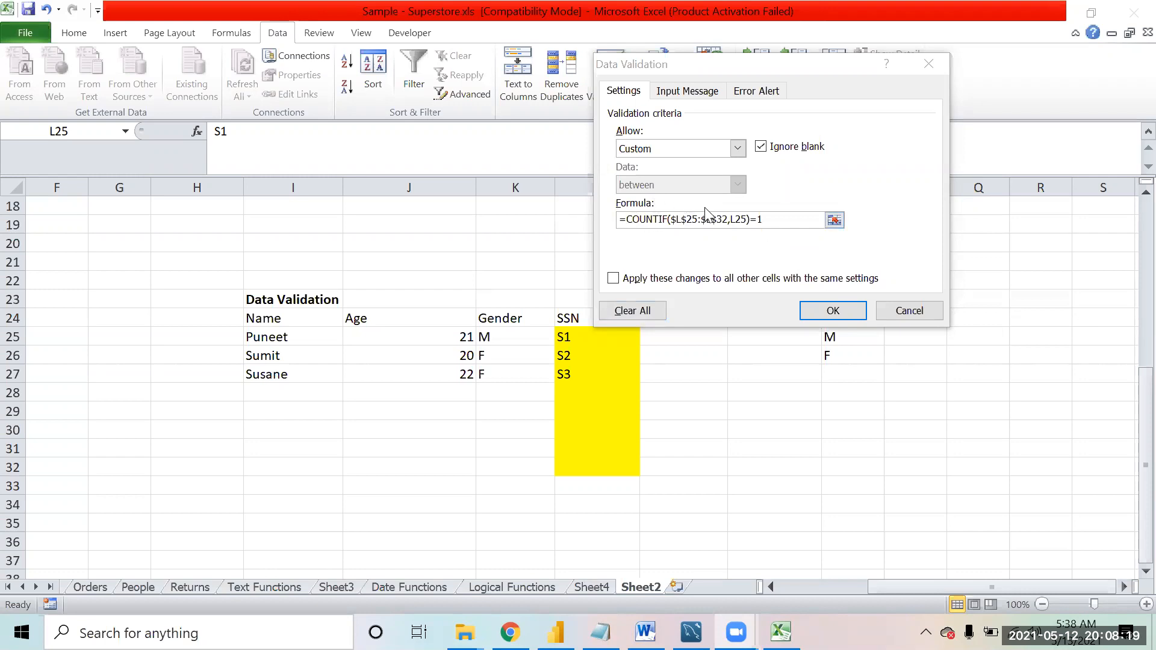
drag(628, 220, 765, 223)
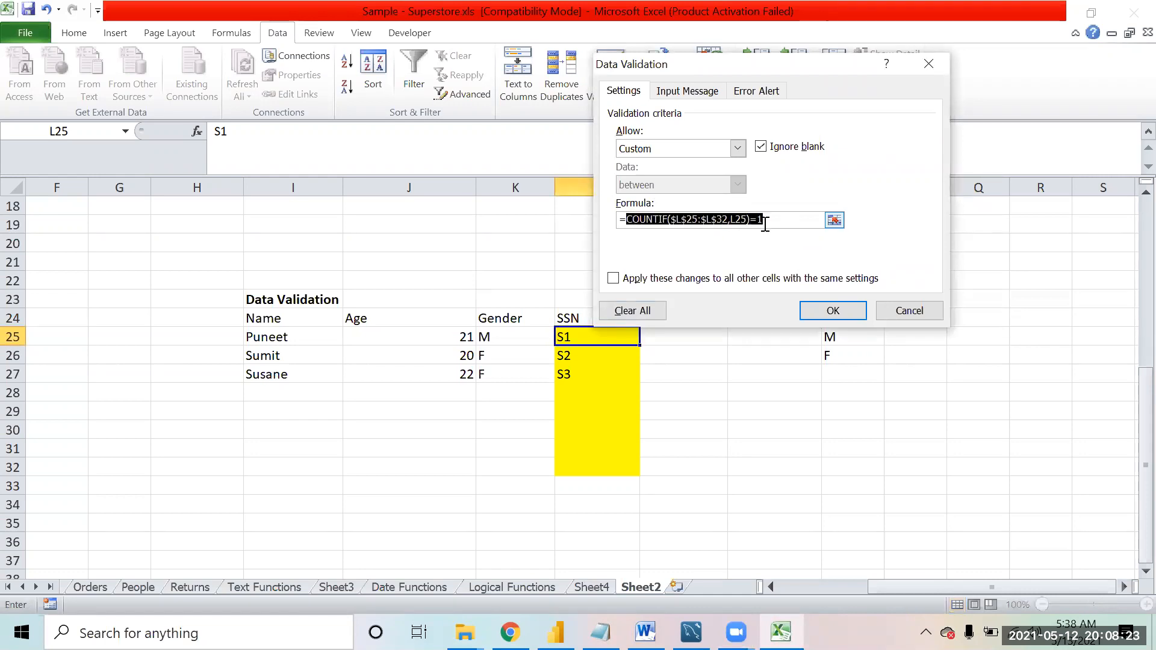
drag(628, 67, 674, 114)
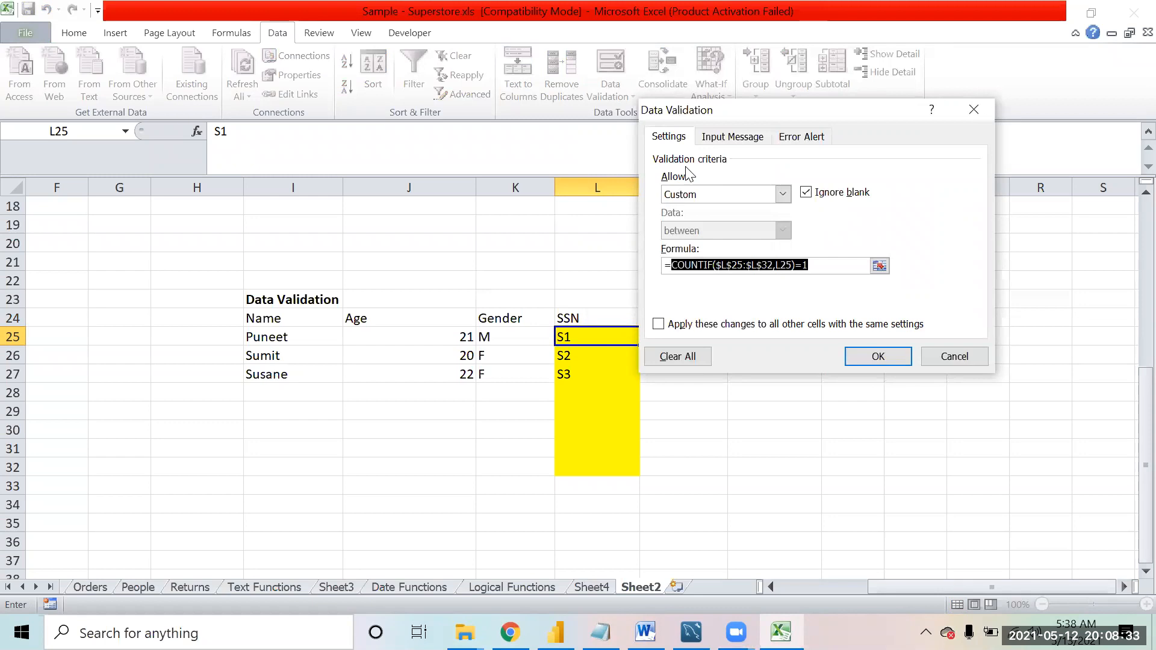
click(781, 195)
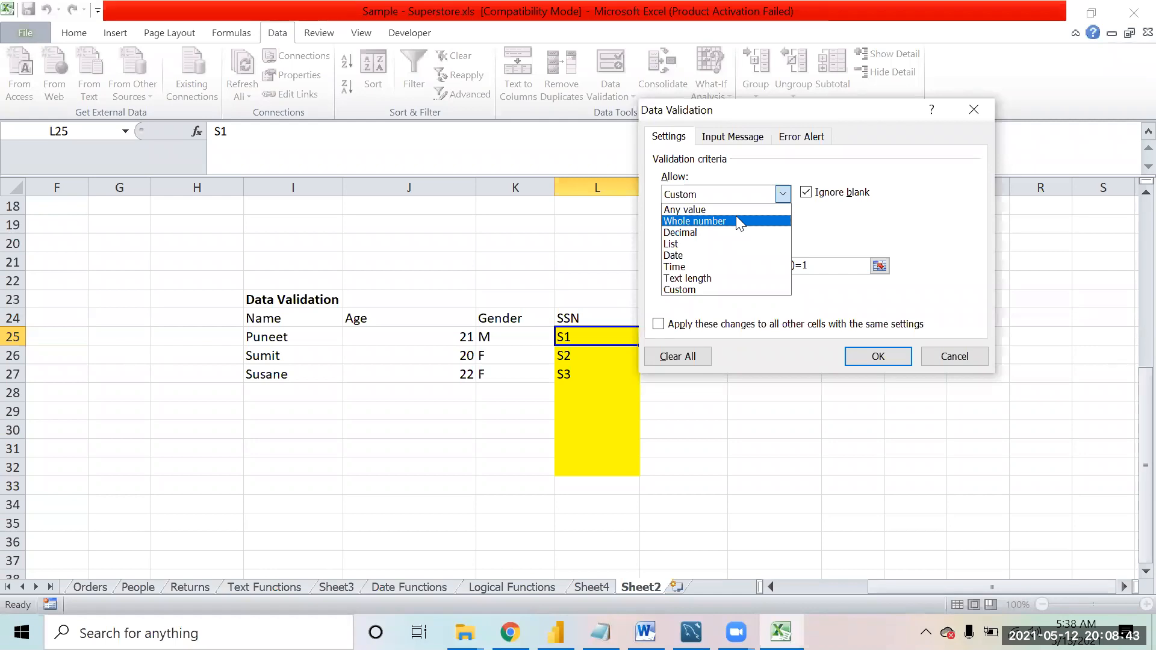
click(782, 194)
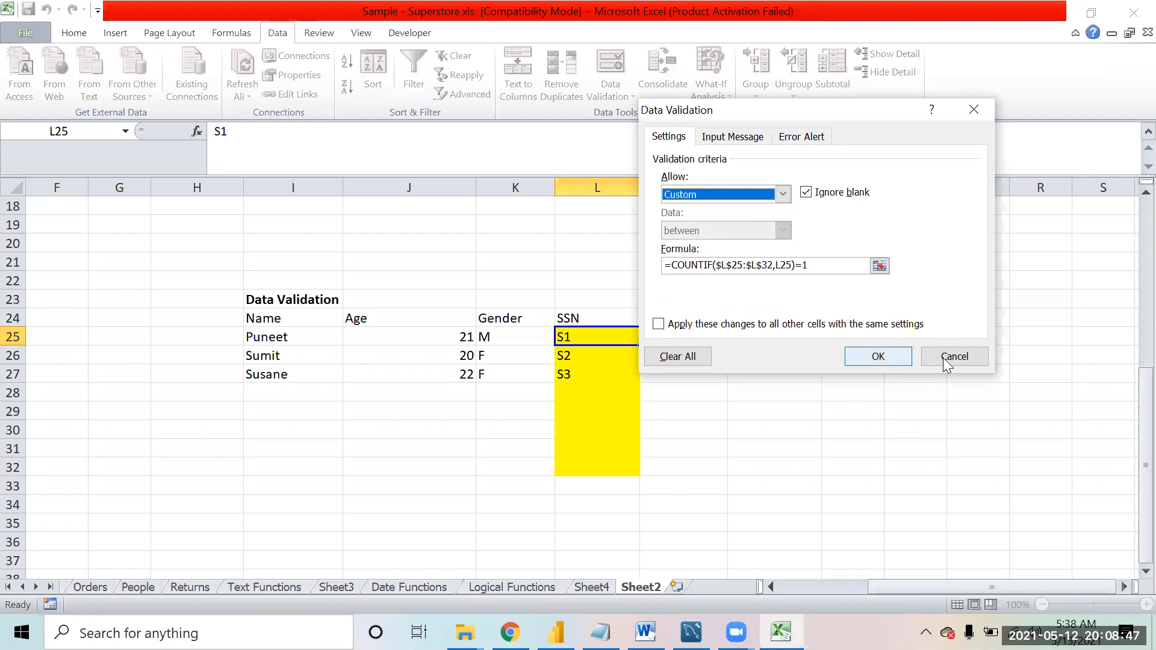
drag(794, 265, 665, 260)
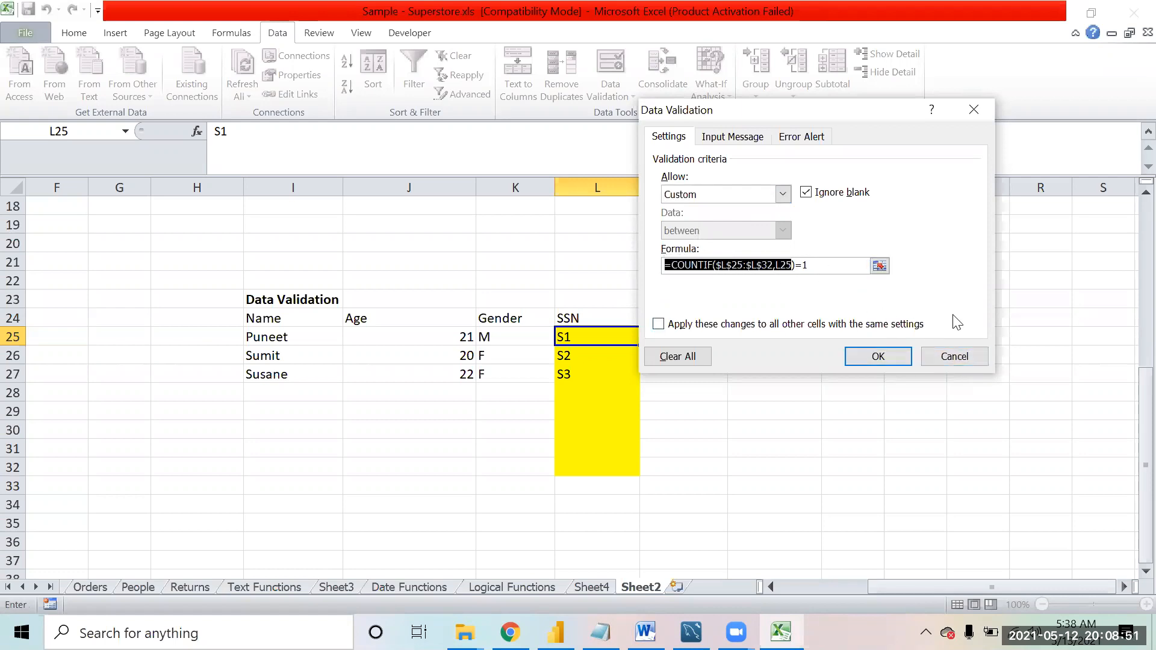
click(898, 363)
- Enter the formula =COUNTIF(L25:L32,L25) in cell M25 beside the first SSN entry
click(683, 339)
text(=cou)
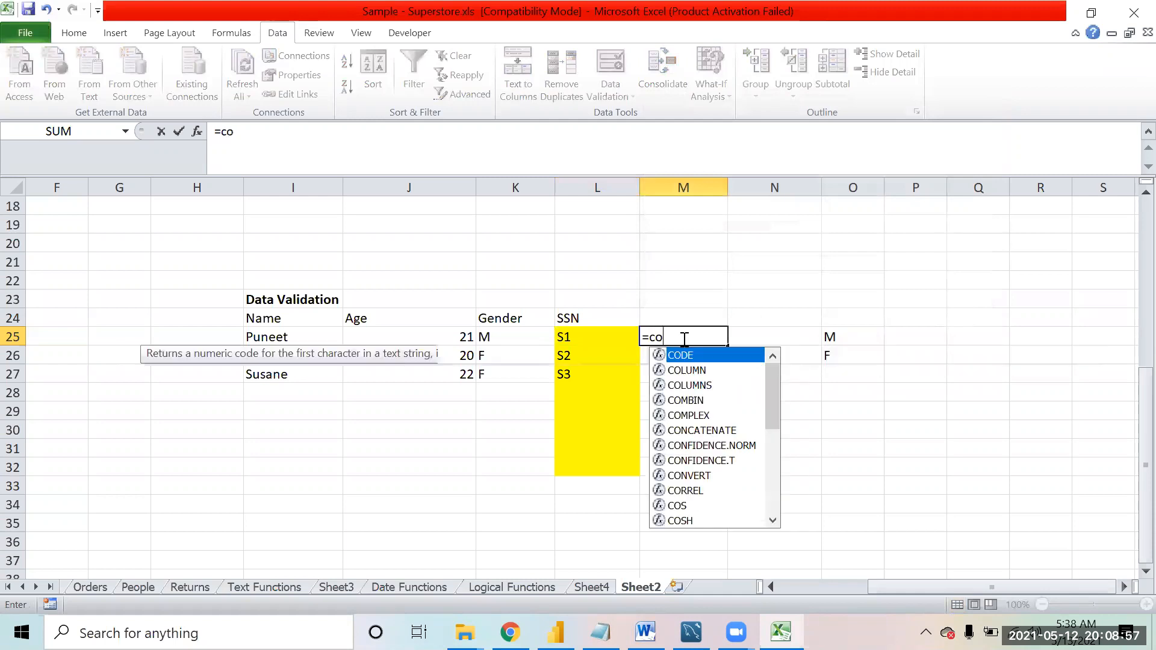
key(Down)
key(Down)
key(Down)
key(Tab)
key(Left)
key(Left)
key(Right)
key(shift+Down)
key(shift+Down)
key(shift+Down)
key(shift+Down)
key(shift+Down)
key(shift+Down)
key(shift+Down)
key(shift+Down)
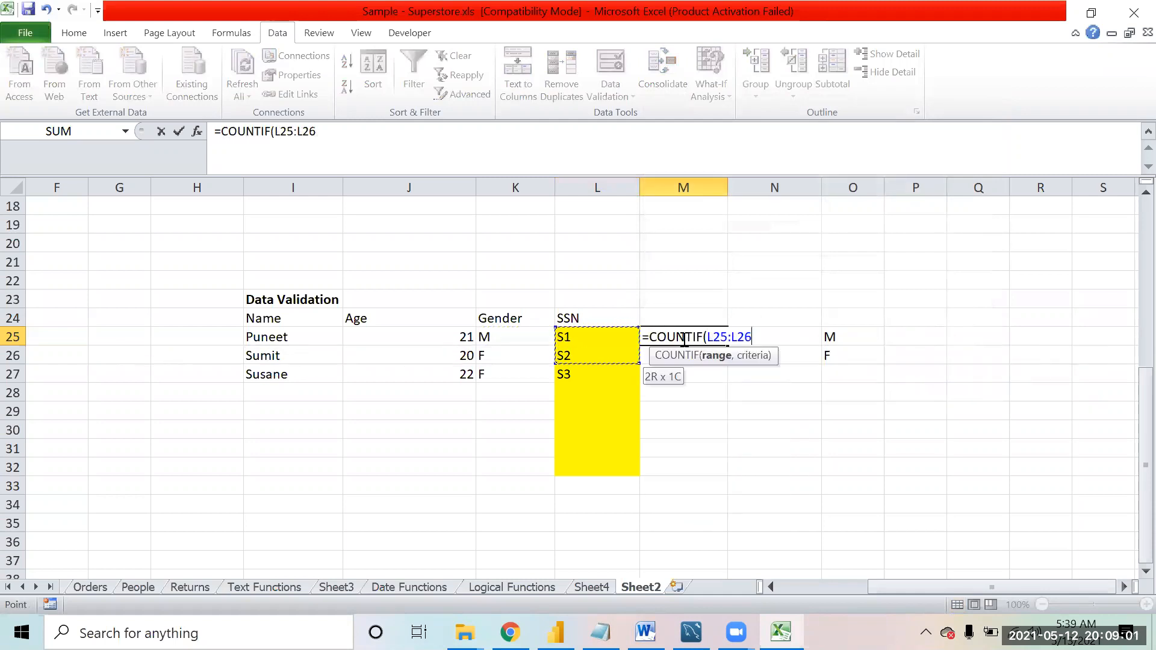
key(shift+Up)
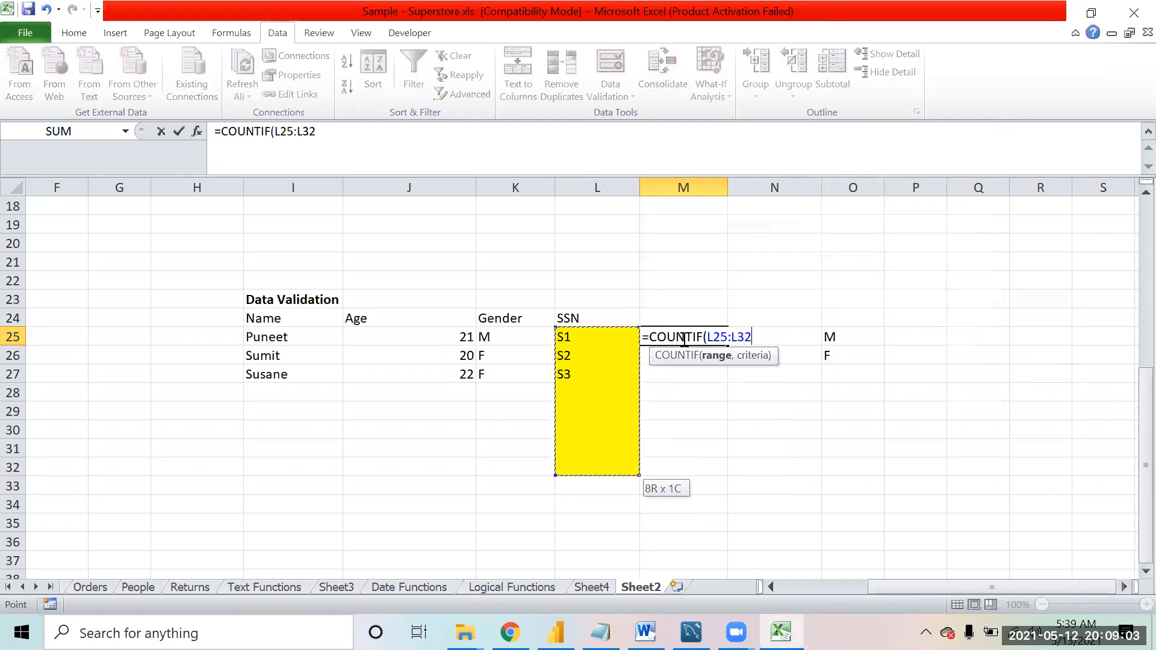
text(,)
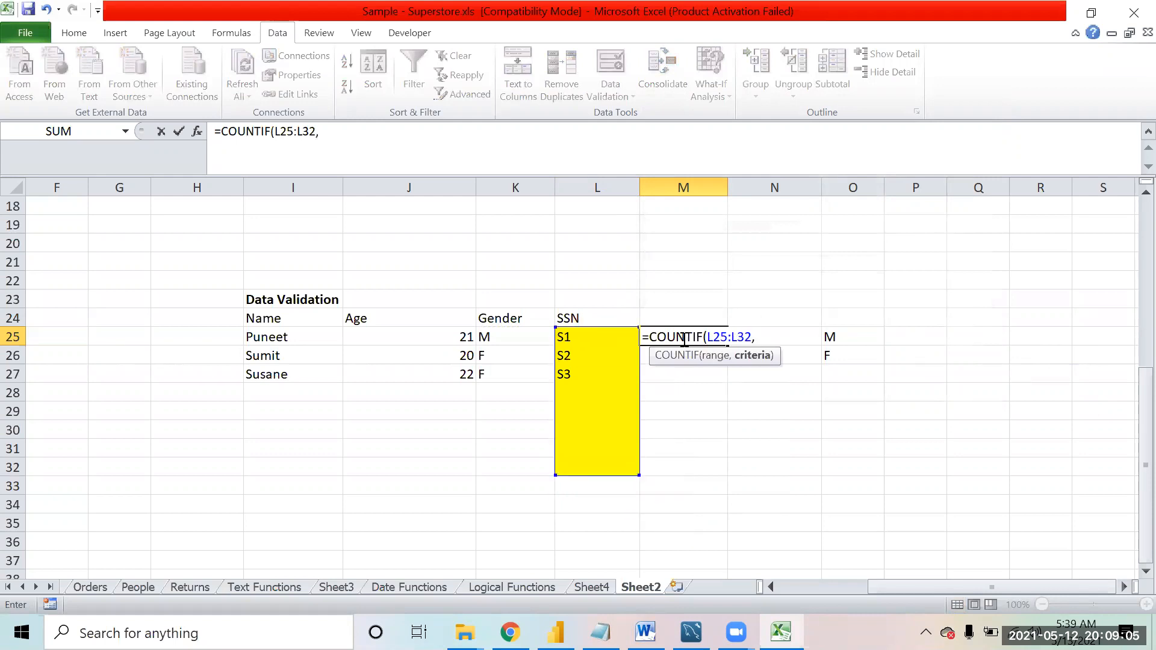
click(587, 337)
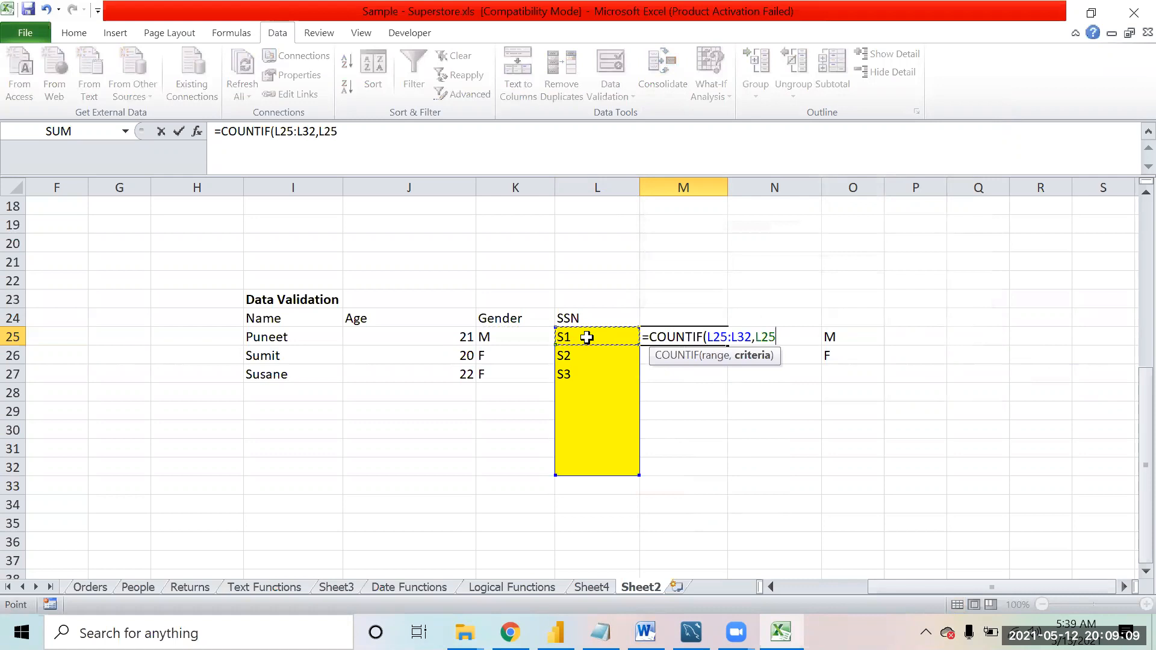
text())
key(Return)
key(Up)
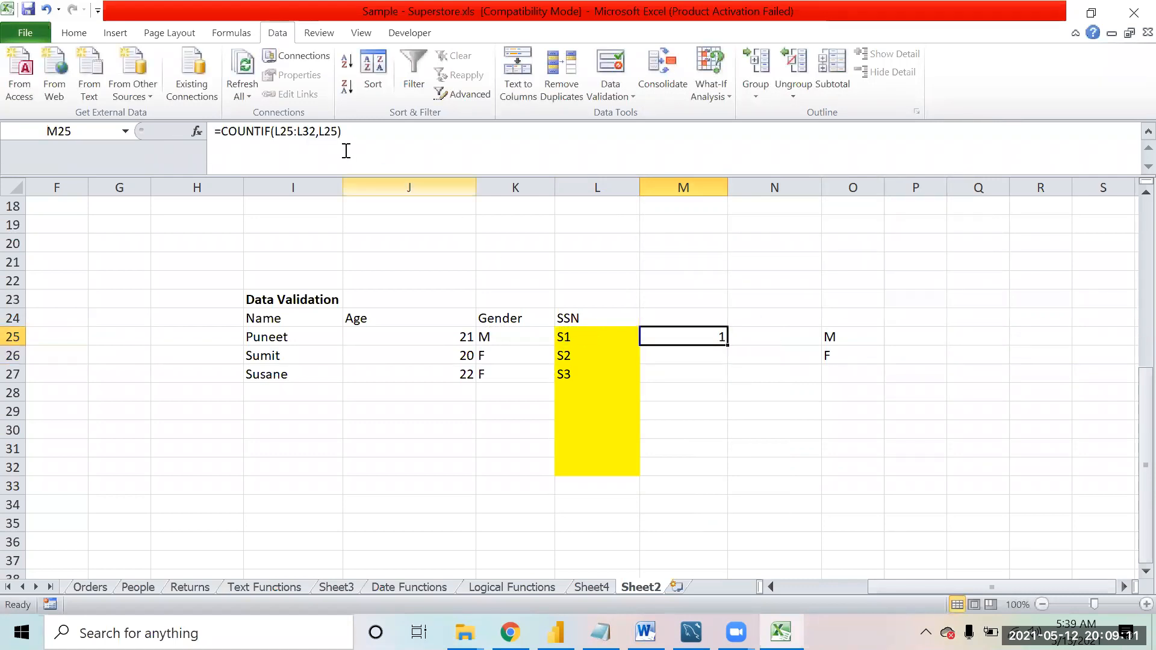
- Make the COUNTIF range in cell M25 absolute so the formula reads =COUNTIF($L$25:$L$32,L25)
drag(315, 132, 272, 135)
key(F4)
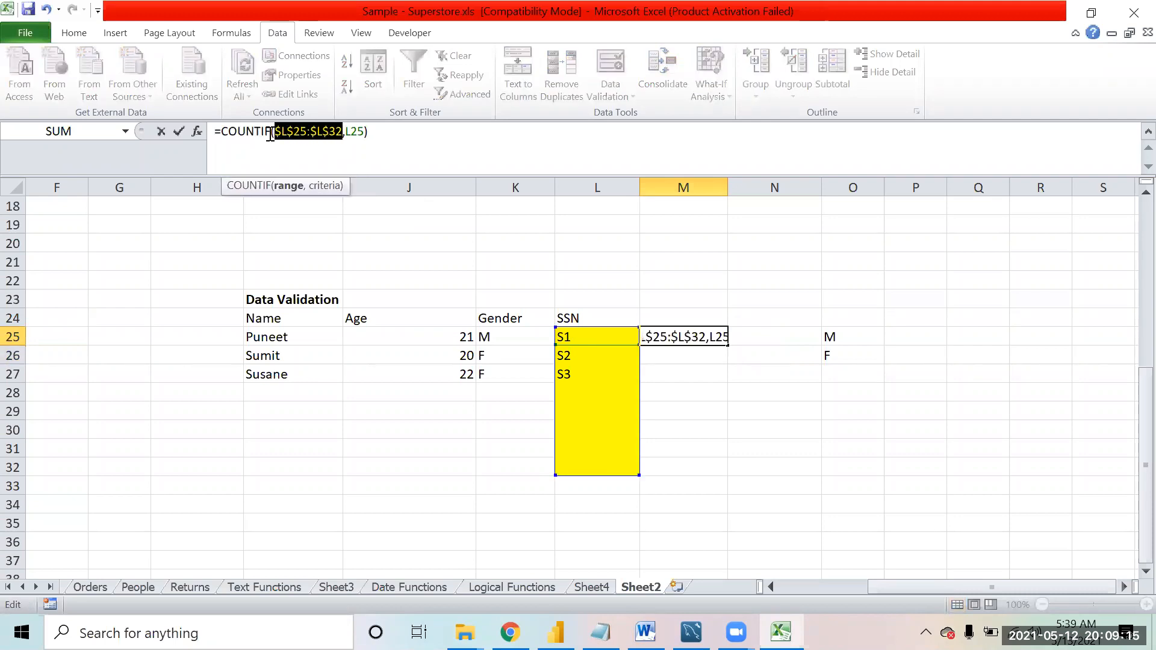
key(Return)
- Fill the COUNTIF formula from M25 down through cell M36
key(Up)
key(shift+Down)
key(shift+Down)
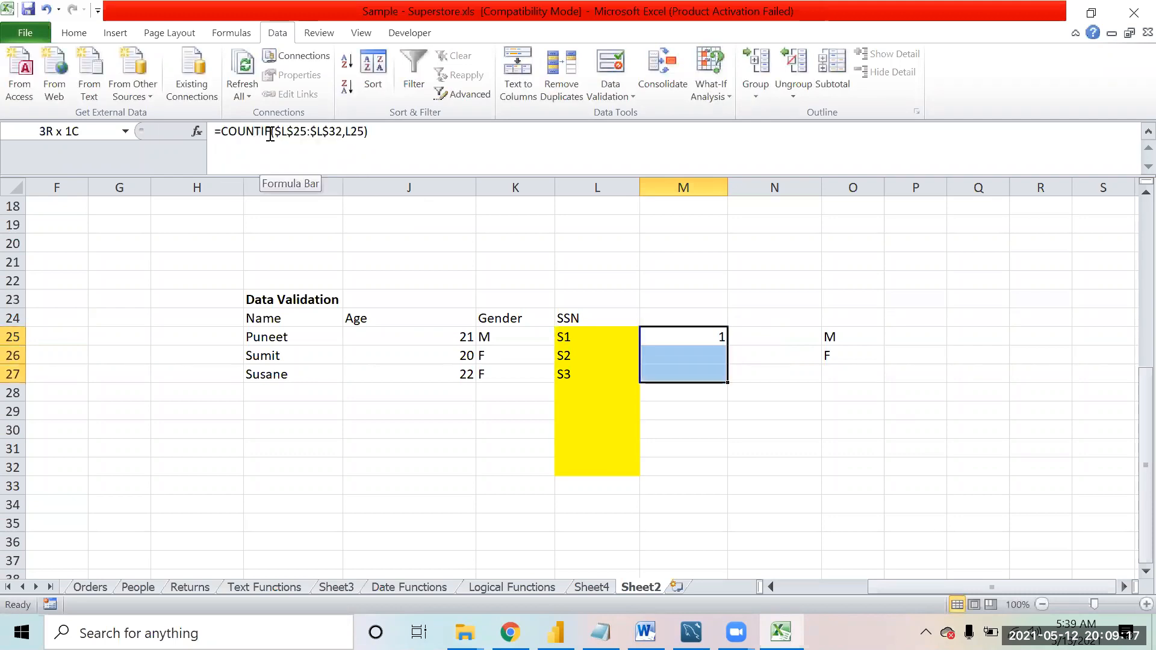
key(shift+Down)
key(shift+Down)
key(shift+Down)
key(shift+Down)
key(shift+Down)
key(shift+Down)
key(shift+Down)
key(shift+Down)
key(shift+Down)
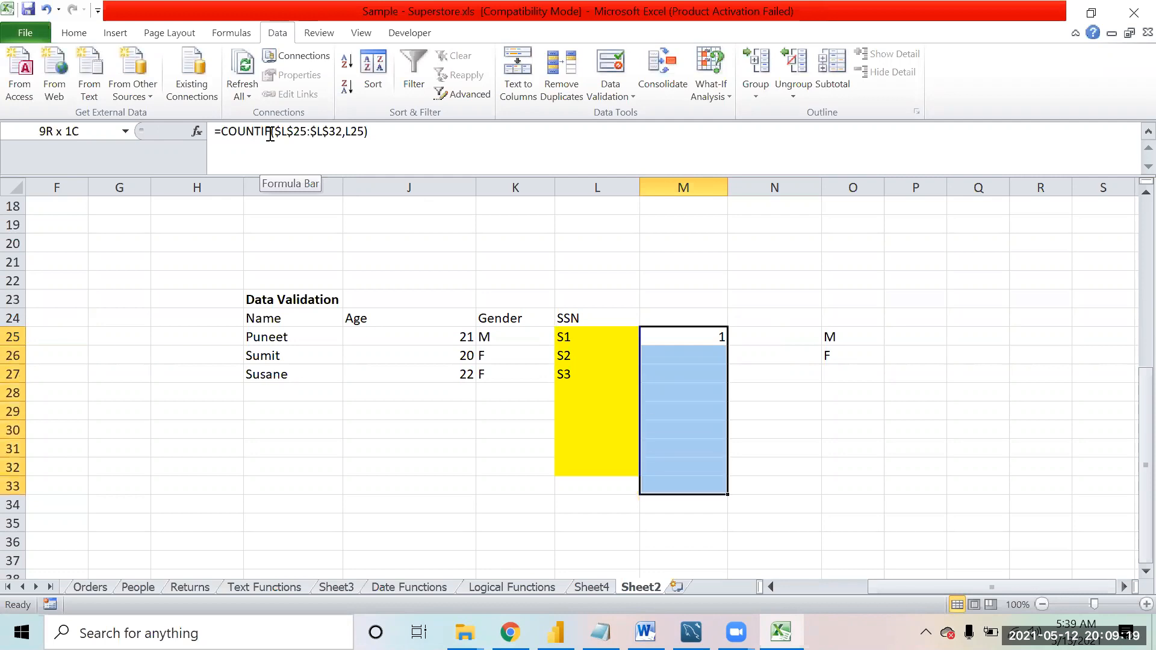
text(d)
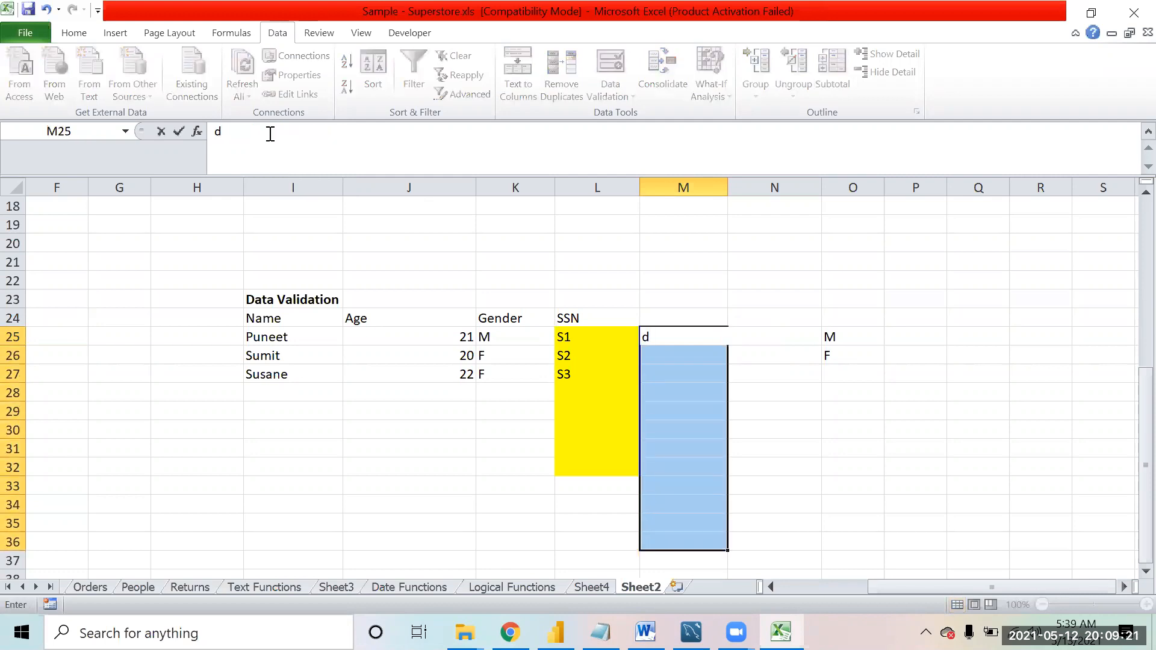
key(Escape)
key(ctrl+d)
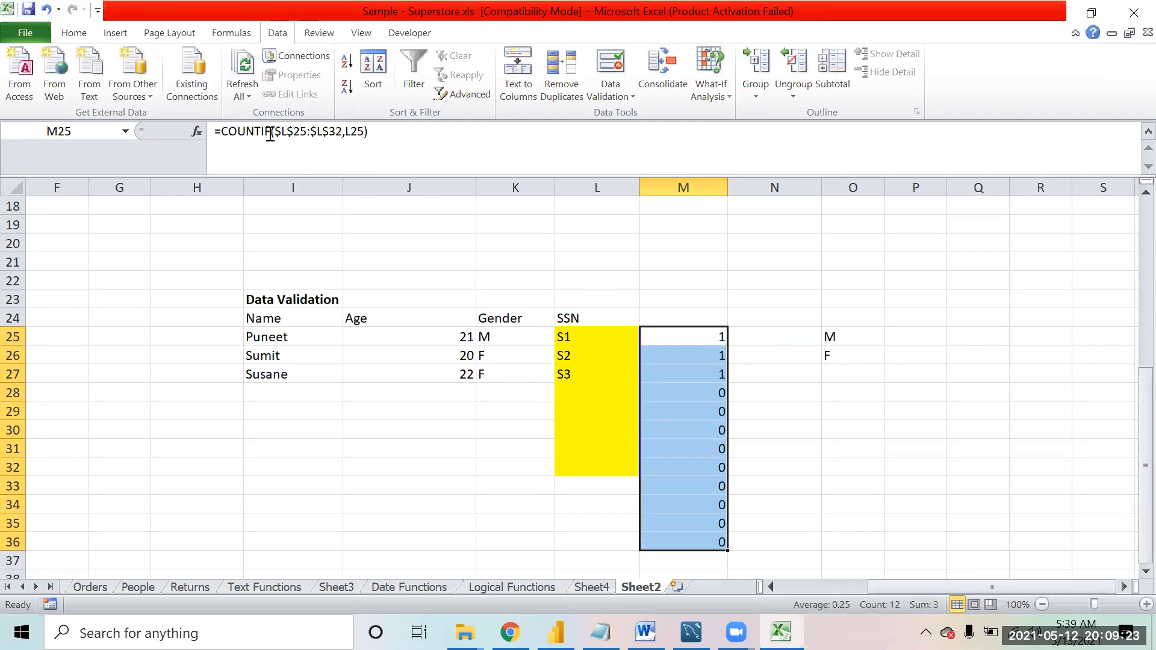
- Compare the COUNTIF results in column M with the SSN entries beside them in column L
key(Down)
key(Down)
key(Down)
key(Down)
key(Up)
key(Up)
key(Up)
key(Up)
key(Left)
key(Right)
key(Left)
key(shift+Down)
key(shift+Down)
key(shift+Down)
key(shift+Down)
key(shift+Up)
key(shift+Up)
key(shift+Up)
key(shift+Up)
key(Right)
key(Right)
key(Left)
key(Left)
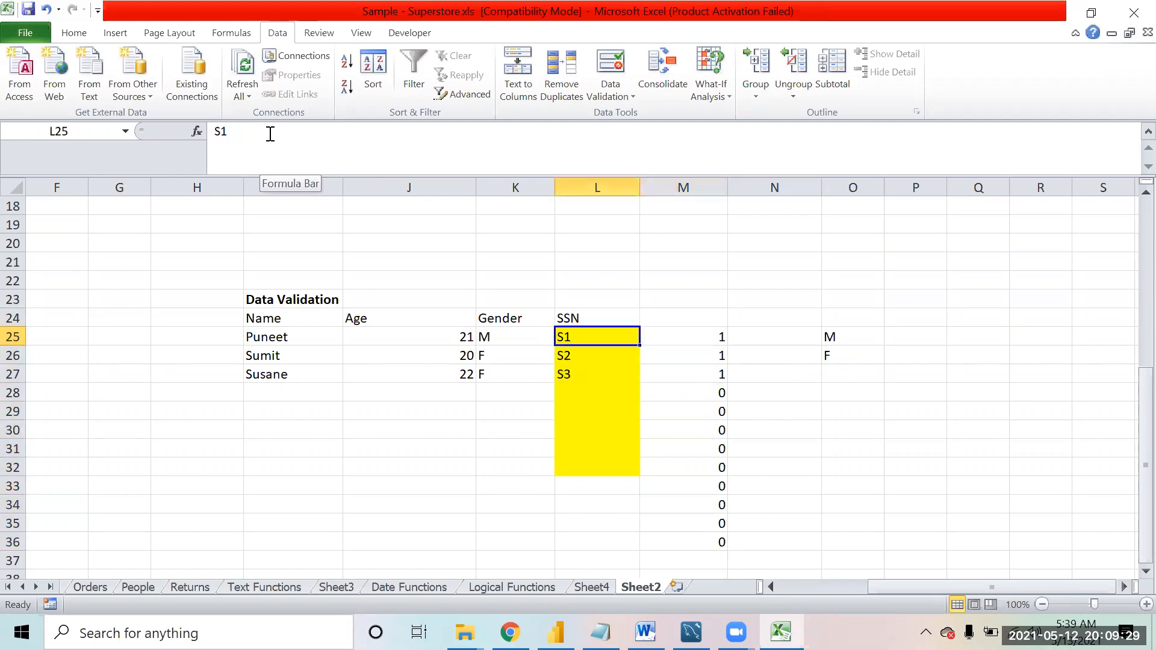
key(Right)
key(Down)
key(Left)
key(Right)
key(Down)
key(Left)
- Enter the value S1 in cell L36, below the validated SSN range
key(Down)
key(Down)
key(Down)
key(Down)
key(Down)
key(Down)
key(Down)
key(Down)
key(Down)
text(S1)
key(Return)
- Check the COUNTIF formula and result in M36 against the entry in L36
key(Up)
key(Right)
key(Left)
key(Left)
key(Right)
key(Right)
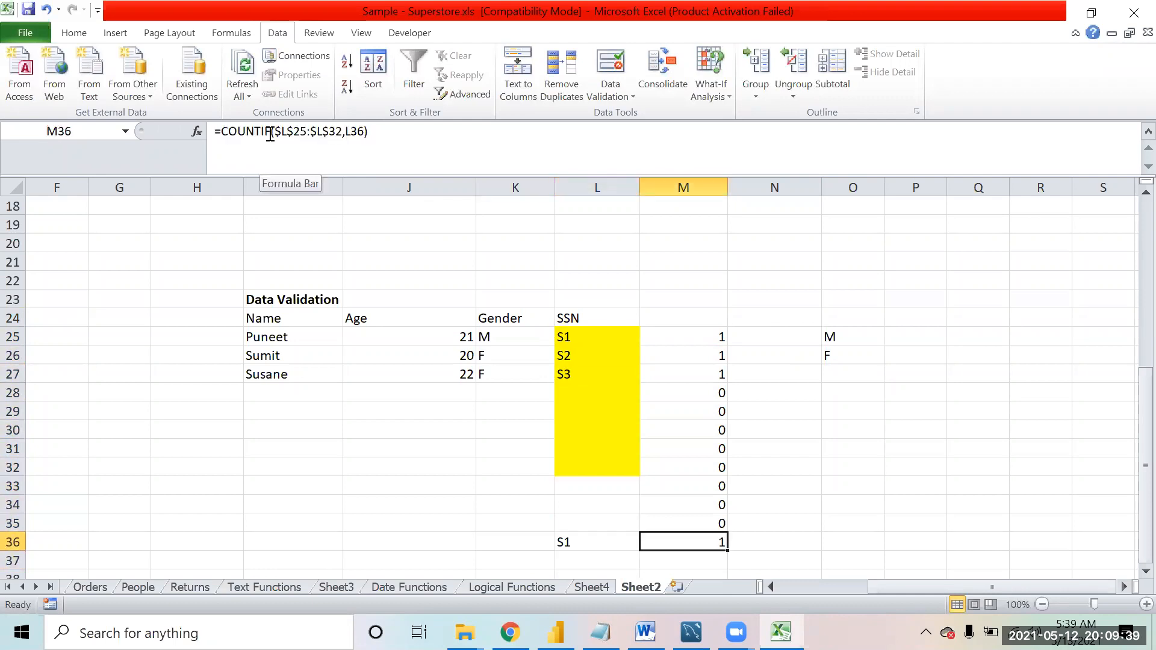
key(Left)
key(Left)
key(Right)
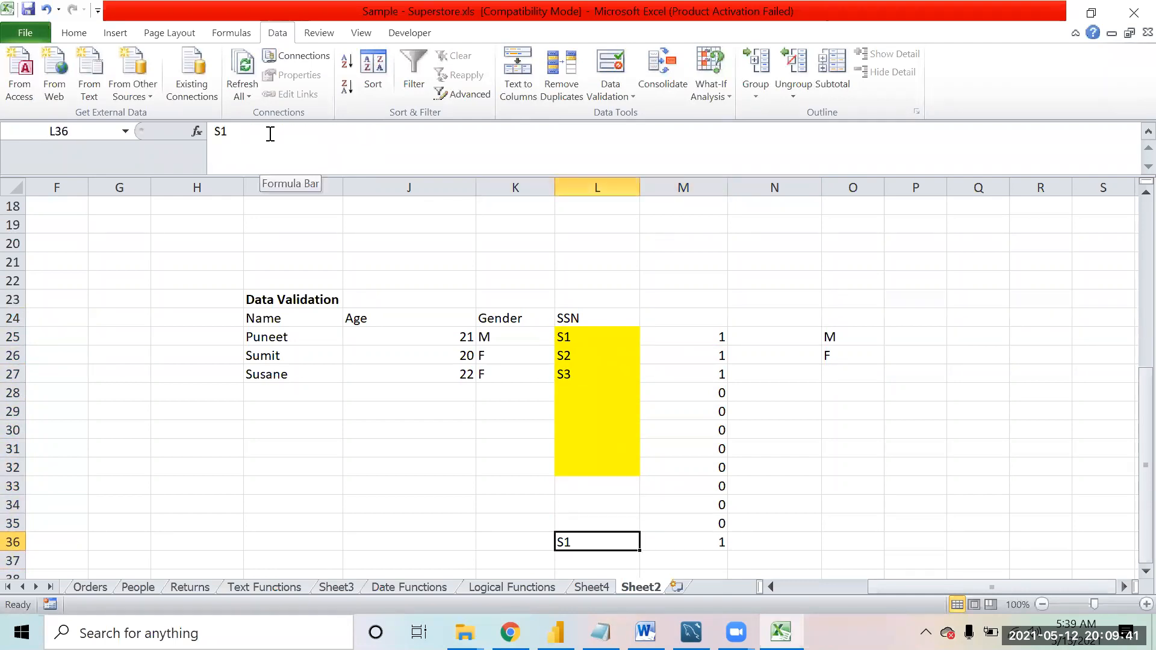
- Examine the SSN range L25:L32 against the absolute range and criteria of the COUNTIF formula in M25
key(Up)
key(Up)
key(Up)
key(Up)
key(Up)
key(Up)
key(Up)
key(Up)
key(Up)
key(Up)
key(Up)
key(shift+Down)
key(shift+Down)
key(shift+Down)
key(shift+Down)
key(shift+Down)
key(shift+Down)
key(shift+Down)
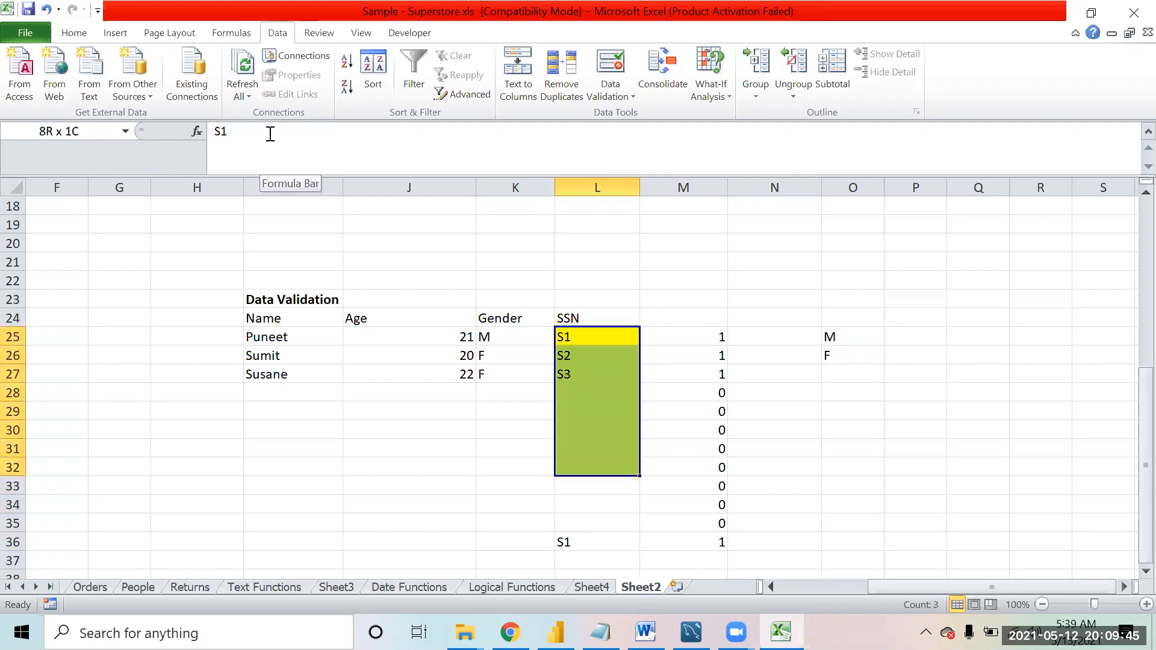
key(Right)
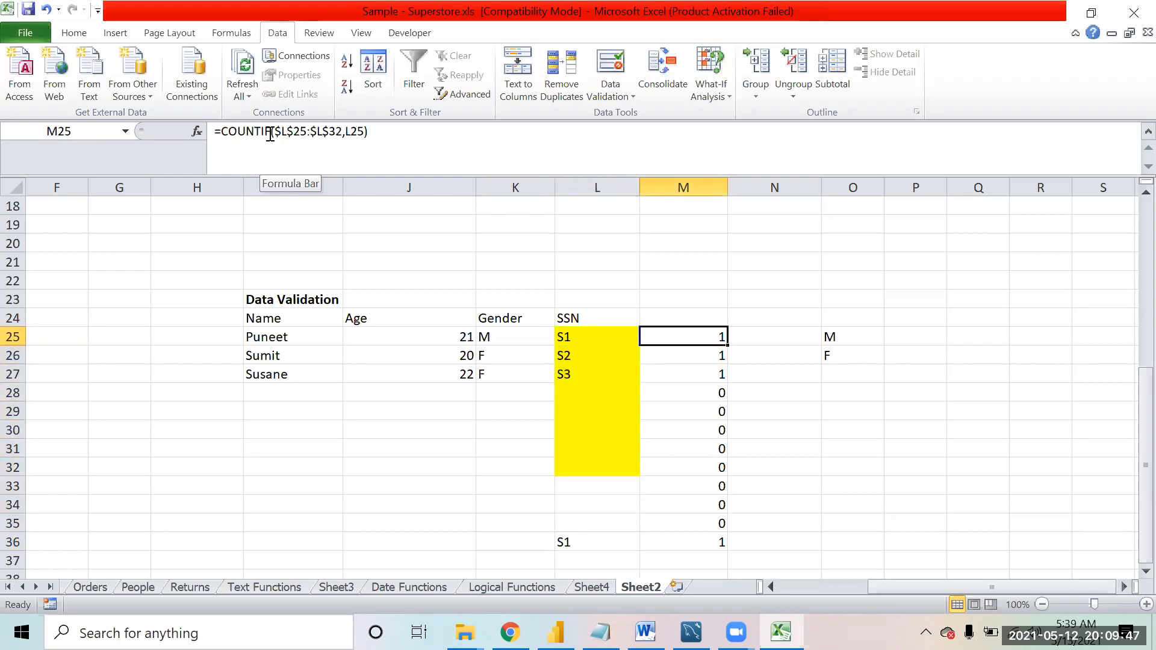
key(Left)
key(Left)
key(Right)
key(shift+Down)
key(shift+Down)
key(shift+Down)
key(shift+Down)
key(shift+Down)
key(shift+Down)
key(shift+Down)
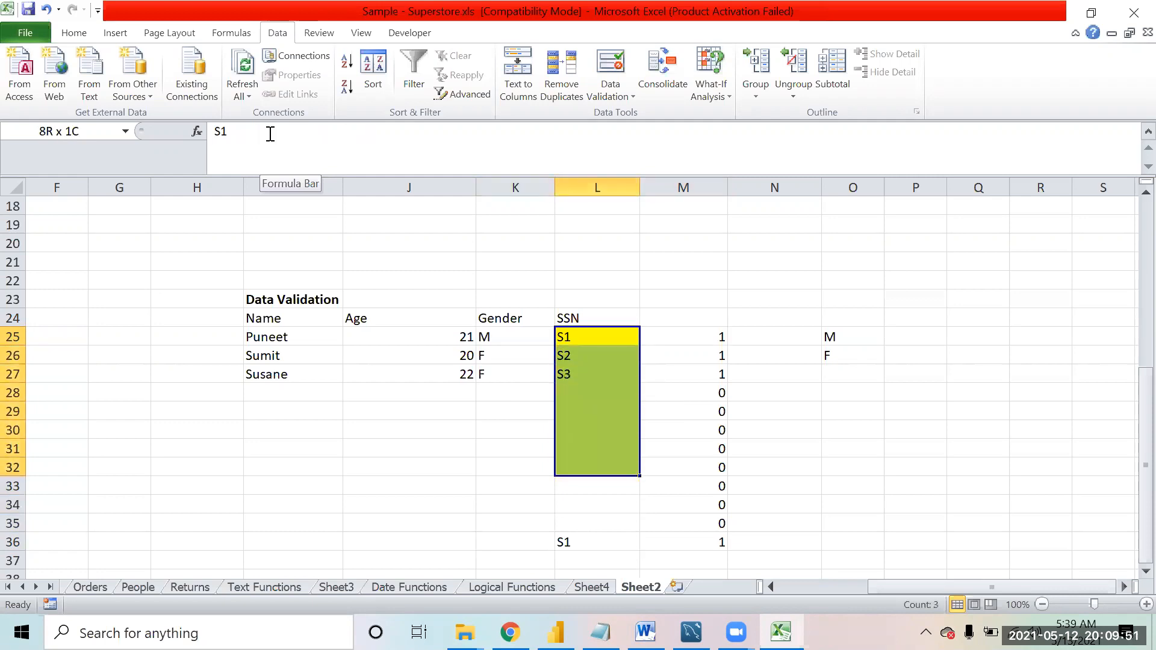
key(Up)
key(Down)
key(shift+Down)
key(shift+Down)
key(shift+Down)
key(shift+Down)
key(shift+Down)
key(shift+Down)
key(shift+Down)
key(shift+Right)
key(shift+Left)
- Try the duplicate value S1 in the empty cell L28 and discard it before committing
key(Down)
key(Down)
key(Down)
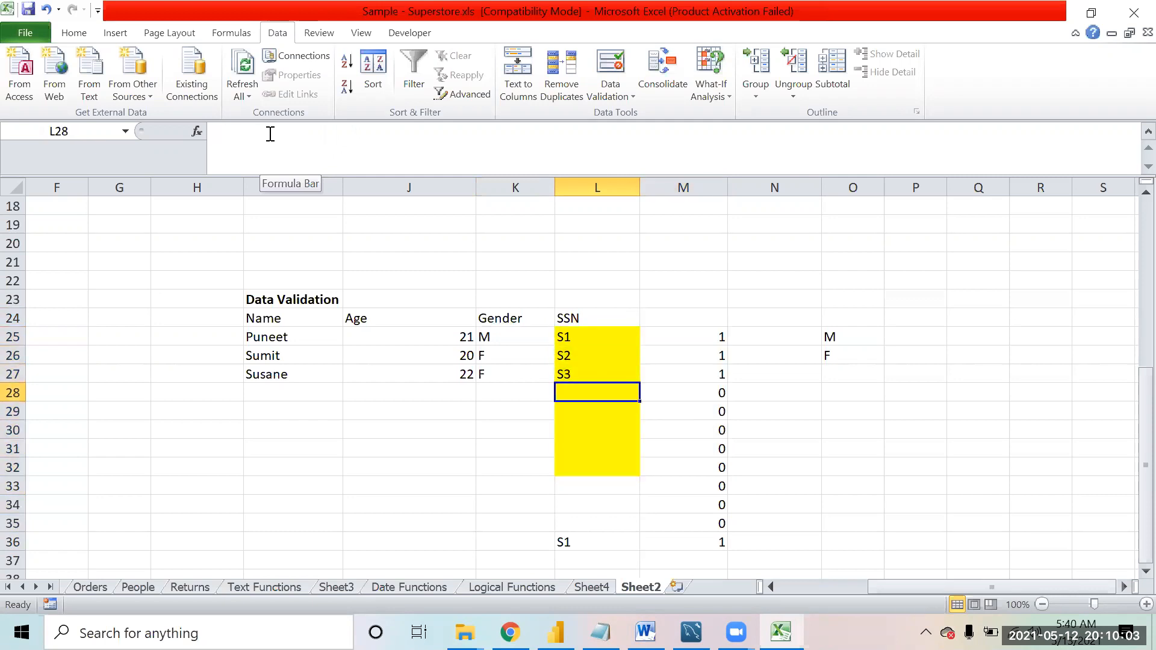
text(S1)
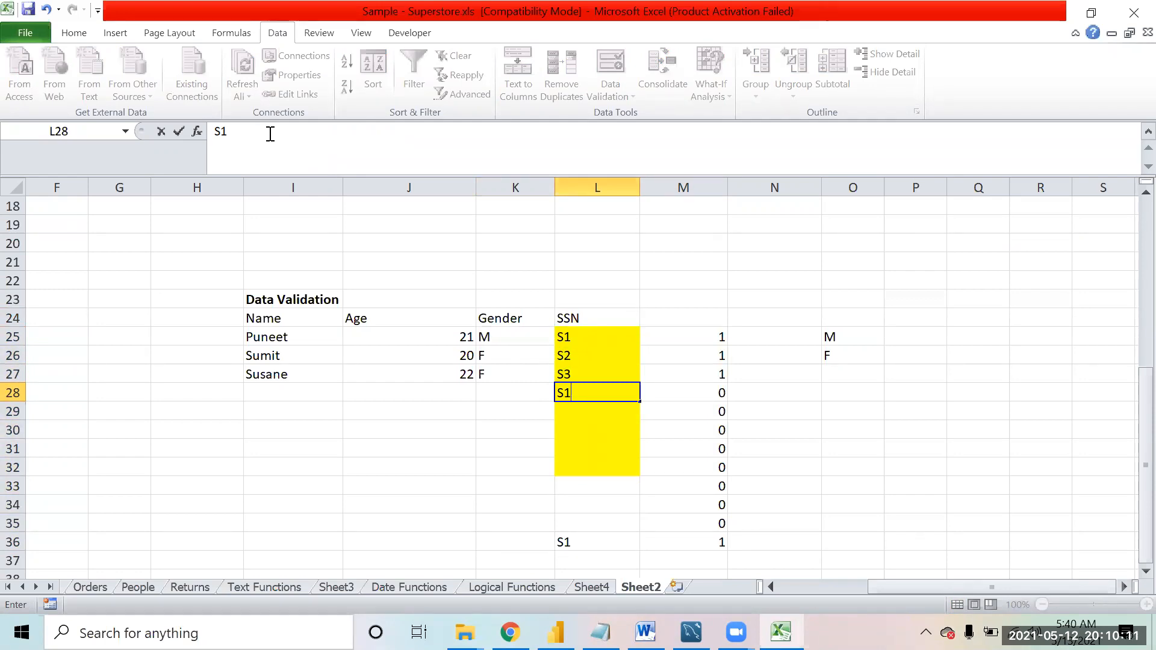
key(Escape)
- Review the custom COUNTIF data validation formula applied to cell L26 and close its settings
key(Up)
key(Up)
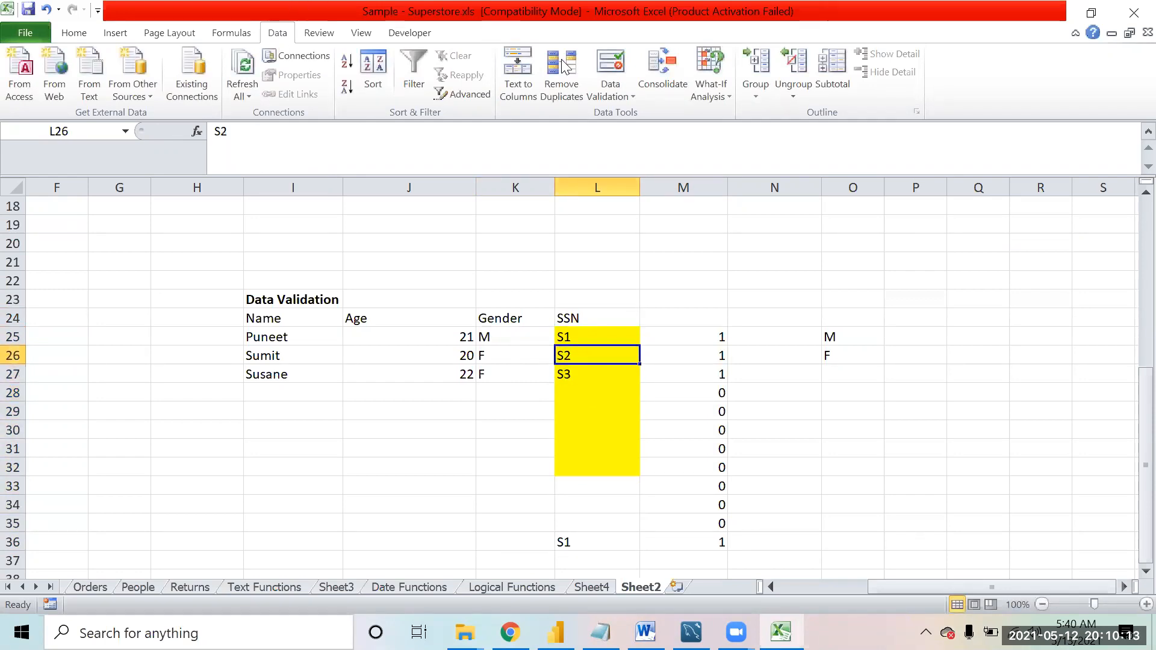
click(622, 88)
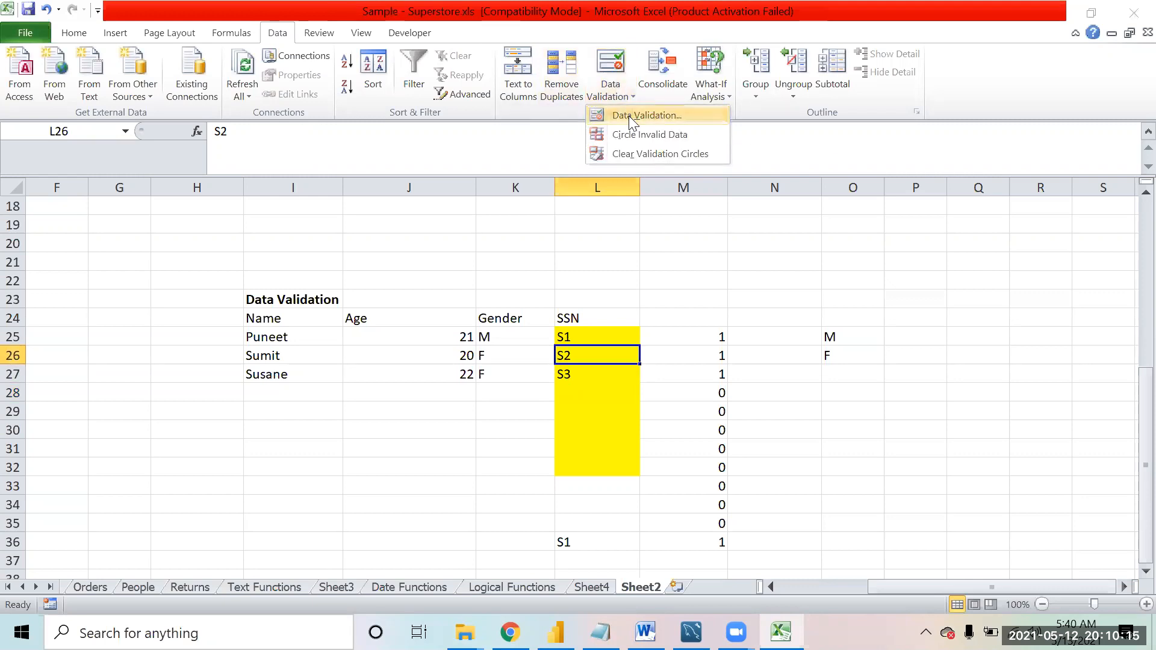
click(628, 115)
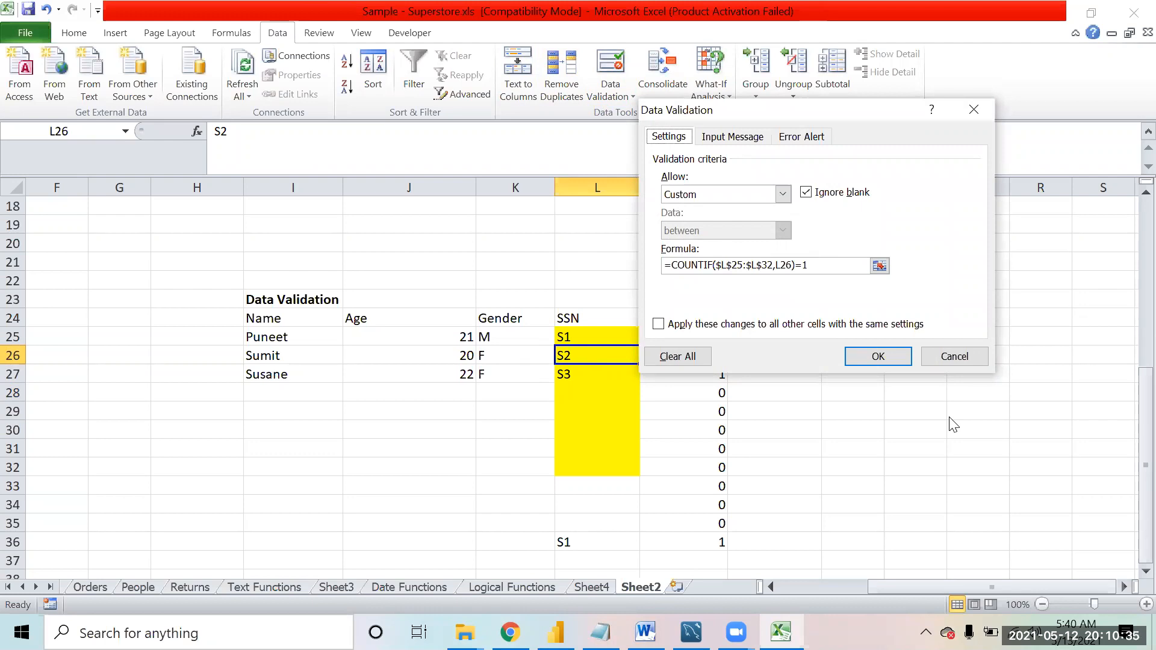
click(892, 355)
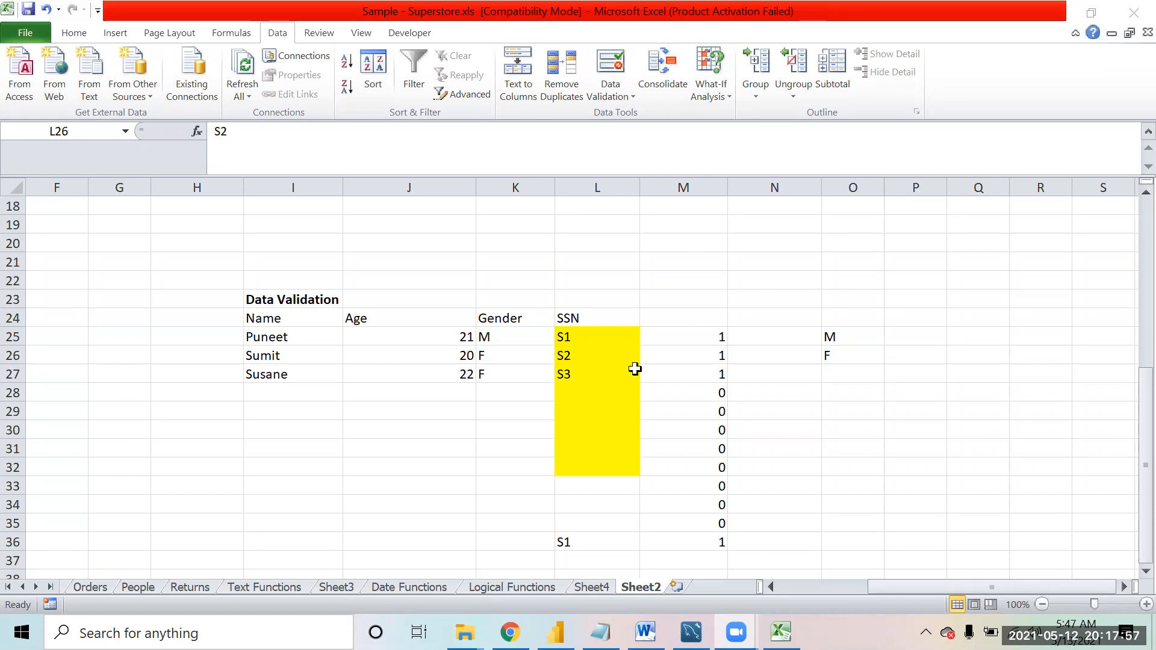
key(Up)
key(Up)
key(Down)
key(Down)
key(Down)
key(Down)
key(Down)
key(Down)
key(Right)
key(Right)
key(Right)
key(Right)
key(Right)
key(Right)
key(Down)
key(Down)
key(Down)
key(Down)
key(Down)
key(Down)
key(Left)
key(Left)
key(Left)
key(Left)
key(Left)
key(Left)
key(Up)
key(Up)
key(Up)
key(Up)
key(Up)
key(Up)
key(Up)
key(Up)
key(Up)
key(Up)
key(Up)
key(Up)
key(Up)
key(Up)
key(Up)
key(Up)
key(Up)
key(Down)
key(Down)
key(Down)
key(Down)
key(Down)
key(Down)
key(Down)
key(Down)
key(Down)
key(Down)
key(Down)
key(Down)
key(Down)
key(Down)
key(Down)
key(Down)
key(Down)
key(Down)
key(Down)
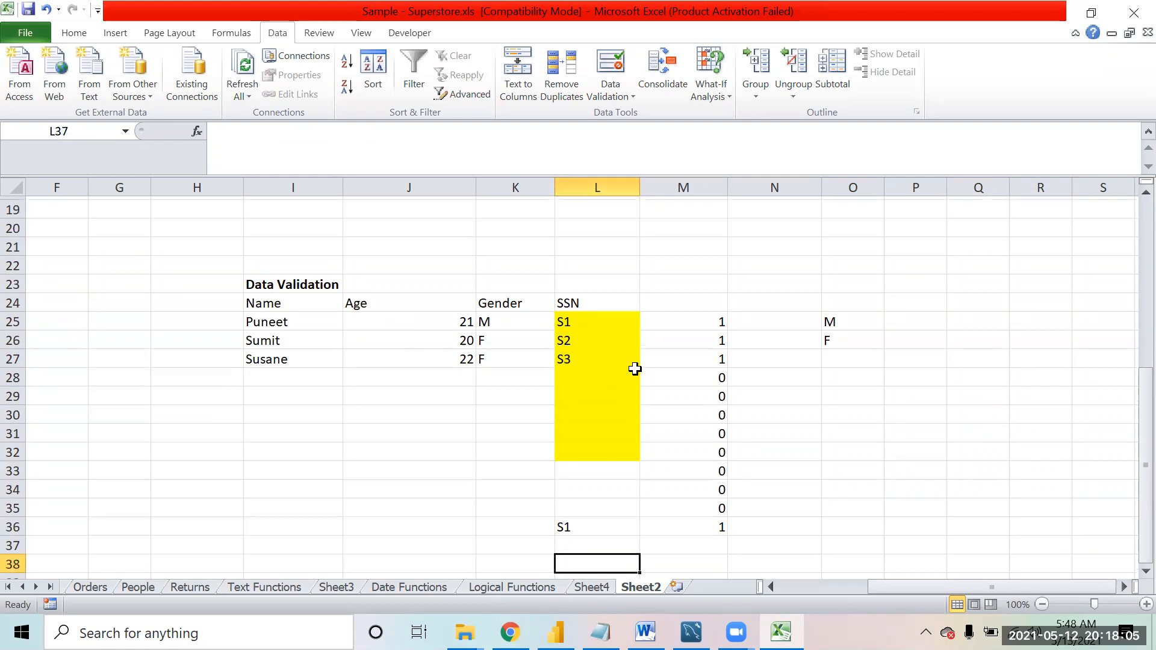
key(Down)
key(Down)
key(Down)
key(Down)
key(Down)
key(Down)
key(Down)
key(Down)
key(Down)
key(Down)
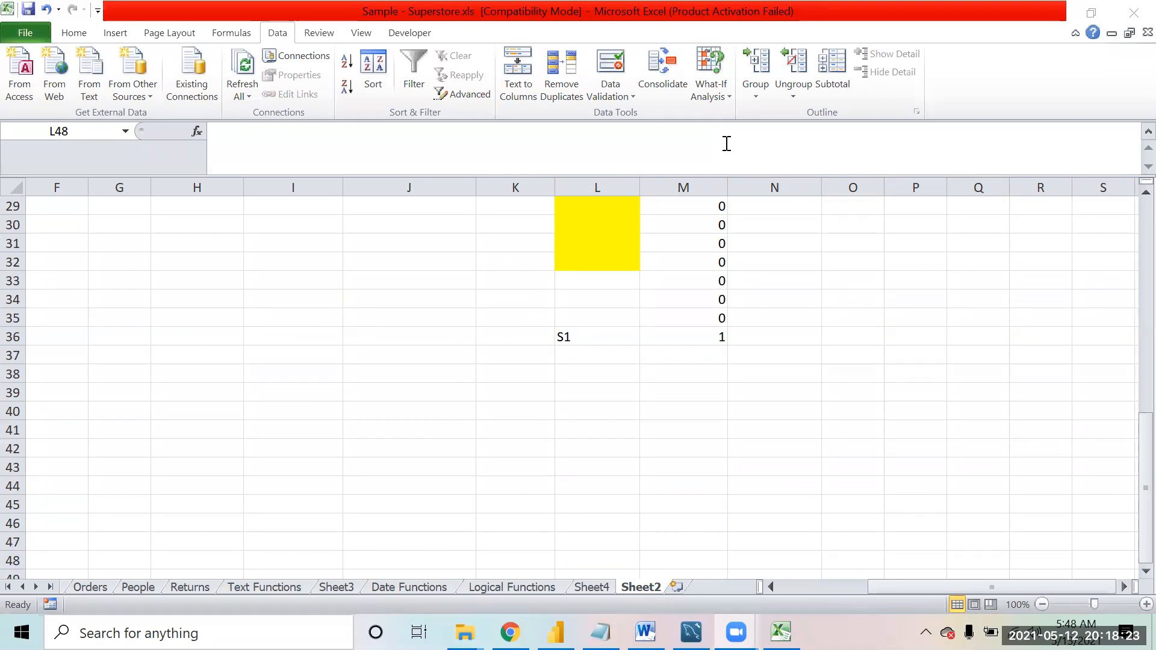
click(493, 442)
key(Left)
key(Left)
key(Left)
key(Right)
key(Left)
key(Right)
key(Left)
key(Left)
key(Right)
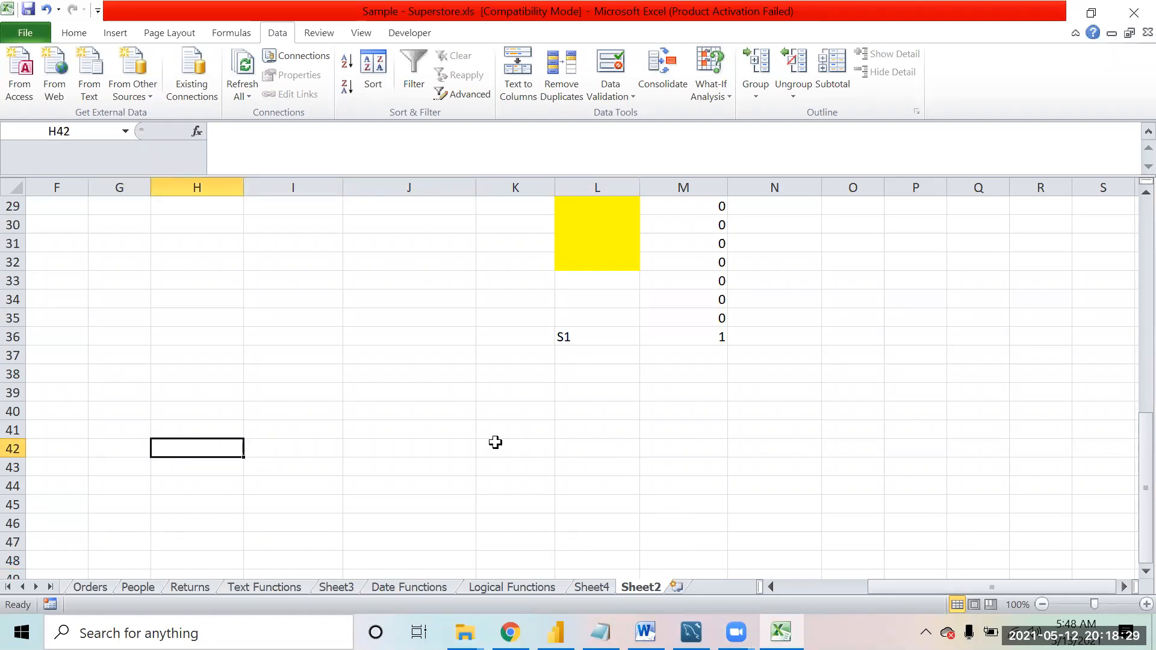
key(Down)
key(Down)
key(Up)
key(Up)
key(Up)
key(Up)
key(Down)
key(Down)
key(Up)
key(Up)
key(Up)
key(Up)
key(Up)
key(Down)
key(Down)
key(Down)
key(Down)
key(Down)
- Enter the heading Category in H43 and fill Veggies down H44:H47
key(Down)
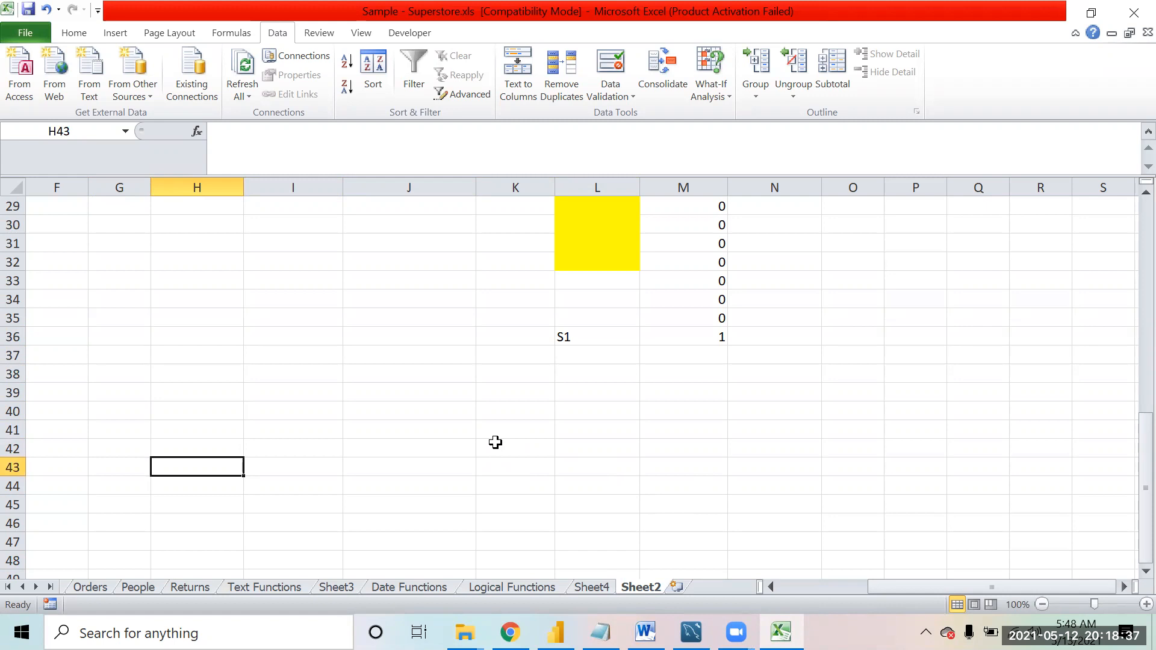
text(Category)
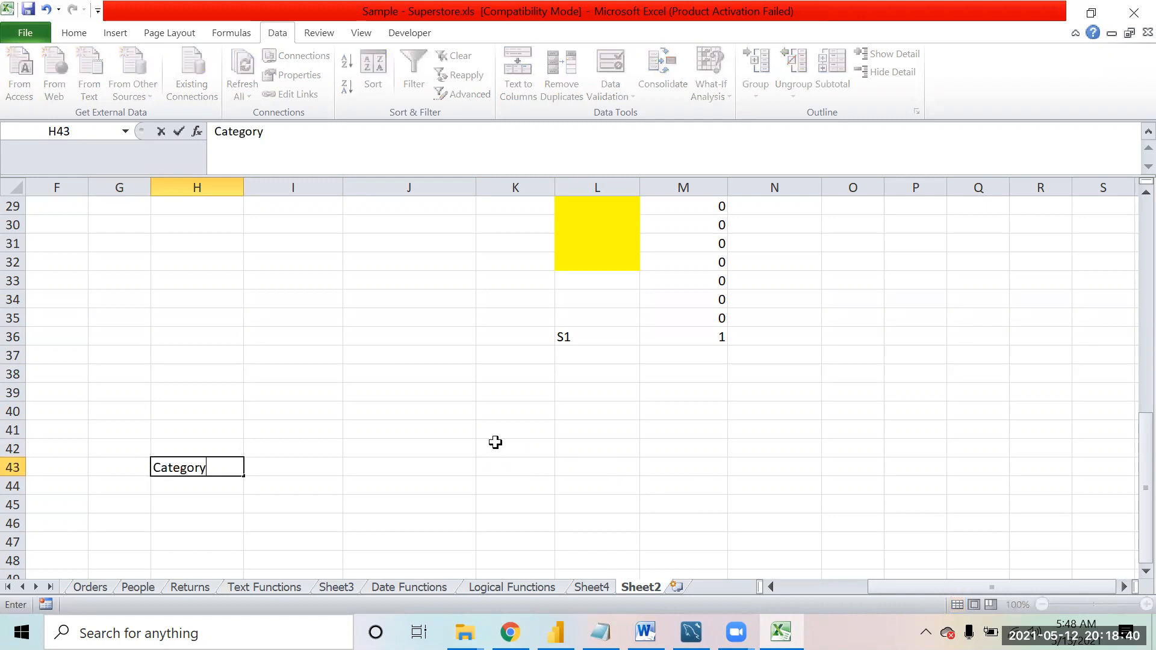
key(Return)
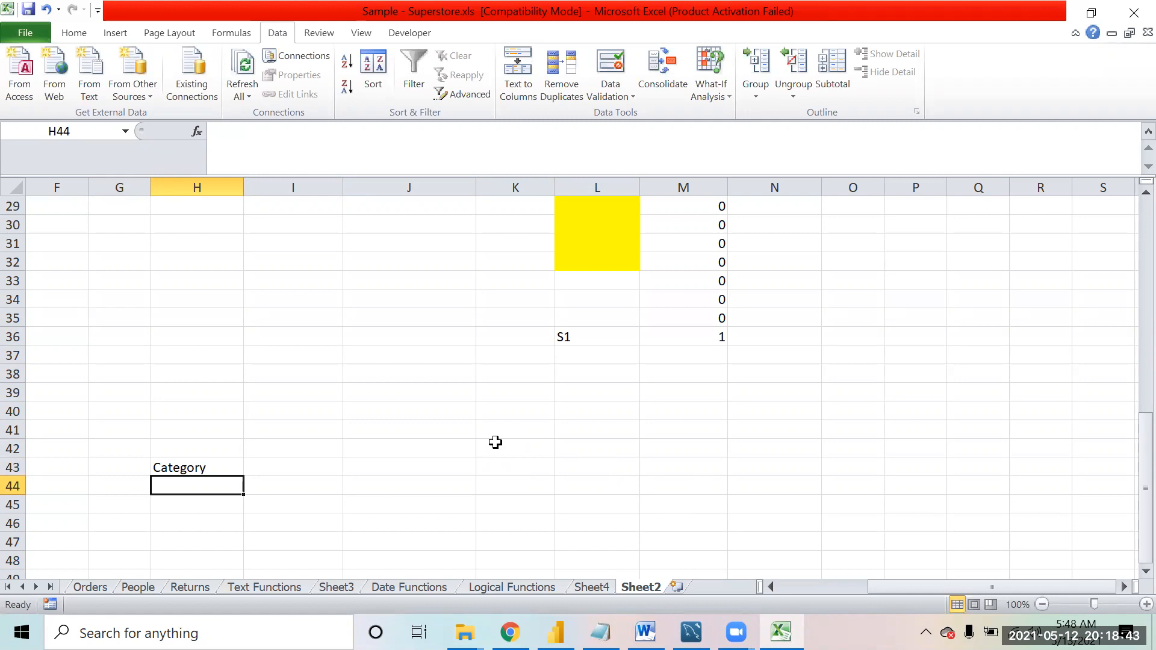
text(Veggies)
key(Return)
key(Up)
key(shift+Down)
key(shift+Down)
key(shift+Down)
key(ctrl+d)
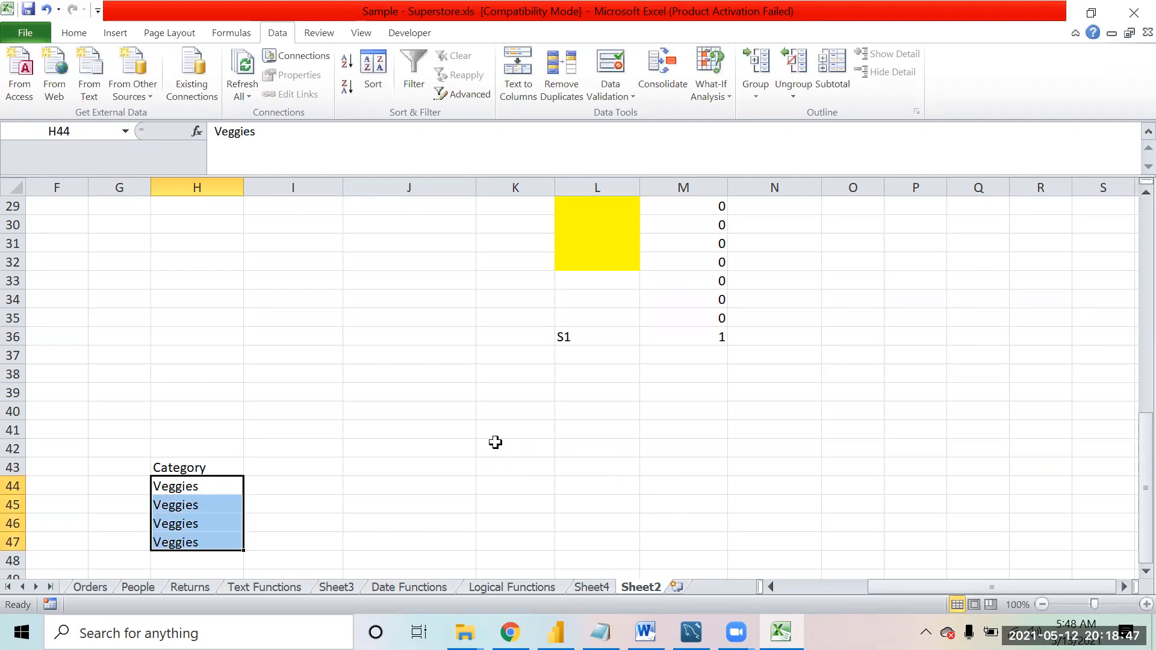
- Enter Fruits in H48 below the Veggies entries and fill it down through H50
key(Down)
key(Down)
key(Down)
key(Down)
key(Down)
key(Down)
key(Up)
key(Up)
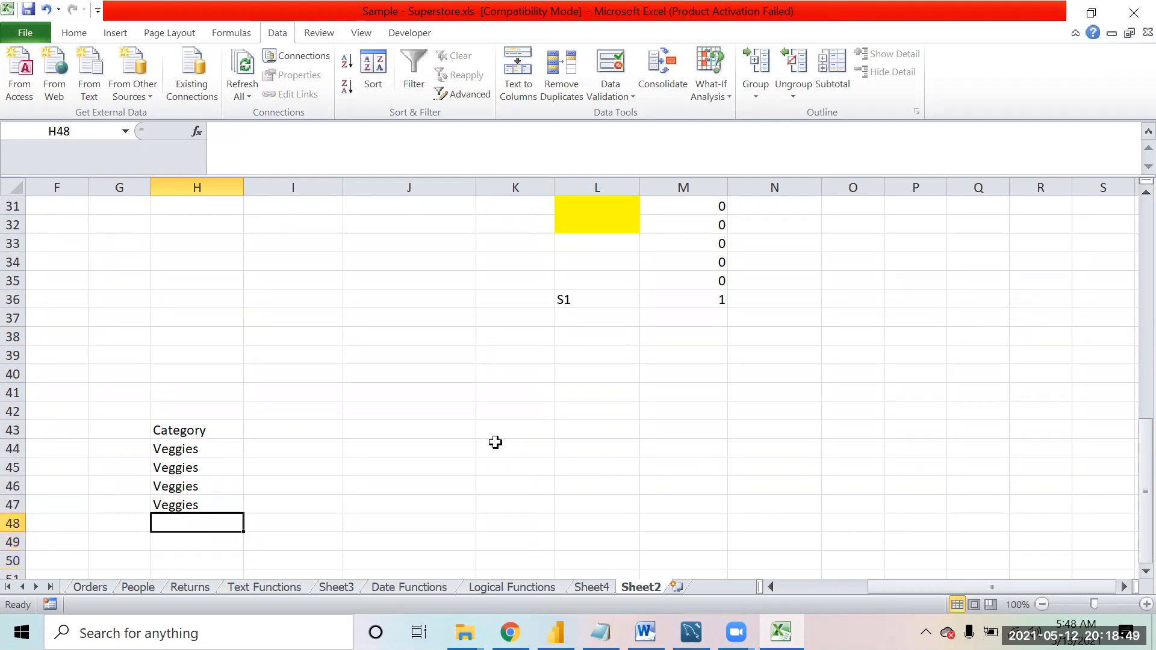
text(Fruits)
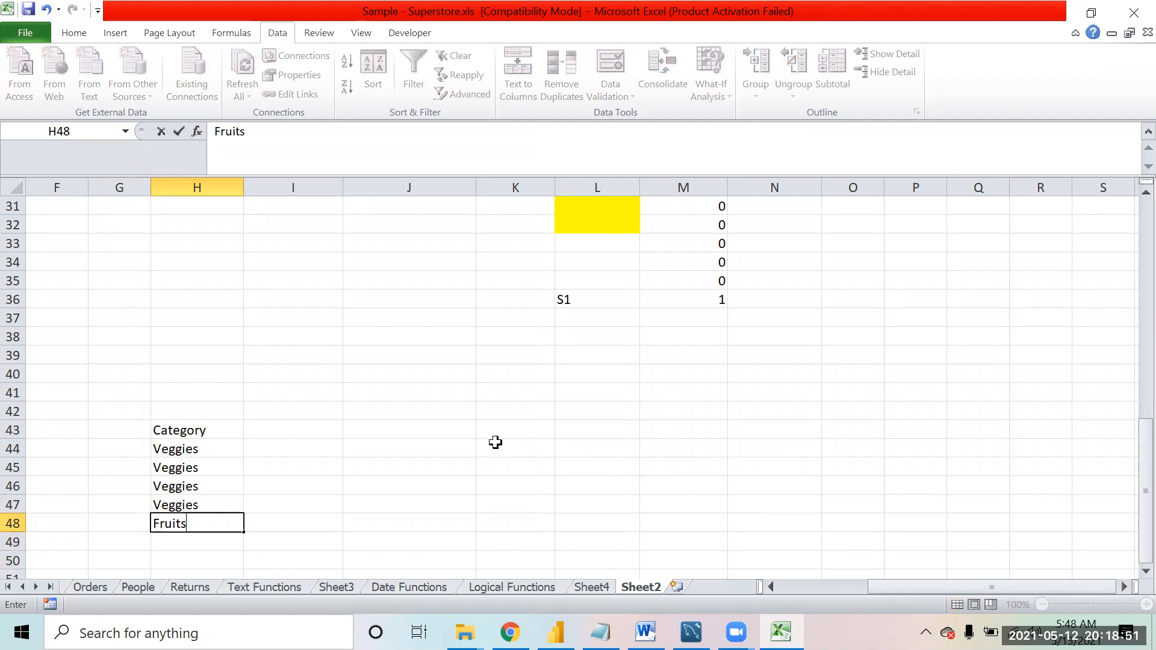
key(Return)
key(Up)
key(shift+Down)
key(shift+Down)
key(ctrl+d)
- Enter the heading Name in I43 beside the Category heading
key(Down)
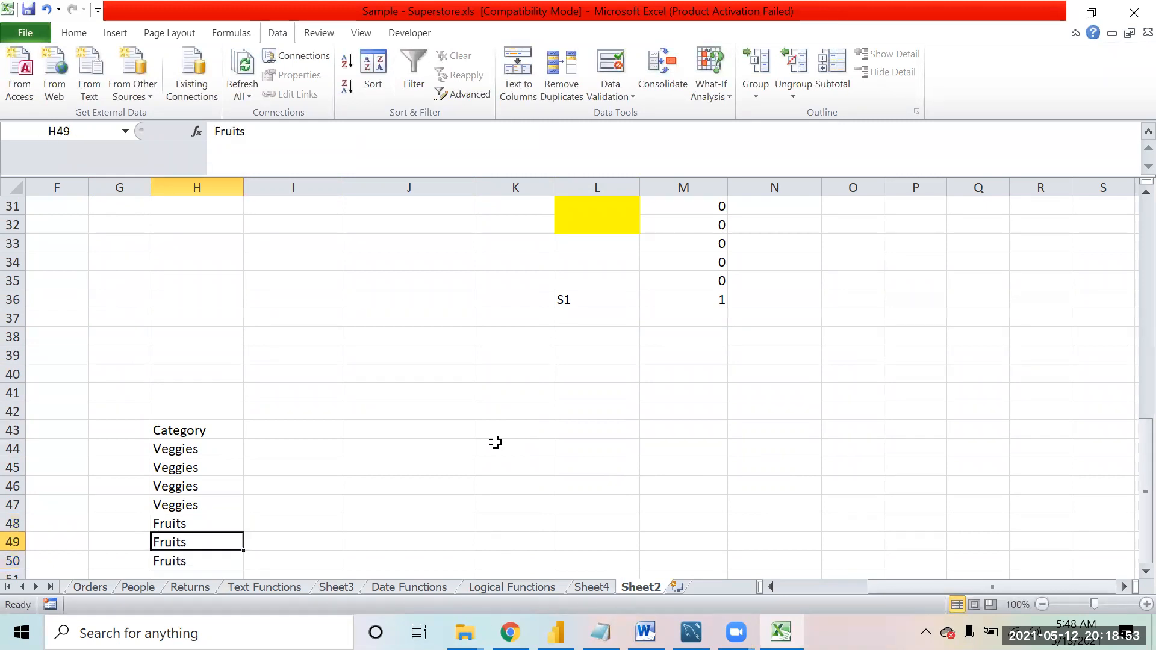
key(Down)
key(Down)
key(Up)
key(Up)
key(Up)
key(Up)
key(Up)
key(Up)
key(Up)
key(Up)
key(Up)
key(Down)
key(Right)
text(Name)
key(Return)
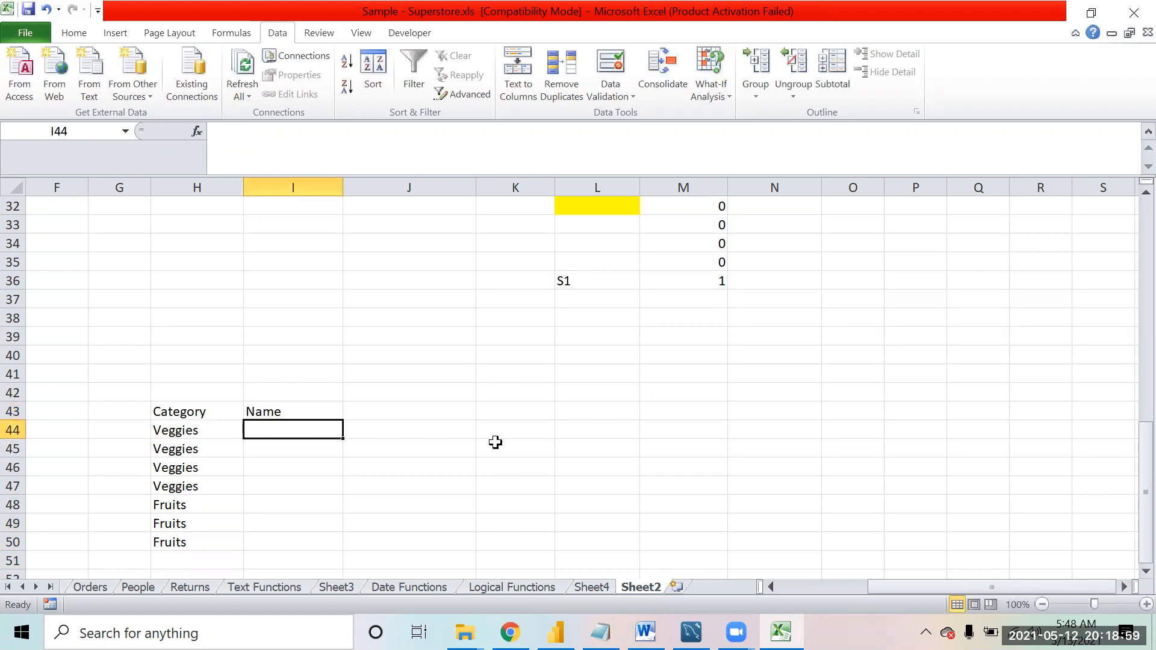
- List Onion, Potato, Tomato and brinjal in I44:I47 as names for the Veggies rows
text(Onion)
key(Return)
text(Potato)
key(Return)
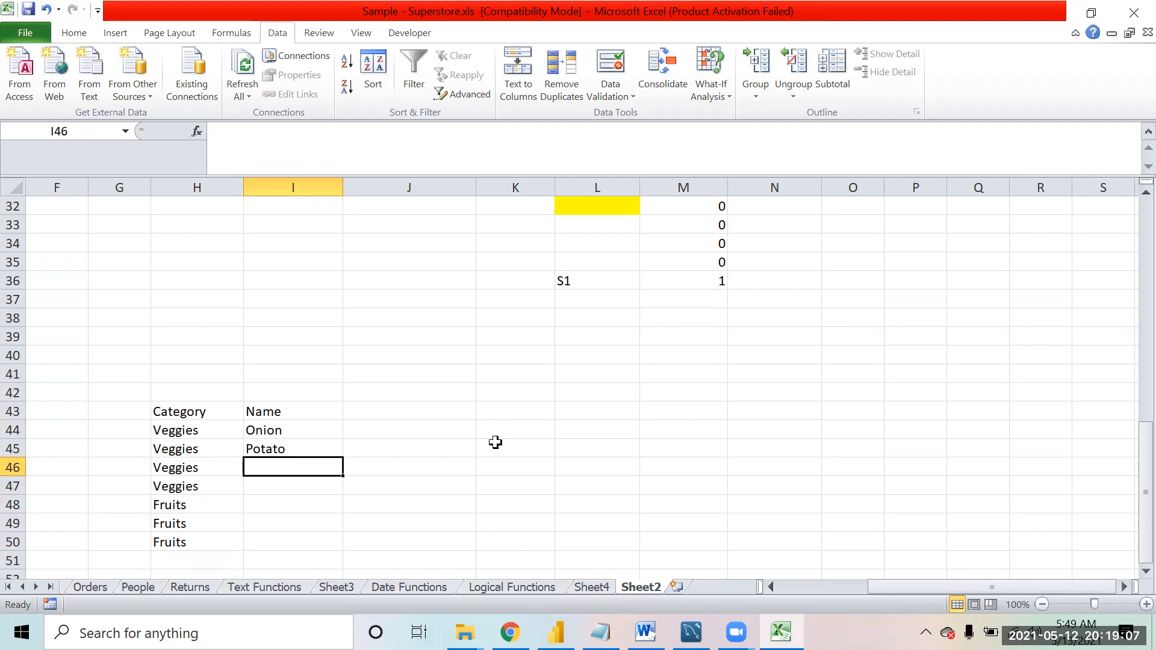
text(Tomato)
key(Return)
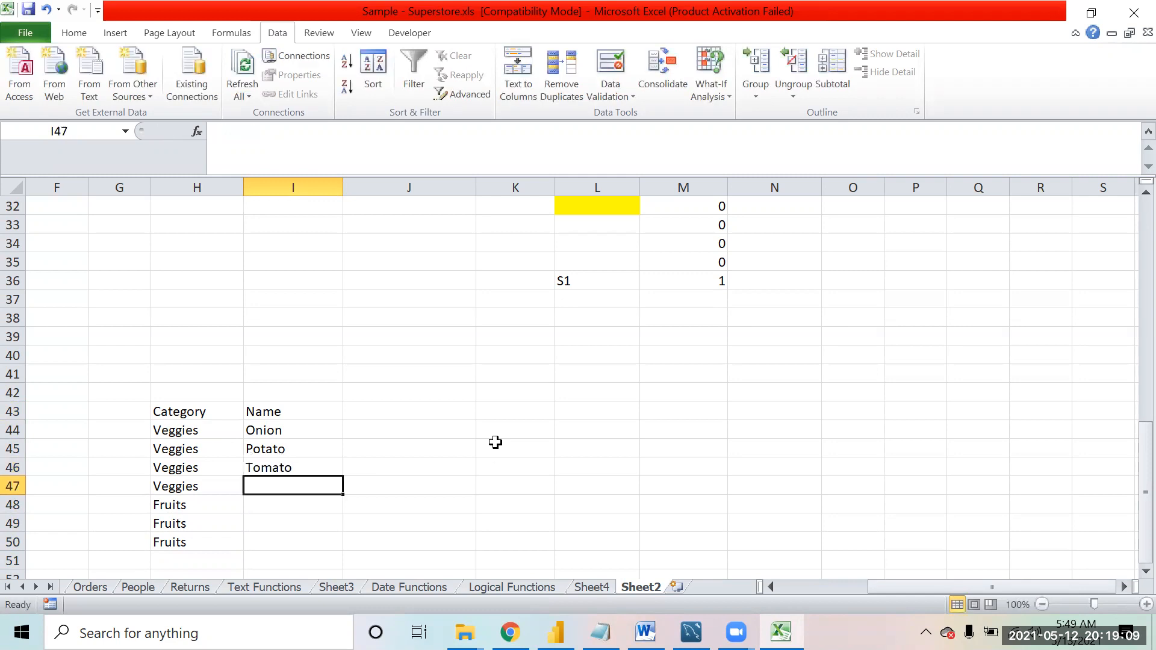
text(brija)
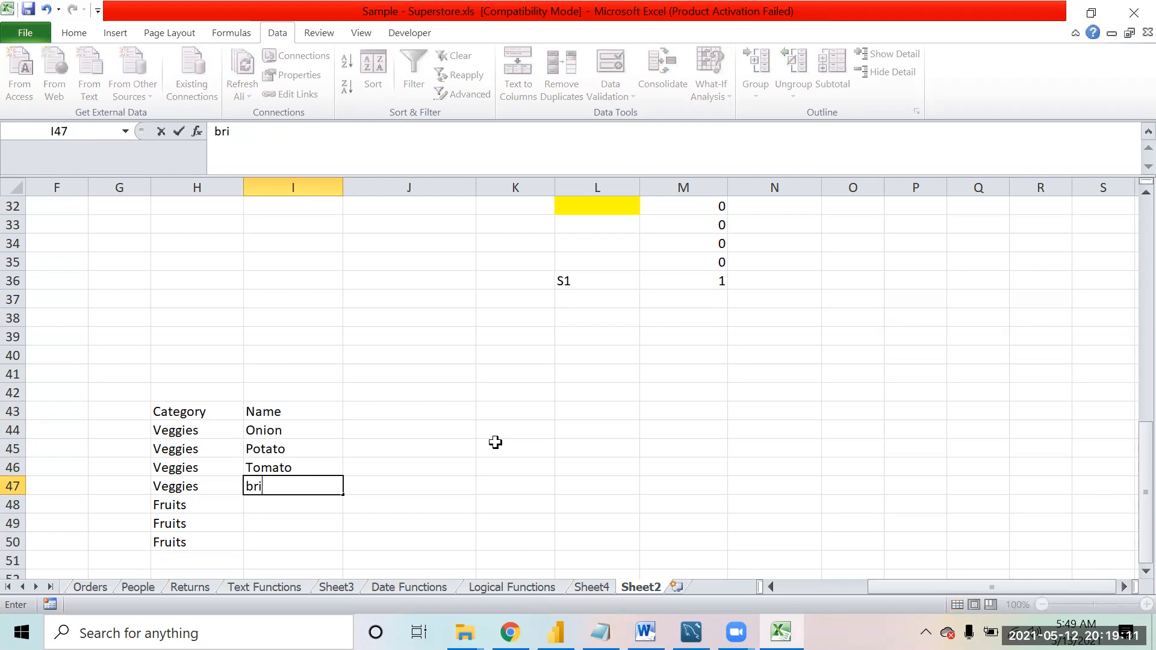
key(BackSpace)
key(BackSpace)
text(njal)
key(Return)
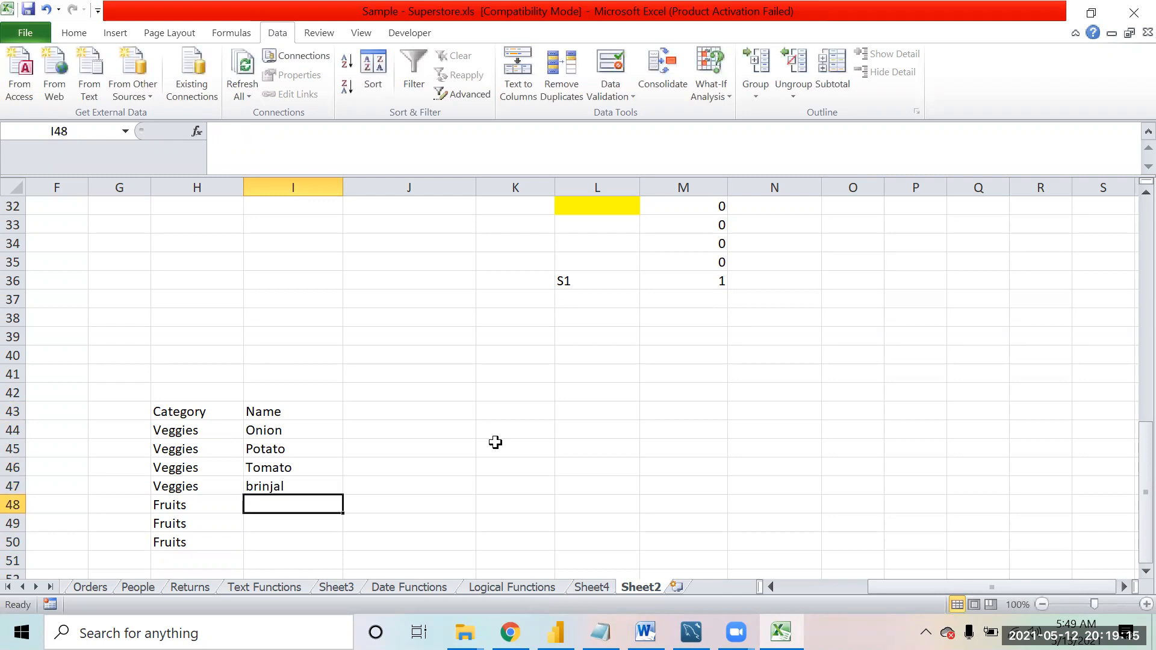
- List Apple, Mango and Grapes in I48:I50 as names for the Fruits rows
text(Apple)
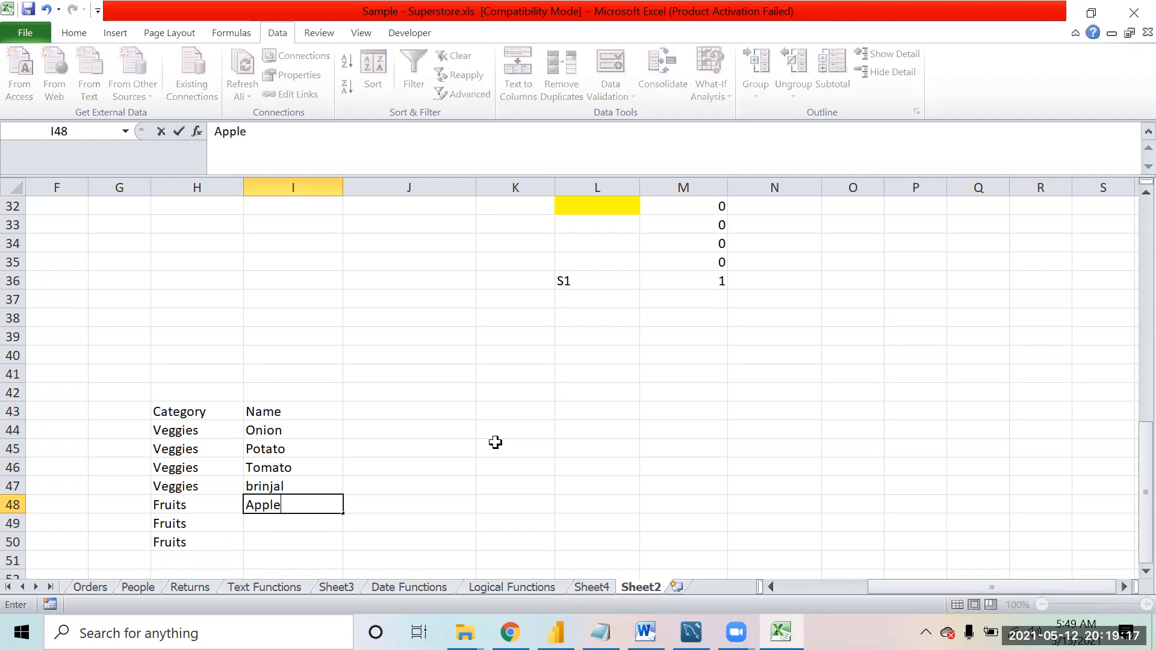
key(Return)
text(Mango)
key(Return)
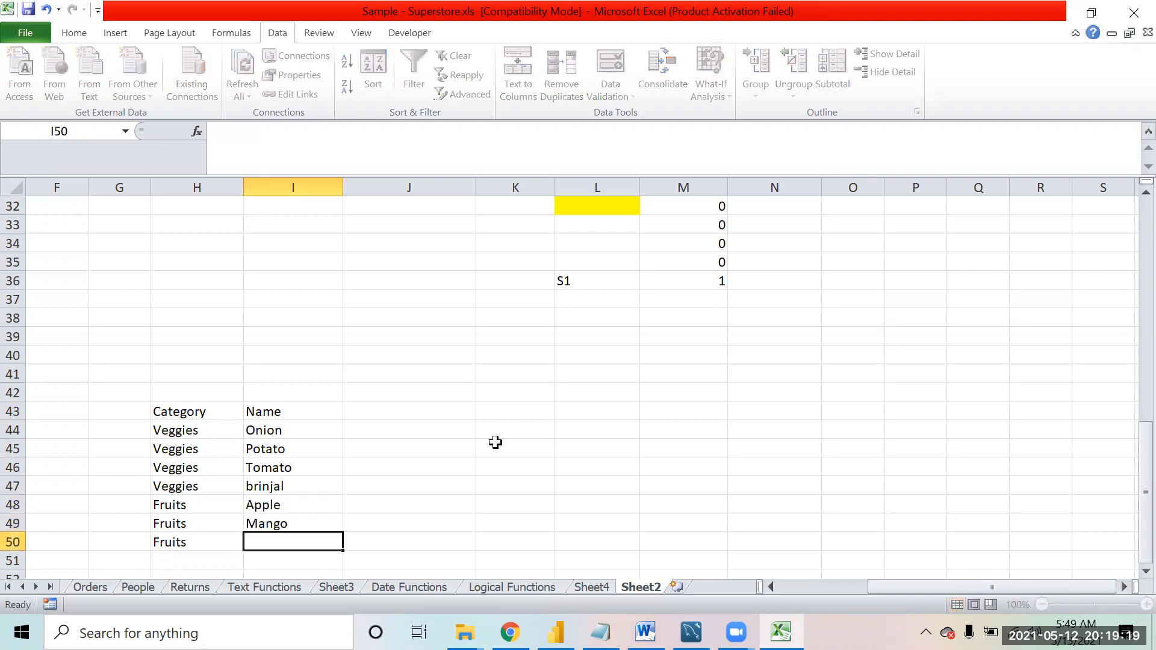
text(Grapes)
key(Return)
- Enter the heading Price in J43 beside the Name heading
key(Up)
key(Up)
key(Up)
key(Up)
key(Up)
key(Up)
key(Up)
key(Up)
key(Right)
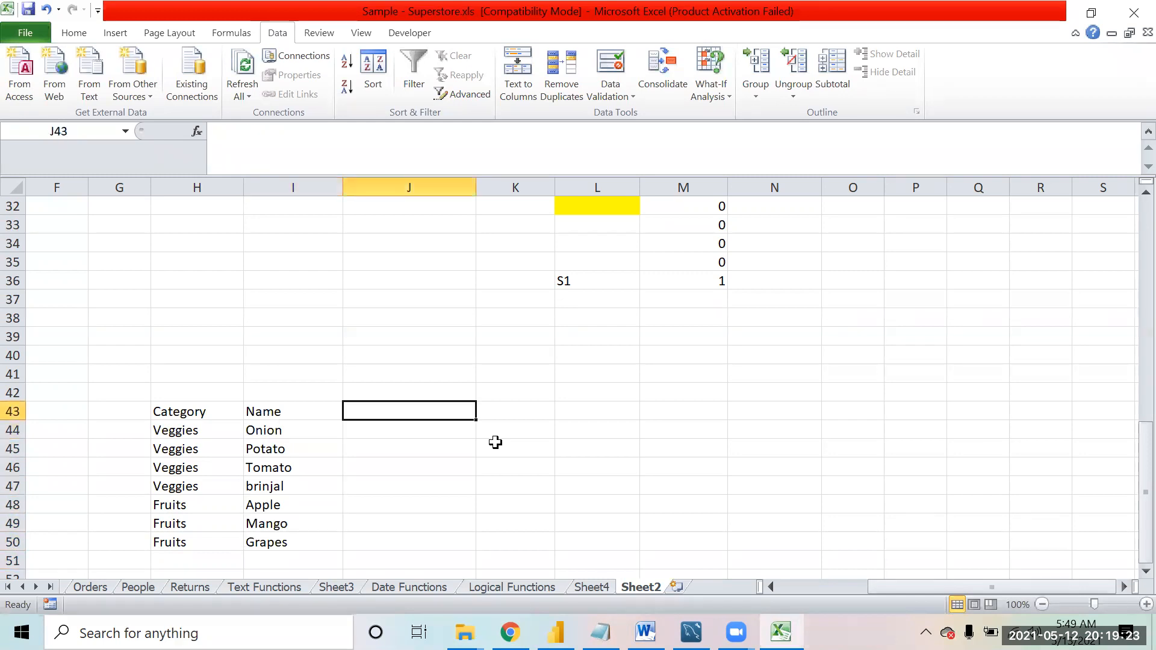
text(Price)
key(Return)
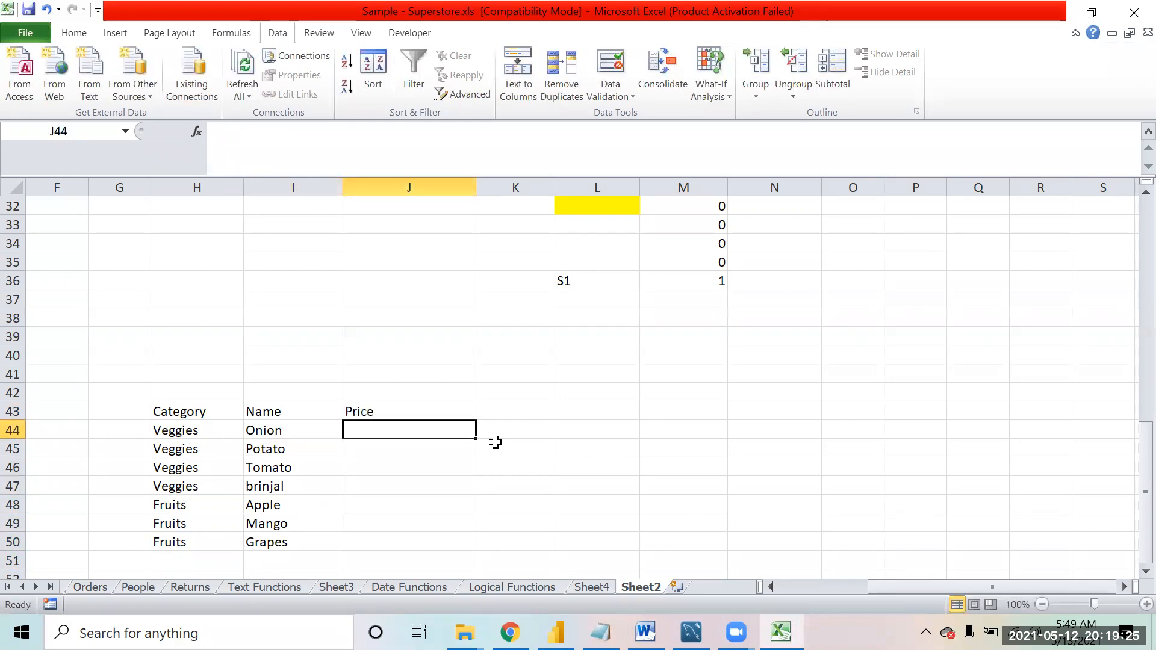
- Fill the Price column in J44:J50 with 12, 13, 14, 15, 16, 17 and 18
text(12)
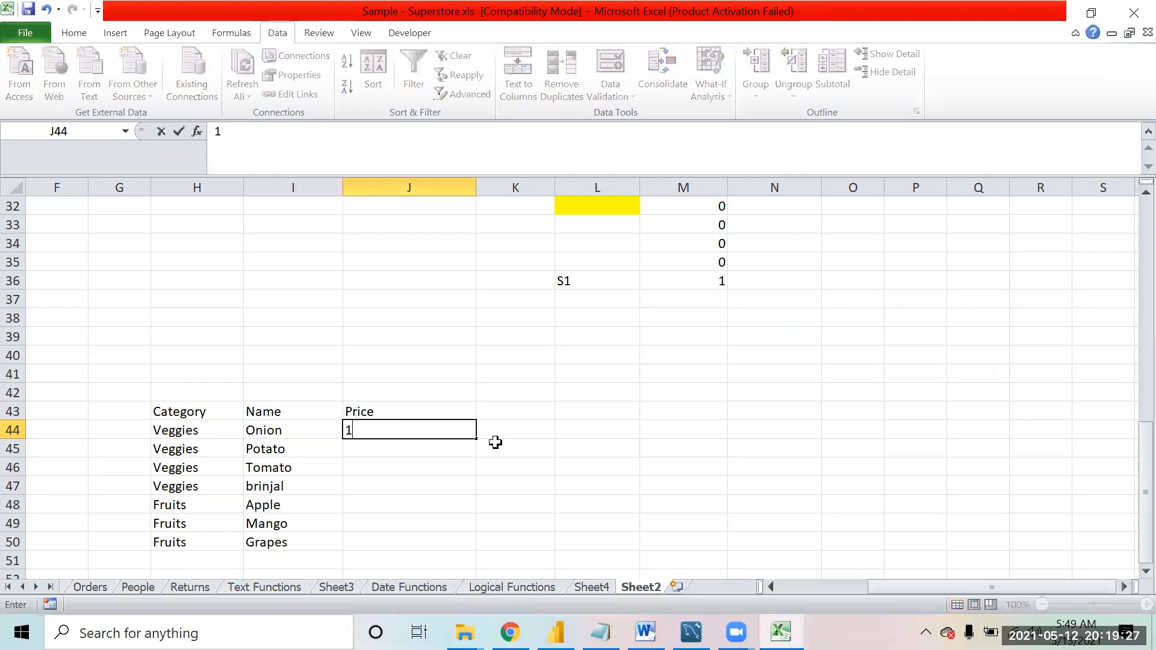
key(Return)
text(13)
key(Return)
text(14)
key(Return)
text(15)
key(Return)
text(16)
key(Return)
text(17)
key(Return)
text(18)
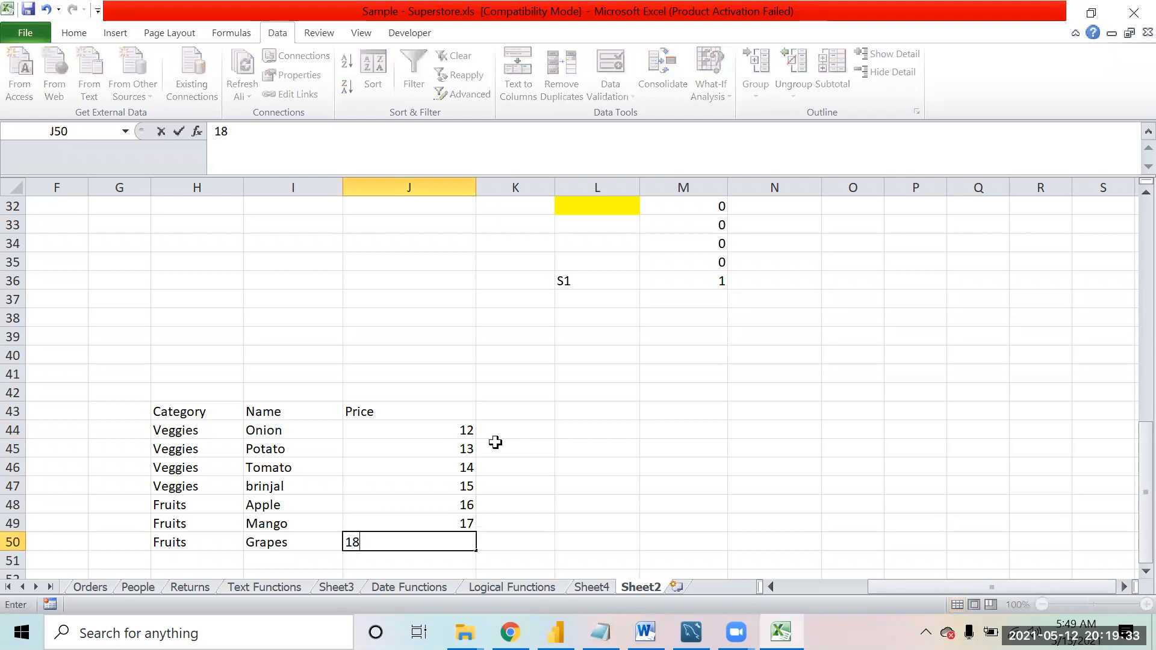
key(Return)
- Center the contents of the whole Category, Name and Price table in H43:J50
key(Up)
key(Up)
key(Up)
key(Up)
key(Up)
key(Up)
key(Up)
key(Up)
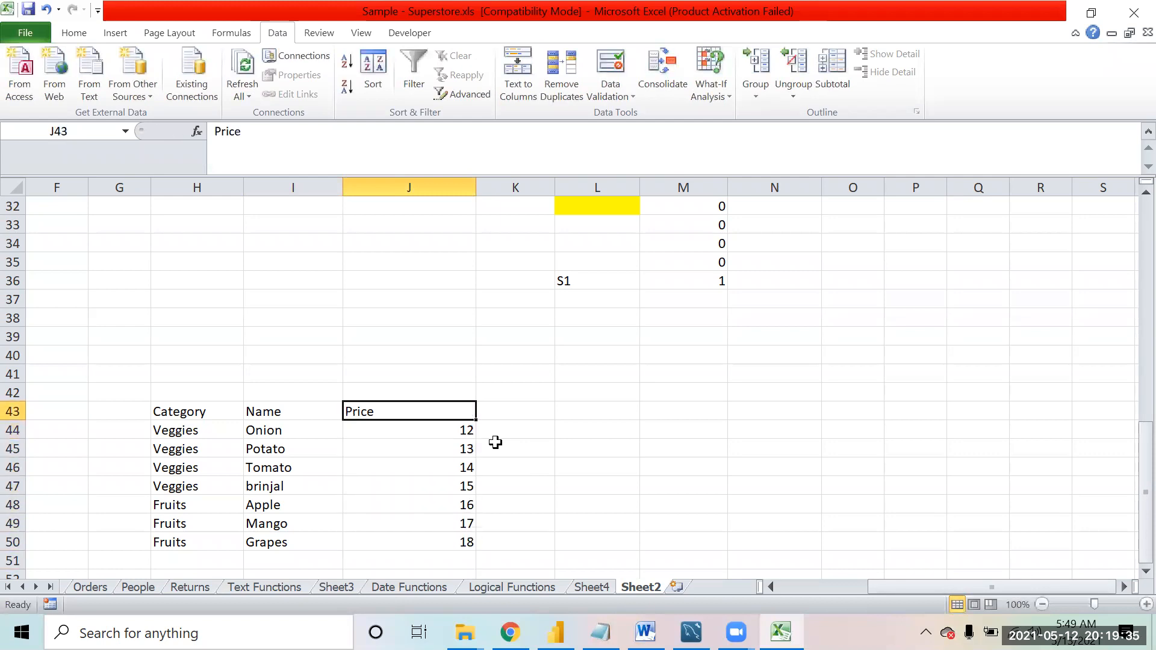
key(ctrl+shift+Left)
key(ctrl+shift+Down)
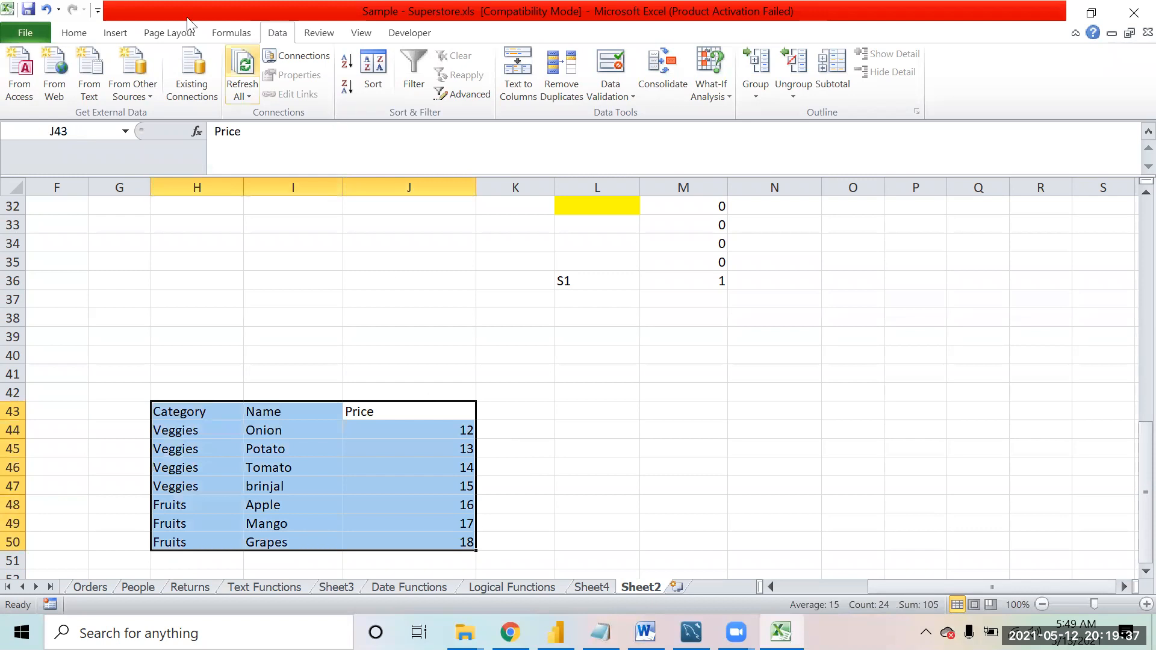
click(78, 34)
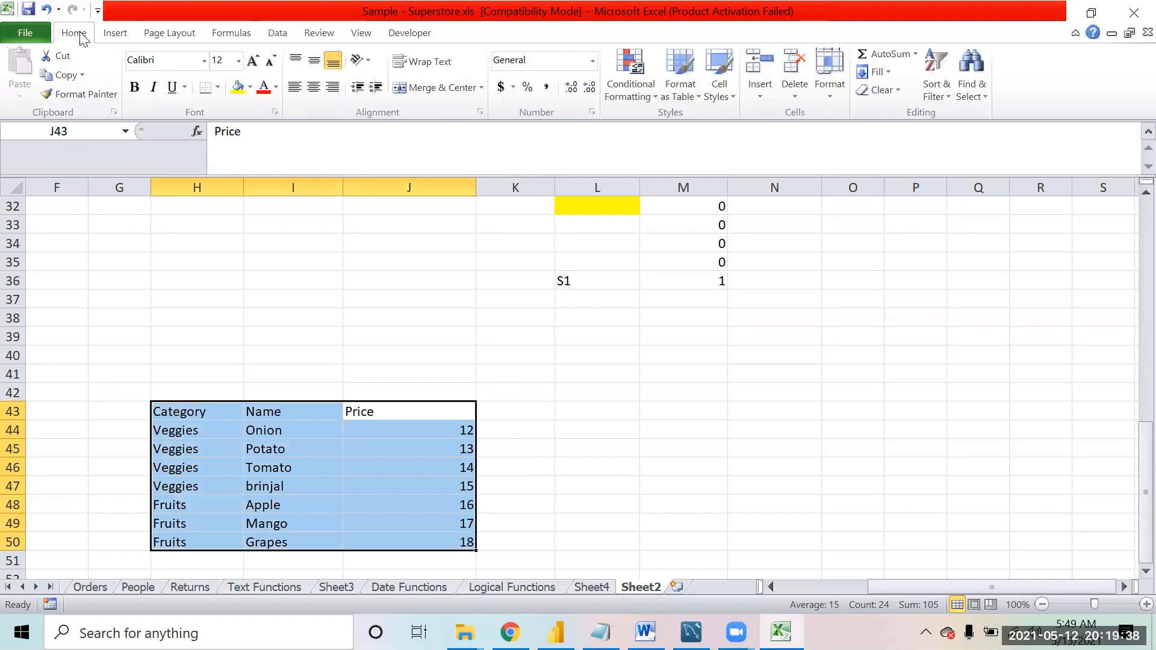
click(315, 88)
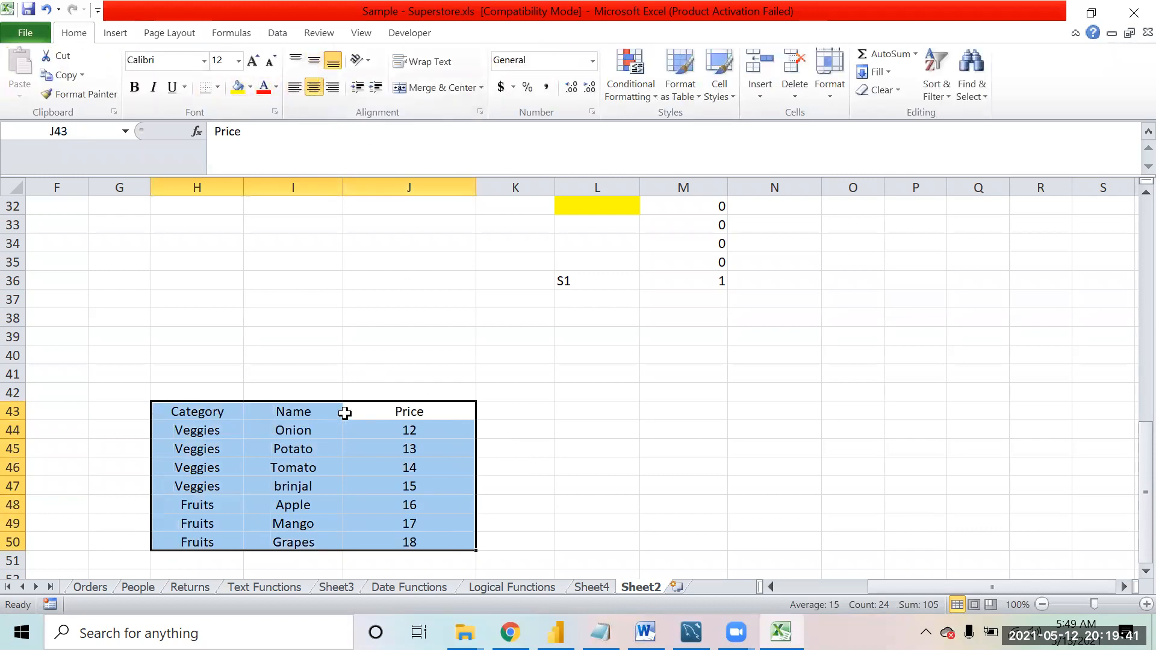
- Make the header row H43:J43 of the produce table bold
click(363, 408)
key(shift+Left)
key(shift+Left)
key(ctrl+b)
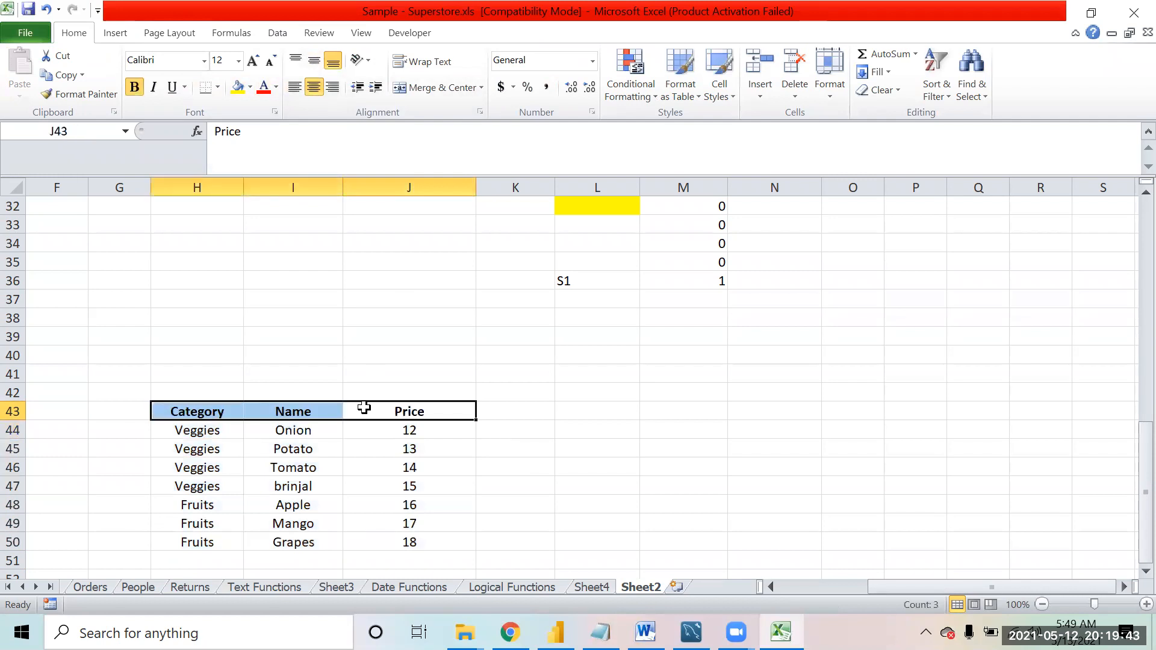
- Apply all borders to the produce table in H43:J50
key(Down)
key(Down)
key(Down)
key(Down)
key(Up)
key(Up)
key(Up)
key(Up)
key(shift+Left)
key(shift+Left)
key(ctrl+shift+Down)
key(alt+h)
key(b)
key(a)
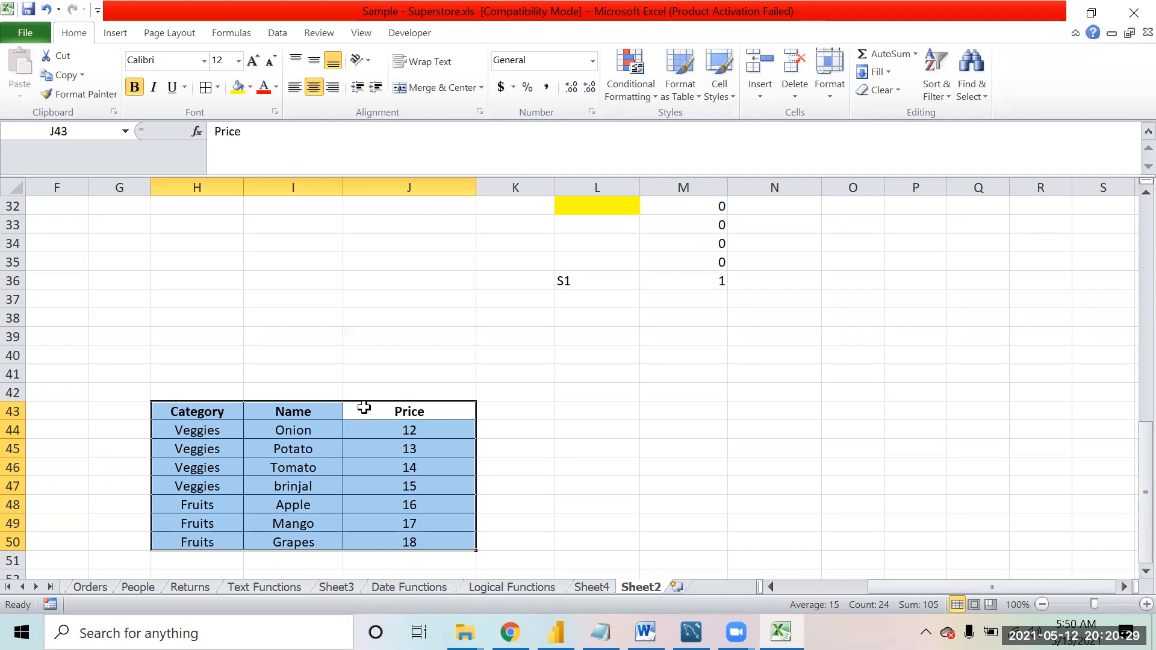
key(Down)
key(Down)
key(Down)
key(Down)
key(Down)
key(Left)
key(Left)
key(Up)
key(Up)
key(Up)
key(Up)
key(Up)
key(Up)
key(Right)
key(Down)
key(Down)
key(Down)
key(Down)
key(Right)
key(Right)
key(Right)
key(Right)
key(Right)
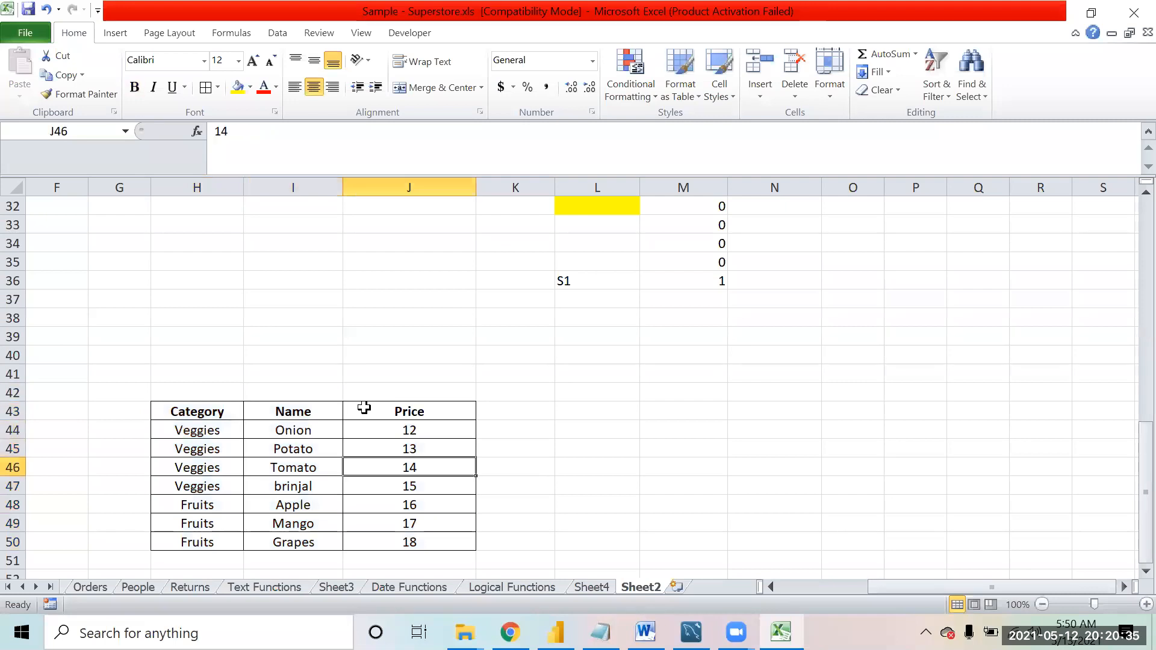
key(Up)
key(Up)
key(Up)
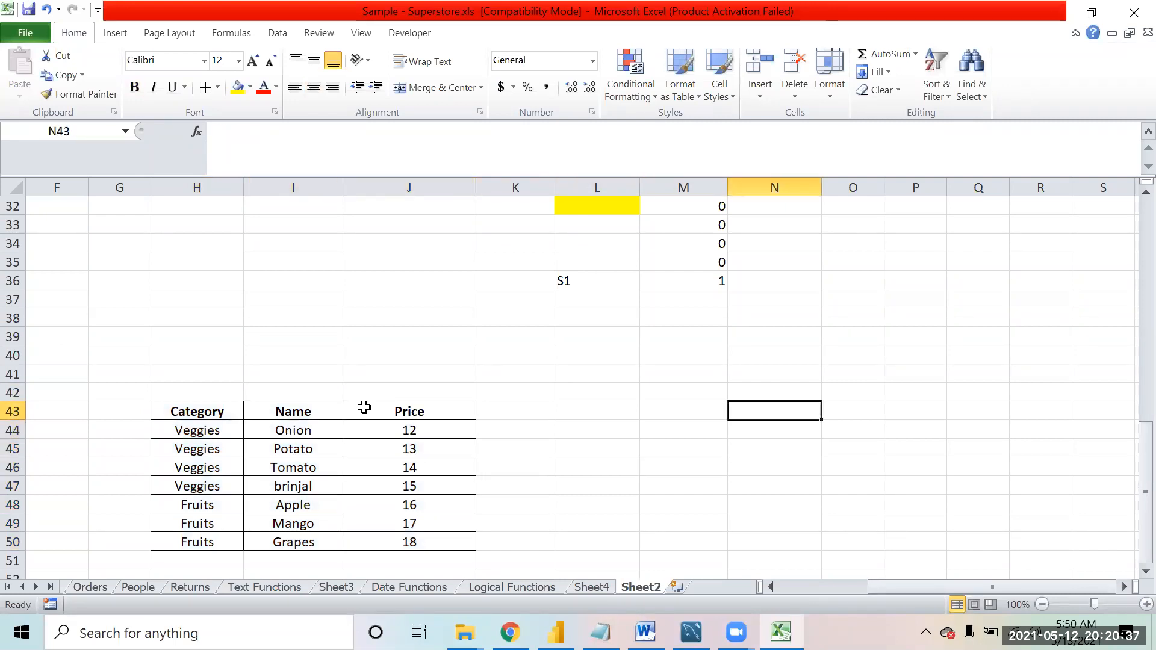
key(Left)
key(Left)
key(Left)
key(Left)
key(Left)
key(Left)
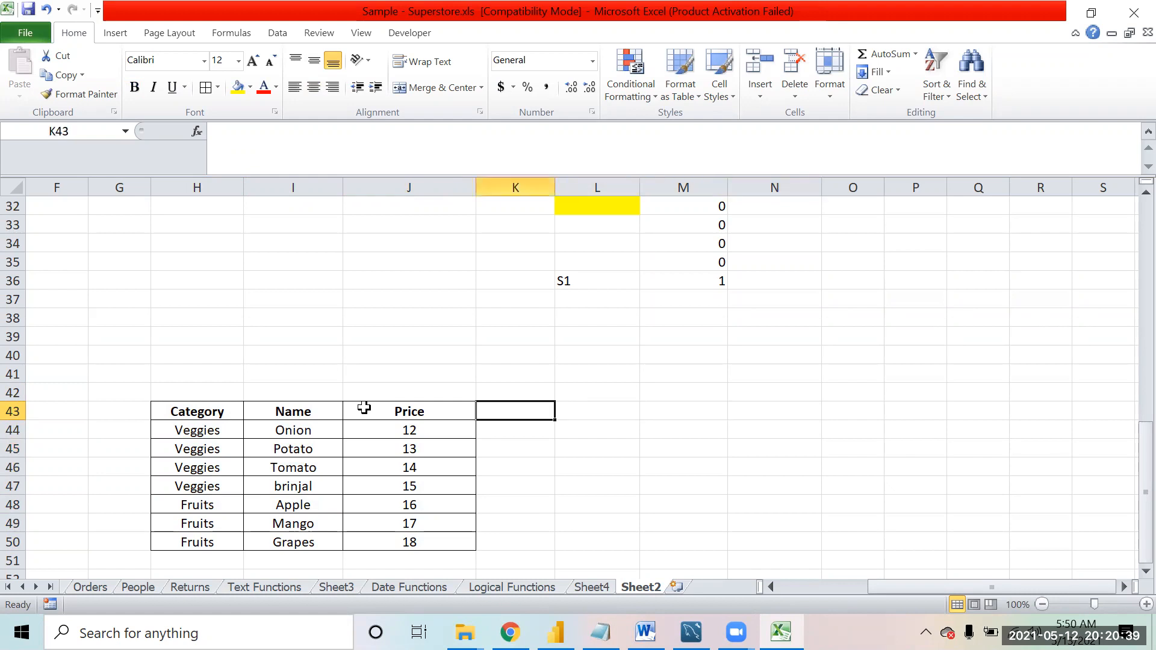
- Enter the headings Type in N45 and Name in O45 for the dropdown area beside the table
key(Right)
key(Right)
key(Right)
key(Right)
key(Right)
key(Right)
key(Down)
key(Down)
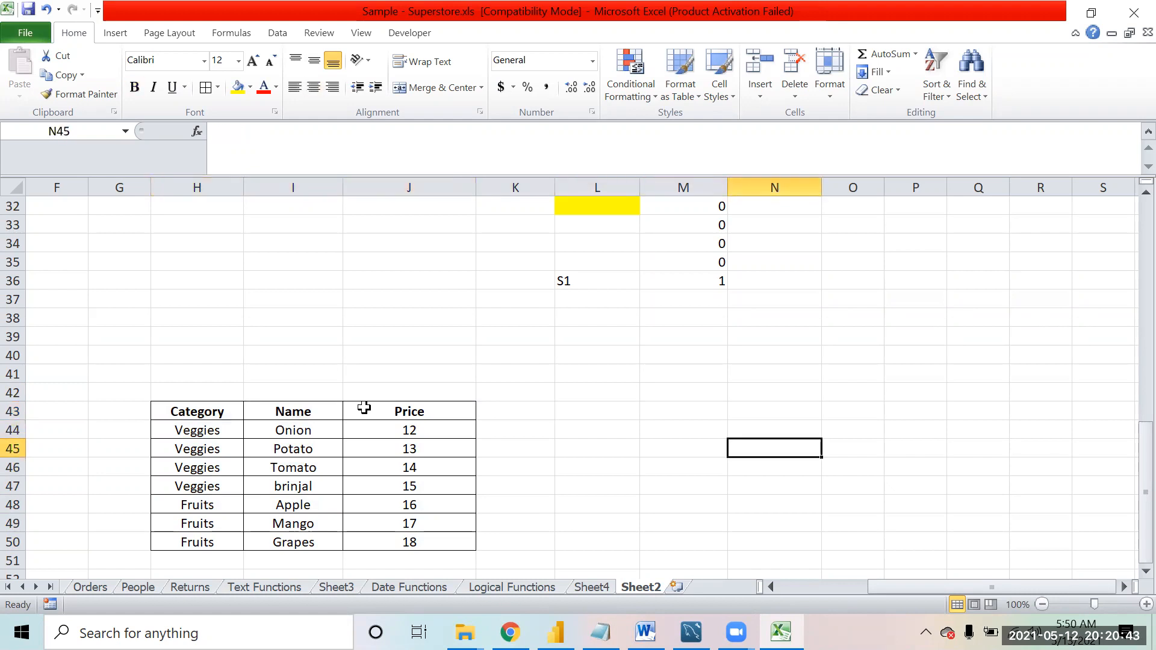
text(Type)
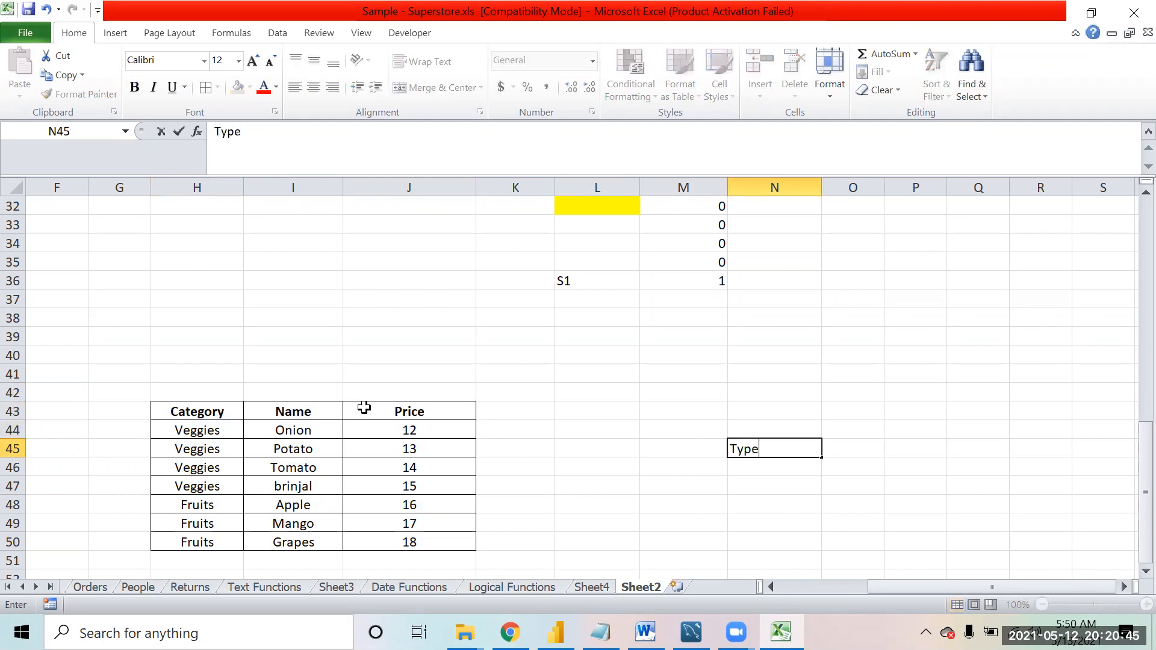
key(Return)
key(Up)
key(Right)
text(Name)
key(Return)
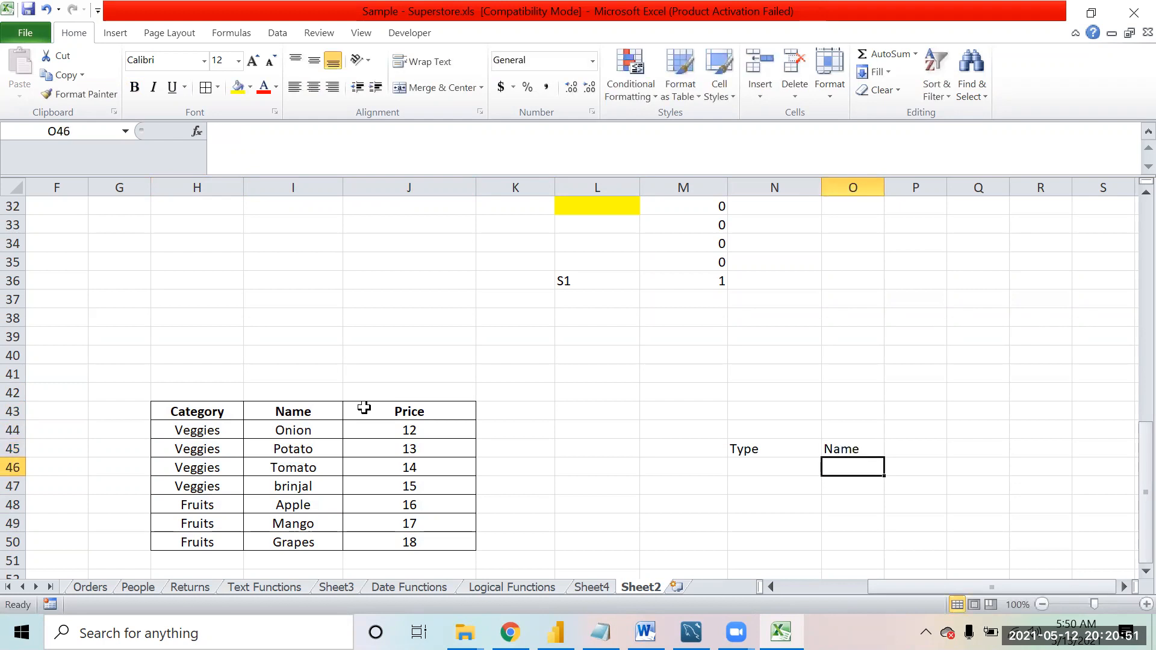
- Examine which table names belong to Fruits and which to Veggies, relating them to the blank cells under Type and Name
key(Left)
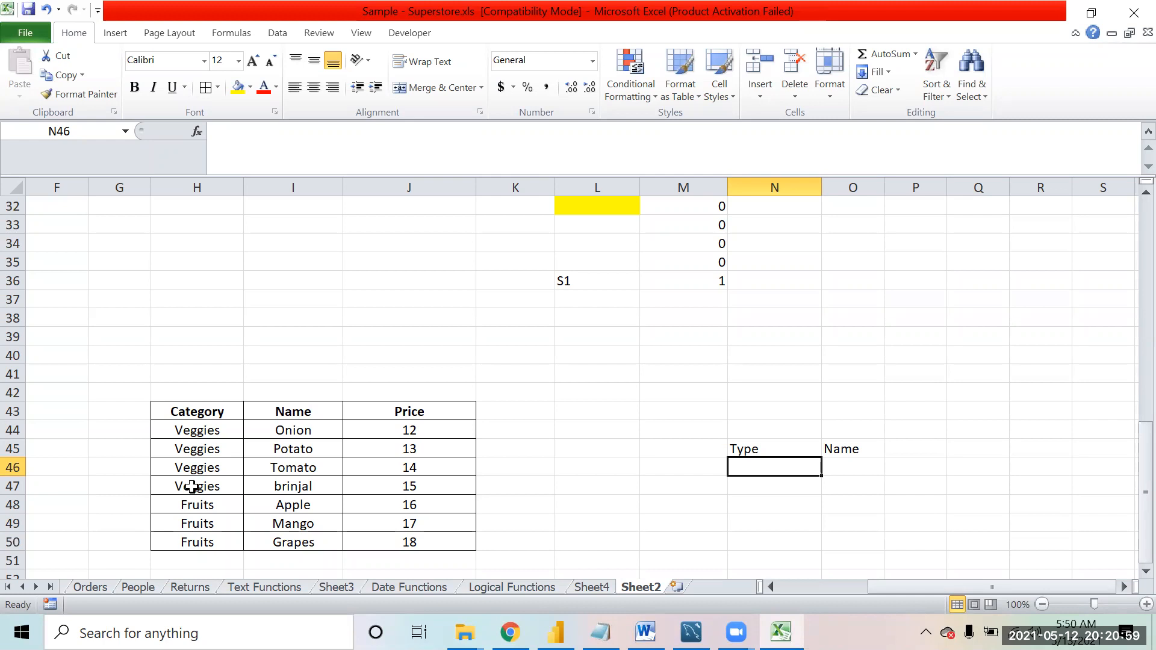
drag(188, 487, 193, 505)
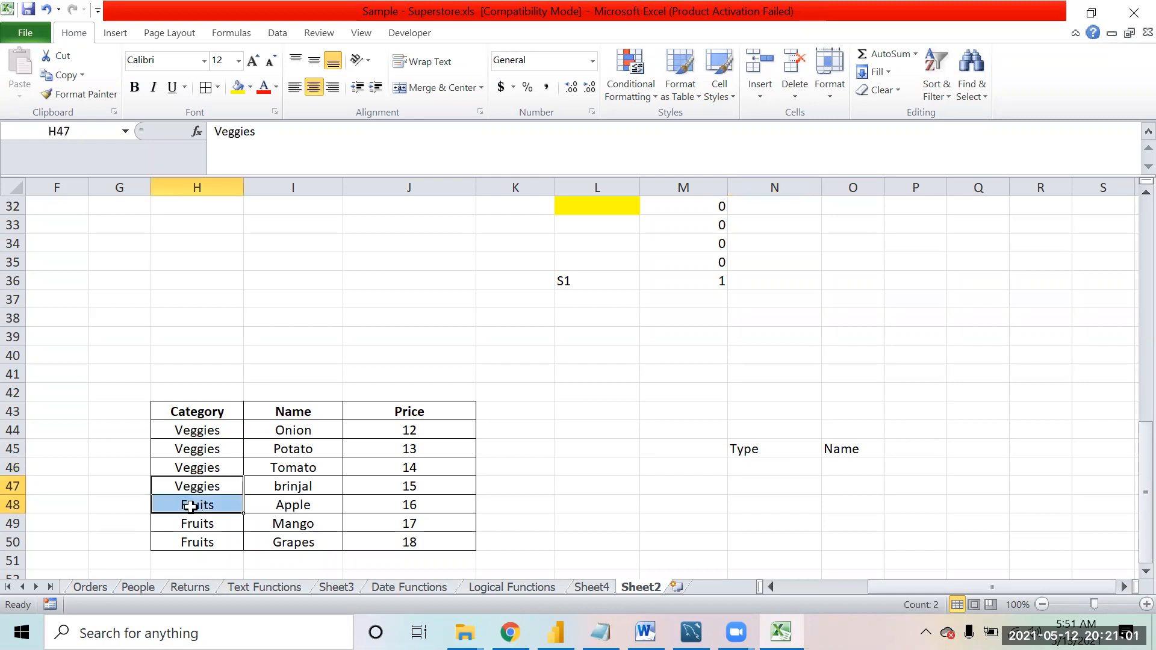
click(786, 460)
click(779, 481)
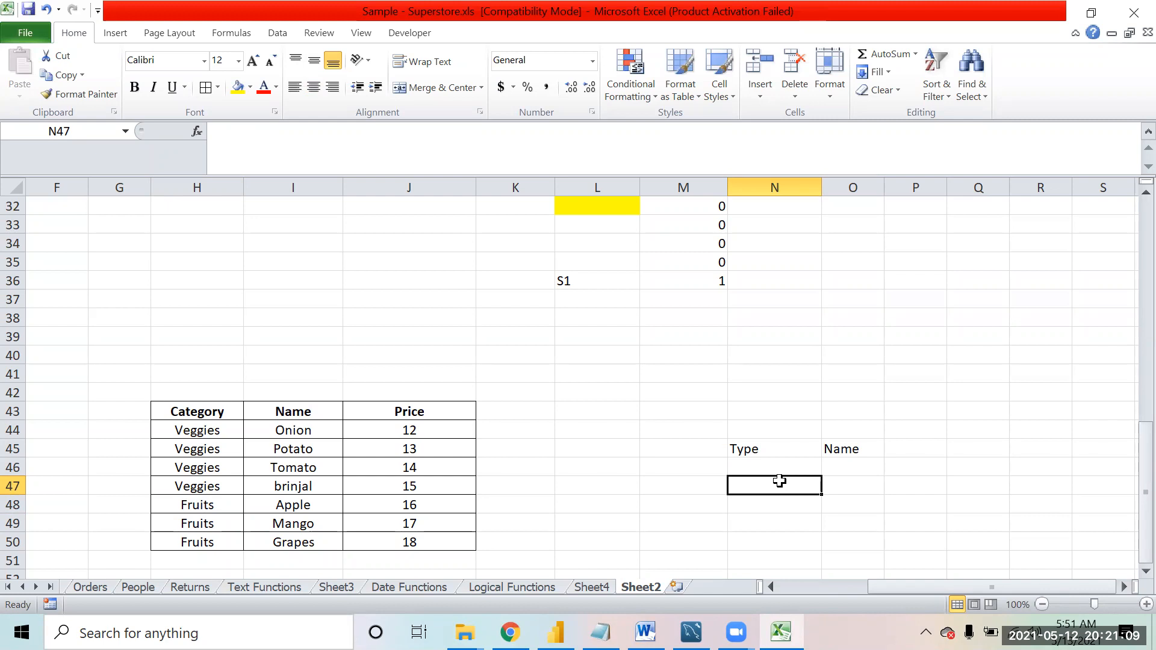
click(780, 462)
click(856, 464)
drag(309, 507, 307, 536)
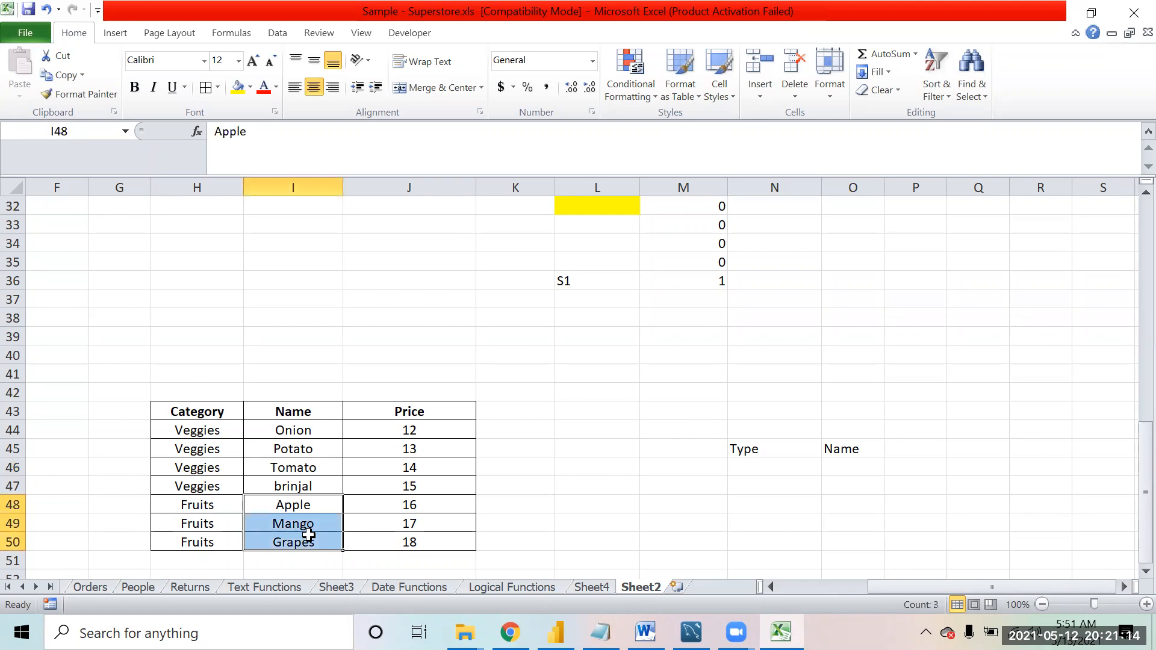
click(744, 470)
drag(303, 428, 299, 482)
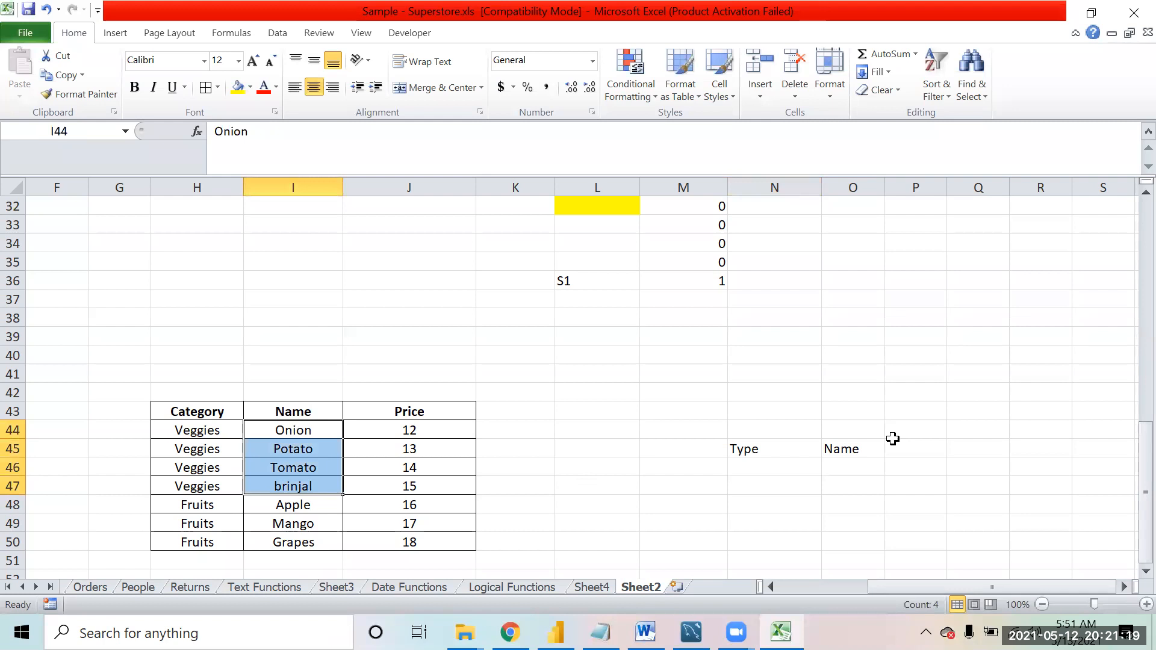
click(869, 467)
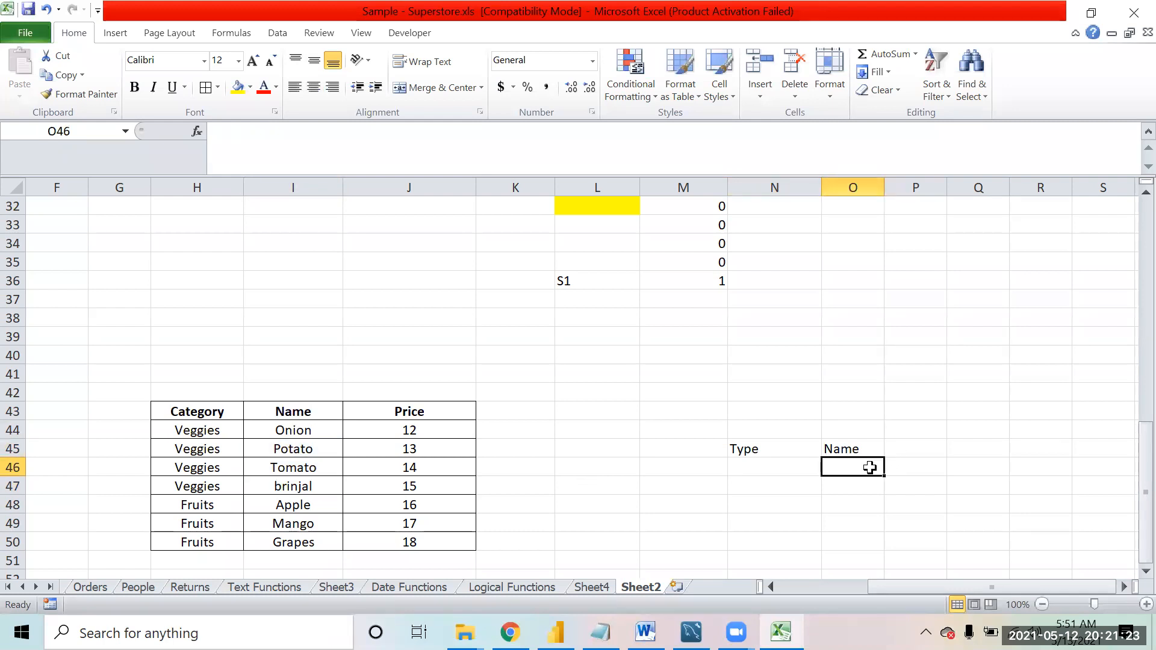
- Enter the title Dependent Dropdowns in N43 above the Type and Name headings
key(Left)
key(Up)
key(Up)
key(Up)
key(Left)
key(Right)
text(Dependent Dropdowns)
key(Return)
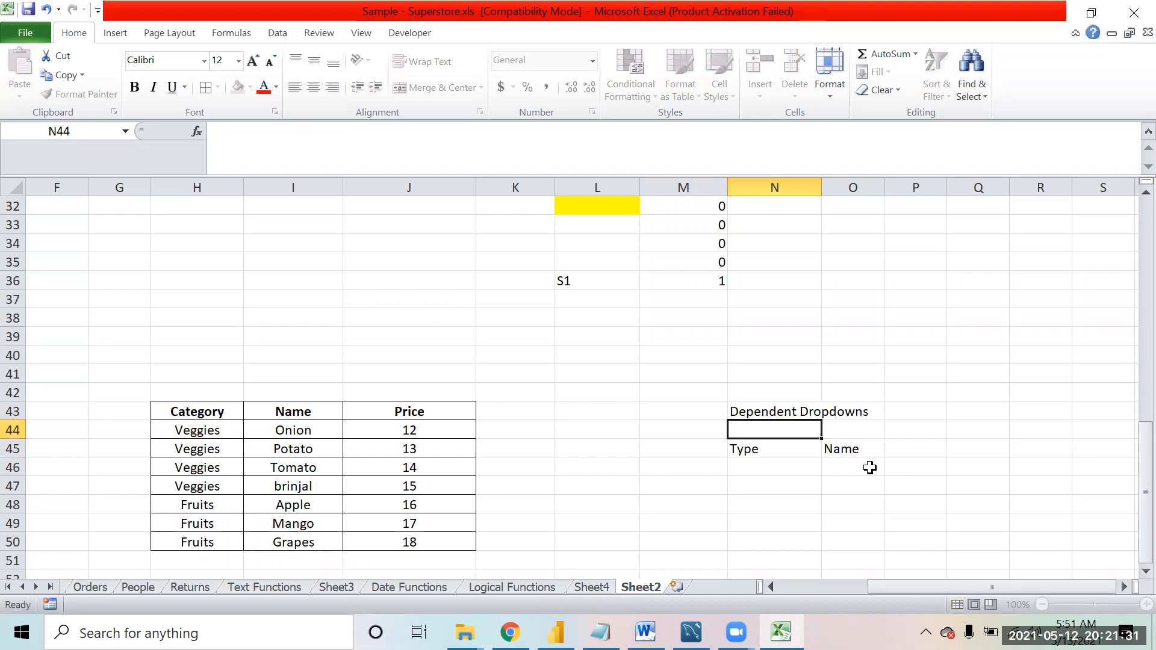
- Compare the blank cells under Type and Name with the Veggies entries in the table's Name column
key(Down)
key(Down)
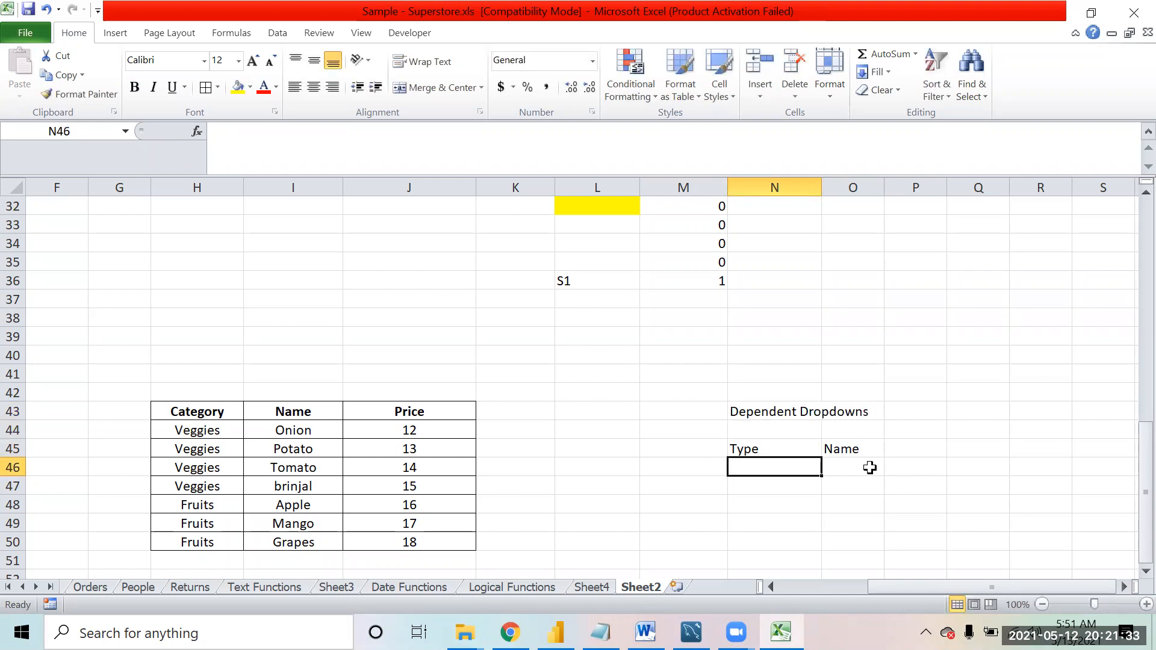
key(shift+Down)
key(Up)
key(Right)
key(Down)
key(Left)
key(Left)
key(Left)
key(Up)
key(Left)
key(Left)
key(Left)
key(Left)
key(Up)
key(Right)
key(shift+Down)
key(shift+Down)
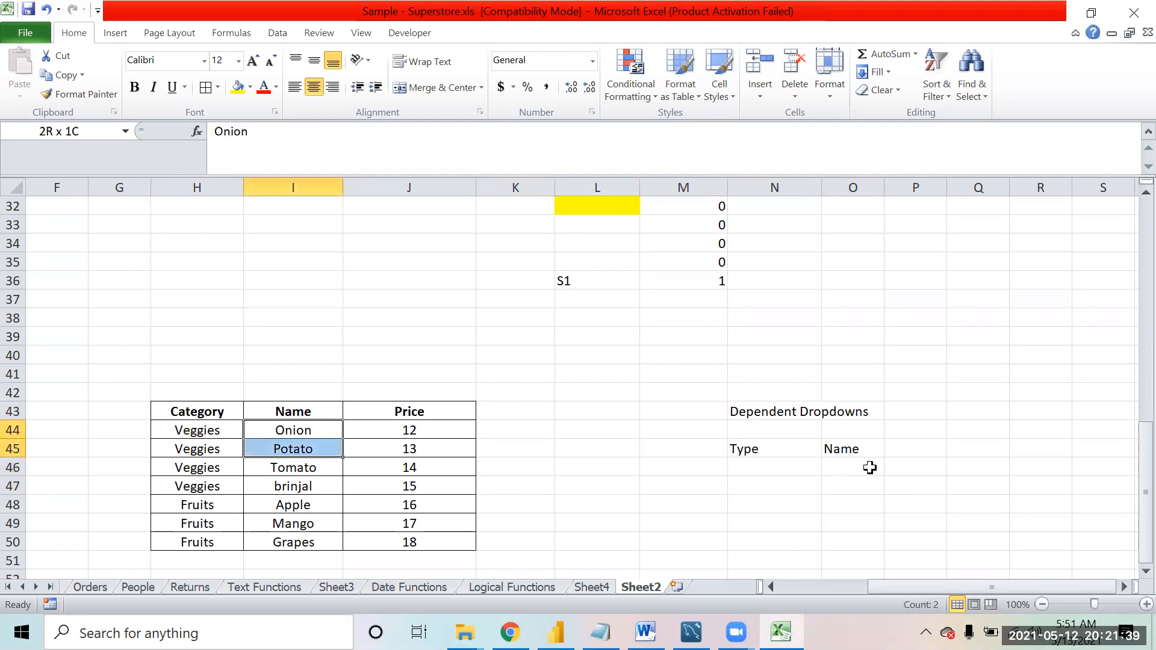
key(Right)
key(Right)
key(Right)
key(Right)
key(Right)
key(Down)
key(Down)
key(Right)
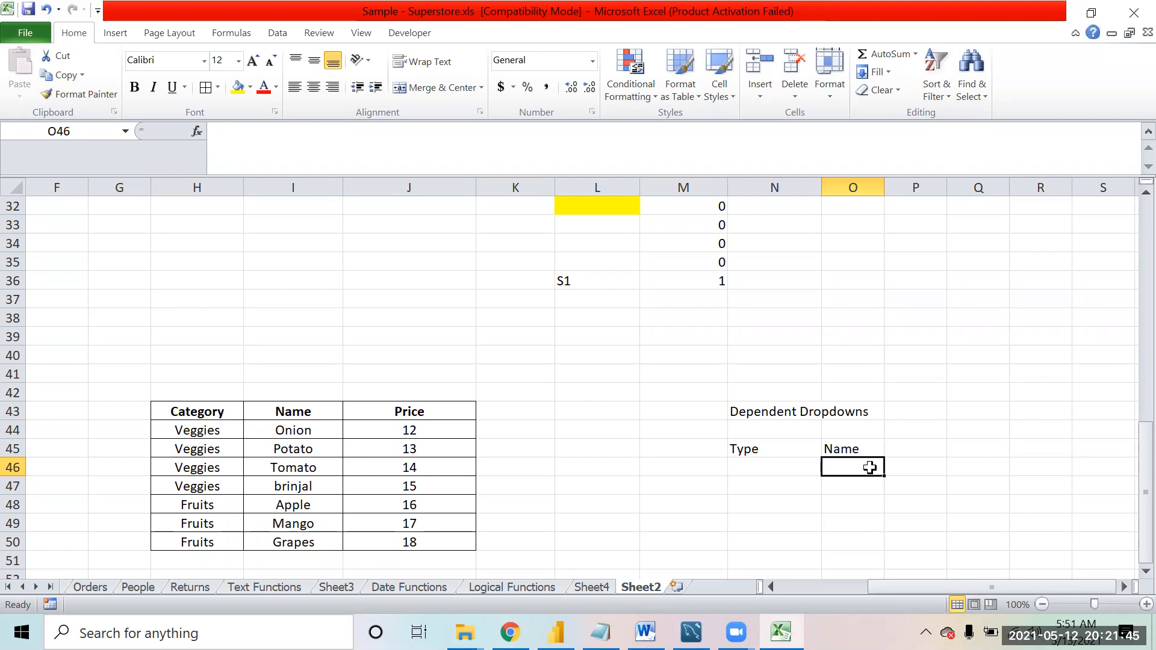
- Enter the dropdown source values Veggies in R46 and Fruits in R47
key(Left)
key(Right)
key(Right)
key(Right)
key(Right)
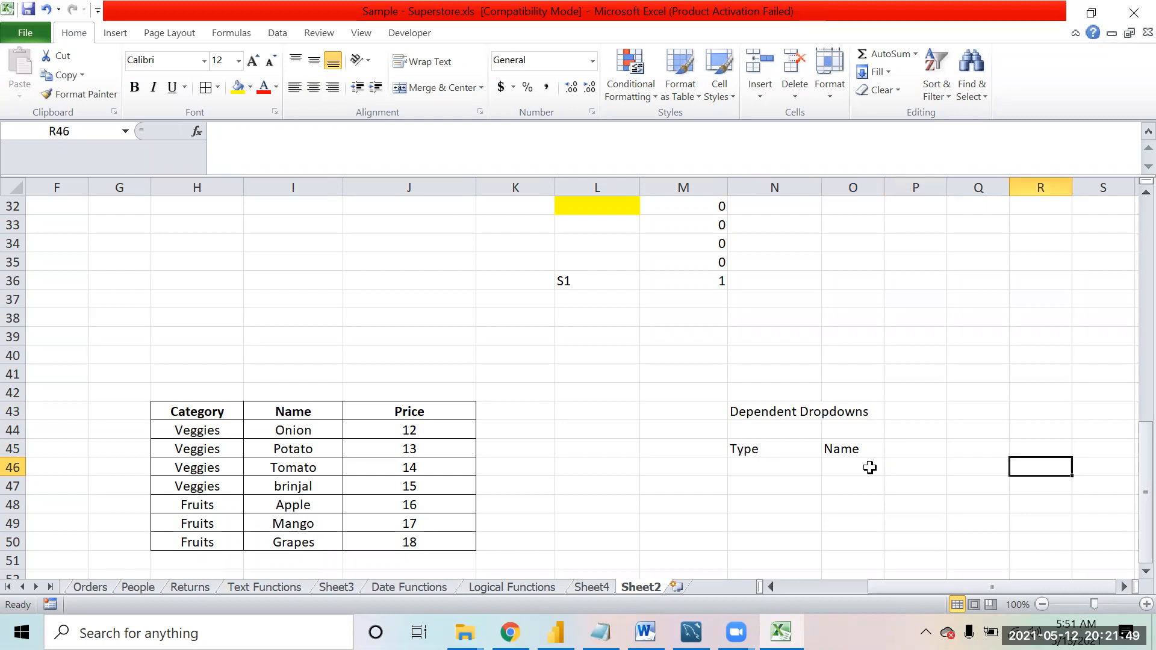
text(Veggies)
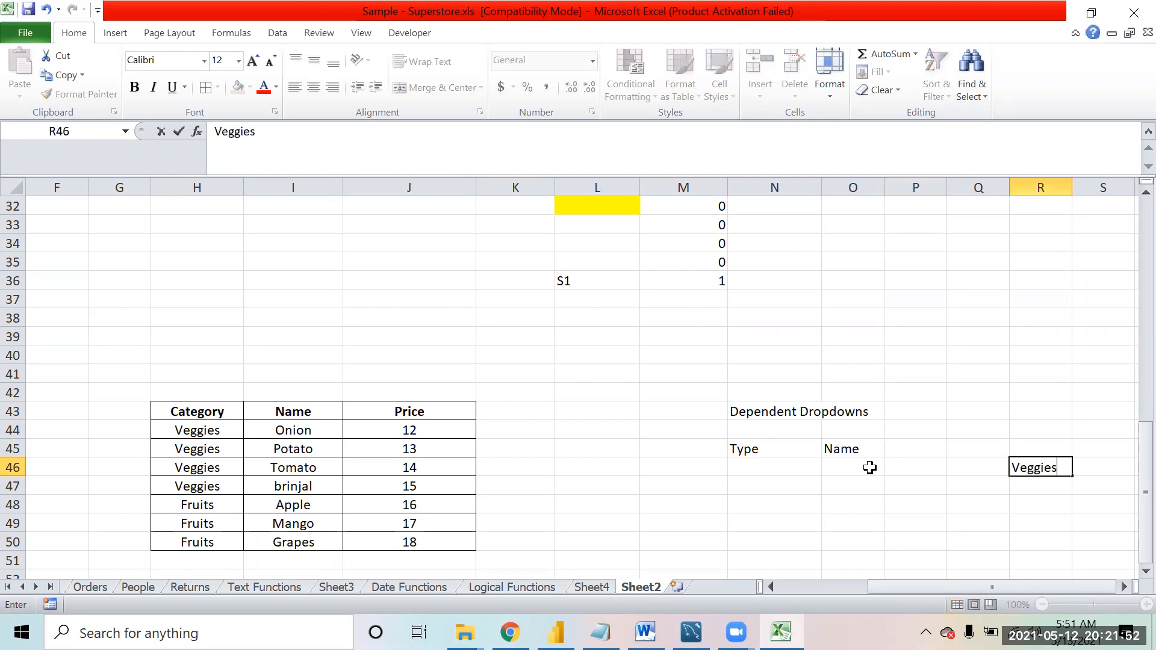
key(Return)
text(Frut)
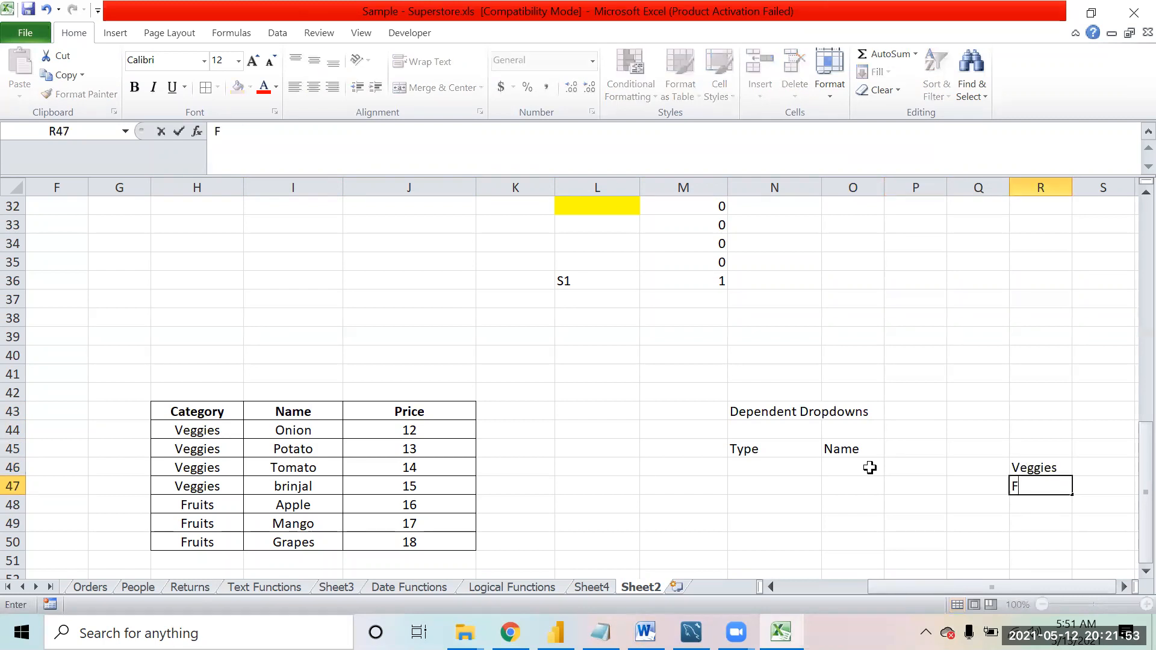
key(BackSpace)
text(its)
key(Return)
- Start a data validation rule for N46 under Type that allows a List
key(Up)
key(Up)
key(Left)
key(Left)
key(Left)
key(Left)
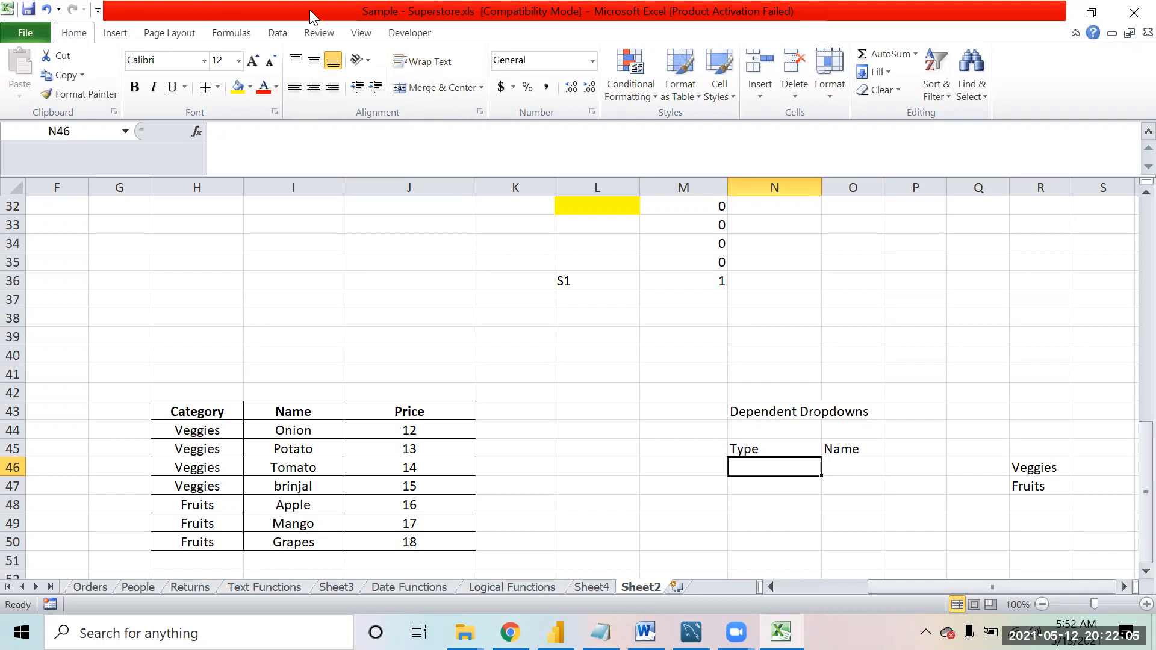
click(277, 33)
click(608, 98)
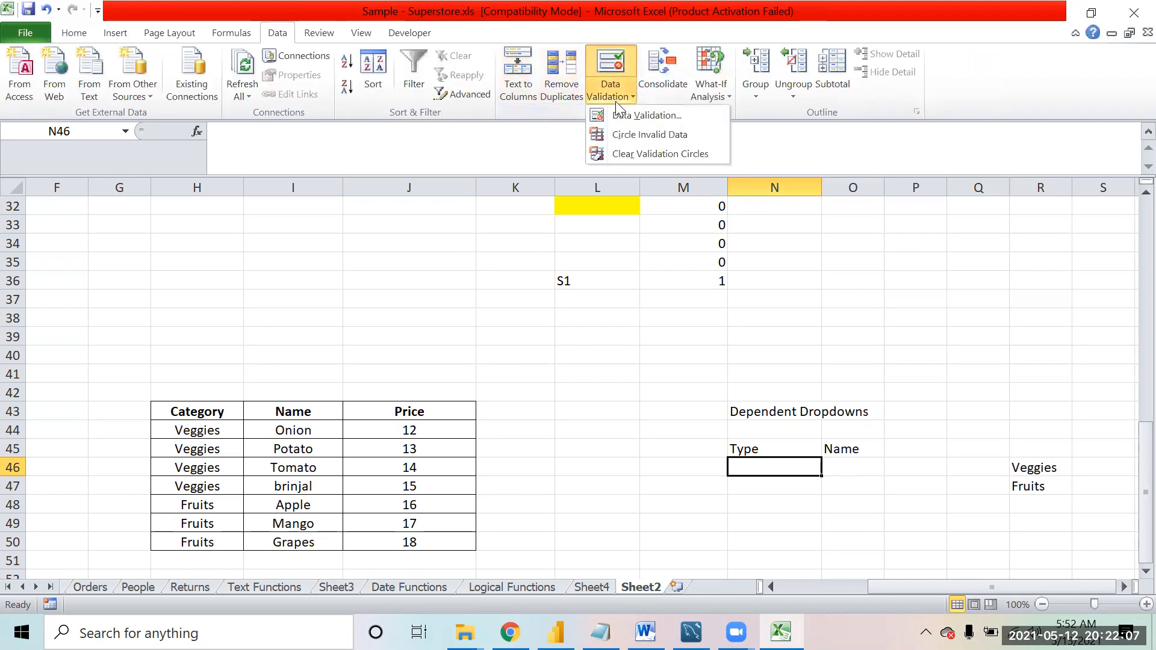
click(636, 117)
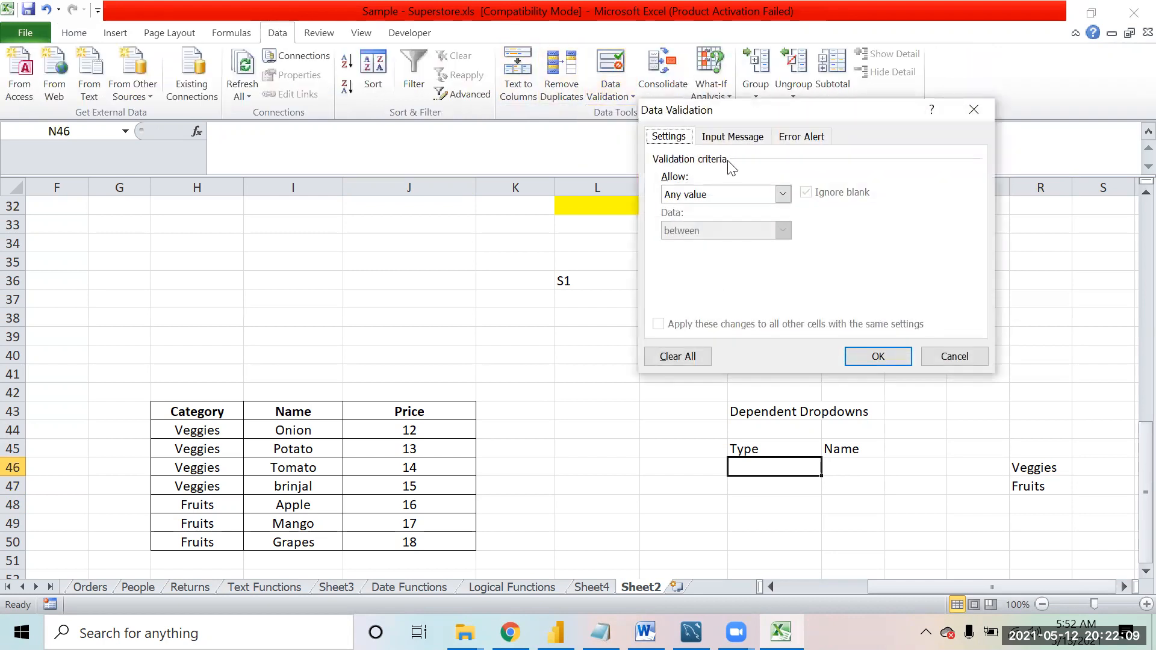
click(784, 194)
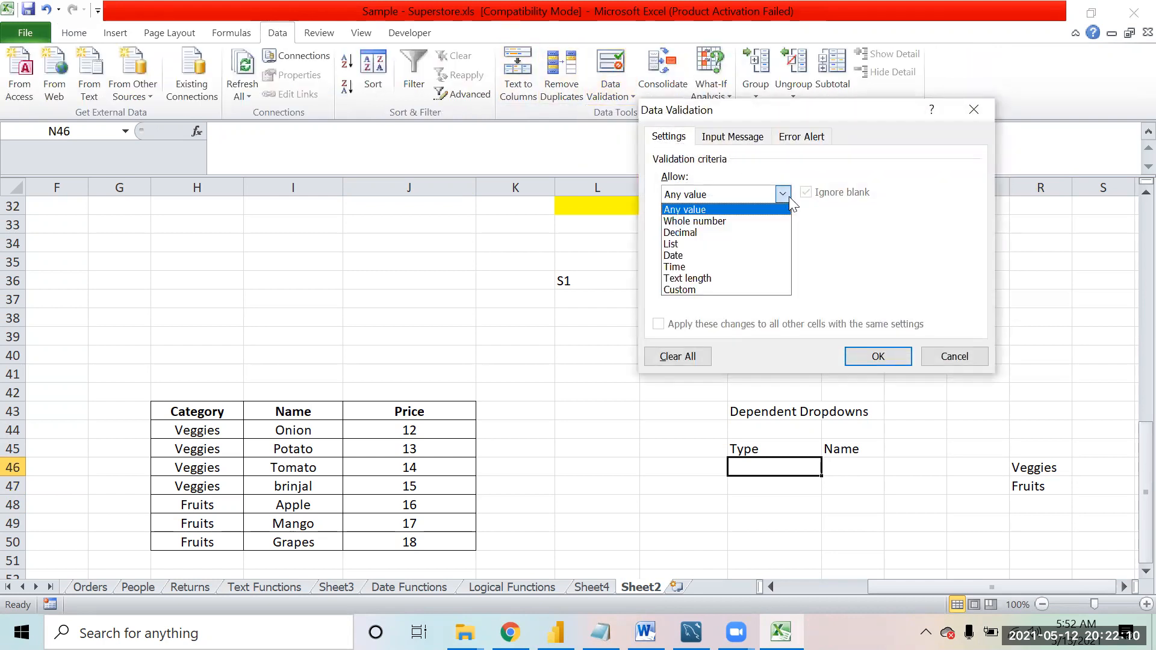
click(737, 246)
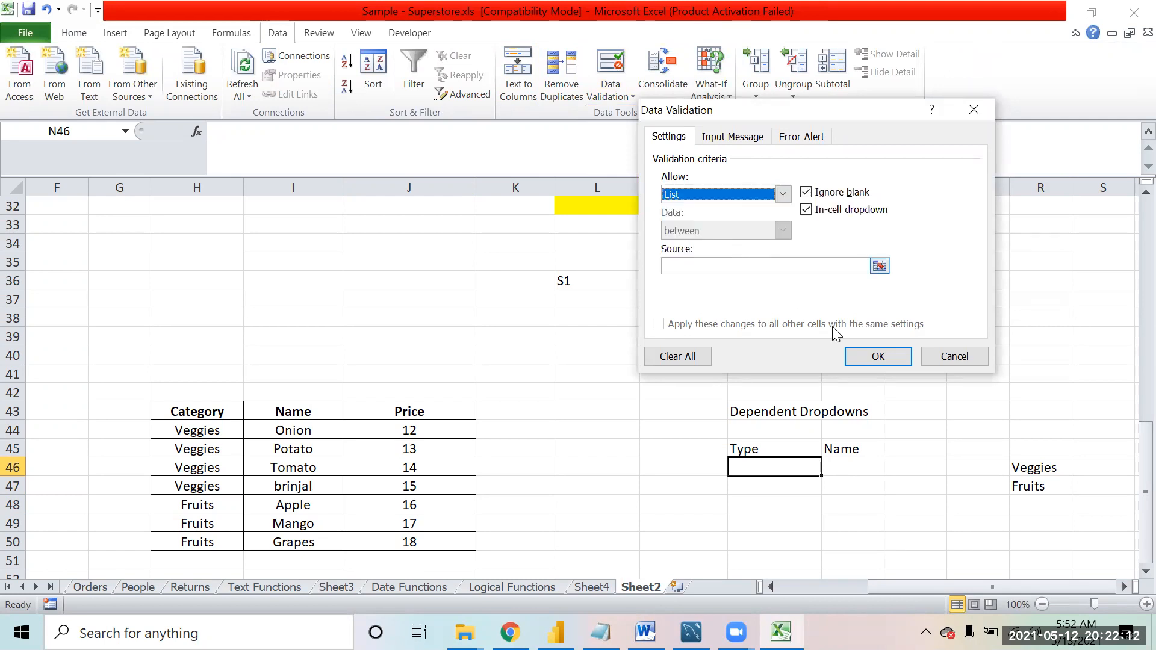
- Set the list source to =$R$46:$R$47 and apply the validation rule
click(868, 265)
click(878, 265)
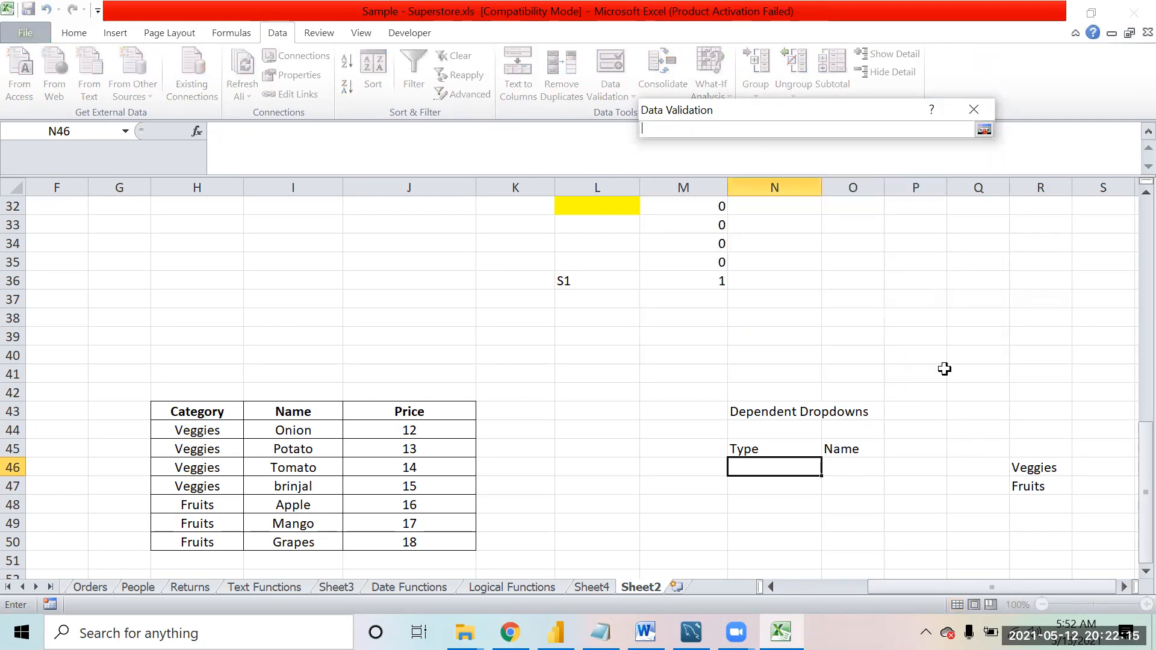
click(1036, 468)
drag(1037, 468, 1032, 488)
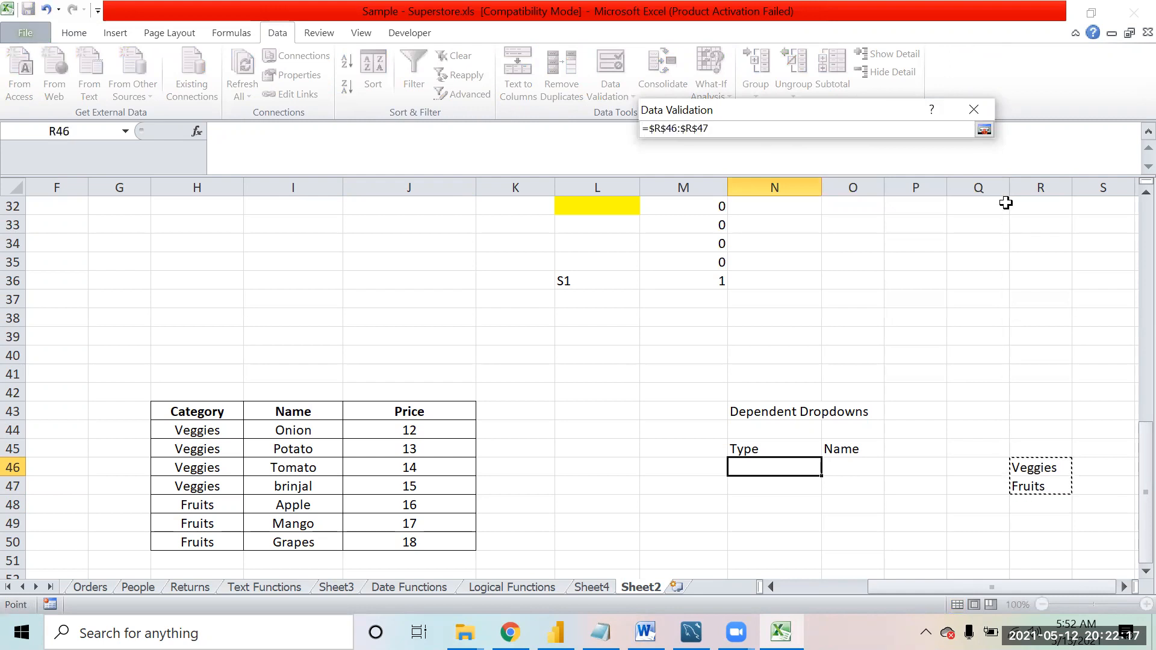
click(984, 129)
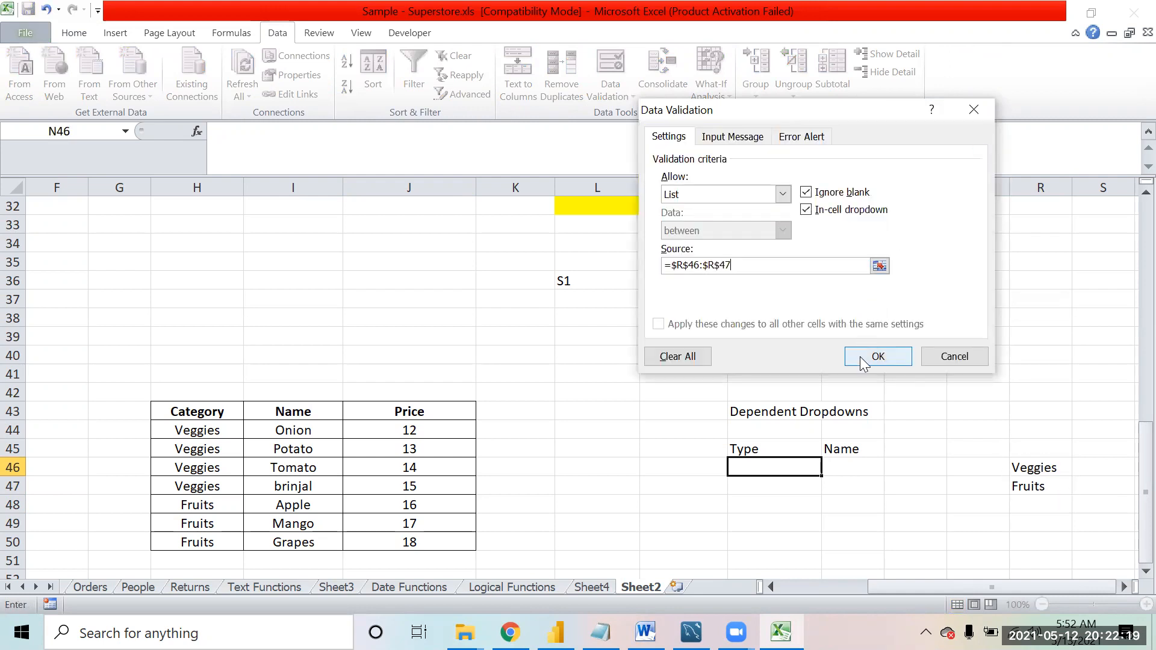
click(866, 356)
- Test the Type dropdown in N46 by switching between Fruits and Veggies, leaving Fruits selected
click(824, 467)
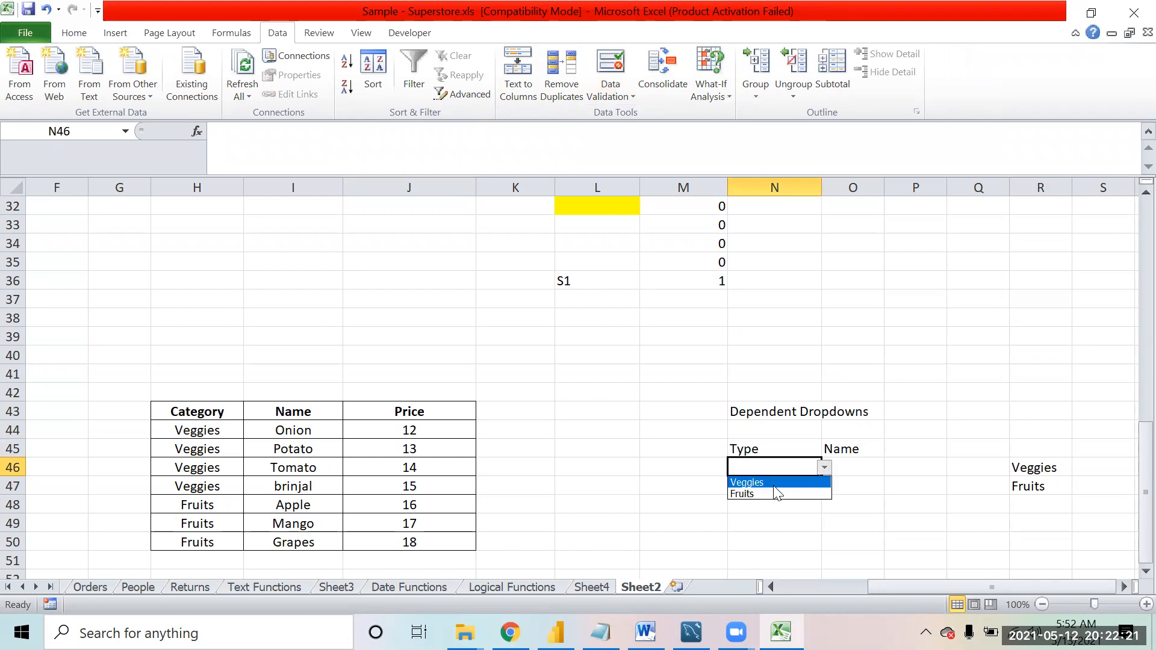
click(763, 490)
click(824, 468)
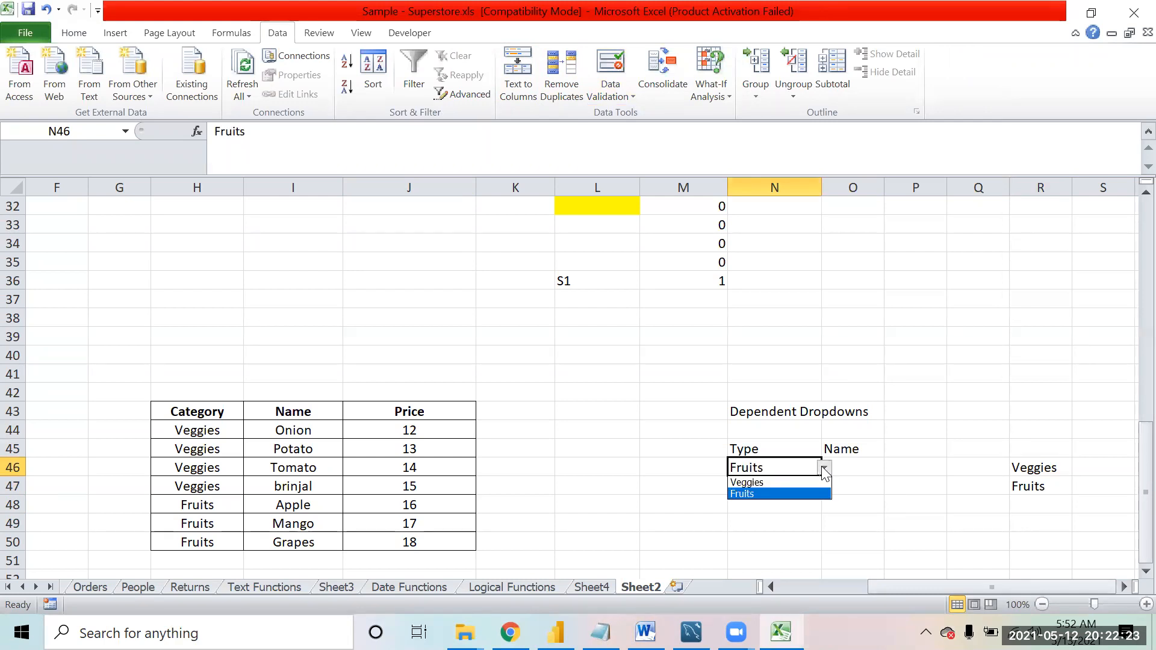
click(785, 481)
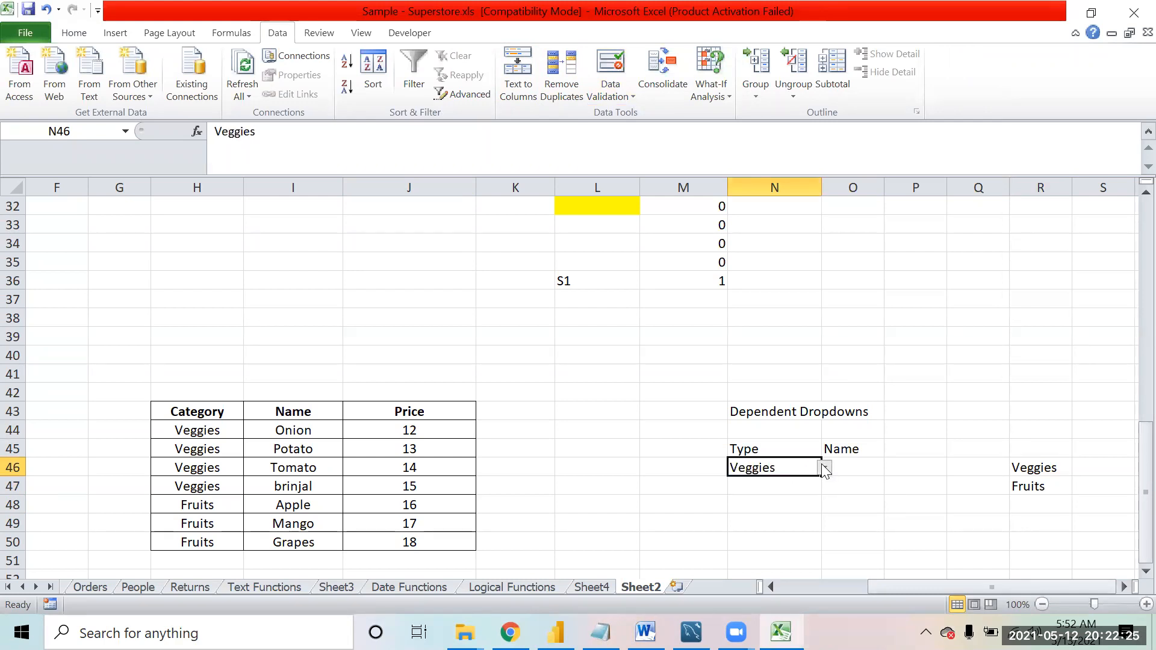
click(824, 467)
click(790, 494)
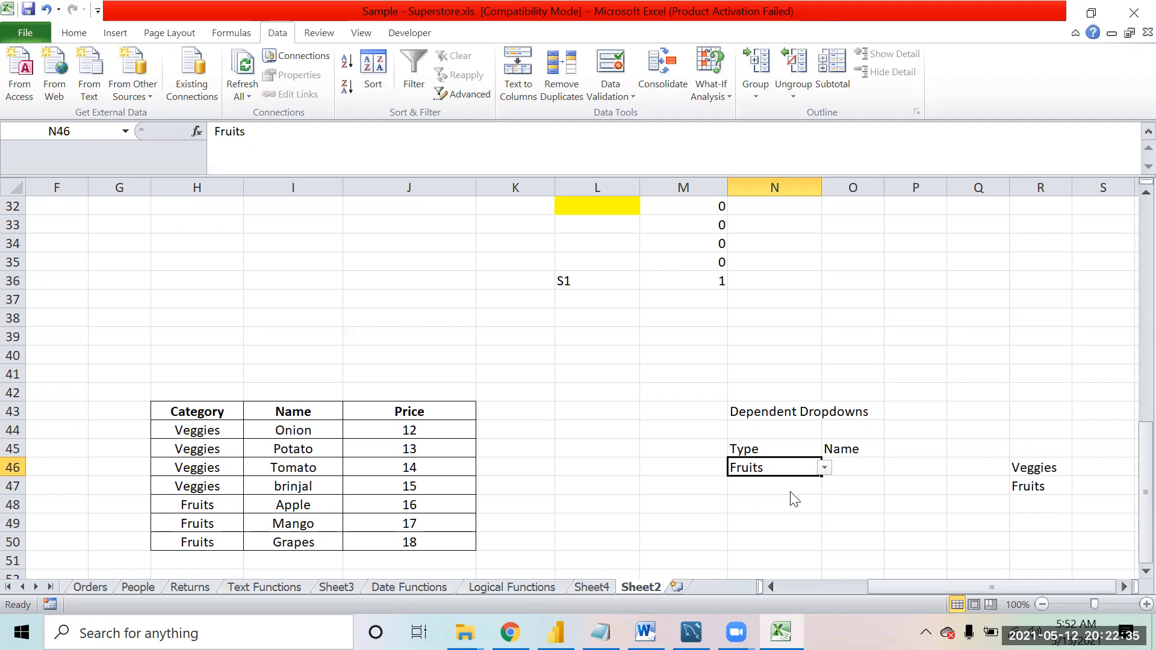
- Compare the Type choice in N46 with the blank Name cell O46 beside it
click(793, 499)
key(Up)
key(Up)
key(Up)
click(791, 489)
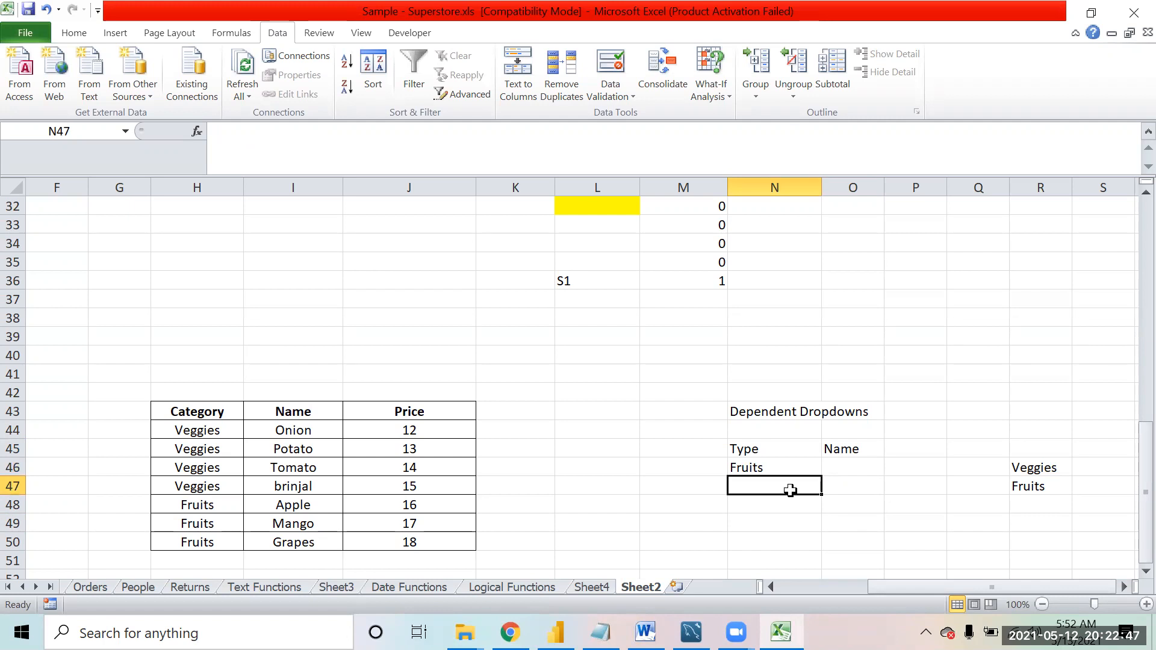
key(Up)
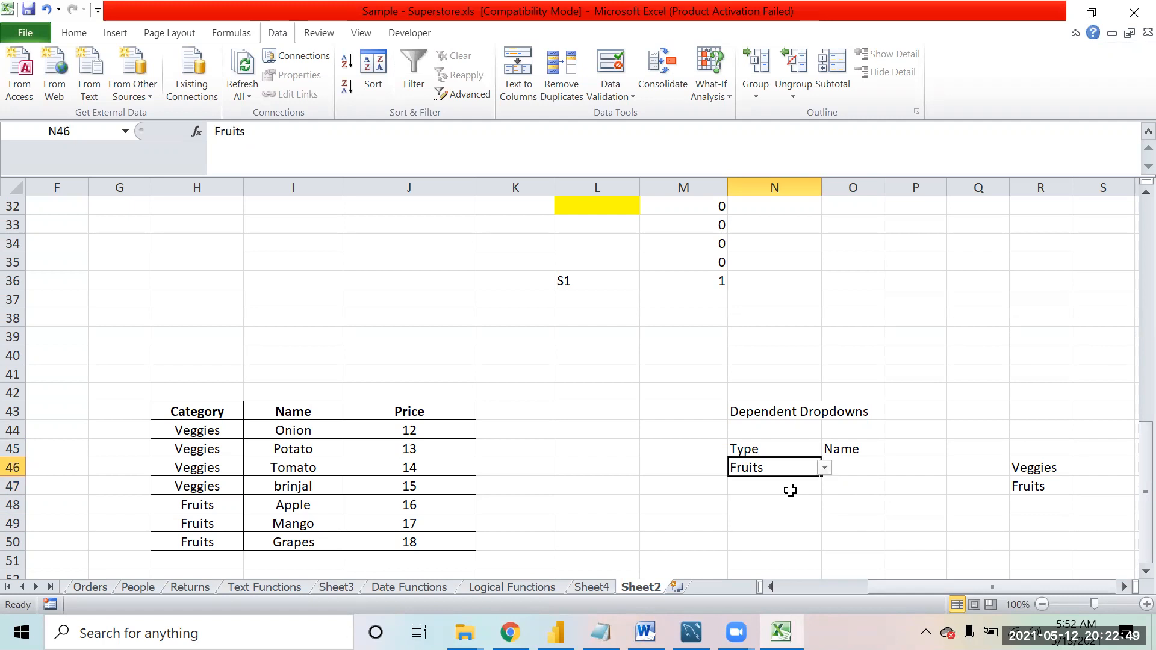
key(Right)
key(Left)
key(Right)
key(Left)
key(Right)
key(Right)
key(Right)
key(Left)
key(Left)
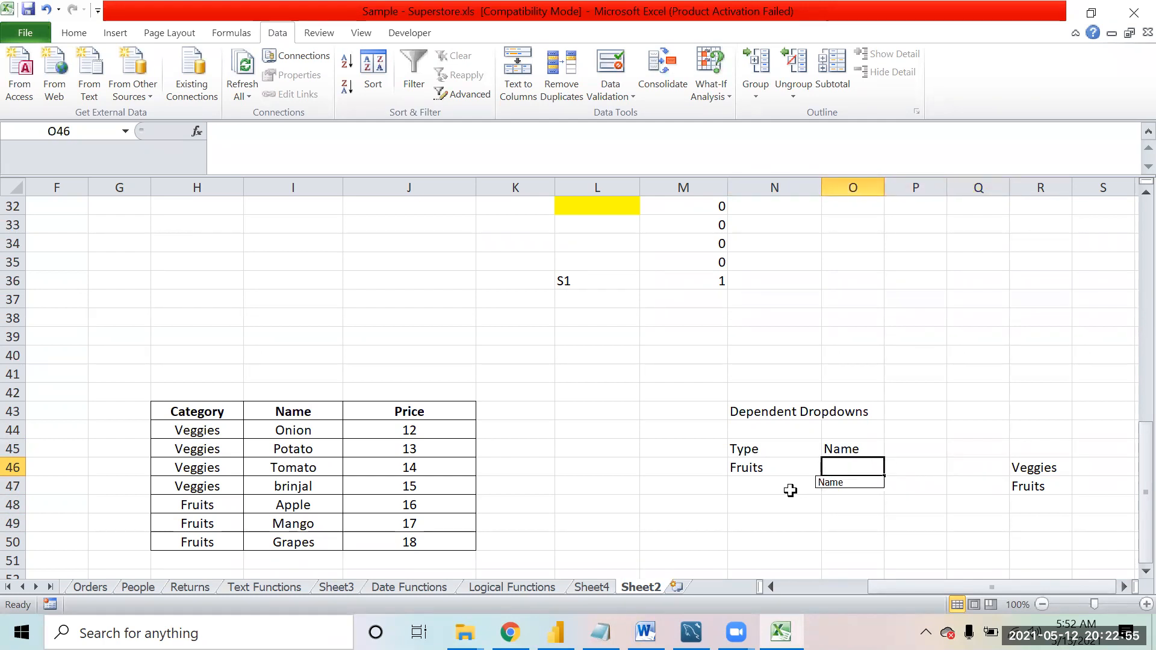
key(Right)
key(Right)
key(Right)
key(Left)
key(Left)
key(Left)
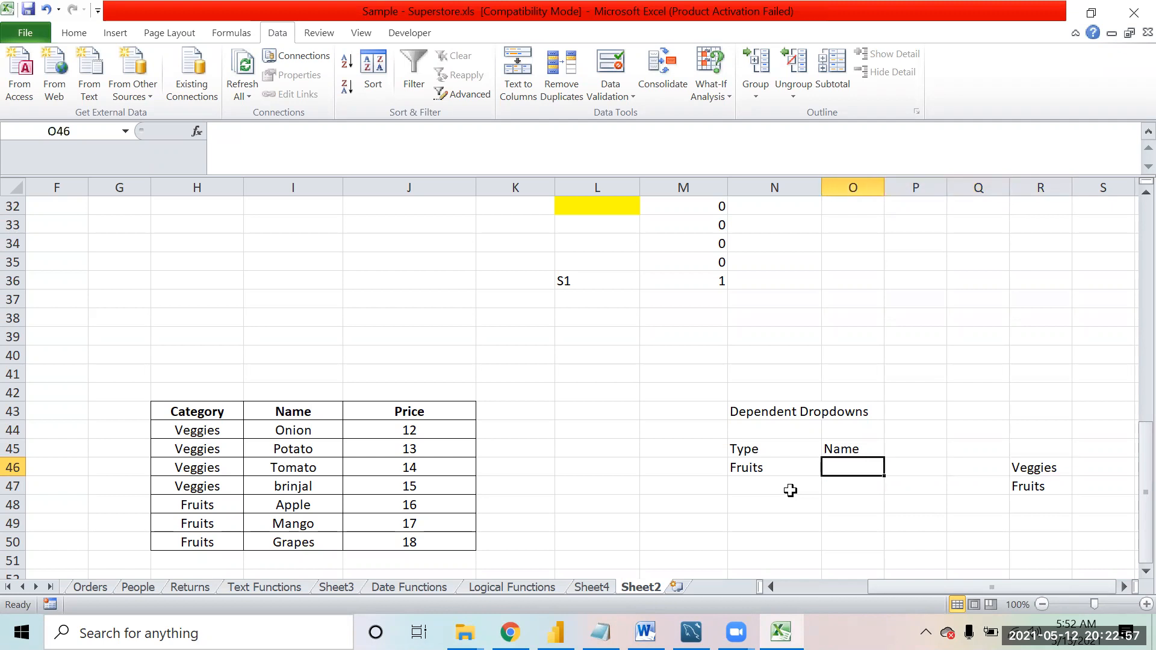
- Enter the notes Named Range in R50 and Indirect Formula in R51 below the source values
key(Left)
key(Left)
key(Left)
key(Left)
key(Right)
key(Right)
key(Right)
key(Right)
key(Right)
key(Right)
key(Right)
key(Right)
key(Down)
key(Down)
key(Down)
key(Left)
key(Down)
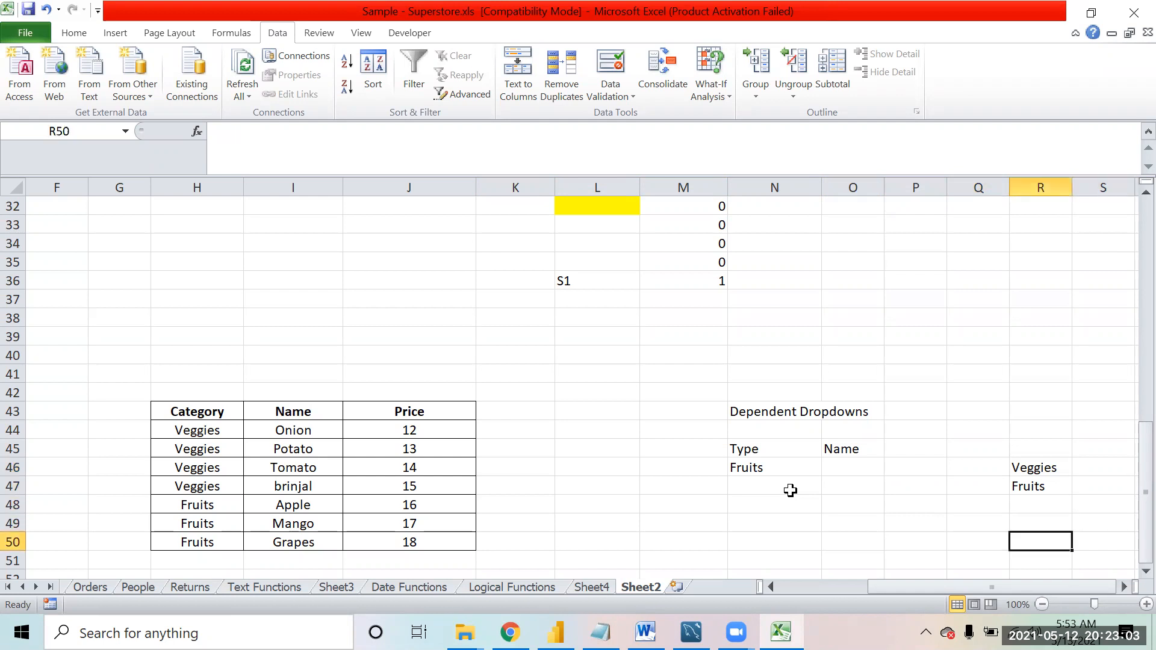
text(Named Range)
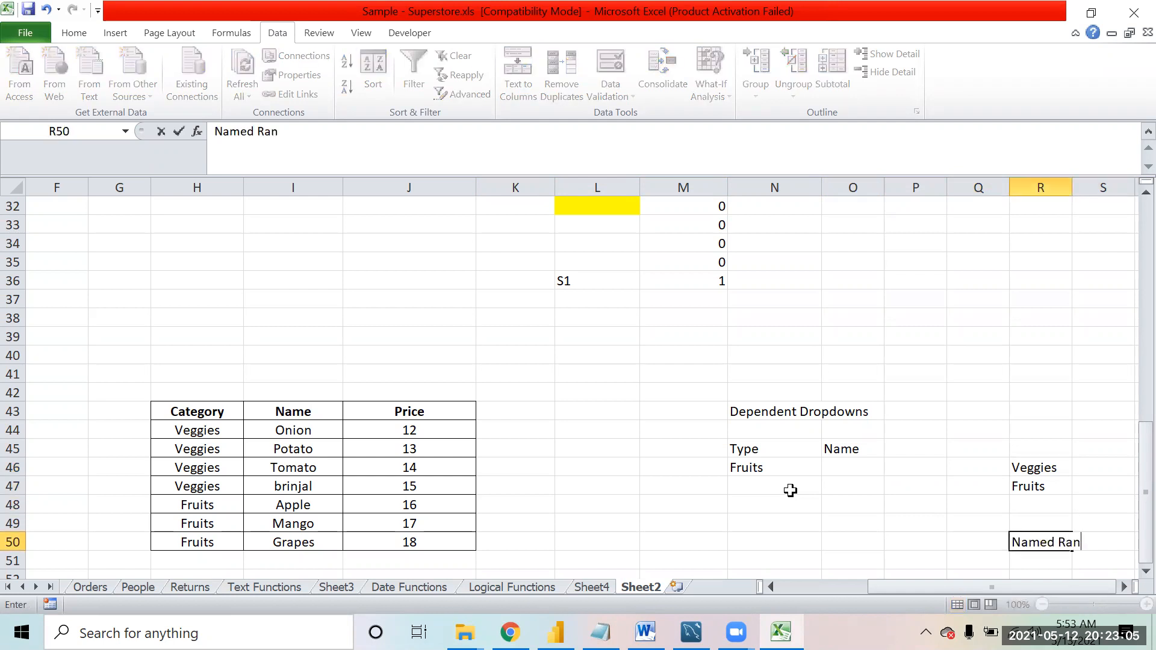
key(Return)
text(In)
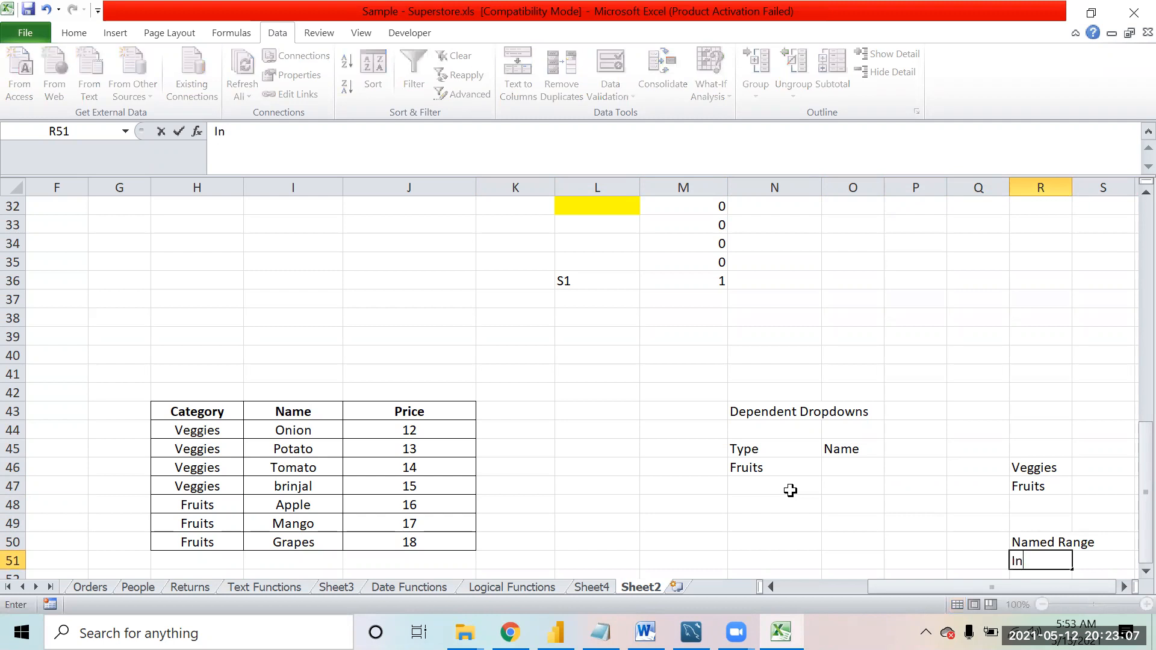
key(BackSpace)
text(ndirect Formula)
key(Return)
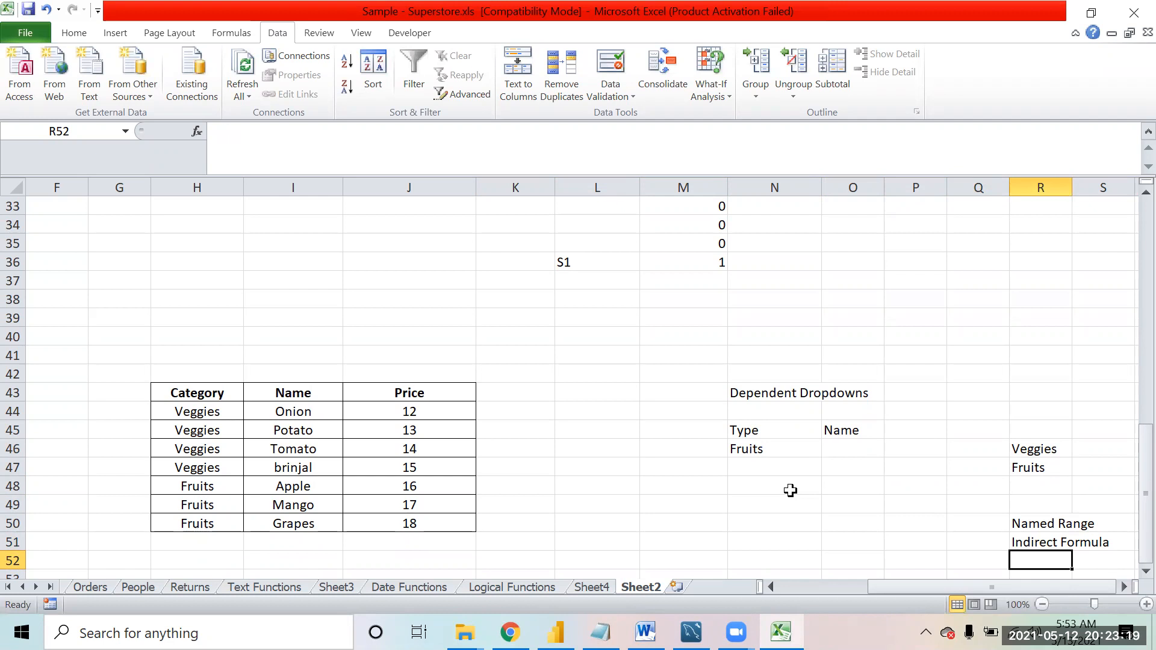
- Examine the Veggies and Fruits entries down the produce table's Category column
key(Left)
key(Left)
key(Left)
key(Left)
key(Left)
key(Left)
key(Left)
key(Left)
key(Left)
key(Left)
key(Up)
key(Up)
key(Up)
key(Up)
key(Up)
key(Up)
key(Up)
key(Up)
key(Down)
key(Down)
key(Down)
key(Down)
key(Down)
key(Down)
key(Down)
key(Down)
key(Down)
key(Up)
key(Up)
key(Up)
key(Up)
key(Up)
key(Up)
key(Up)
key(Up)
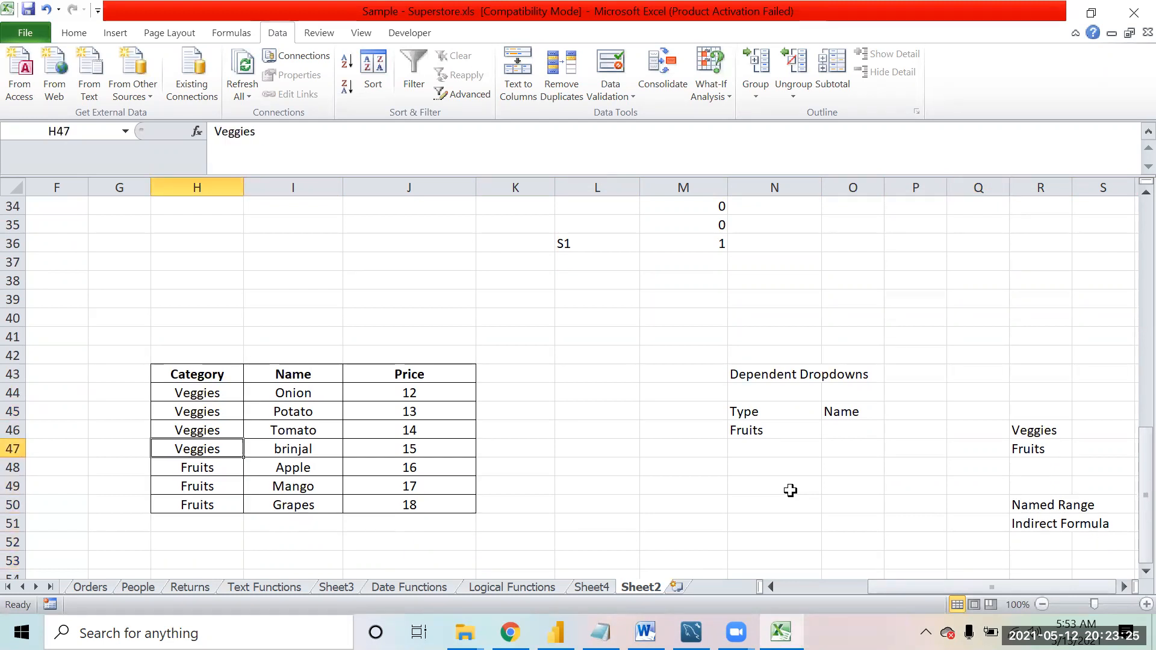
key(Down)
key(Down)
key(Down)
key(Down)
key(Down)
key(Down)
key(Down)
- Assign the name Price to the price values J44:J50 in the produce table
key(Right)
key(Right)
key(Up)
key(Up)
key(Up)
key(Up)
key(Up)
key(Up)
key(Up)
key(Up)
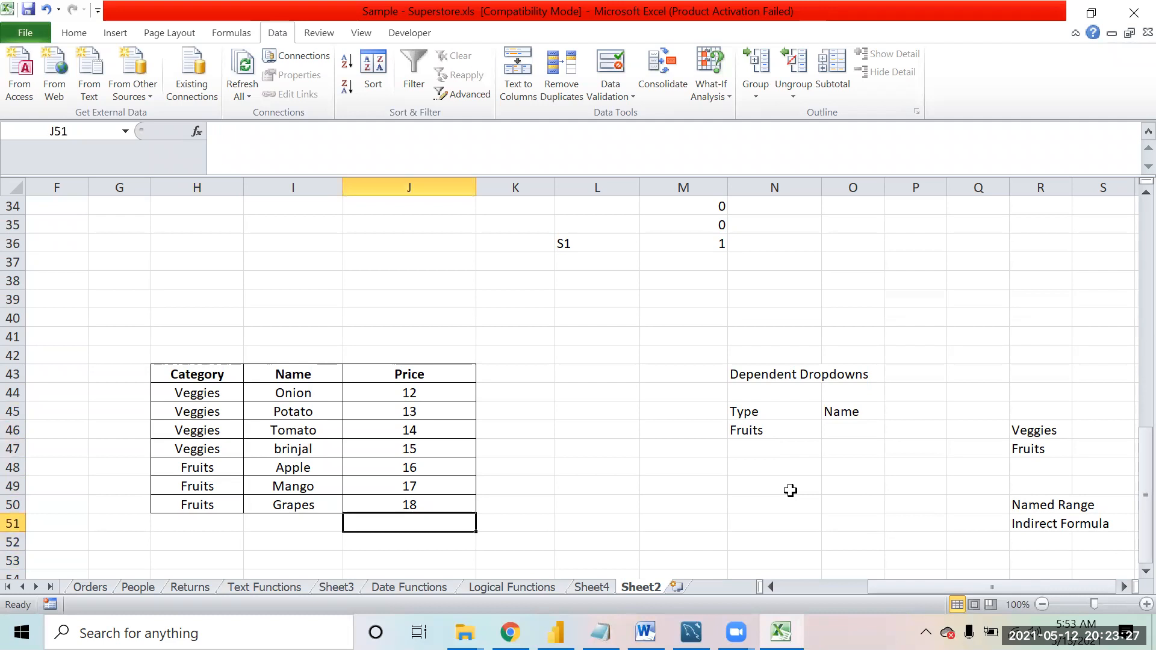
key(ctrl+shift+Down)
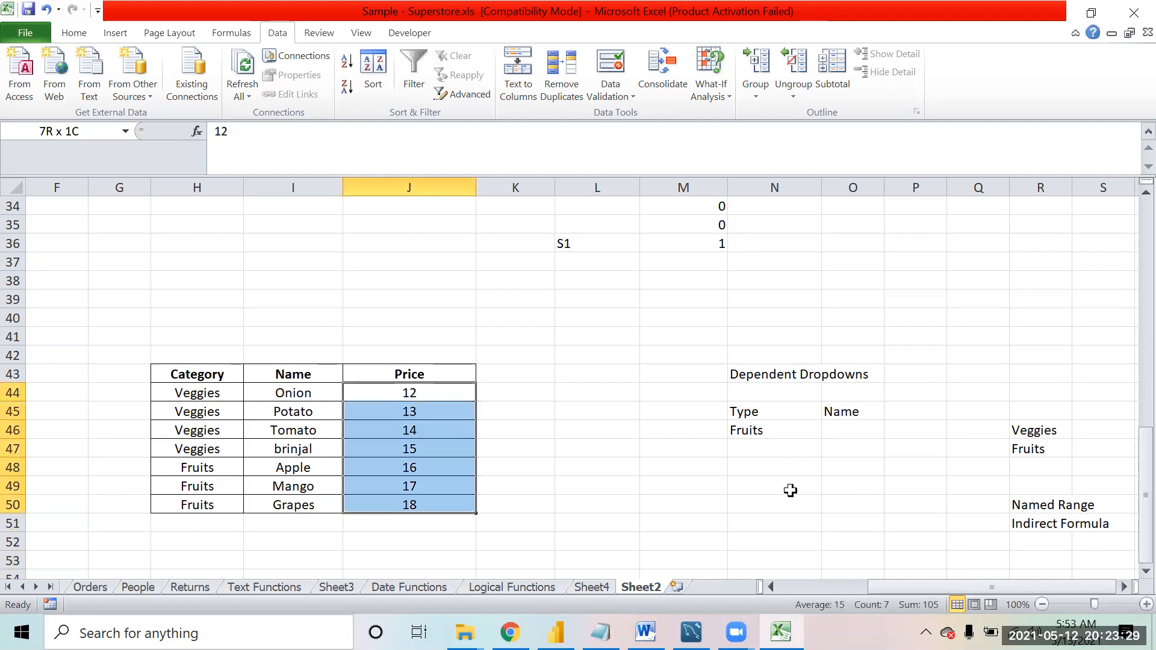
key(Down)
key(Down)
key(Up)
key(Up)
key(Up)
key(Down)
key(ctrl+shift+Down)
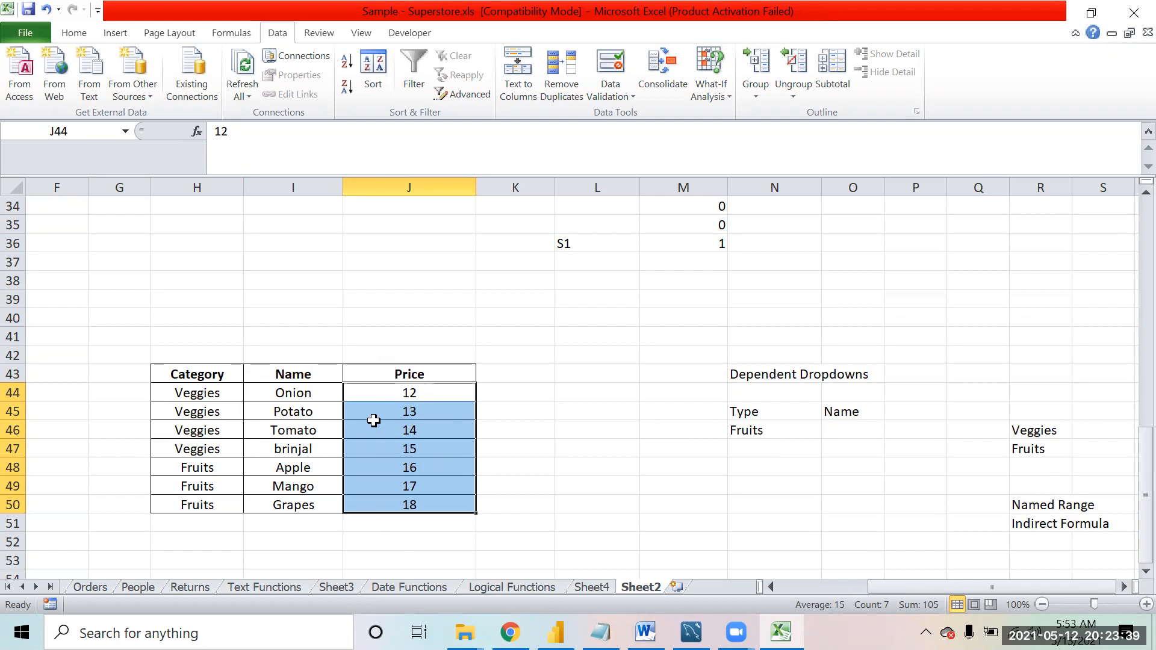
click(72, 130)
text(Price)
key(Return)
- Reselect the price values J44:J50 to check which range name they carry
key(Down)
key(Down)
key(Down)
key(Down)
key(Down)
key(Down)
key(Down)
key(Down)
key(Down)
key(Down)
key(Down)
key(Up)
key(Up)
key(Up)
key(Up)
key(Up)
key(Up)
key(Up)
key(Up)
key(Up)
key(Up)
key(Up)
key(Up)
key(Up)
key(Up)
key(Up)
key(Up)
key(Up)
key(Up)
key(Up)
key(Up)
key(Down)
key(Down)
key(Down)
key(Down)
key(Down)
key(Down)
key(Down)
key(Down)
key(Down)
key(Down)
key(ctrl+shift+Down)
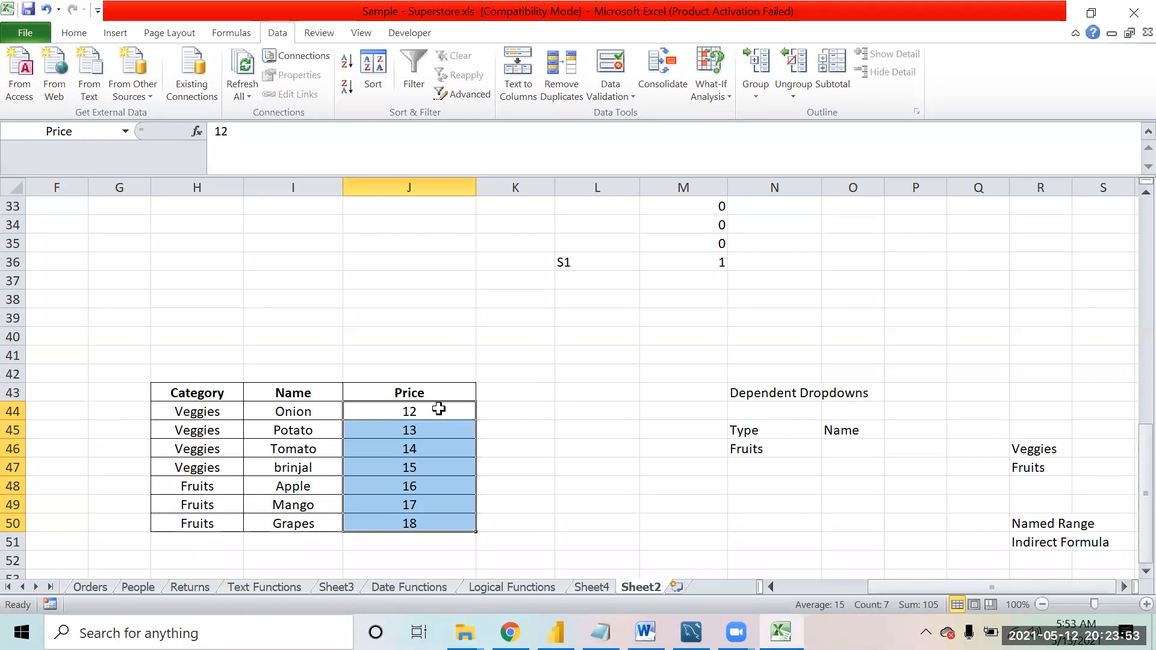
- Enter the formula =SUM(Price) in J54 below the produce table to total the named range
click(531, 544)
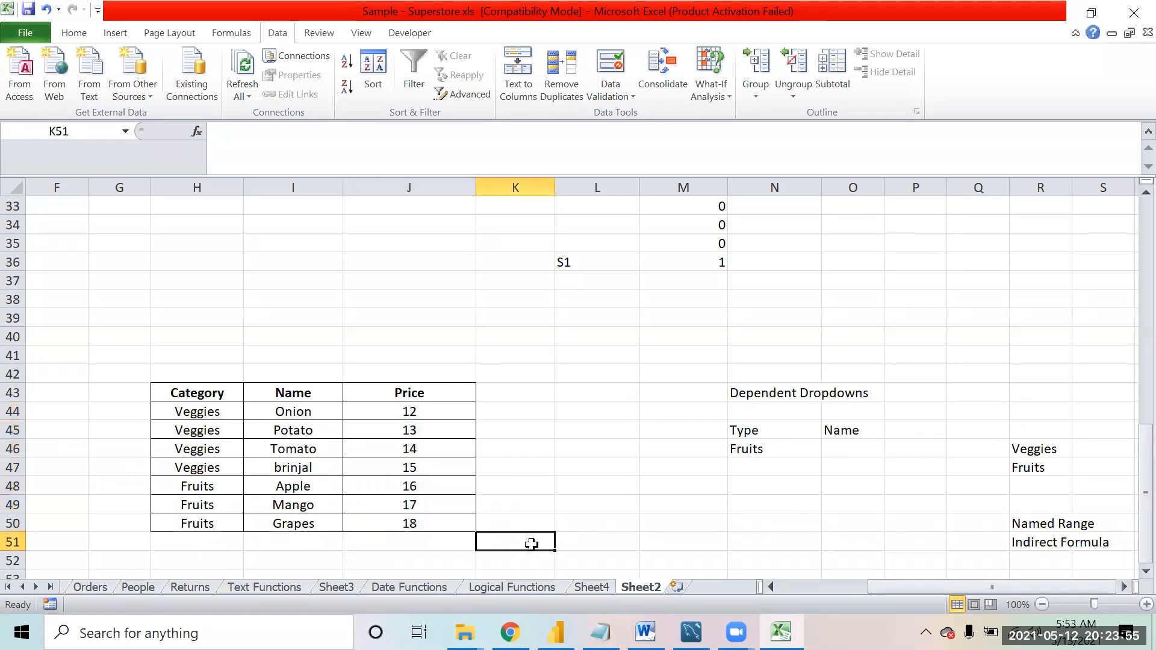
key(Down)
key(Down)
key(Down)
key(Down)
key(Left)
key(Left)
key(Up)
key(Right)
text(sum)
key(Right)
key(Left)
key(Left)
key(Right)
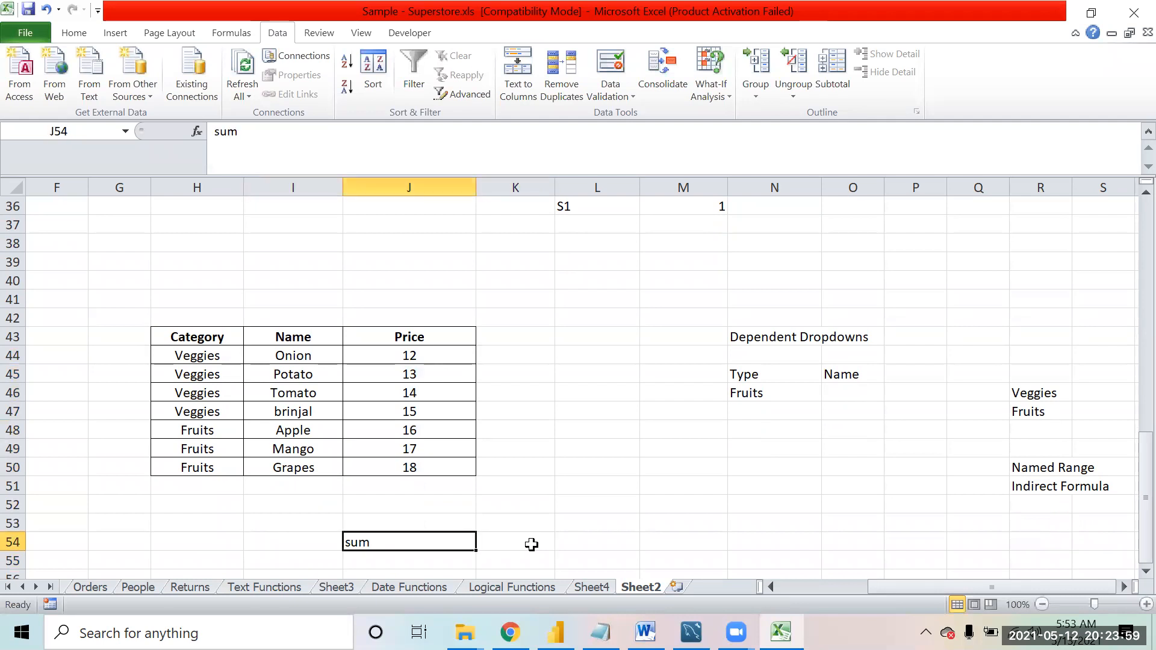
text(=su)
key(Tab)
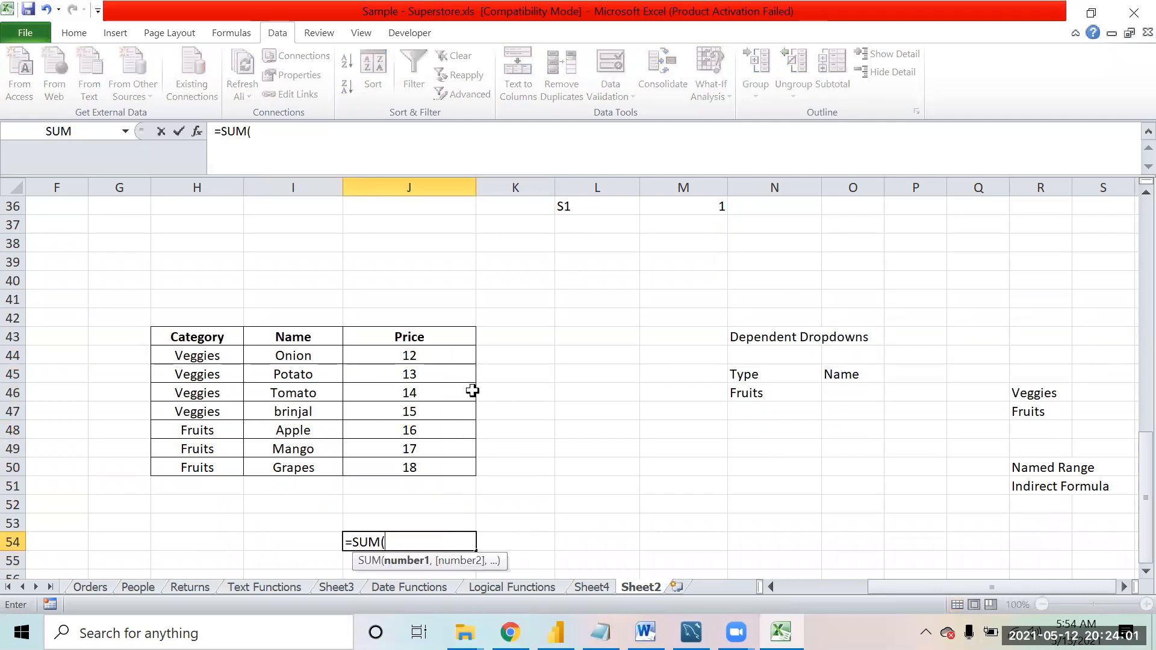
text(pr)
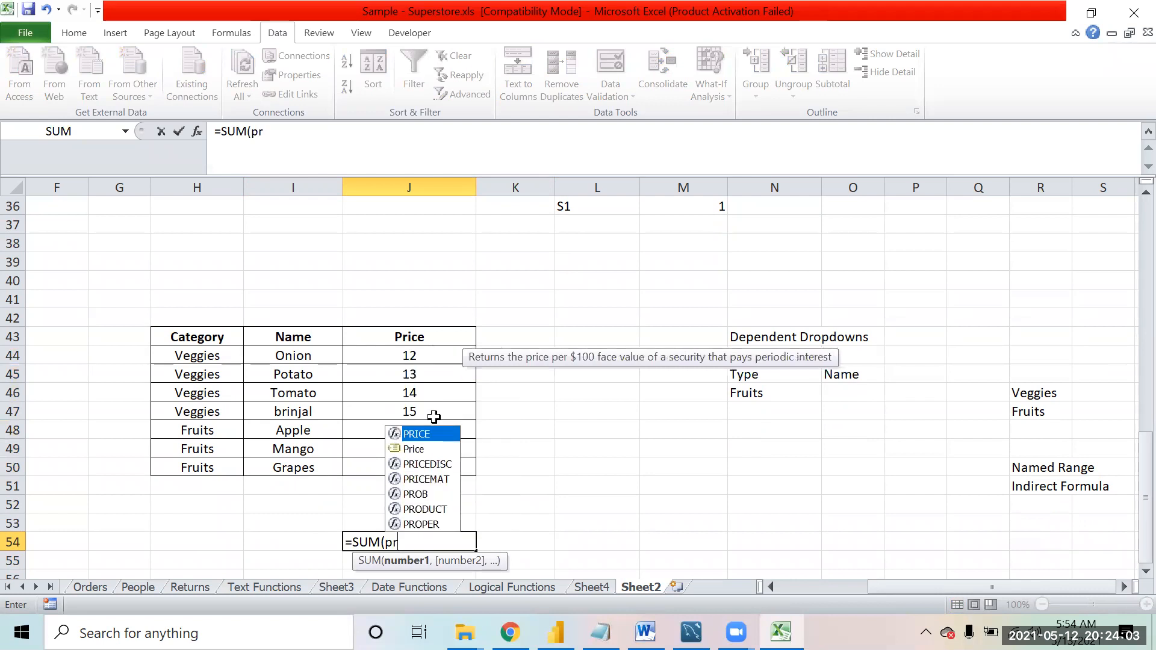
key(Down)
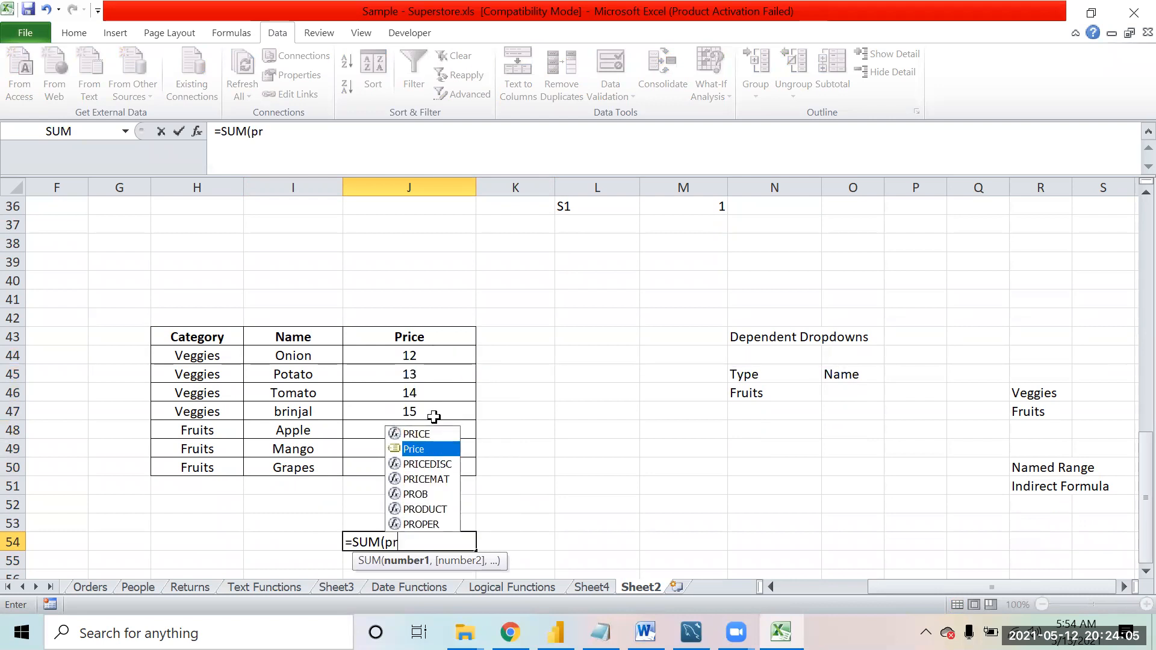
key(Tab)
text())
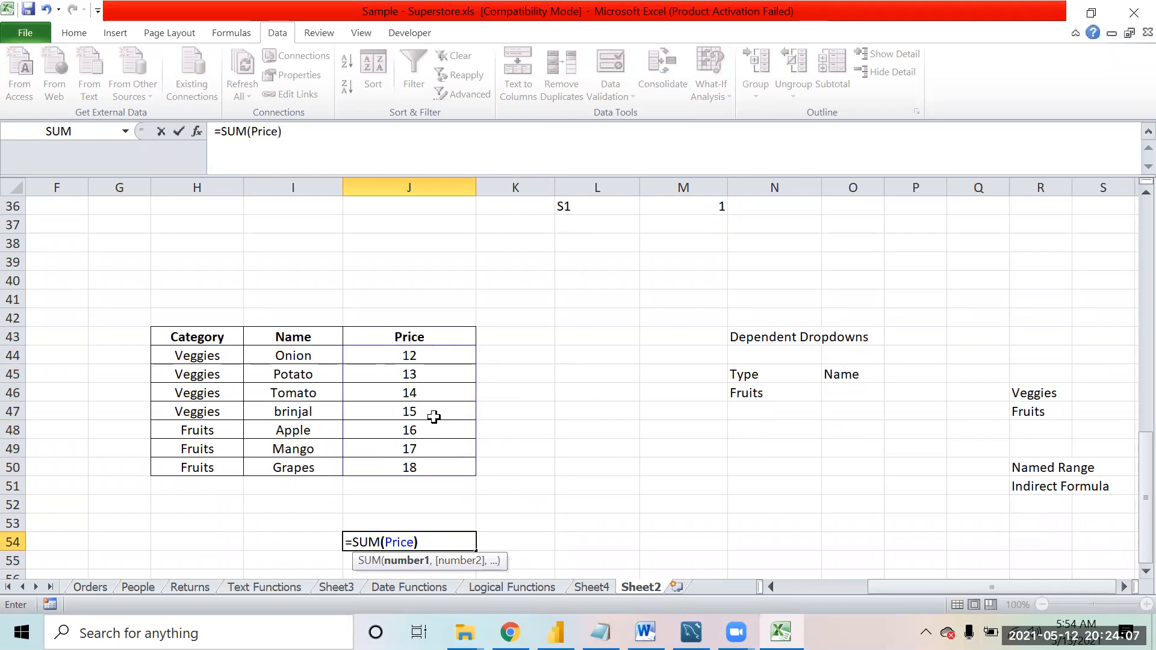
key(Return)
- Select the price values J44:J50 to compare their sum with the formula result in J54
key(Up)
key(Up)
key(Up)
key(Up)
key(Up)
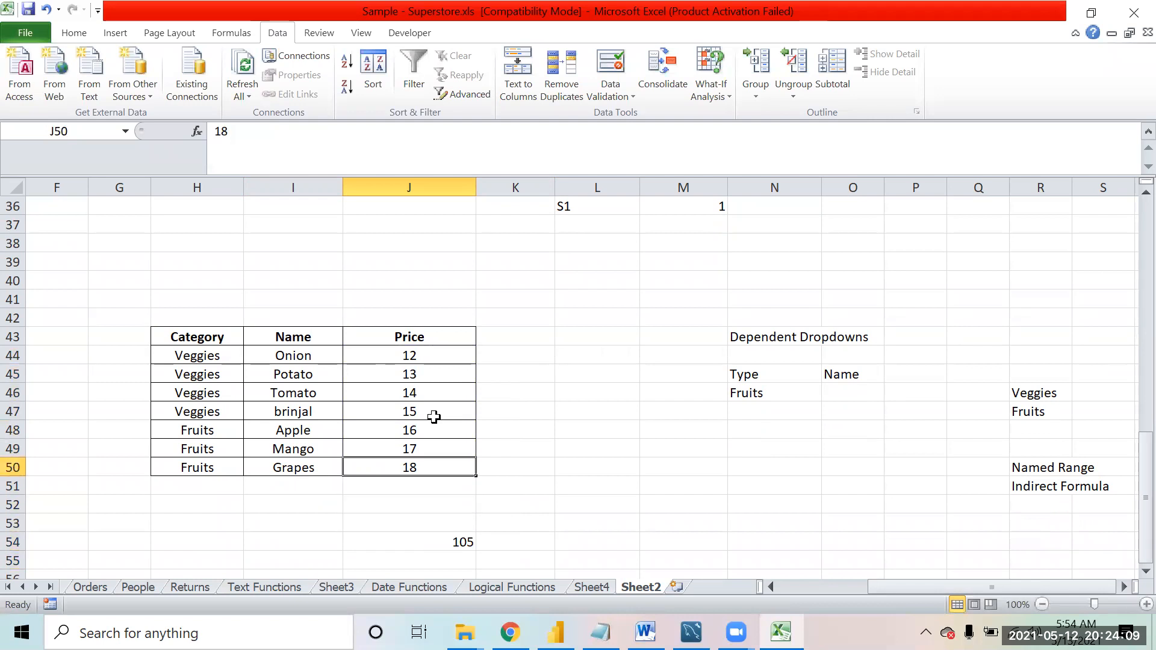
key(shift+Up)
key(shift+Up)
key(shift+Up)
key(shift+Up)
key(shift+Up)
key(shift+Up)
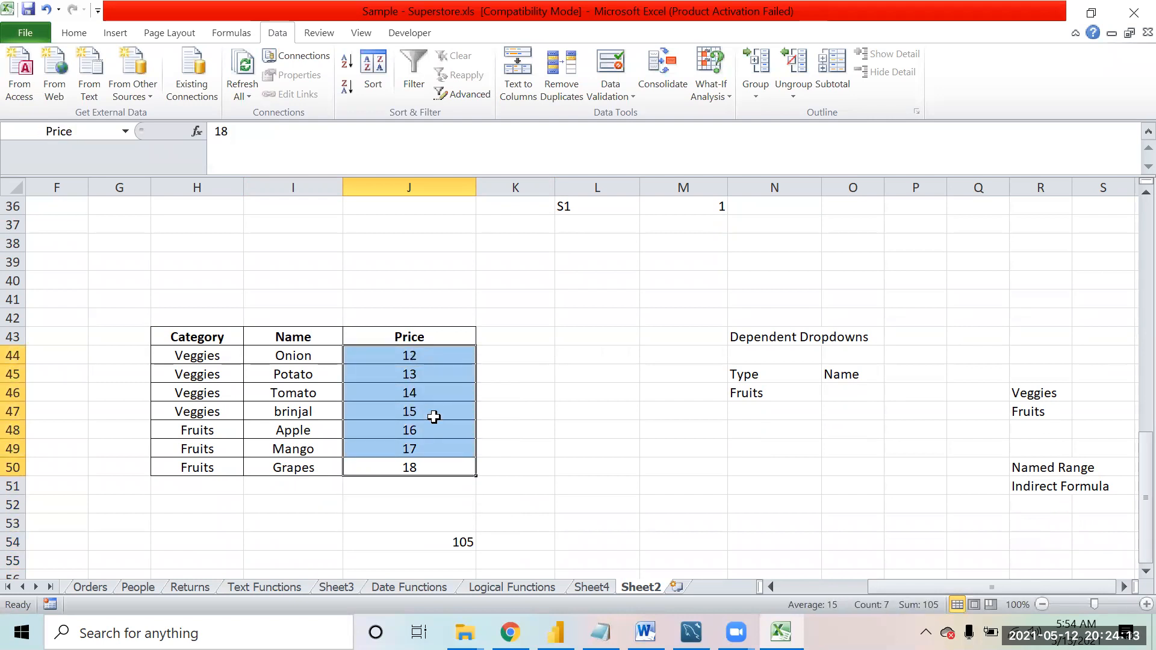
key(Down)
key(Down)
key(Down)
key(Down)
key(Down)
key(Down)
key(Down)
key(Down)
key(Down)
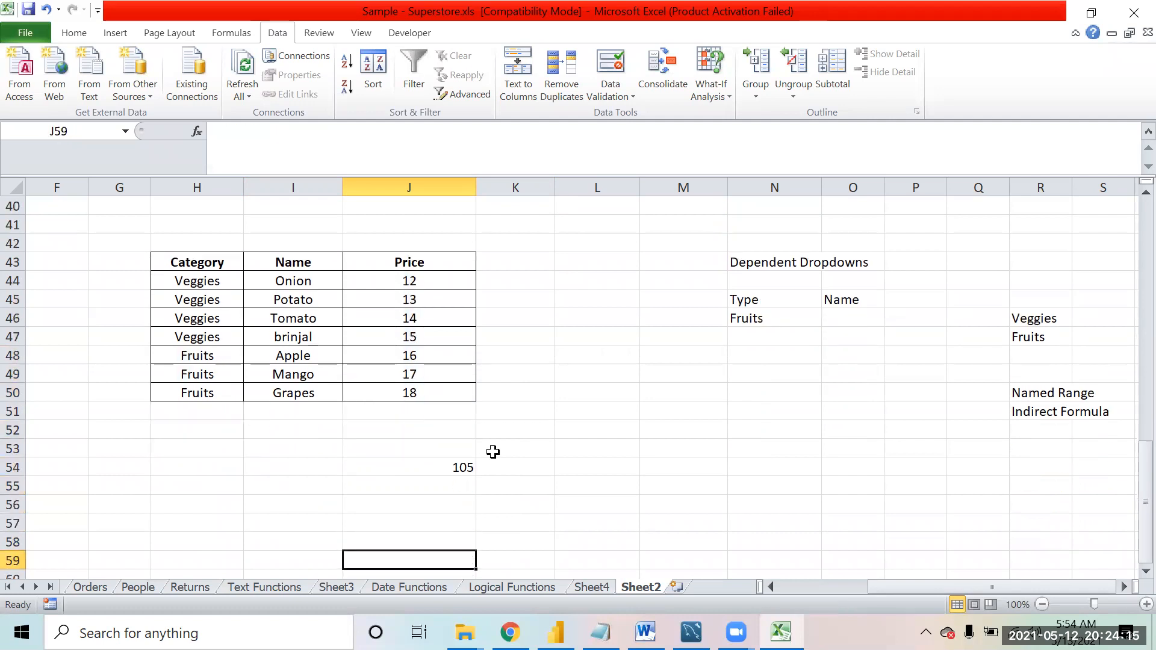
- Add a new worksheet and enter the formula =AVERAGE(Price) in its cell F5
click(676, 586)
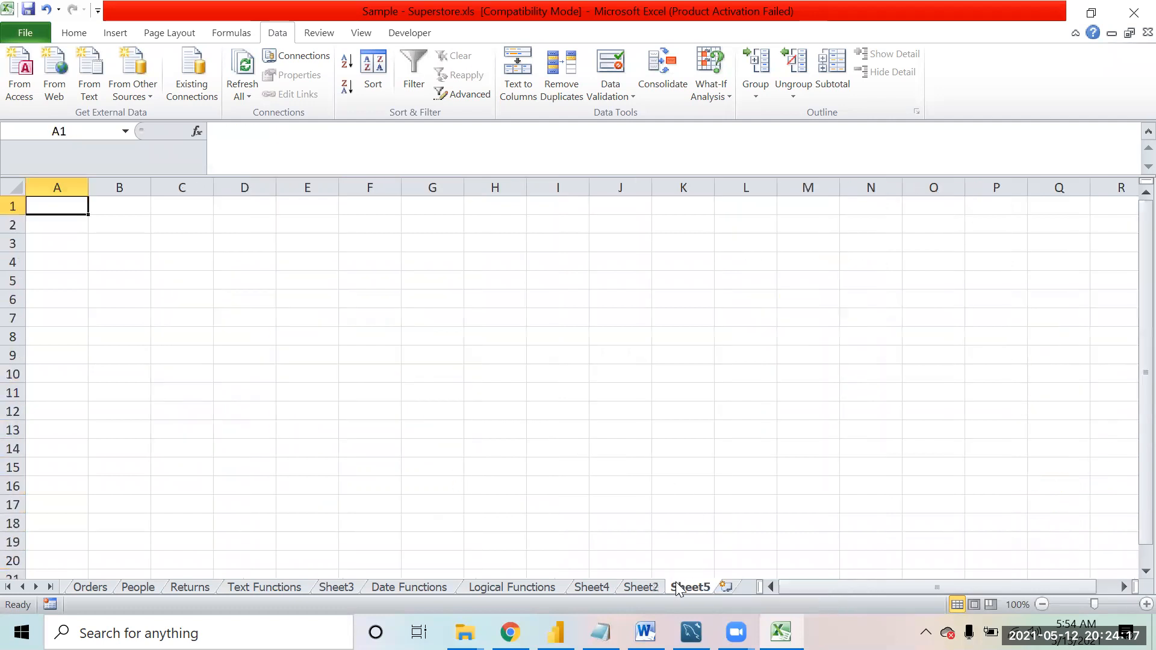
click(365, 225)
key(Down)
key(Down)
key(Down)
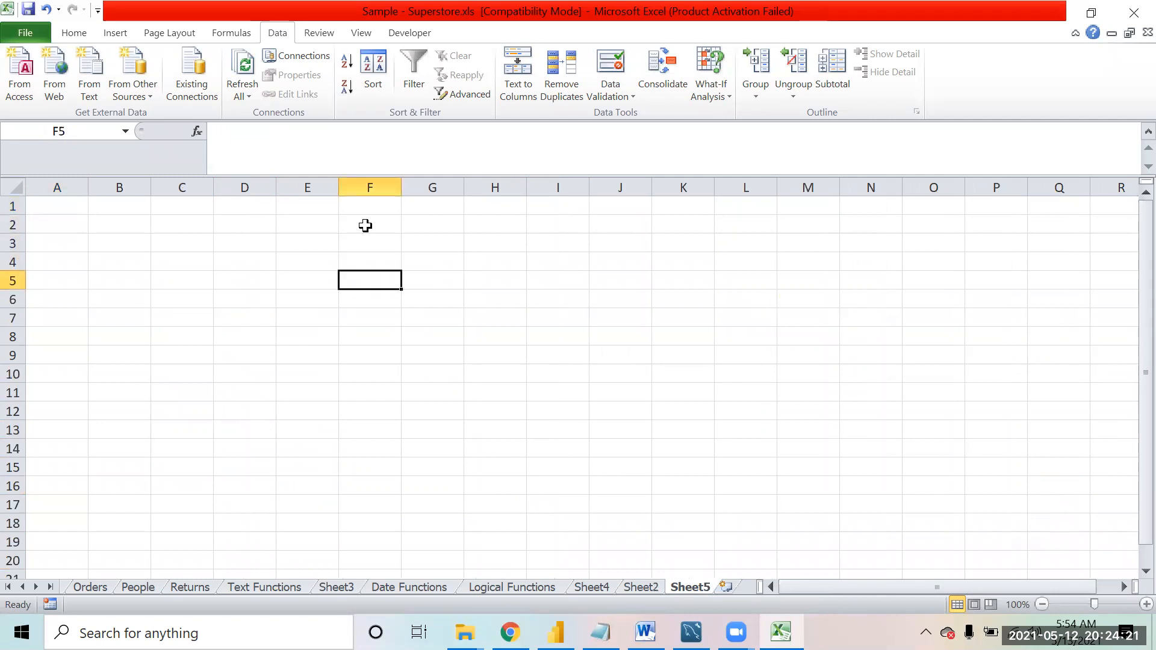
text(=aver)
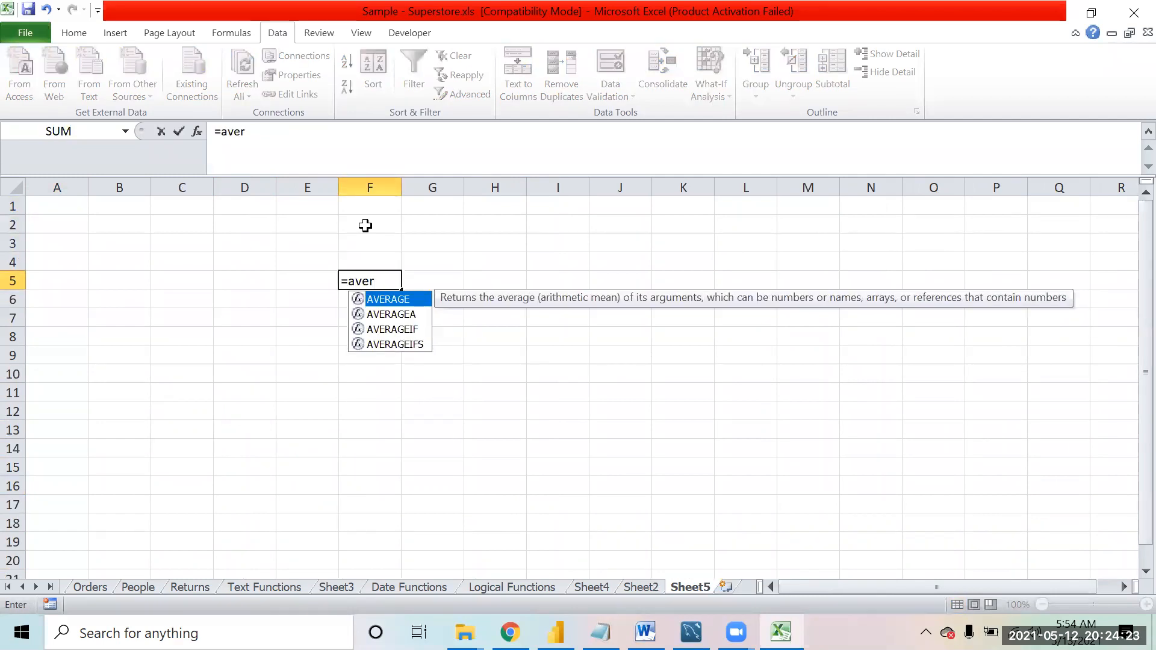
key(Tab)
text(Price)
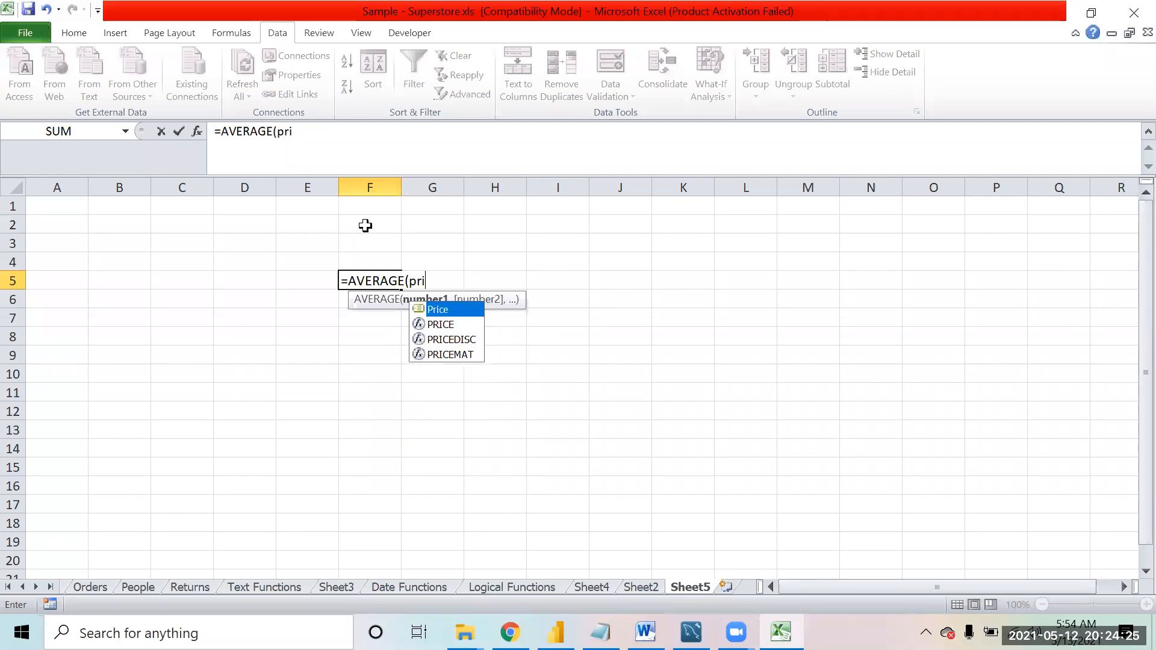
text())
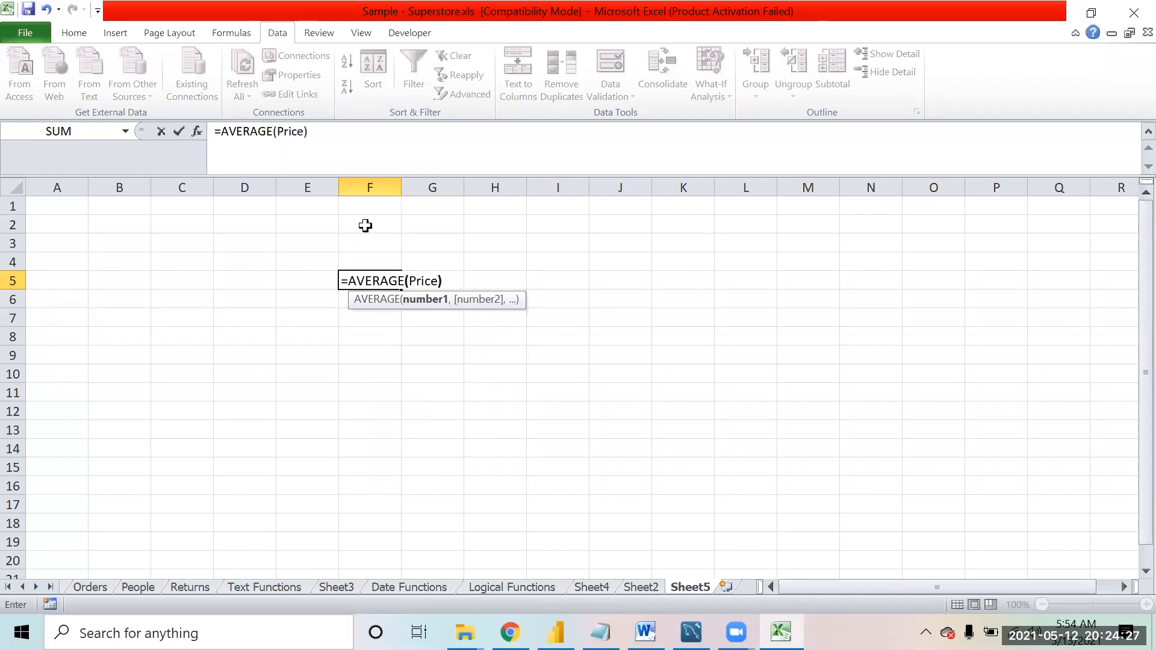
key(Return)
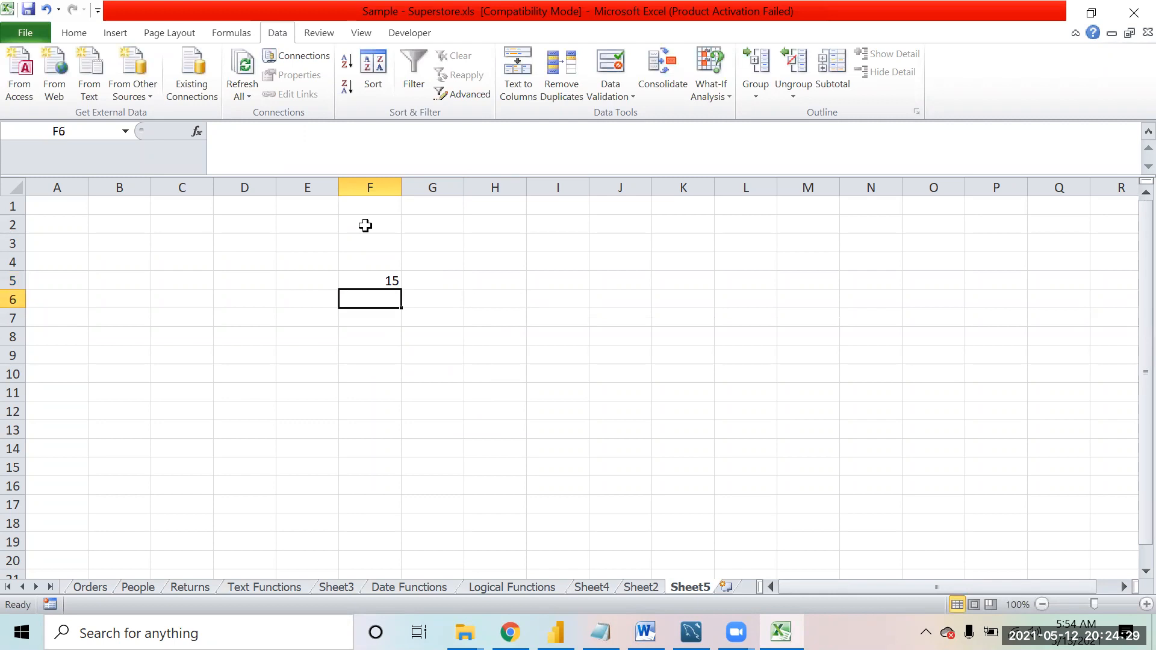
- Delete the average formula from cell F5 of the new worksheet
key(Up)
key(Delete)
key(Down)
key(Down)
key(Down)
key(Left)
key(Home)
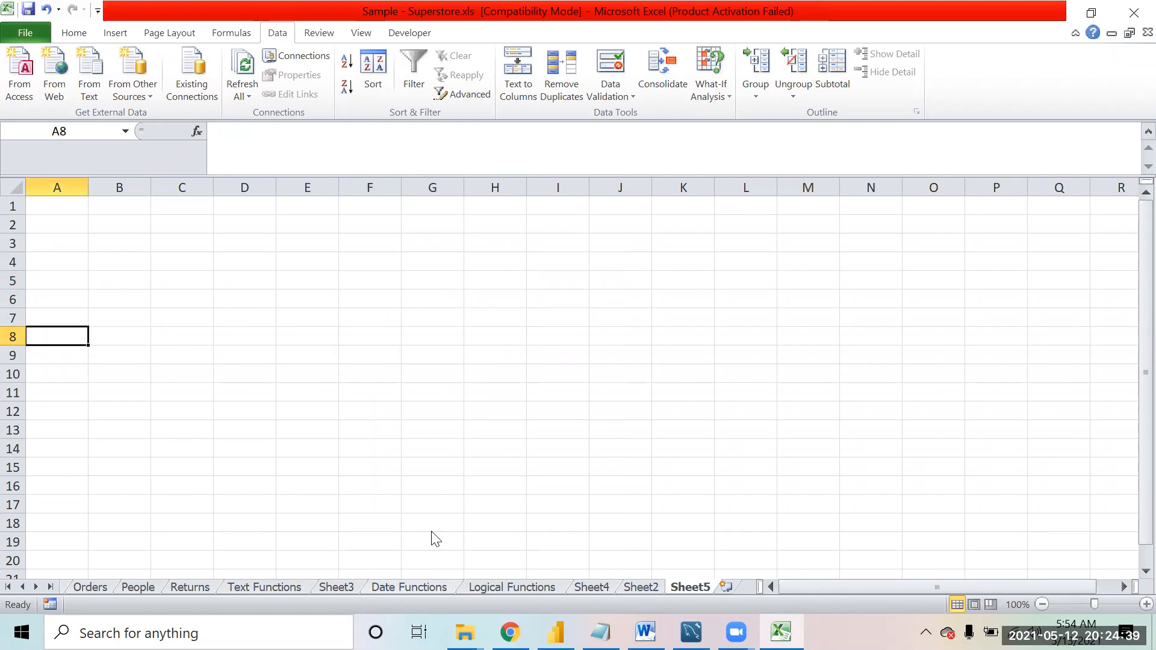
- Return to Sheet2 and assign the name Veggies to the vegetable names in I44:I47, from Onion to brinjal
key(ctrl+Page_Up)
click(300, 334)
key(Down)
key(Down)
key(Down)
key(Left)
key(Left)
key(Left)
key(Up)
key(Up)
key(Right)
key(Right)
key(Right)
key(Left)
key(Up)
key(Down)
key(Up)
key(Up)
key(Up)
key(Up)
key(Right)
key(shift+Down)
key(shift+Down)
key(shift+Down)
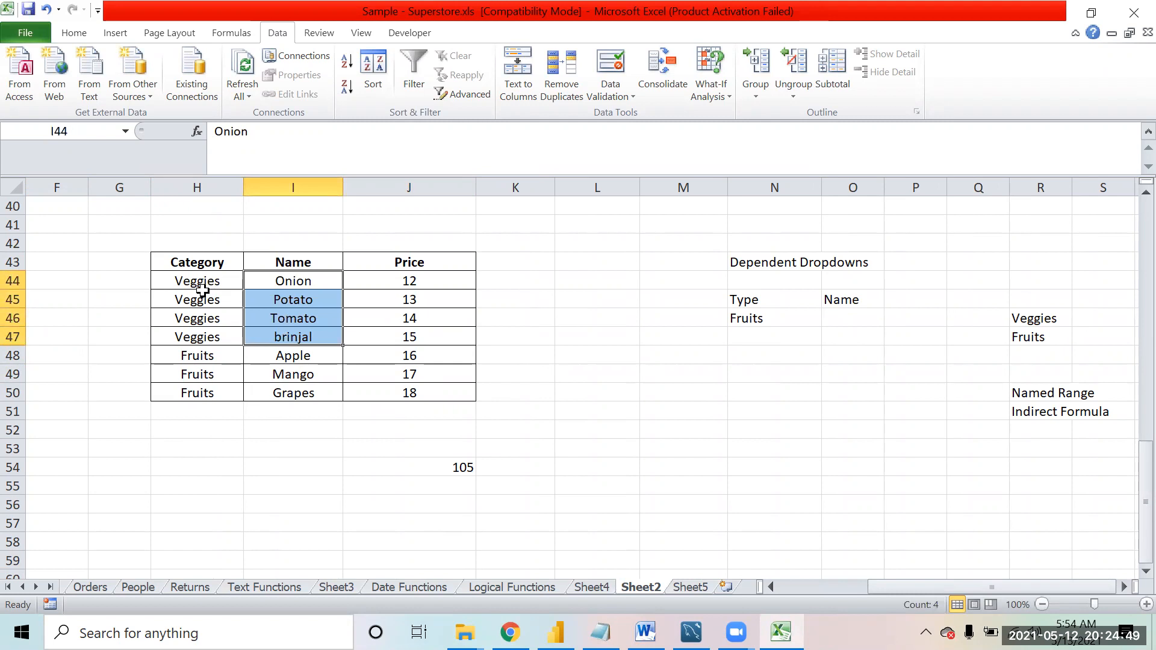
click(78, 131)
text(Veggies)
key(Return)
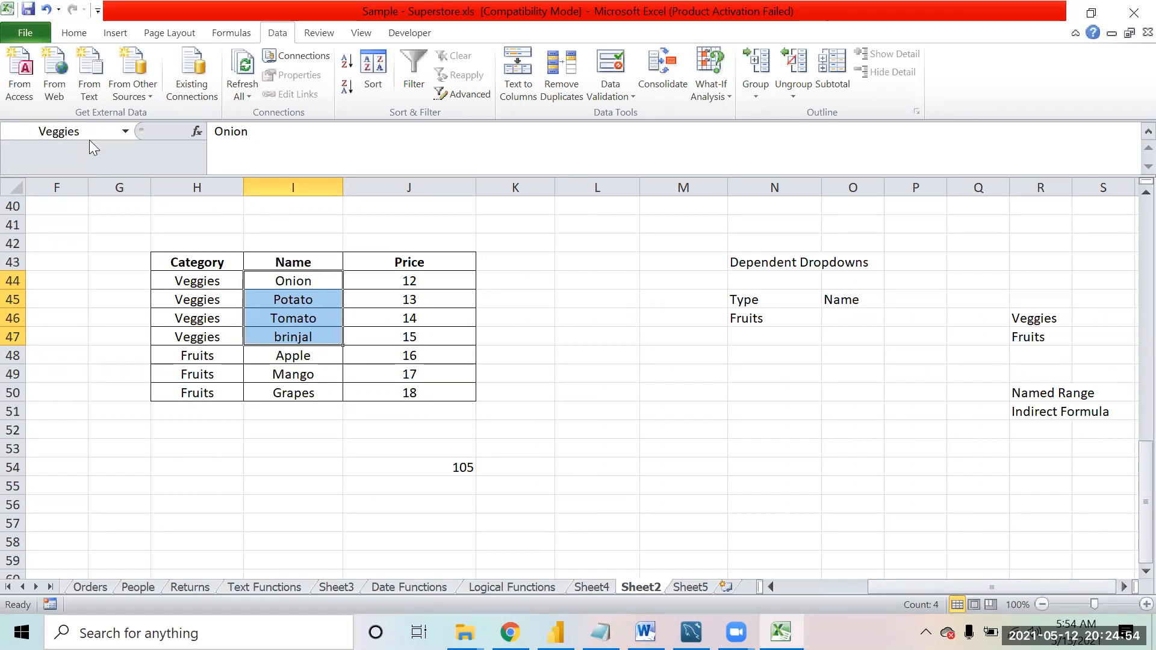
- Assign the name Fruits to the fruit names in I48:I50, from Apple to Grapes
click(286, 355)
key(shift+Down)
key(shift+Down)
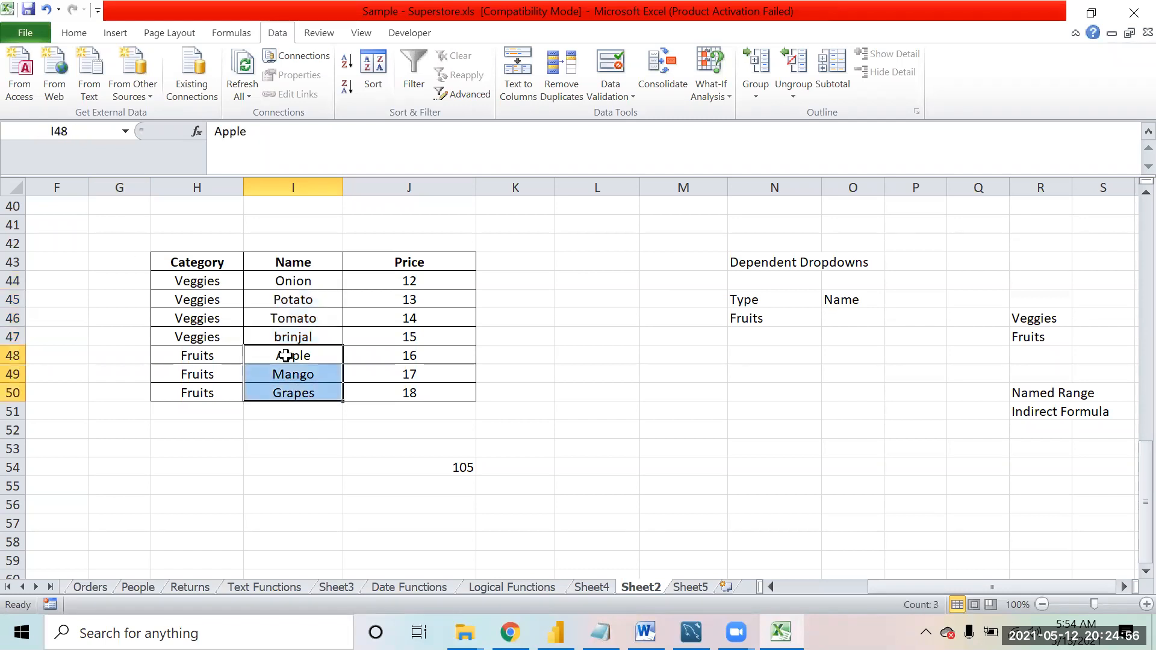
click(78, 128)
text(Fruits)
key(Return)
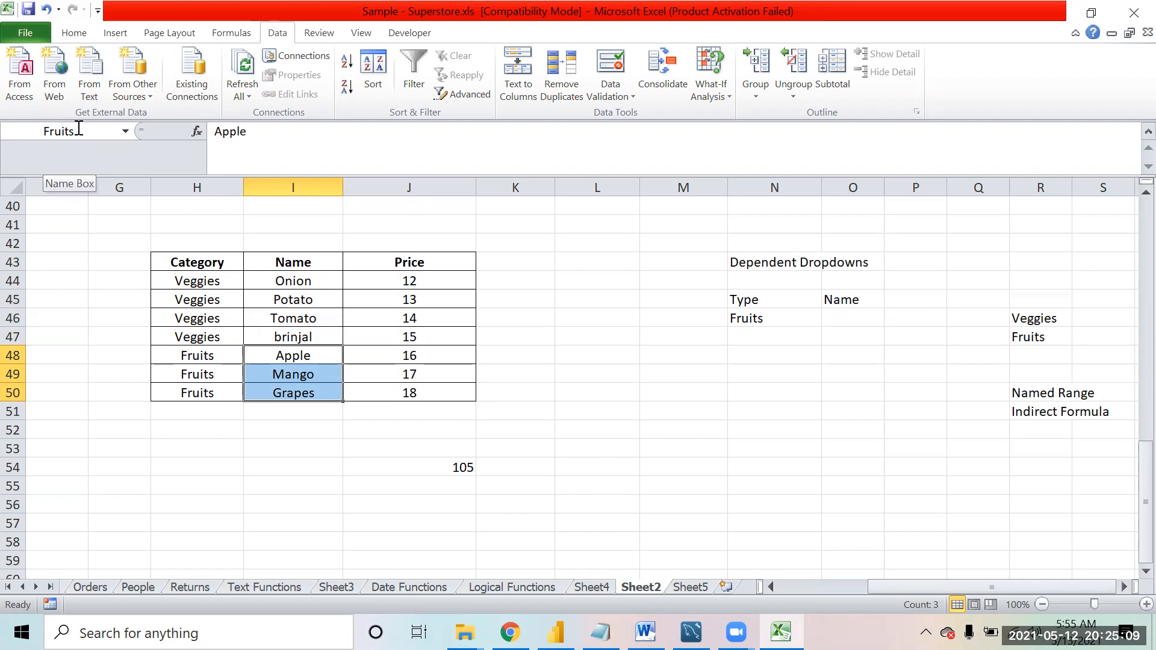
key(Return)
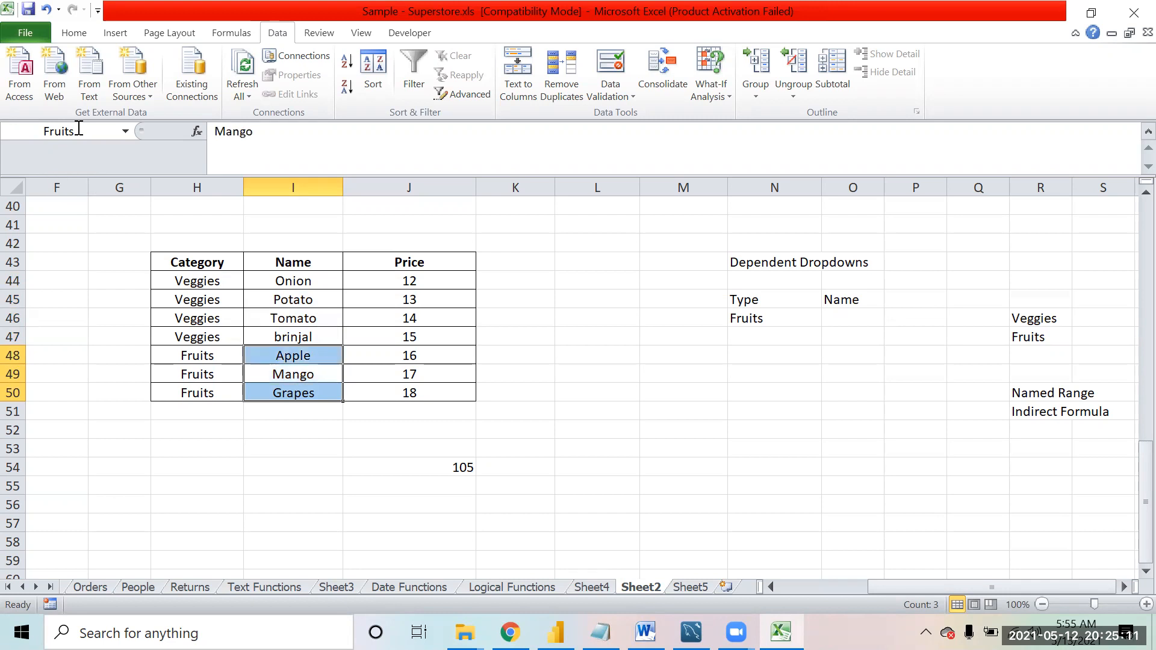
- Reselect the fruit names in I48:I50 and the vegetable names in I44:I47 to check their range names
click(566, 448)
drag(283, 353, 272, 392)
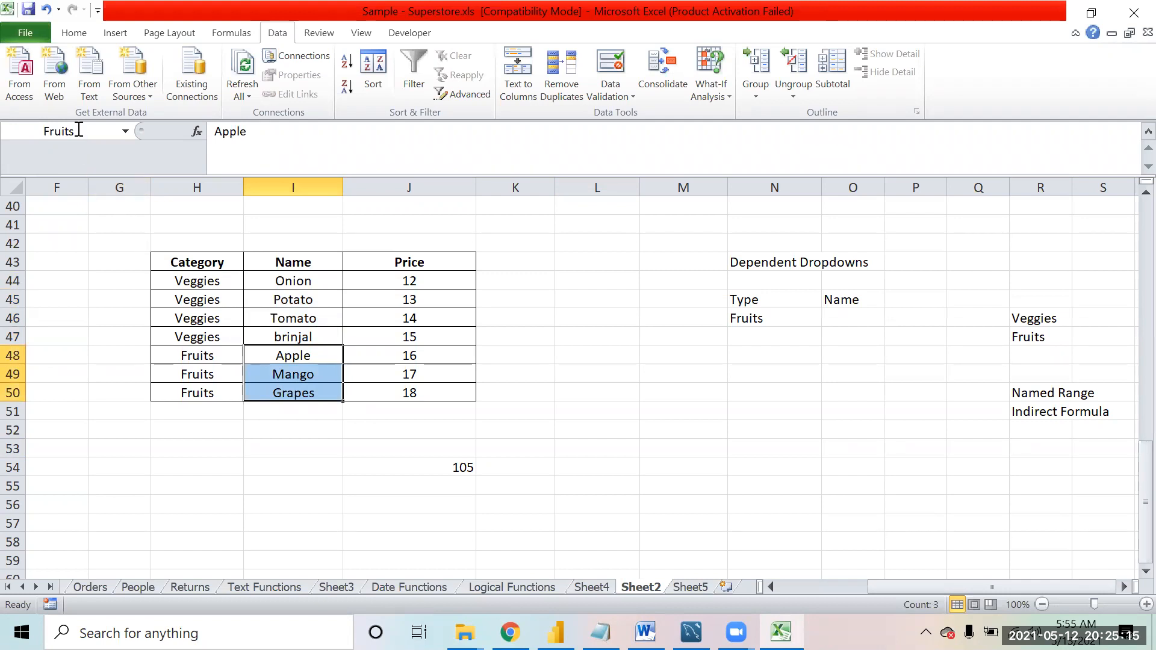
click(304, 280)
drag(294, 276, 291, 361)
key(shift+Up)
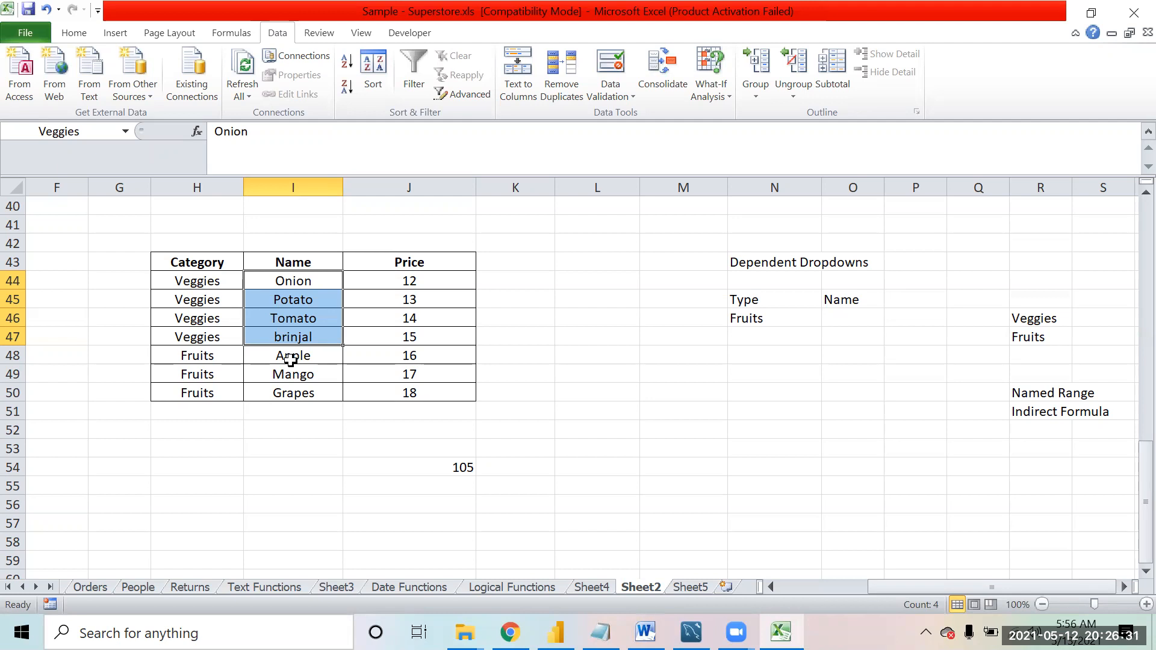
key(Down)
key(Down)
key(Down)
key(Down)
key(Down)
key(Down)
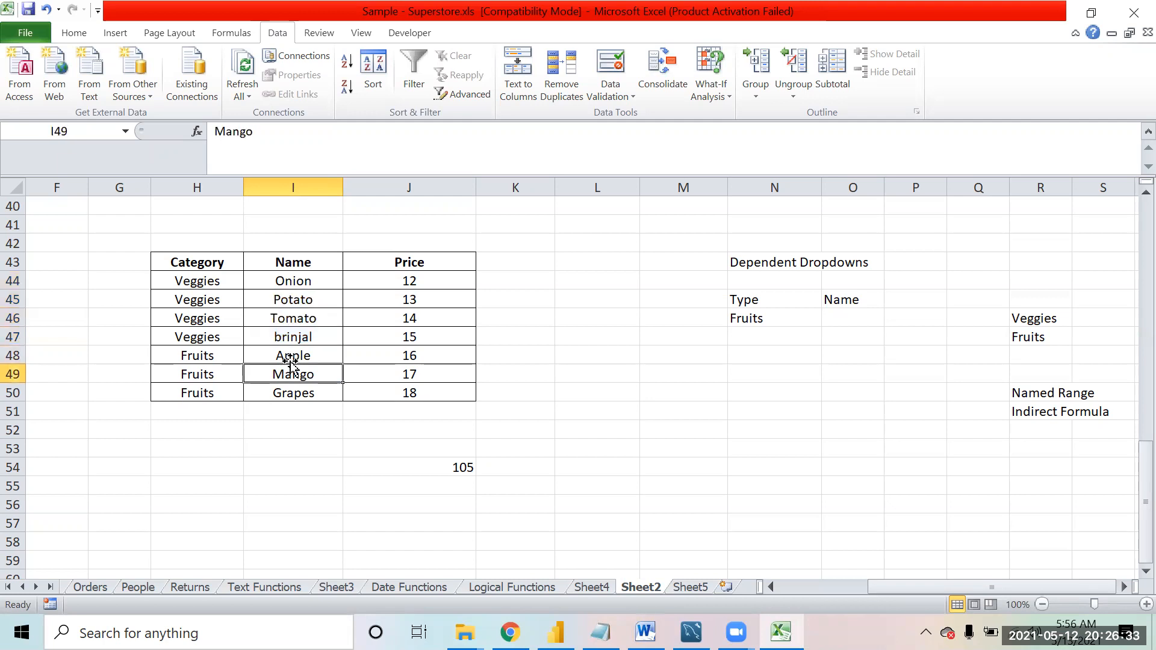
key(Up)
key(Up)
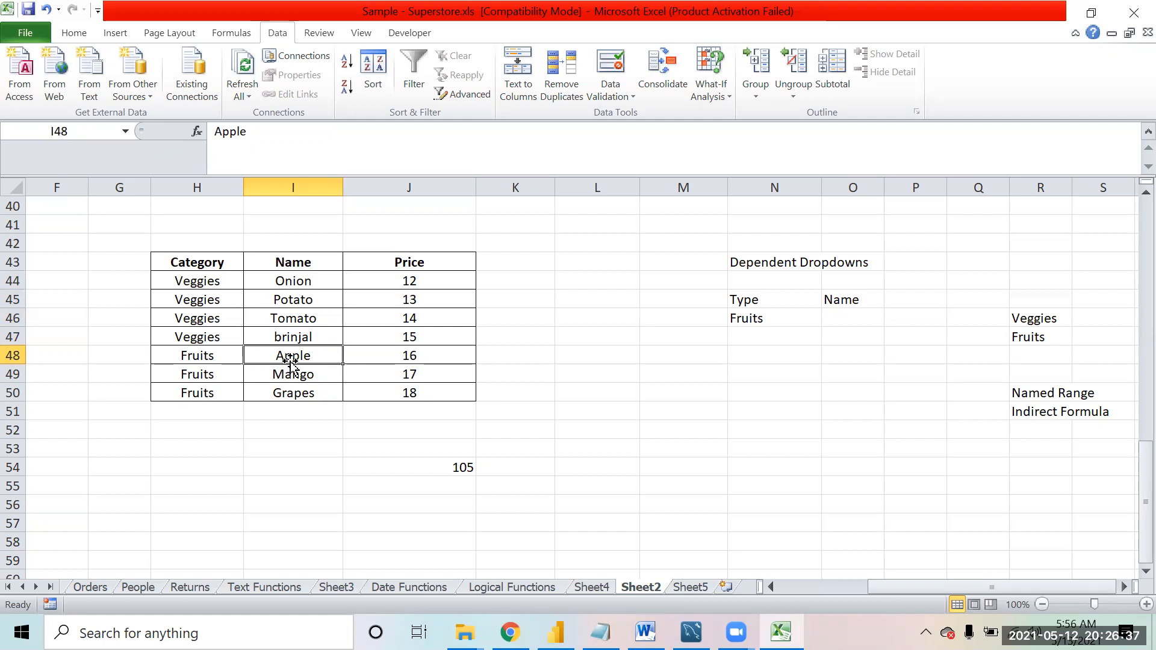
key(Down)
key(Down)
key(Up)
key(Up)
key(Up)
key(Up)
key(Up)
key(Up)
key(Up)
key(Up)
key(Up)
key(Up)
key(Down)
key(Down)
key(Down)
key(Down)
key(Down)
key(Down)
key(Down)
key(Down)
key(Down)
key(Down)
key(Down)
key(Down)
key(Down)
key(Down)
key(Down)
key(Down)
key(Down)
key(Down)
key(Down)
key(Down)
key(Right)
key(Right)
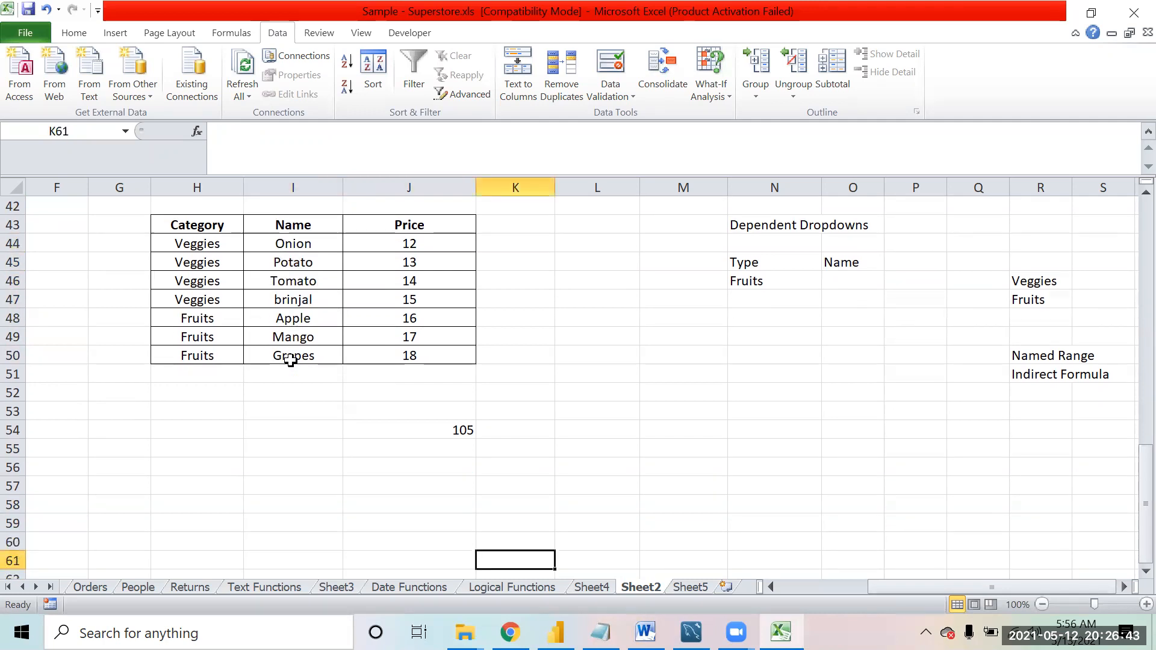
- Start a formula in cell J58 to view the description of the INDIRECT function, and discard the entry
click(630, 394)
key(Down)
key(Down)
key(Down)
key(Left)
key(Left)
key(Down)
key(Down)
key(Down)
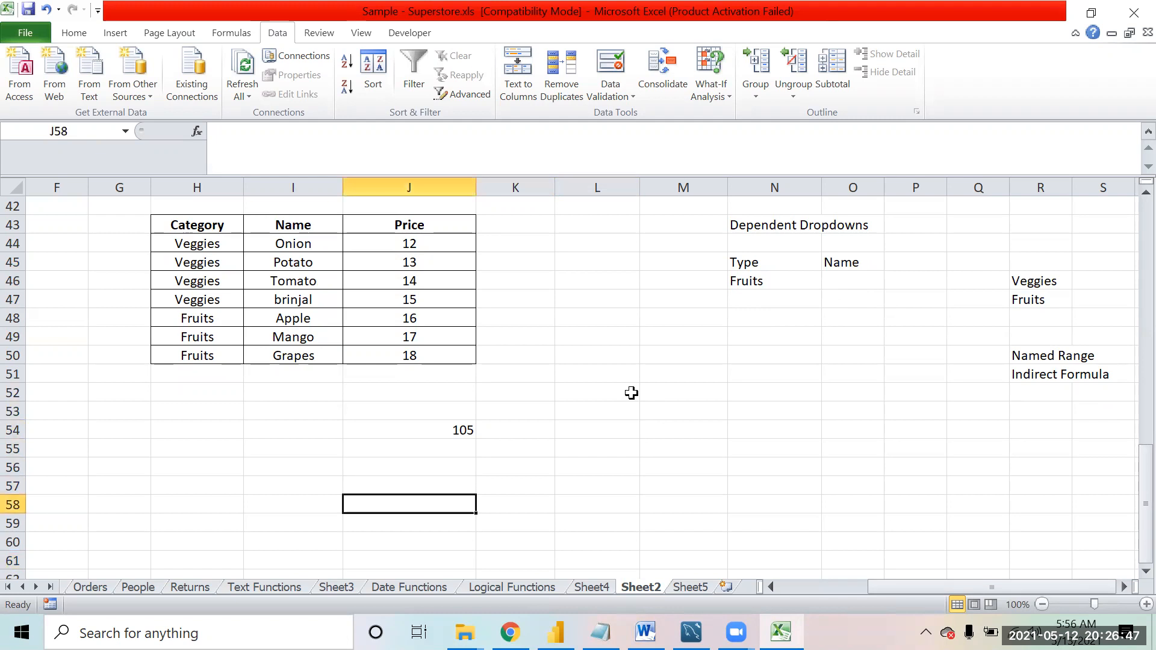
text(=in)
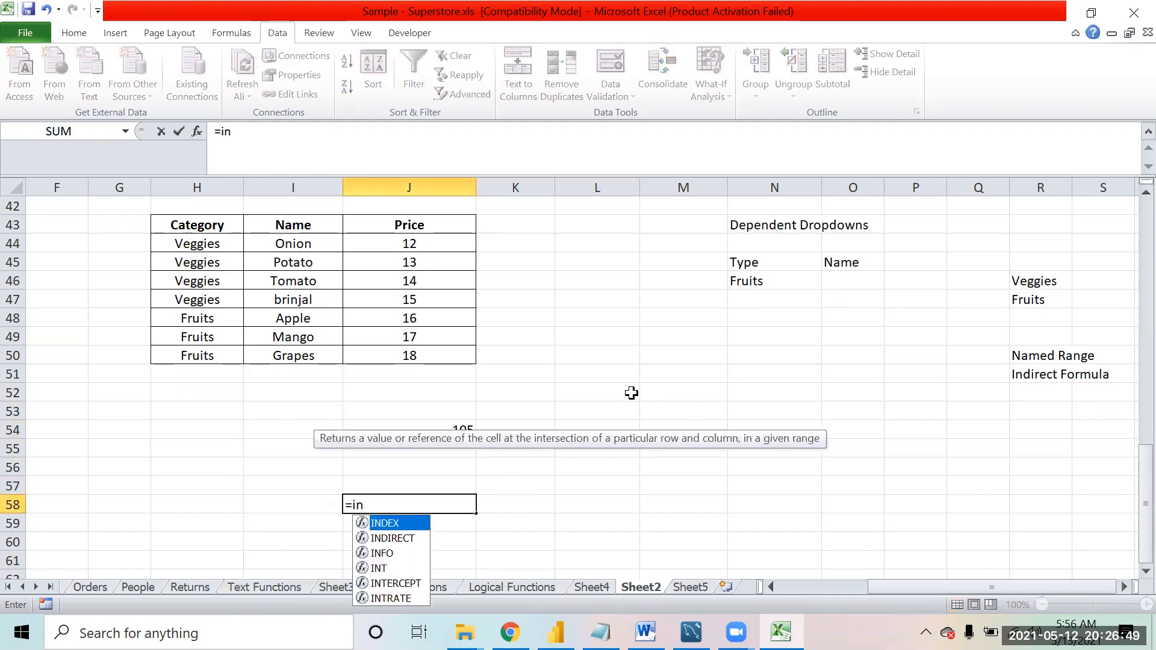
key(Down)
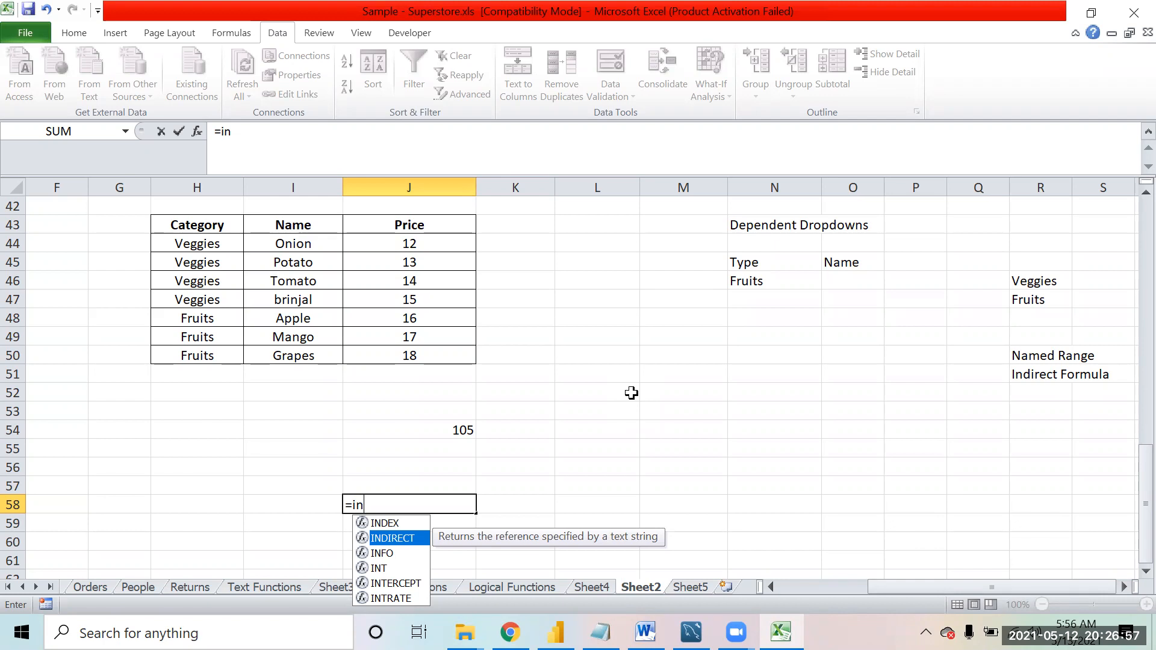
key(Escape)
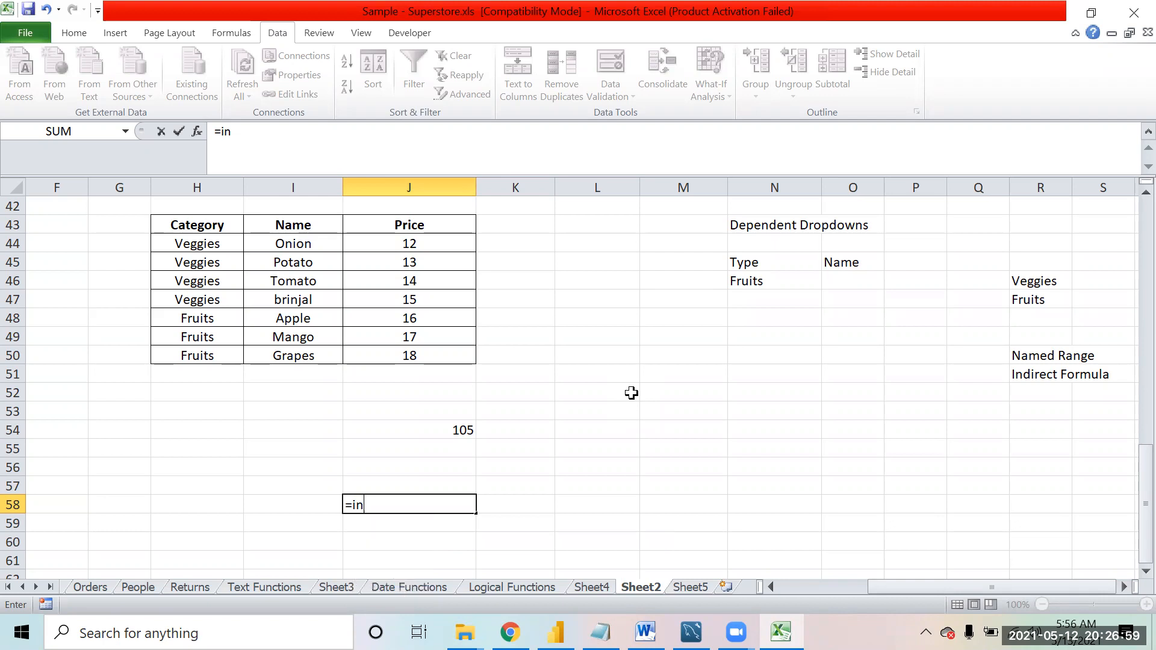
key(Escape)
- Enter the text Hello in cell S1 of the same sheet
key(Right)
key(Right)
key(Right)
key(Up)
key(Up)
key(Up)
key(Up)
key(Up)
key(Up)
key(Up)
key(Up)
key(Up)
key(Up)
key(Up)
key(Up)
key(Up)
key(Up)
key(Up)
key(Up)
key(Up)
key(Up)
key(Up)
key(Up)
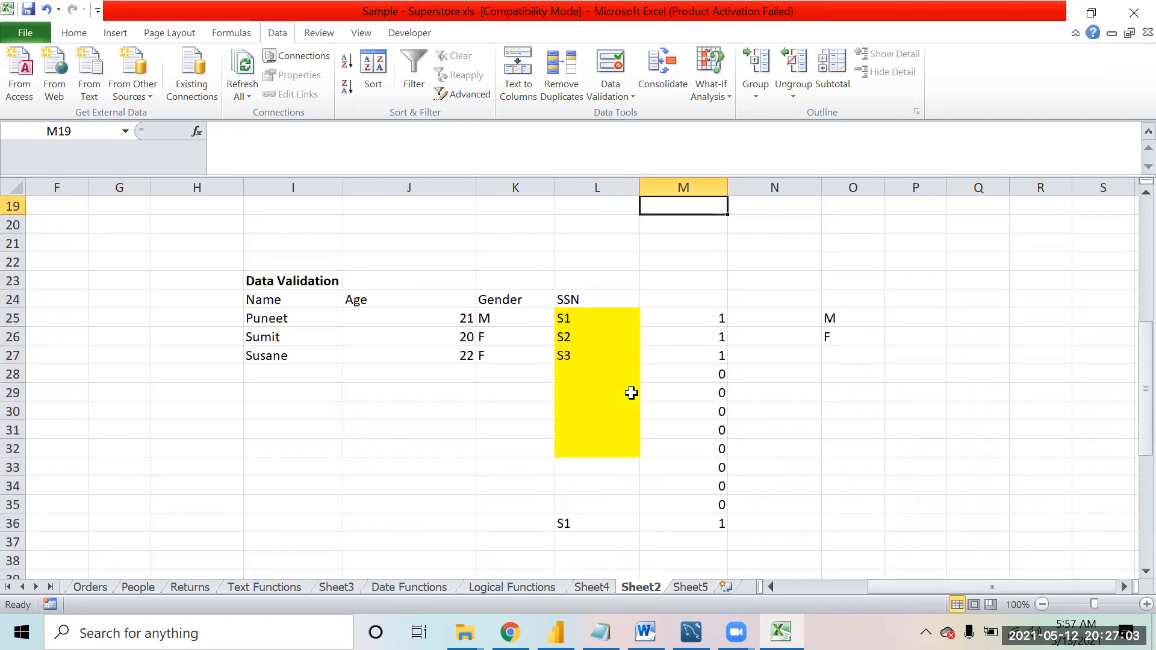
key(Up)
key(Up)
key(Up)
key(Up)
key(Up)
key(Up)
key(Up)
key(Up)
key(Up)
key(Up)
key(Up)
key(Up)
key(Up)
key(Up)
key(Up)
key(Up)
key(Up)
key(Down)
key(Down)
key(Down)
key(Down)
key(Right)
key(Right)
key(Right)
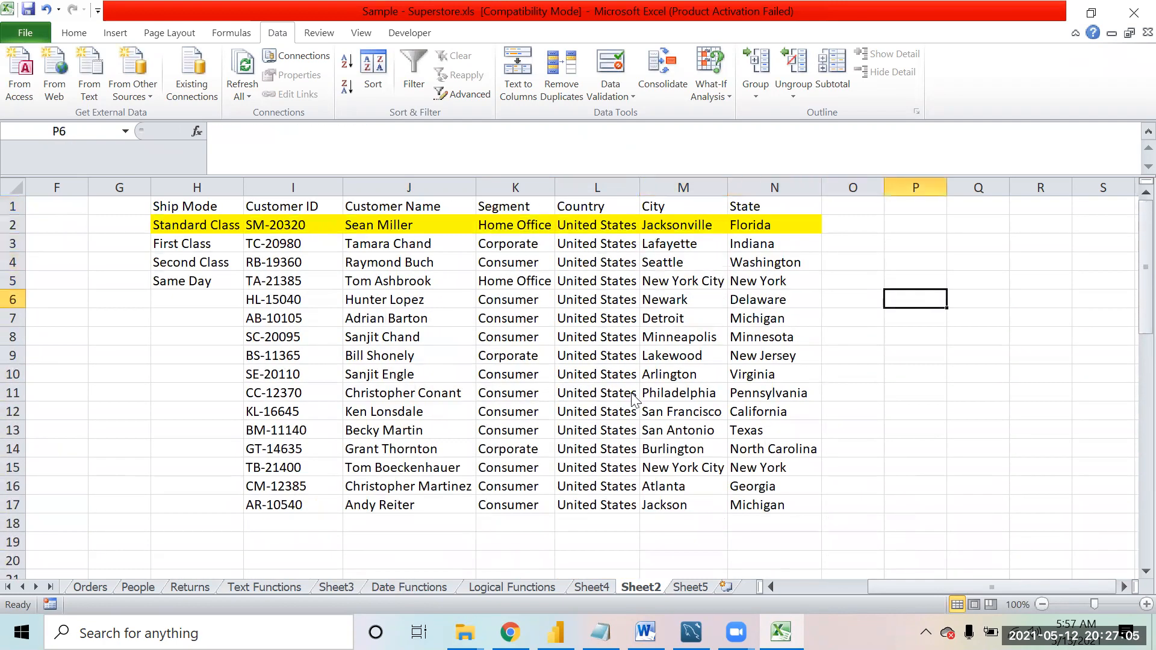
key(Right)
key(Right)
key(Right)
key(Right)
key(Up)
key(Up)
key(Up)
key(Up)
key(Up)
key(Left)
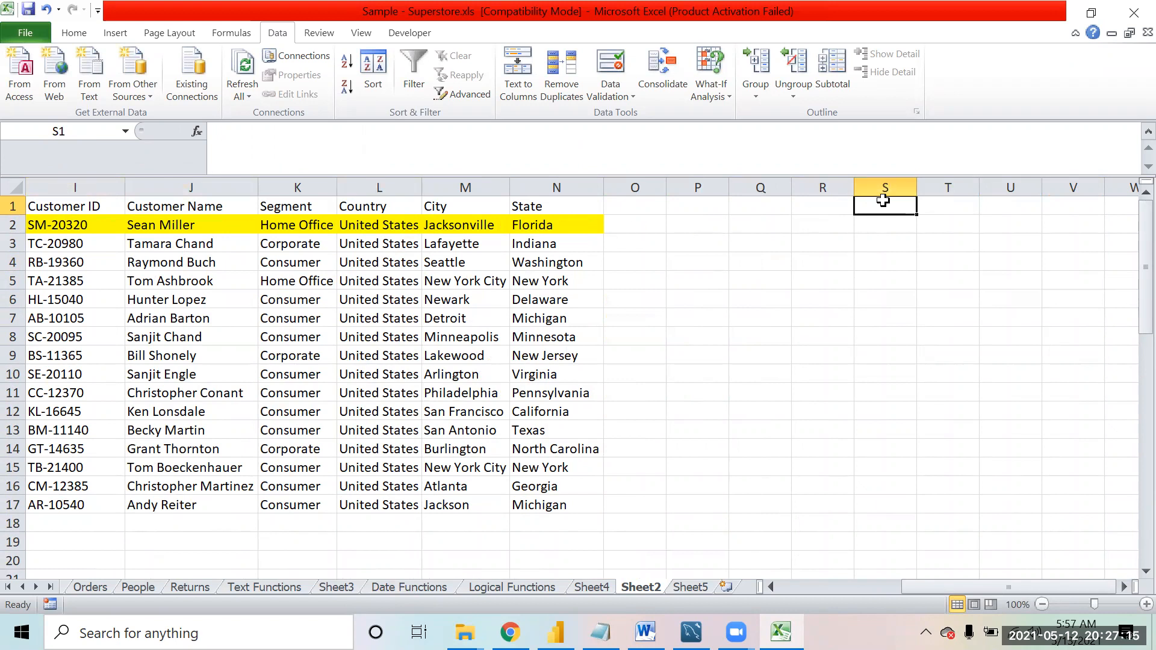
text(Hello)
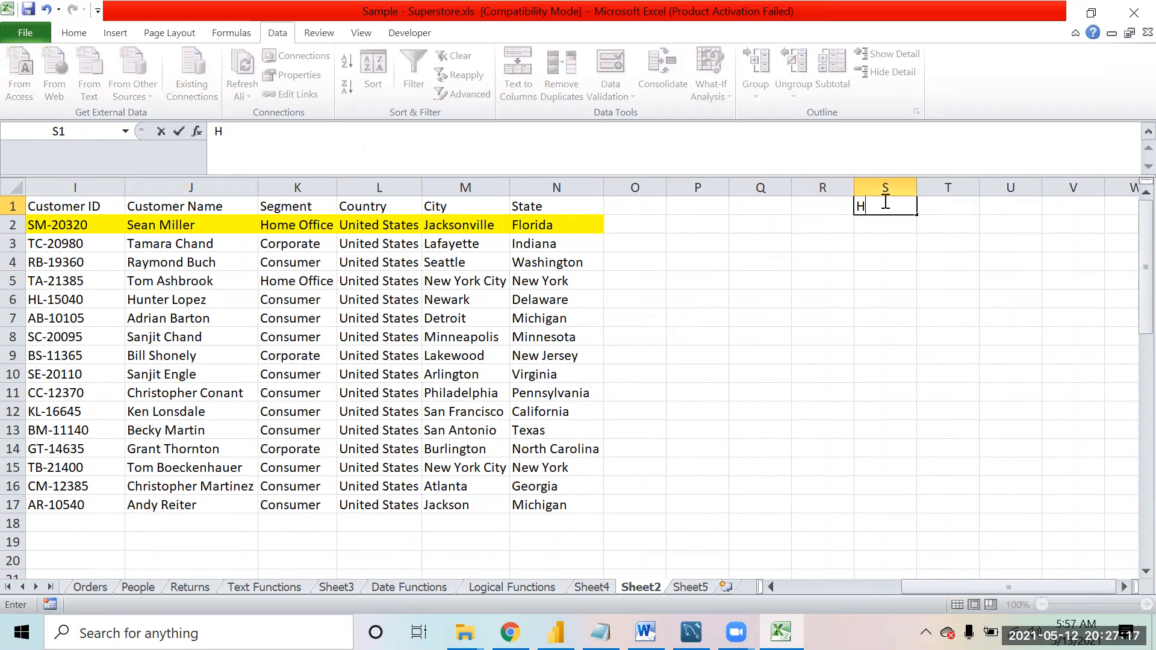
key(Return)
key(Return)
click(883, 204)
key(Return)
click(883, 204)
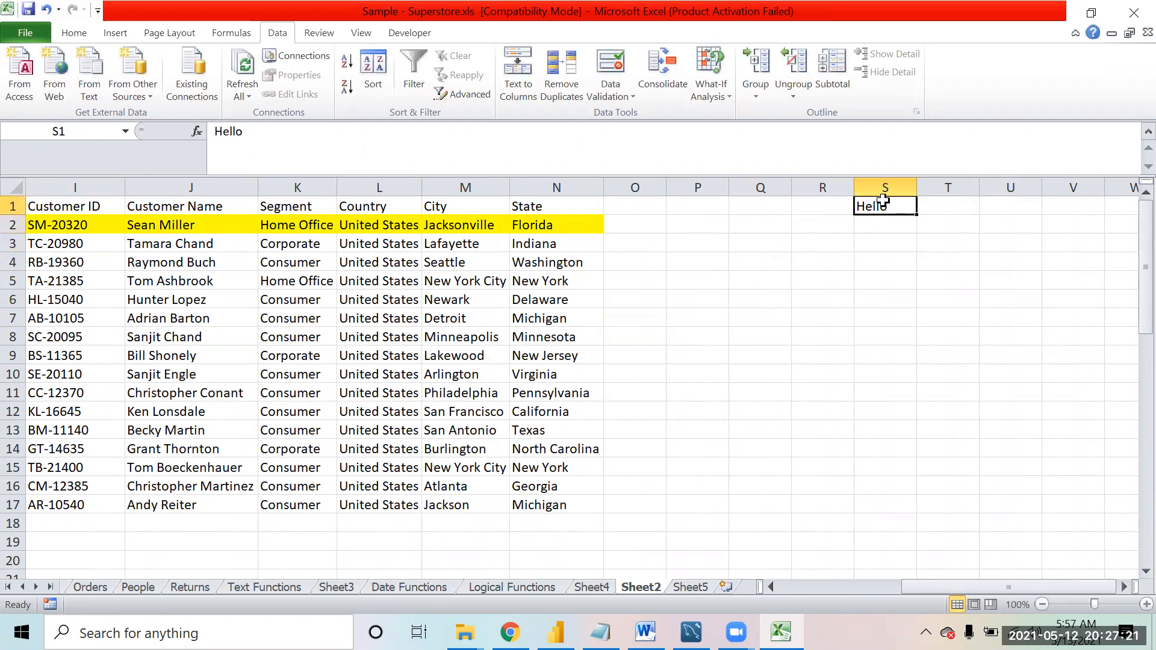
- Enter the text S1 in cell S5, a few rows below Hello
key(Down)
key(Down)
key(Down)
key(Down)
key(Down)
key(Up)
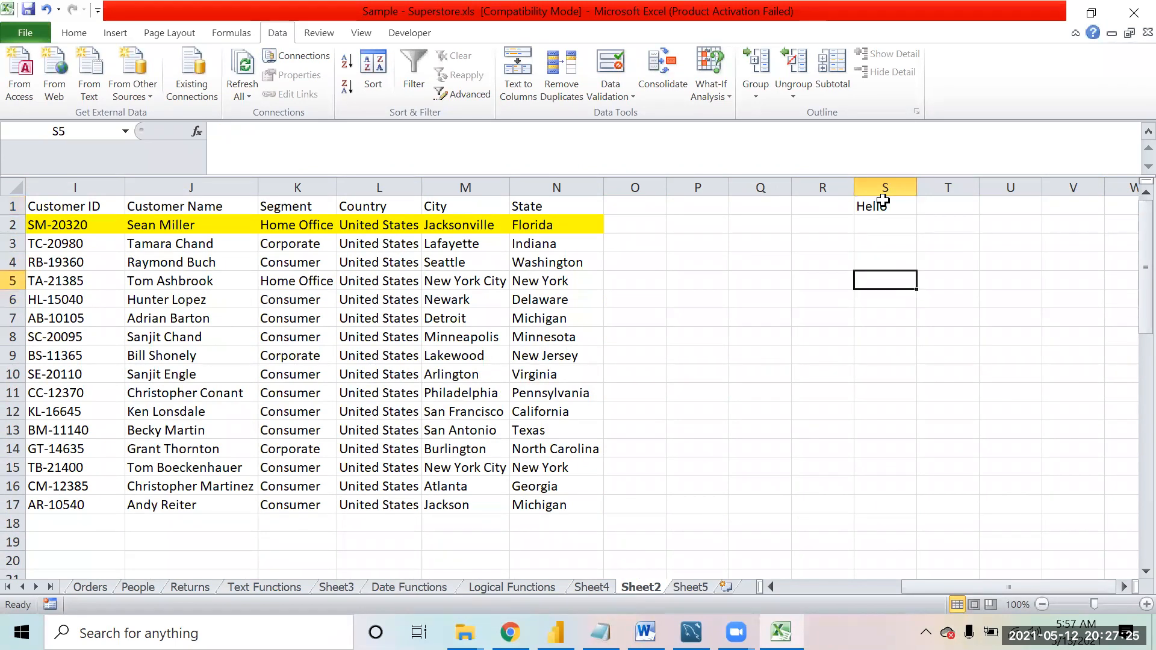
text(S1)
key(Return)
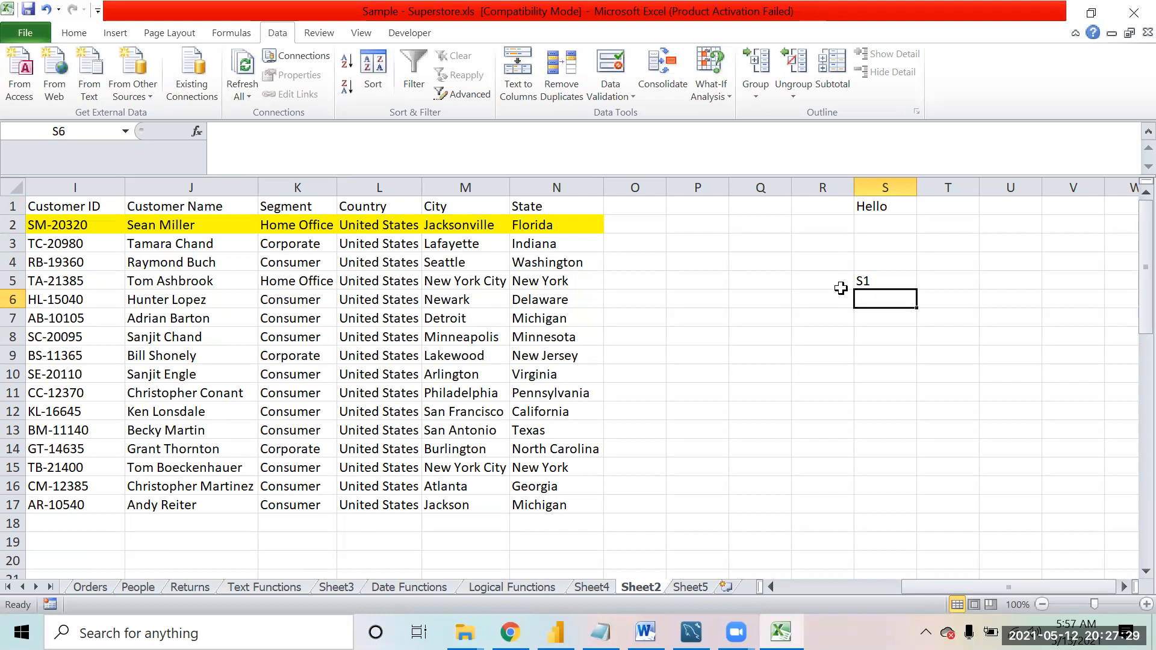
- Select cells S5 and S1 alternately to compare the reference text with the cell it points to
click(870, 281)
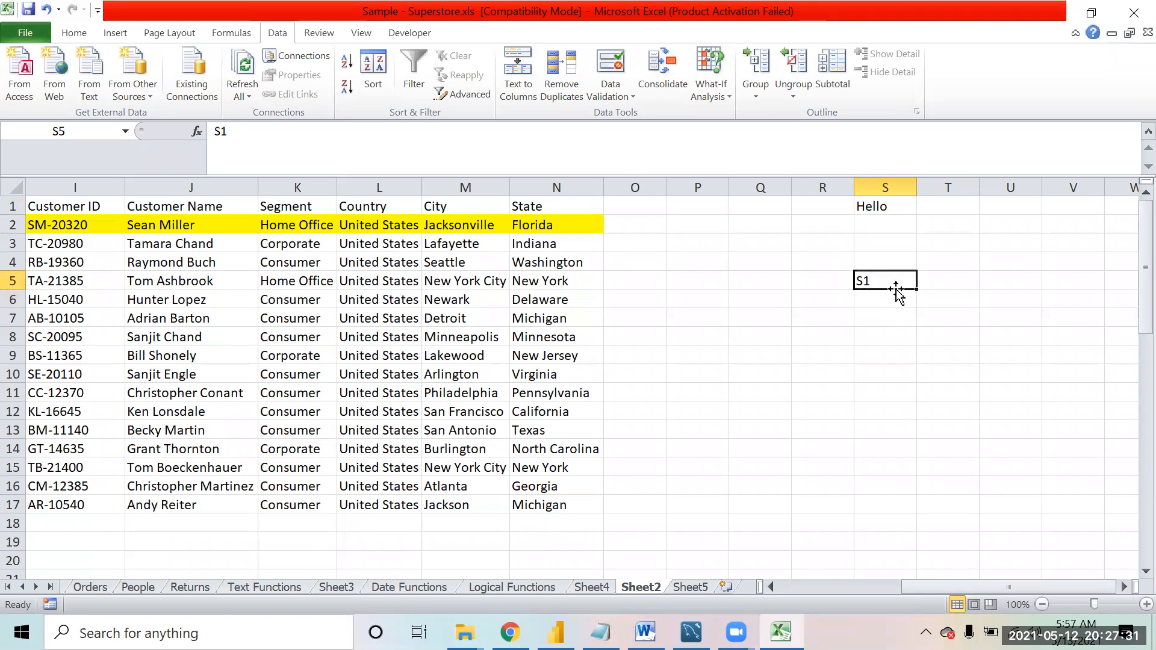
click(876, 204)
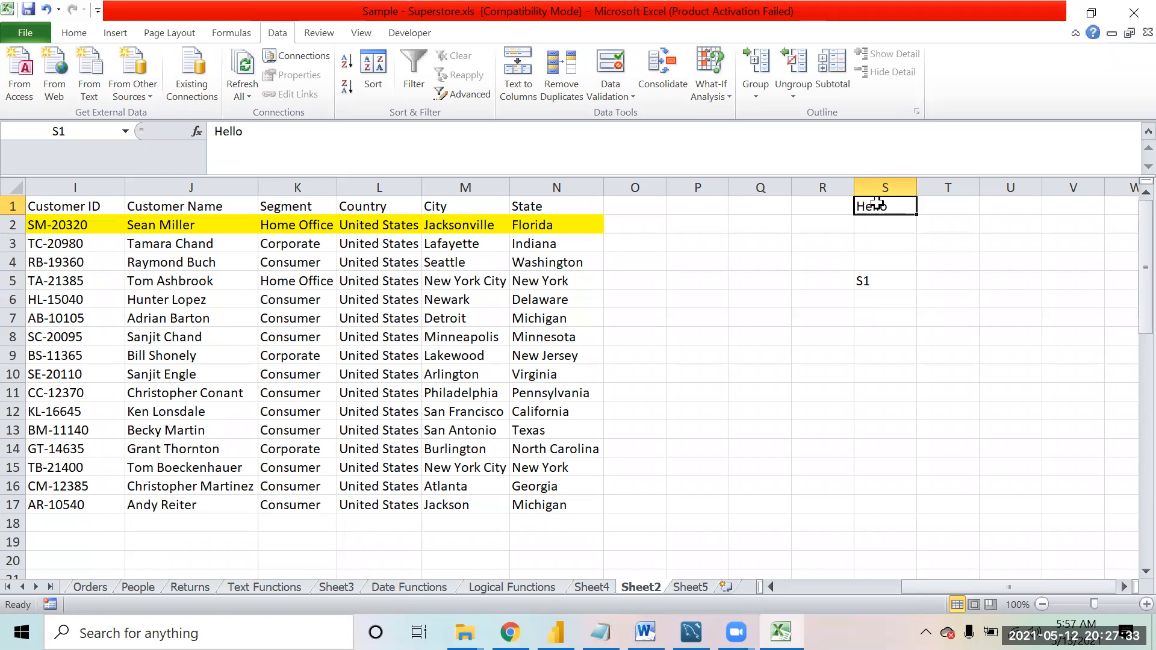
click(879, 281)
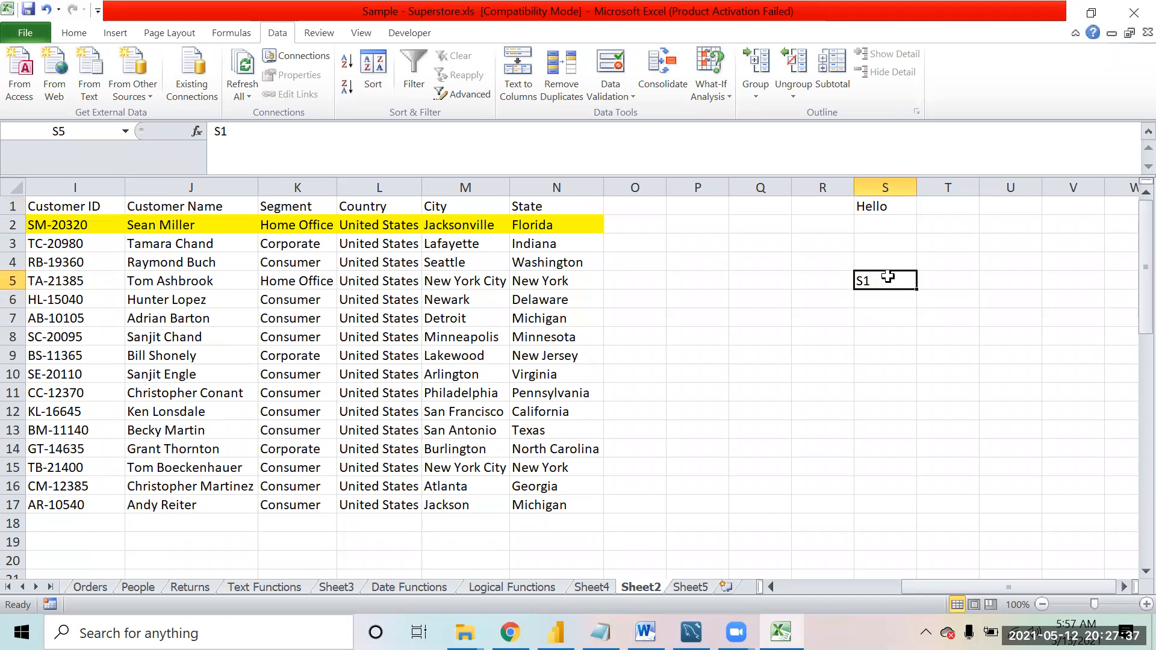
click(879, 207)
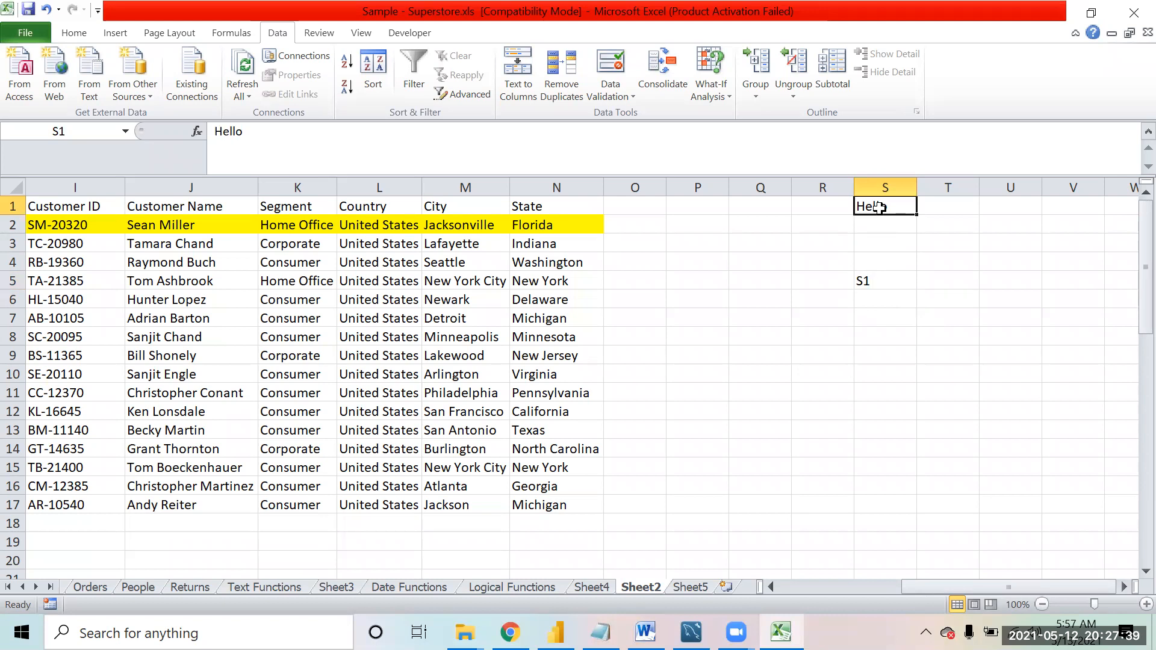
click(879, 281)
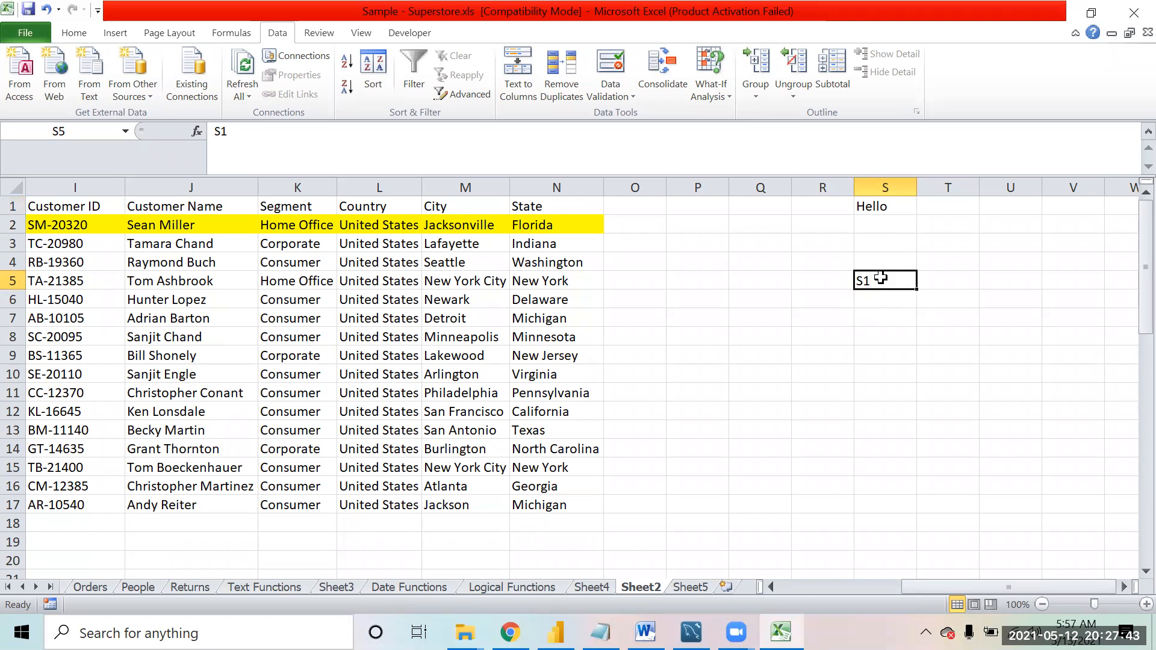
click(878, 206)
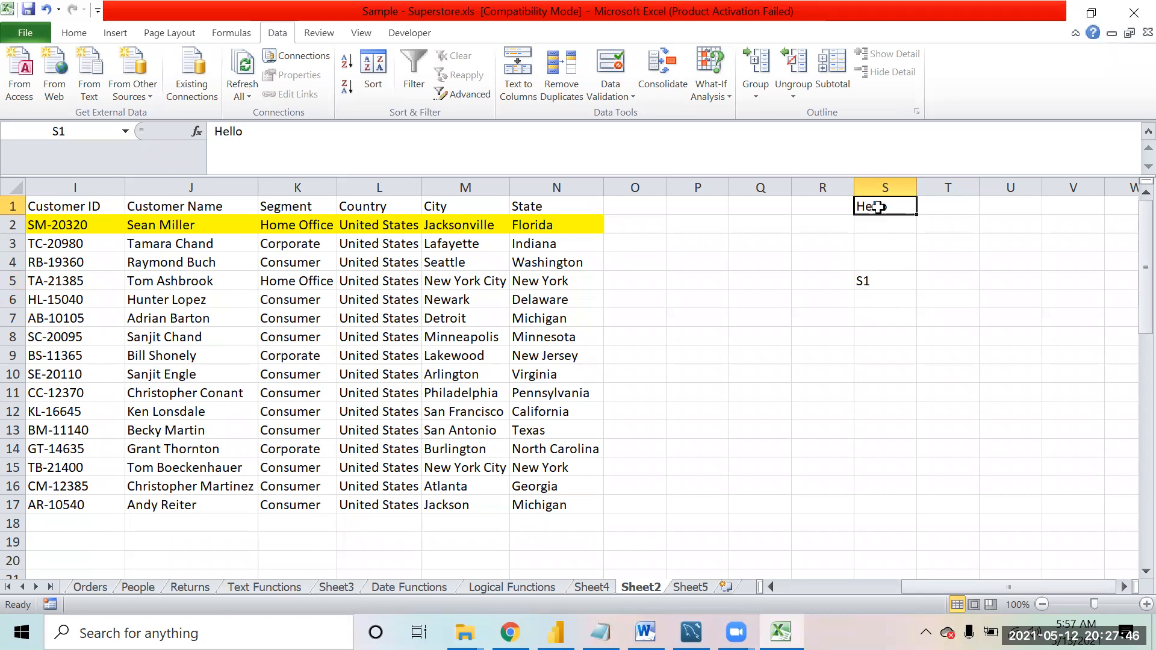
- Fill cell R7 with yellow
click(830, 312)
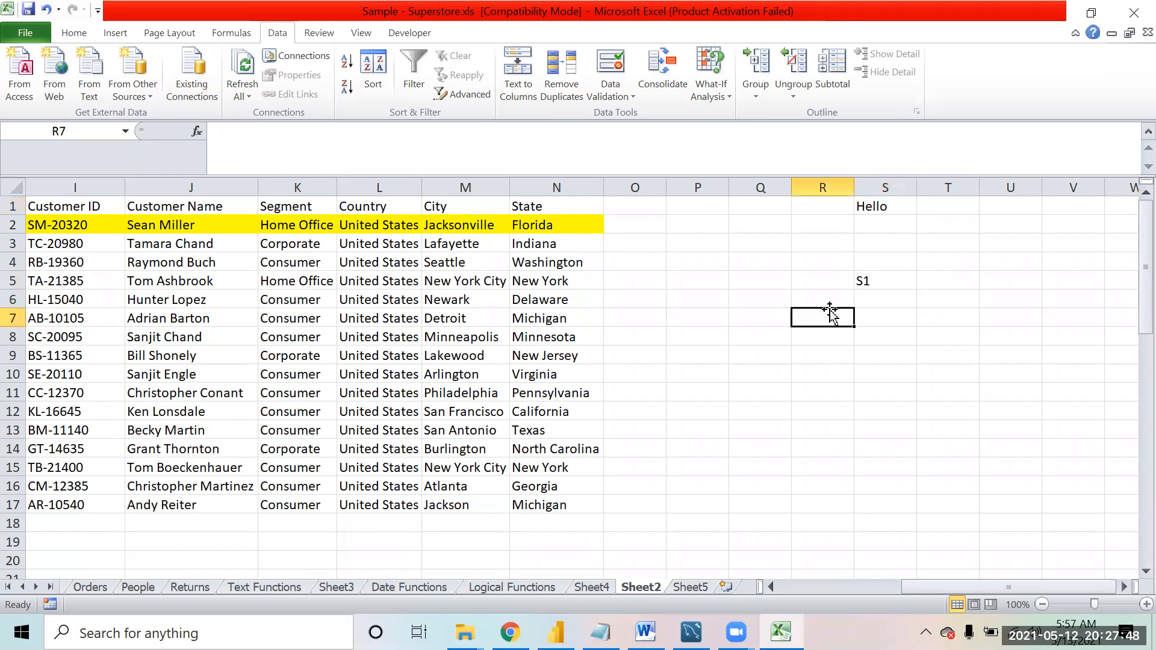
click(77, 33)
click(237, 87)
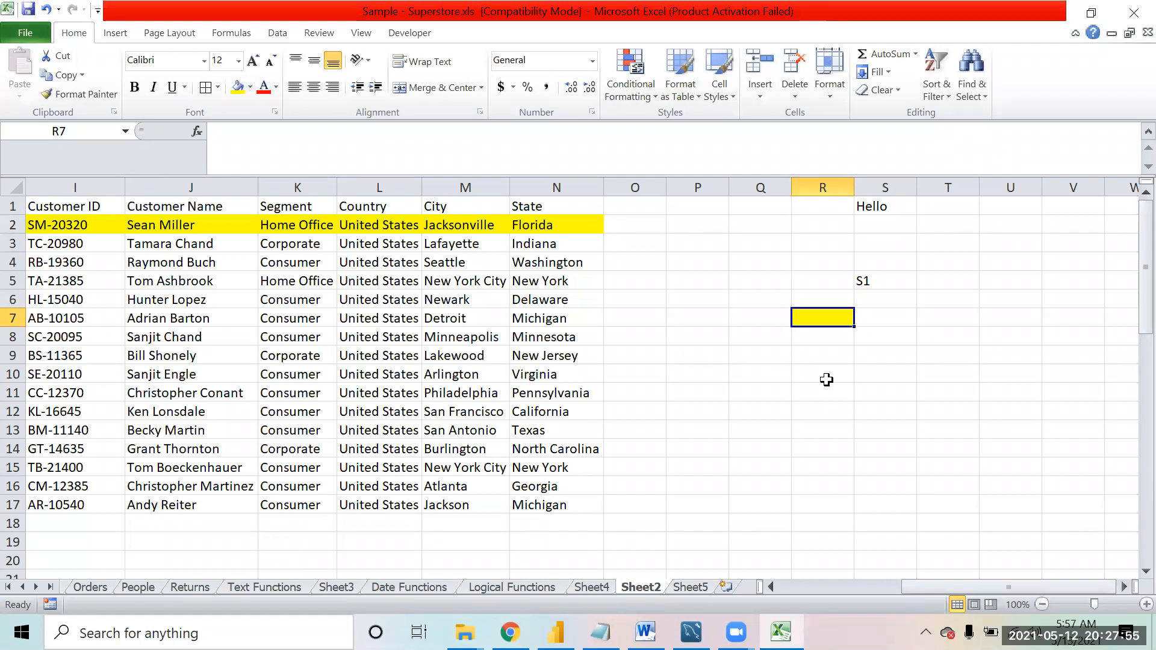
- Enter the direct reference formula =S1 in the yellow cell R7
click(884, 200)
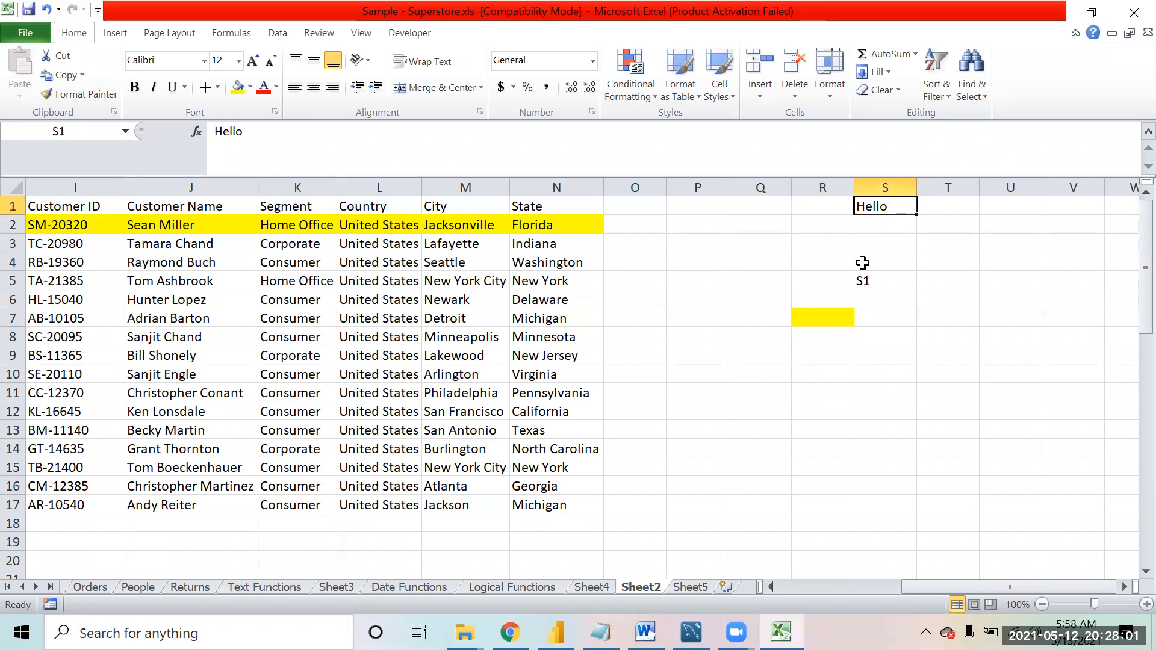
click(837, 324)
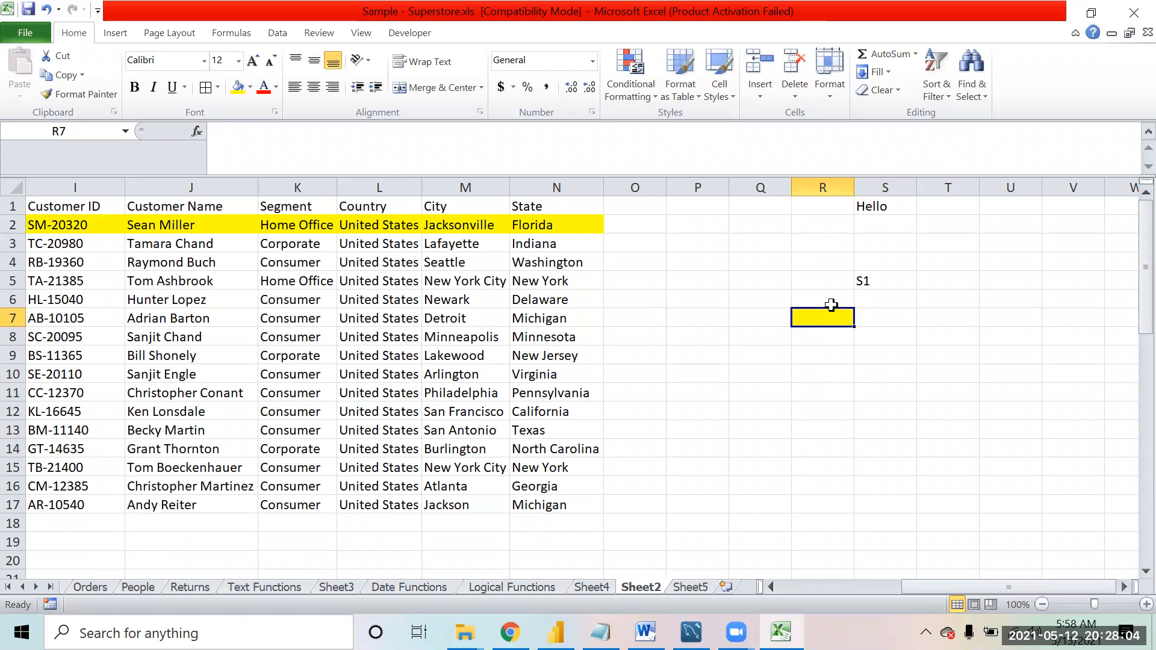
click(885, 205)
click(823, 318)
text(=)
click(895, 210)
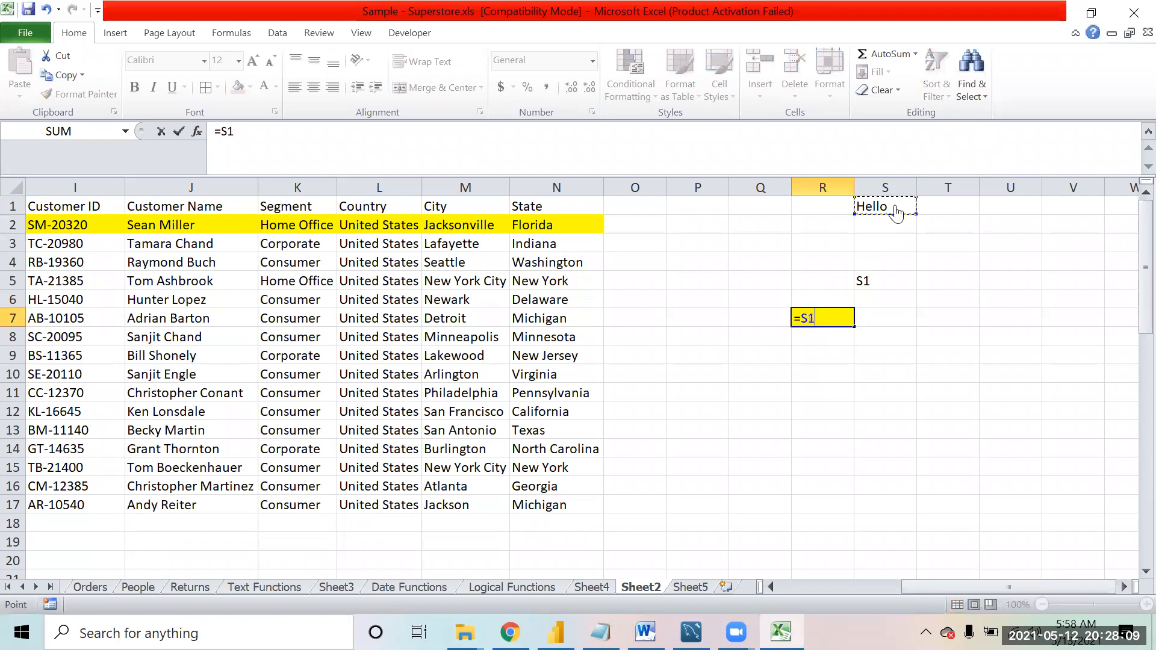
key(Return)
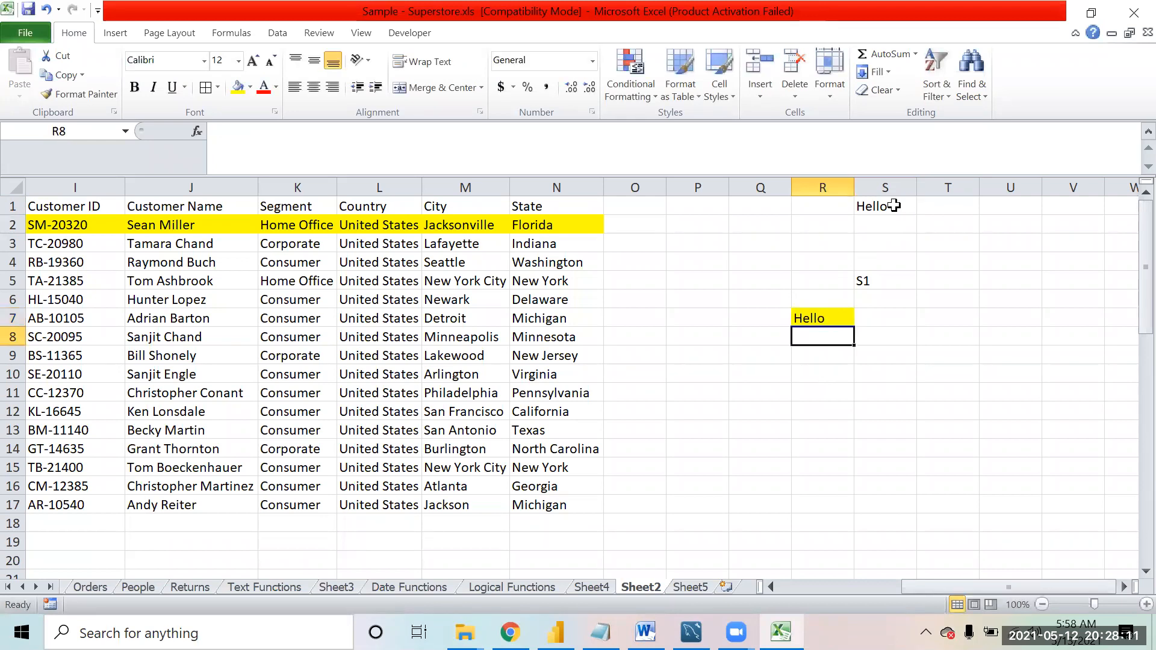
- Replace the text in cell S1 with Goodbye and check the formula in R7 against it
click(894, 206)
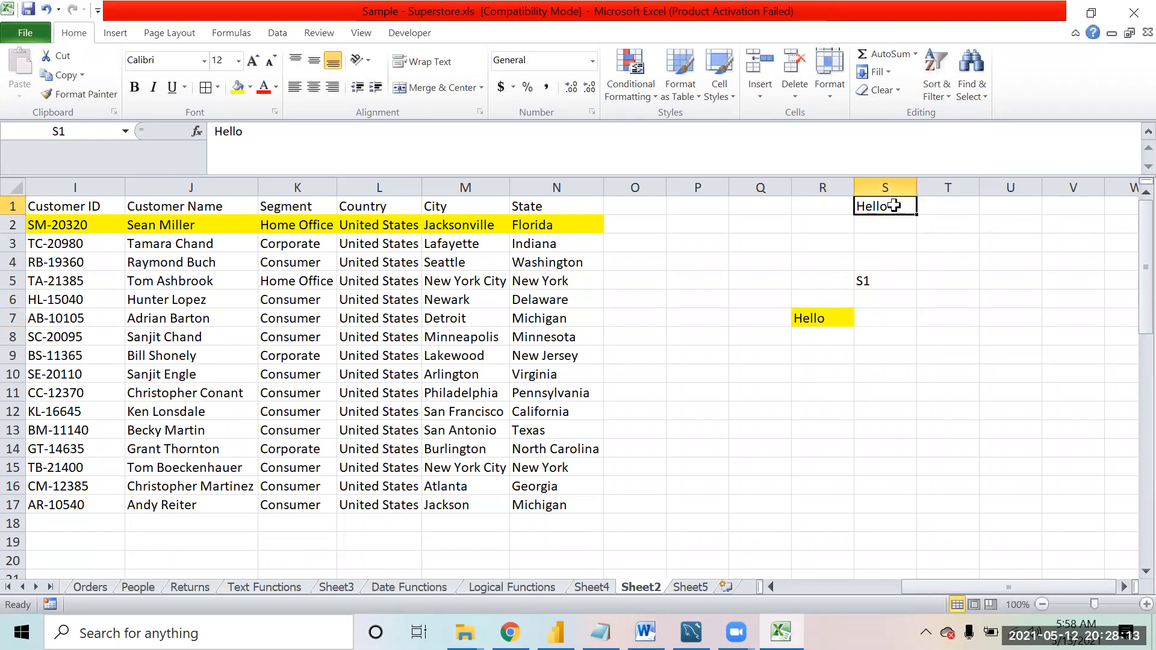
text(Goodbye)
key(Return)
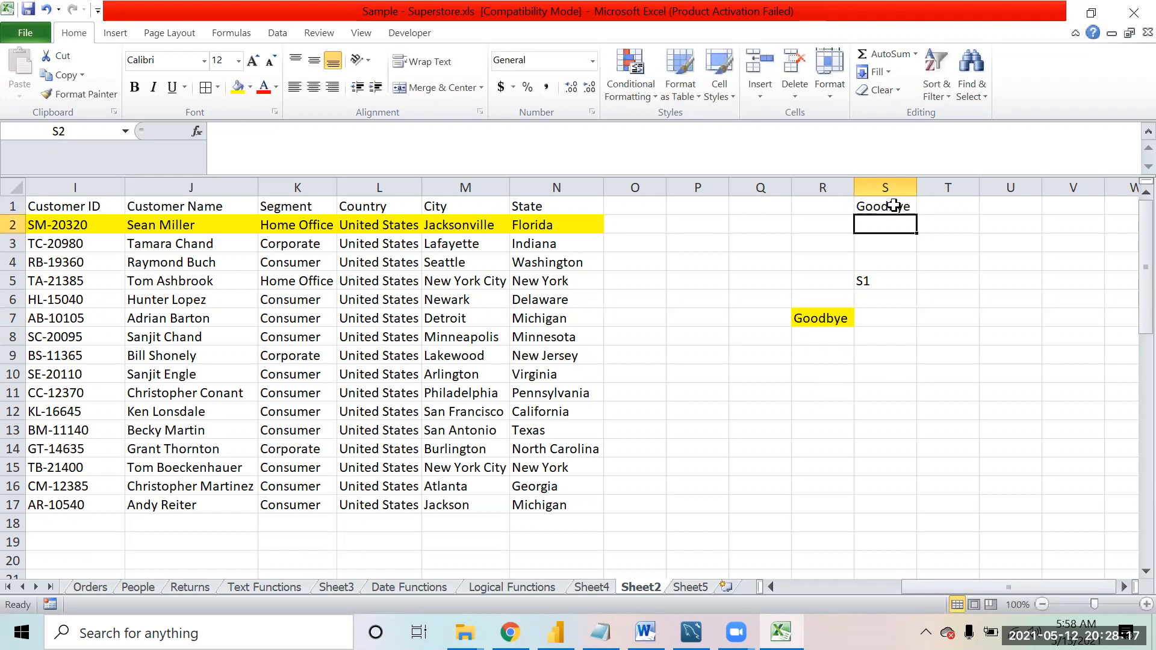
click(822, 314)
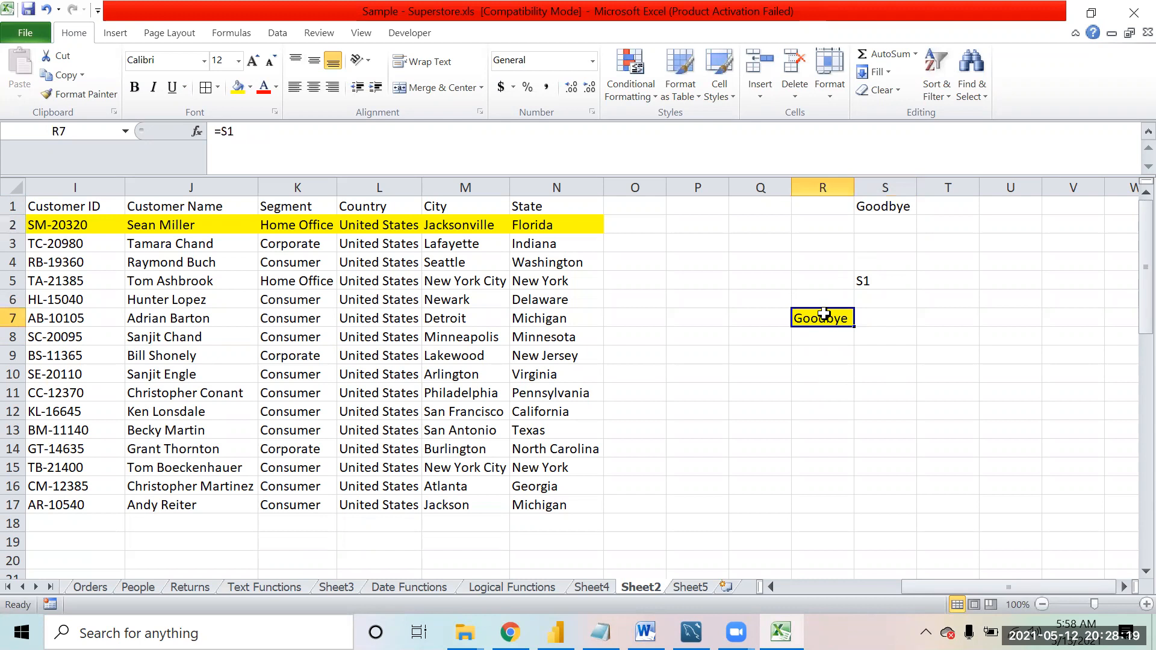
click(890, 208)
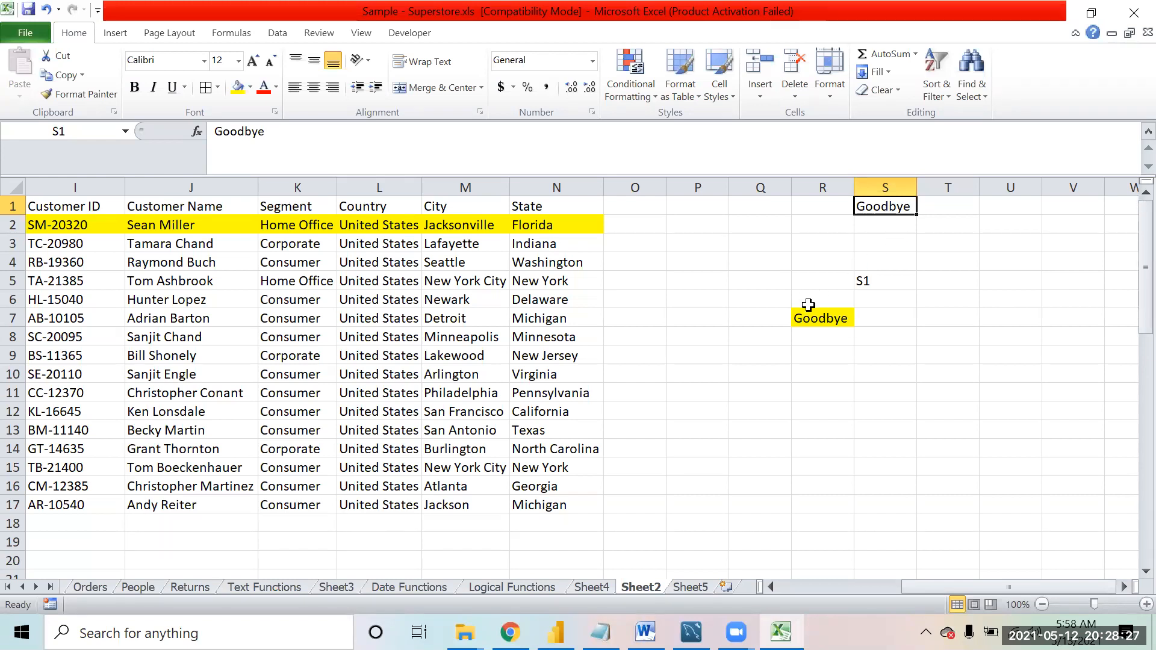
- Select cells R7 and S1 alternately to compare the direct reference formula with its source text
click(822, 320)
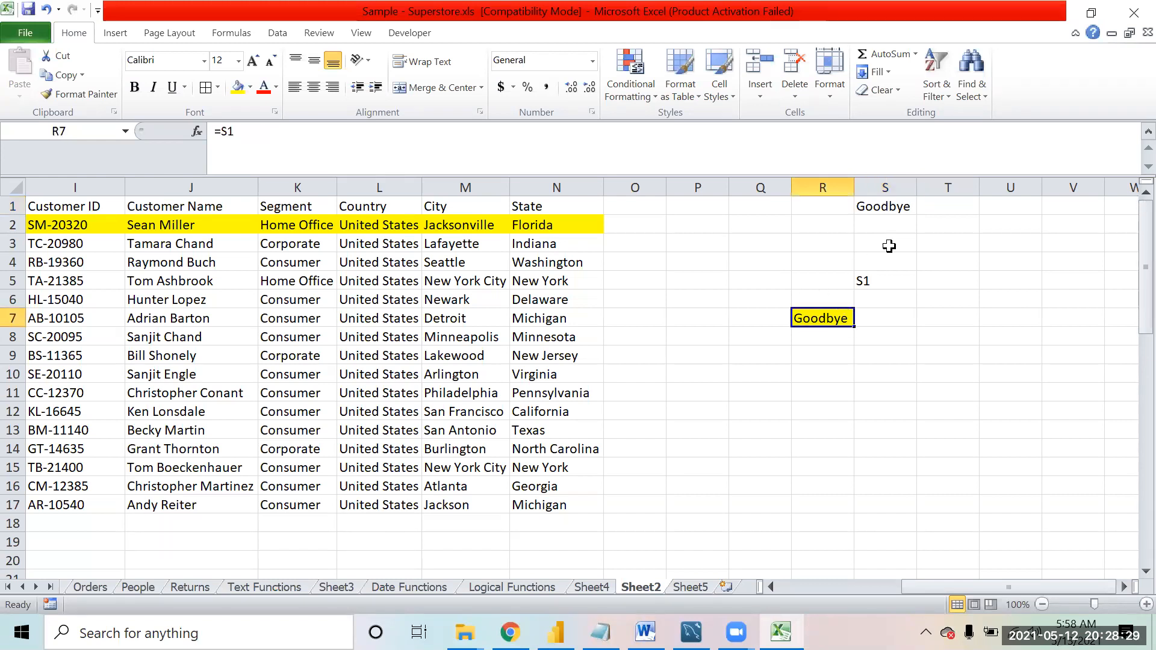
click(891, 215)
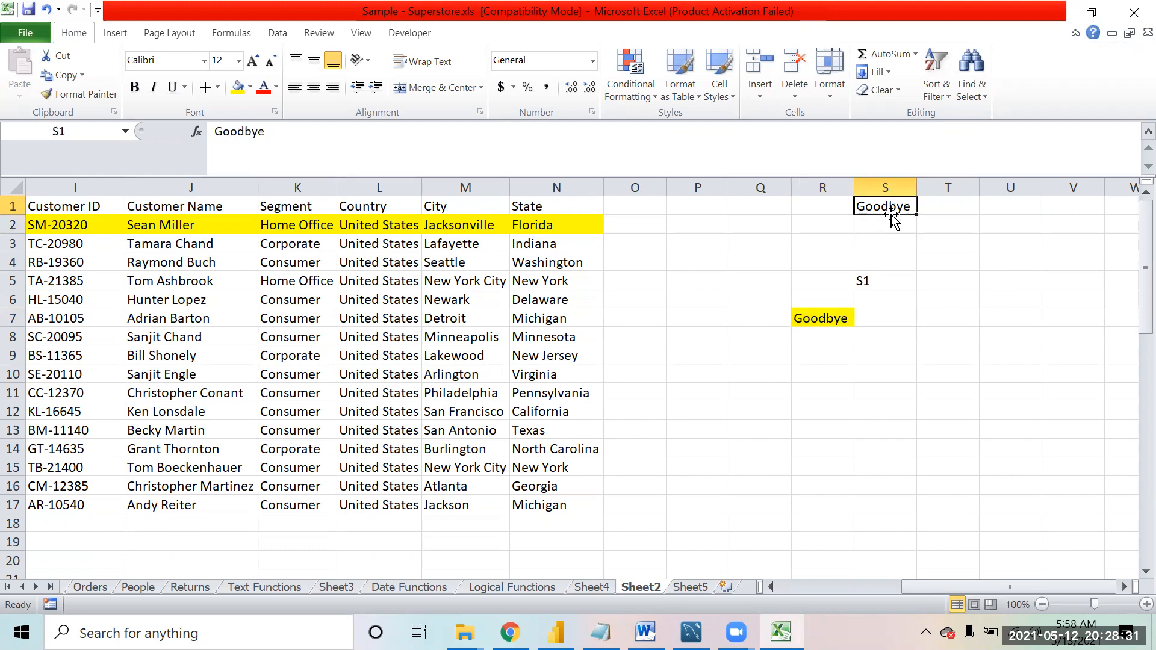
click(833, 323)
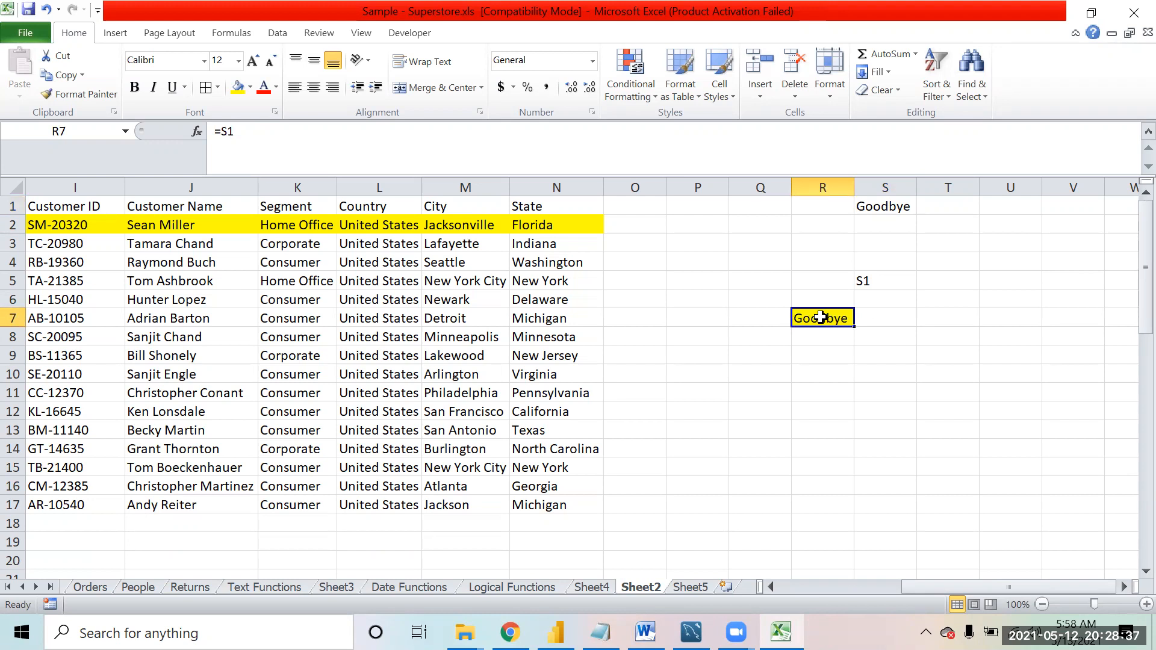
click(884, 208)
click(825, 332)
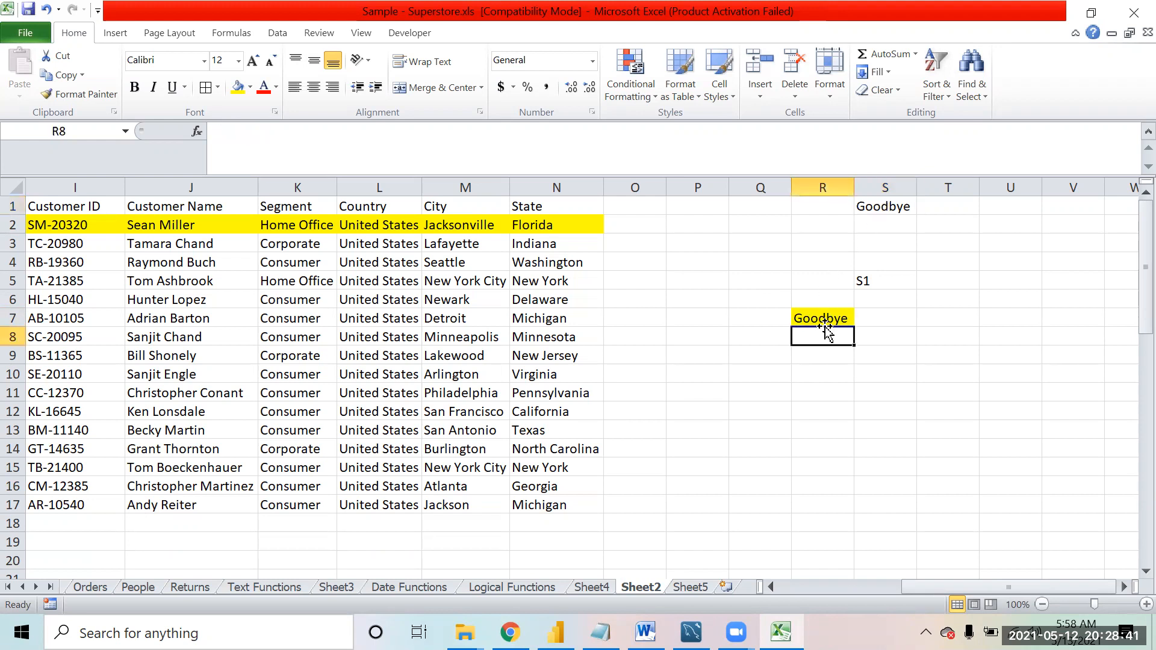
click(825, 326)
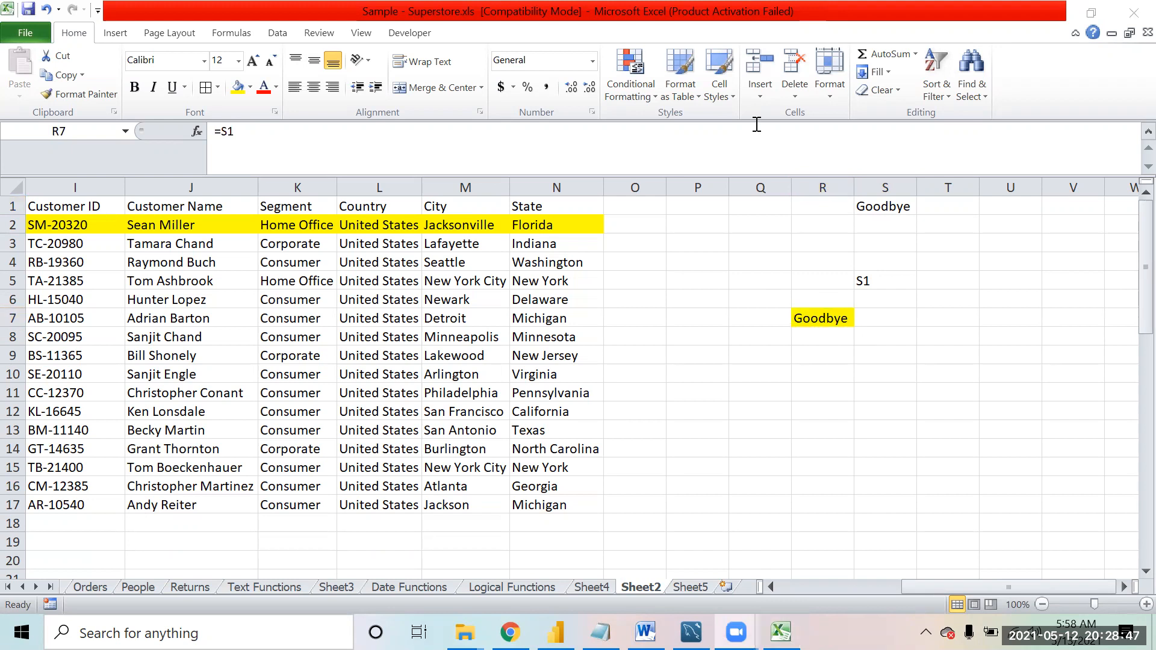
- Circle the reference text in S5 and sketch temporary arrows linking cells R7, S5 and S1, erasing the first set of marks
mouse_move(857, 263)
mouse_down()
mouse_move(890, 270)
mouse_move(875, 266)
mouse_up()
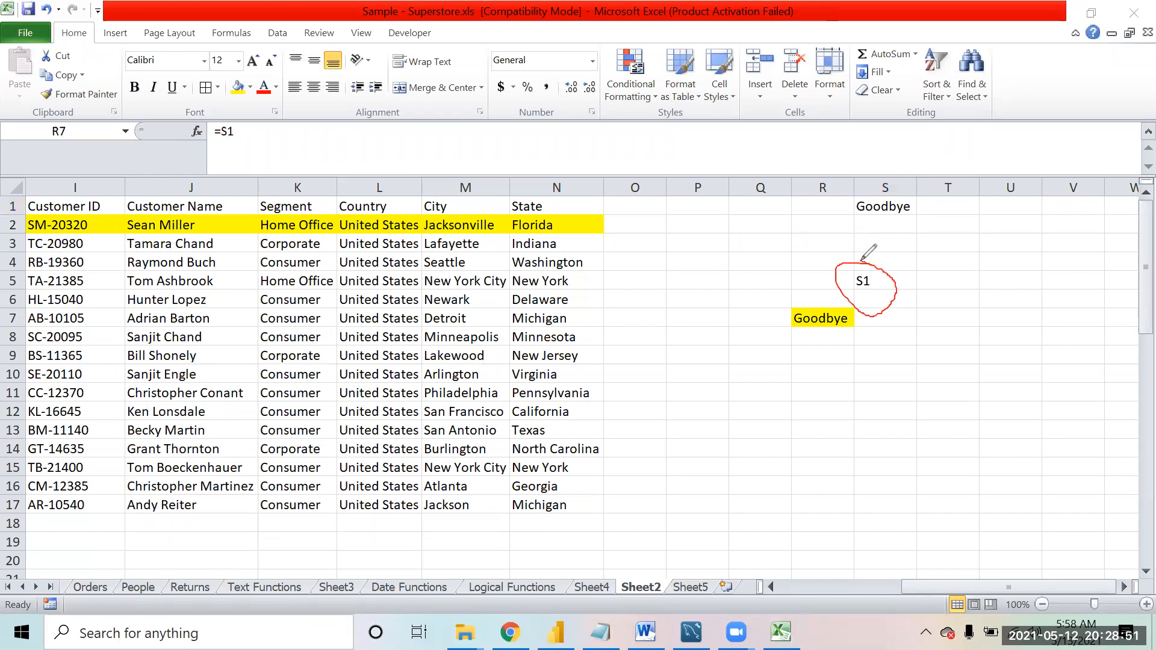
mouse_move(834, 275)
mouse_down()
mouse_move(808, 291)
mouse_move(828, 287)
mouse_up()
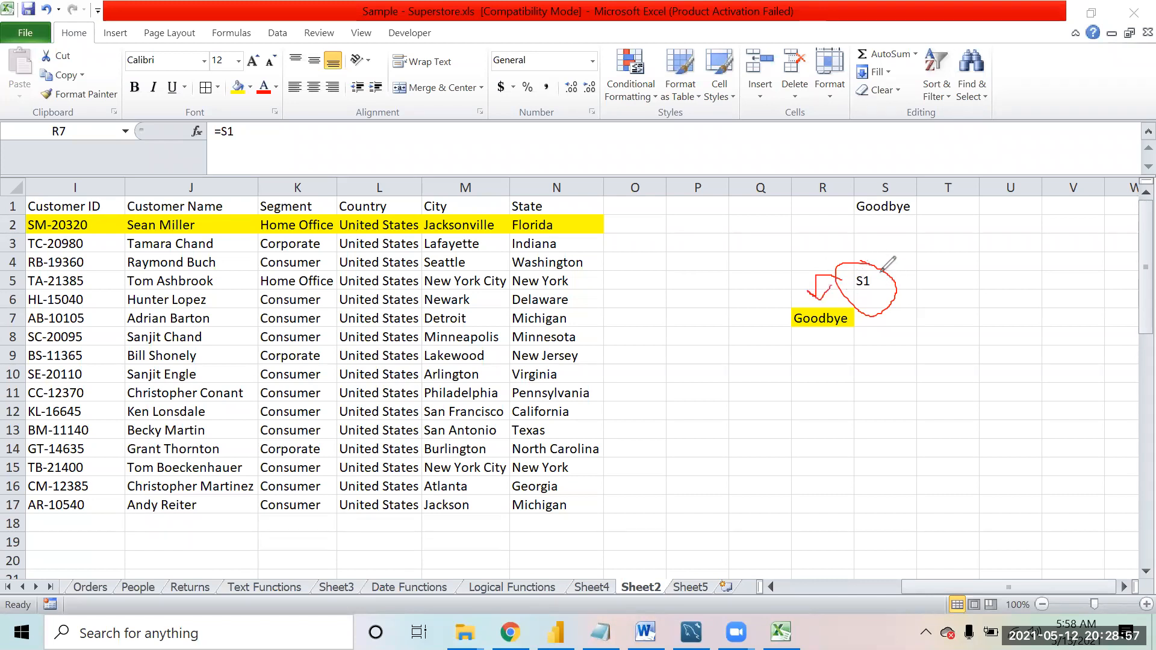
mouse_move(902, 272)
mouse_down()
mouse_move(940, 244)
mouse_move(933, 212)
mouse_move(915, 215)
mouse_move(919, 238)
mouse_up()
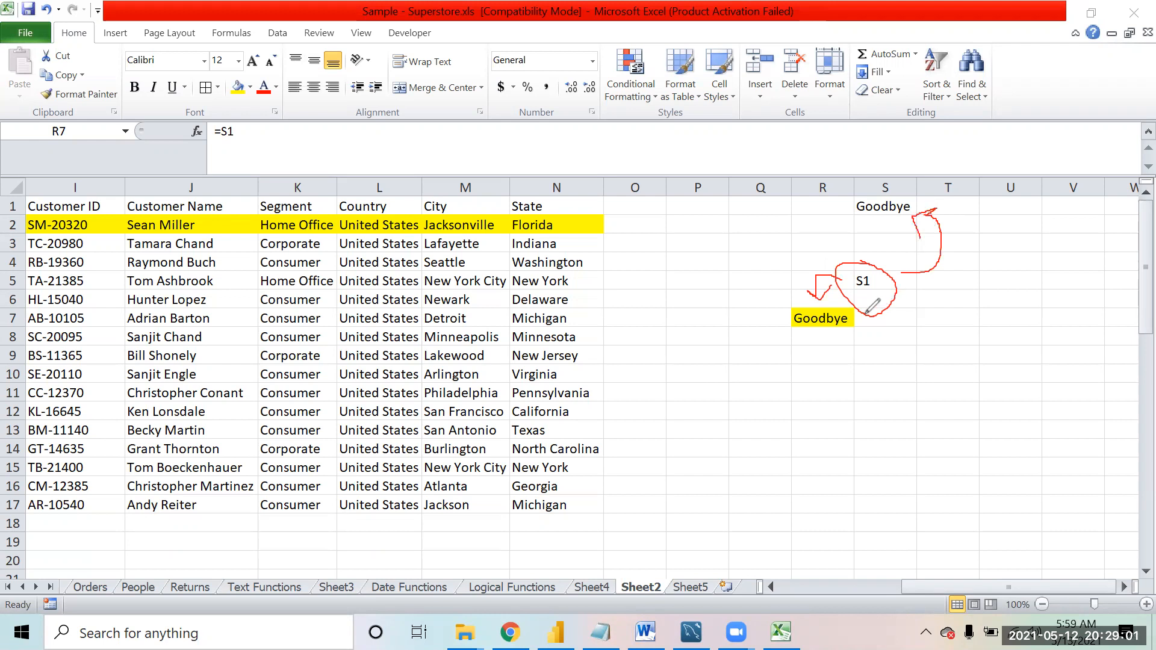
mouse_move(849, 340)
mouse_down()
mouse_move(896, 396)
mouse_move(903, 290)
mouse_move(896, 307)
mouse_move(909, 295)
mouse_move(899, 296)
mouse_up()
mouse_move(863, 251)
mouse_down()
mouse_move(877, 269)
mouse_move(880, 258)
mouse_move(854, 252)
mouse_move(874, 257)
mouse_move(830, 199)
mouse_move(839, 182)
mouse_move(846, 208)
mouse_up()
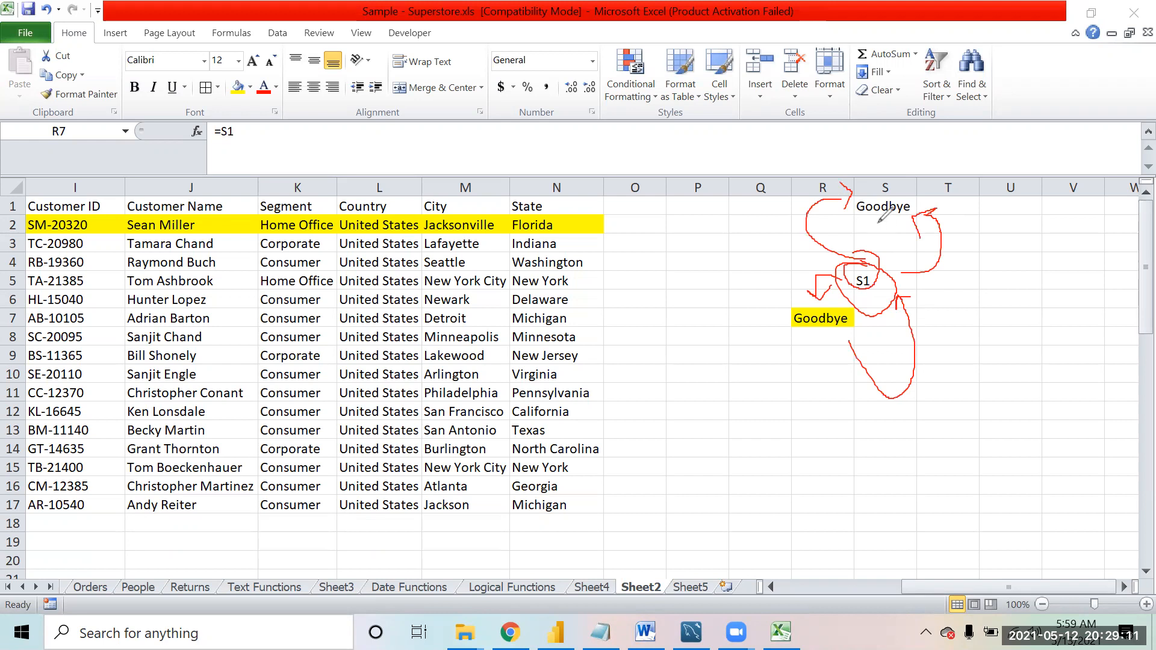
key(e)
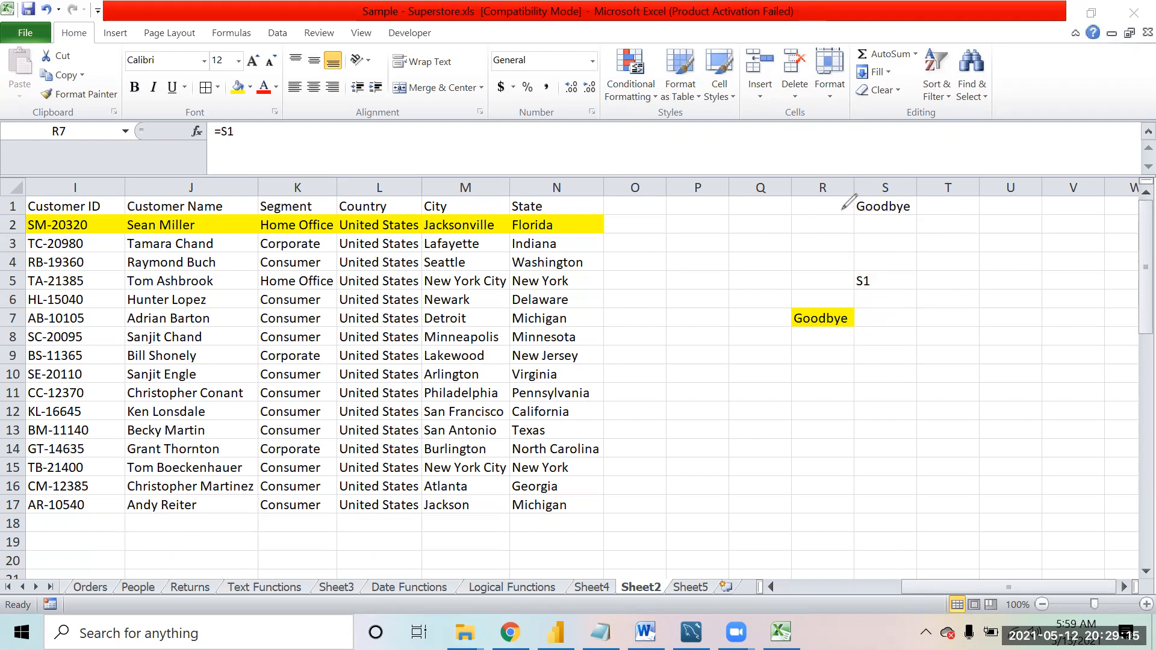
mouse_move(844, 208)
mouse_down()
mouse_move(823, 283)
mouse_move(841, 283)
mouse_up()
mouse_move(836, 328)
mouse_down()
mouse_move(867, 373)
mouse_move(905, 299)
mouse_move(860, 279)
mouse_move(918, 201)
mouse_move(901, 193)
mouse_move(776, 284)
mouse_move(790, 288)
mouse_move(806, 261)
mouse_up()
- Check which cell the formula in R7 references, and start a formula in cell S11 with =in
key(F2)
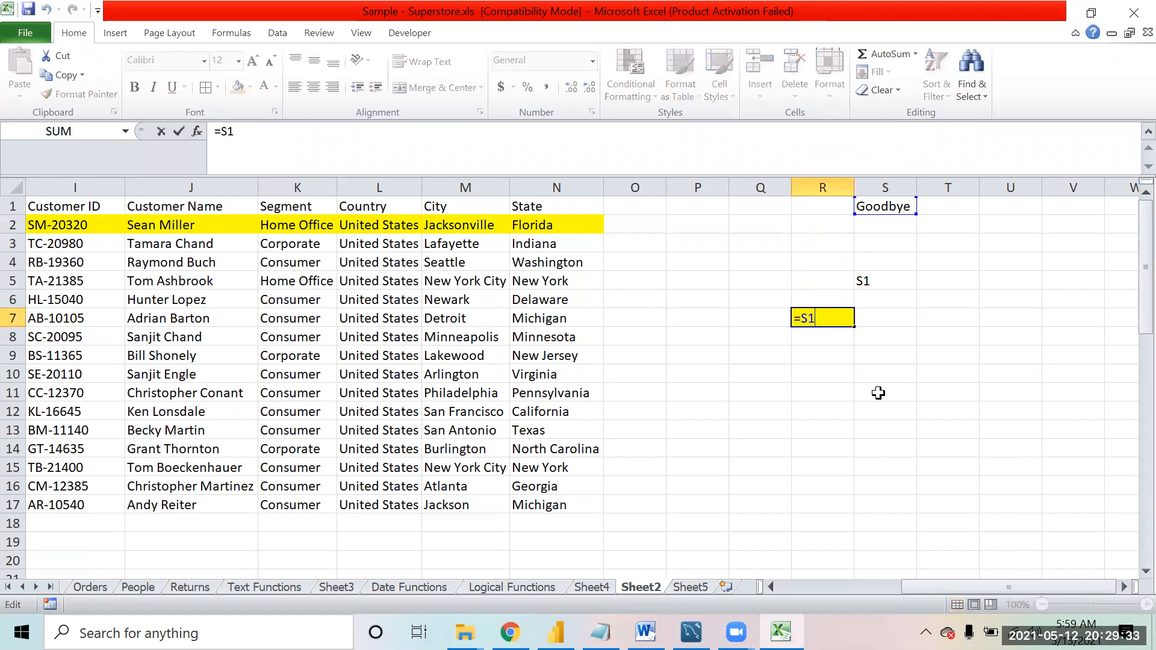
click(878, 392)
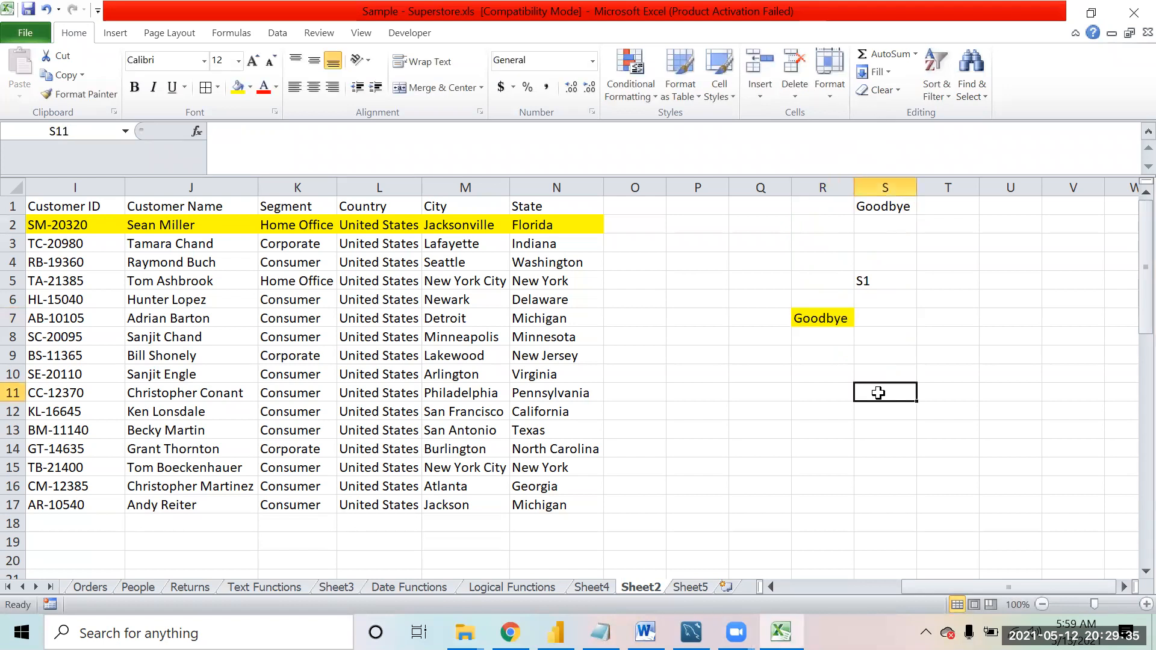
text(=in)
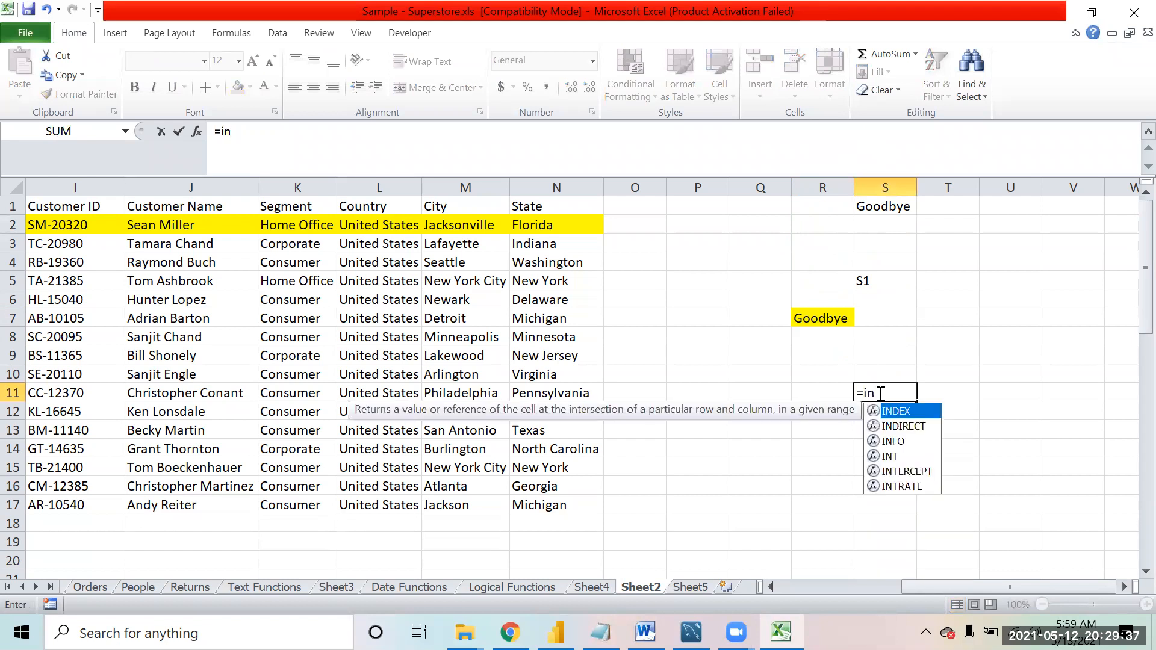
- Replace the formula in the yellow cell R7 with =INDIRECT(S5)
key(Up)
key(Up)
key(Up)
key(Up)
key(Left)
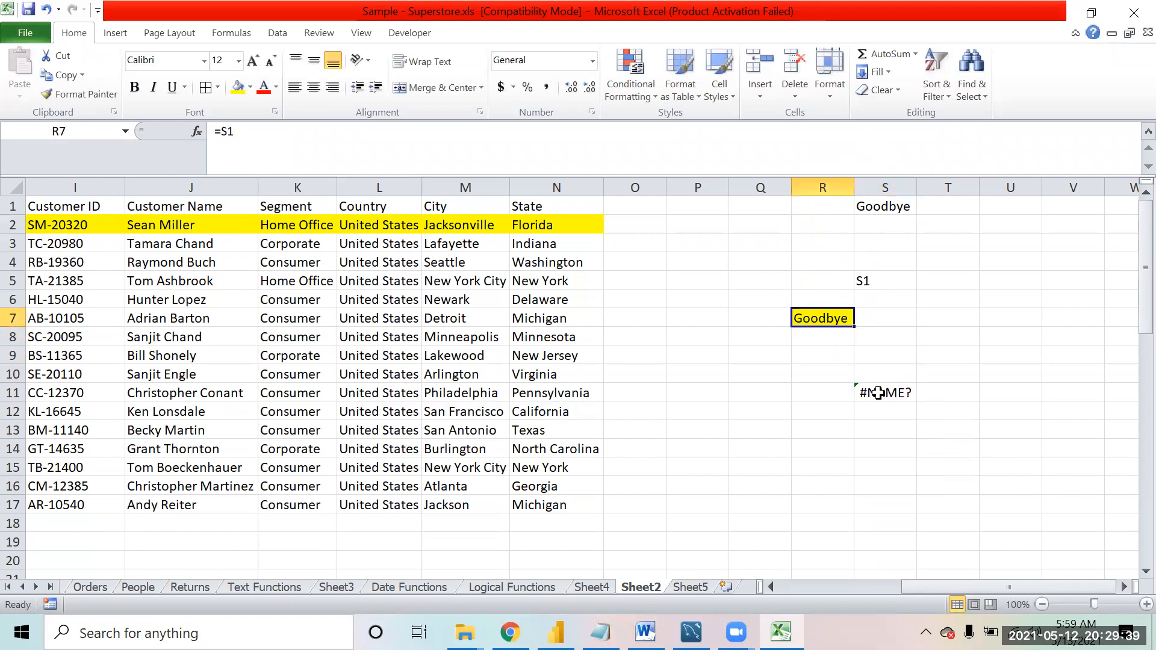
text(=indi)
key(Tab)
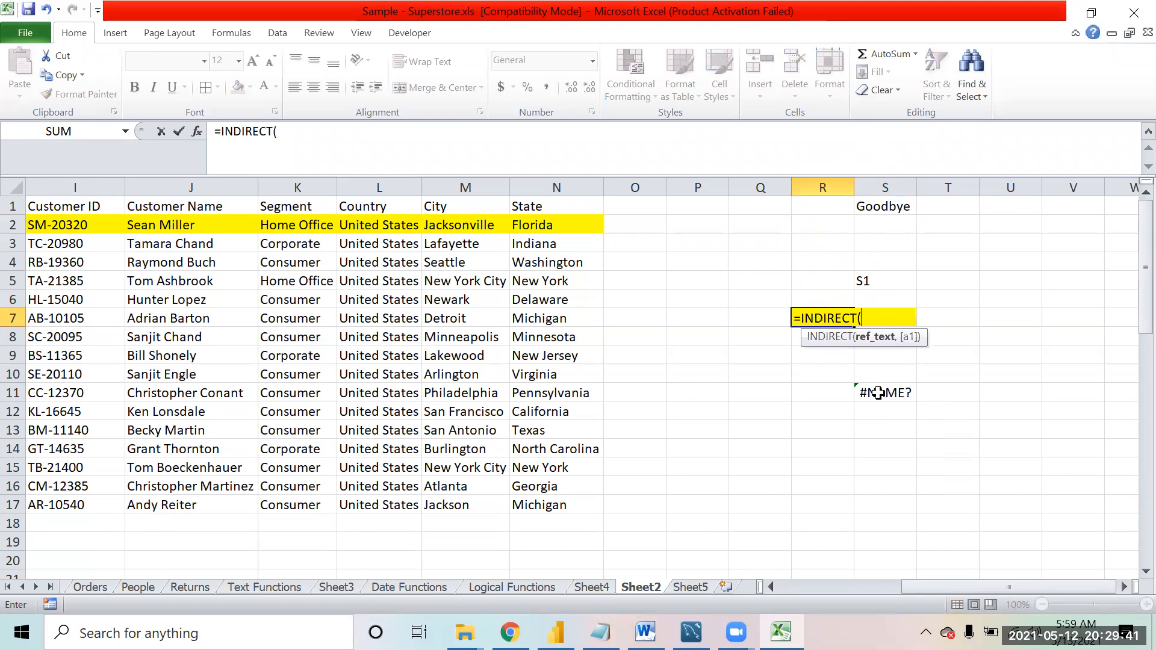
click(873, 281)
text())
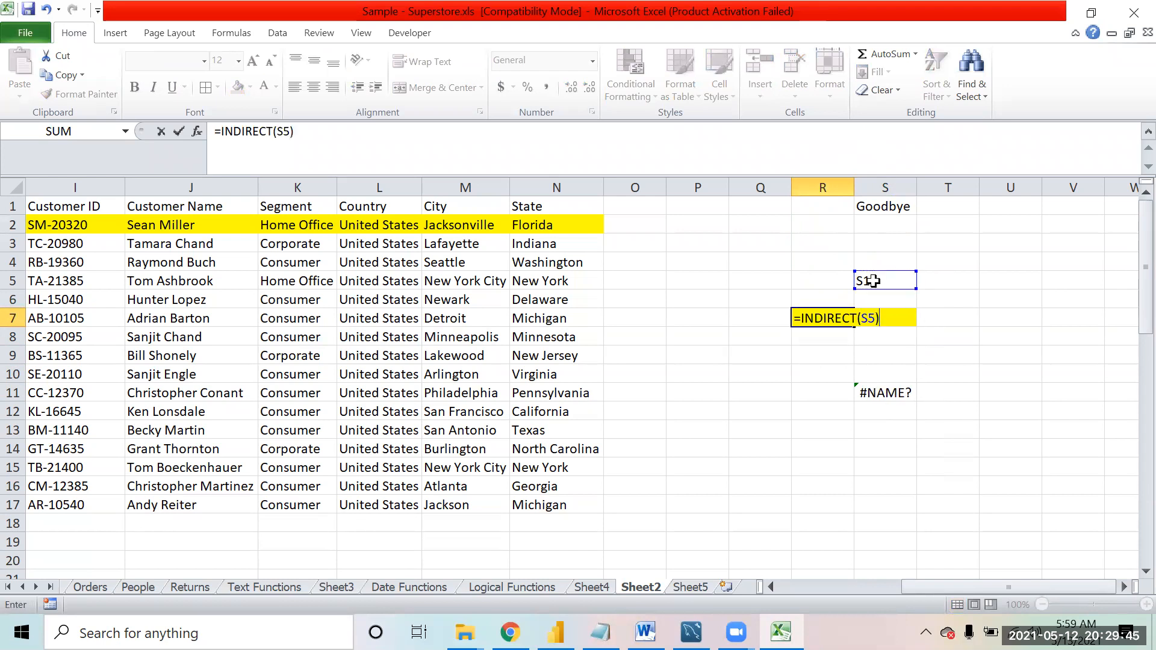
key(Return)
key(Up)
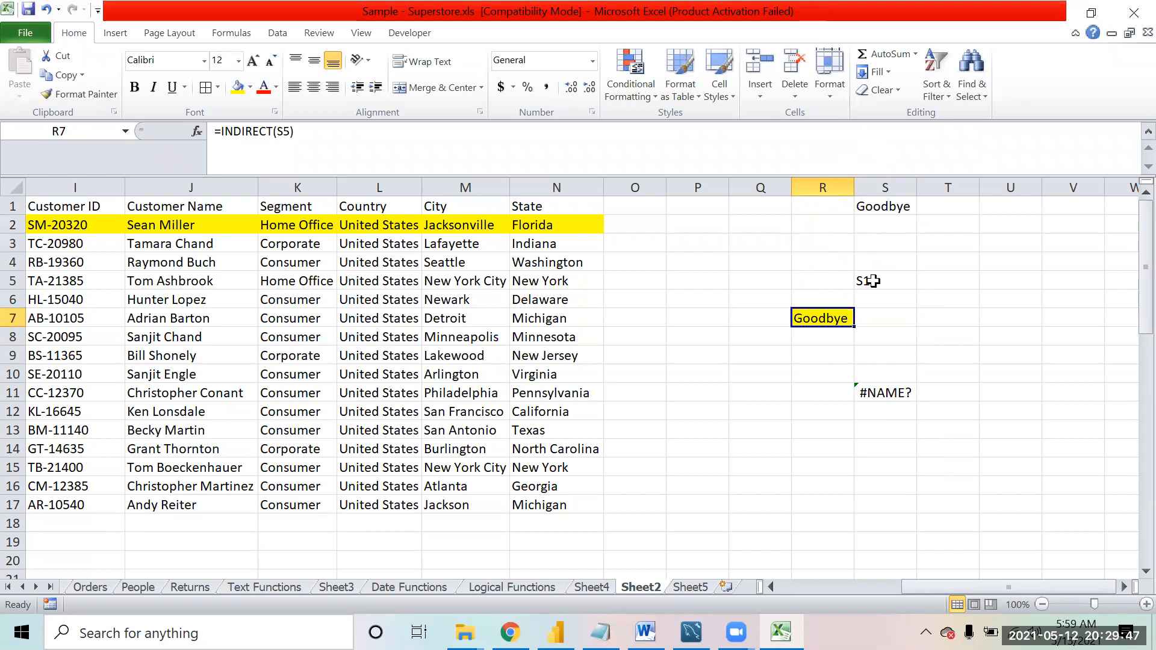
- Replace the text in cell S1 with Hello and check the INDIRECT formula in R7 against it
click(899, 199)
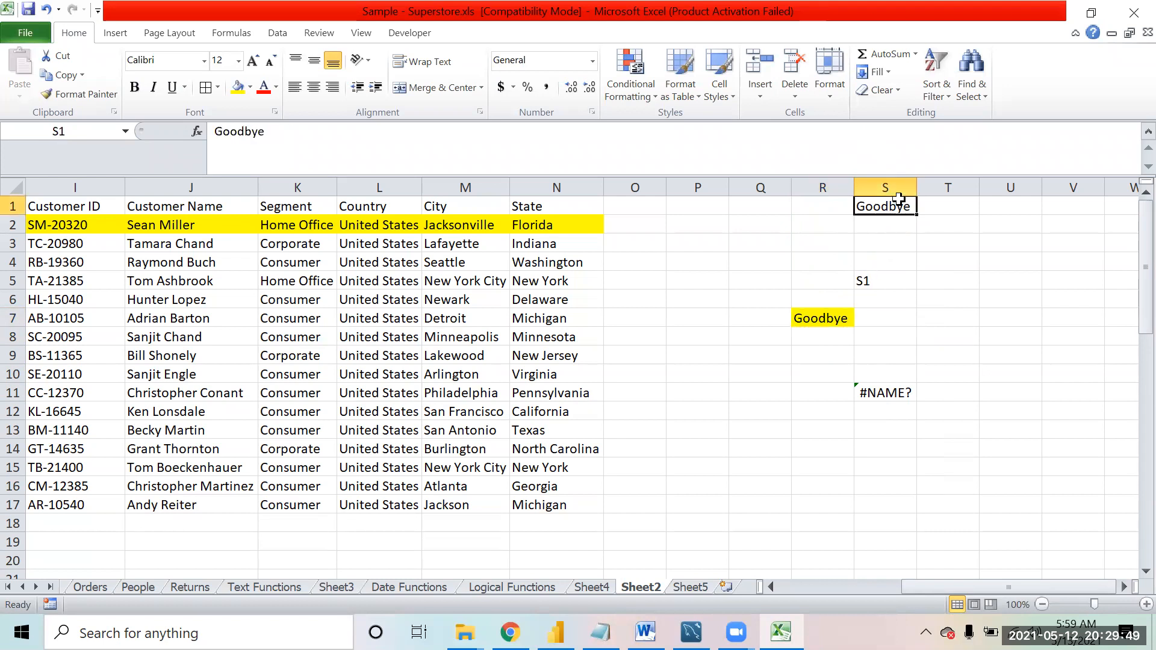
text(Hello)
key(Return)
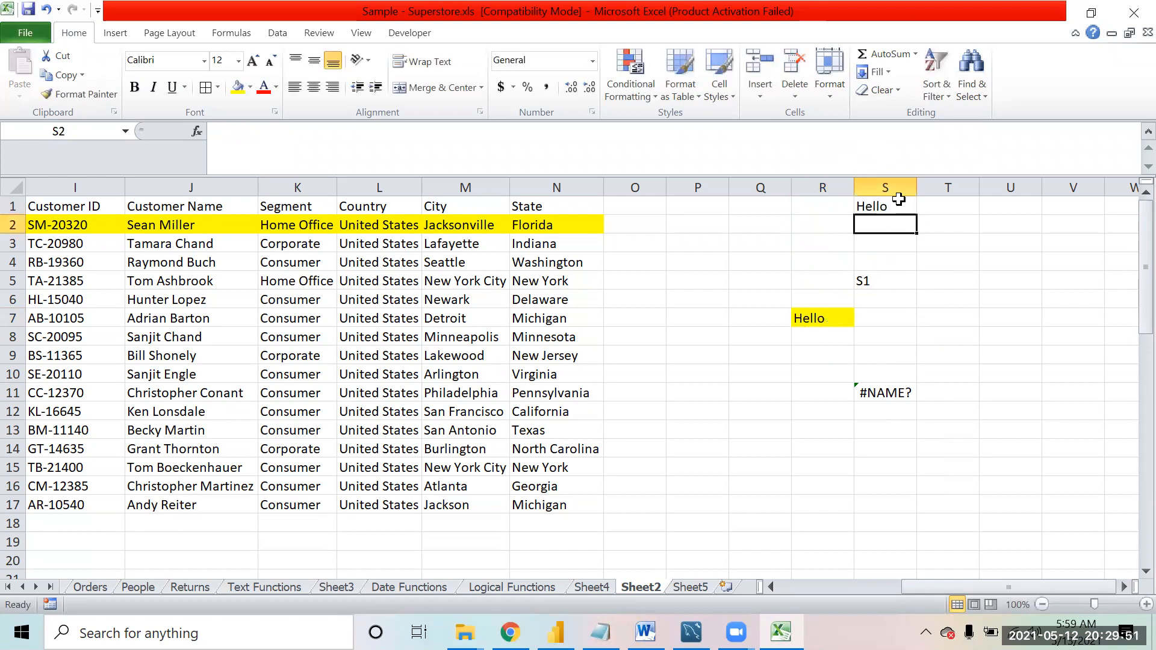
click(838, 316)
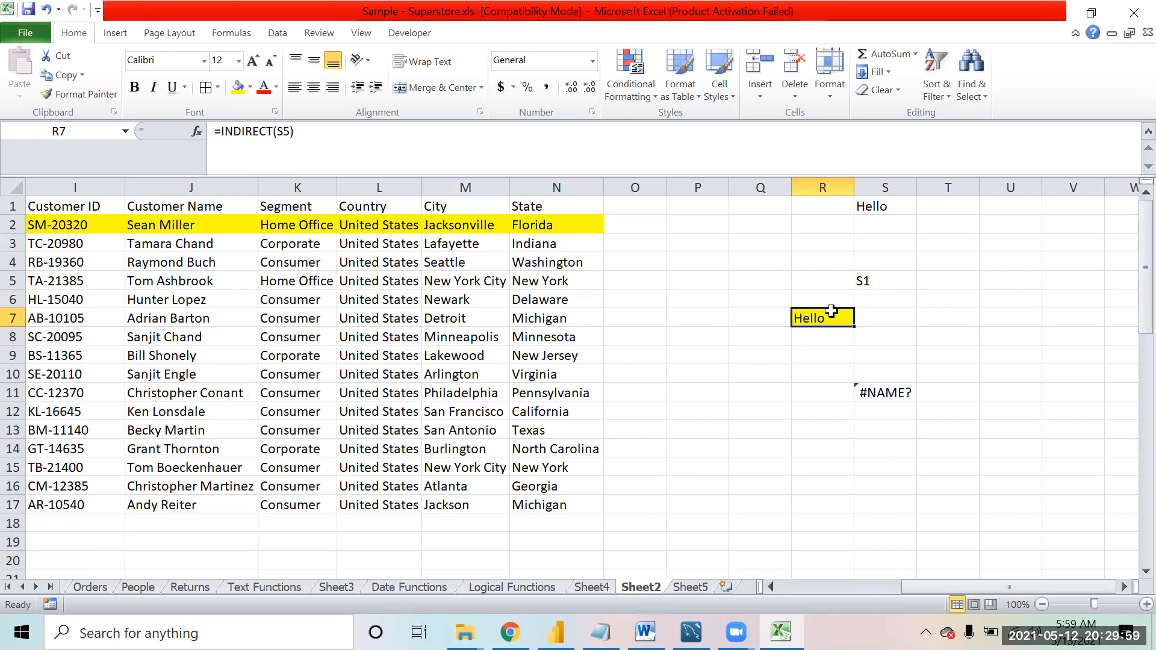
- Select cells S5 and S1 alternately to trace the reference text to the cell it names
click(889, 278)
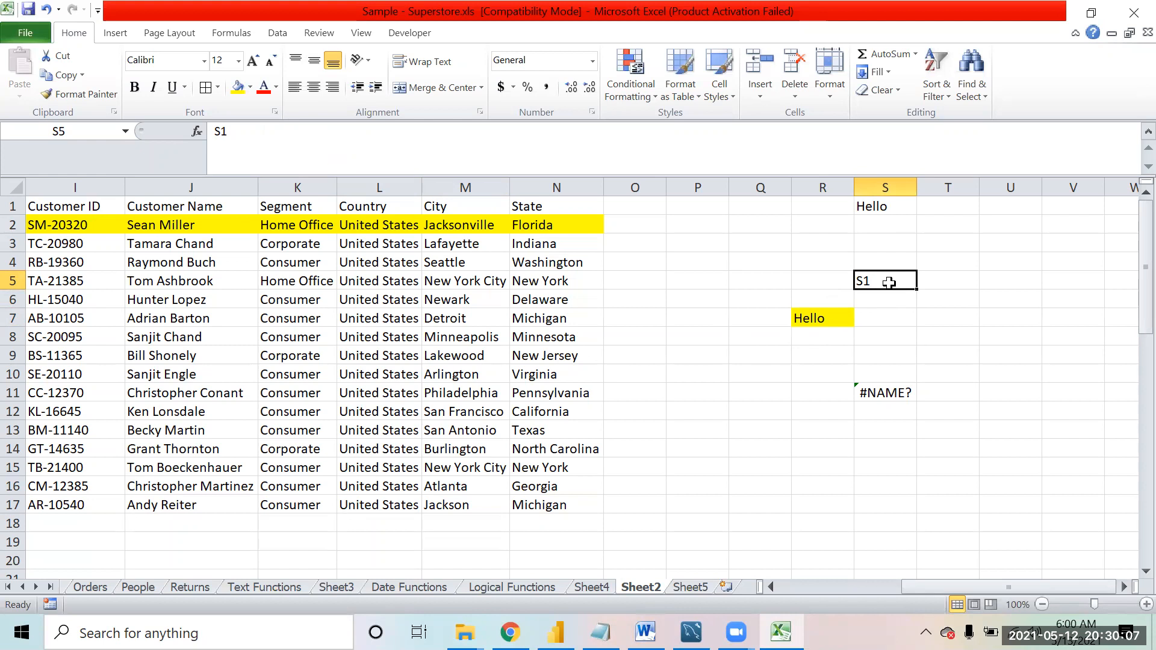
click(883, 205)
click(867, 281)
click(887, 208)
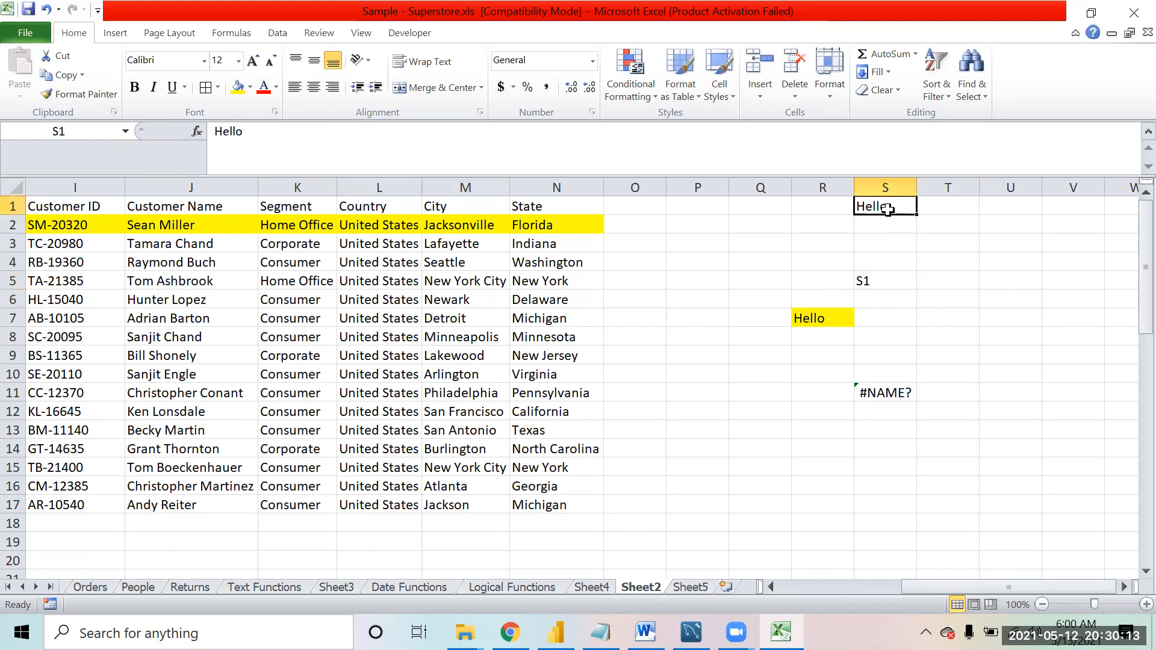
- Enter the text "I am T1" in cell T1
click(938, 209)
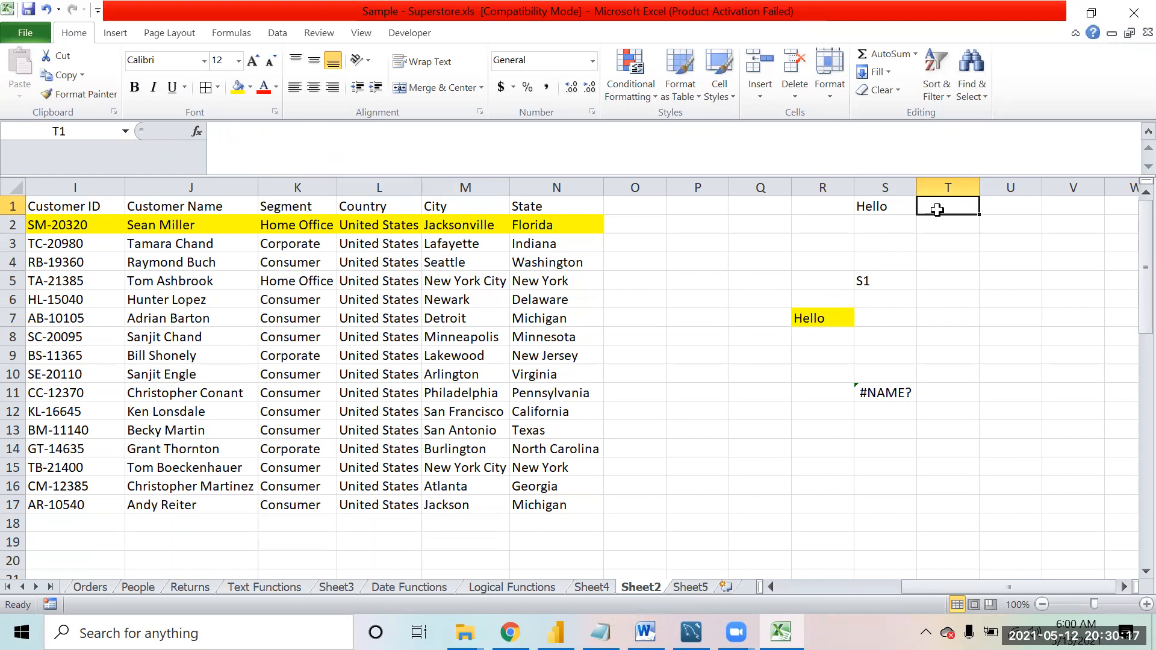
text(I am T1)
key(Return)
- Change the reference text in cell S5 to t1 and compare the INDIRECT result in R7 with cell T1
key(Down)
key(Down)
key(Down)
key(Left)
text(t1)
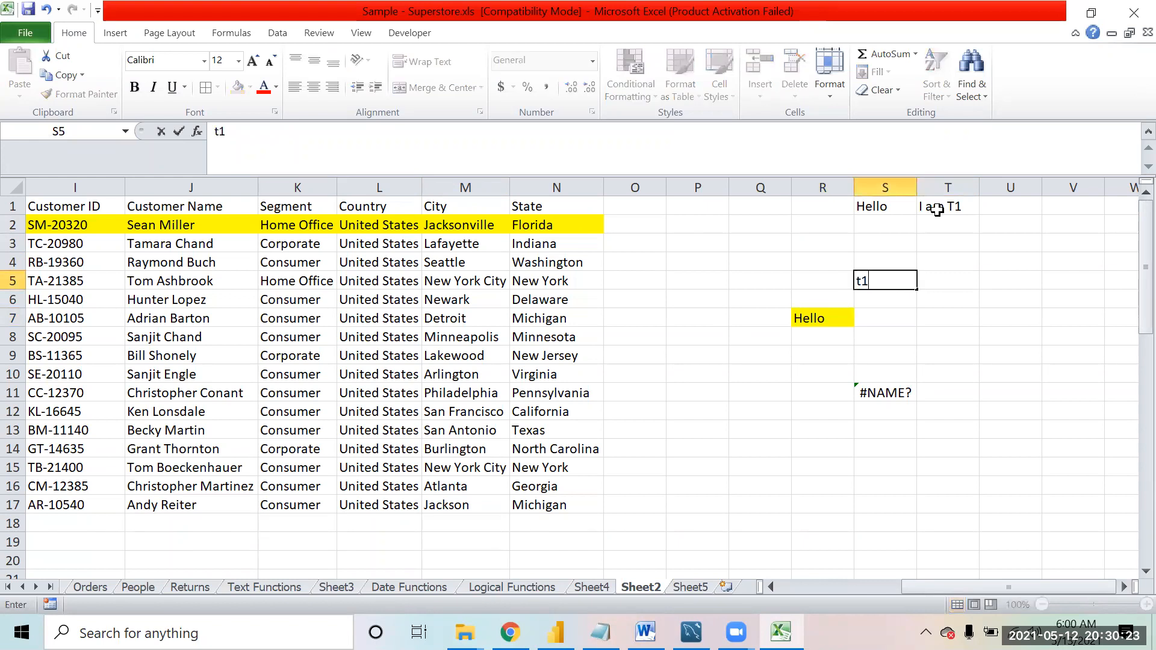
key(Return)
key(Down)
key(Left)
click(867, 282)
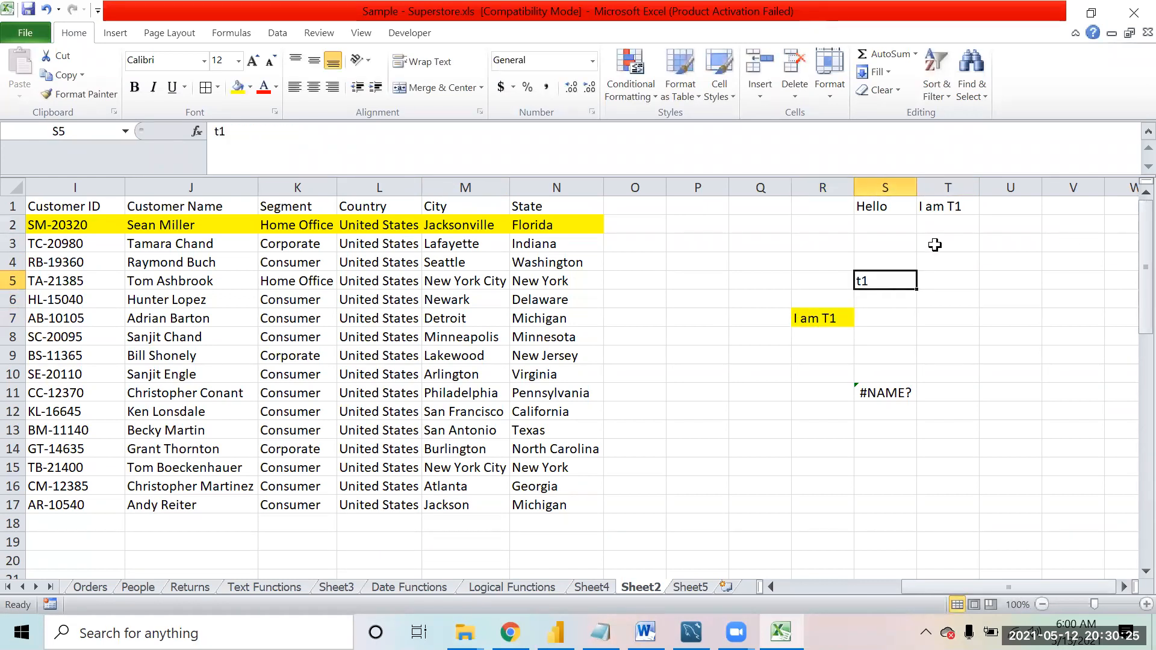
click(956, 208)
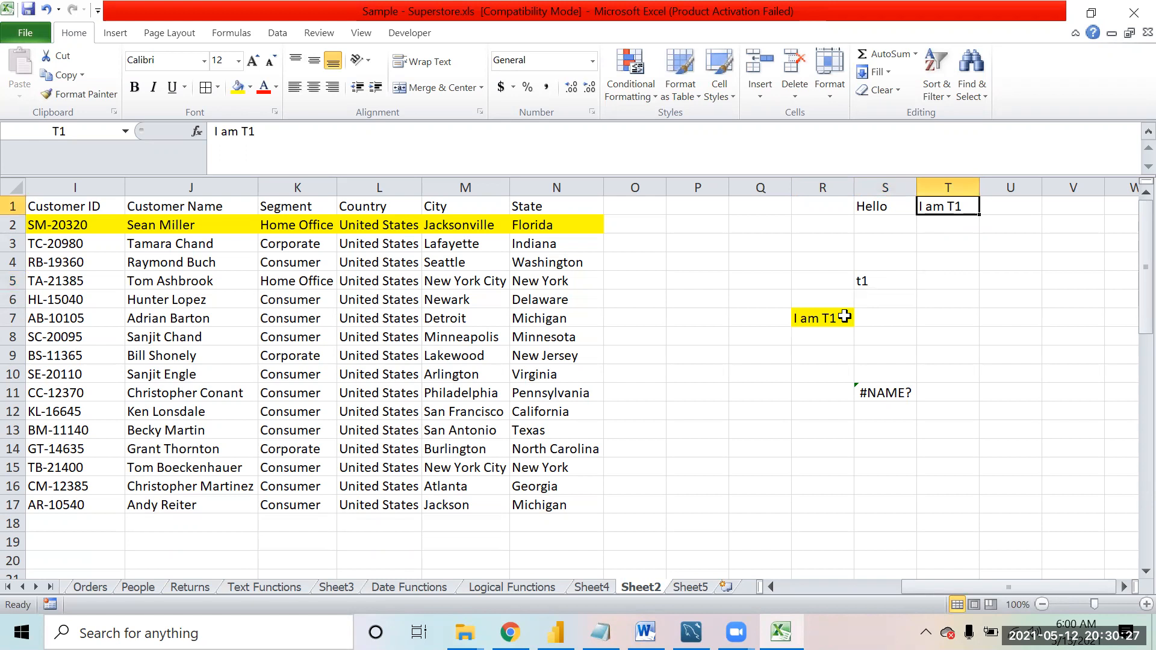
- Set the reference text in cell S5 to s1
click(884, 284)
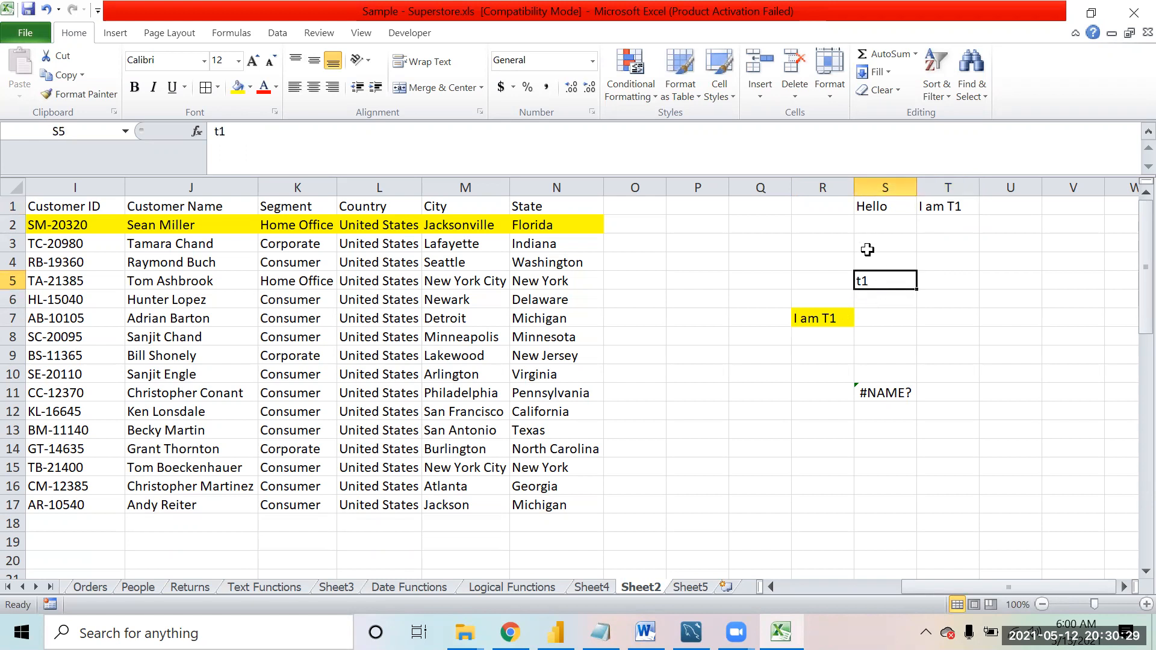
text(s1)
key(Return)
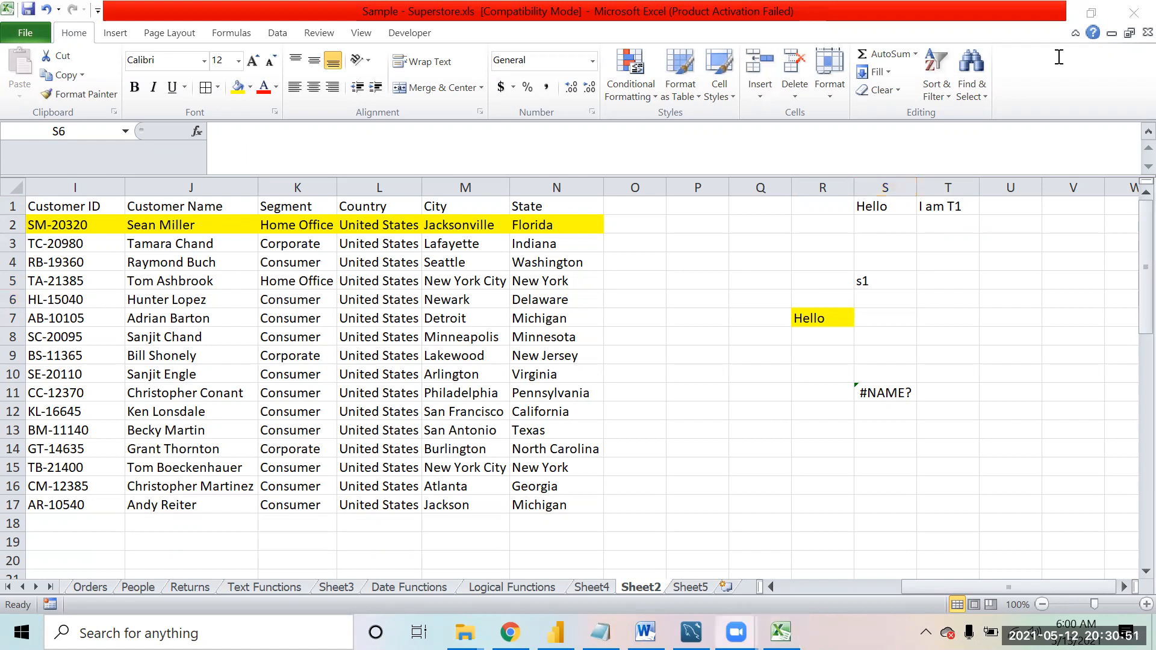
- Browse the options in the Type dropdown in cell N46 of the Dependent Dropdowns section and choose Fruits
key(Down)
key(Down)
key(Down)
key(Down)
key(Down)
key(Down)
key(Down)
key(Down)
key(Down)
key(Down)
key(Down)
key(Down)
key(Down)
key(Down)
key(Down)
key(Down)
key(Down)
key(Down)
key(Down)
key(Down)
key(Left)
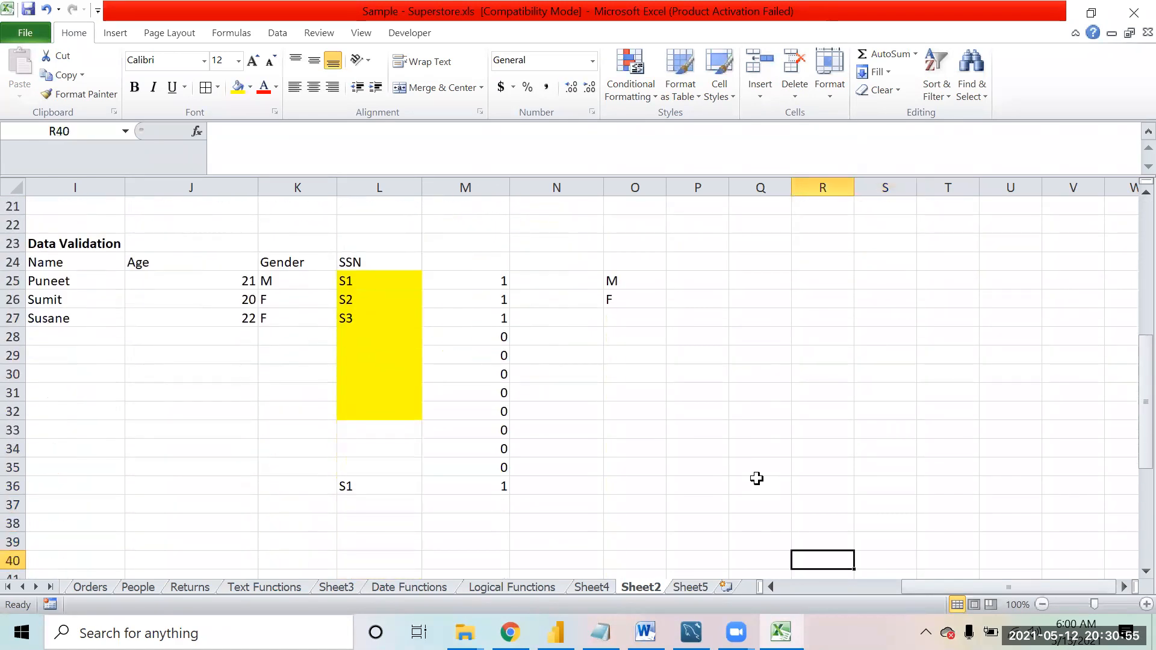
key(Down)
key(Down)
key(Down)
key(Down)
key(Down)
key(Down)
key(Down)
key(Down)
key(Down)
key(Down)
key(Down)
key(Down)
key(Down)
key(Down)
key(Down)
key(Left)
key(Down)
key(Up)
key(Up)
key(Up)
key(Up)
key(Up)
key(Up)
key(Up)
key(Up)
key(Up)
key(Up)
key(Right)
key(Left)
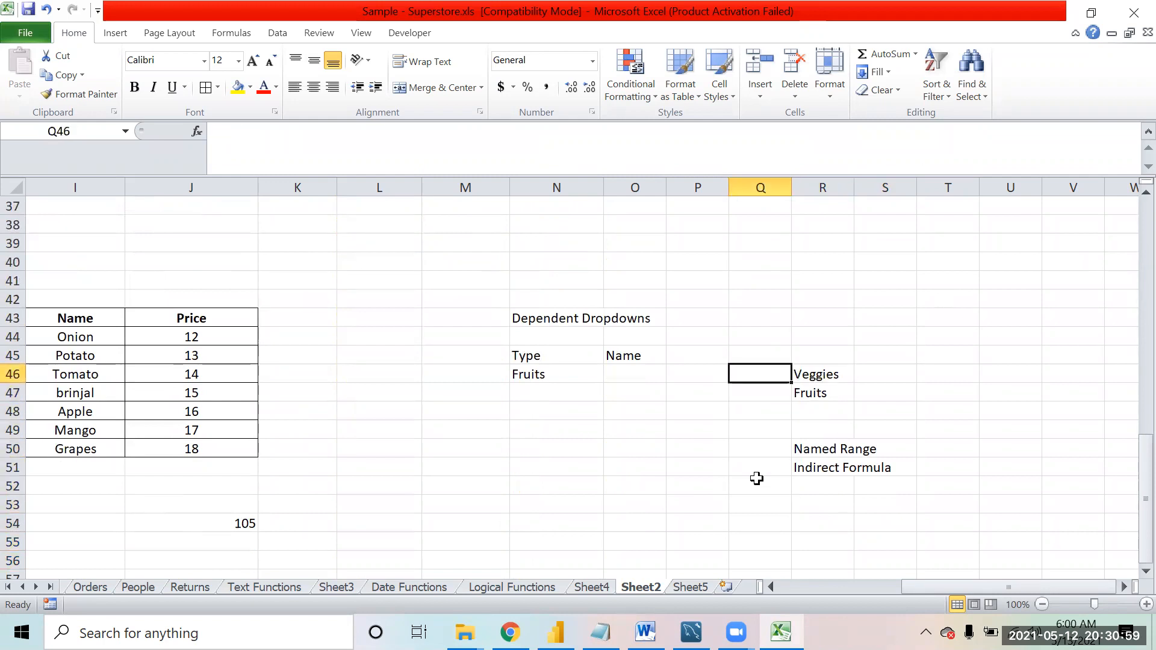
key(Left)
key(Left)
key(Left)
key(Left)
key(Right)
key(alt+Down)
key(Up)
key(Down)
key(Up)
key(Down)
key(Up)
key(Down)
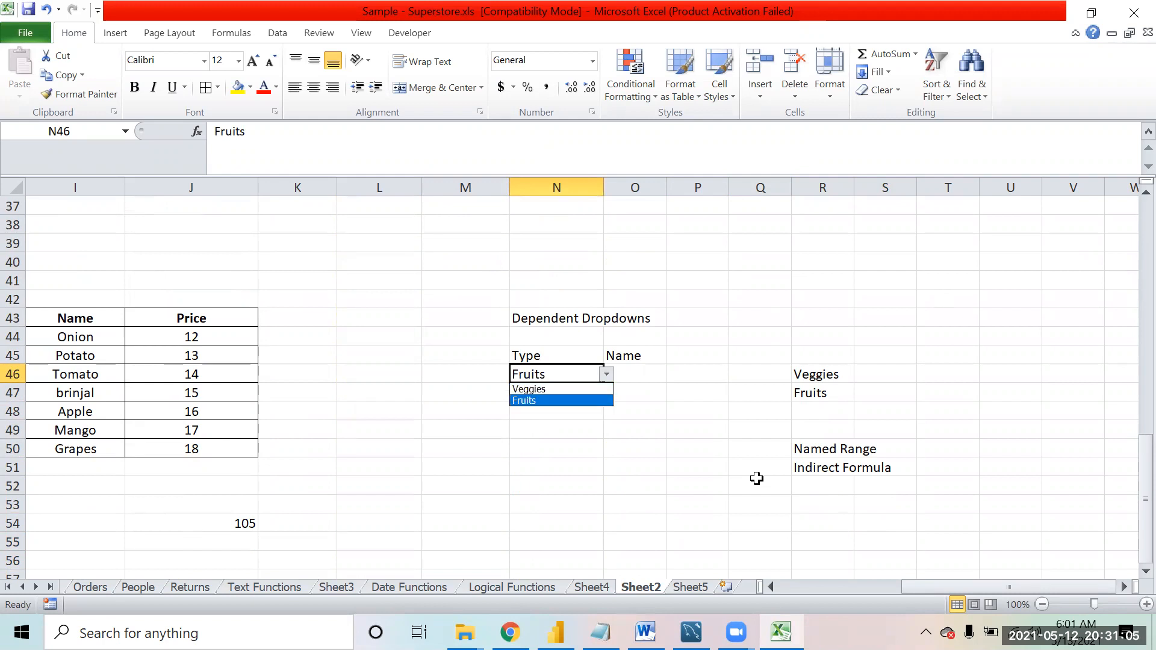
key(Return)
- Select the vegetable names in I44:I47 to check their named range, and return to the Type cell N46
key(Left)
key(Left)
key(Right)
key(Right)
key(Left)
key(Left)
key(Left)
key(Left)
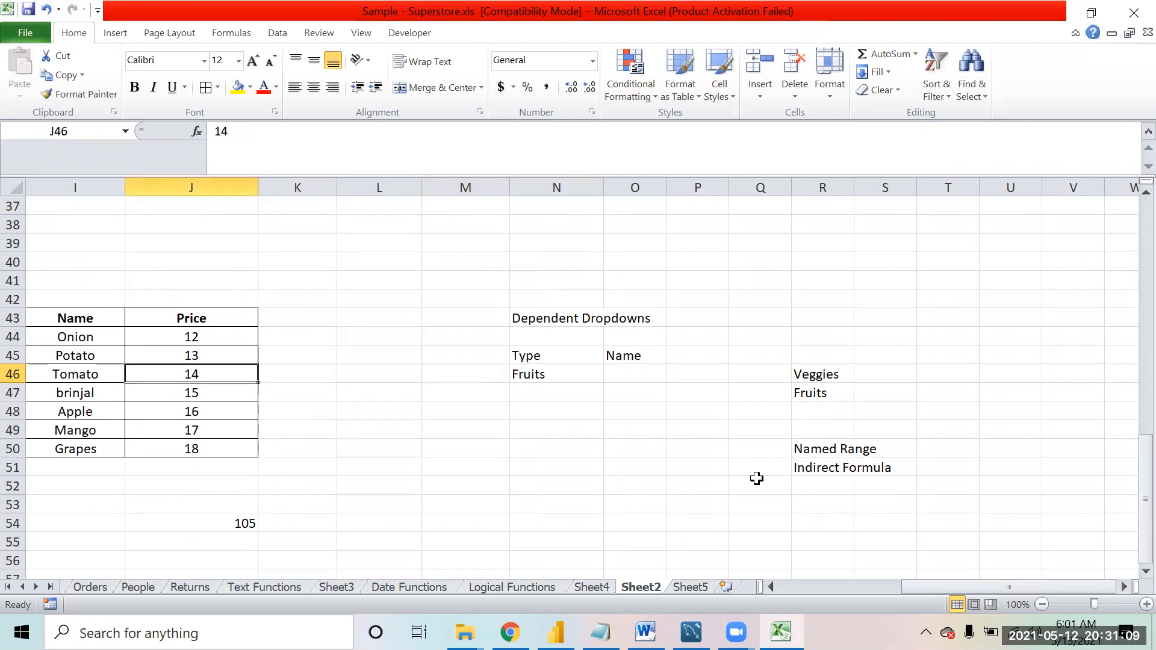
key(Left)
key(Left)
key(Left)
key(Right)
key(Right)
key(Right)
key(Up)
key(Left)
key(Up)
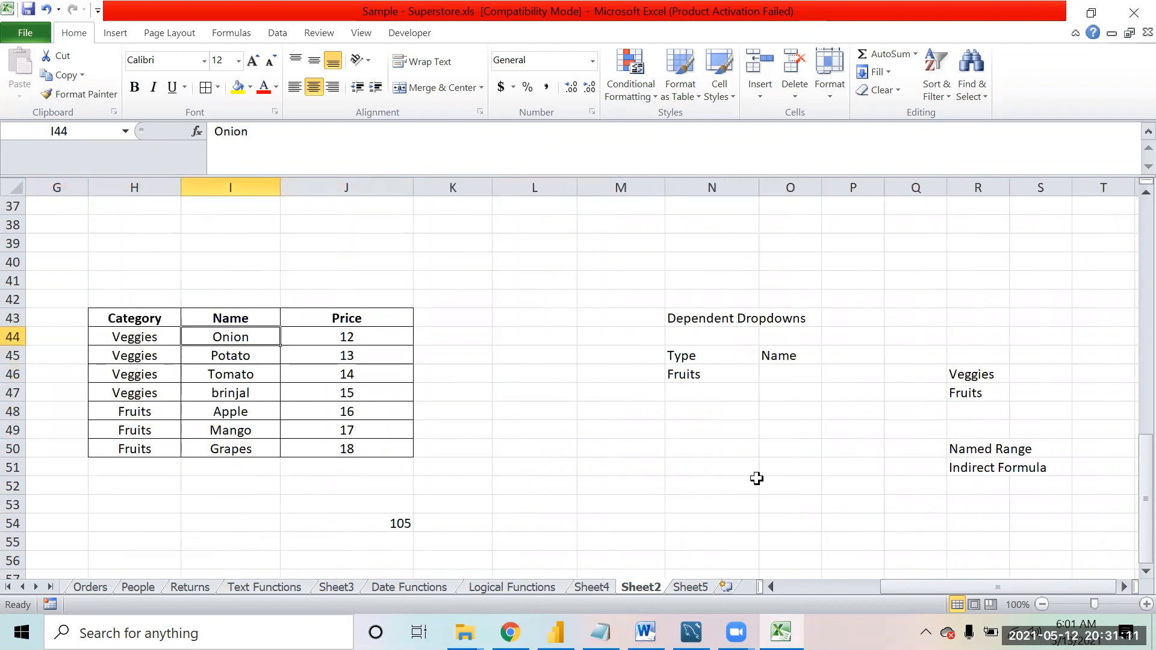
key(shift+Down)
key(shift+Down)
key(shift+Down)
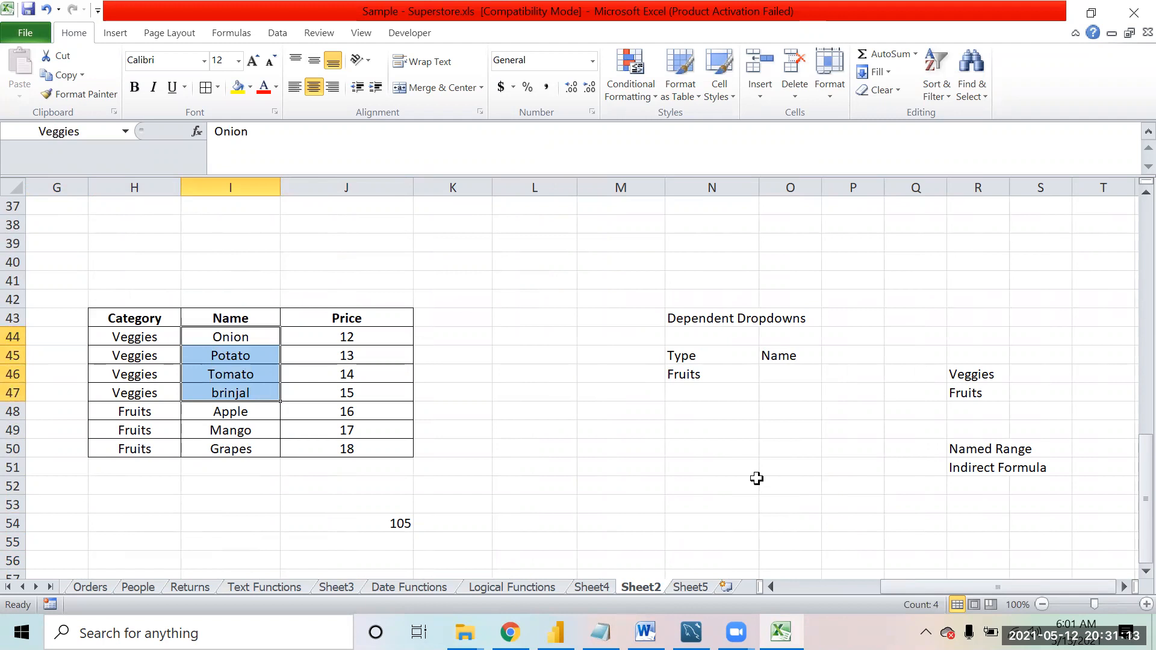
click(698, 373)
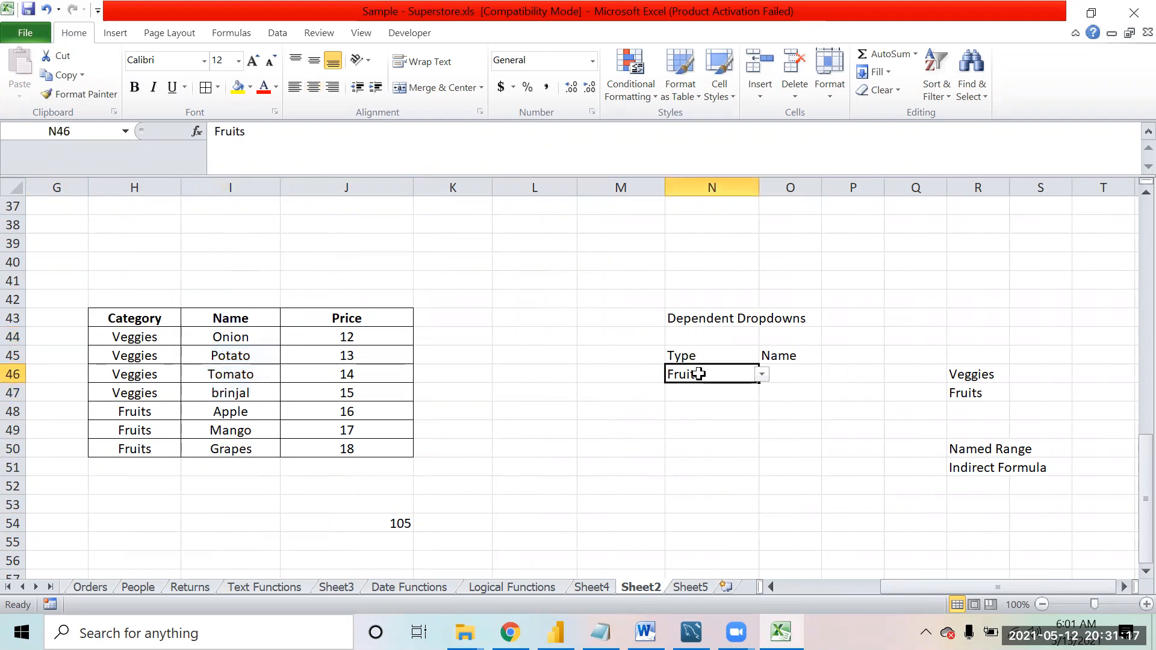
- Choose Veggies as the Type in N46 and check the vegetable names in I44:I47 and fruit names in I48:I50
click(762, 375)
click(730, 390)
drag(236, 337, 235, 402)
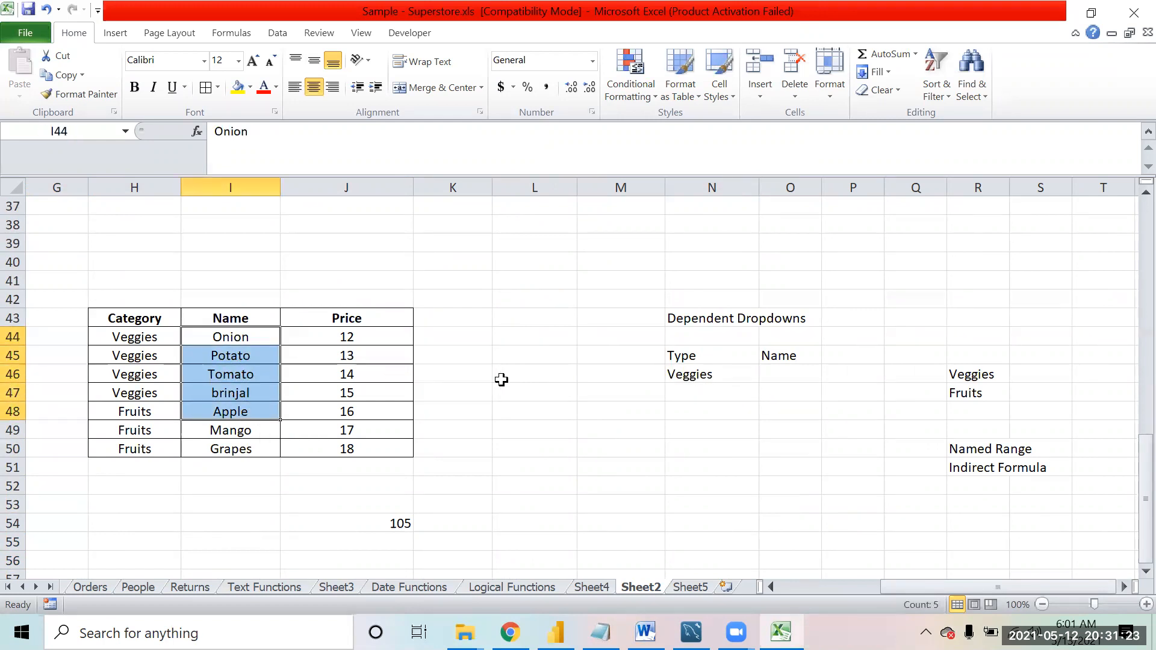
key(shift+Up)
click(698, 370)
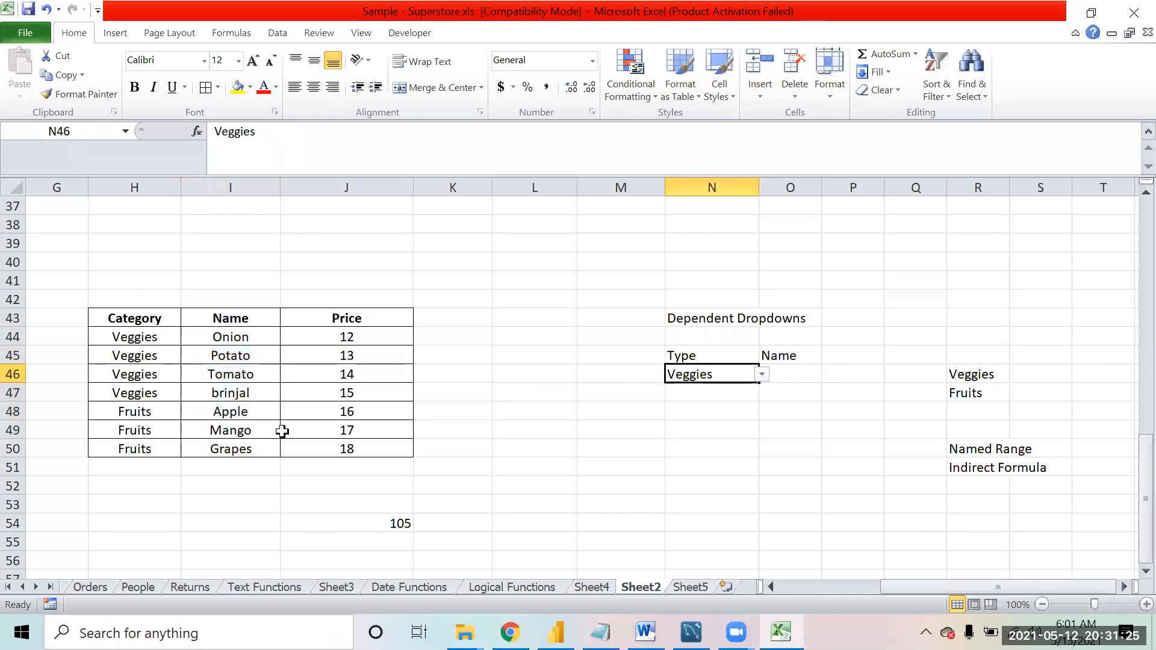
drag(245, 418, 243, 475)
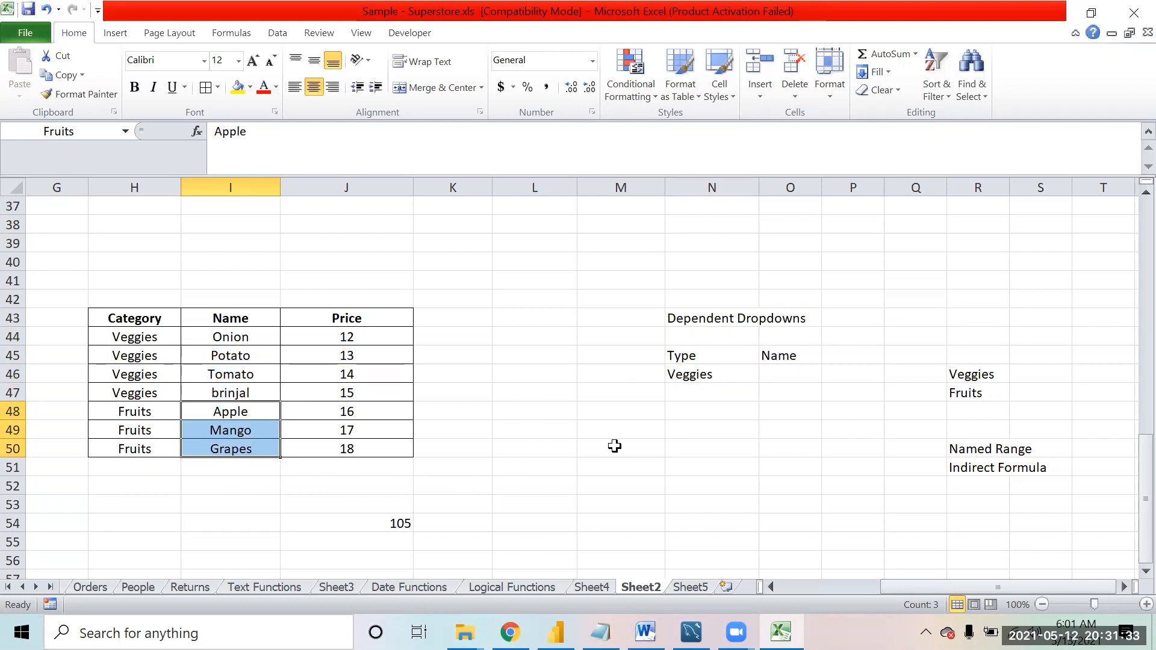
- Apply custom data validation to the Name cell O46 with the formula =INDIRECT(N46)
click(793, 374)
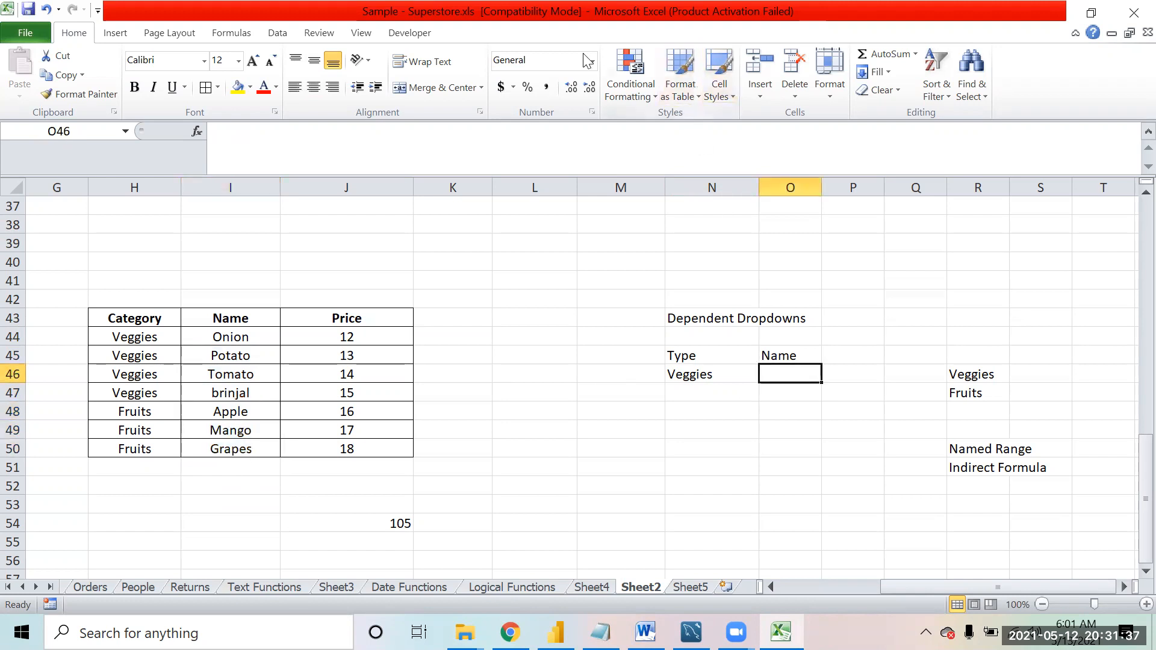
key(alt+a)
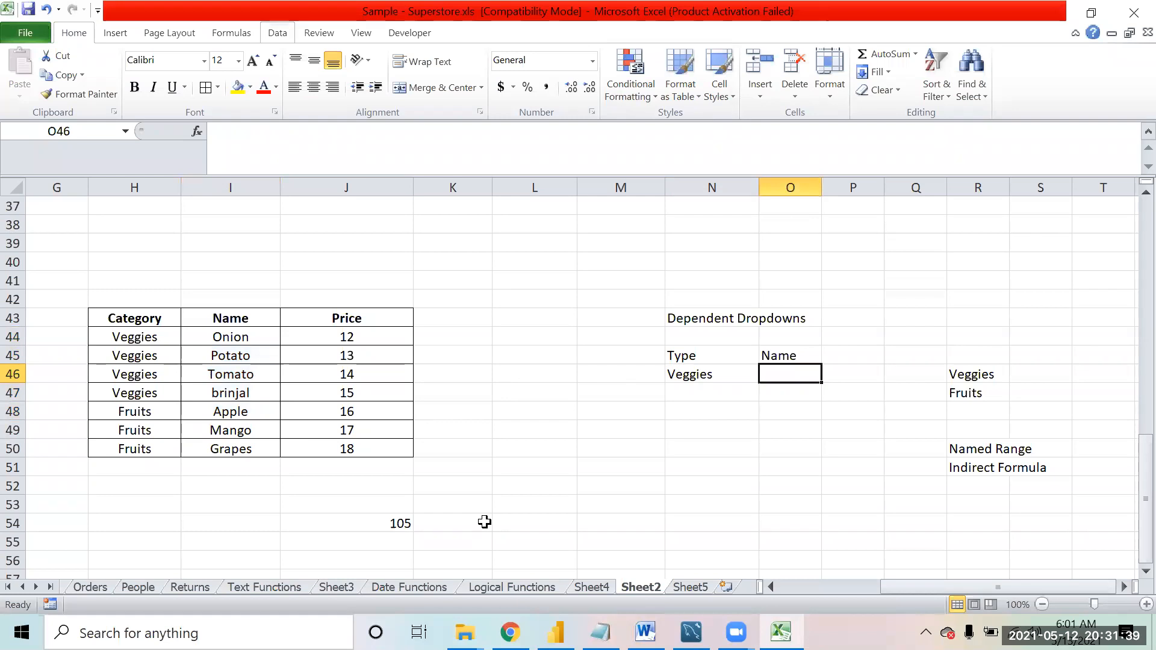
click(606, 87)
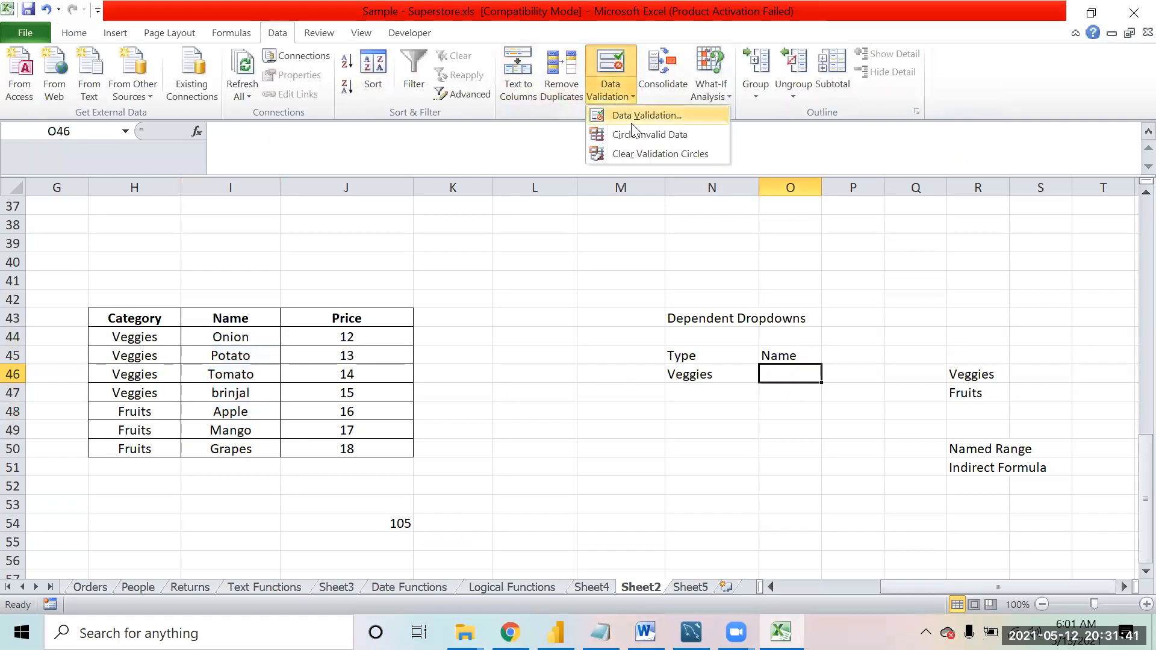
click(645, 115)
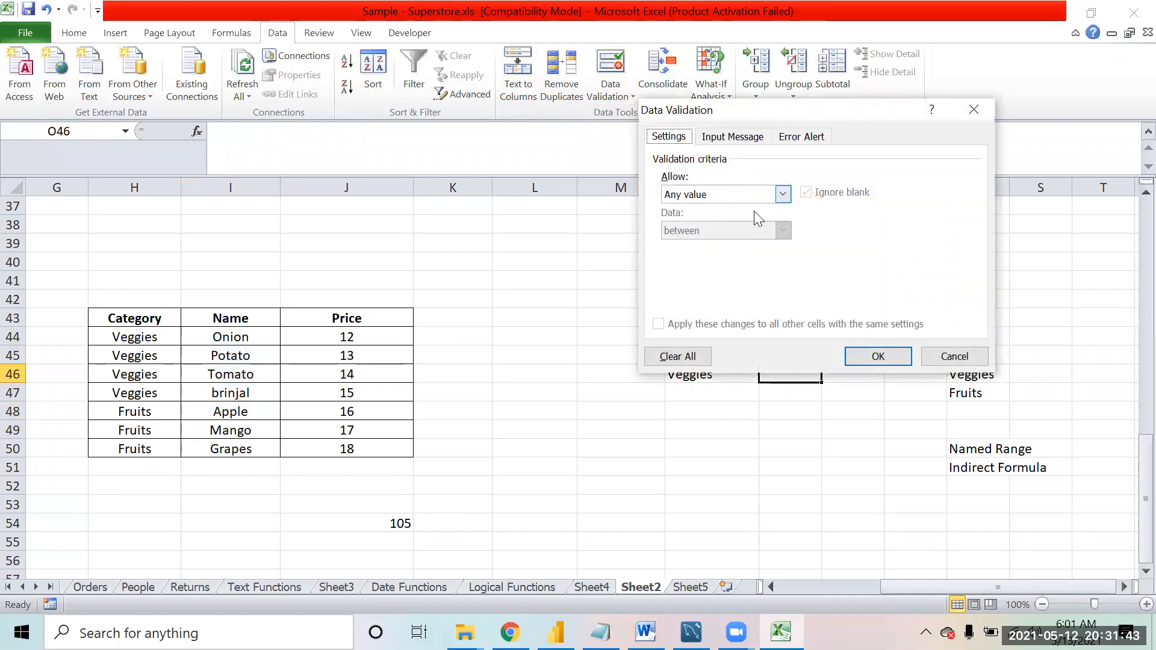
click(784, 194)
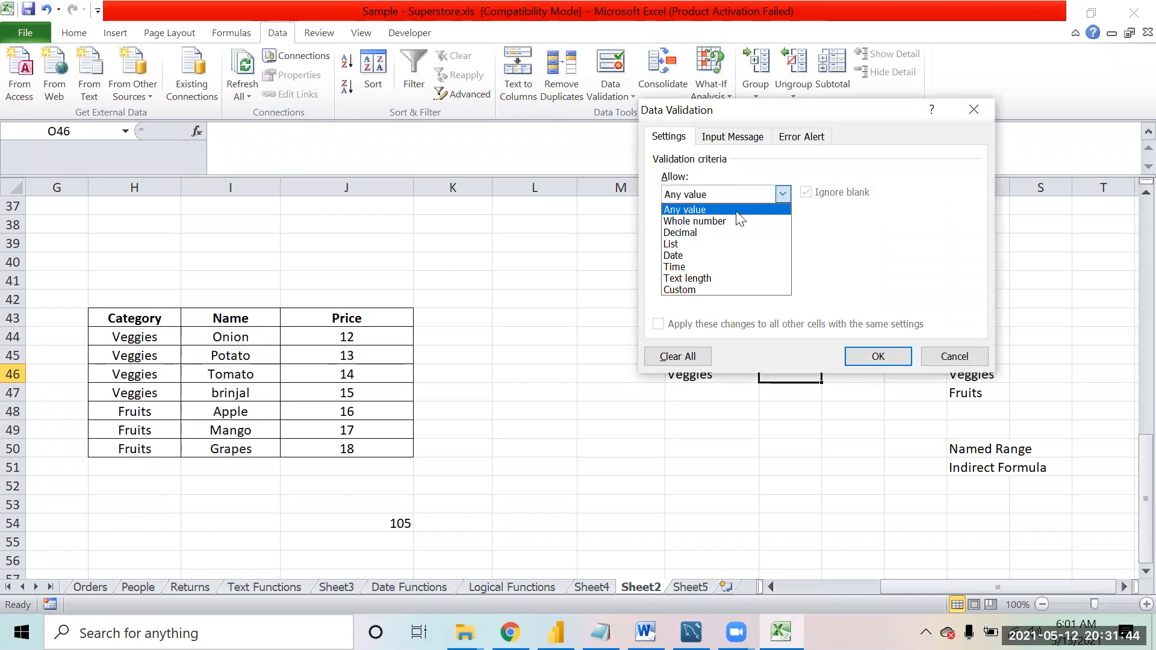
click(691, 289)
drag(806, 111, 955, 32)
click(910, 183)
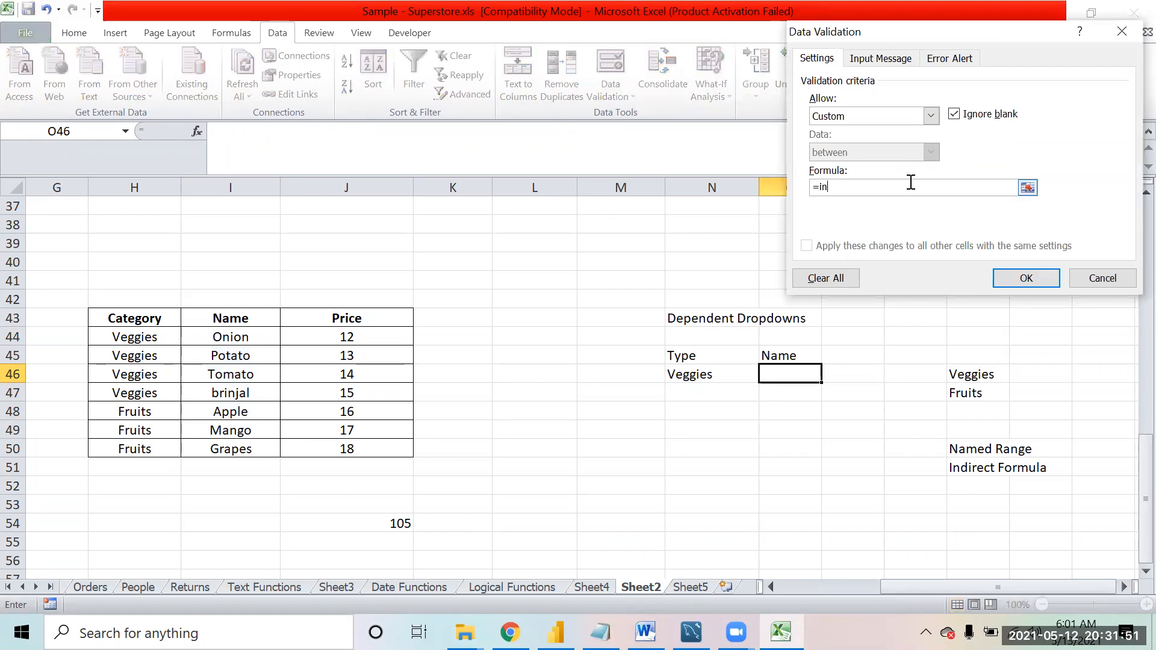
text(=indirect()
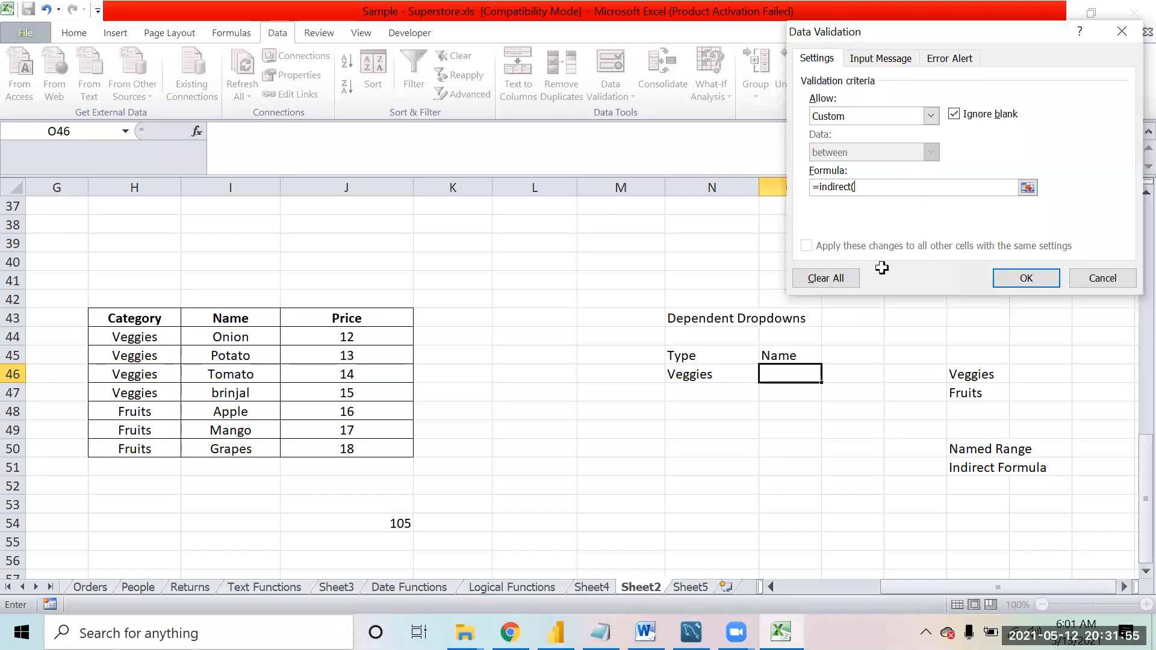
click(704, 375)
text())
click(1025, 278)
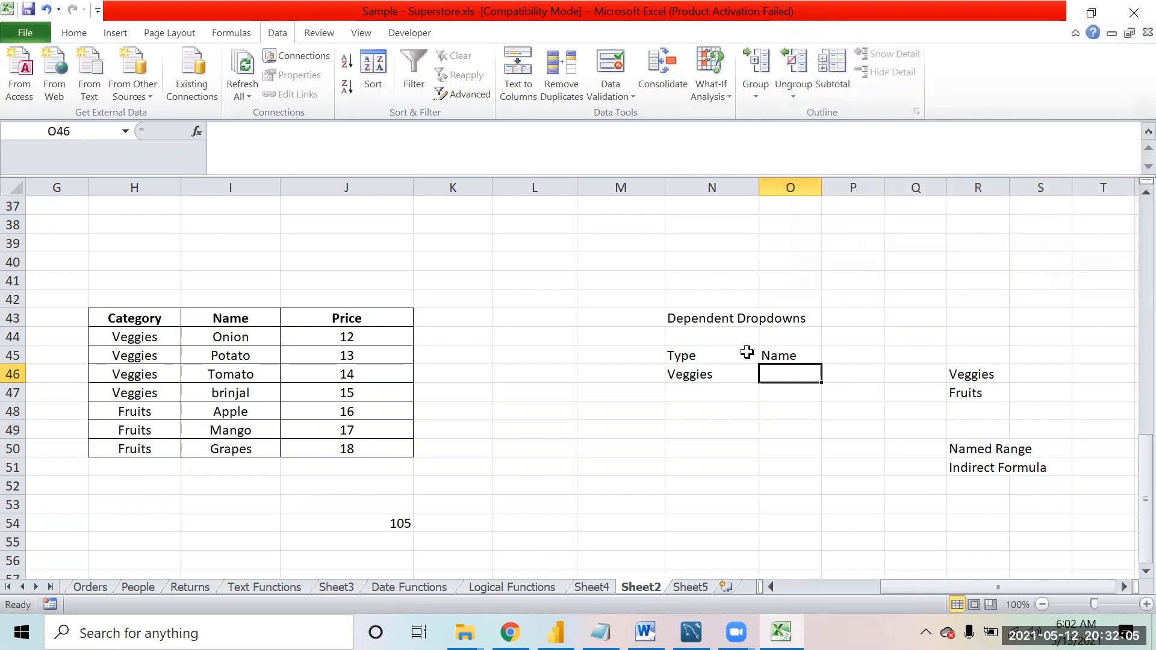
- Check the Name cell O46 for a dropdown and choose Fruits as the Type in N46
drag(721, 374, 795, 372)
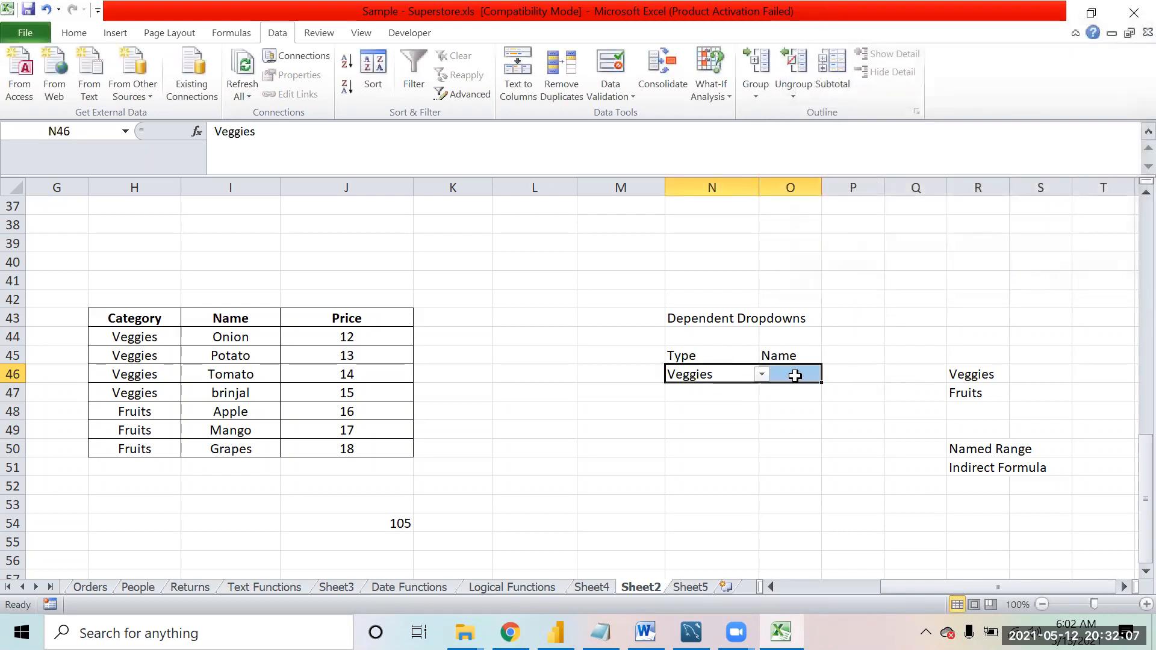
click(799, 375)
click(731, 373)
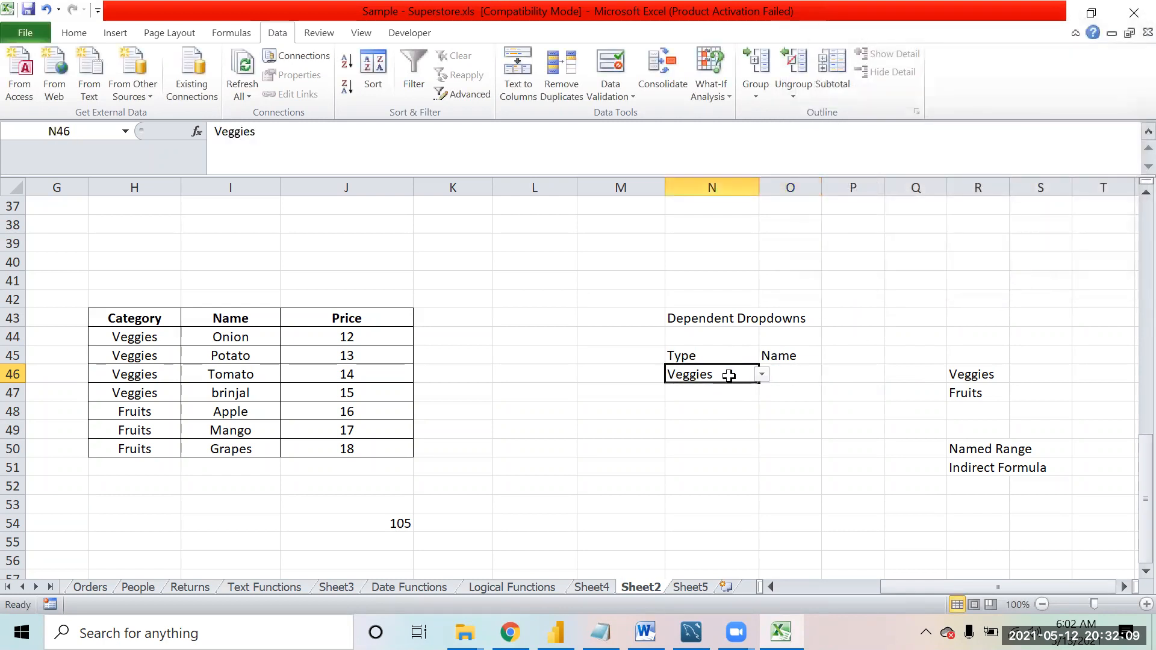
click(760, 375)
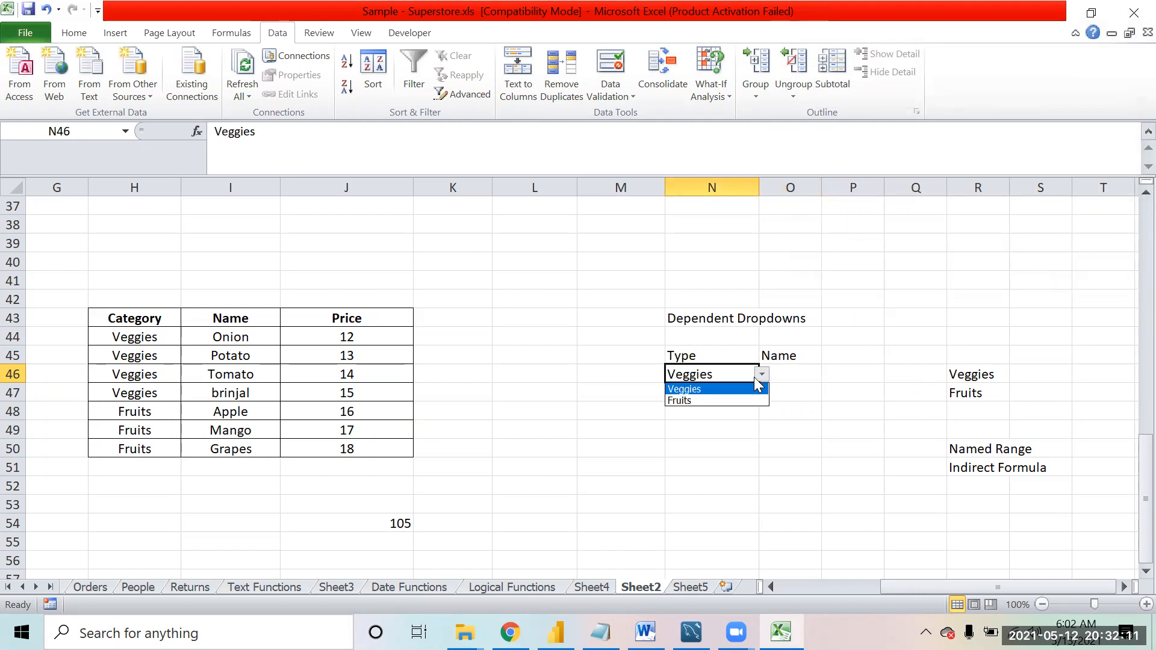
click(745, 398)
click(777, 379)
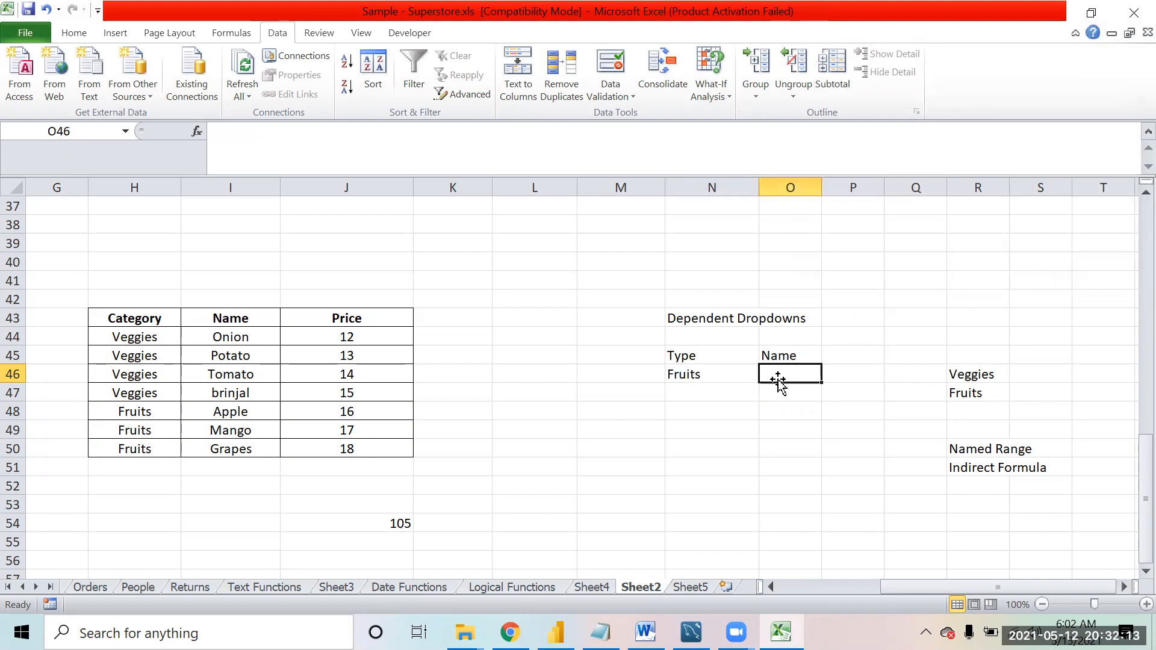
- Change the data validation on O46 from Custom to List, keeping =INDIRECT(N46) as source, and choose Mango as the Name
click(610, 86)
click(624, 114)
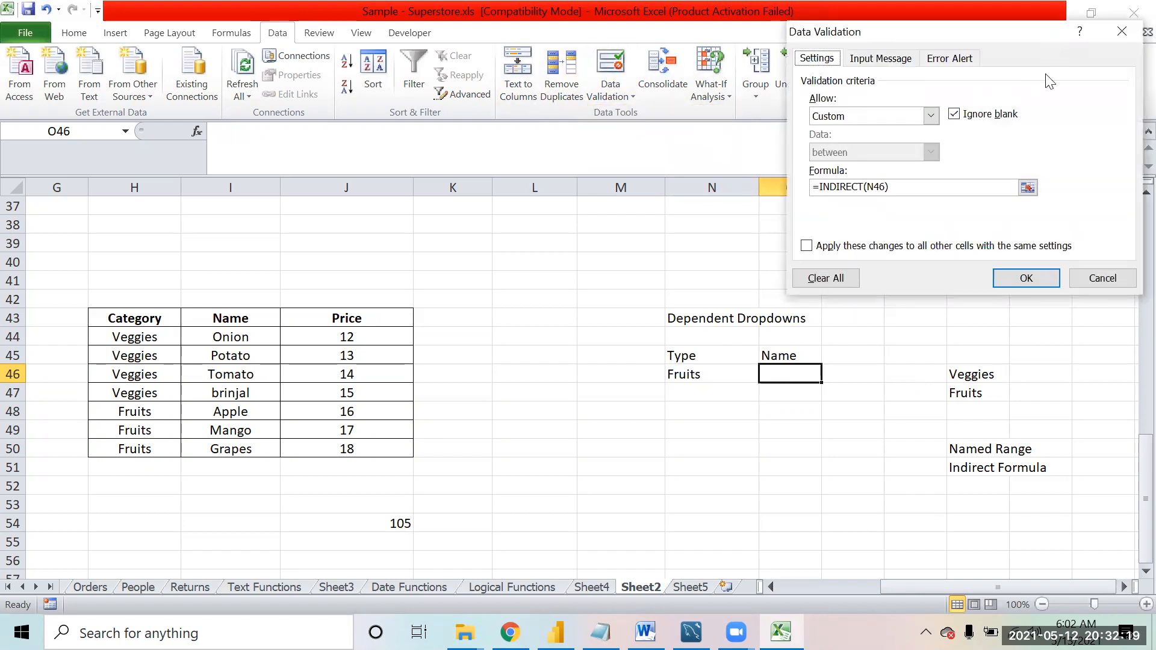
click(932, 163)
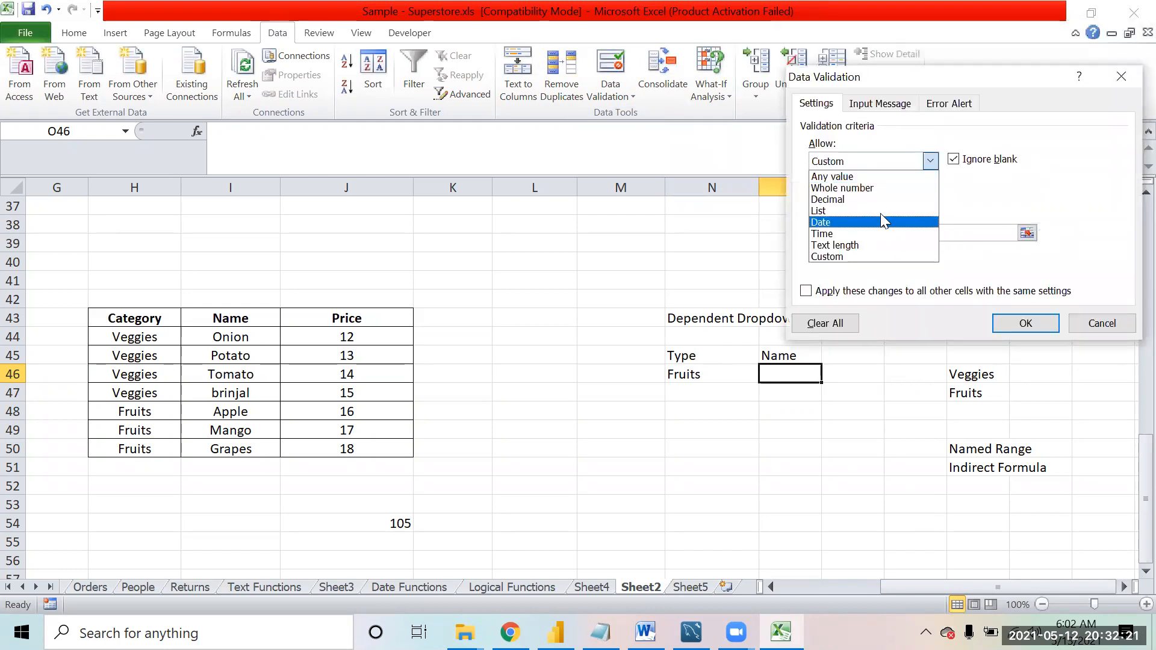
click(880, 213)
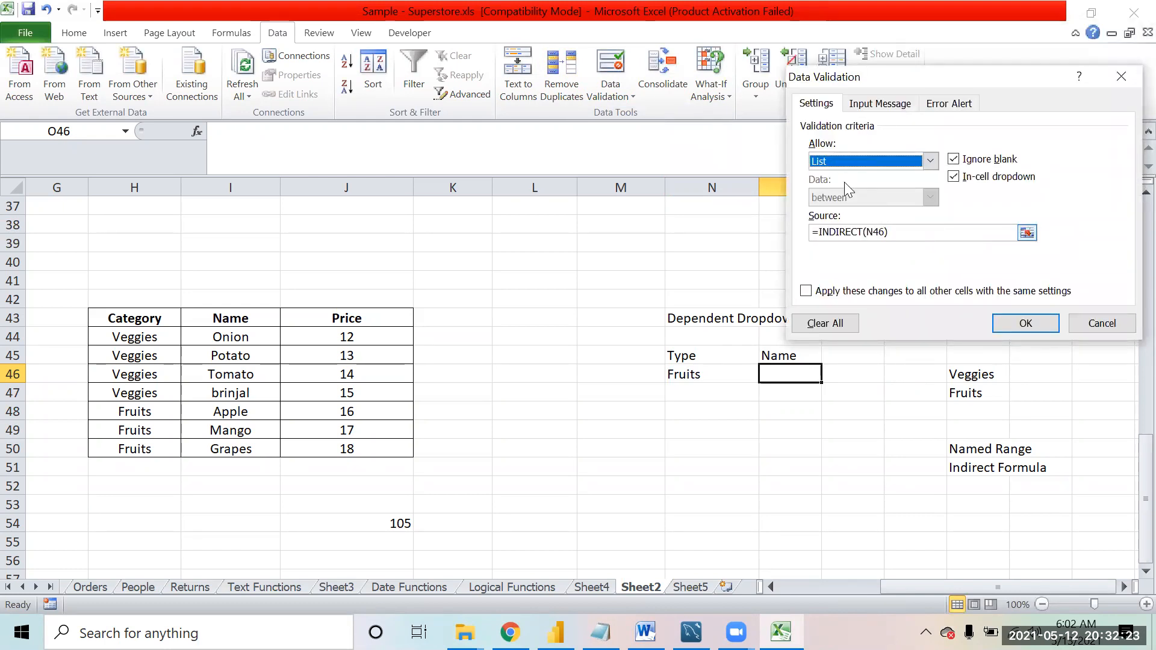
click(1017, 322)
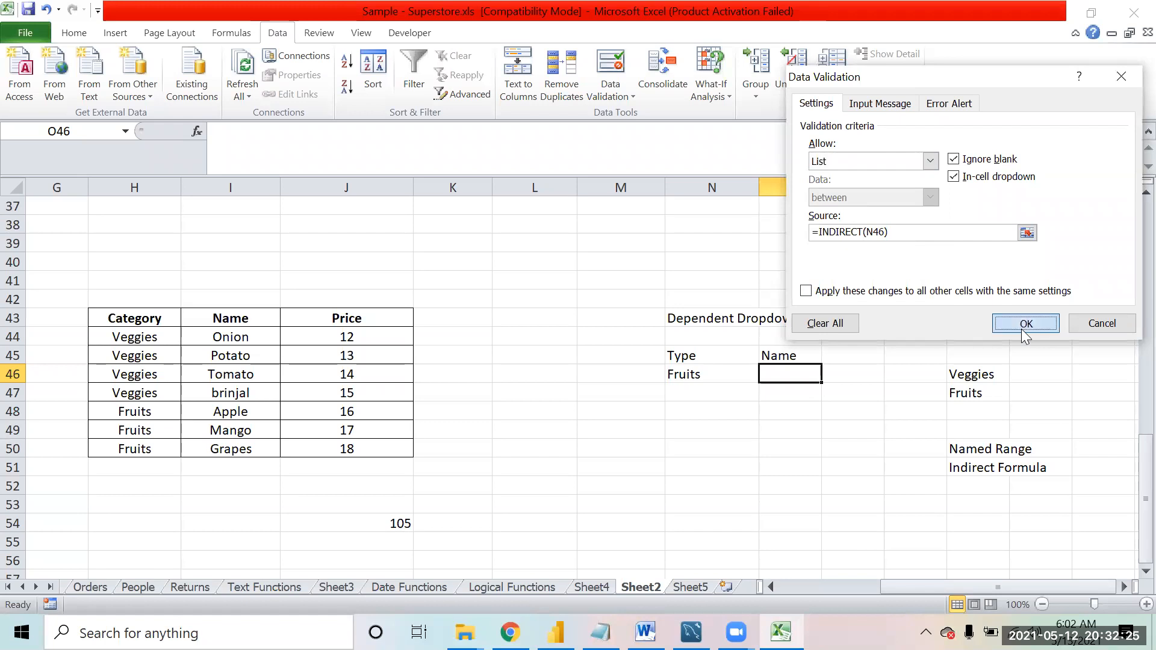
click(824, 373)
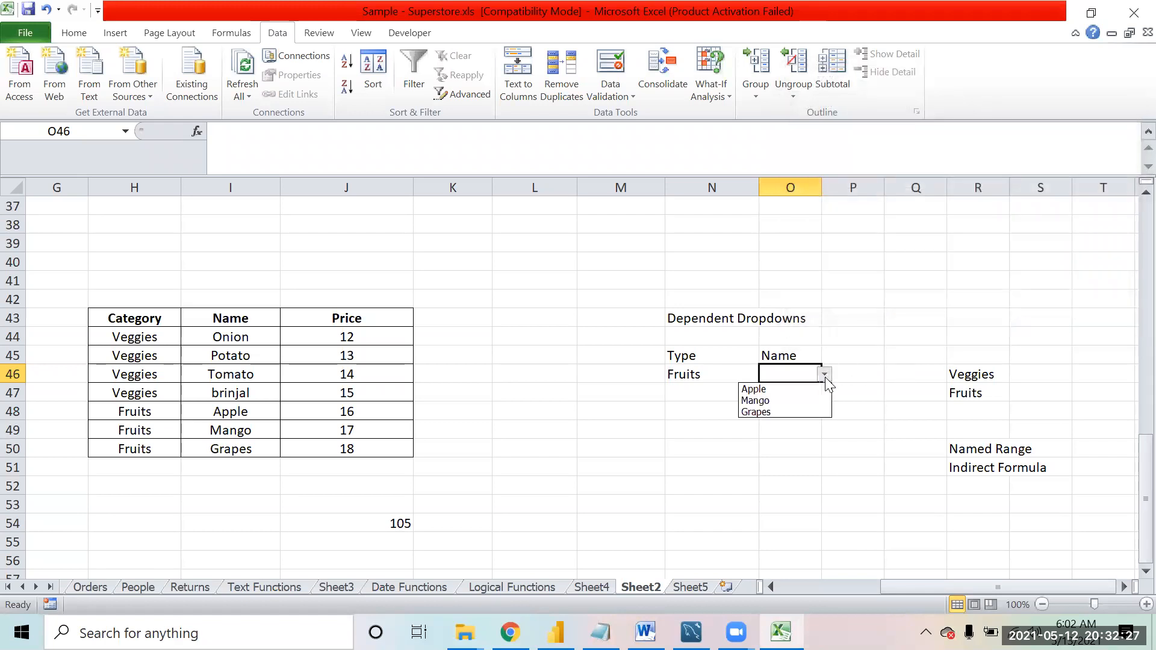
click(799, 400)
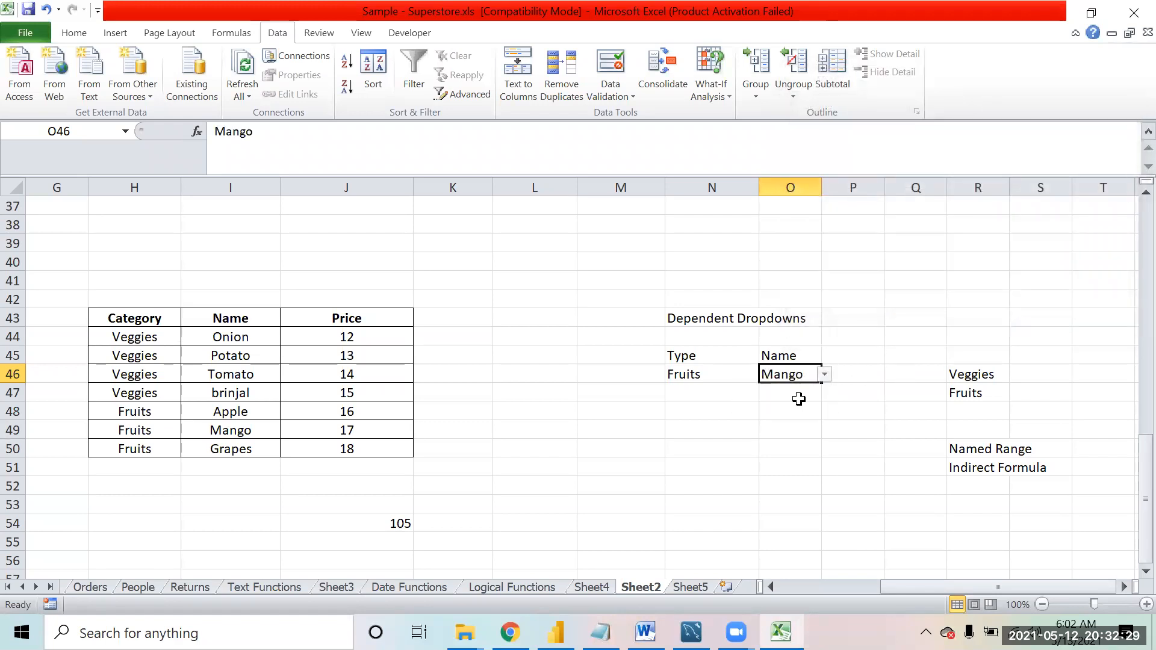
- Switch the Type in N46 to Veggies and choose Tomato from the dependent Name dropdown in O46
click(725, 372)
click(762, 374)
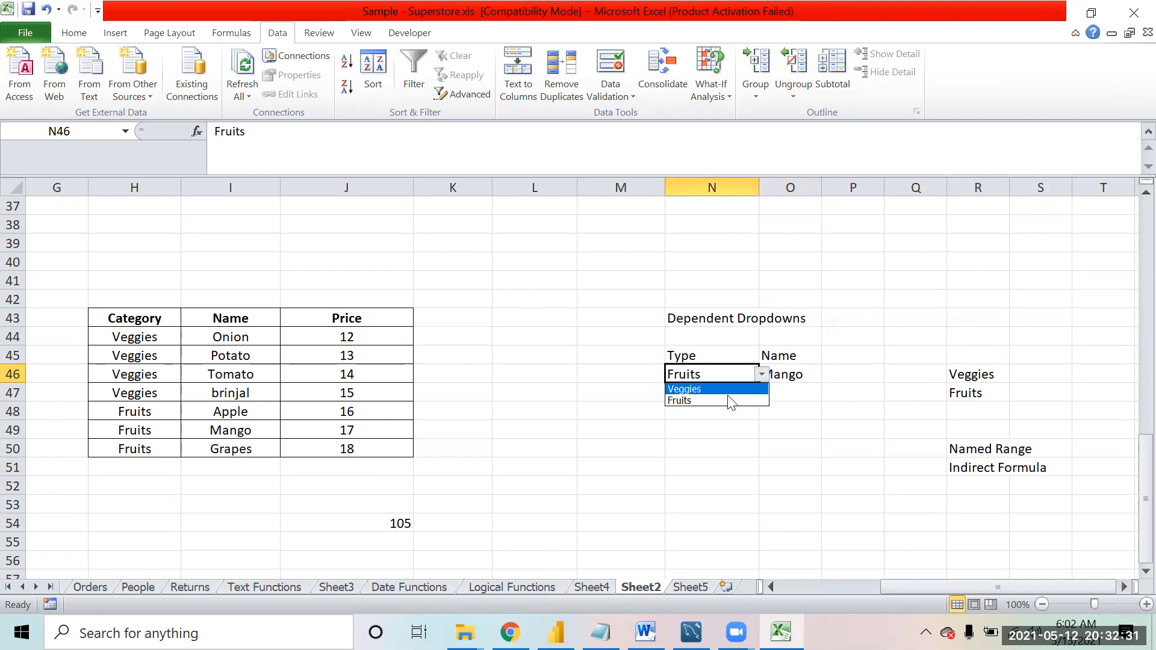
click(722, 391)
click(795, 373)
click(823, 374)
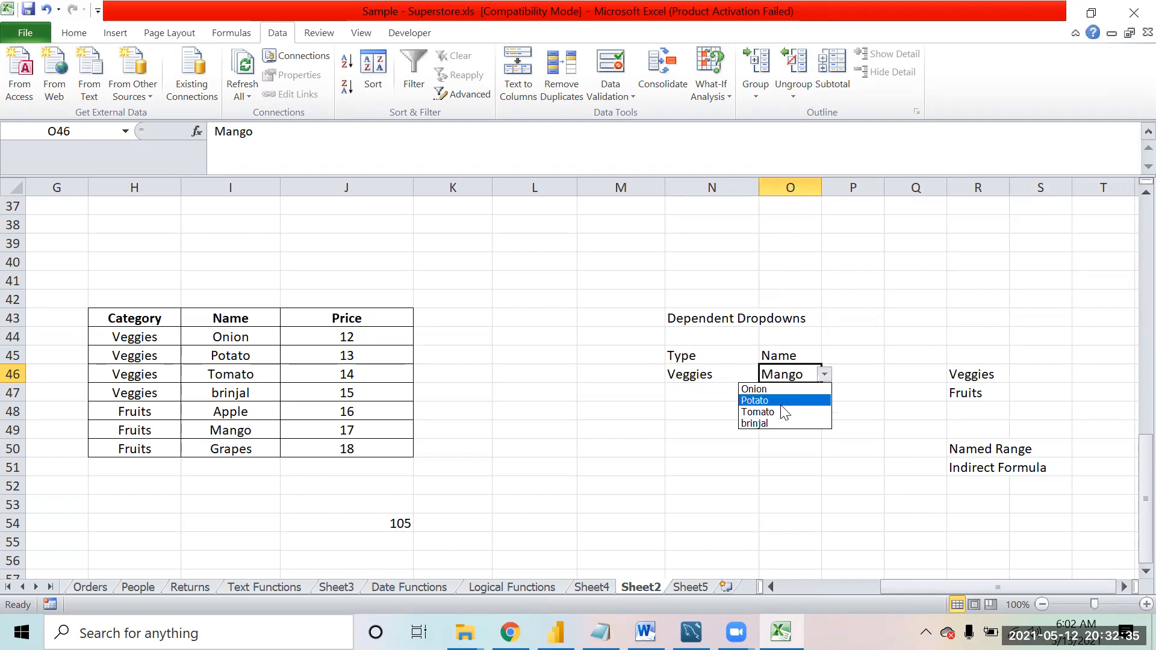
click(780, 409)
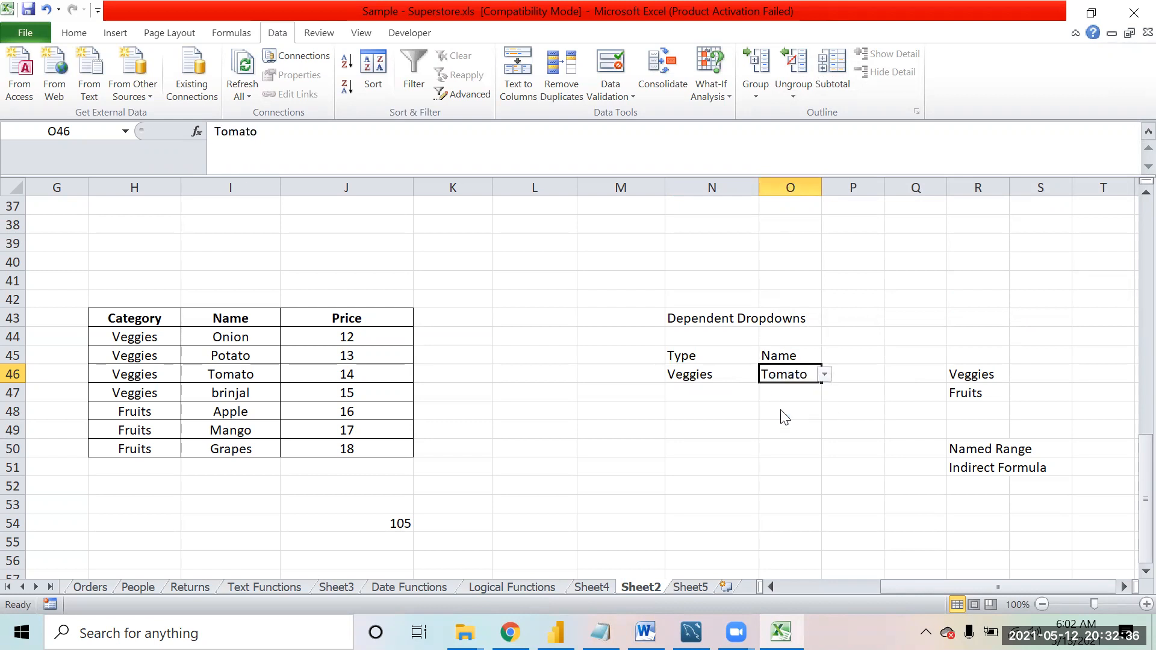
- Set the Type in N46 to Fruits and choose Grapes from the dependent Name dropdown in O46
click(719, 368)
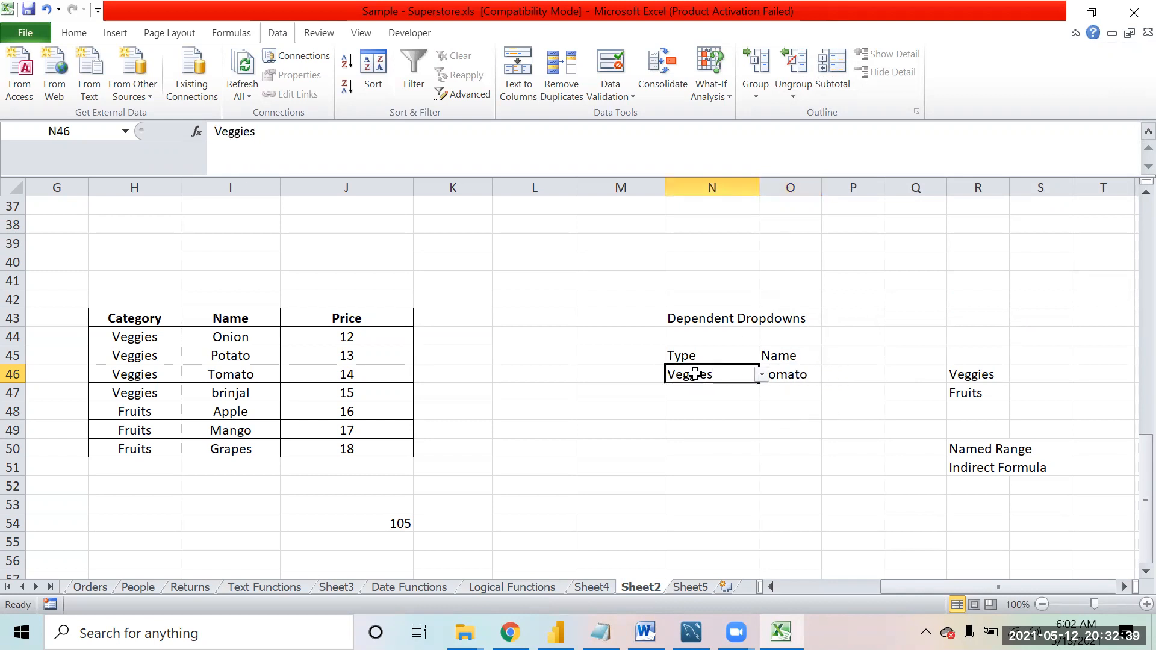
click(812, 374)
click(726, 374)
click(761, 374)
click(746, 399)
click(803, 375)
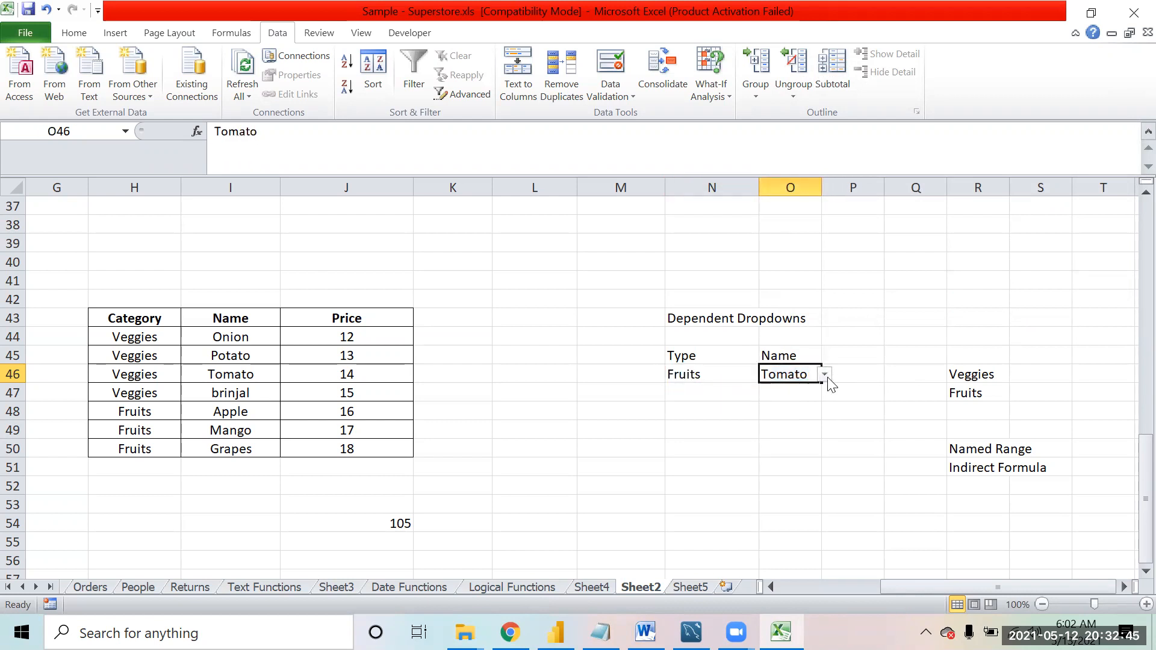
click(824, 375)
click(765, 411)
click(765, 410)
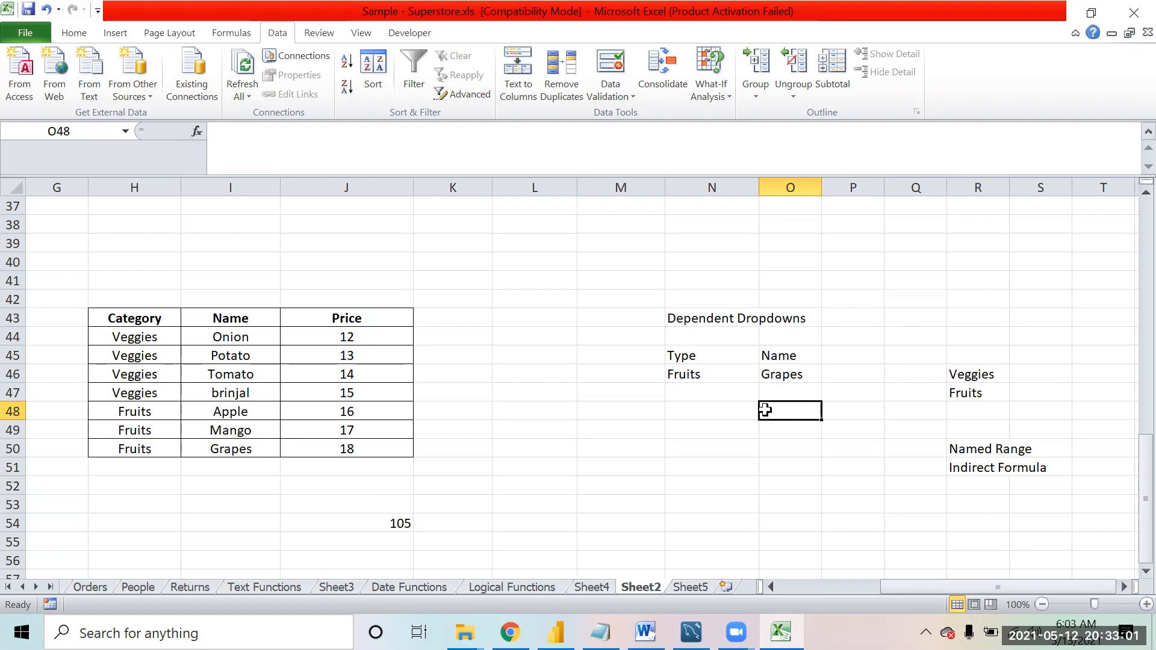
key(Up)
key(Up)
key(Up)
key(shift+Left)
key(shift+Down)
key(shift+Up)
key(shift+Right)
key(Up)
key(Up)
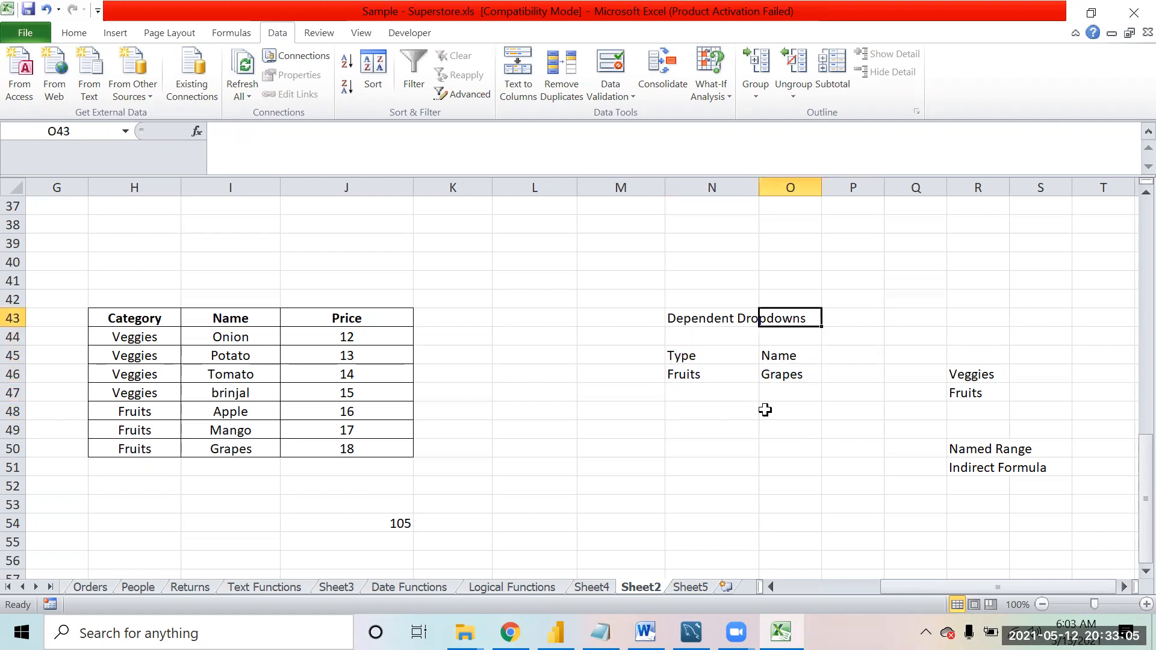
key(Left)
key(Left)
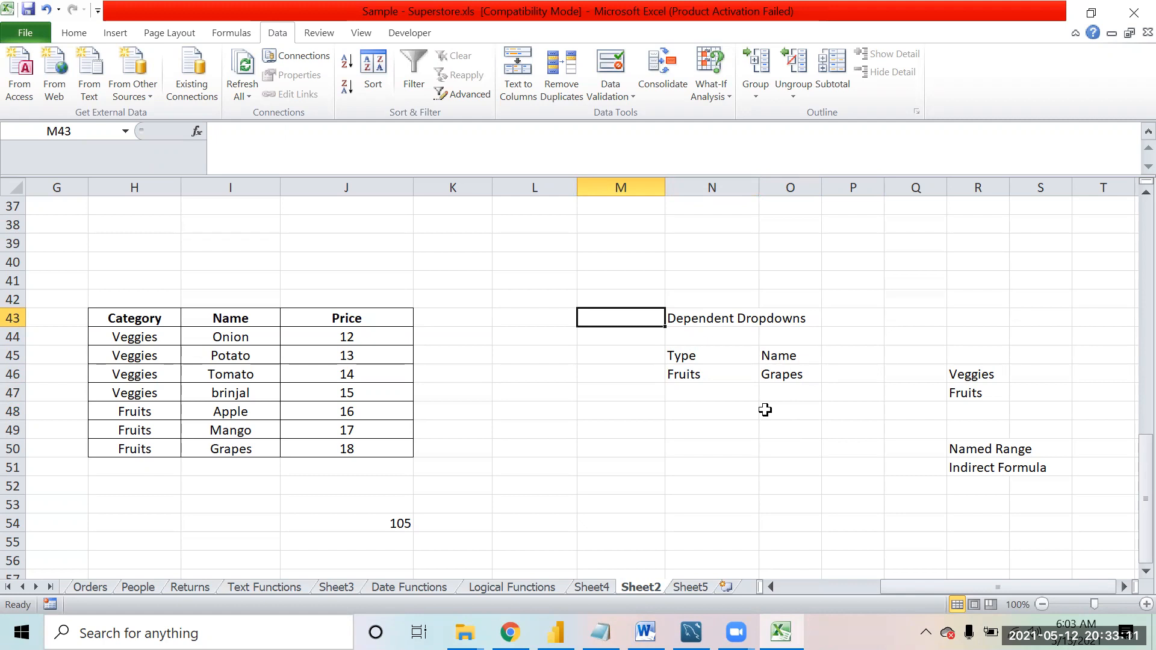
key(Down)
key(Down)
key(Down)
key(Down)
key(Down)
key(Down)
key(Down)
key(Down)
key(Left)
key(Left)
key(Left)
key(Left)
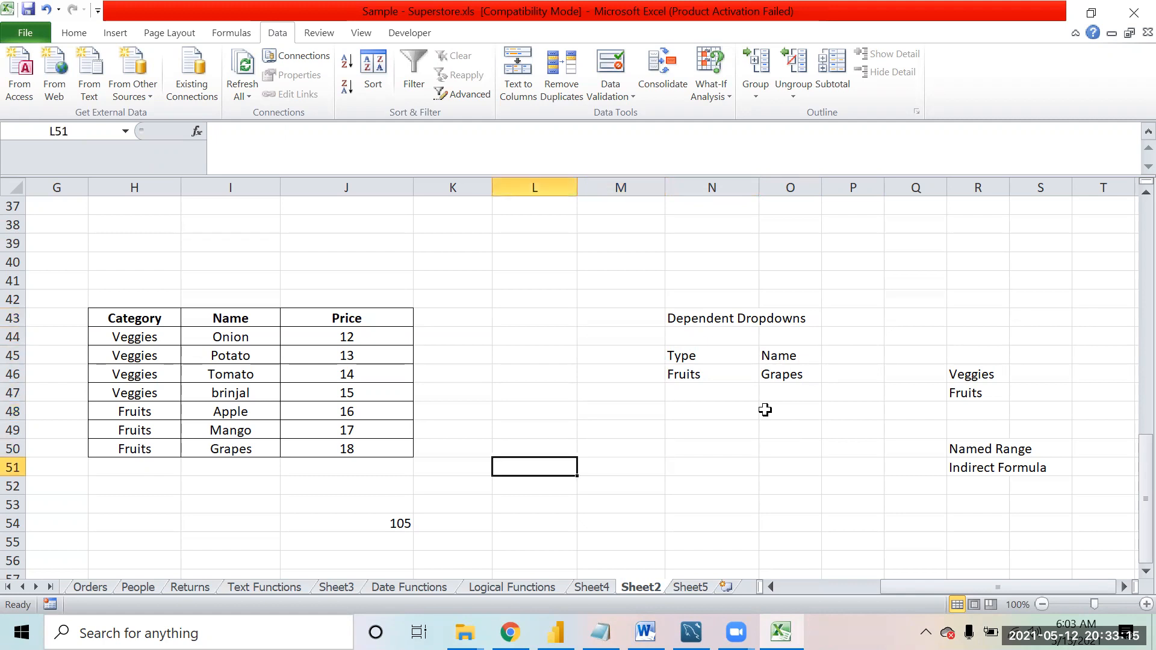
key(Down)
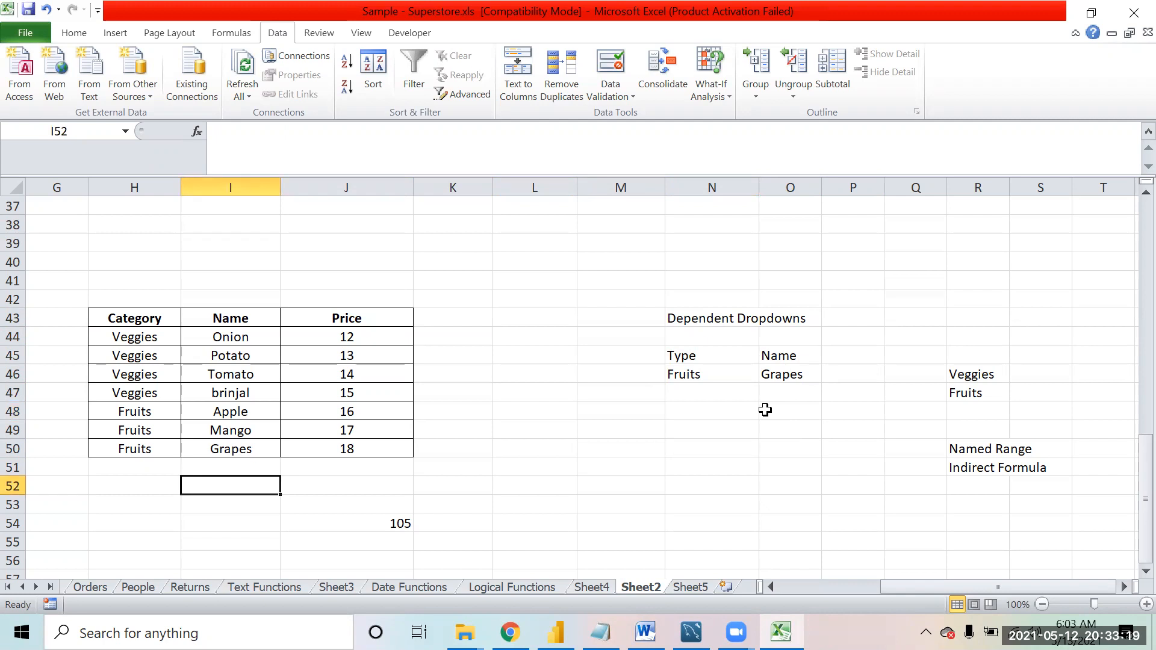
key(Right)
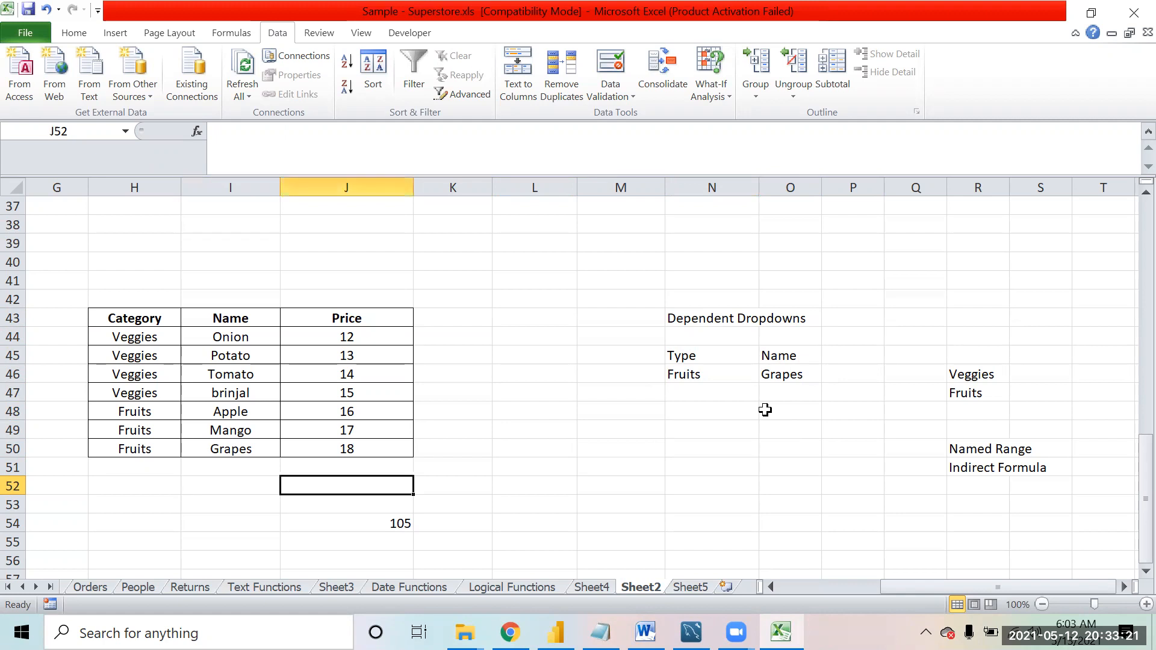
key(Down)
key(Down)
key(Down)
key(Down)
key(Up)
key(Up)
key(Up)
key(Up)
key(Up)
key(Up)
key(Up)
key(Up)
key(Up)
key(Up)
key(Up)
key(Down)
key(Down)
key(Down)
key(Down)
key(Down)
key(Down)
key(Down)
key(Down)
key(Down)
key(Up)
key(Up)
key(Up)
key(Up)
key(Up)
key(Up)
key(Up)
key(Up)
key(Up)
key(Up)
key(Up)
key(Down)
key(Down)
key(Left)
key(Up)
key(Up)
key(Left)
key(Right)
key(Right)
key(Right)
key(Right)
key(Right)
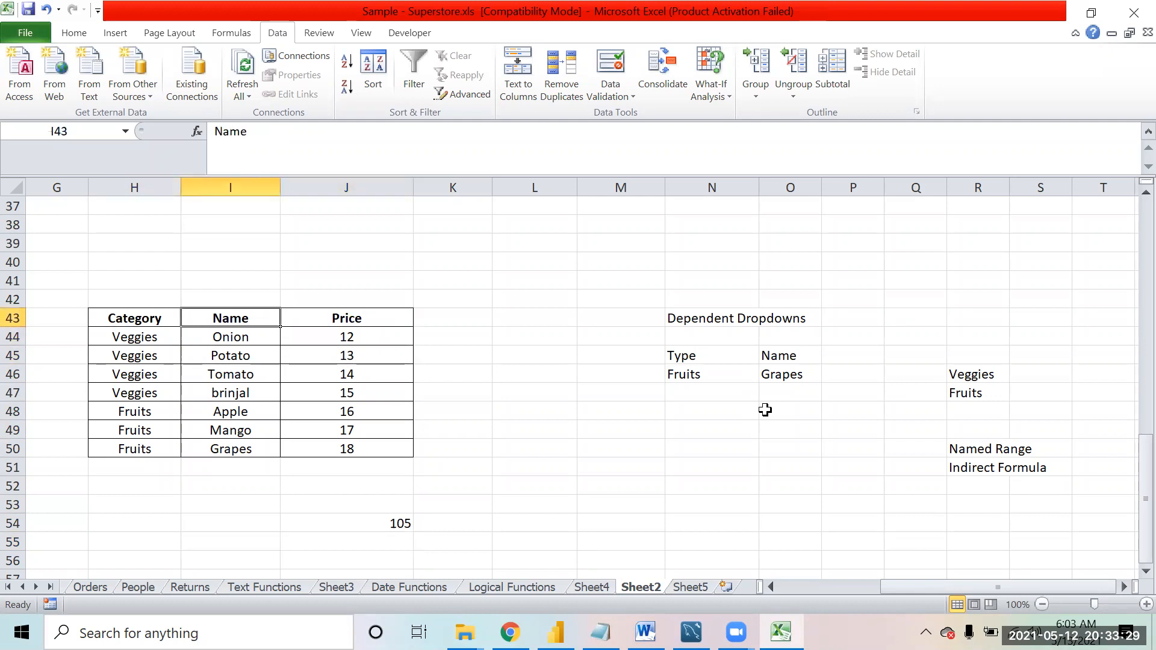
key(Left)
key(Left)
key(Left)
key(Left)
key(Left)
key(Left)
key(Up)
key(Right)
key(Right)
key(Right)
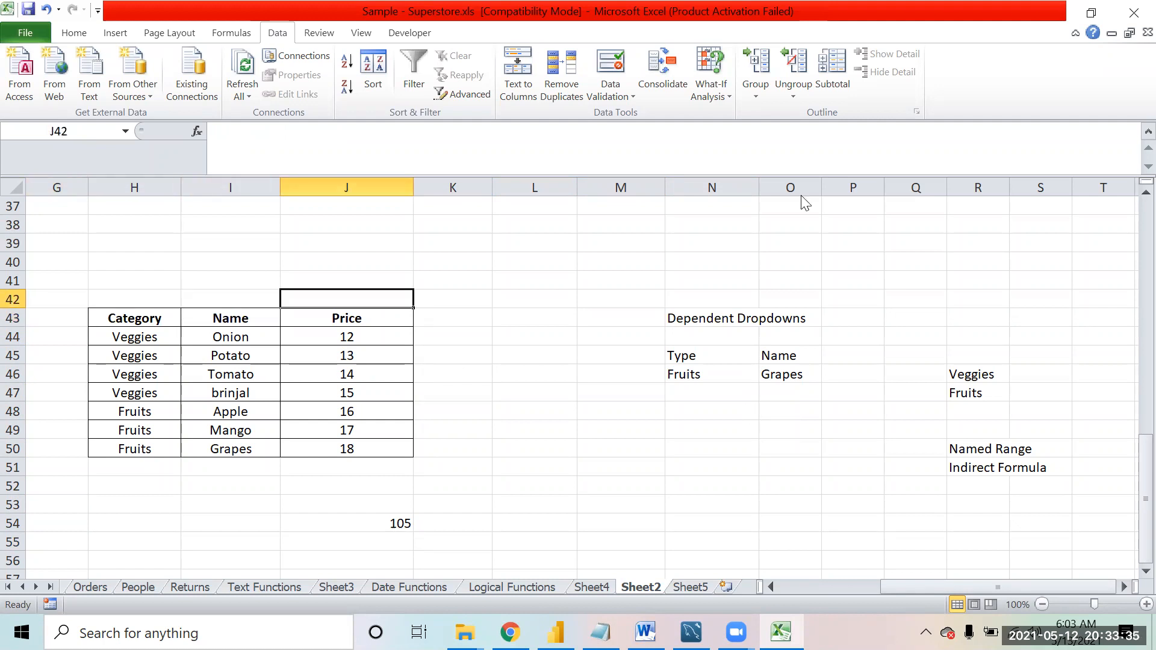
click(332, 376)
key(Up)
key(Up)
key(Up)
key(Up)
key(Up)
key(Up)
key(Up)
key(Up)
key(Up)
key(Up)
key(Up)
key(Up)
key(Up)
key(Up)
key(Up)
key(Up)
key(Up)
key(Up)
key(Up)
key(Up)
key(Up)
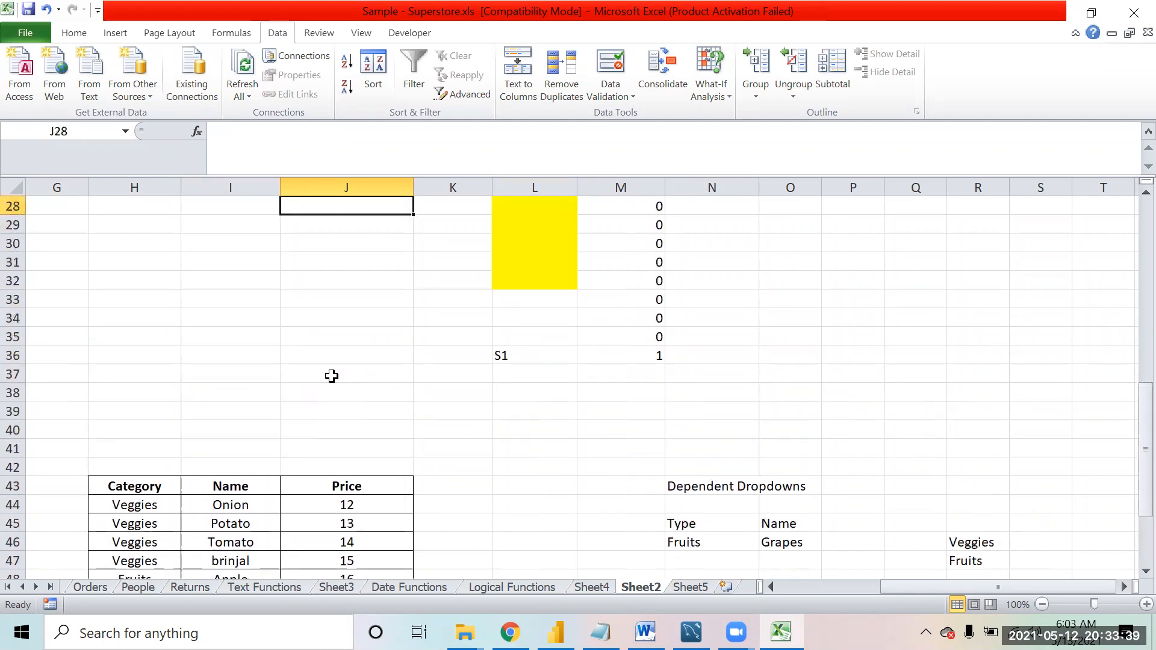
- Review the Category, Name and Price table in H43:J50 beside the dependent dropdowns example
key(Down)
key(Down)
key(Down)
key(Down)
key(Down)
key(Down)
key(Down)
key(Down)
key(Down)
key(Down)
key(Down)
key(Down)
key(Down)
key(Down)
key(Down)
key(Down)
key(Down)
key(Down)
key(Down)
key(Down)
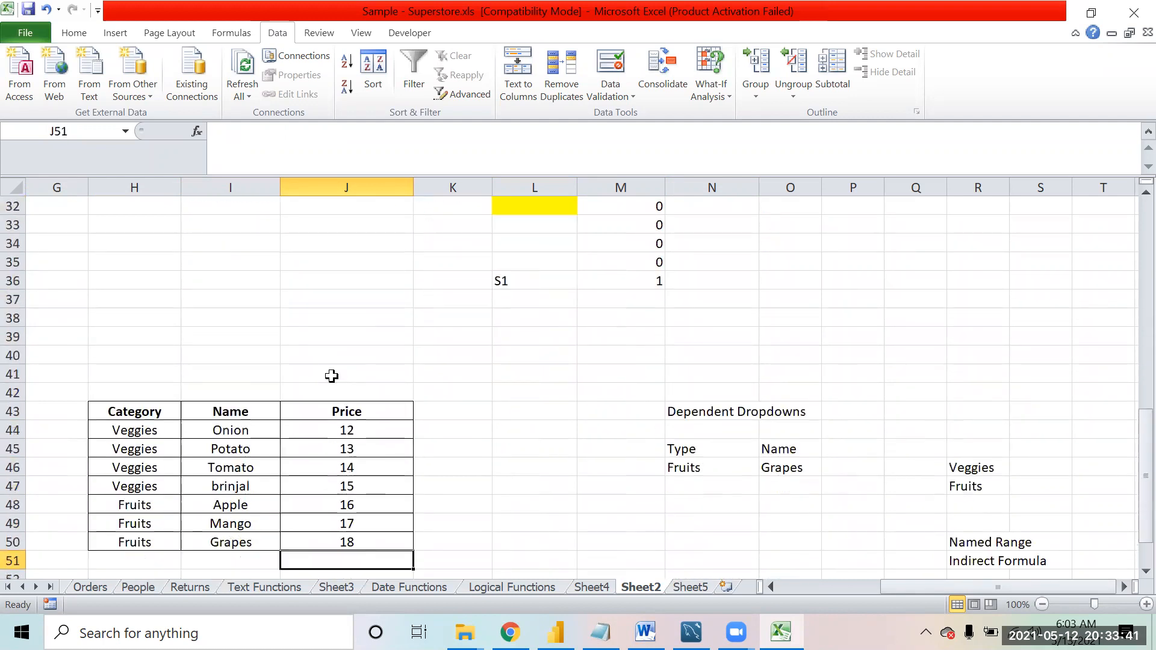
key(Up)
key(Up)
key(Up)
key(Up)
key(Up)
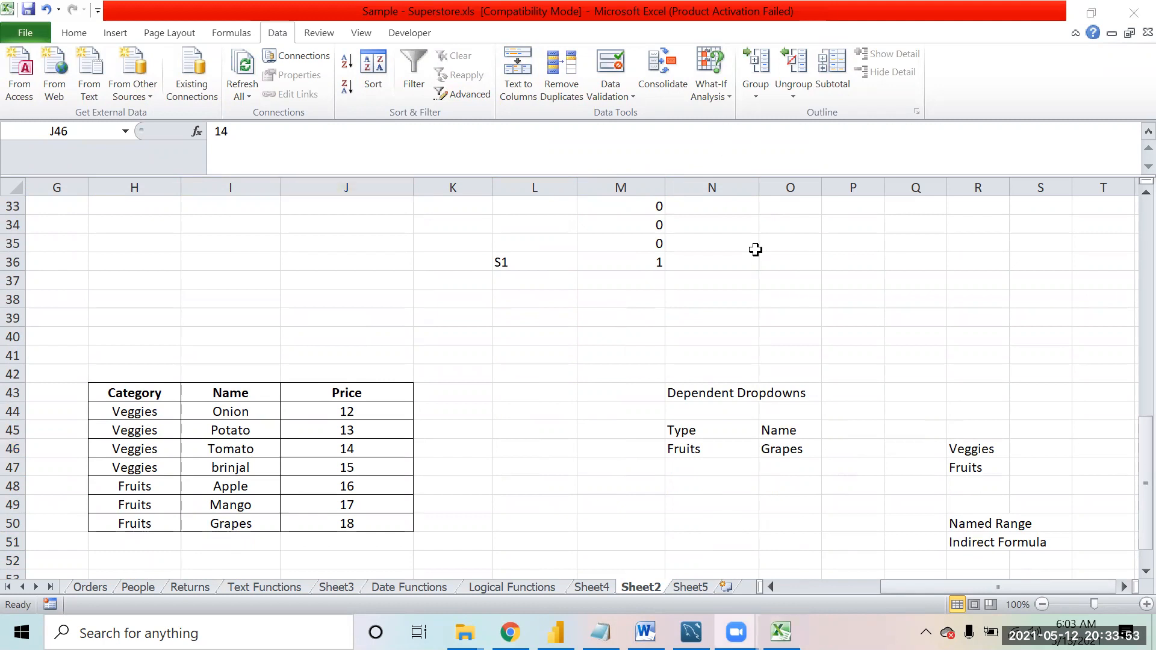
key(Down)
key(Down)
key(Down)
key(Down)
key(Down)
key(Down)
key(Down)
key(Down)
key(Down)
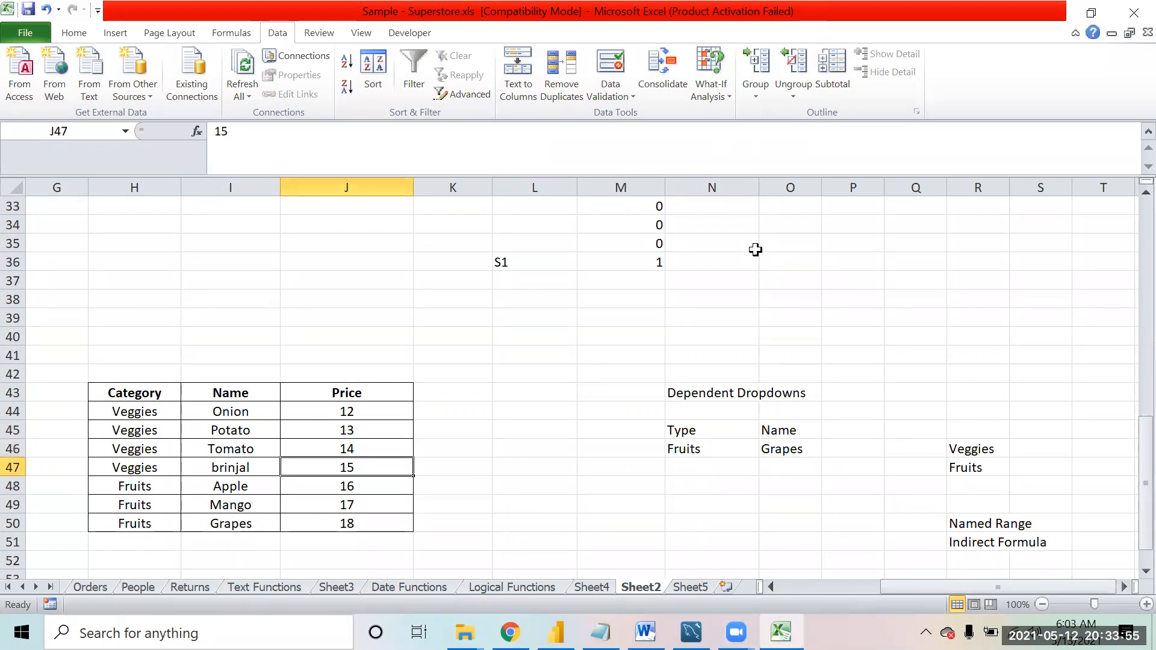
key(Up)
key(Up)
key(Up)
key(Up)
key(Up)
key(Up)
key(Up)
key(Up)
key(Up)
key(Up)
key(Up)
key(Up)
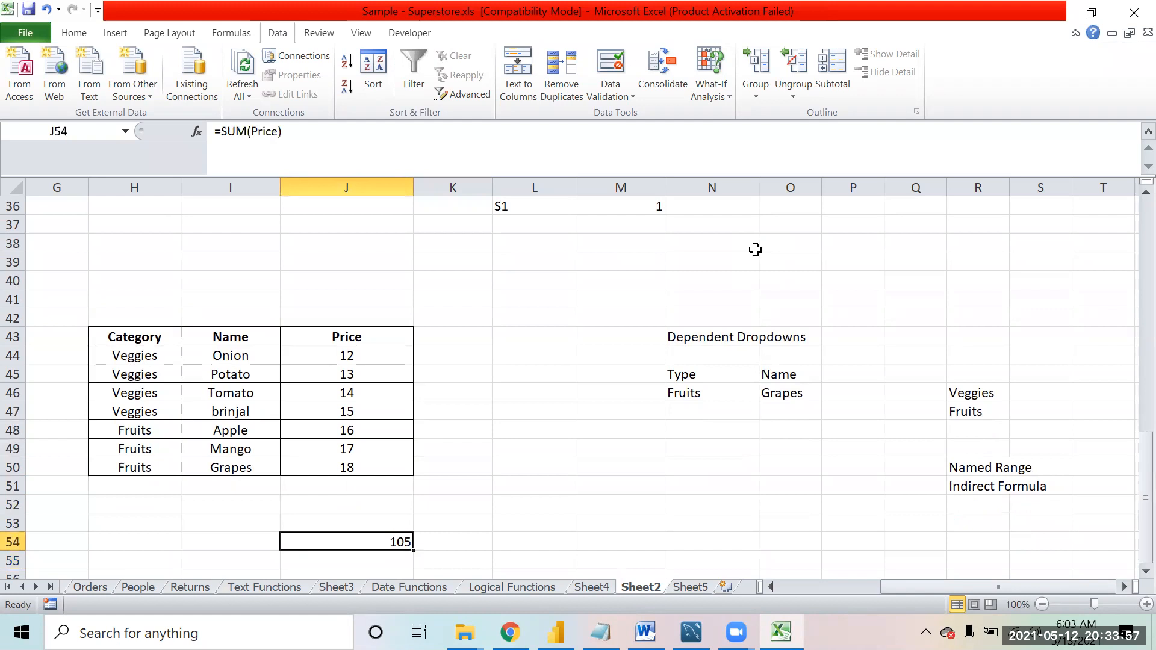
key(Up)
key(Up)
key(Up)
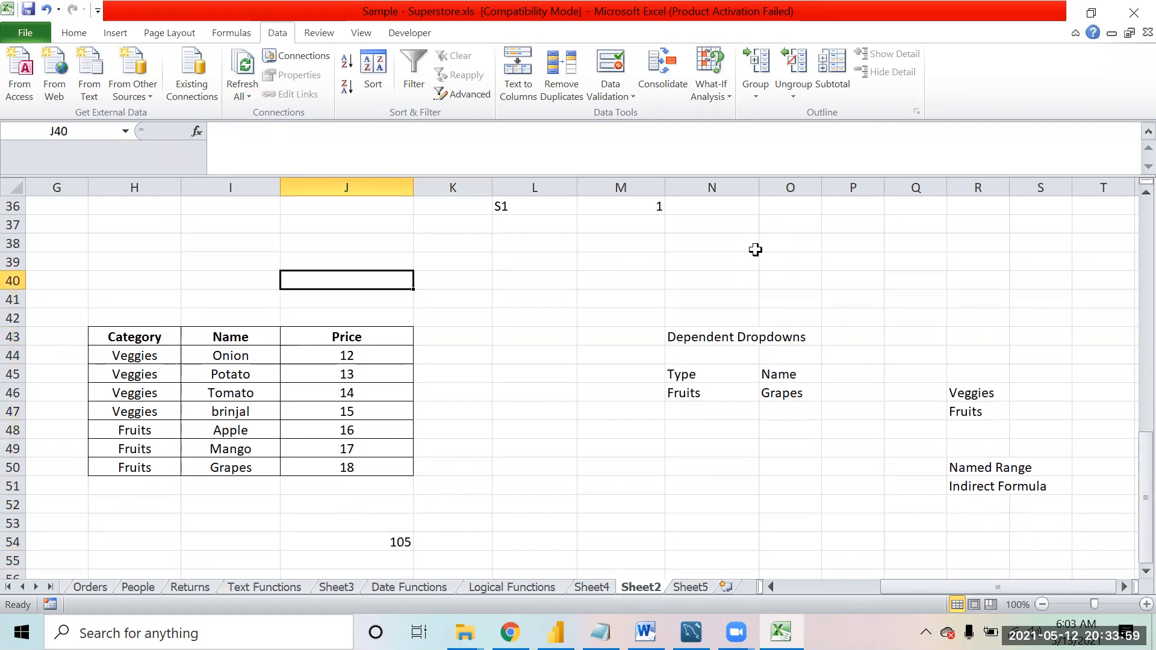
click(753, 334)
key(Up)
key(Down)
key(Down)
key(Down)
key(Down)
key(Down)
key(Down)
key(Down)
key(Up)
key(Up)
key(Up)
key(Up)
key(Up)
key(Up)
key(Up)
key(Up)
key(Up)
key(Up)
key(Up)
key(Up)
key(Down)
key(Down)
key(Down)
key(Down)
key(Down)
key(Down)
key(Down)
key(Down)
key(Down)
key(Down)
key(Down)
key(Down)
key(Down)
key(Down)
key(Down)
key(Up)
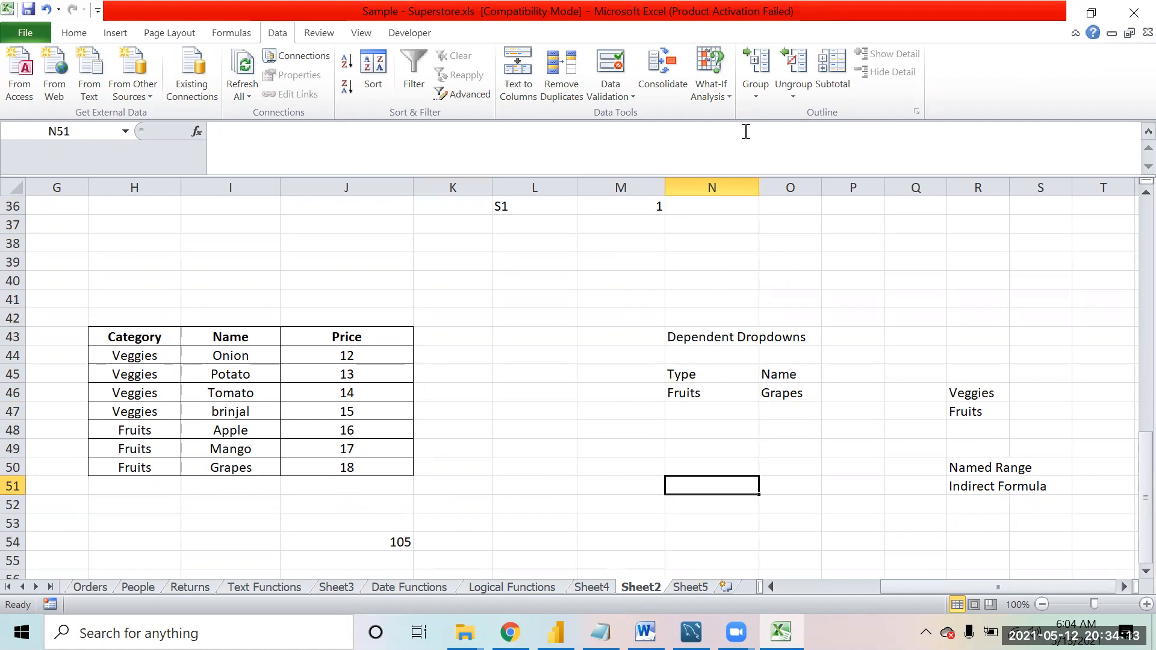
- Go back to the Data Validation example and review its Name, Age, Gender and SSN columns and the gender source list
click(595, 380)
key(Up)
key(Up)
key(Up)
key(Up)
key(Up)
key(Up)
key(Up)
key(Up)
key(Up)
key(Up)
key(Up)
key(Up)
key(Up)
key(Up)
key(Up)
key(Up)
key(Up)
key(Up)
key(Up)
key(Up)
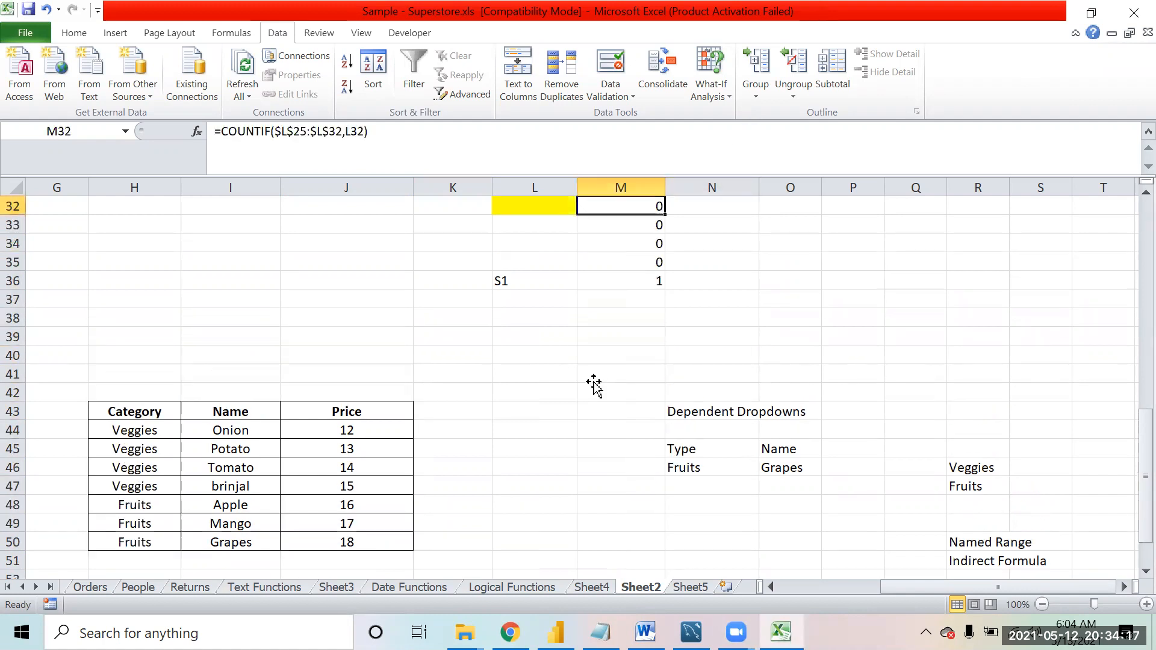
key(Left)
key(Left)
key(Left)
key(Left)
key(Up)
key(Up)
key(Up)
key(Up)
key(Up)
key(Up)
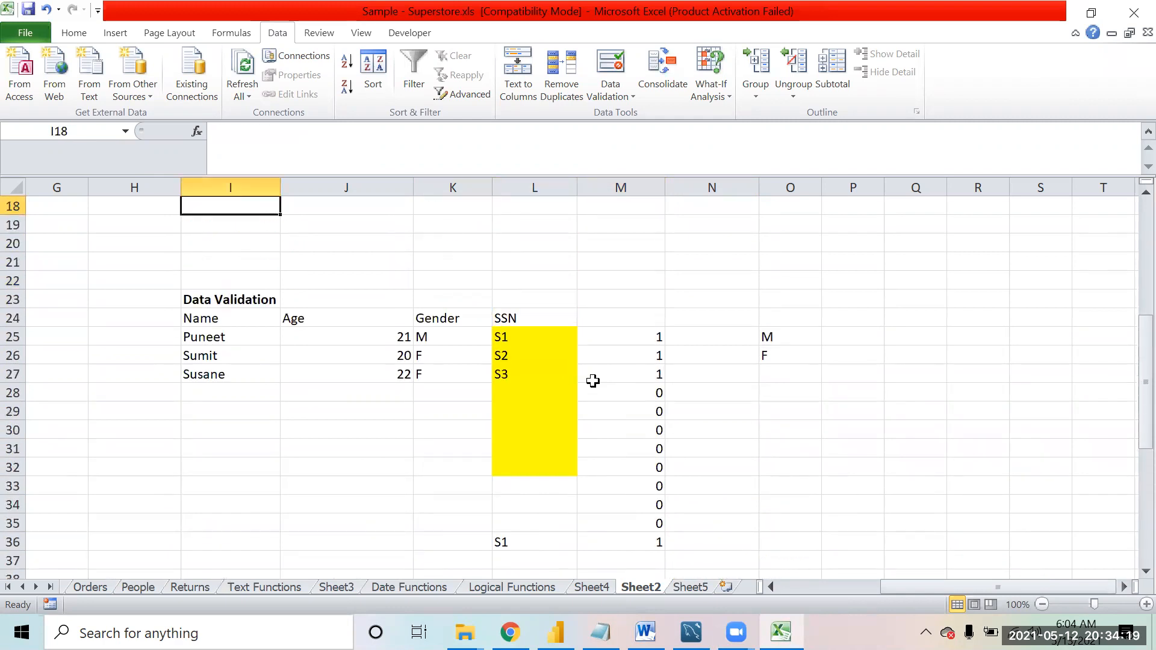
key(Up)
key(Up)
key(Up)
key(Up)
key(Up)
key(Up)
key(Up)
key(Up)
key(Up)
key(Up)
key(Up)
key(Up)
key(Up)
key(Up)
key(Up)
key(Up)
key(Down)
key(Down)
key(Down)
key(Down)
key(Down)
key(Down)
key(Down)
key(Down)
key(Down)
key(Down)
key(Down)
key(Down)
key(Down)
key(Down)
key(Down)
key(Down)
key(Down)
key(Down)
key(Down)
key(Down)
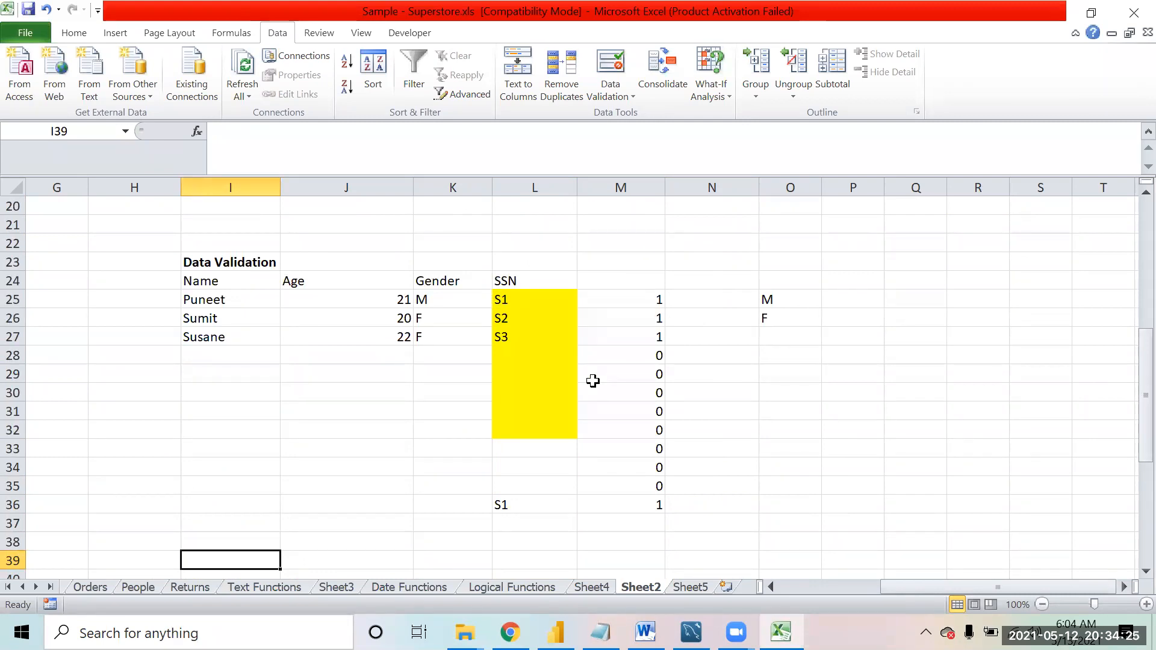
key(Down)
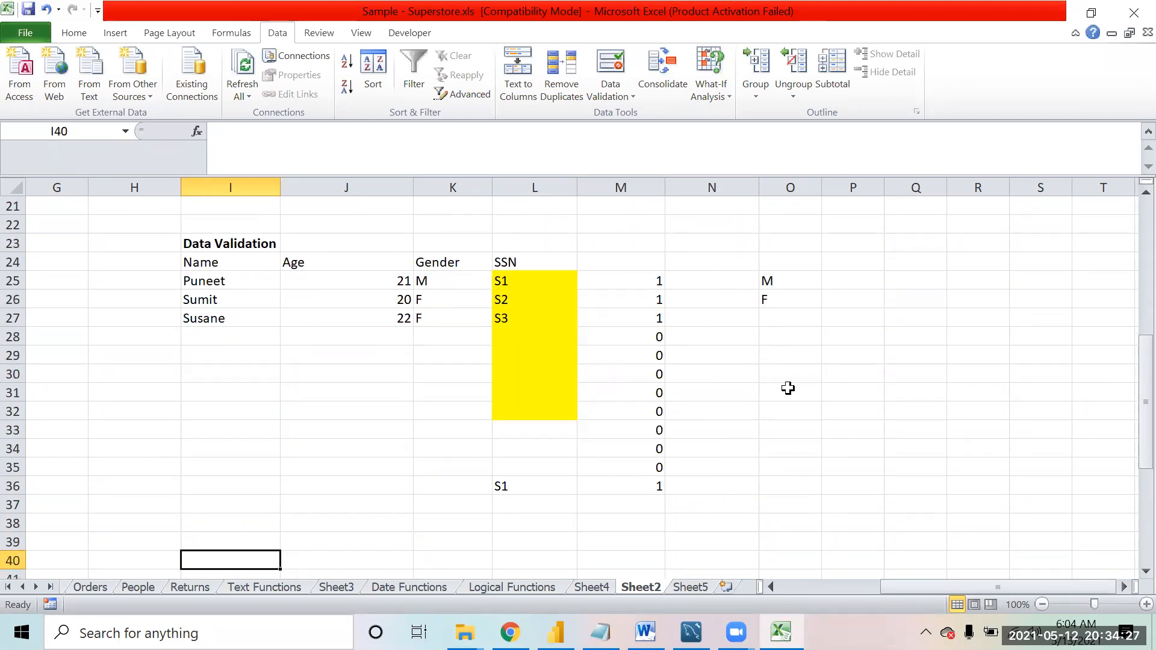
click(567, 343)
key(Up)
key(Up)
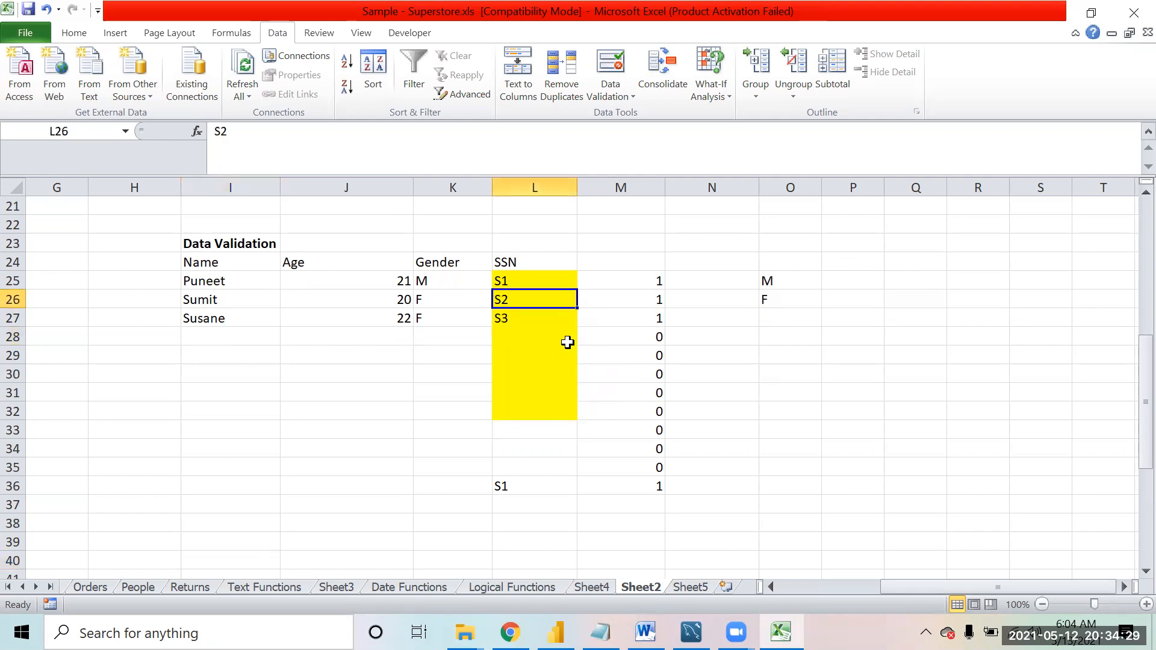
click(753, 428)
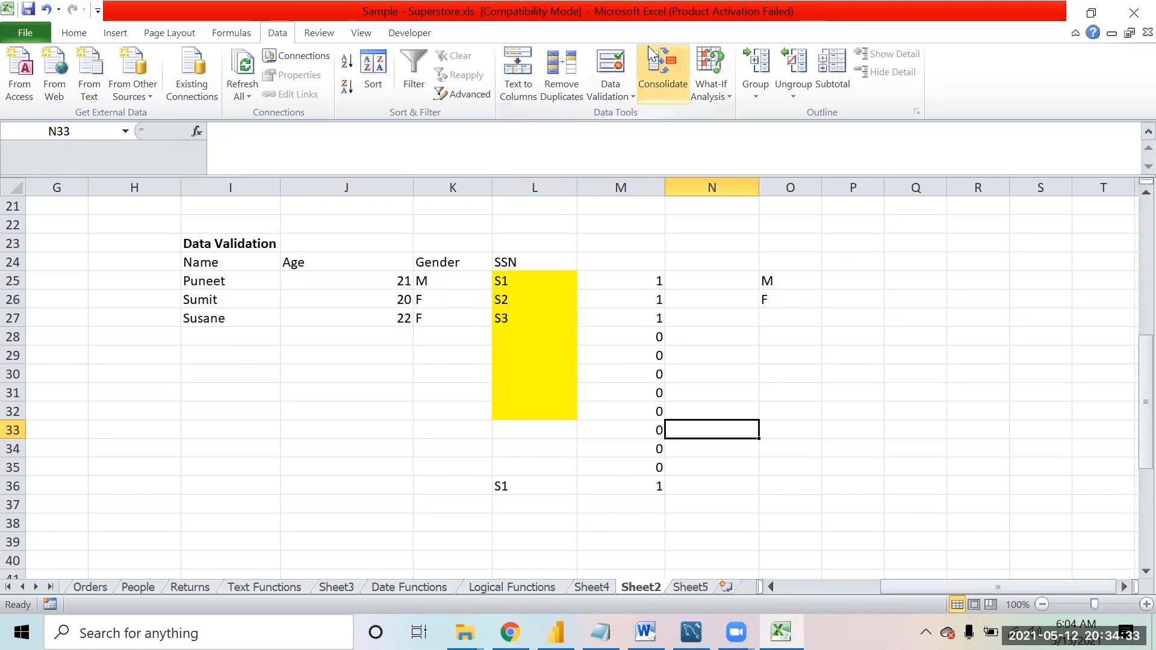
click(780, 298)
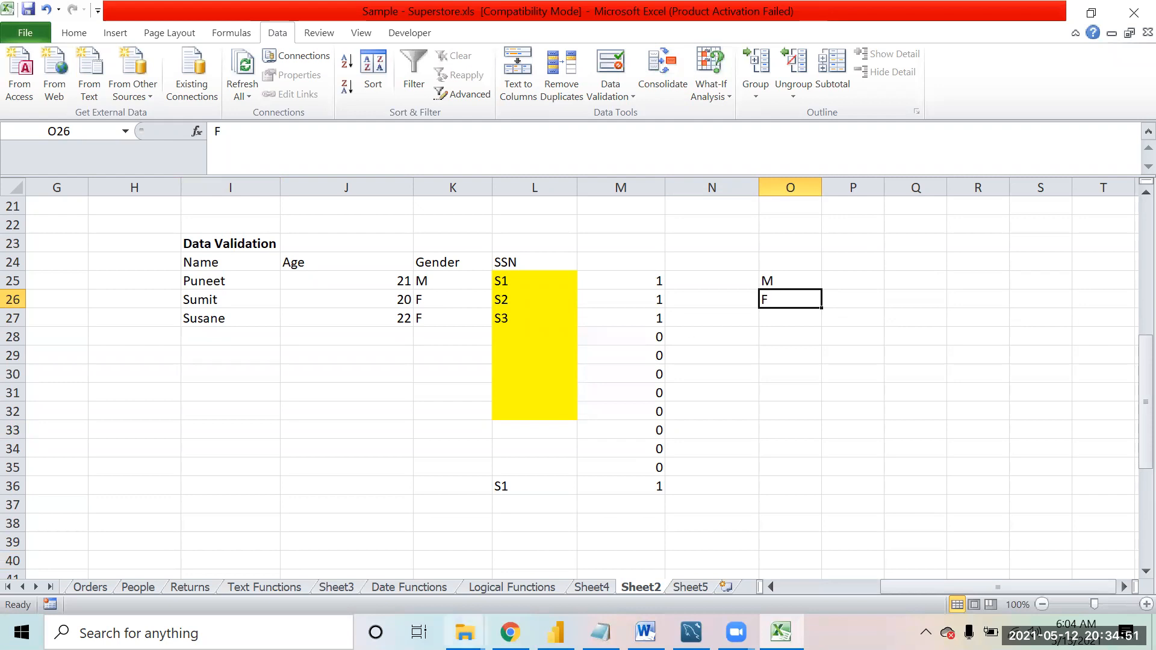
- Switch to Chrome to view the co-teaching invitation e-mail in Gmail
key(alt+Tab)
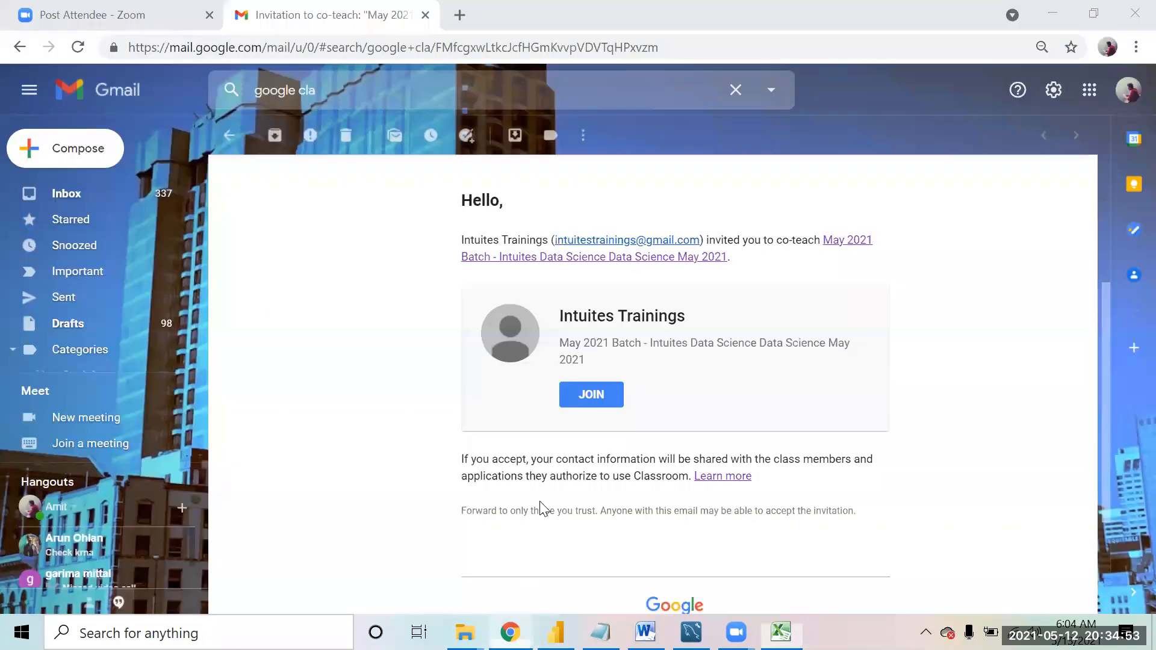
- Open the May 2021 Batch - Intuites Data Science class from the invitation and dismiss the tip about moving posts in its Stream
click(660, 258)
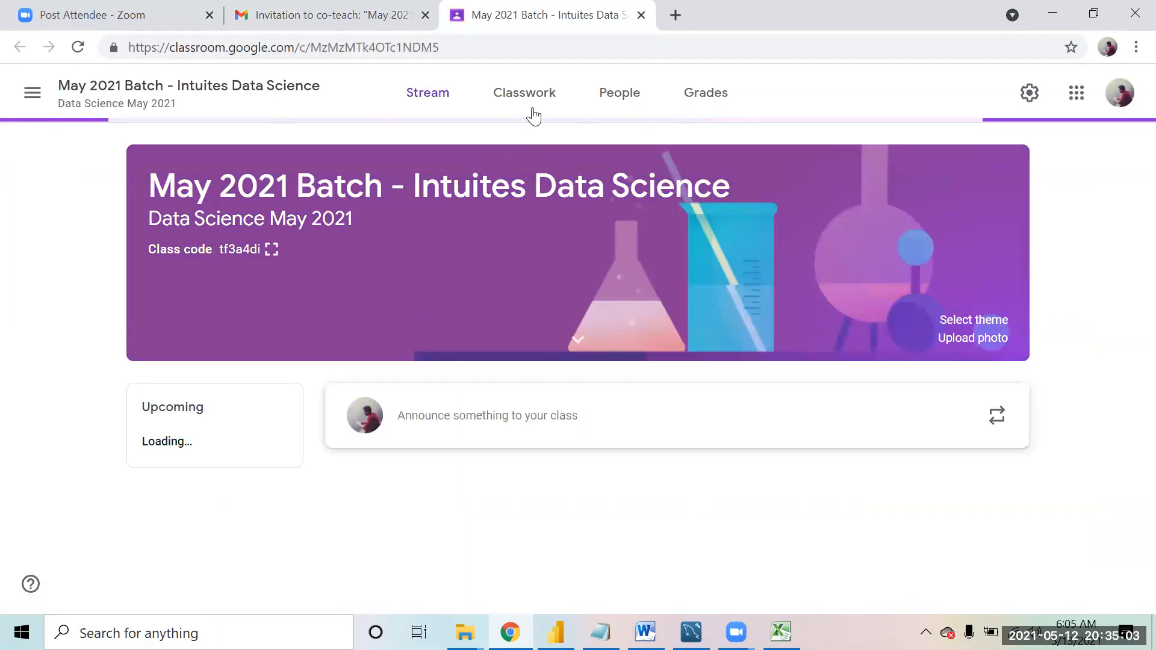
scroll(533, 108, down, 4)
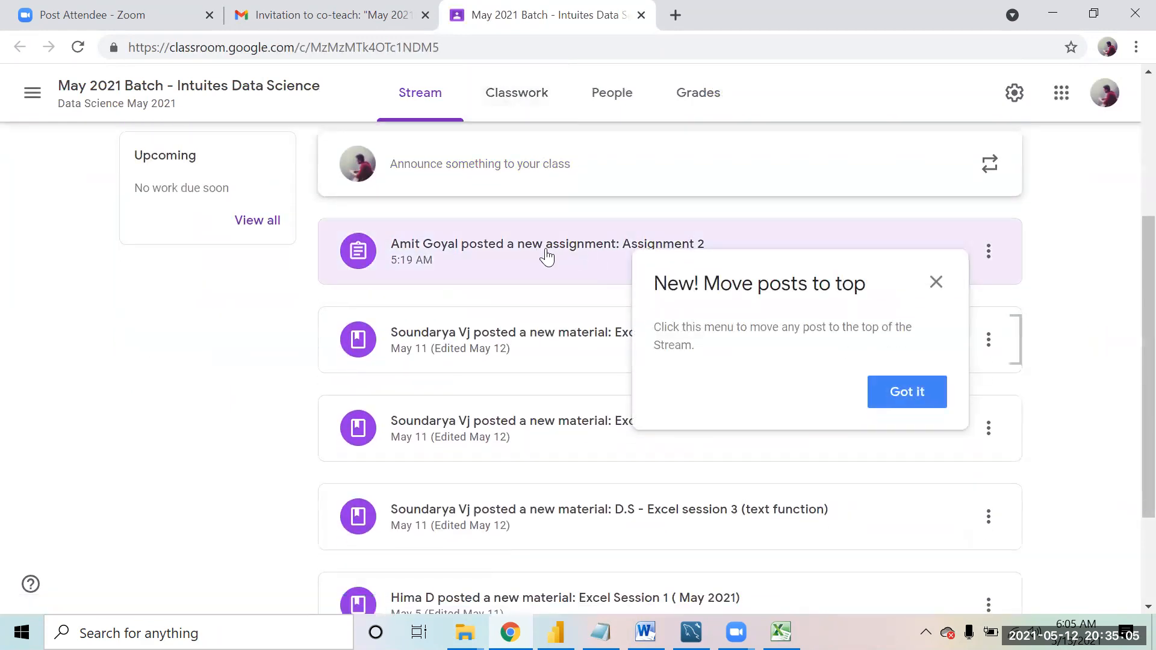
click(941, 289)
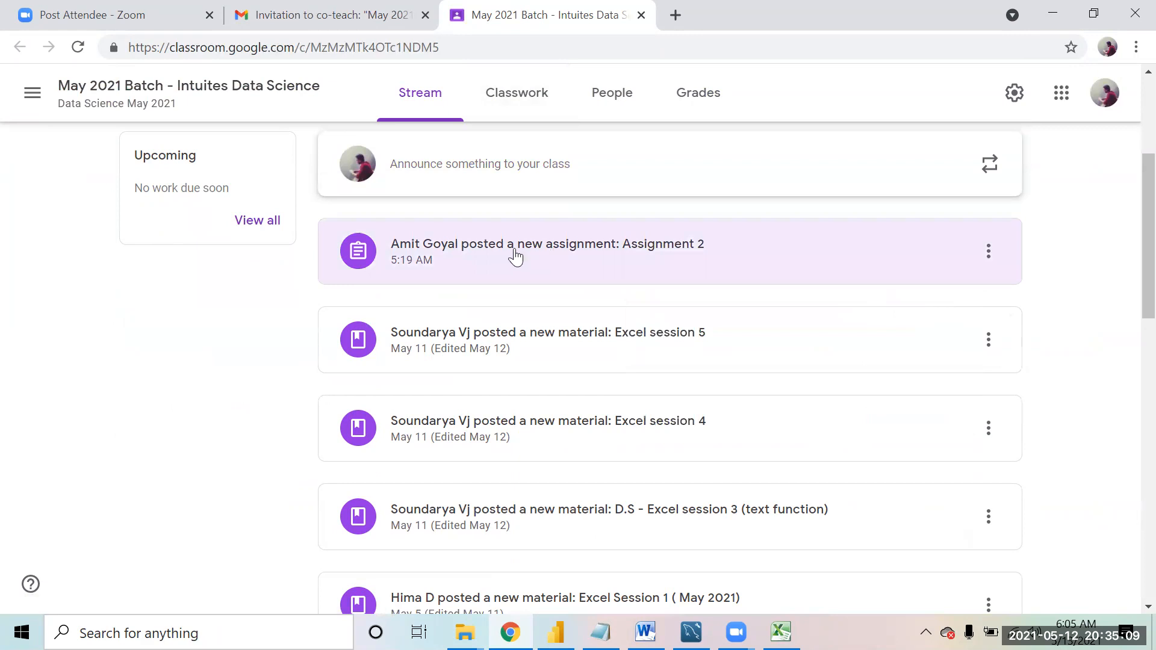
- Open the Assignment 2 post, check its turned-in and assigned student work, and view the instructions with the attached Excel files
click(567, 251)
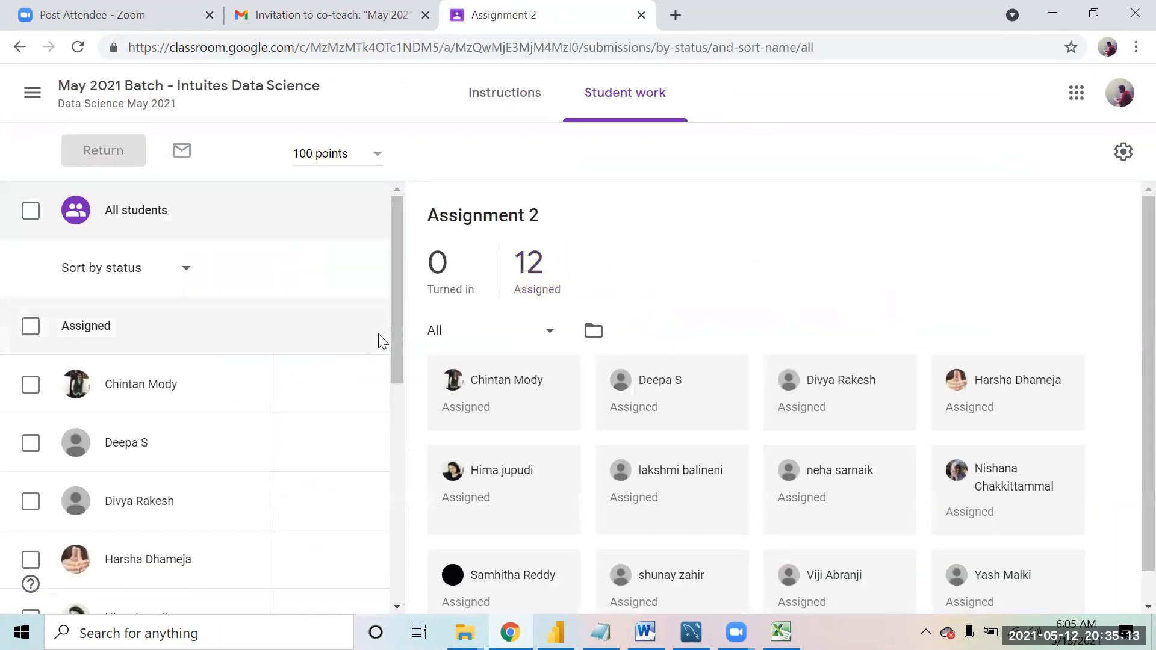
drag(1127, 276, 512, 293)
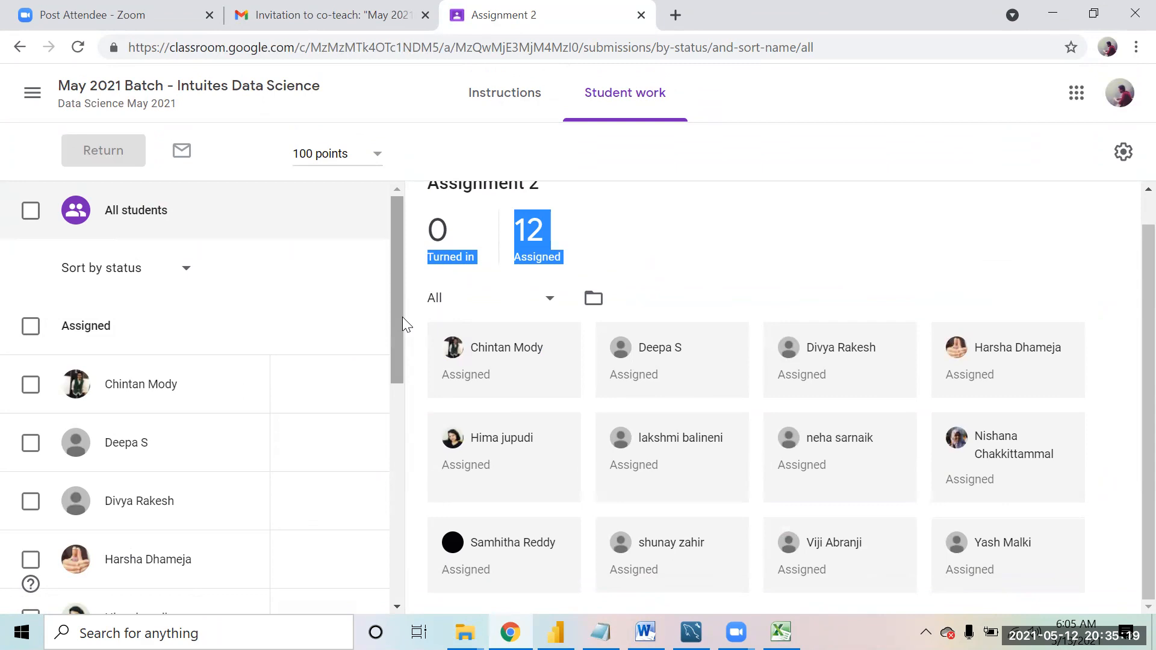
click(527, 94)
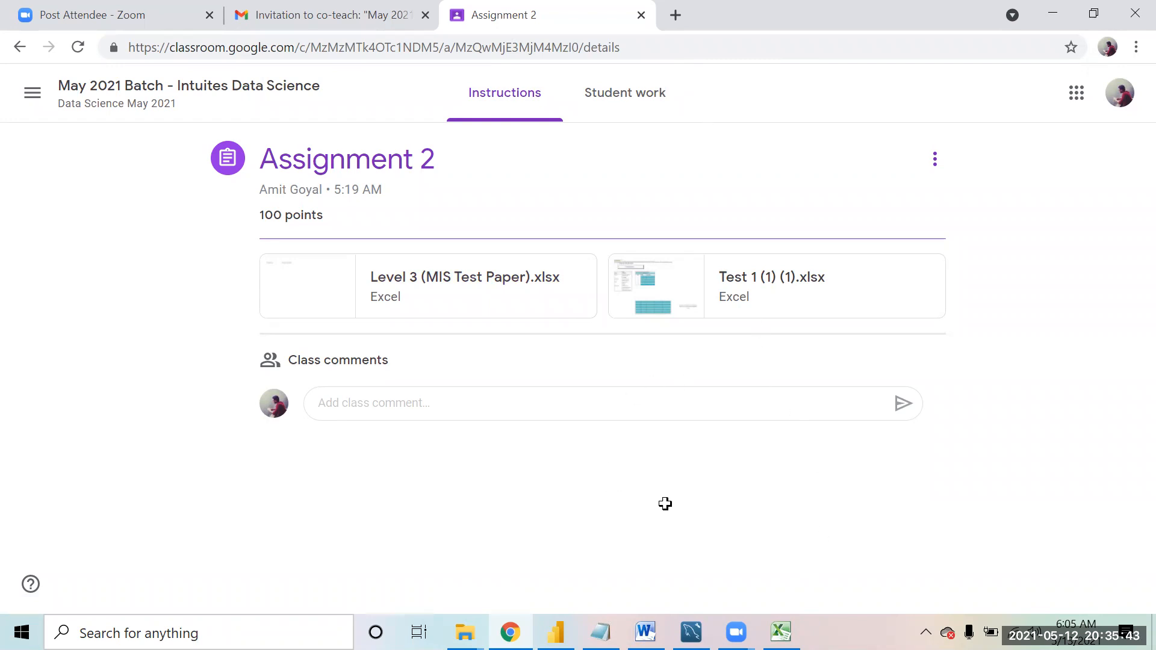
- Switch back to Excel and inspect the Gender, SSN and COUNTIF cells in row 26 of the Data Validation example
key(alt+Tab)
click(508, 299)
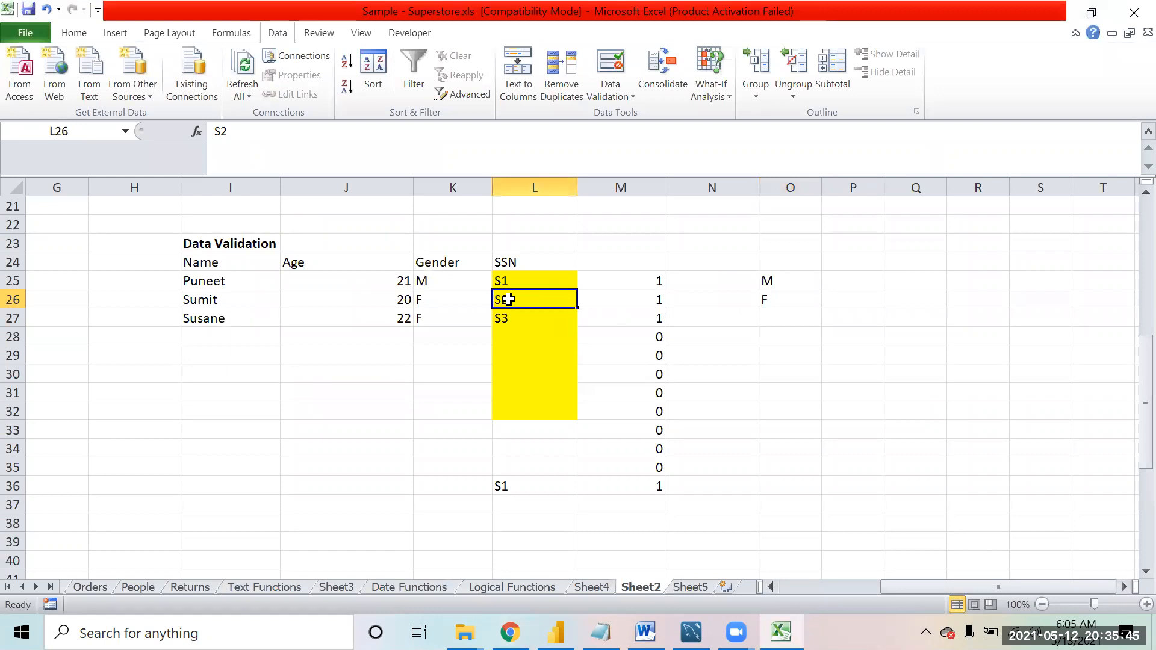
key(Left)
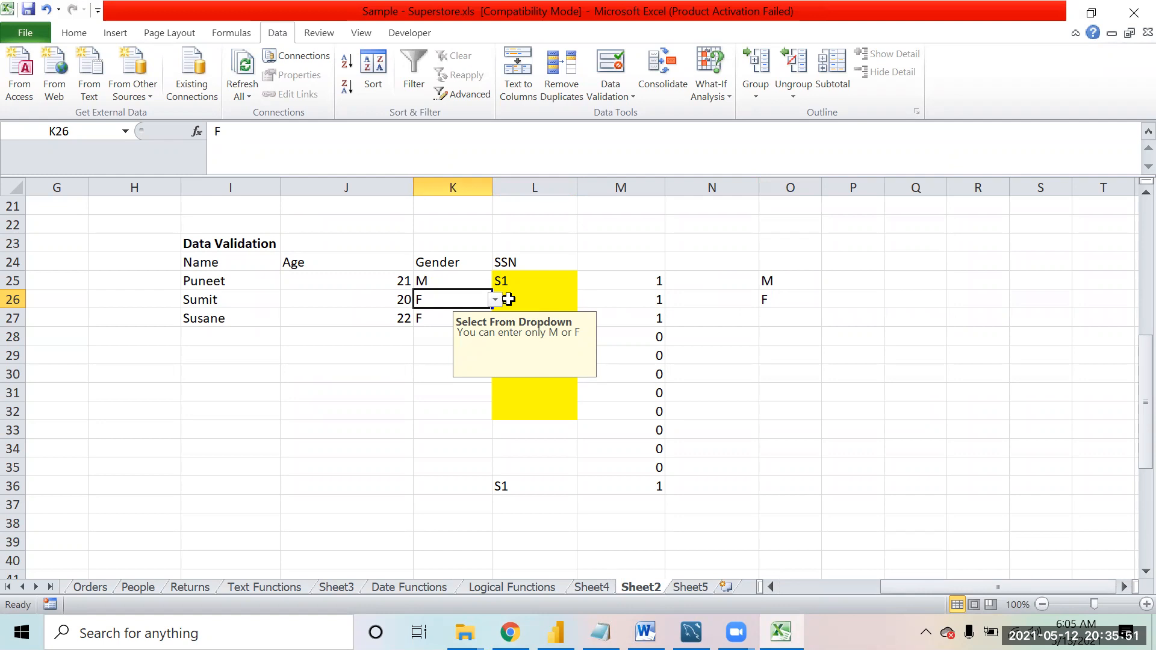
click(508, 299)
key(Right)
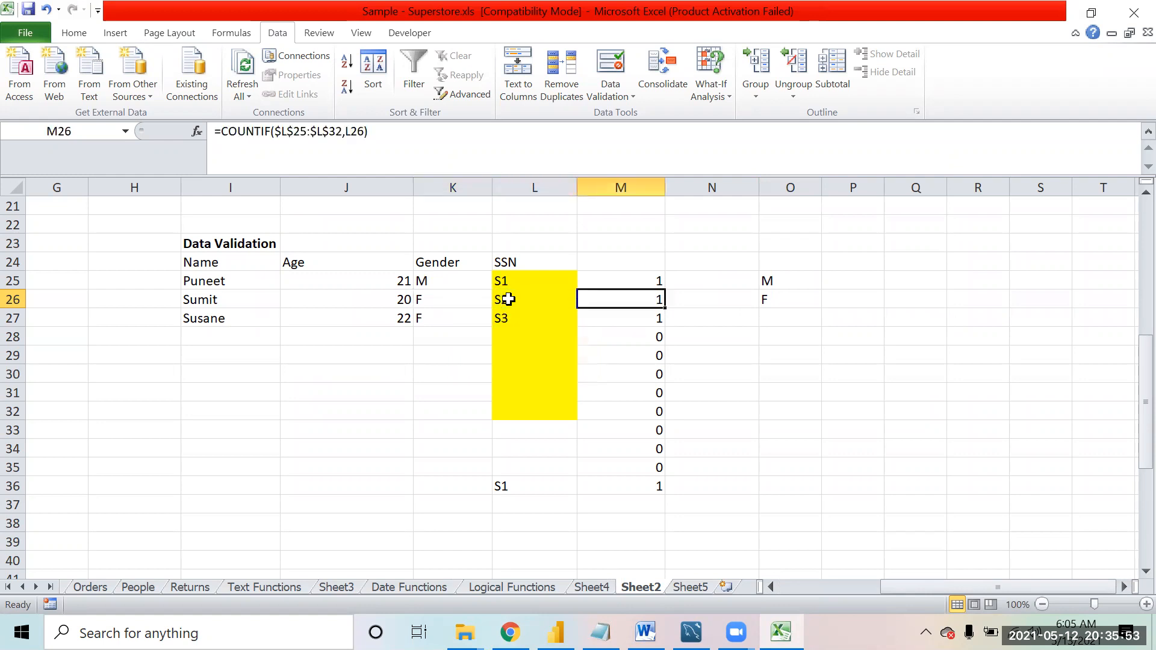